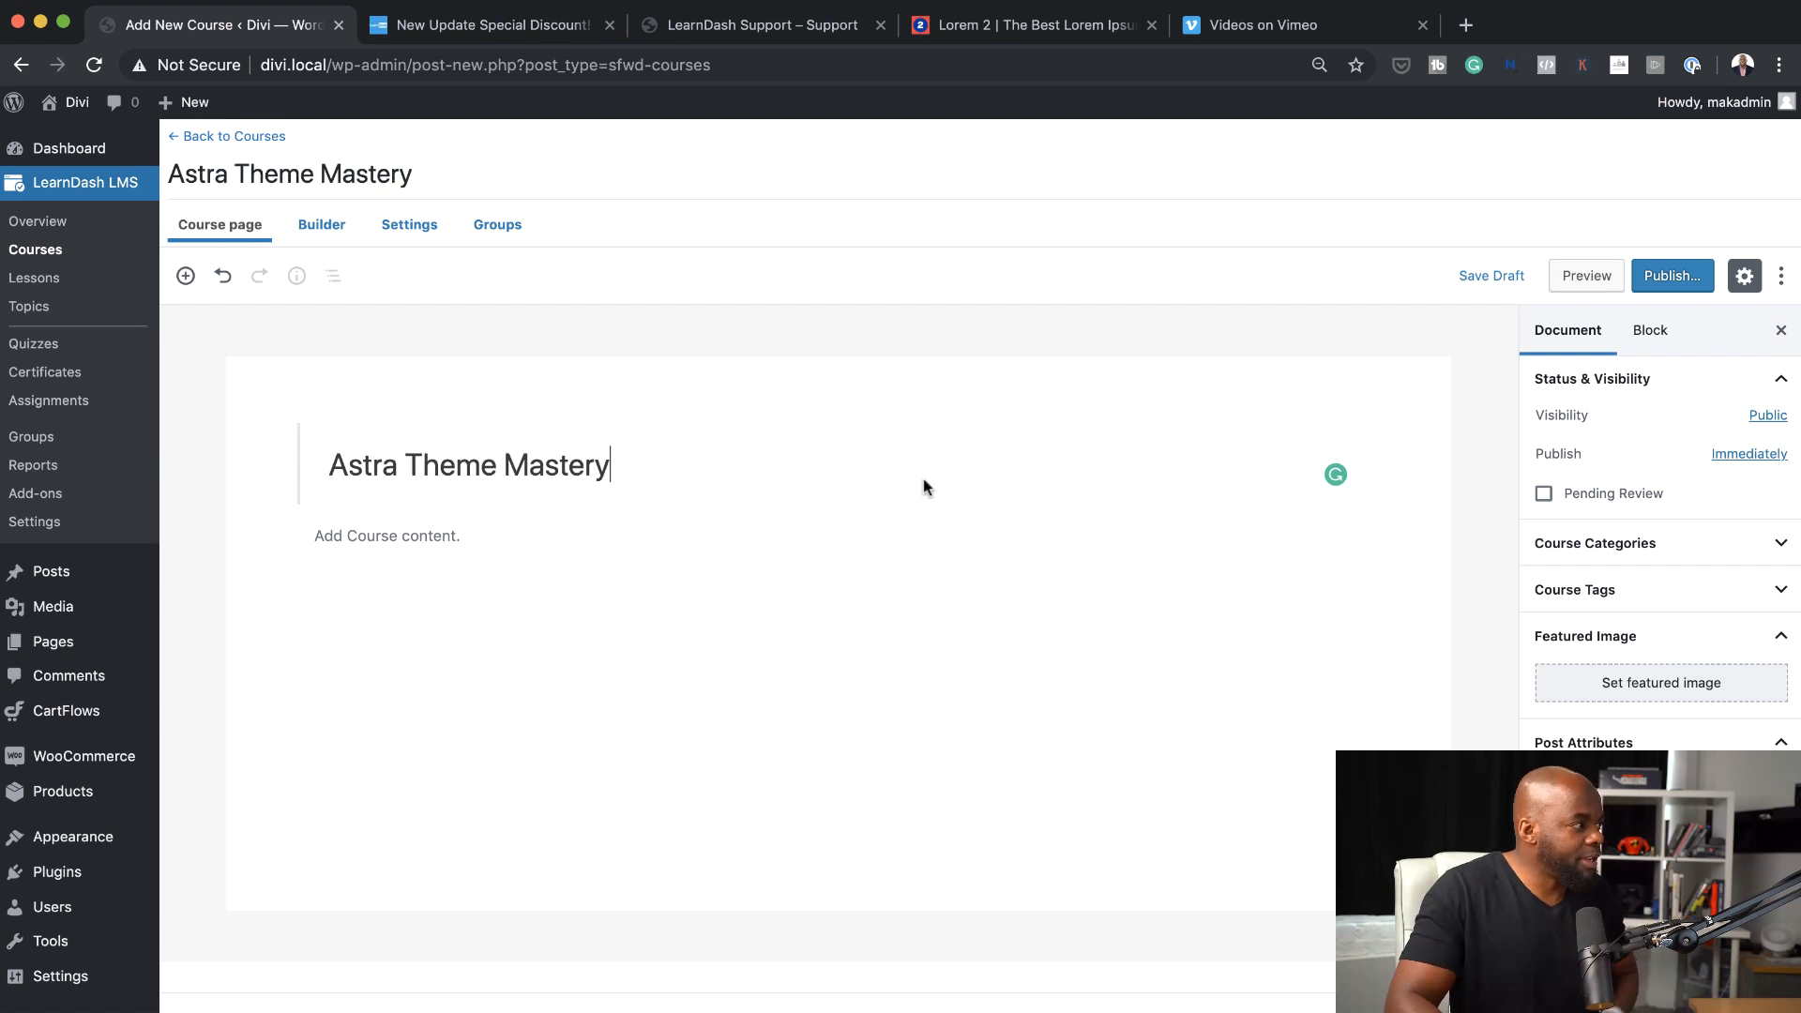
# Paste the copied lorem ipsum paragraphs into the course content below the title
pyautogui.click(410, 540)
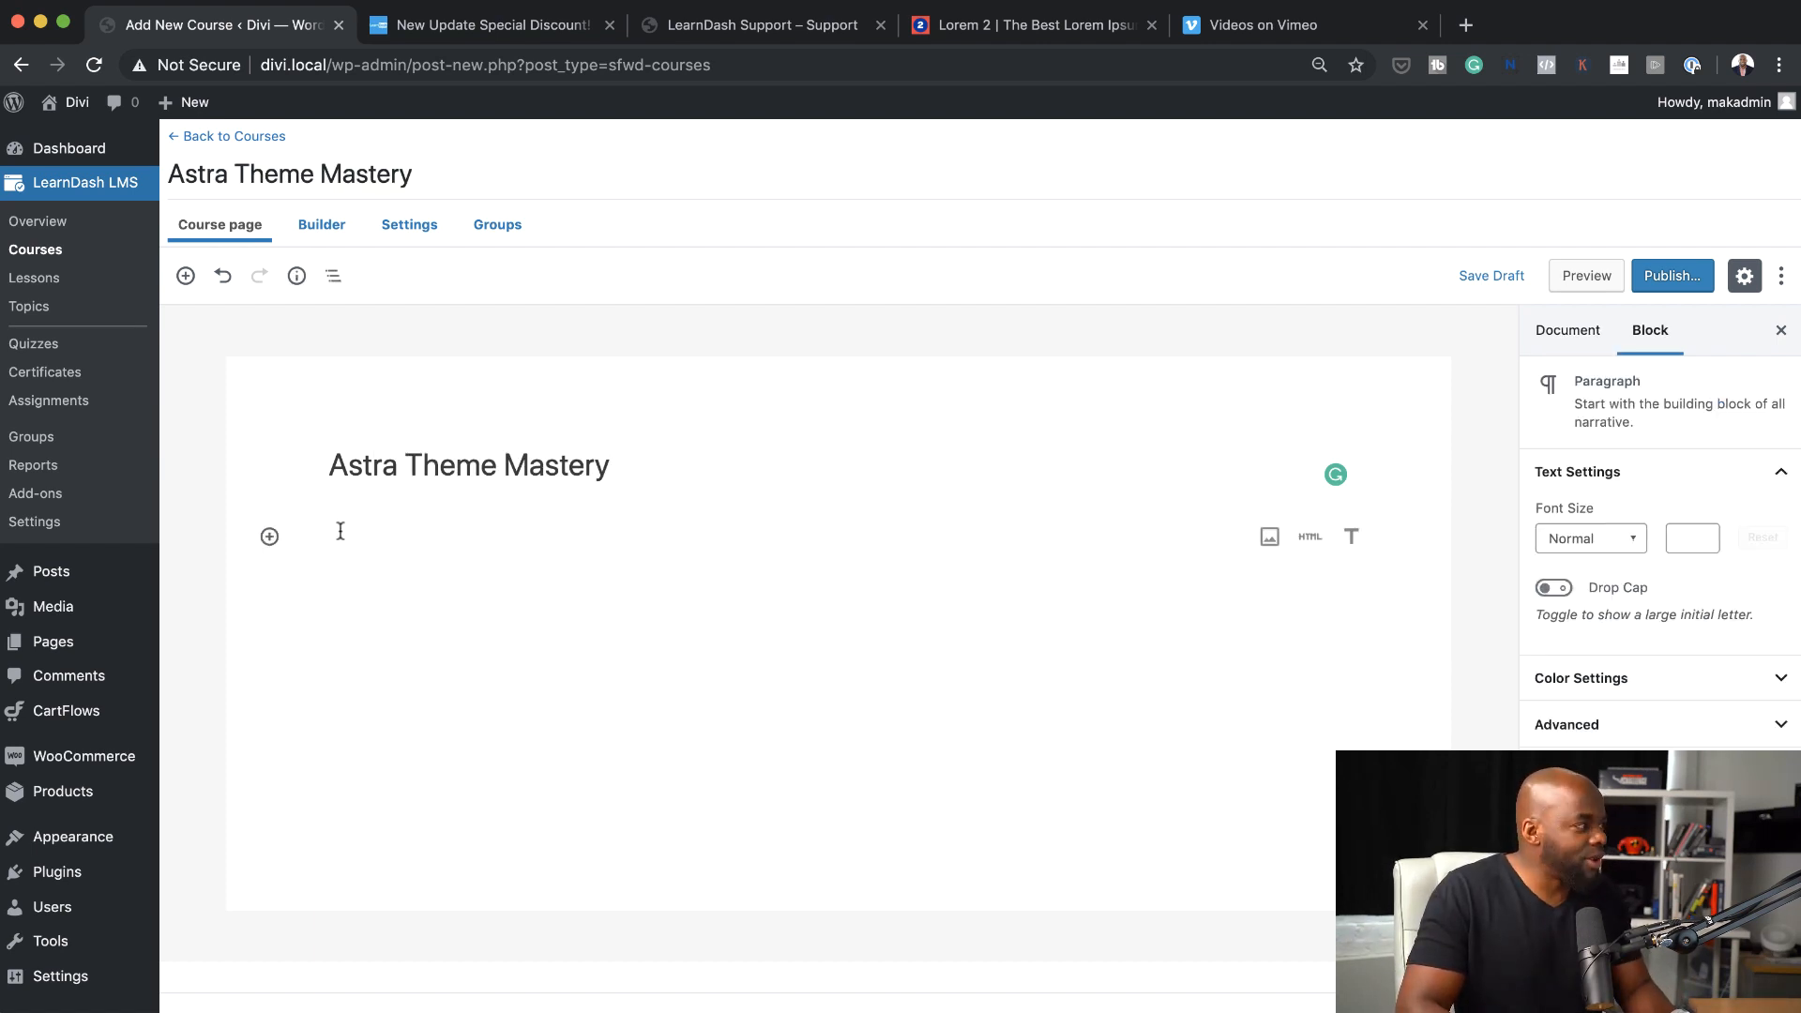
pyautogui.write('Lorem ipsum dolor sit amet, consectetuer adipiscing elit. Donec odio. Quisque volutpat mattis eros. Nullam malesuada erat ut turpis. Suspendisse urna nibh, viverra non, semper suscipit, posuere a, pede.  Donec nec justo eget felis facilisis fermentum. Aliquam porttitor mauris sit amet orci. Aenean dignissim pellentesque felis.  Morbi in sem quis dui placerat ornare. Pellentesque odio nisi, euismod in, pharetra a, ultricies in, diam. Sed arcu. Cras consequat.')
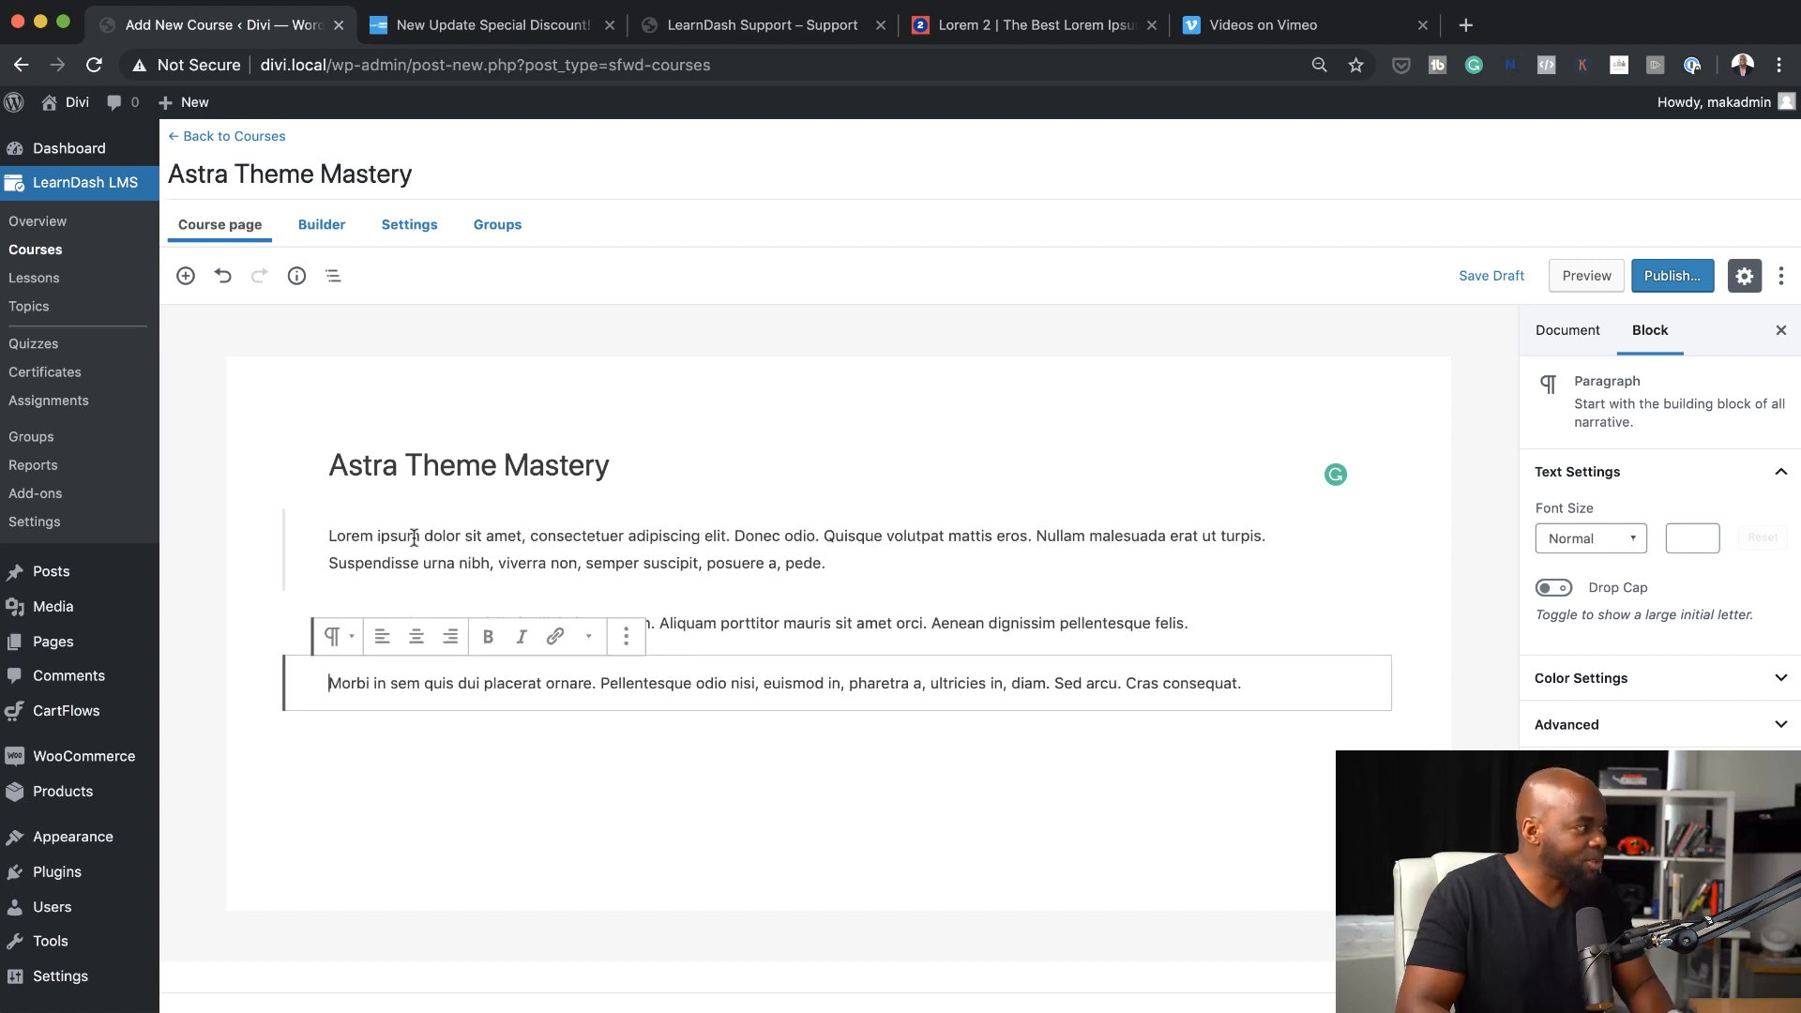
# Set the media library photo of hands holding dollar bills, accounting-balance-bank-notes-2068975.jpg, as the course's featured image
pyautogui.click(1575, 336)
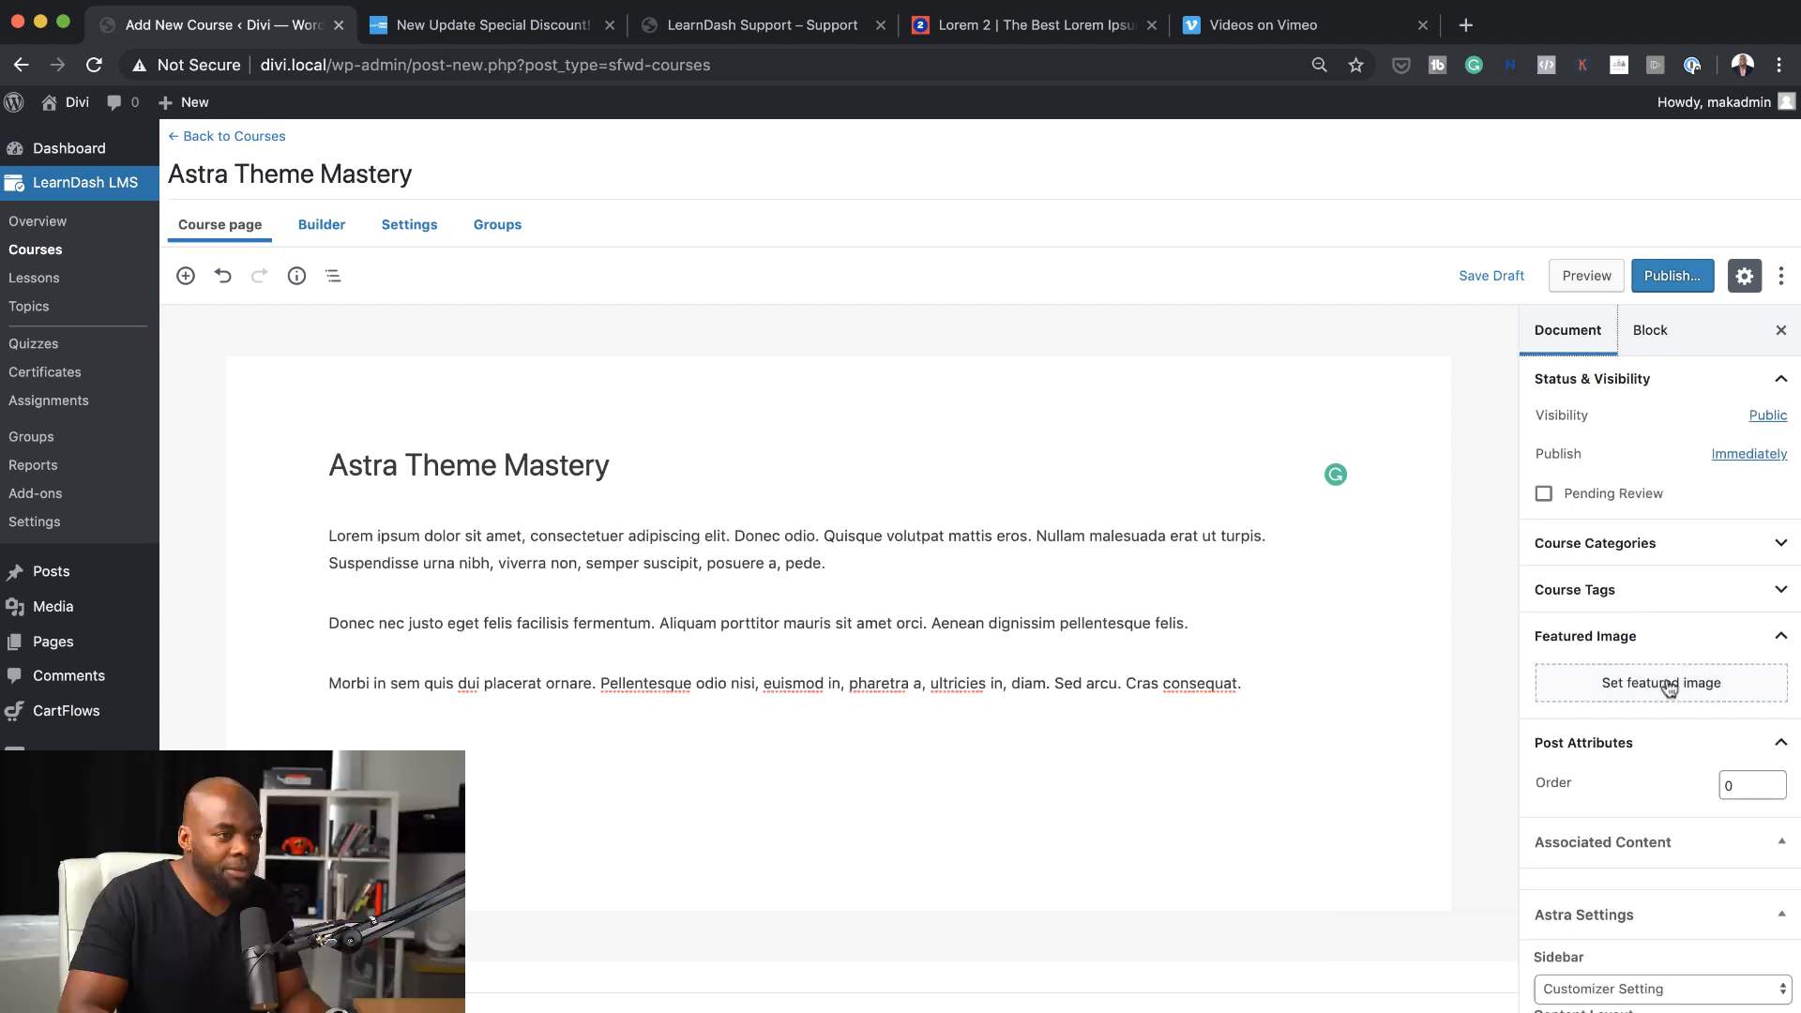
pyautogui.click(1669, 685)
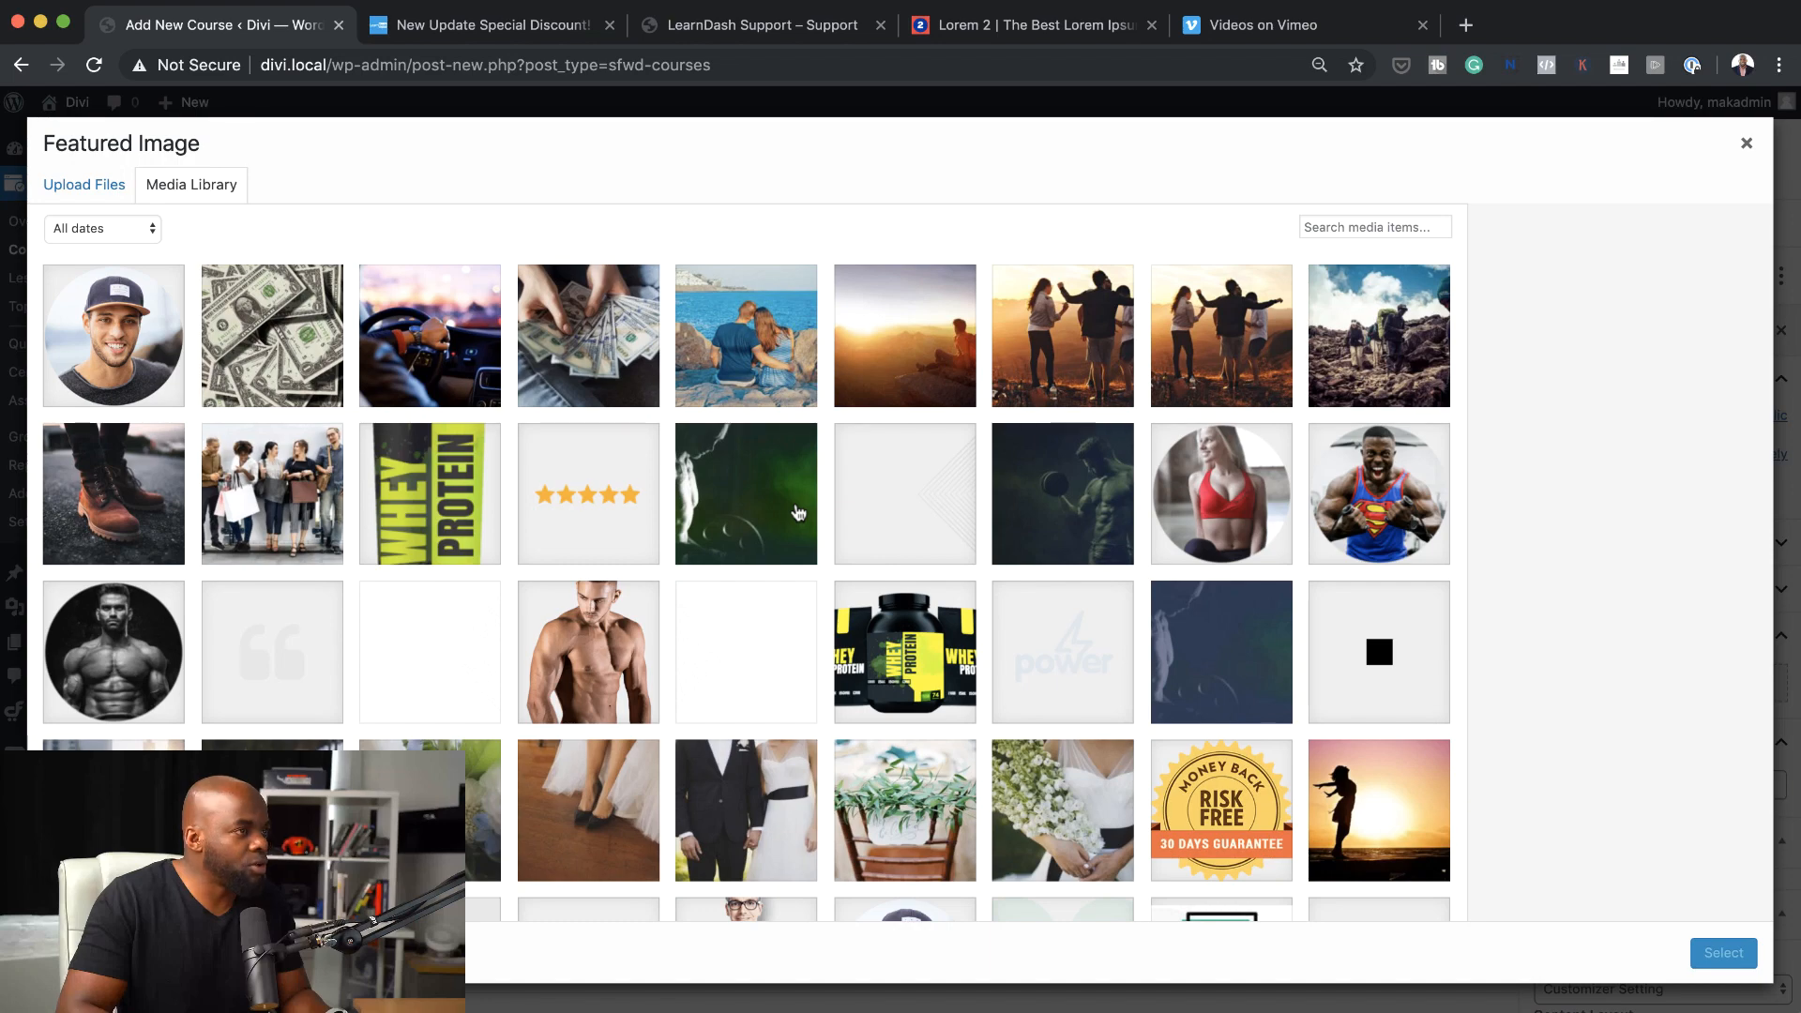
pyautogui.scroll(-3, 798, 512)
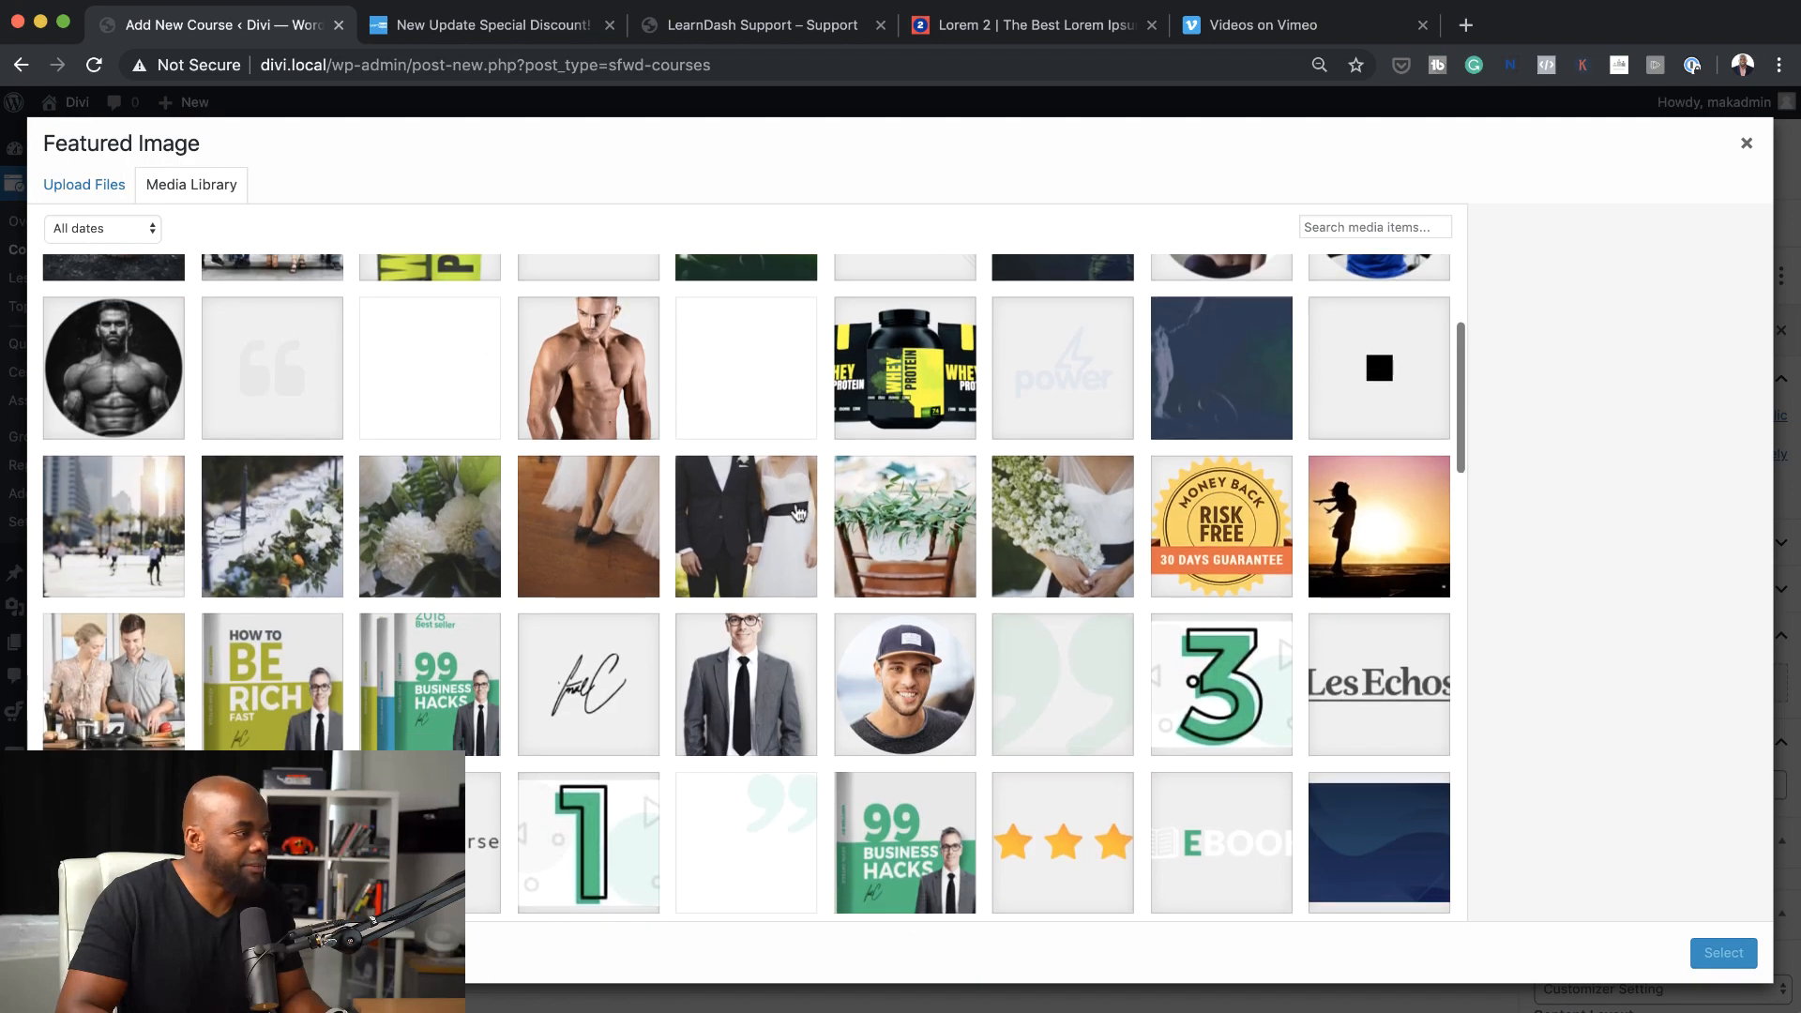
pyautogui.scroll(3, 553, 338)
pyautogui.click(553, 338)
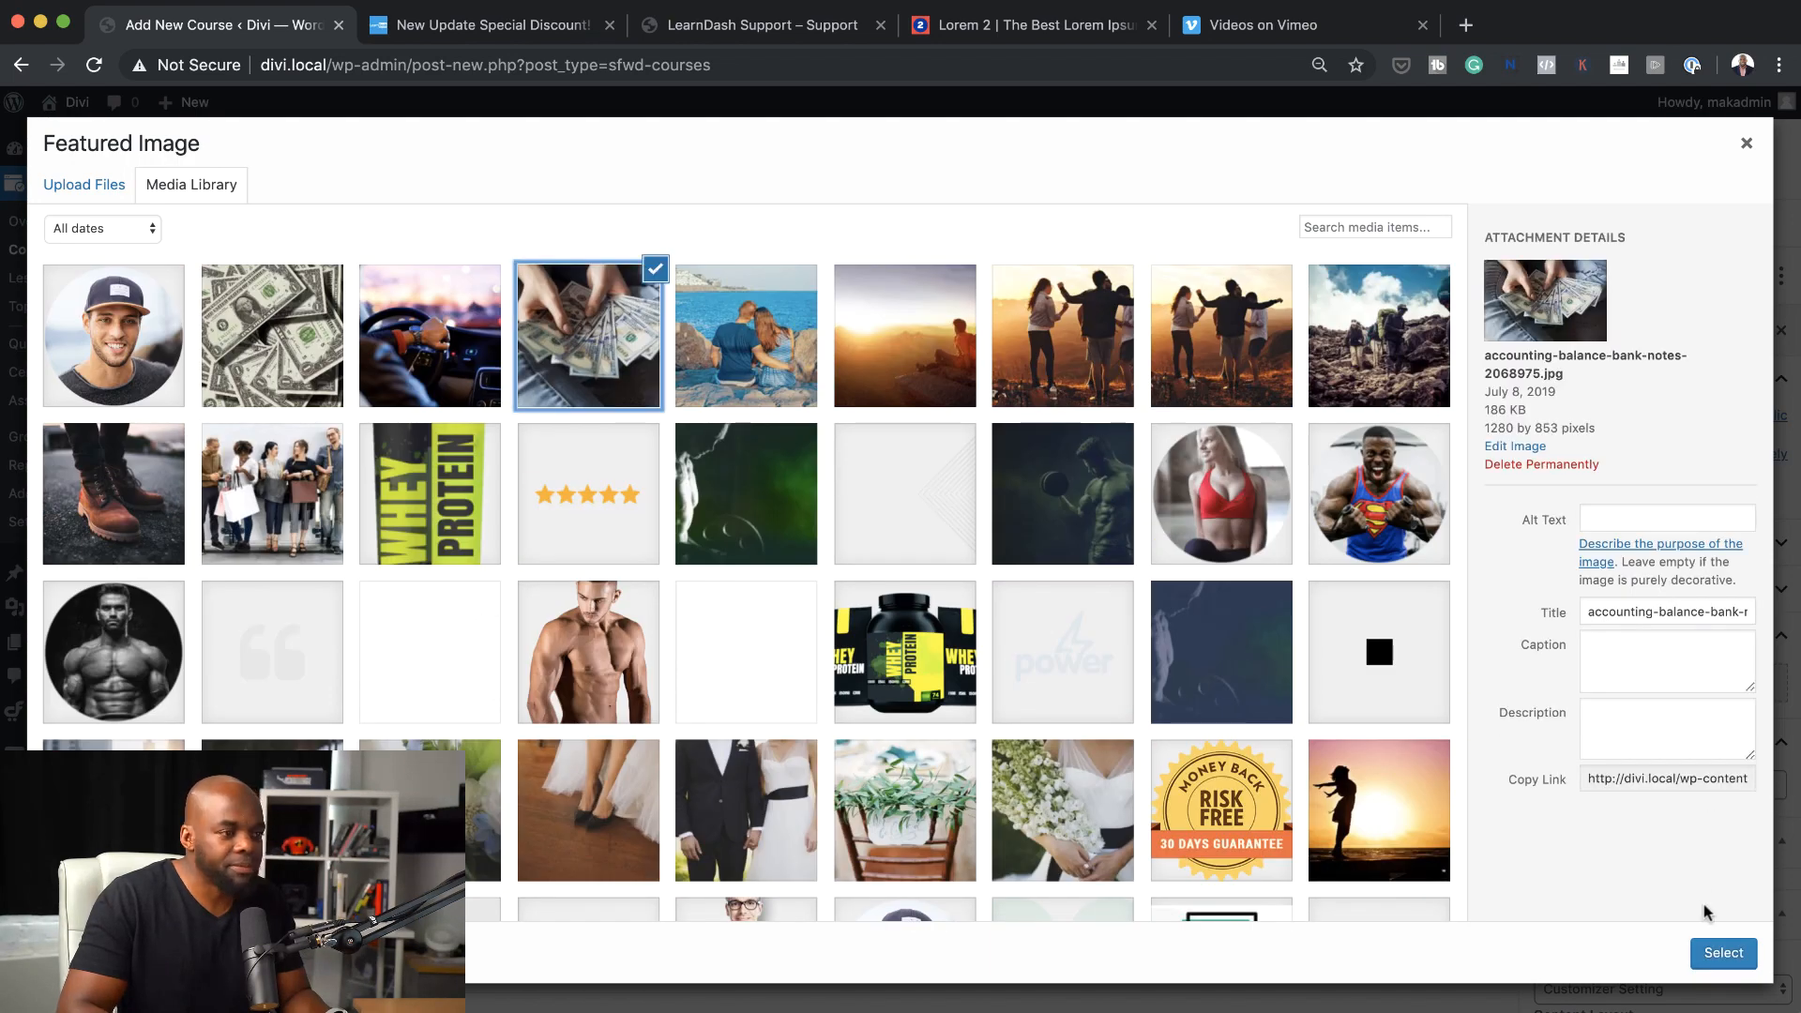
pyautogui.click(1723, 952)
pyautogui.scroll(-3, 1653, 767)
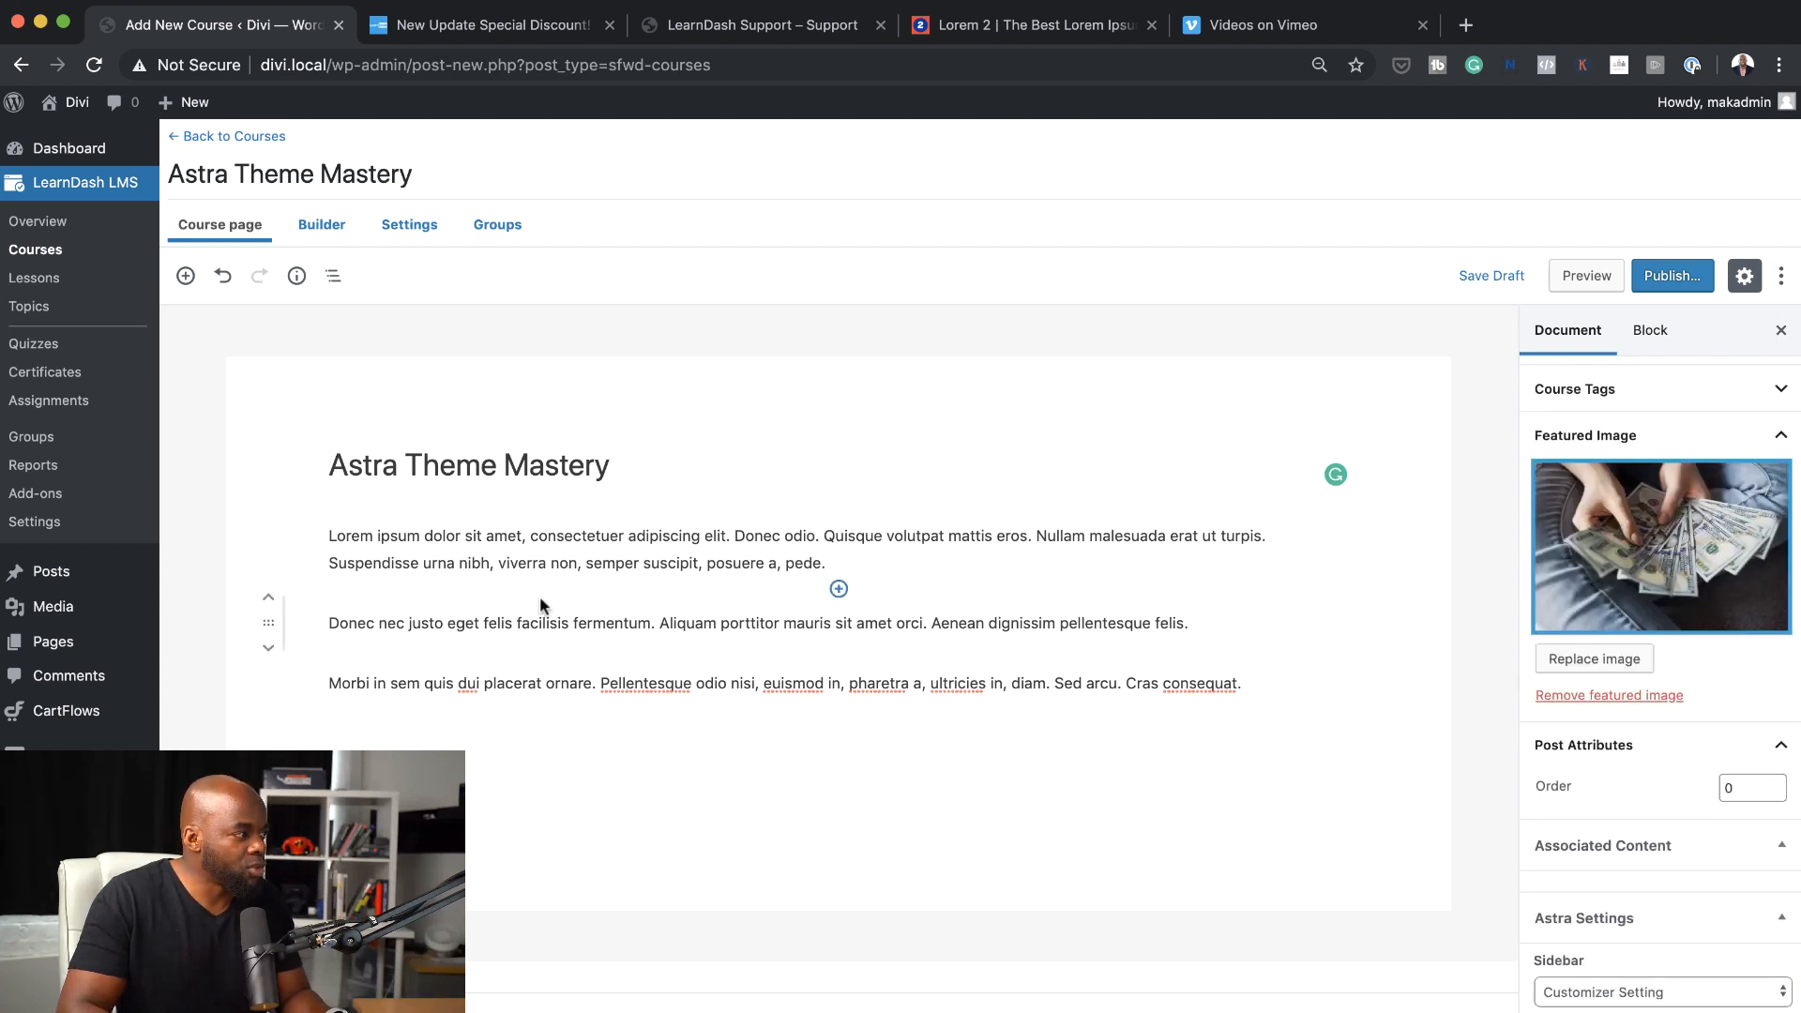
# Merge the second lorem ipsum paragraph into the first one
pyautogui.click(330, 623)
pyautogui.press('BackSpace')
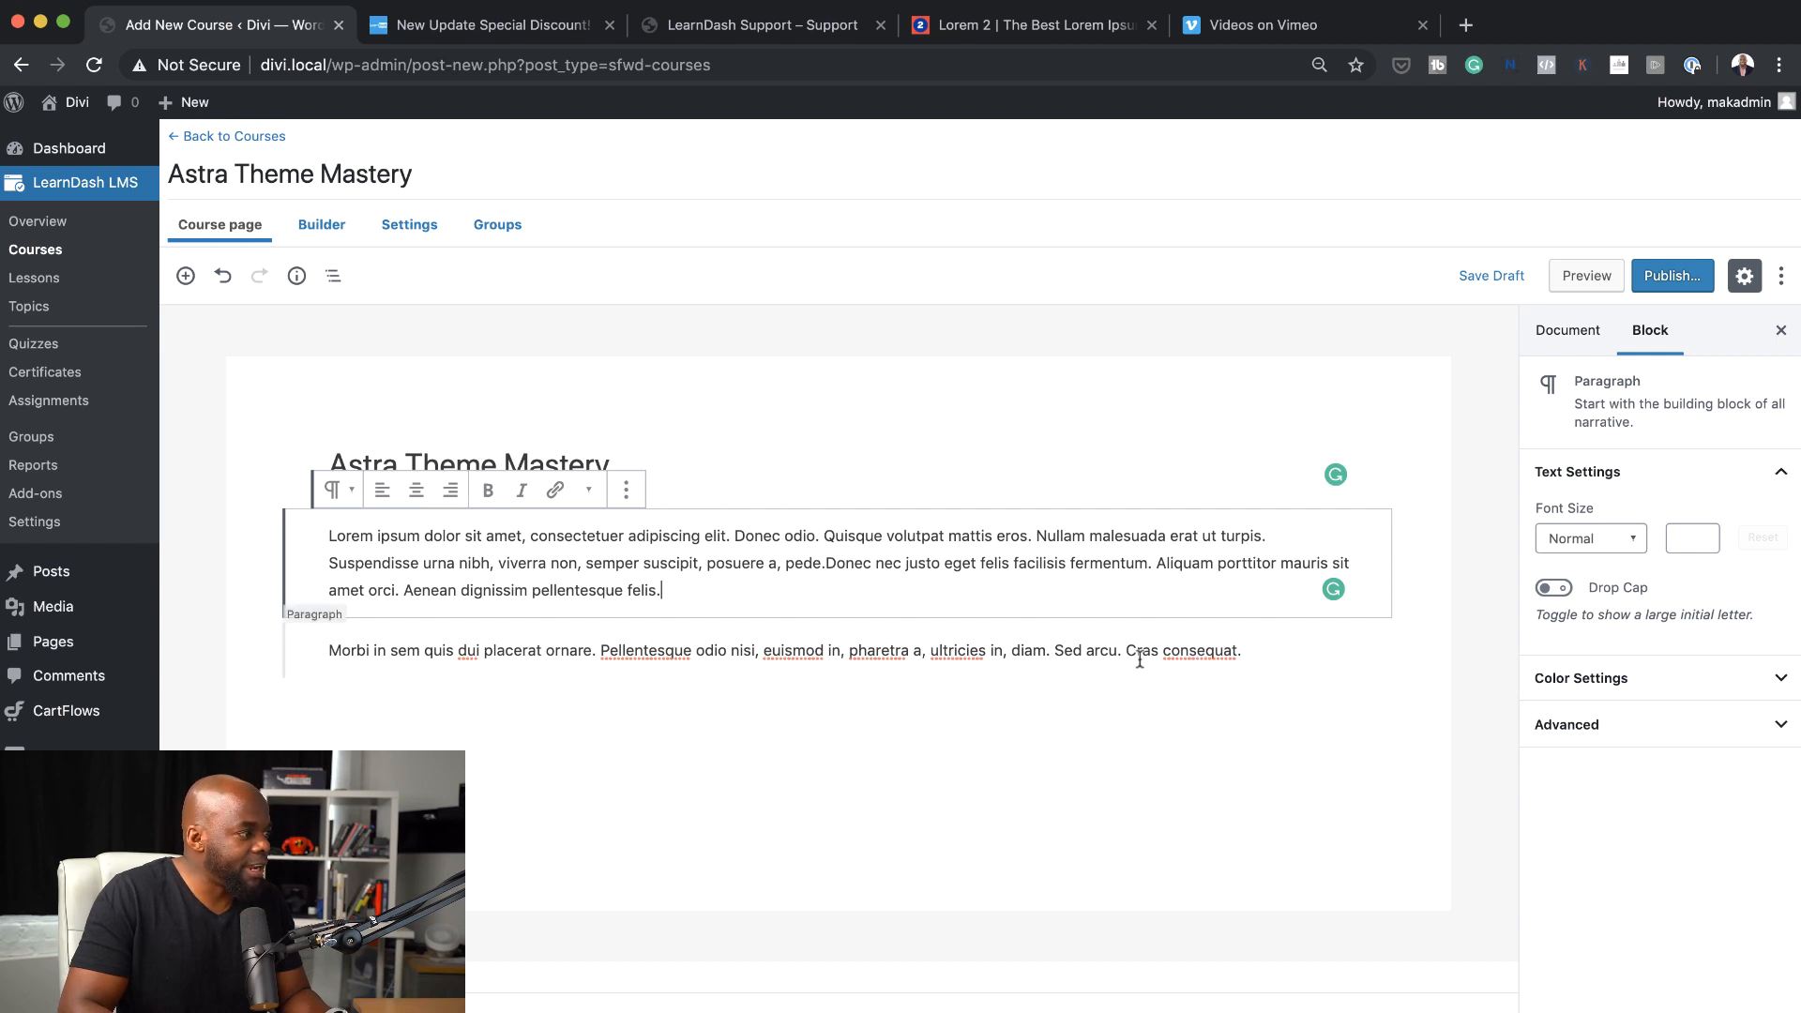
# Add an H2 heading block reading "My Heading" and move it above the paragraphs, directly below the course title
pyautogui.click(1270, 656)
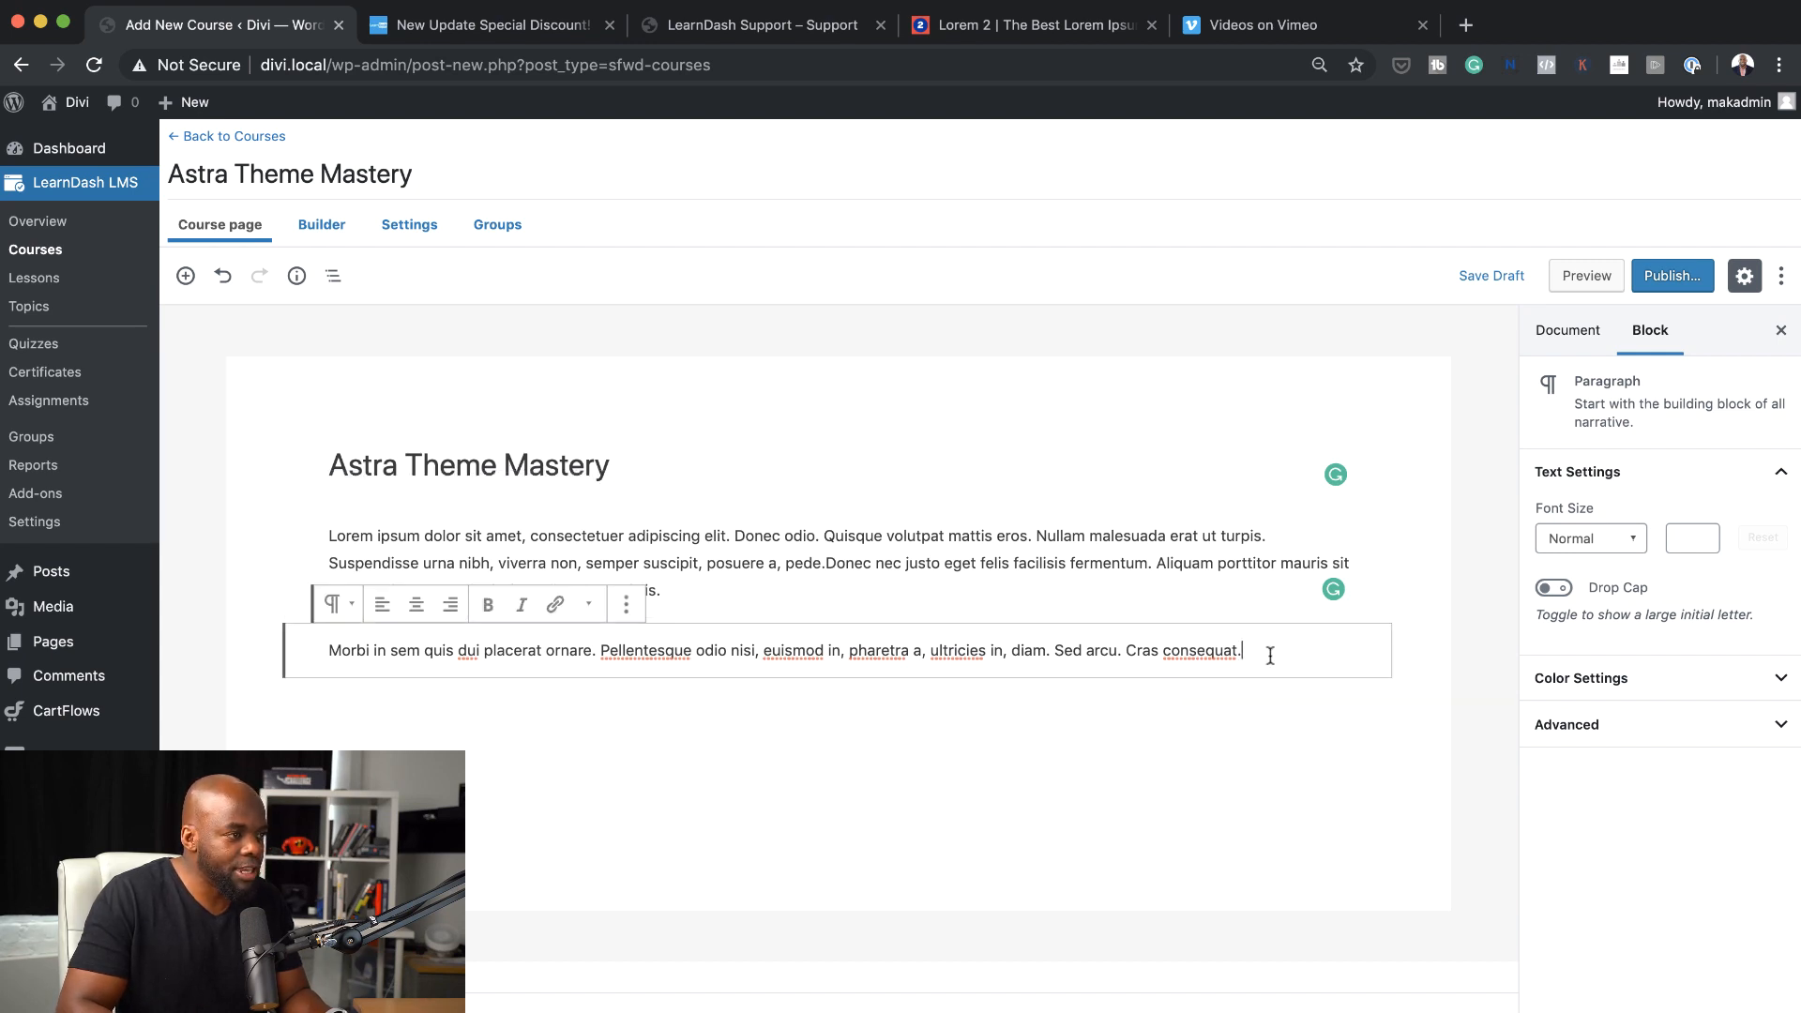
pyautogui.press('Return')
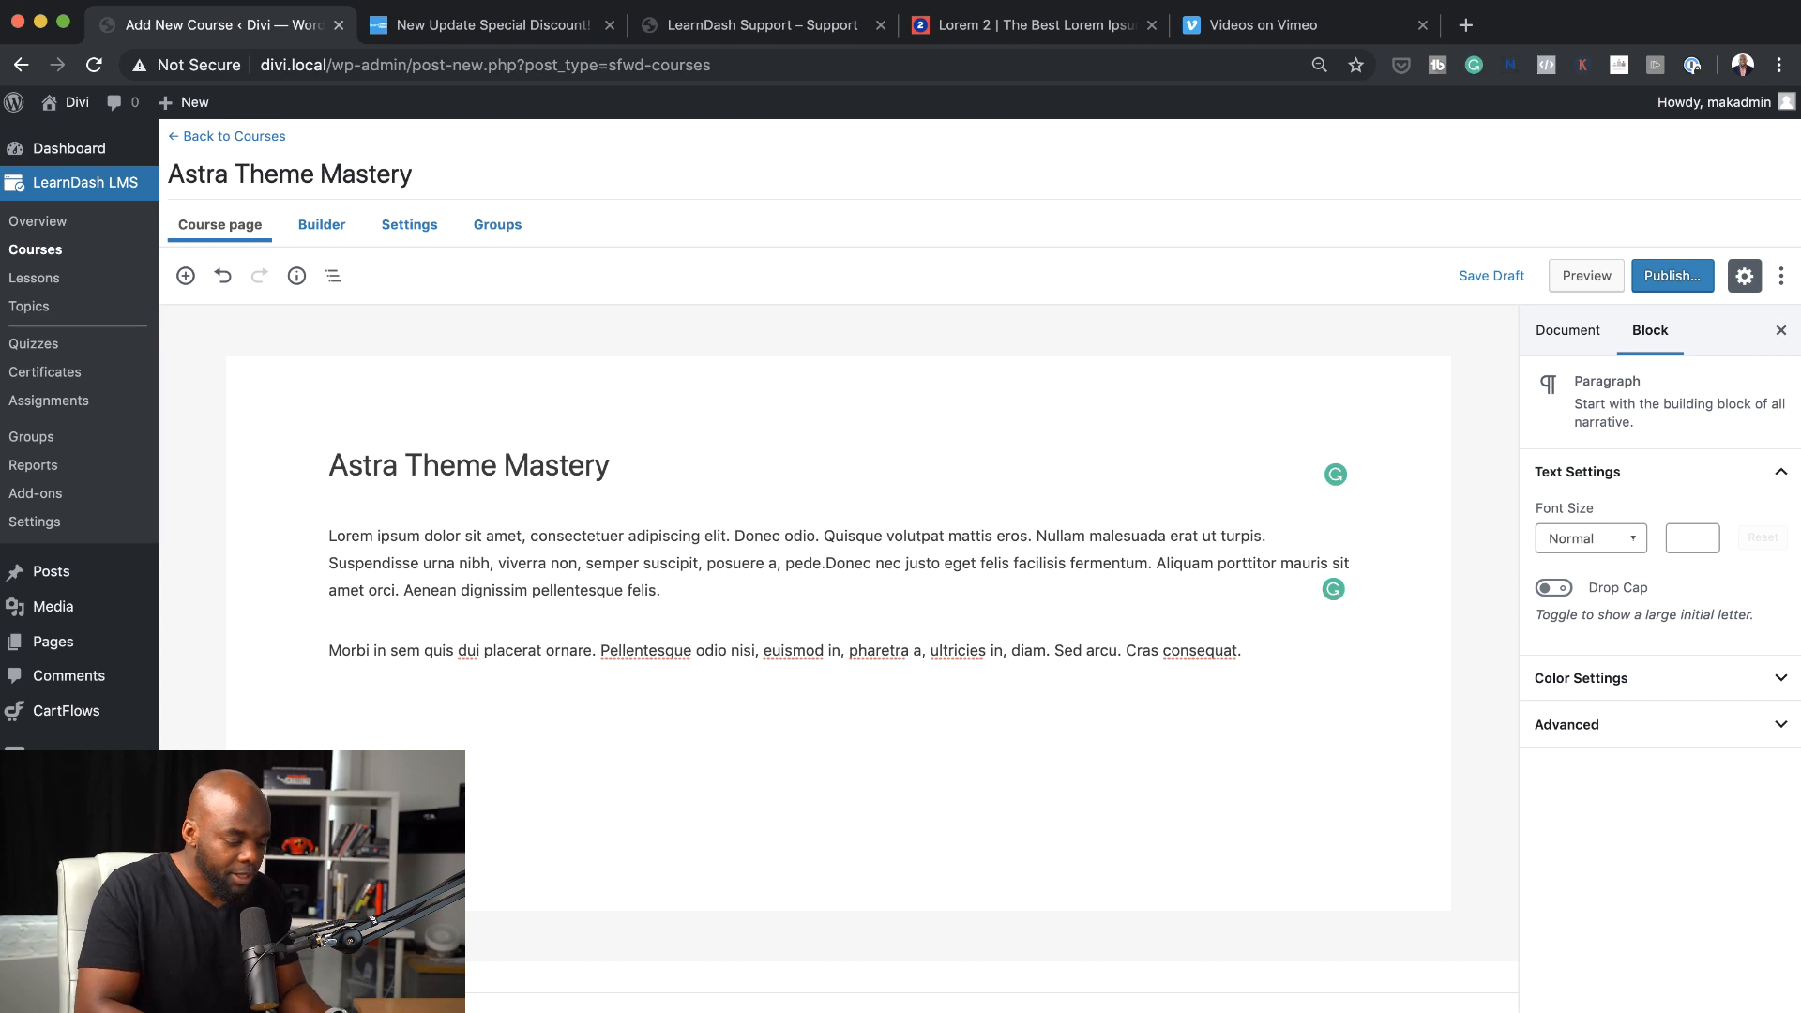
pyautogui.write('/t')
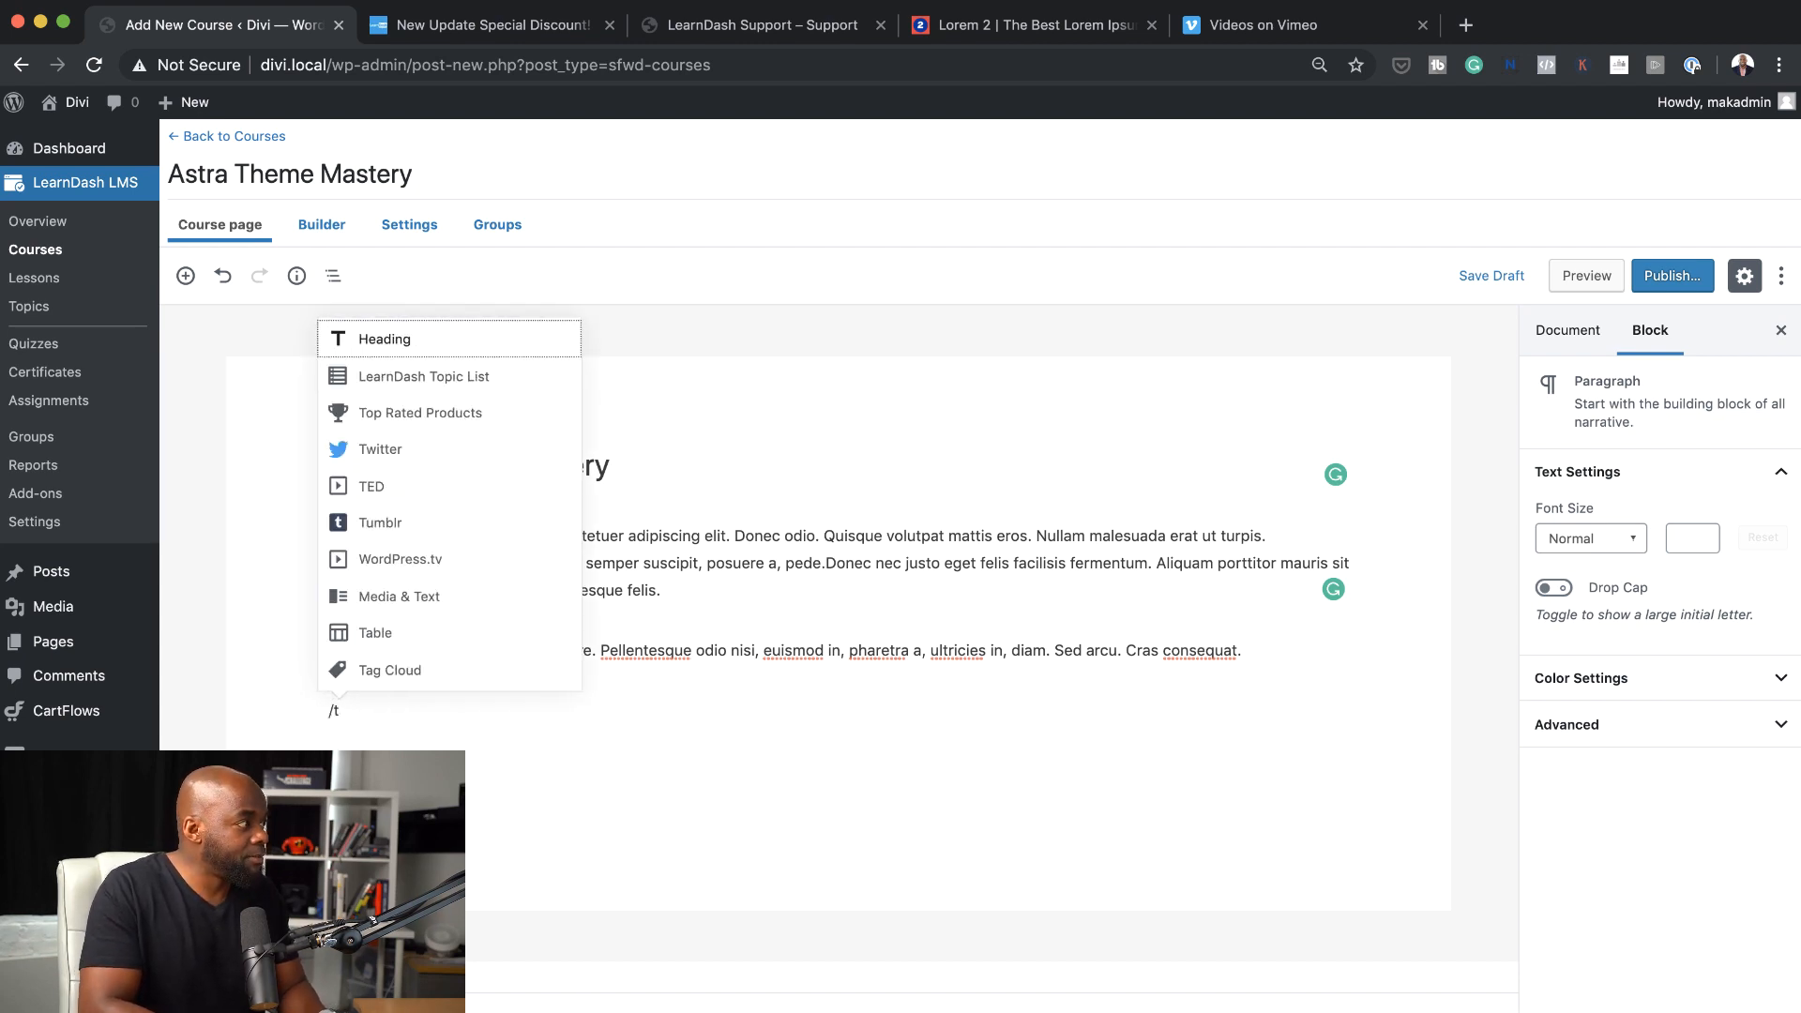
pyautogui.click(422, 341)
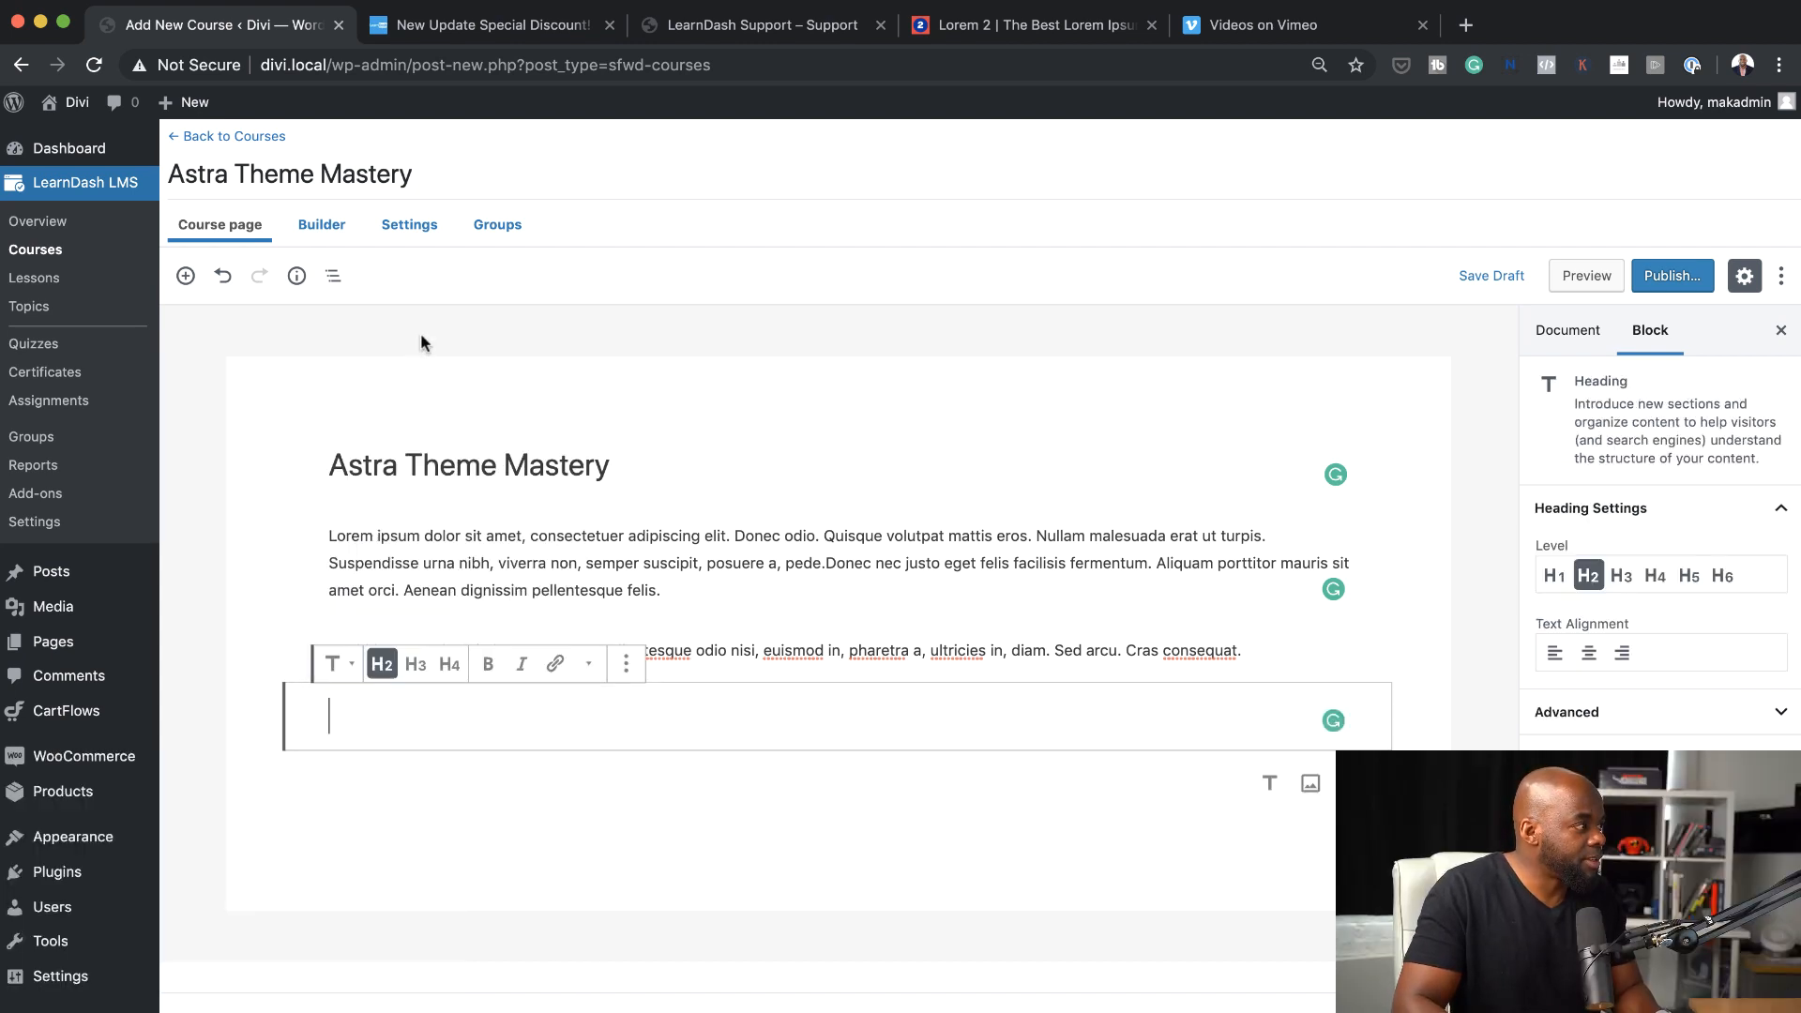
pyautogui.write('My Heading')
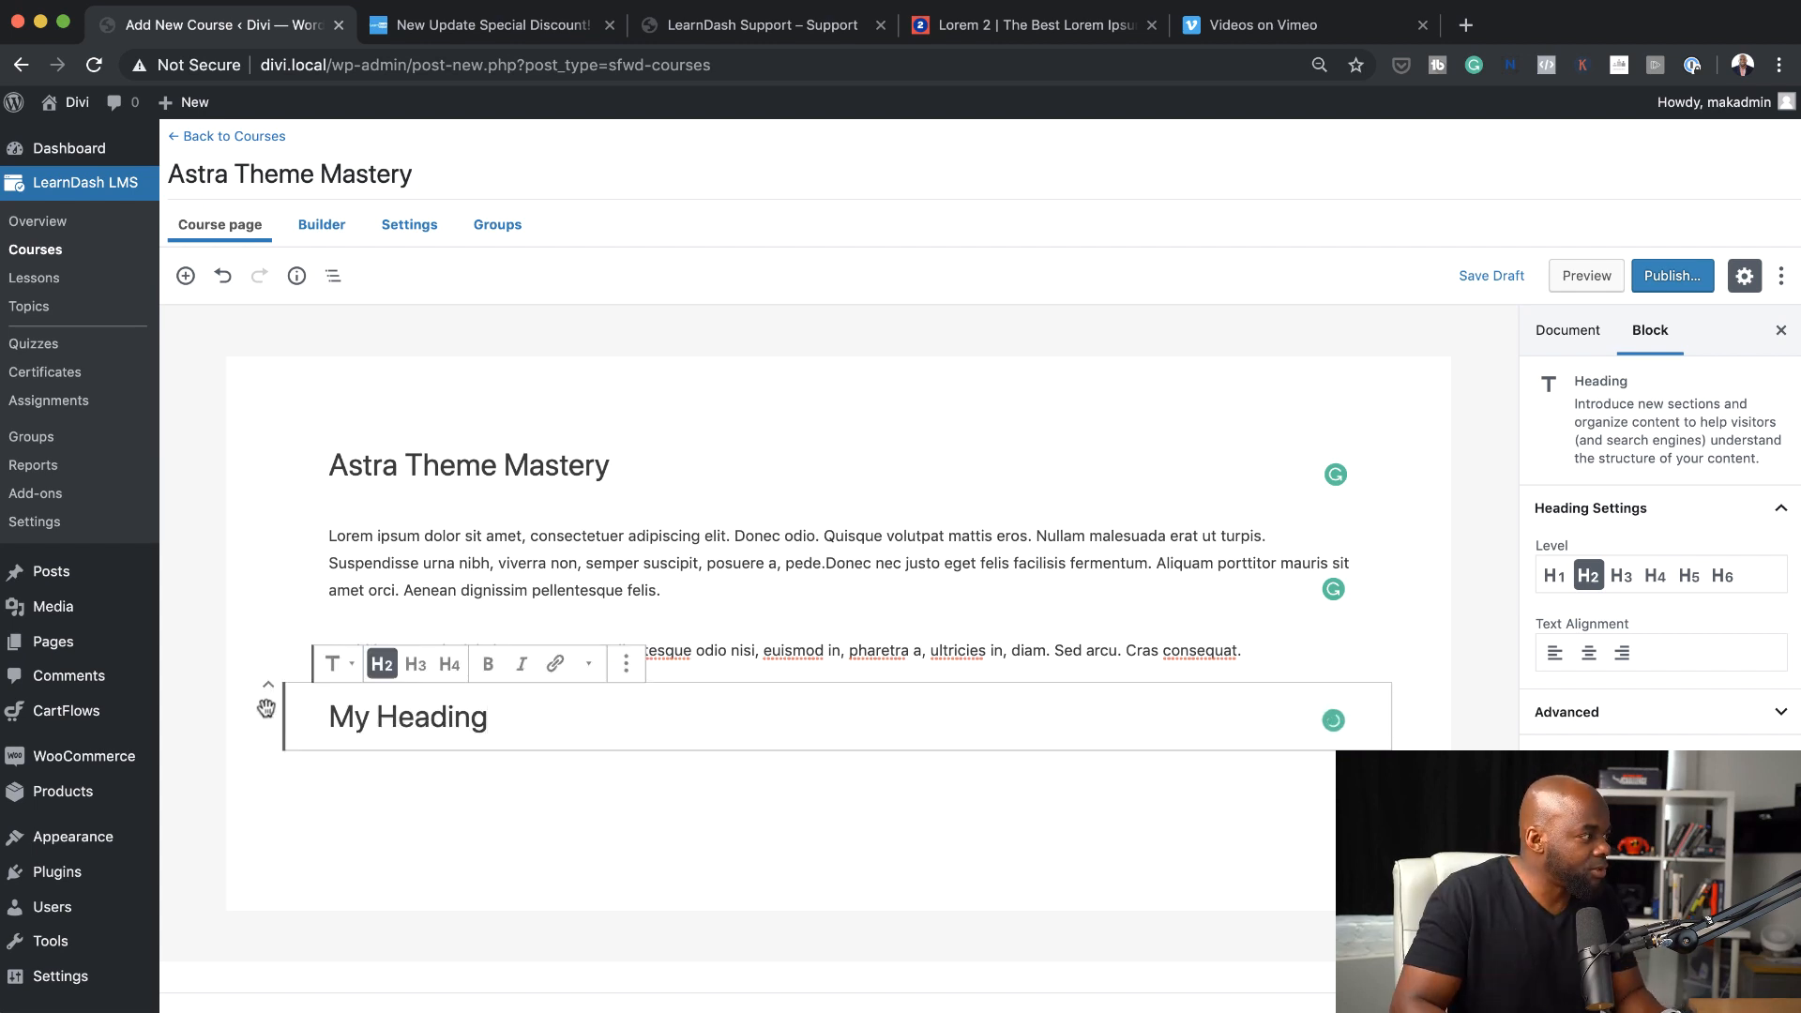
pyautogui.moveTo(266, 707); pyautogui.dragTo(262, 542)
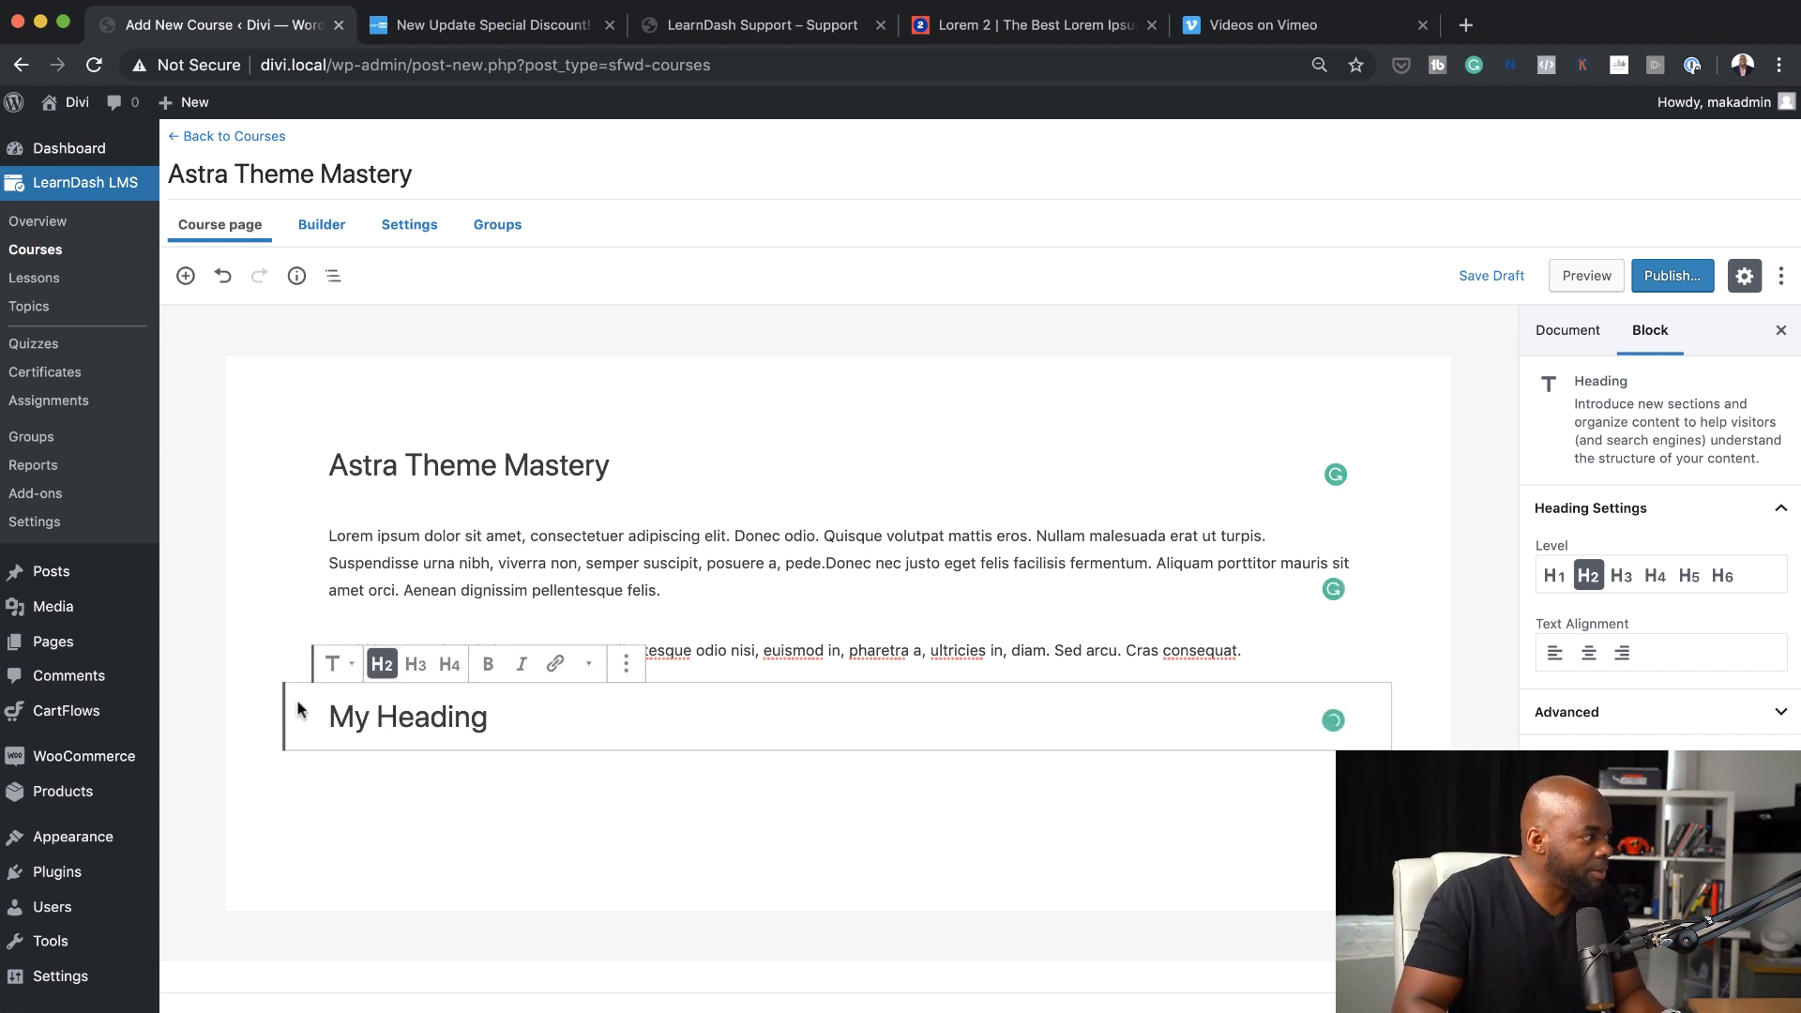
# Publish the course and review its live page, including the featured image, progress bar and content
pyautogui.click(1669, 278)
pyautogui.click(1674, 278)
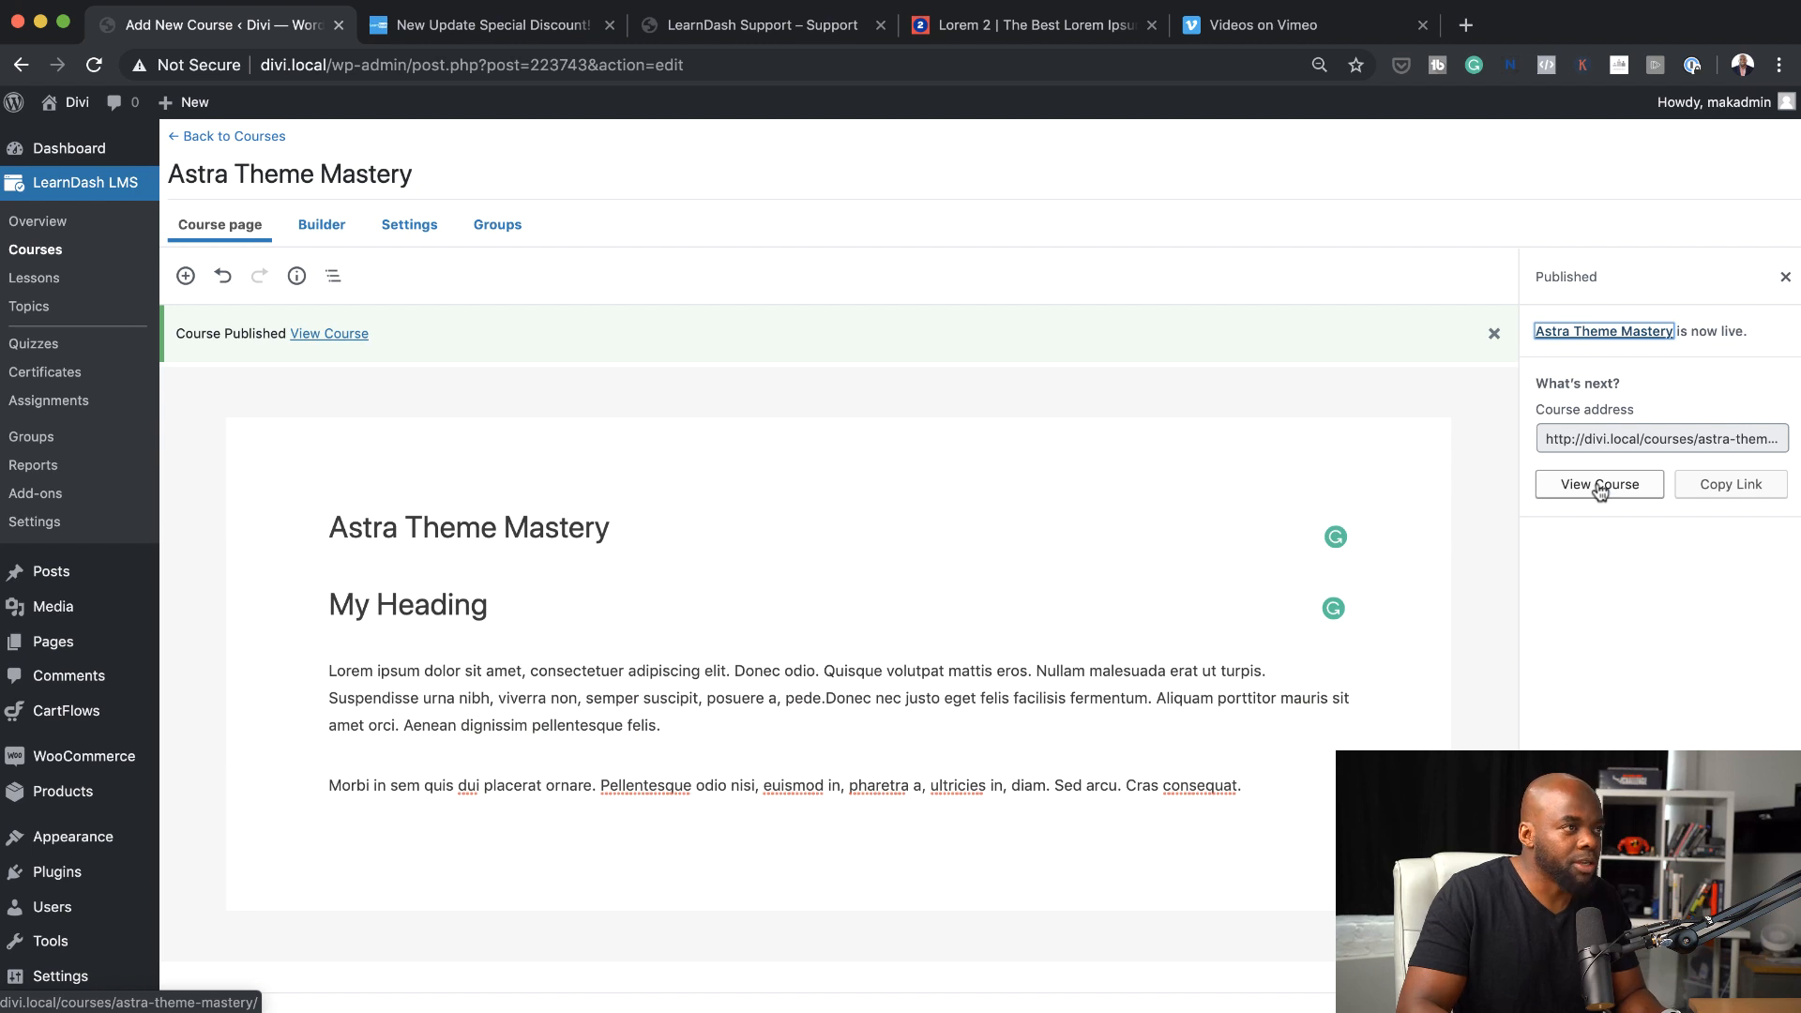
pyautogui.click(1599, 485)
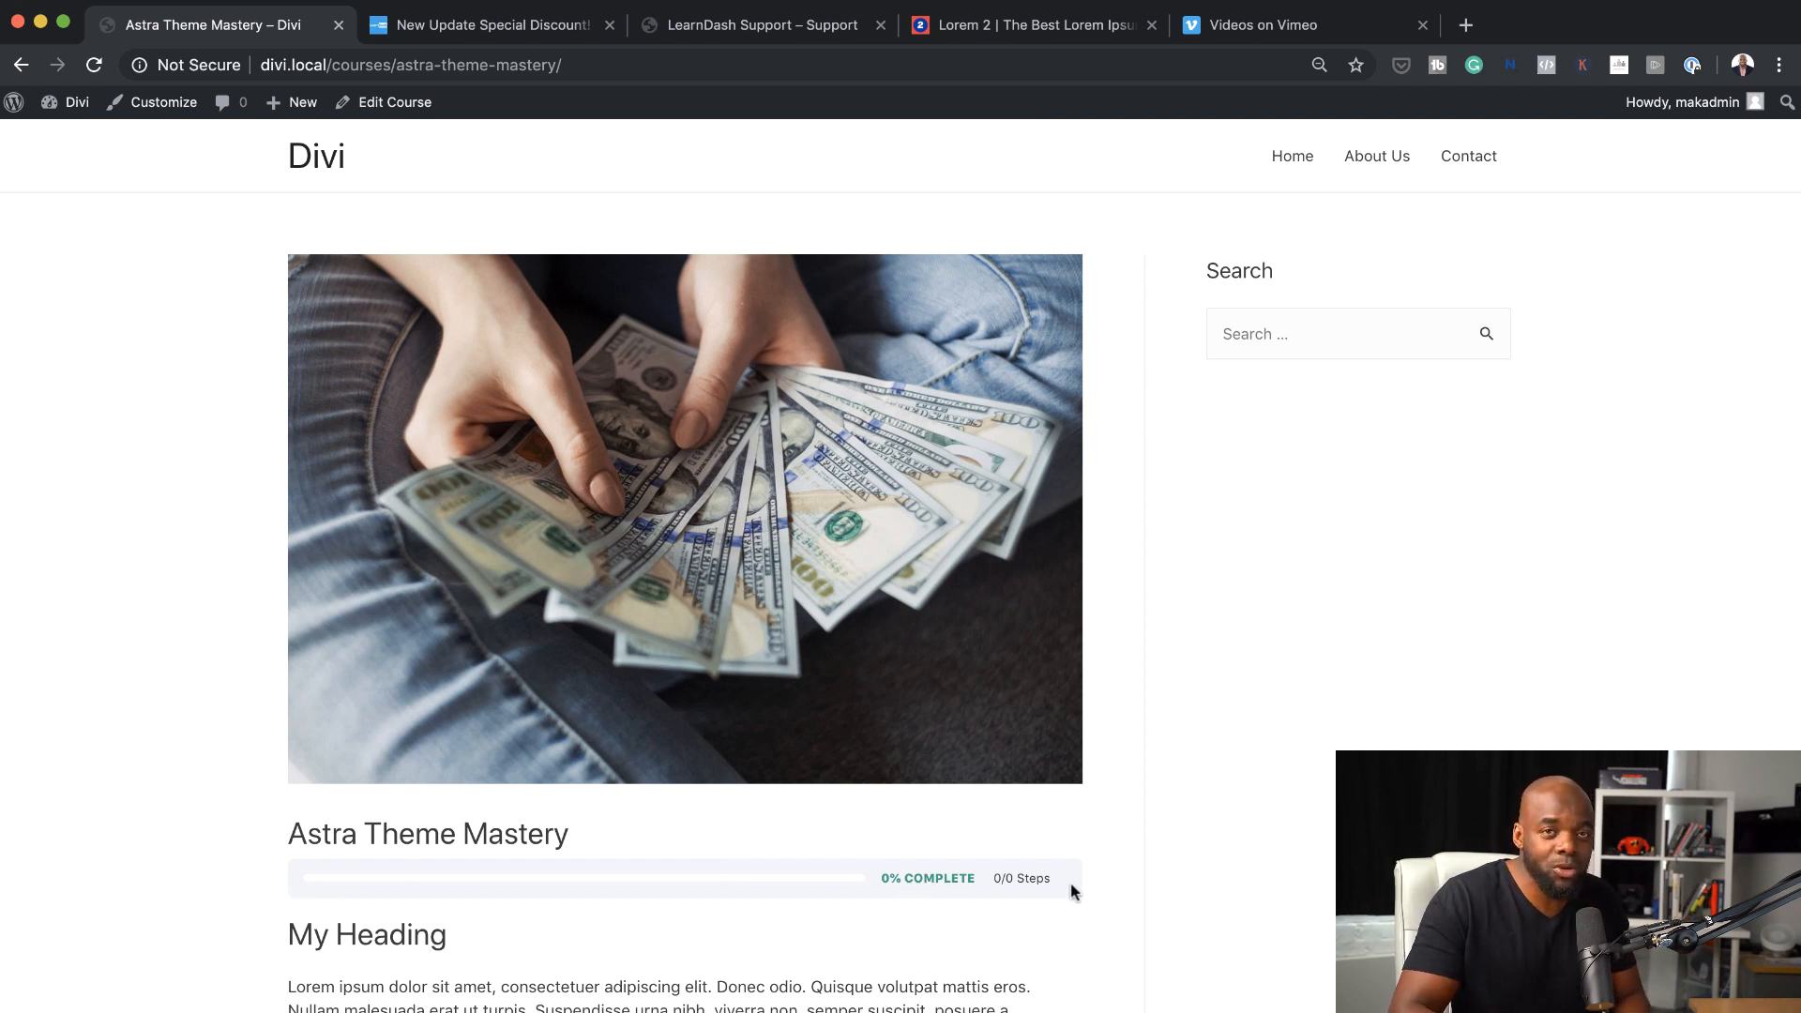
pyautogui.scroll(-5, 1056, 873)
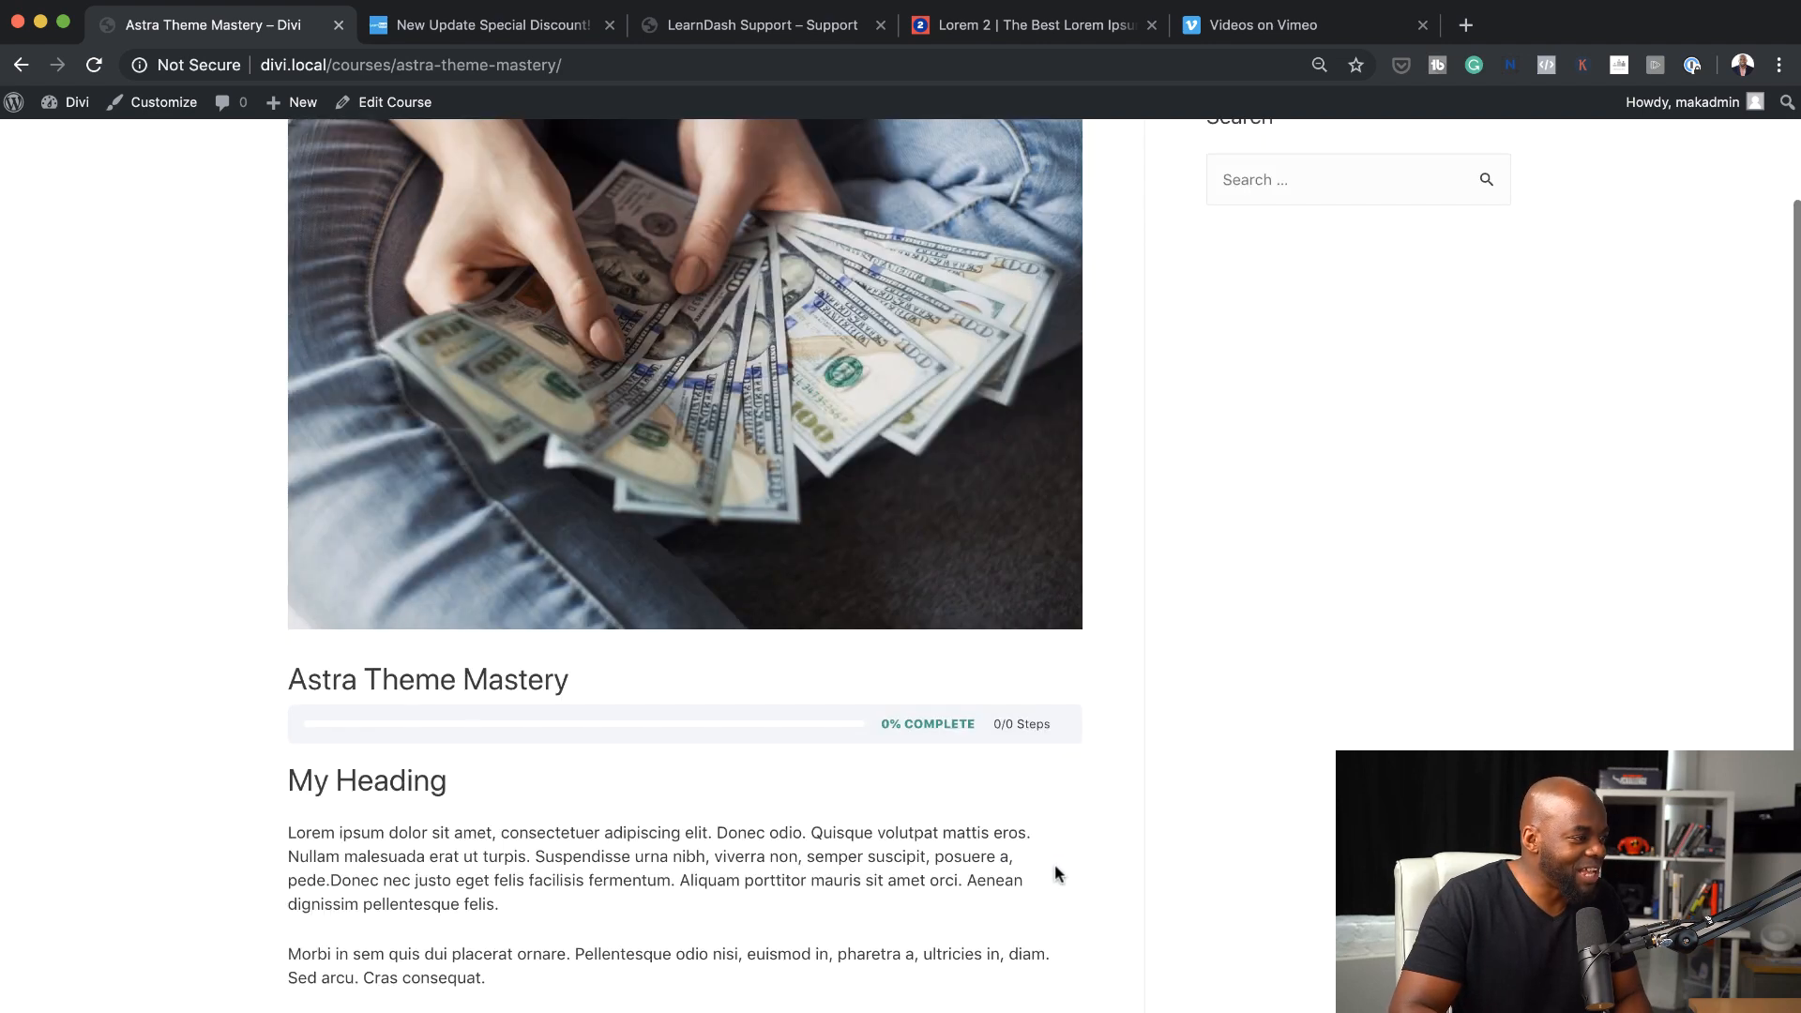
pyautogui.scroll(5, 996, 805)
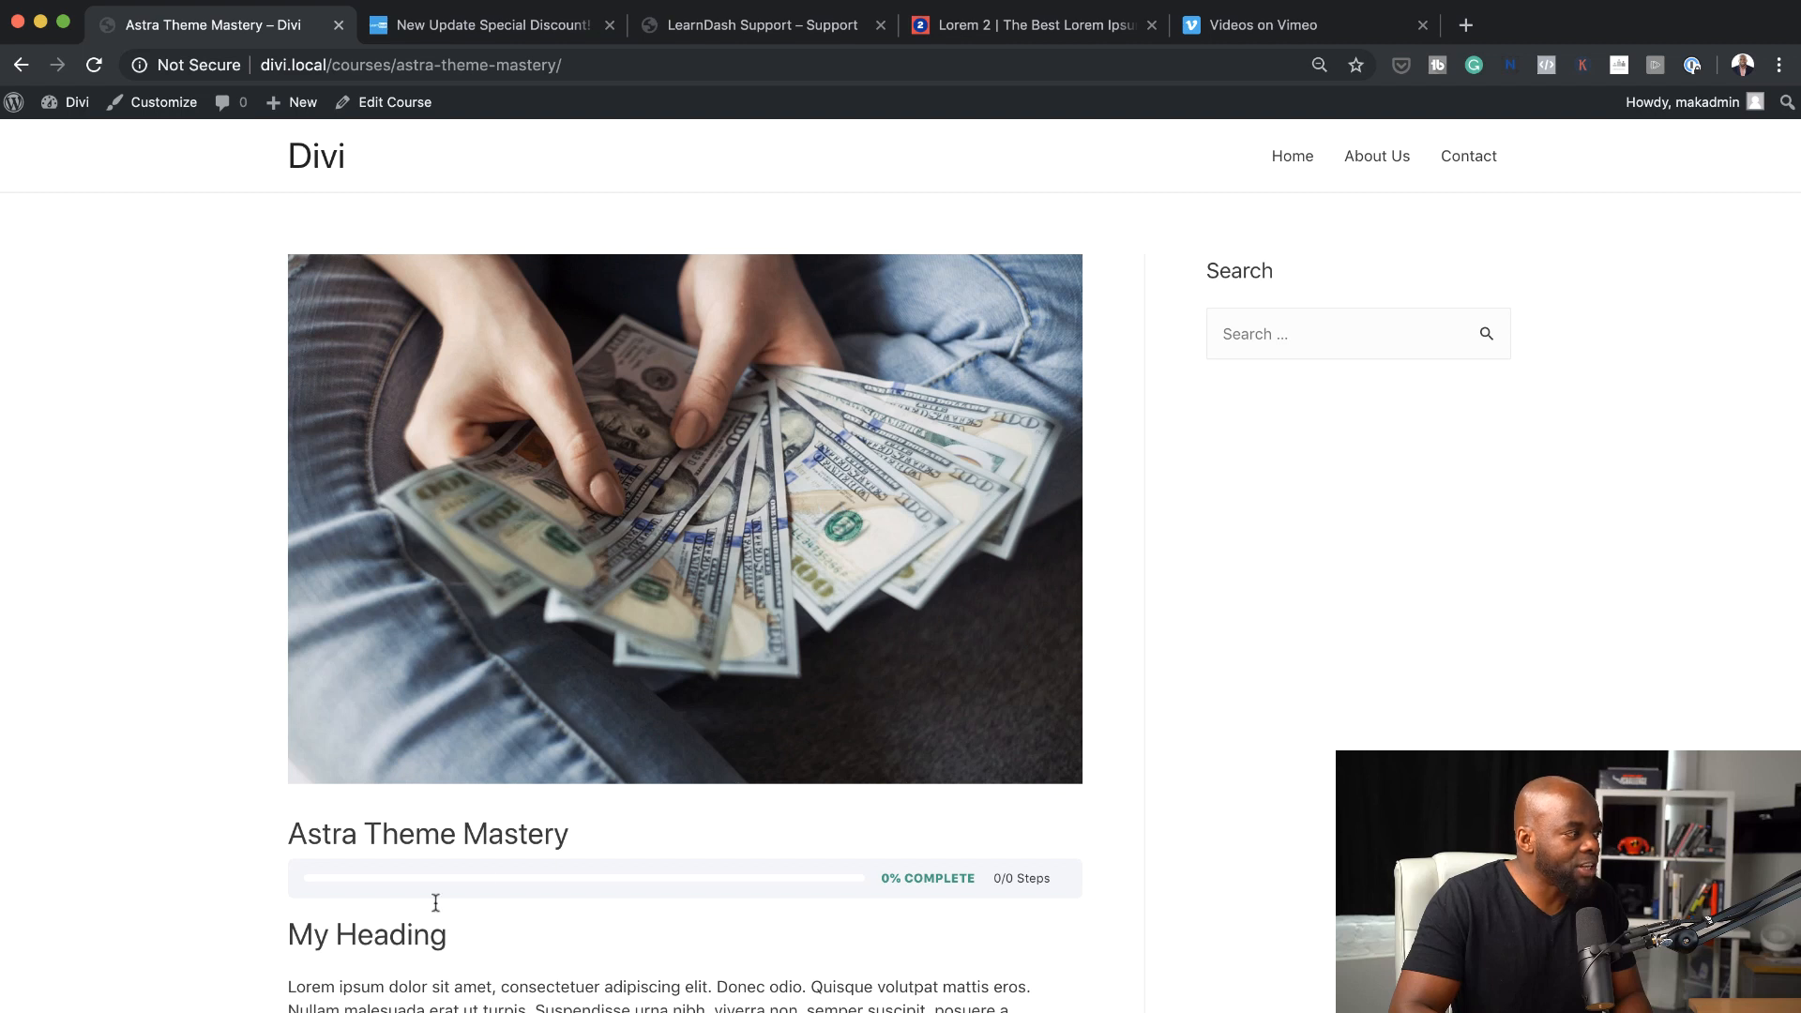
pyautogui.scroll(-2, 568, 924)
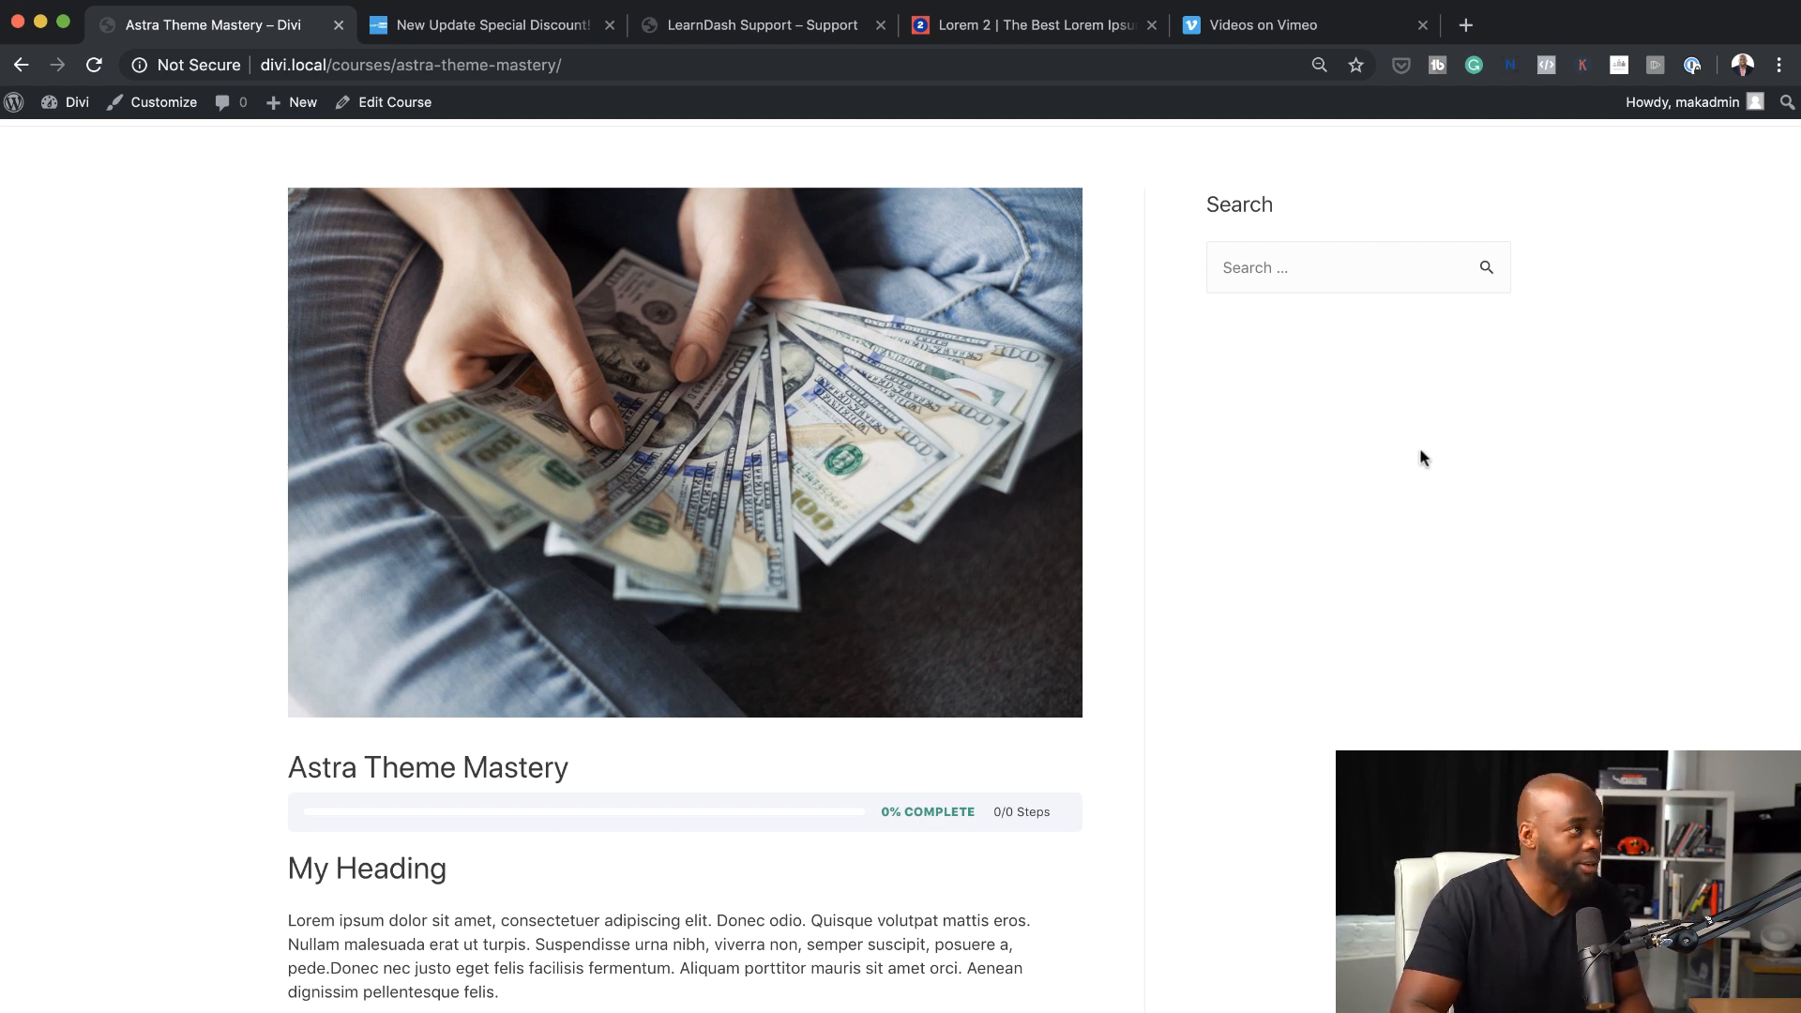
pyautogui.scroll(2, 383, 225)
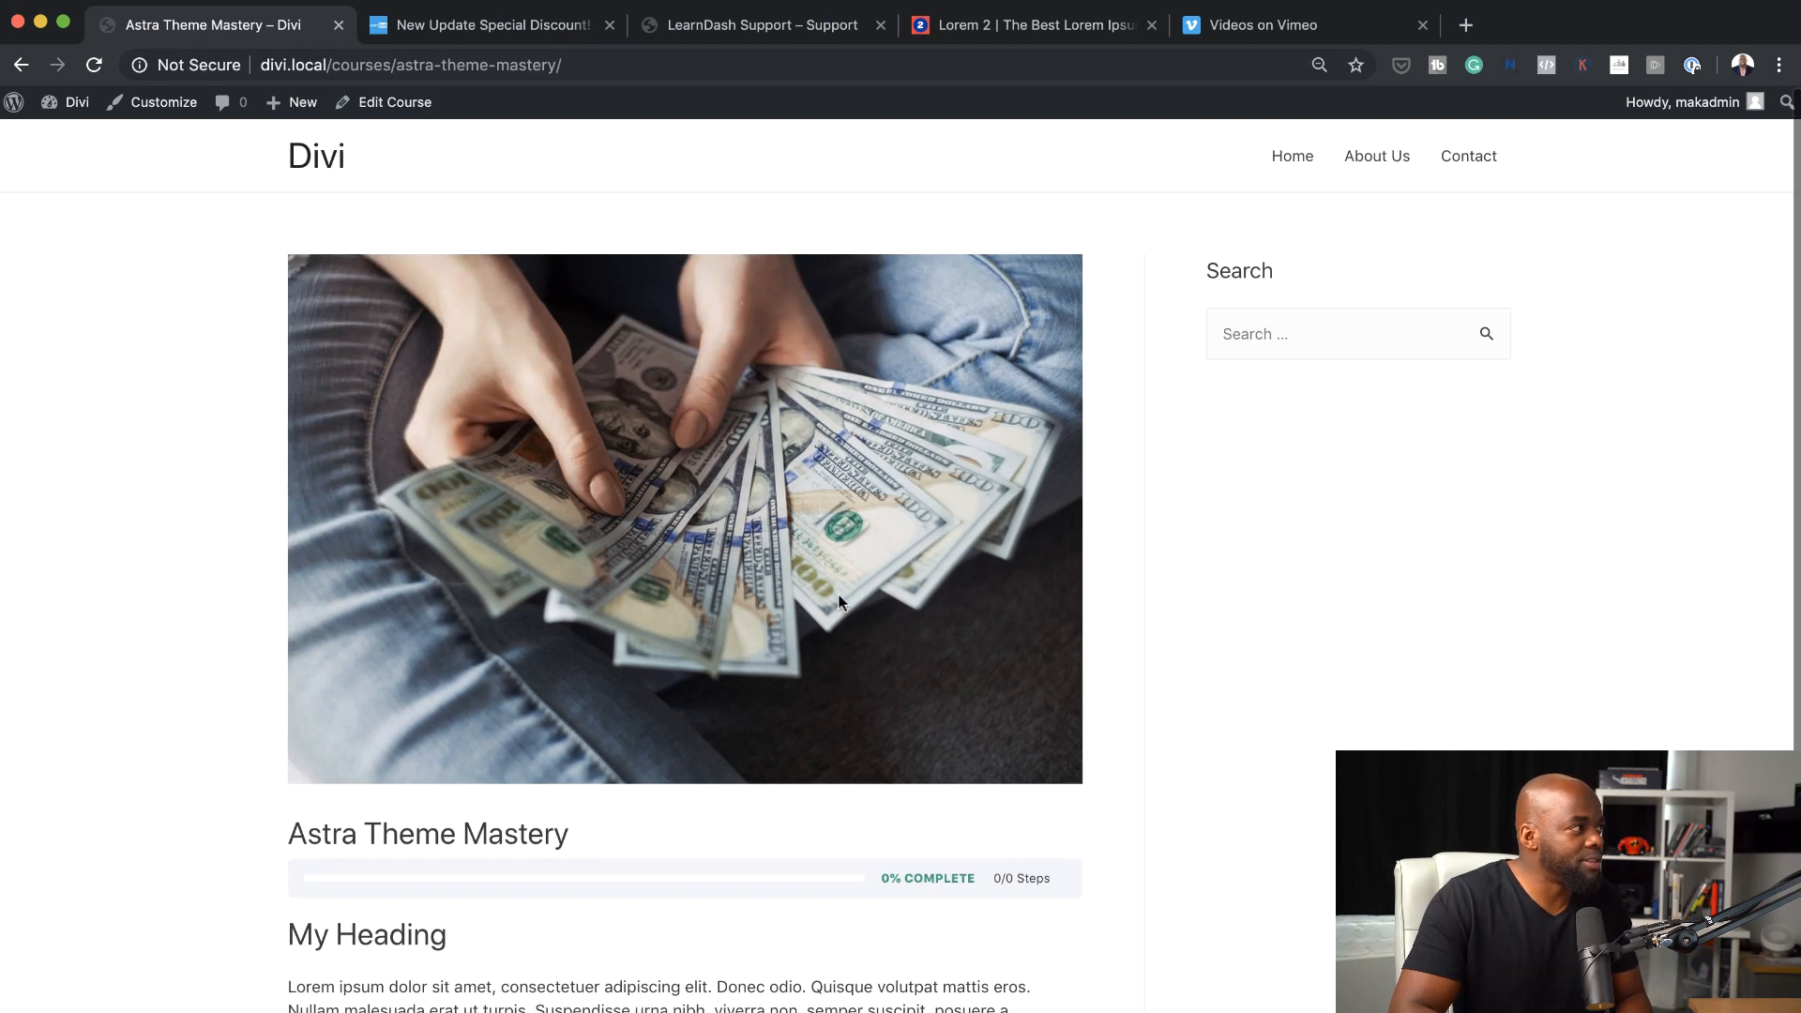
# Reopen the course for editing, set its Astra settings to No Sidebar, Boxed content layout and Disable Title, and update it
pyautogui.click(394, 105)
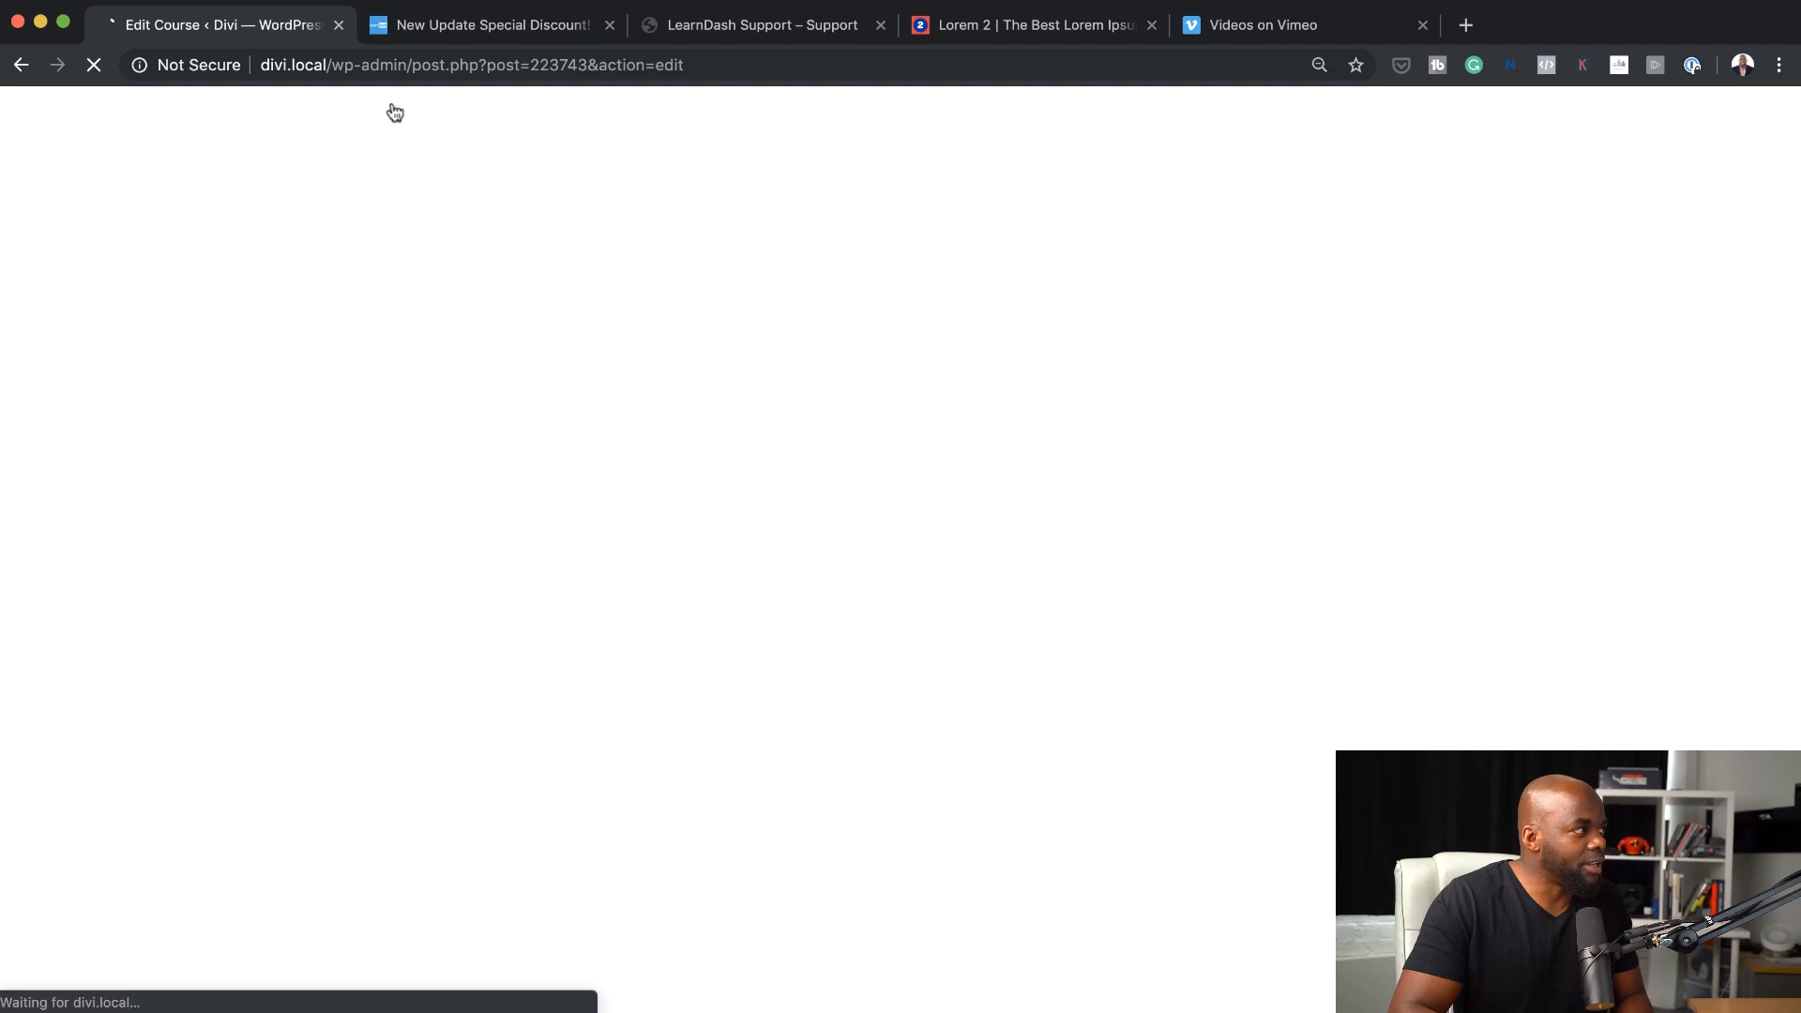
pyautogui.scroll(-5, 1722, 750)
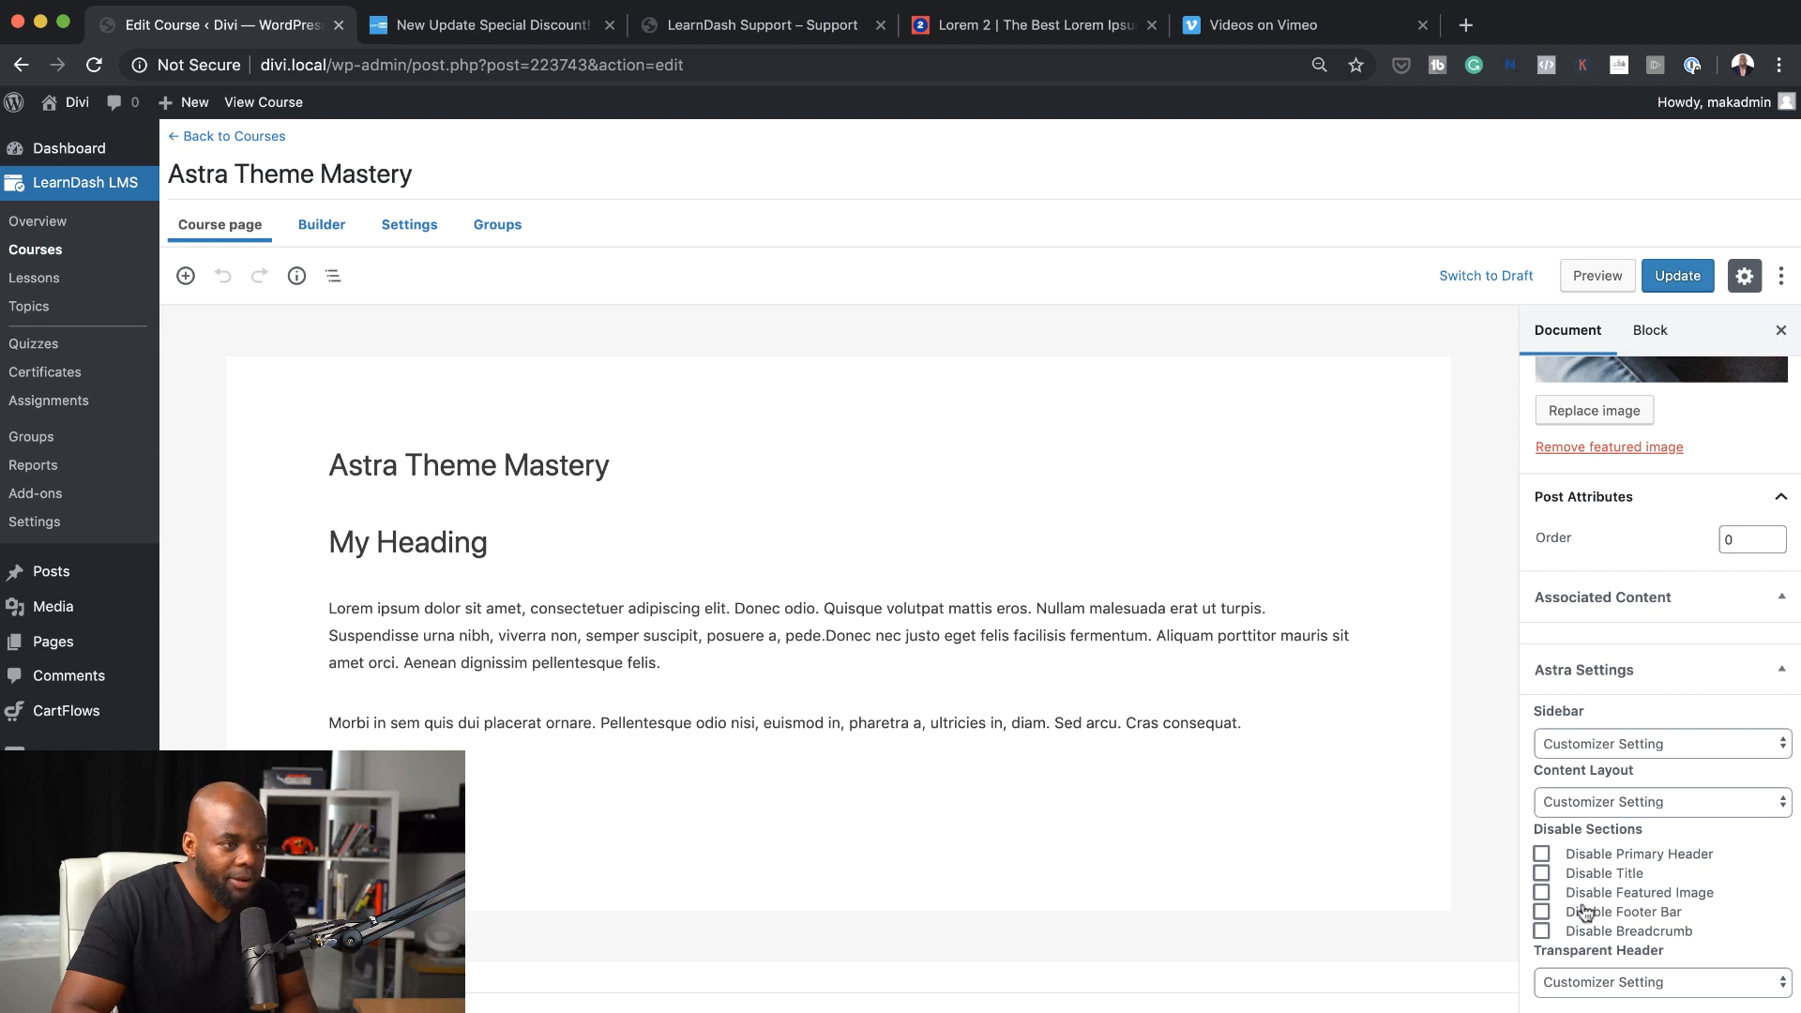
pyautogui.click(1608, 745)
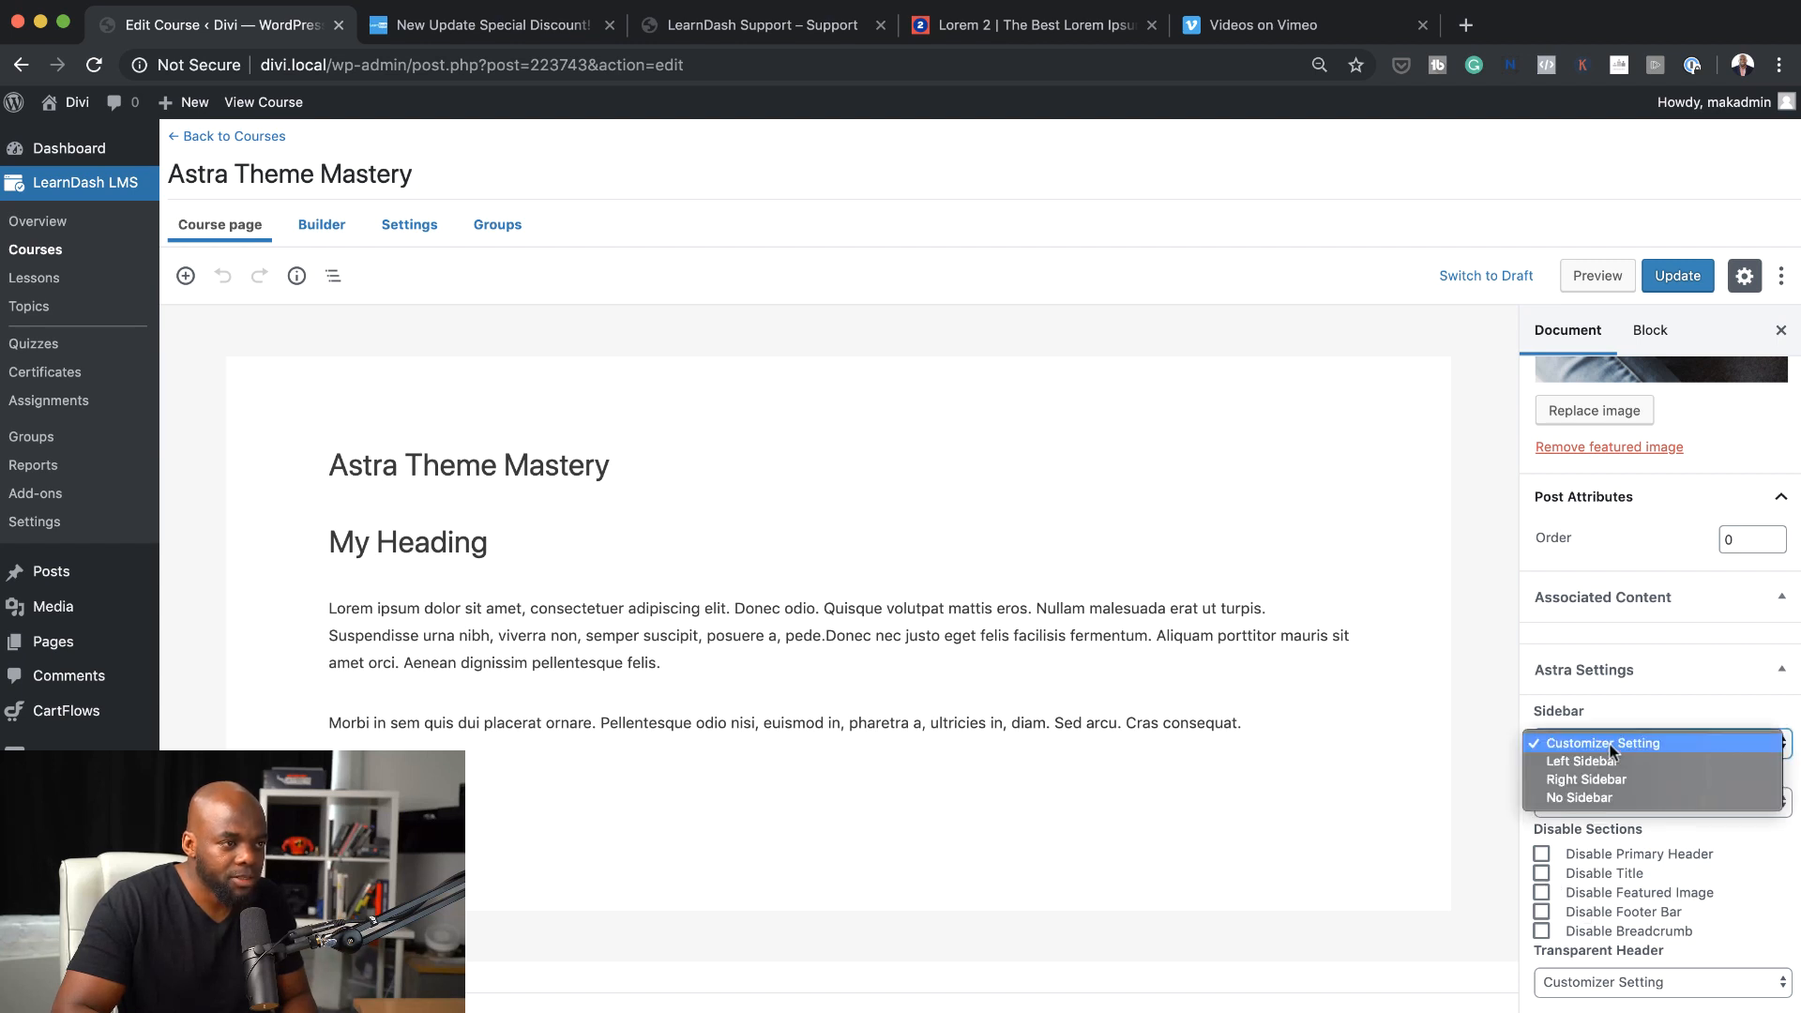
pyautogui.click(1618, 798)
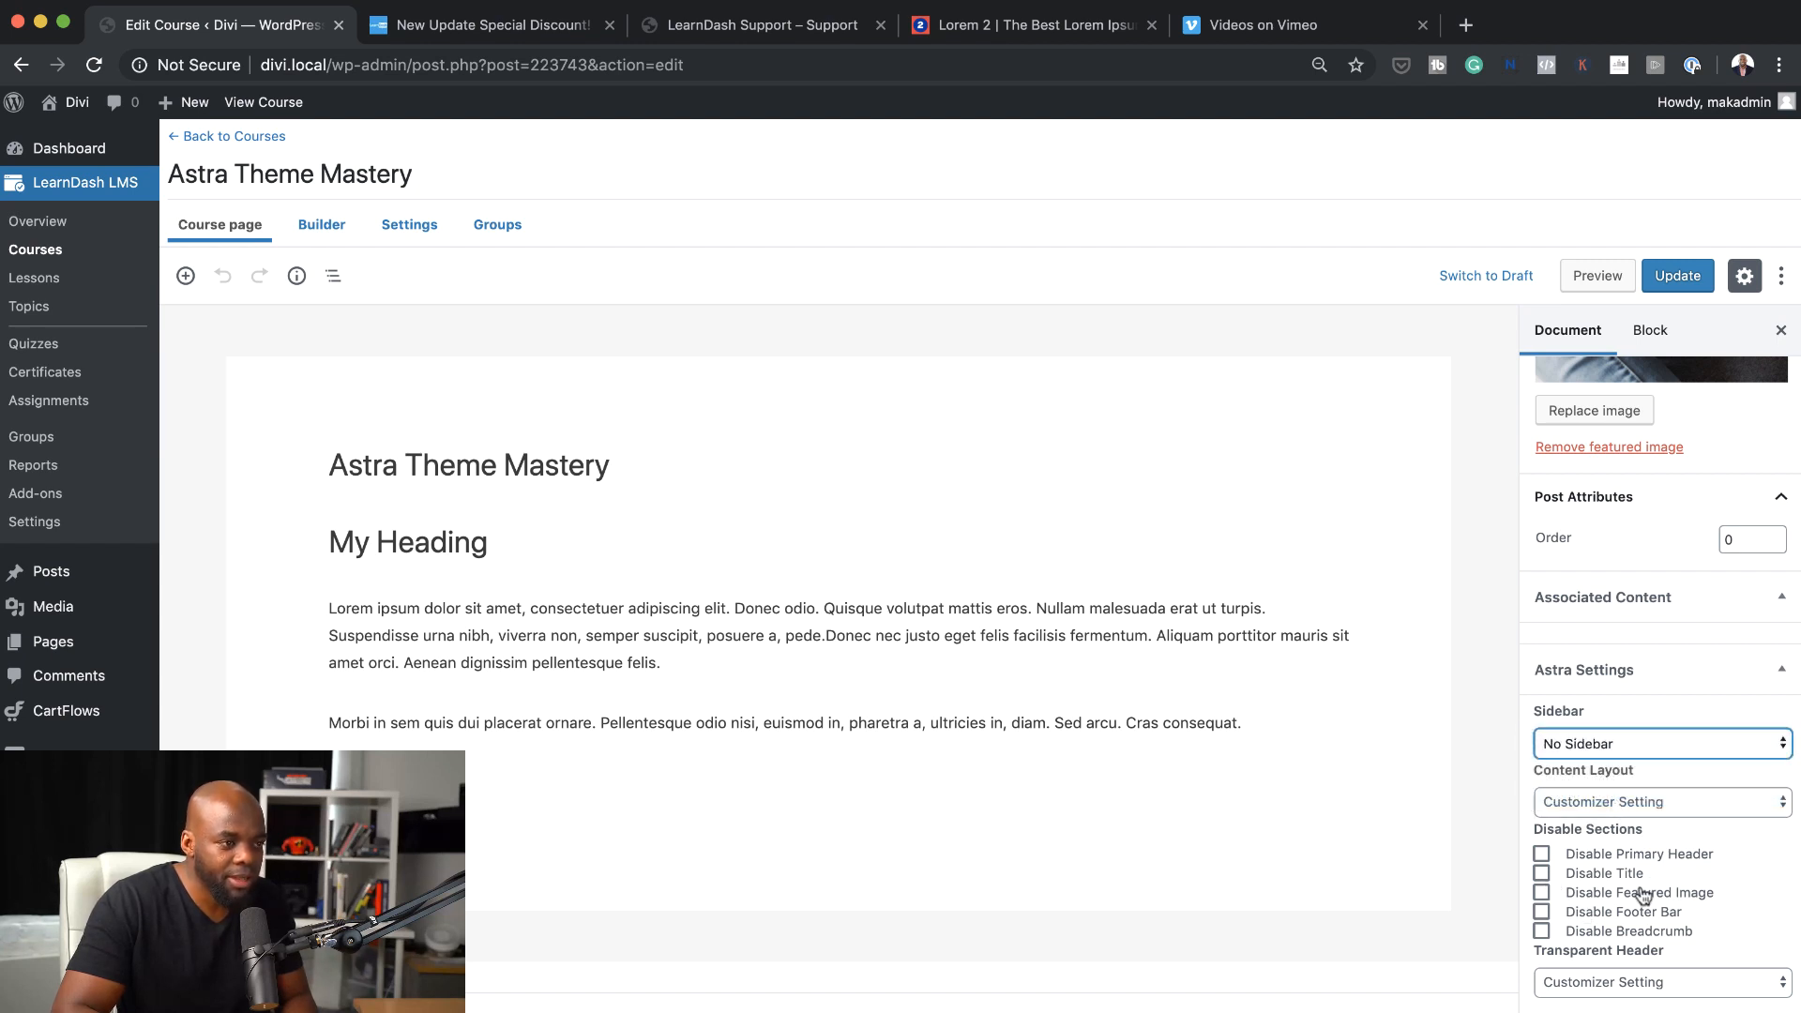
pyautogui.click(1541, 873)
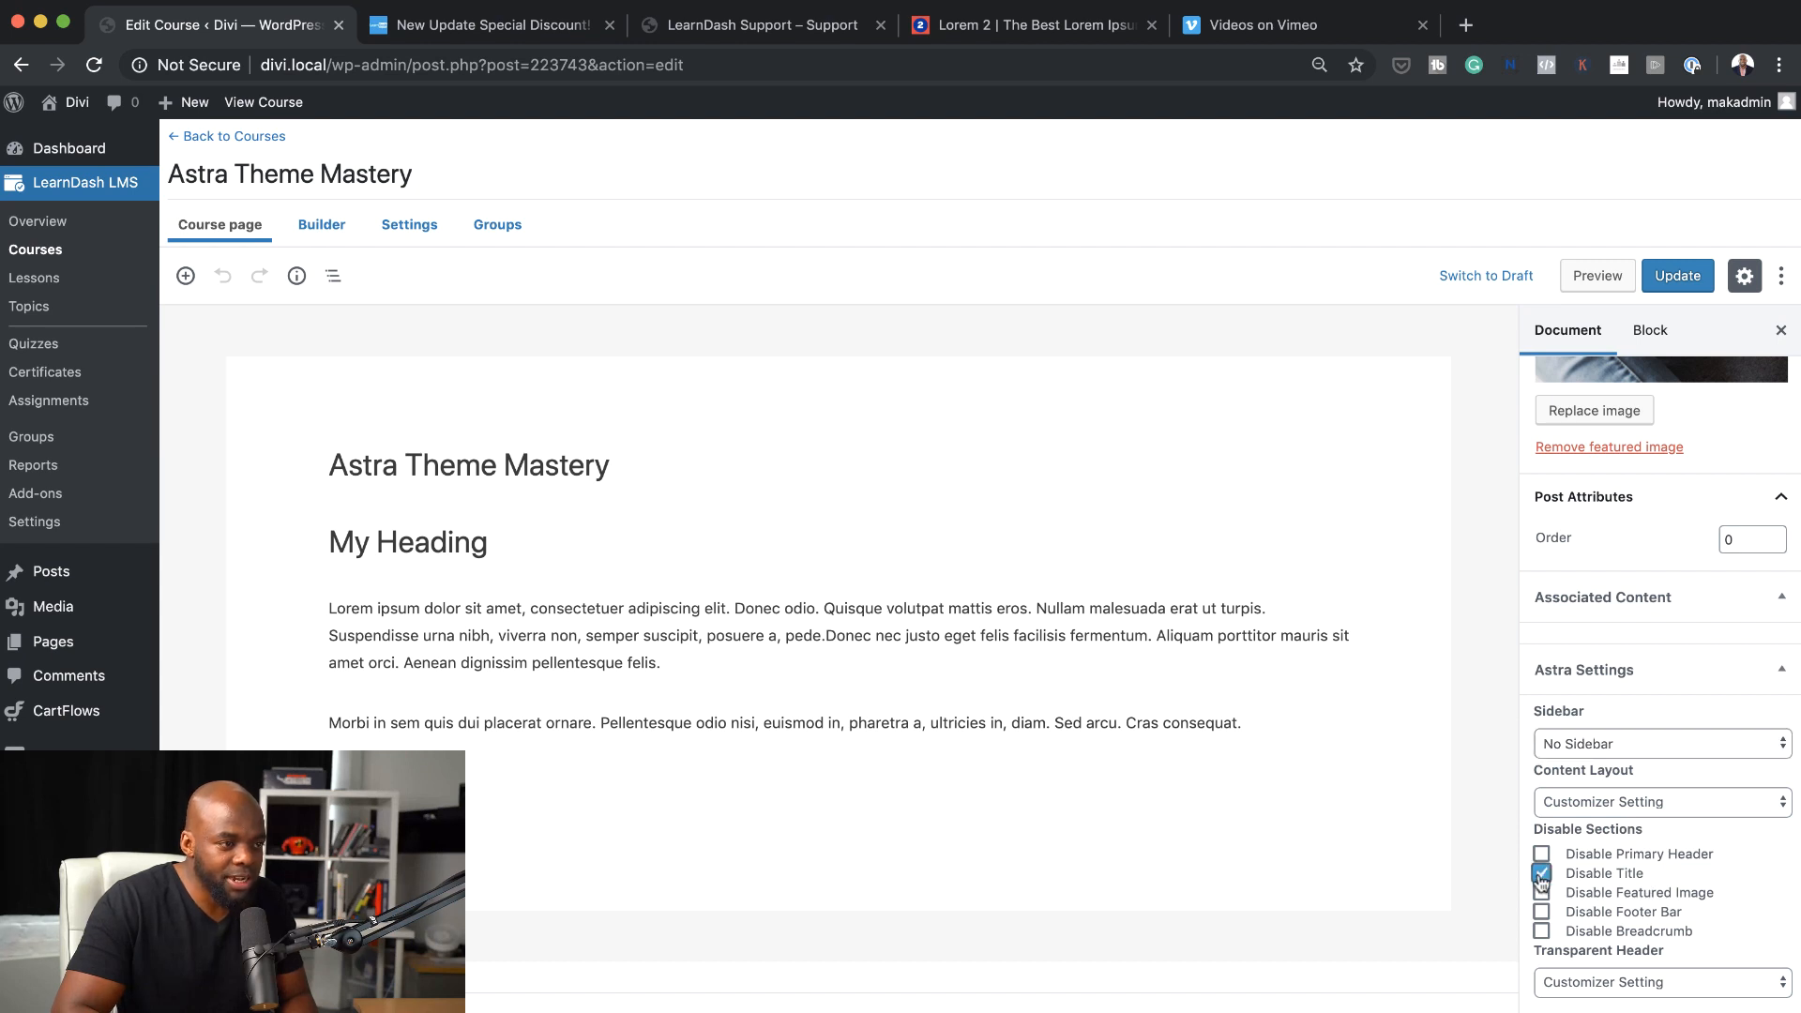
pyautogui.click(1677, 276)
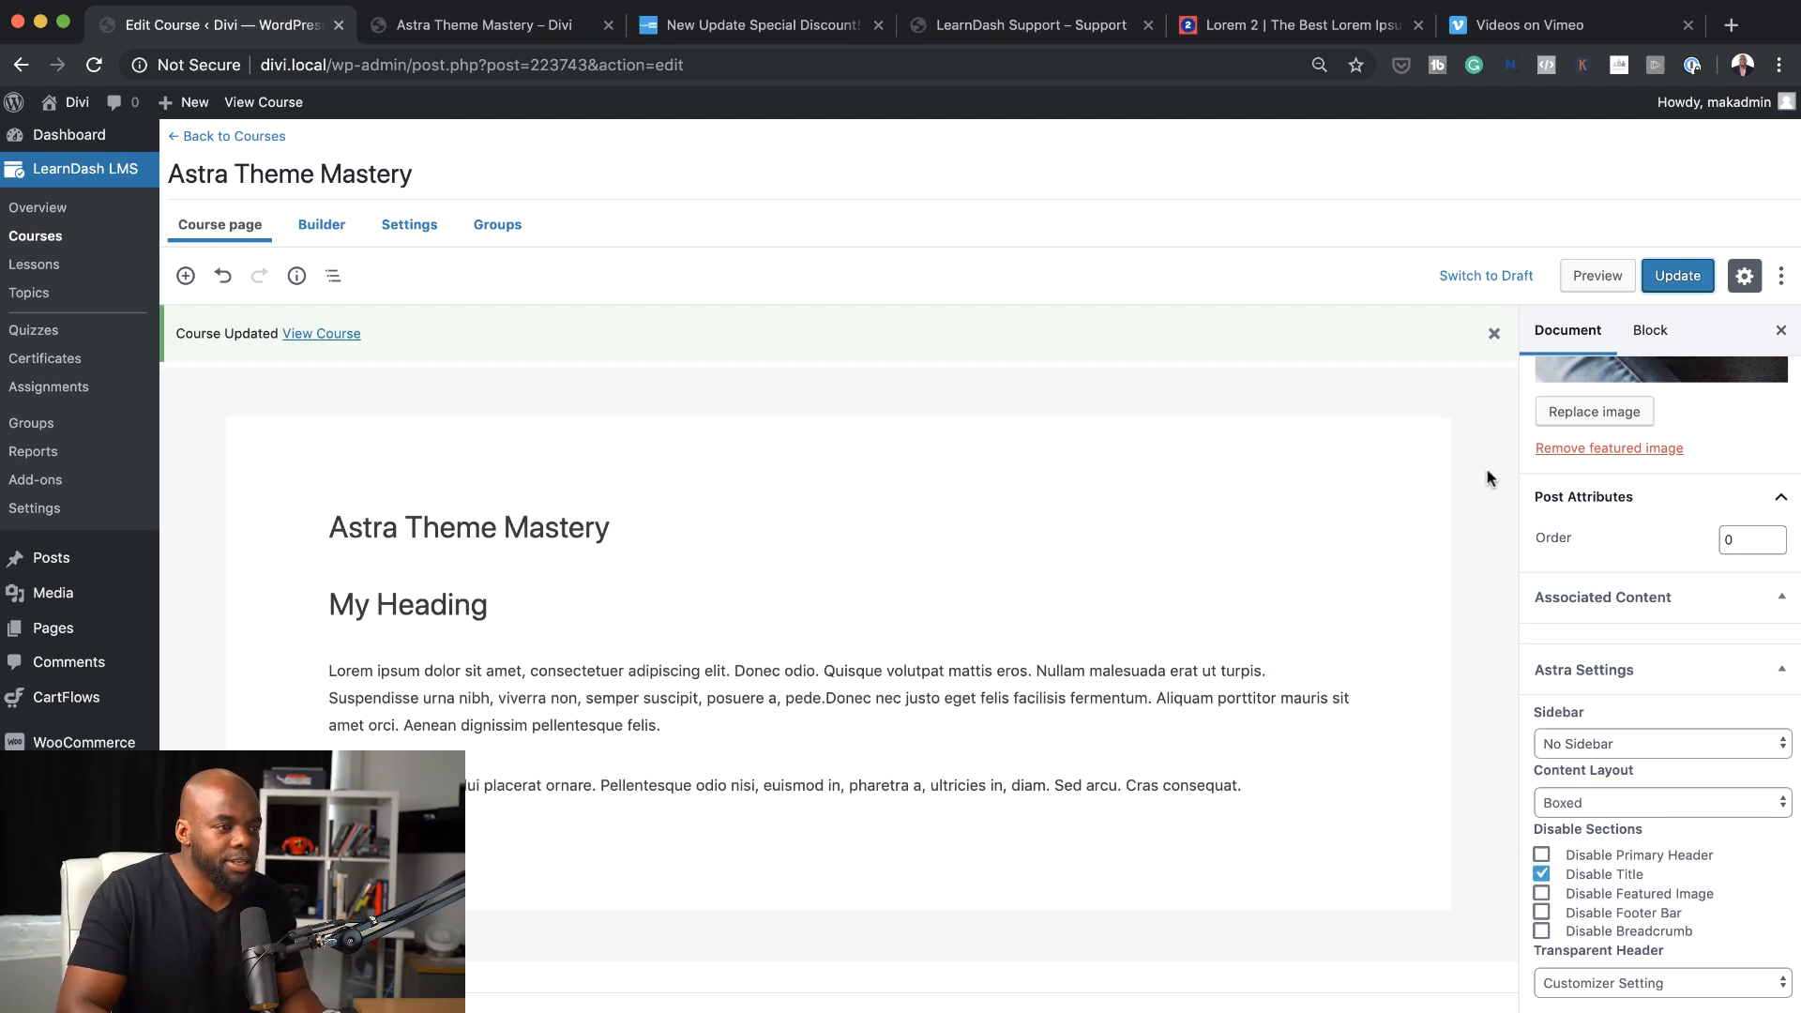
# Preview the updated course and check its page layout from header to footer
pyautogui.click(1611, 275)
pyautogui.scroll(-10, 1492, 527)
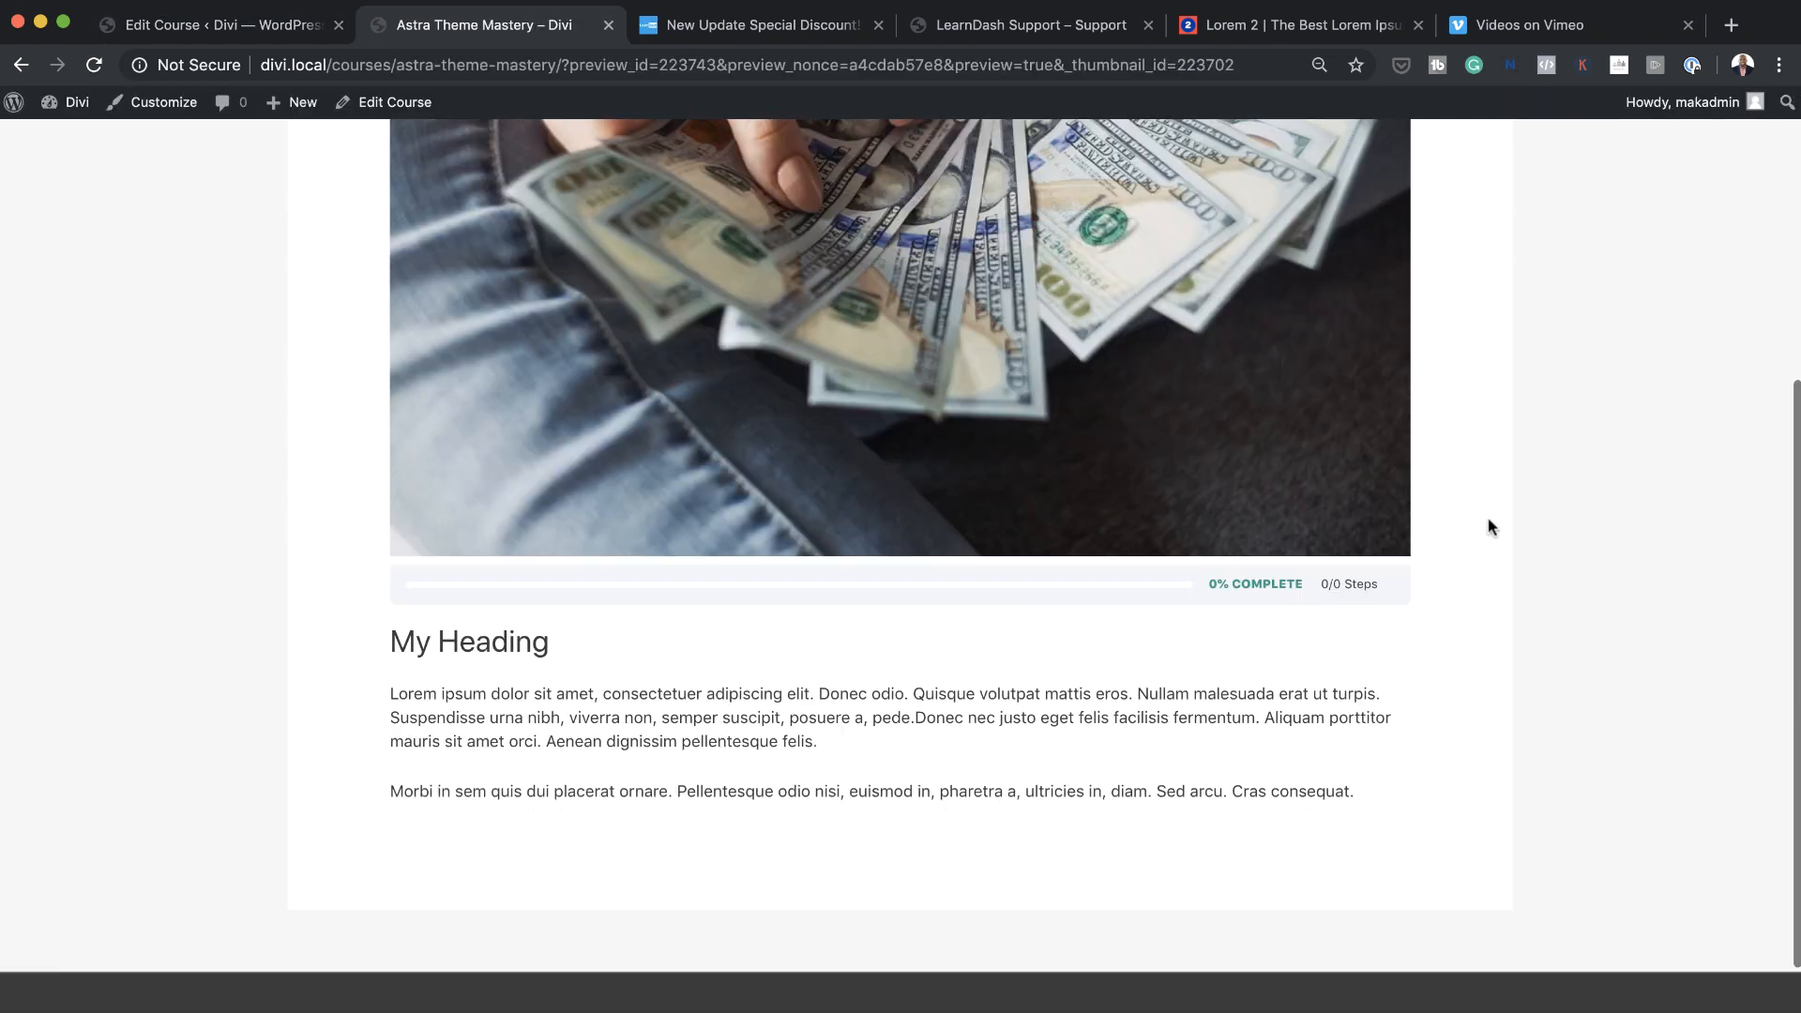
pyautogui.scroll(10, 710, 647)
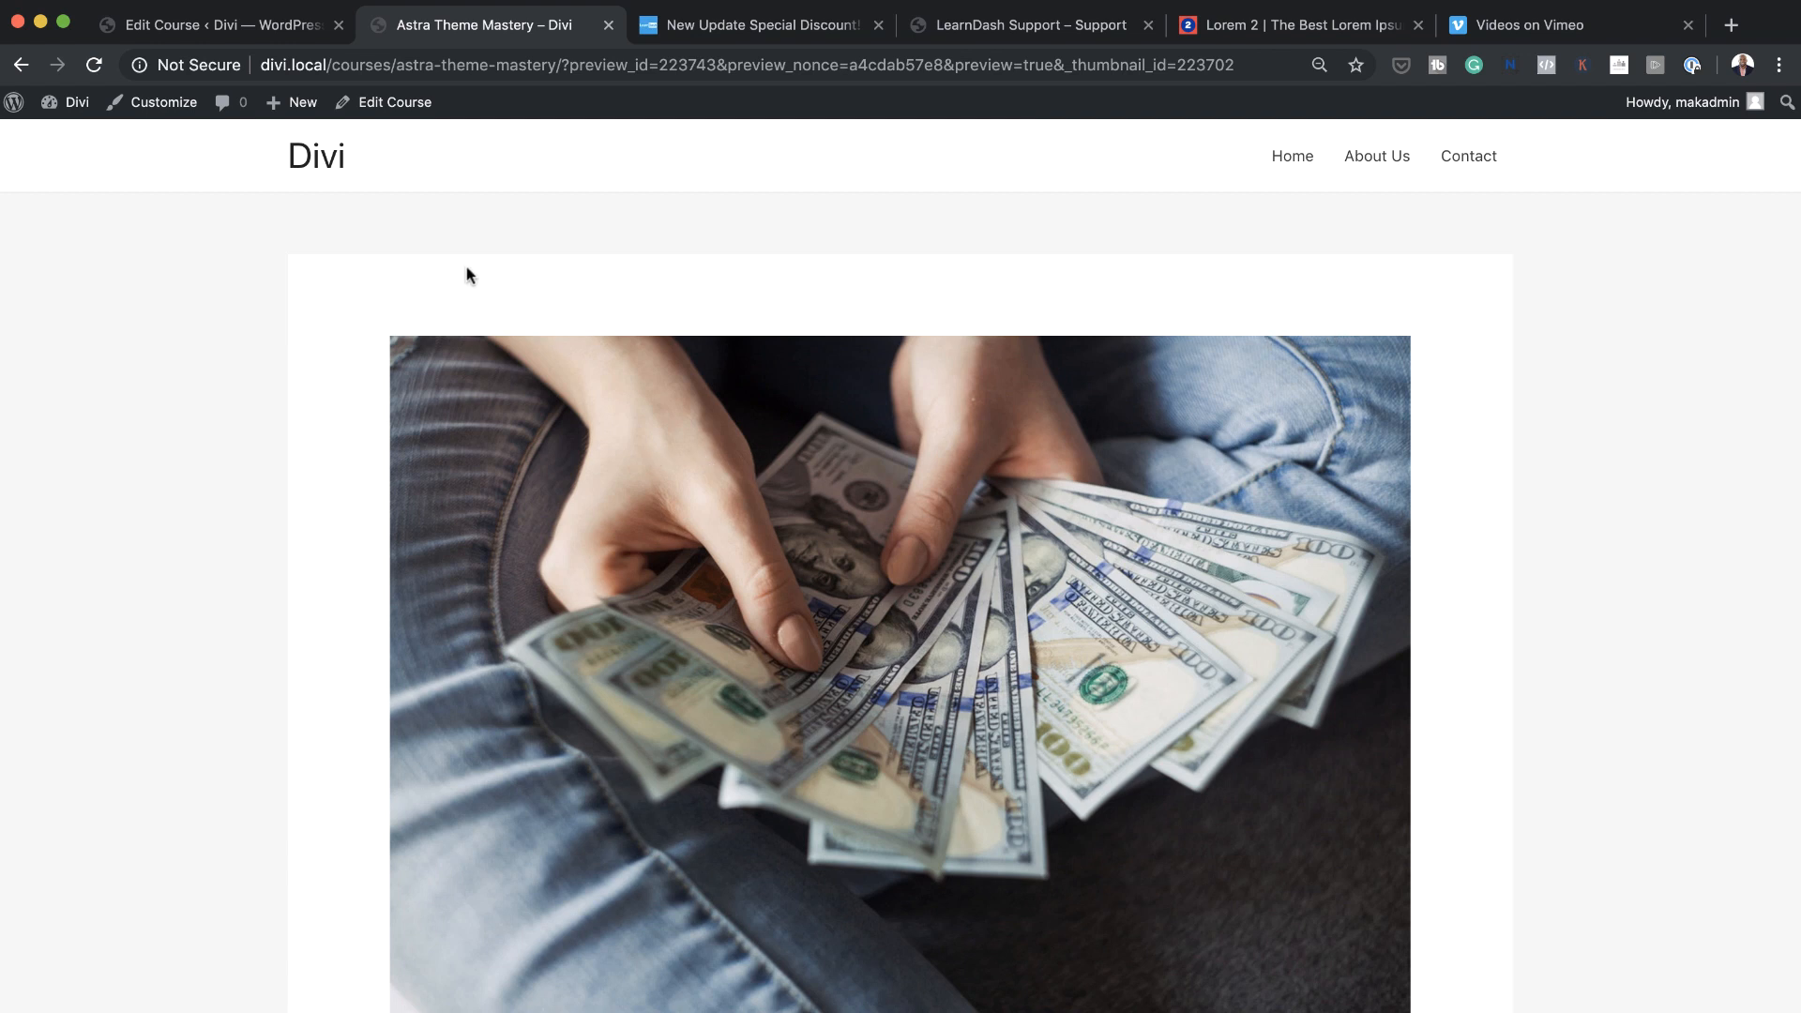
# Return to the course editor and add a lesson titled "Lesson one" in the course builder
pyautogui.click(225, 26)
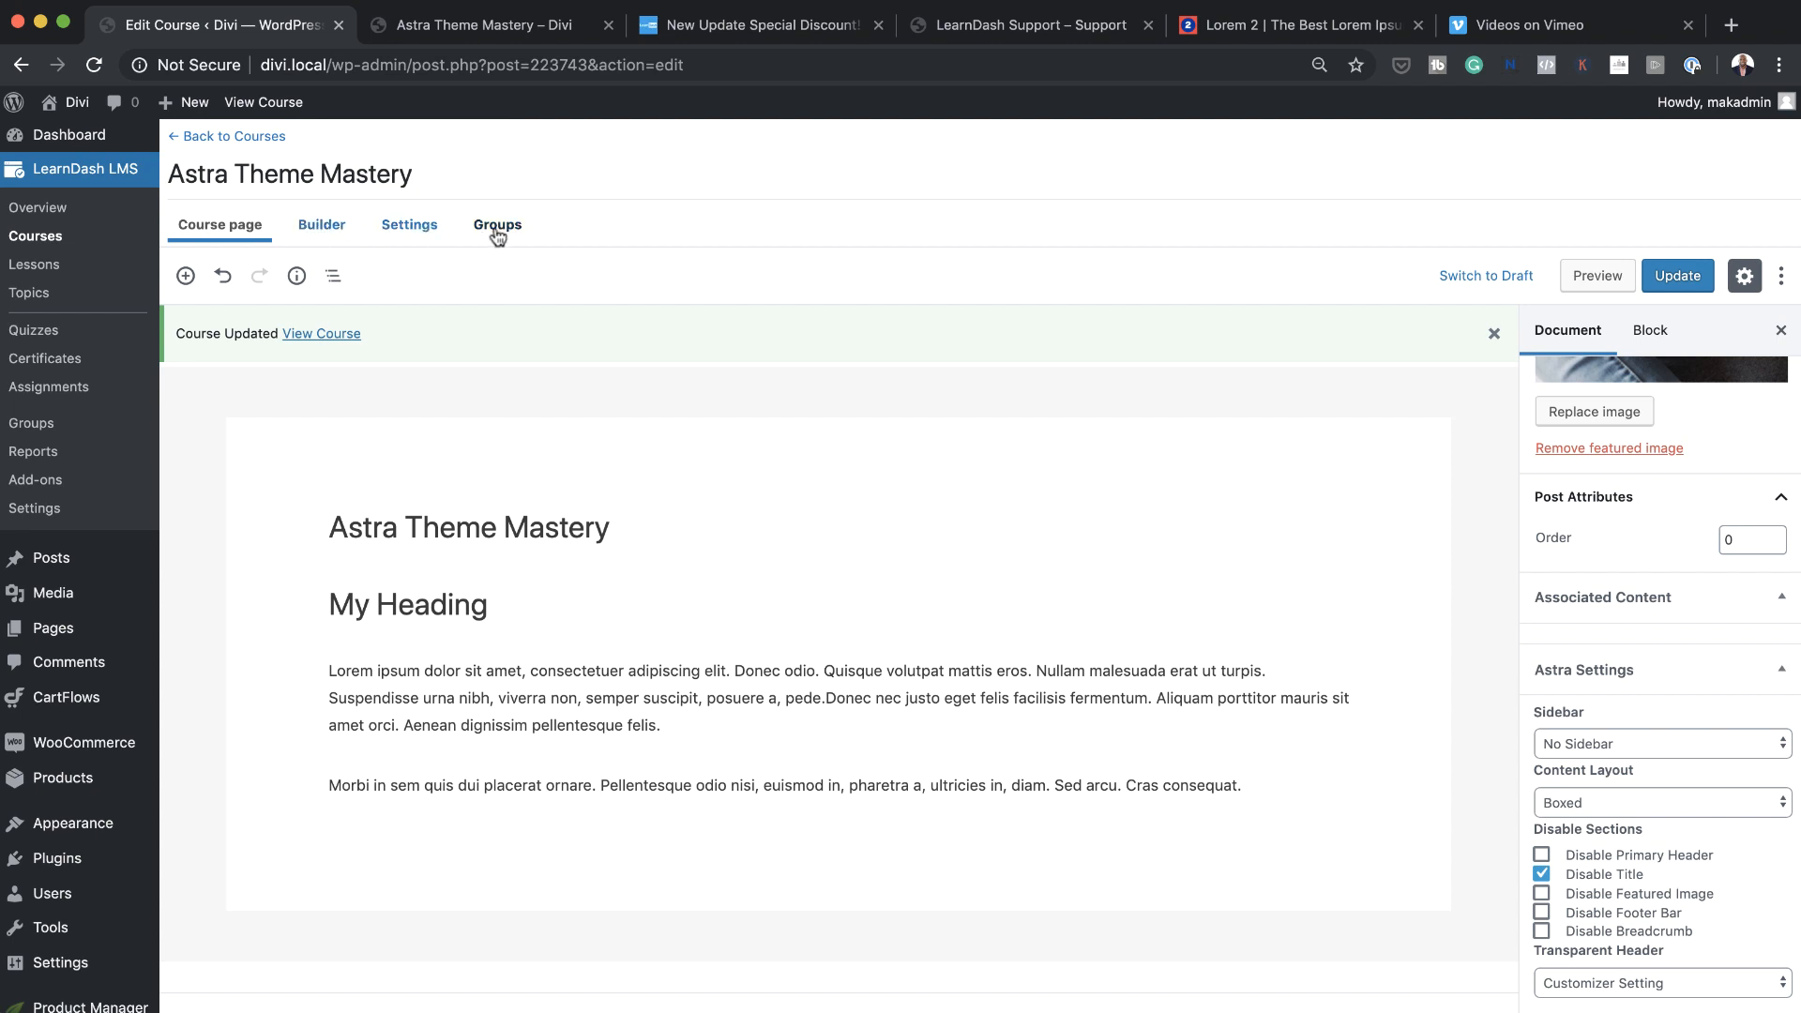
pyautogui.click(334, 233)
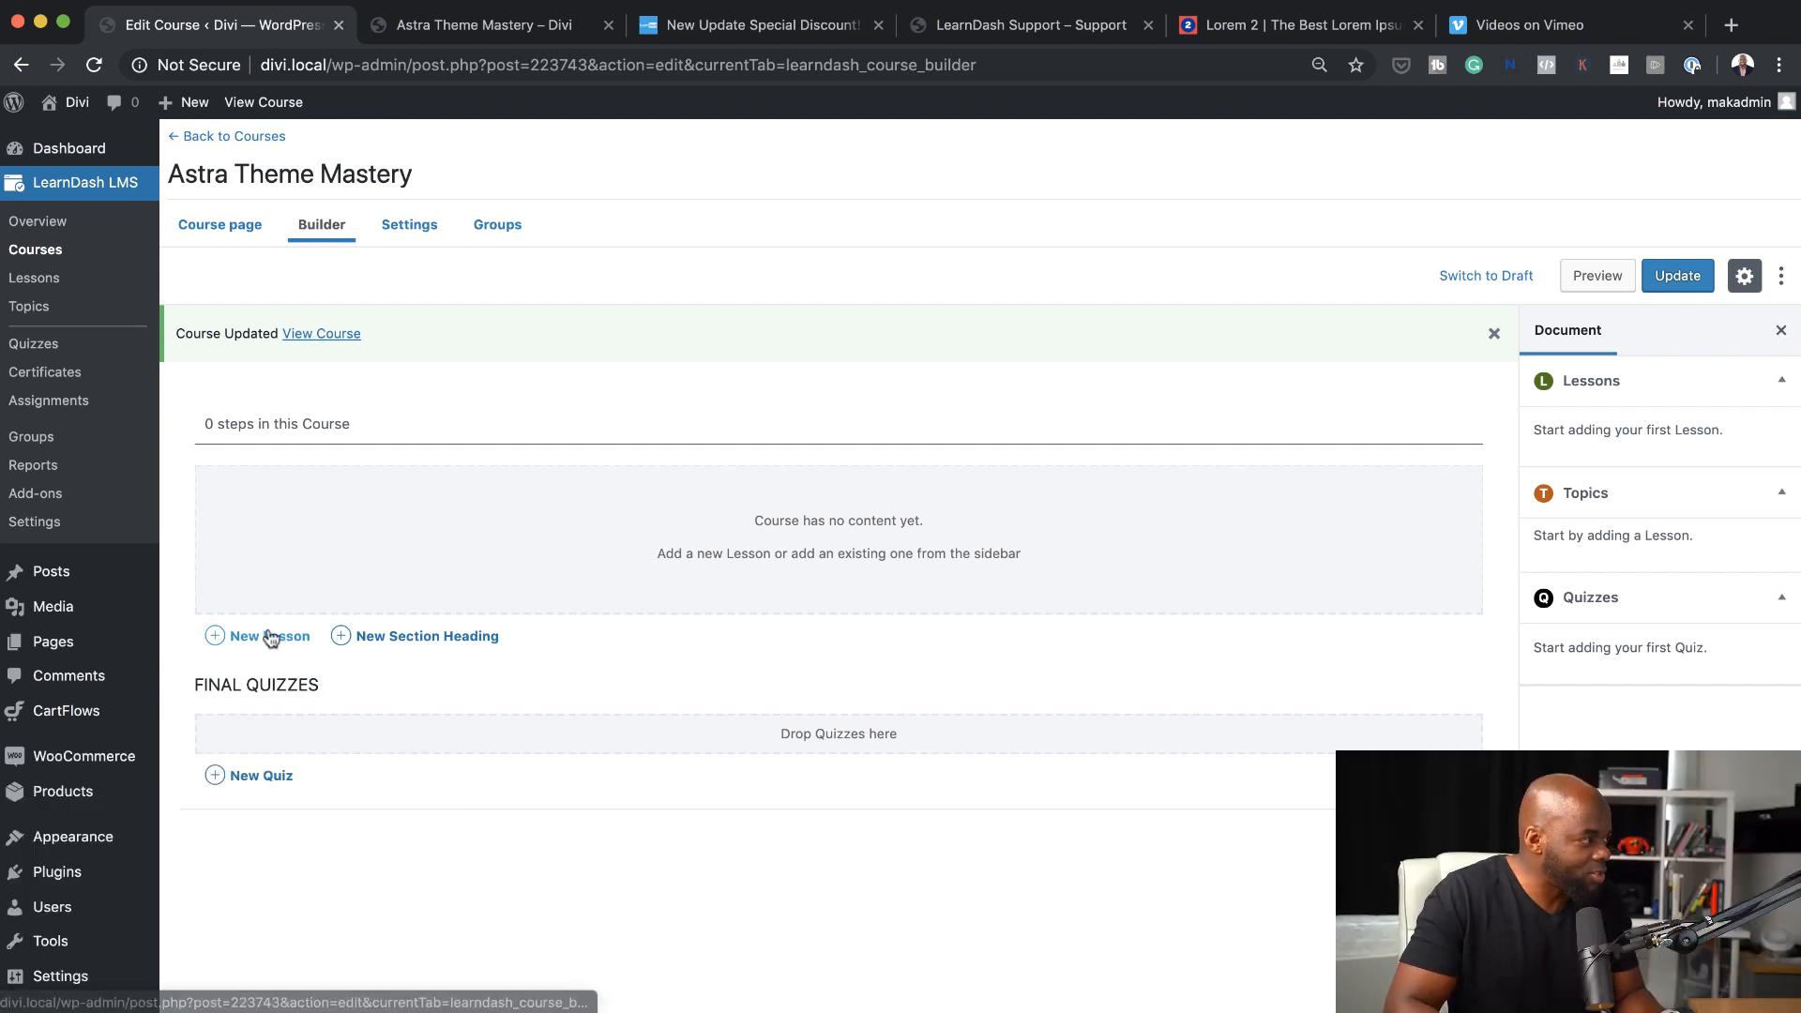
pyautogui.click(271, 638)
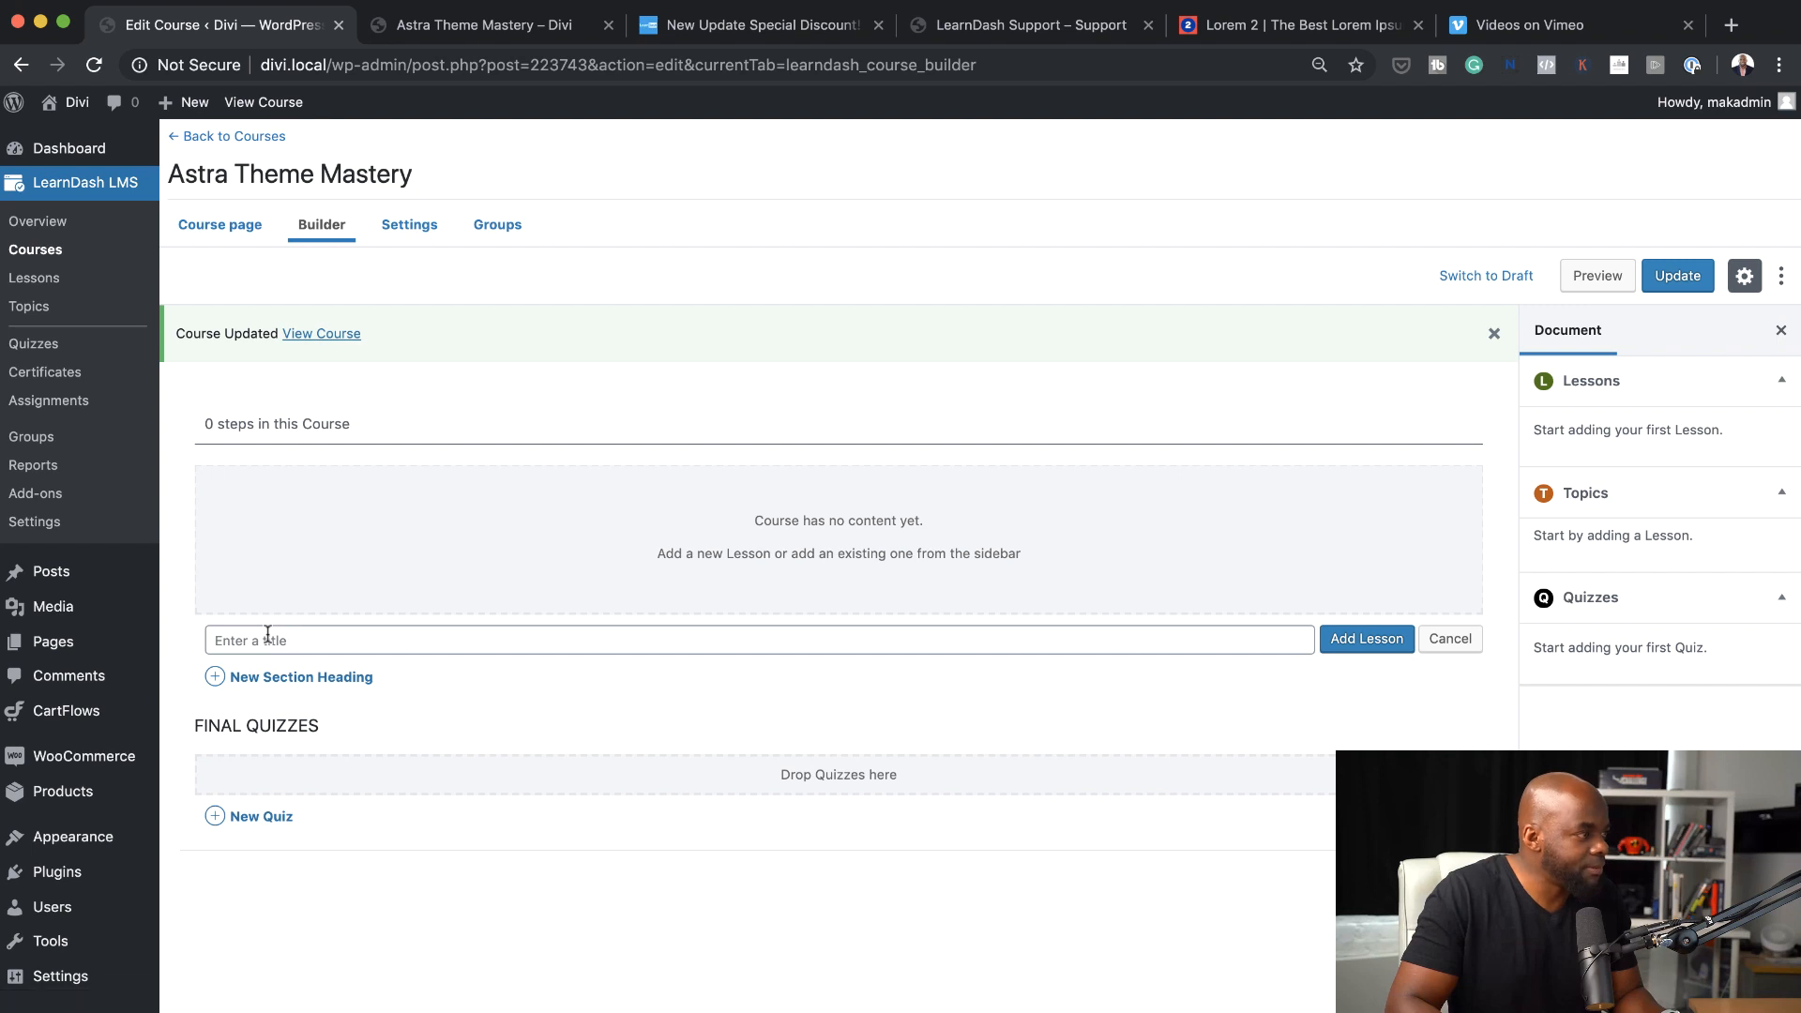
pyautogui.write('L')
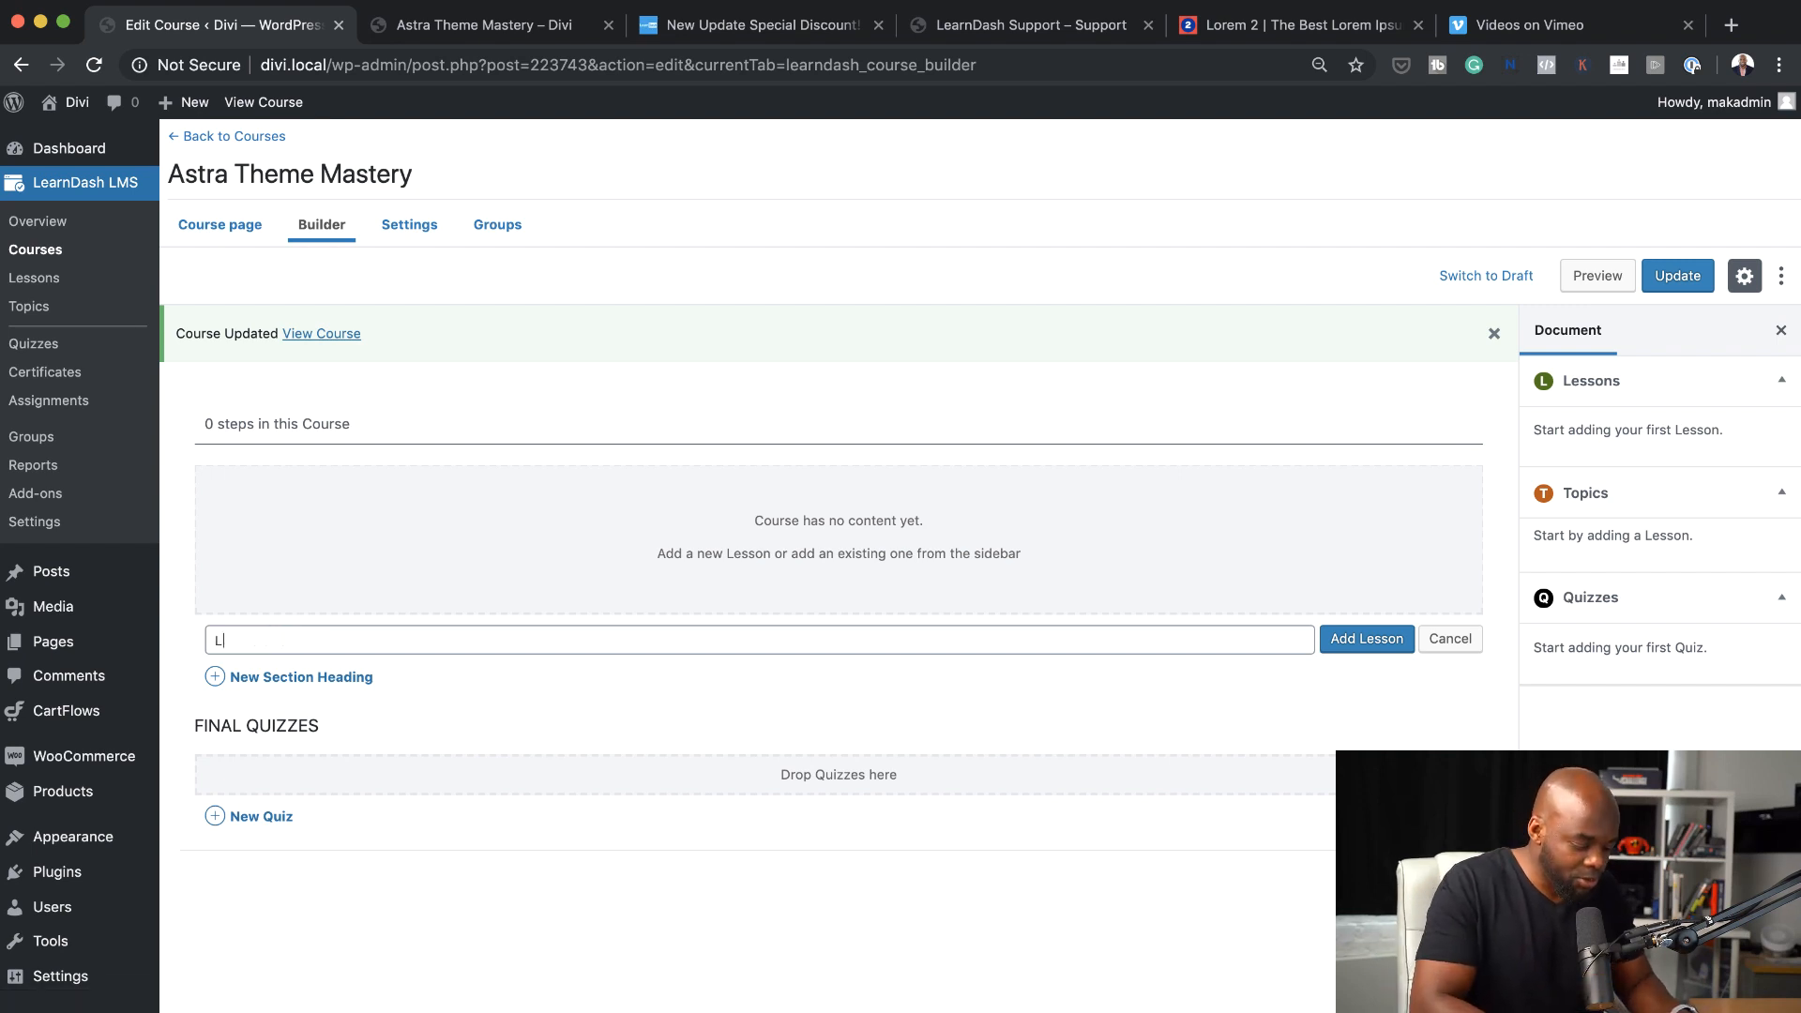
pyautogui.write('esson one')
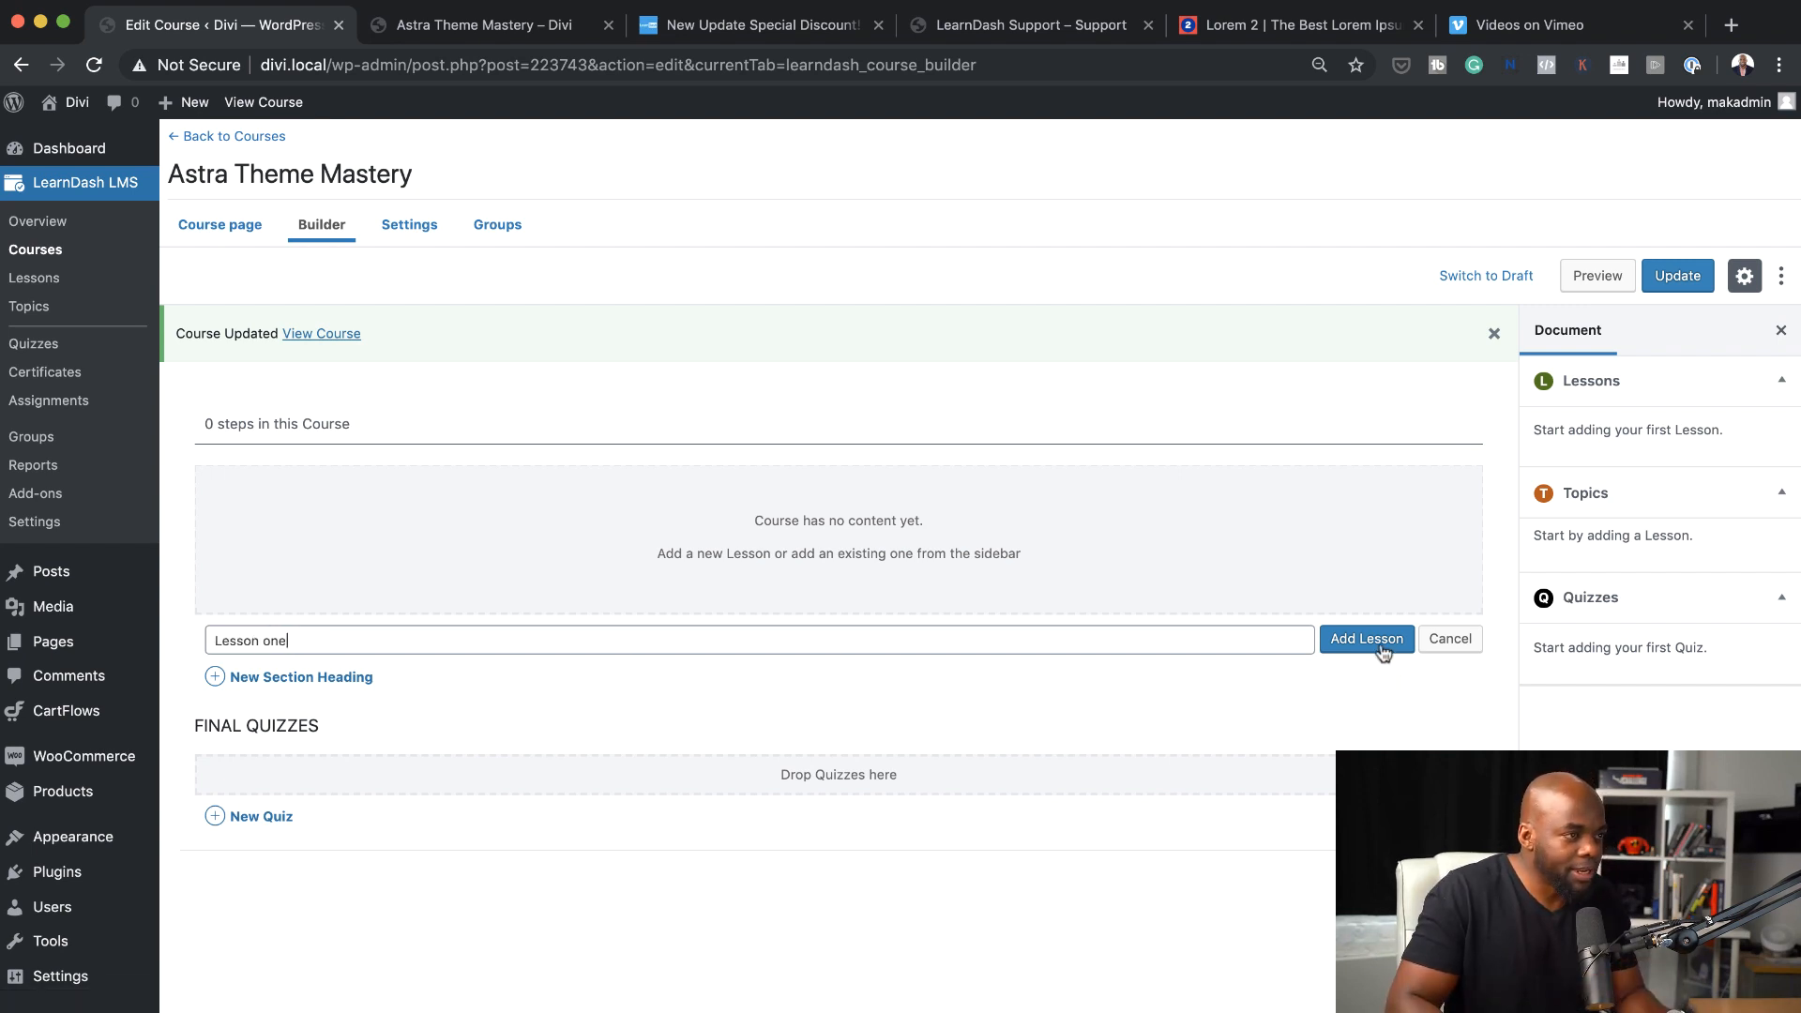
pyautogui.click(1381, 647)
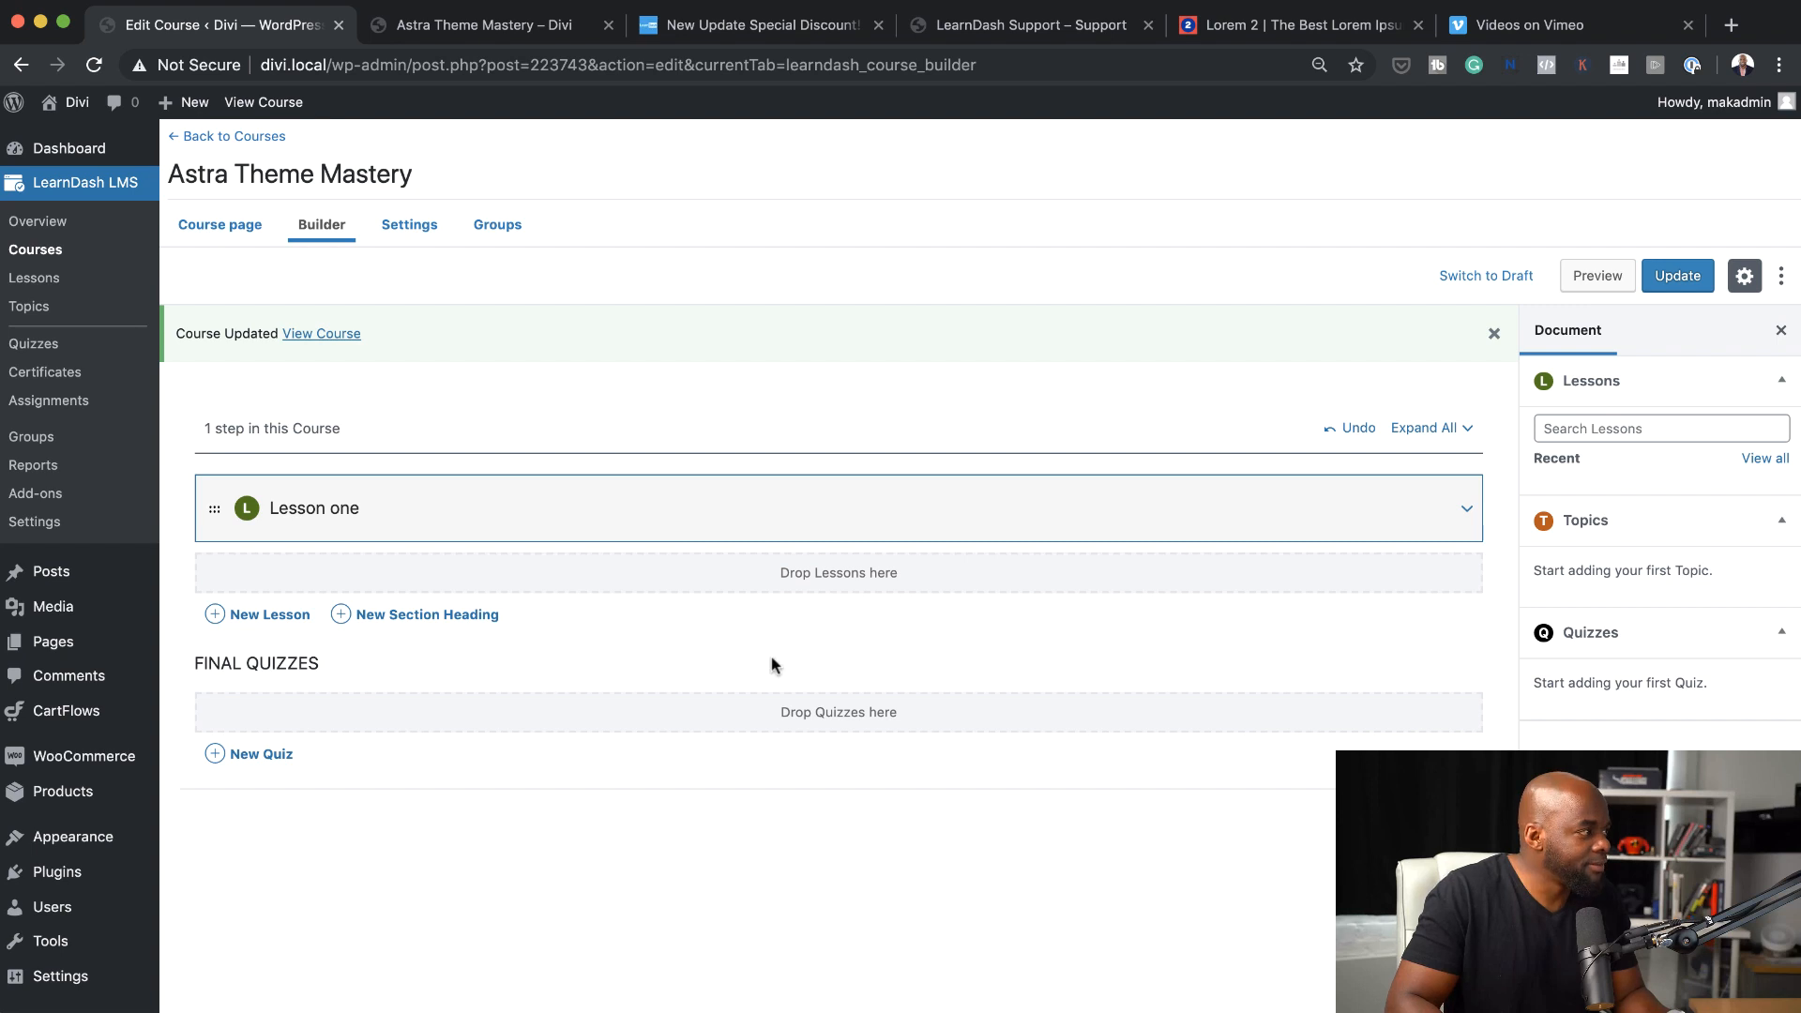
# Add four more lessons to the course, titled "Lesson two", "Lesson three", "Lesson four" and "Lesson five"
pyautogui.click(269, 614)
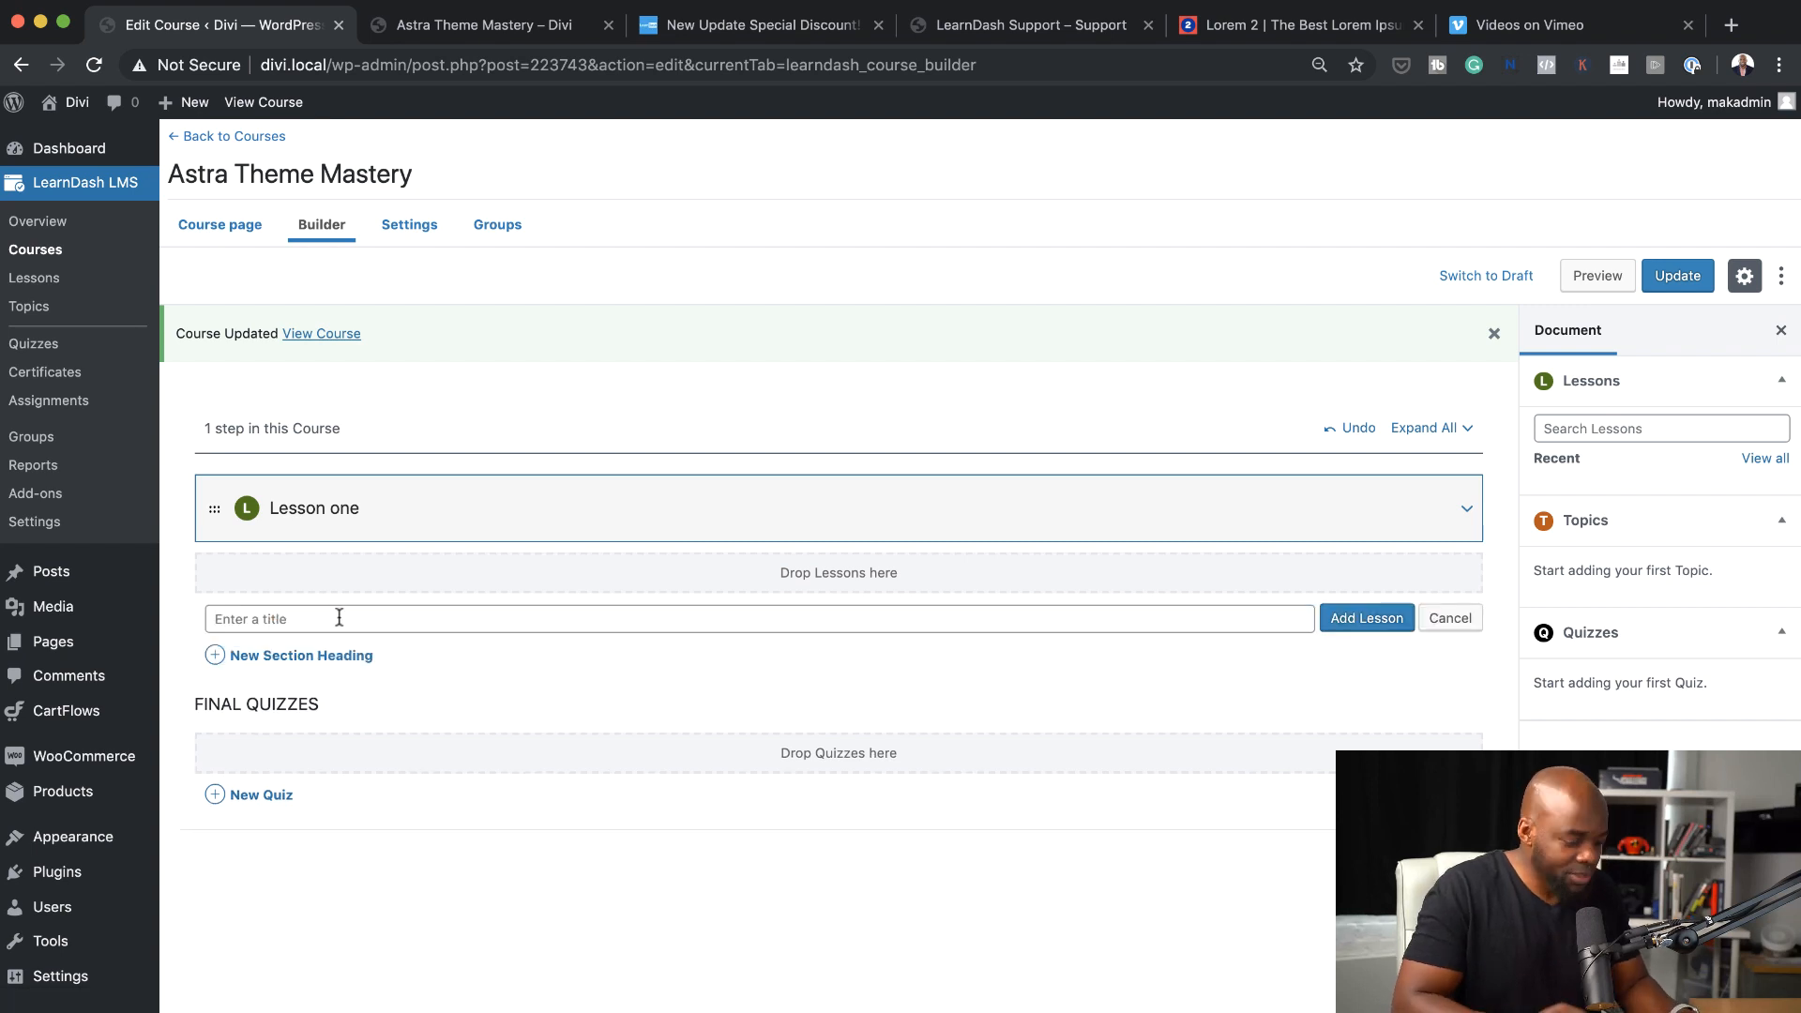
pyautogui.write('Lesson two')
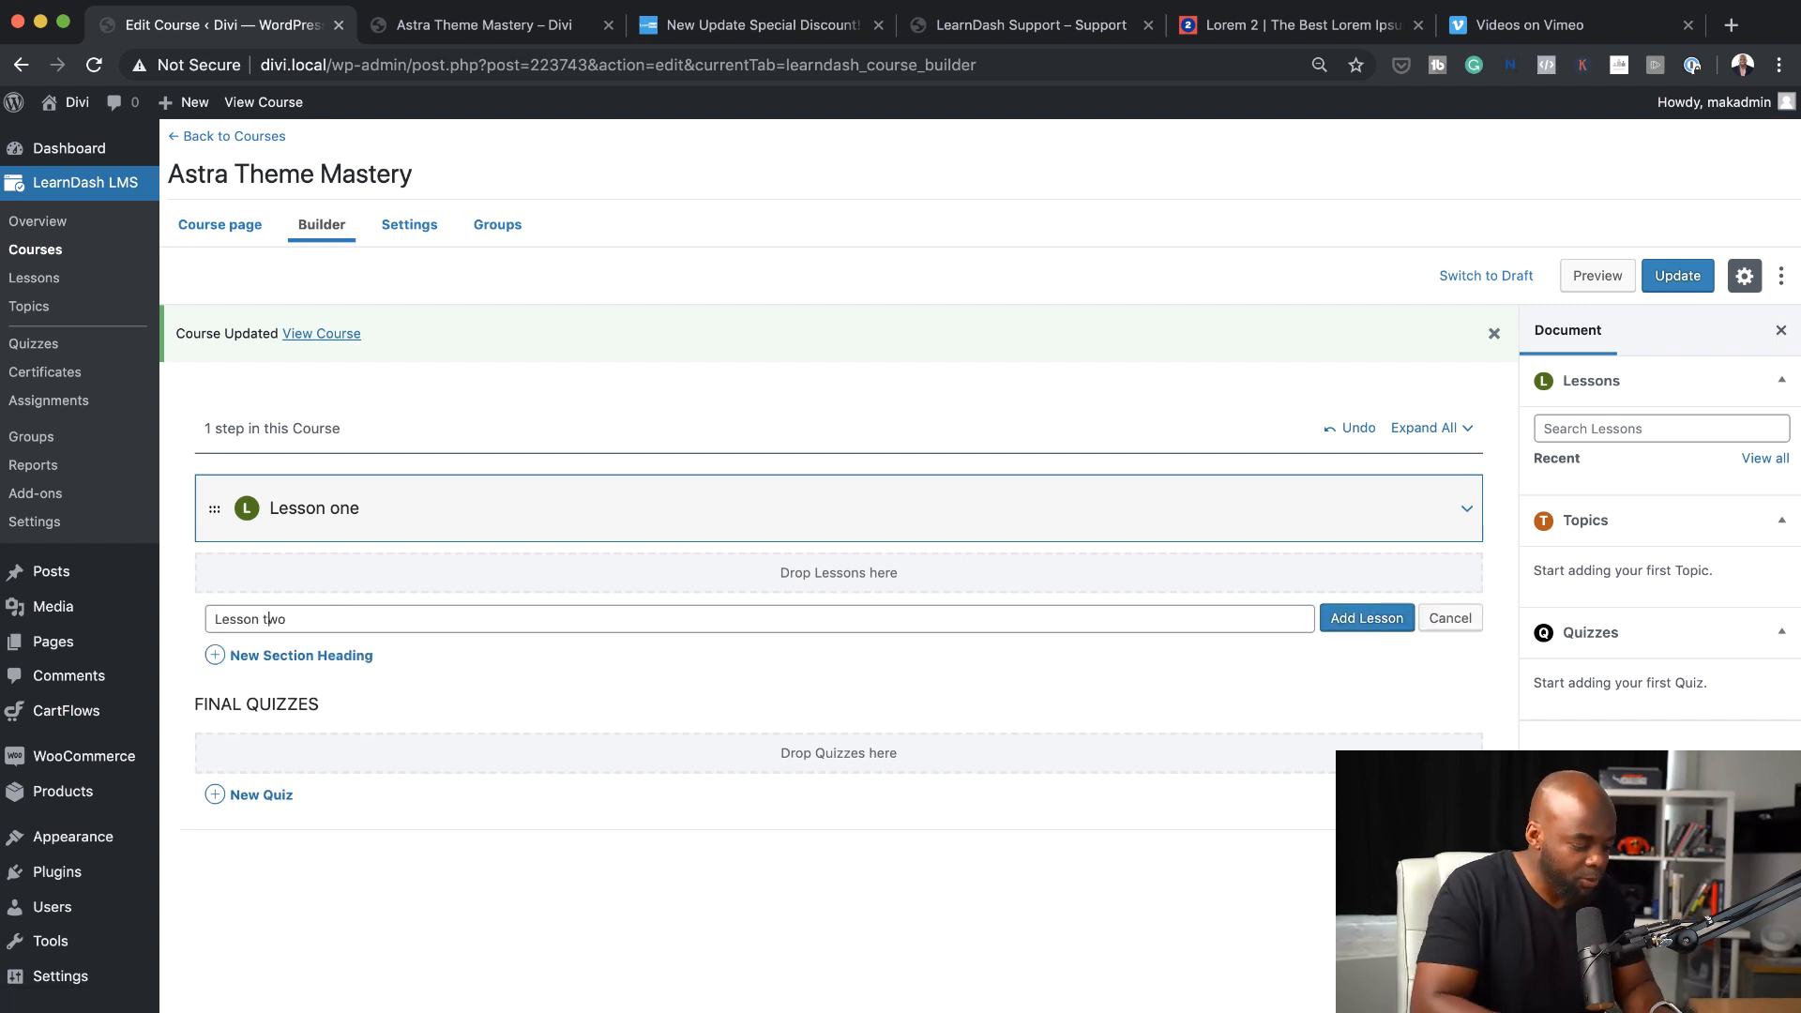
pyautogui.click(1351, 618)
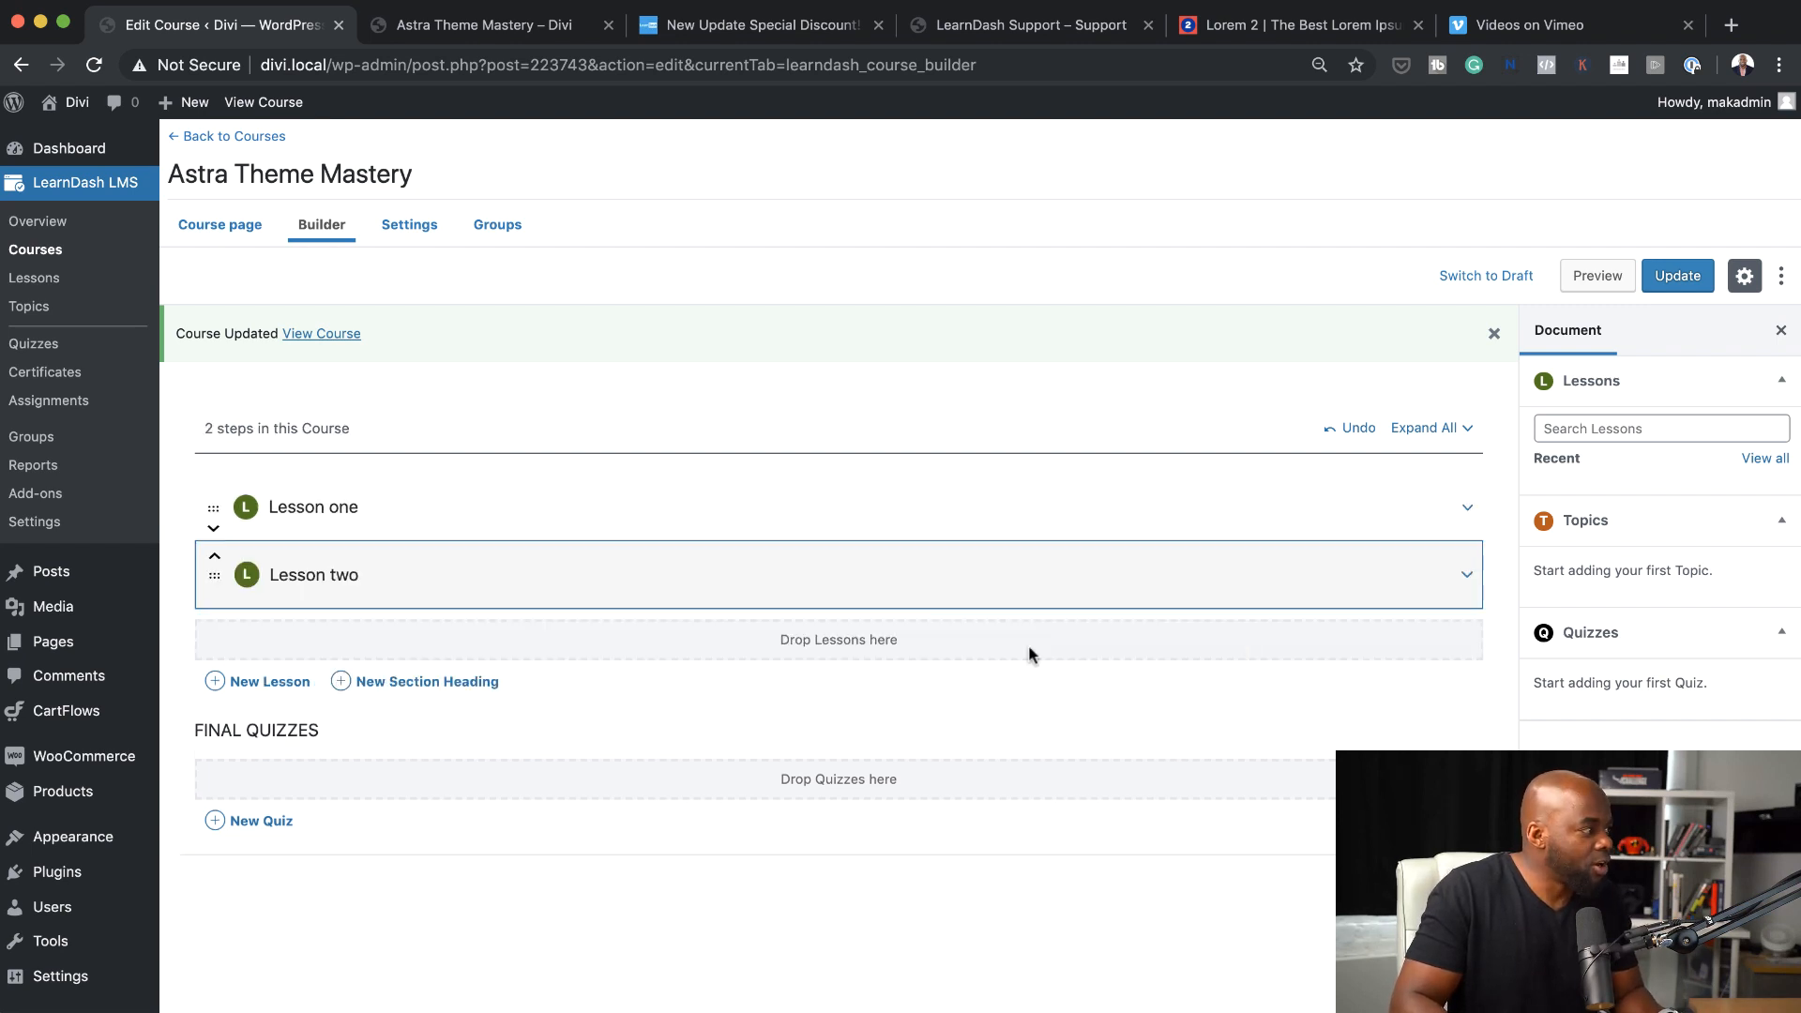
pyautogui.click(281, 685)
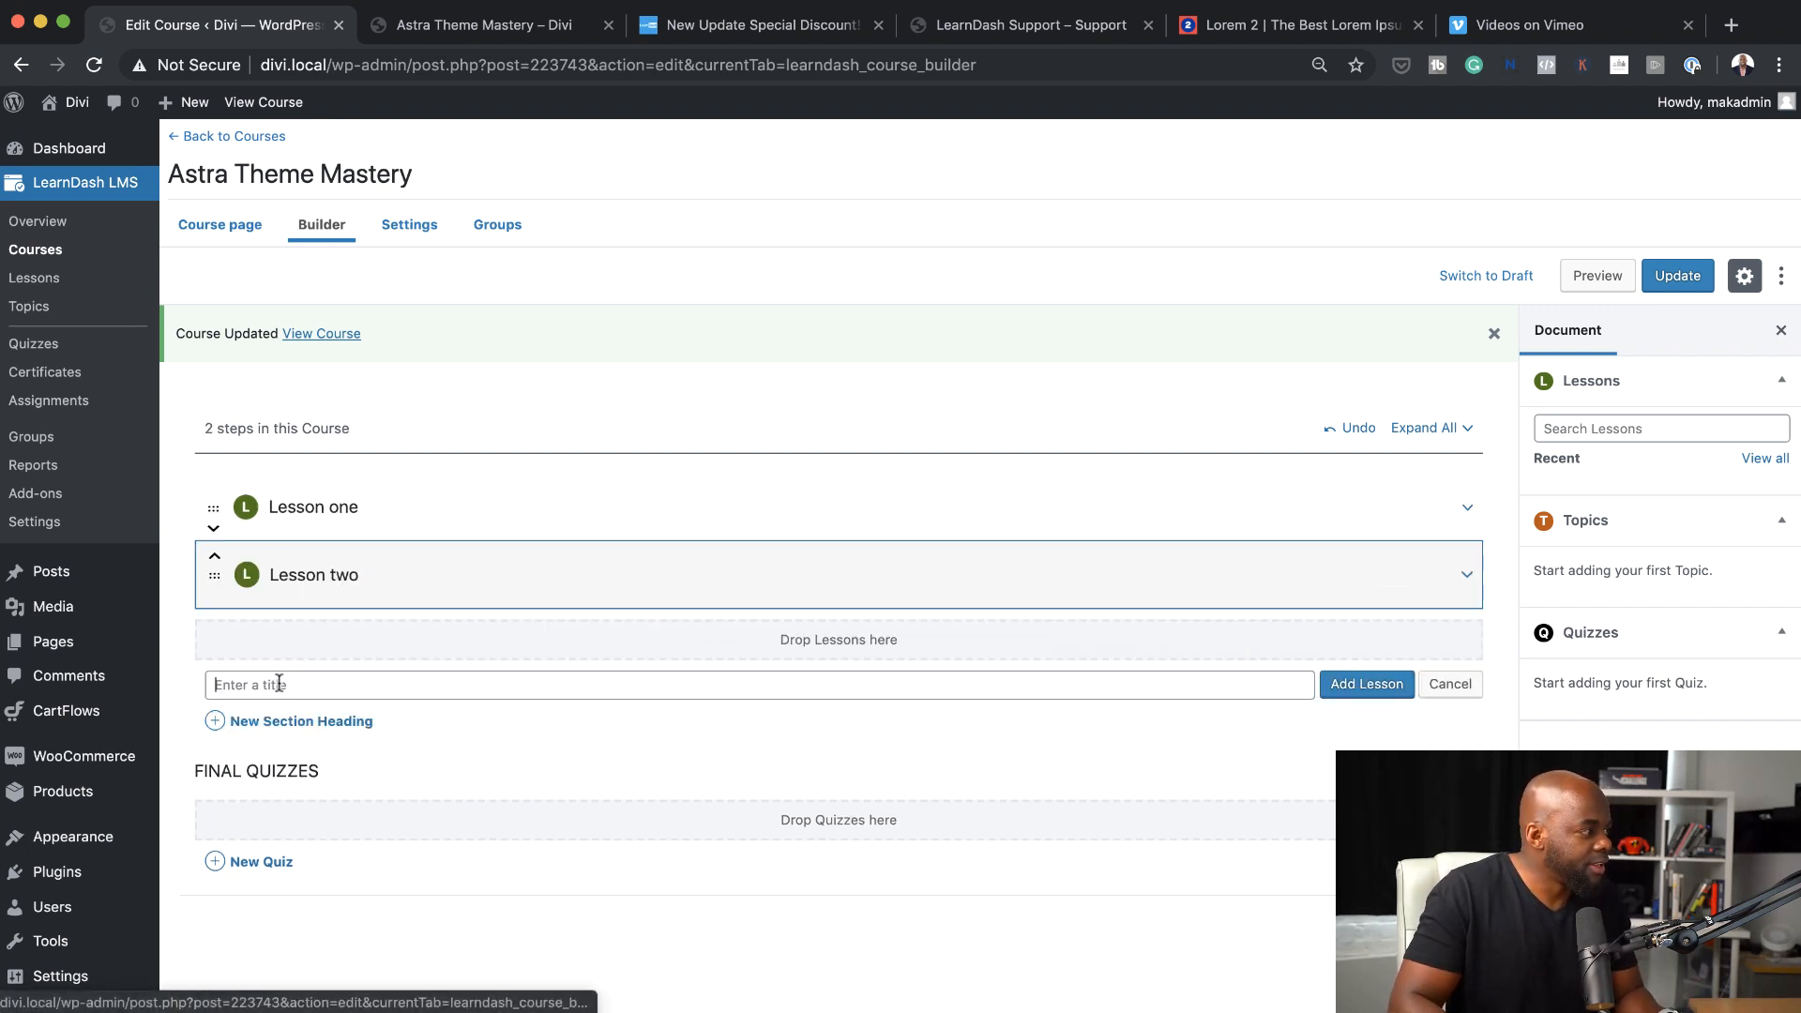
pyautogui.write('Lesson three')
pyautogui.press('Return')
pyautogui.write('Lesson')
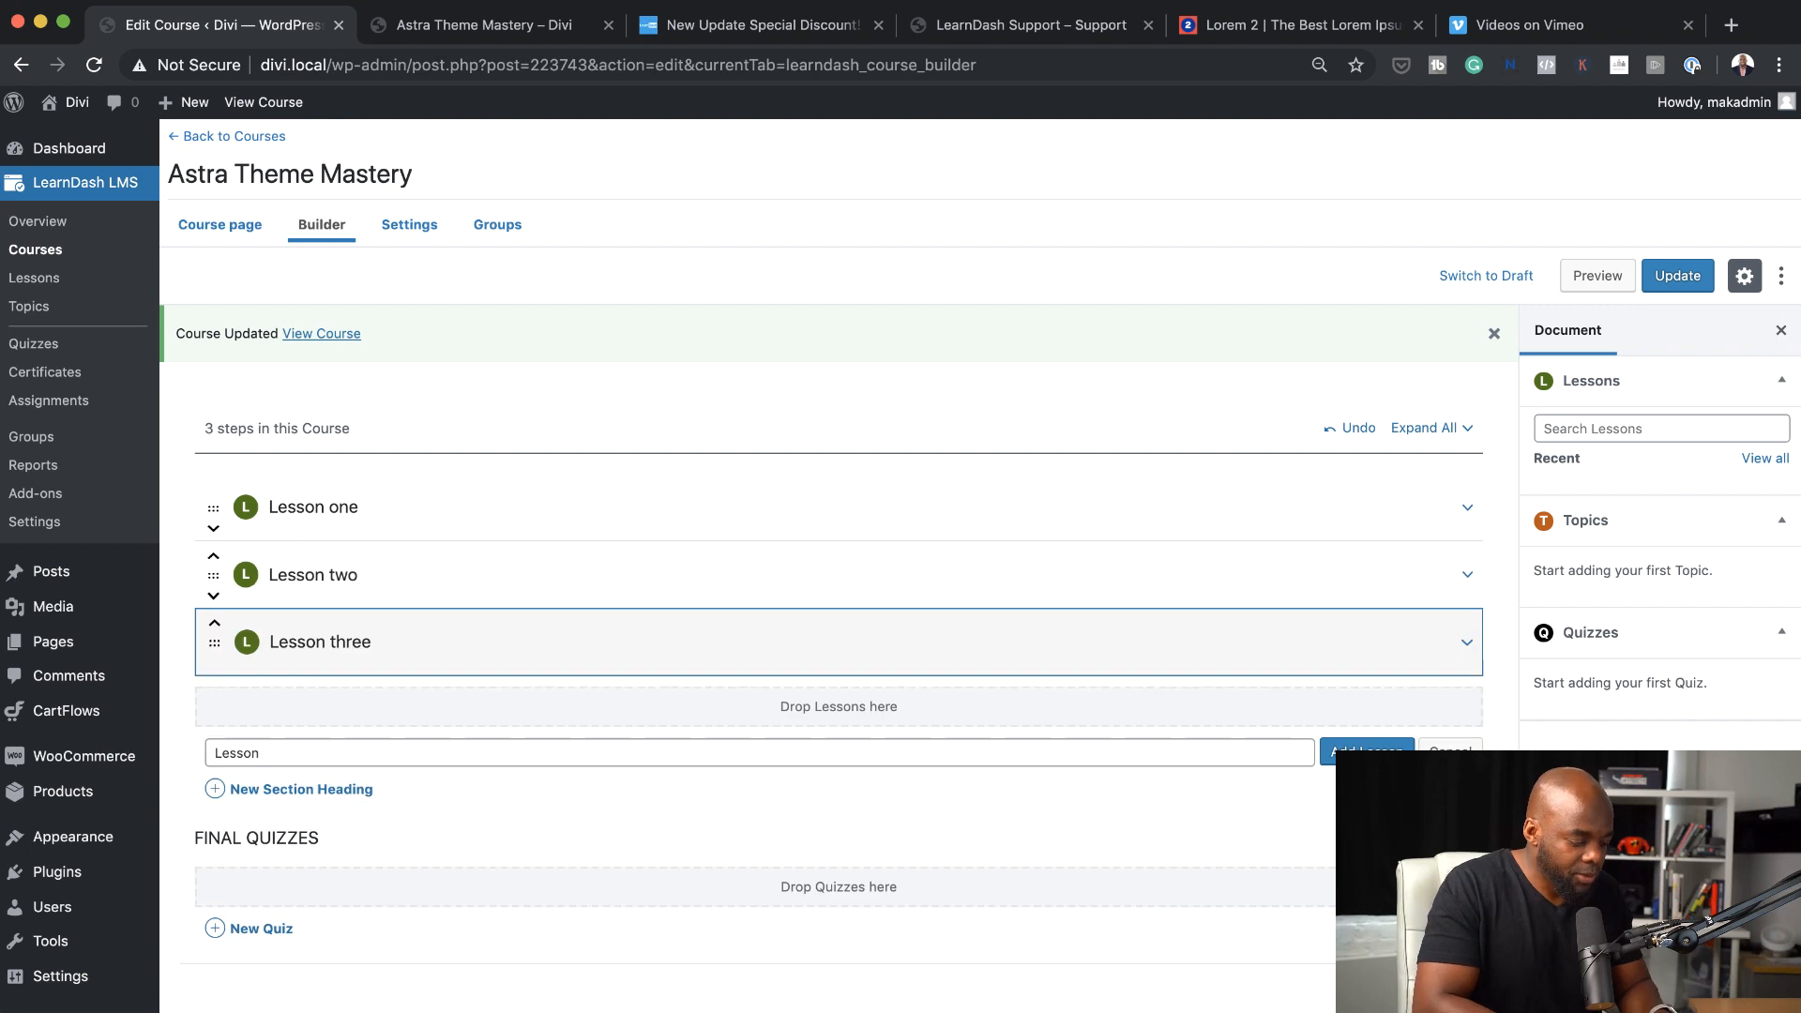
pyautogui.write(' four')
pyautogui.press('Return')
pyautogui.write('Lesson five')
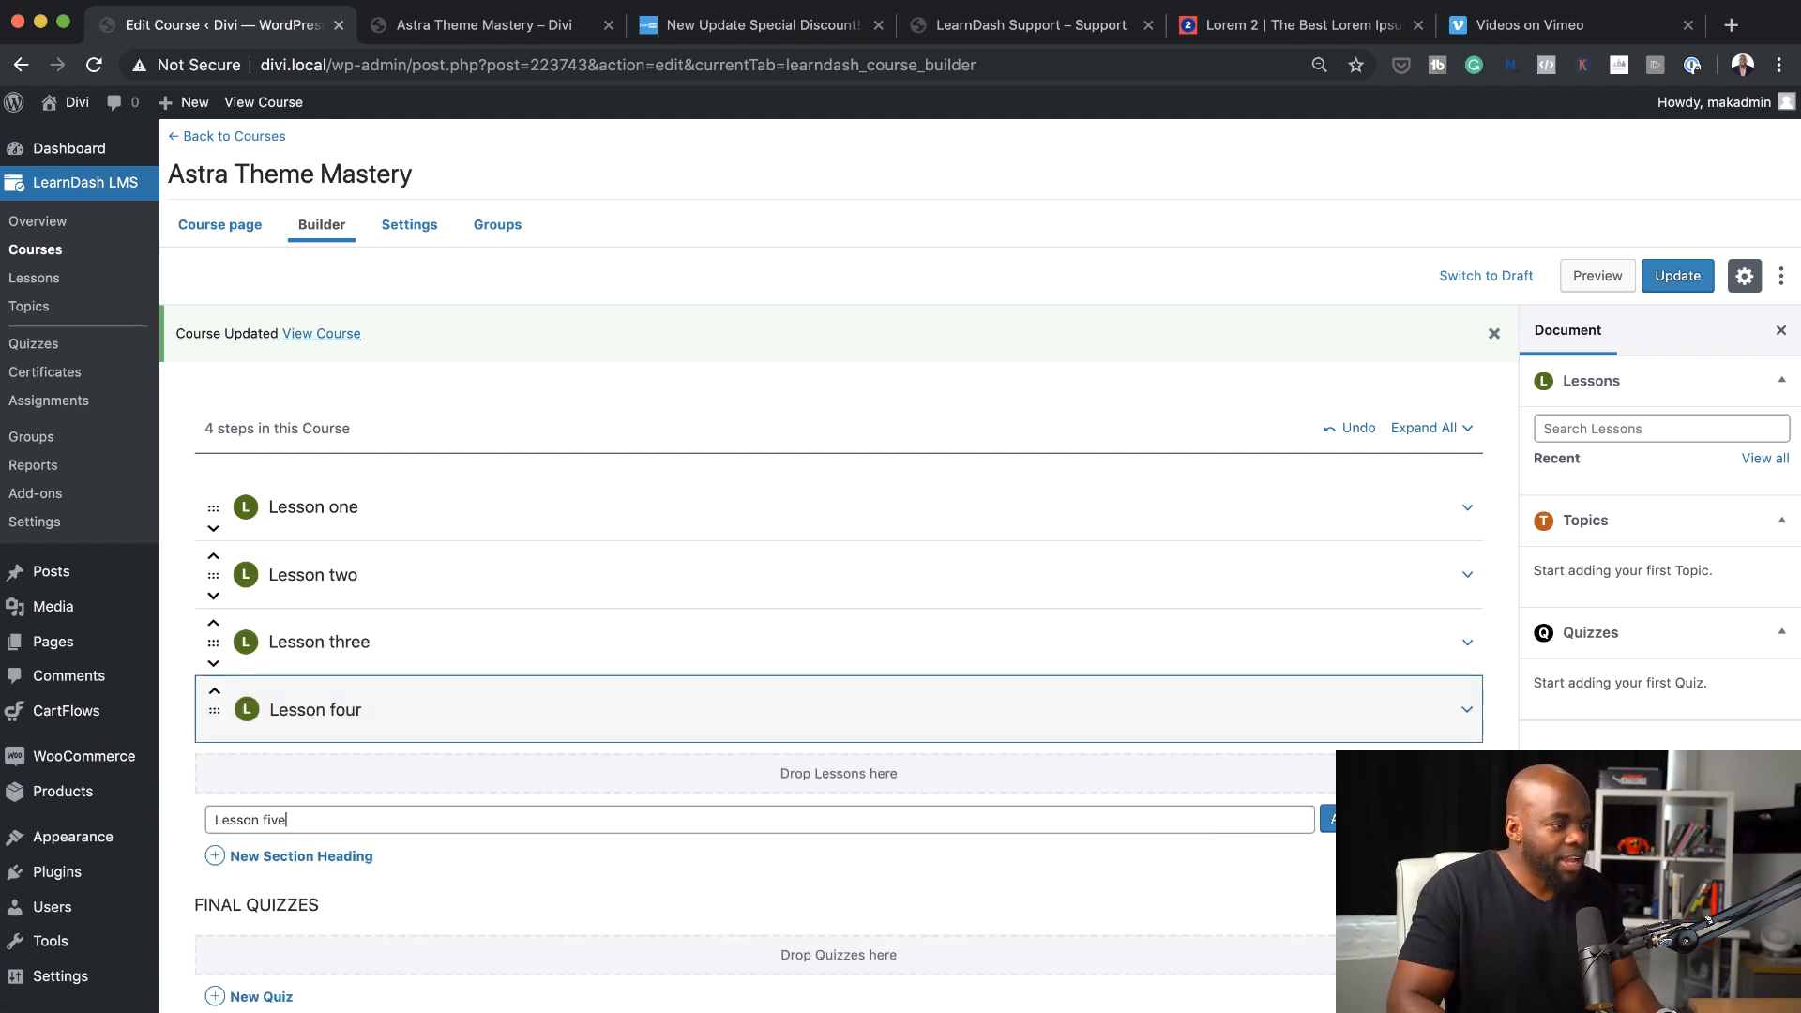
pyautogui.press('Return')
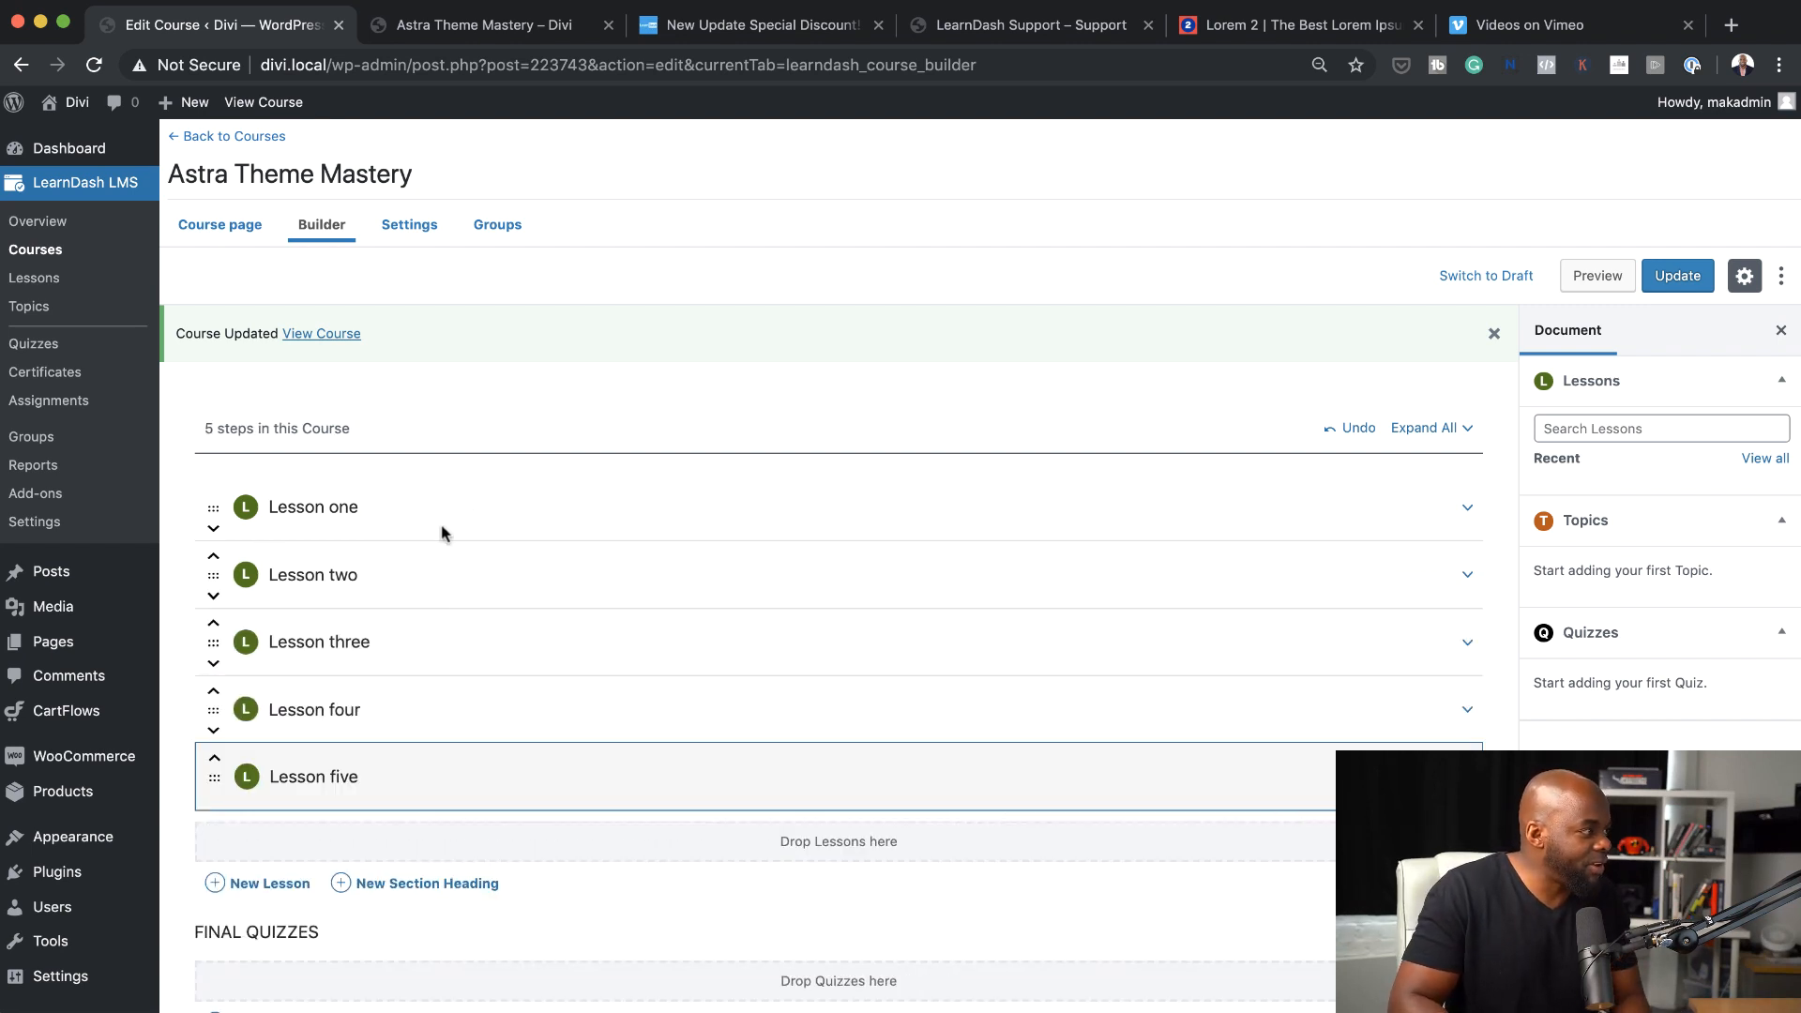
# Add a section heading titled "Getting Started" and move it above Lesson one
pyautogui.scroll(-1, 568, 905)
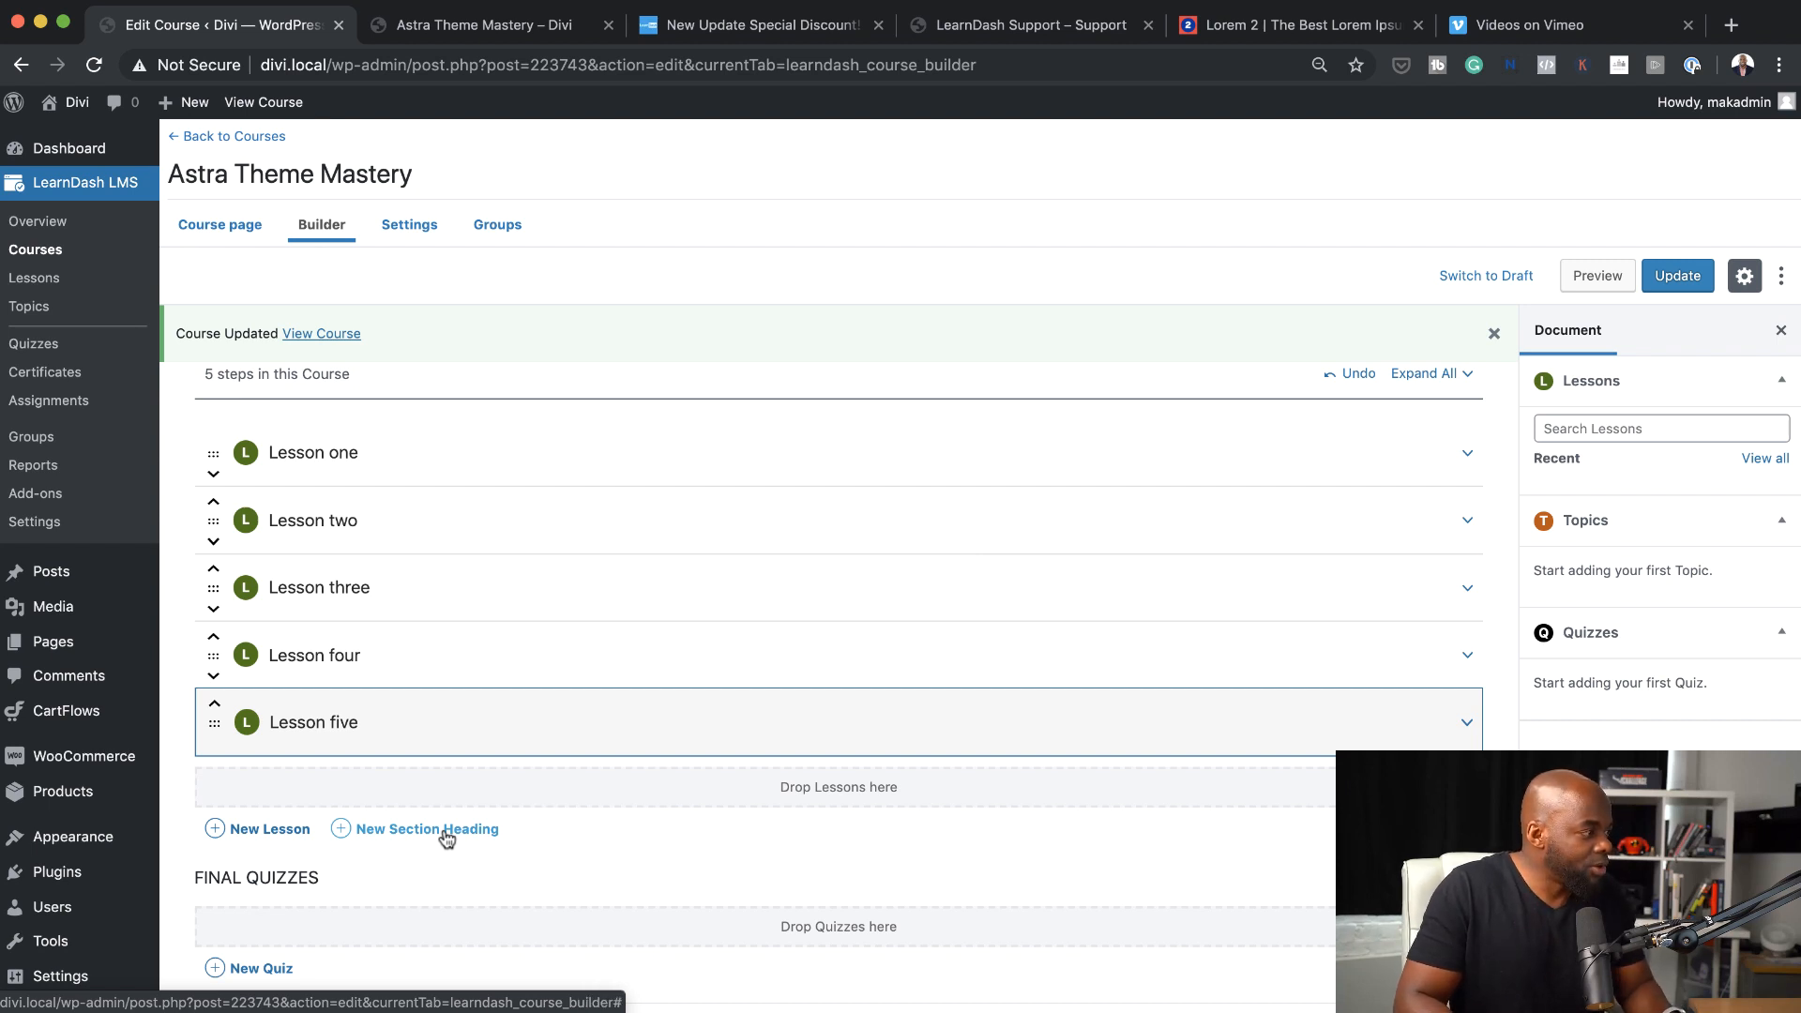
pyautogui.click(447, 832)
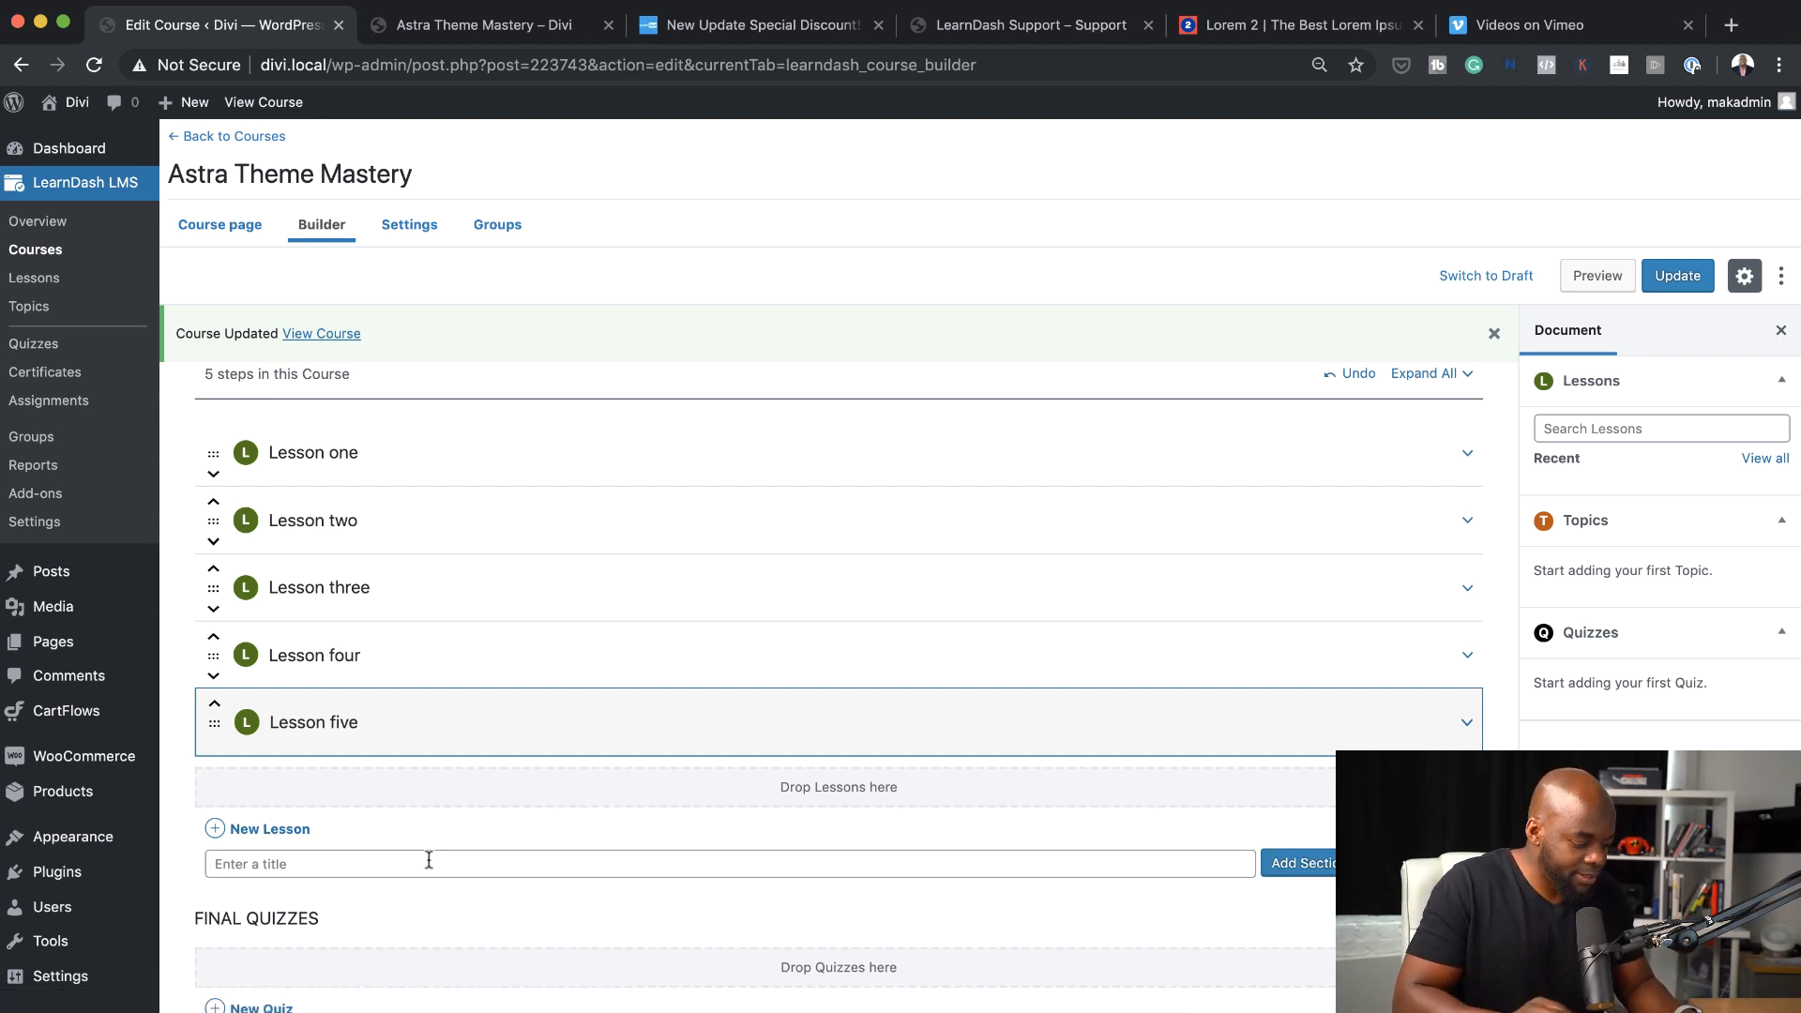
pyautogui.write('Getting Started')
pyautogui.press('Return')
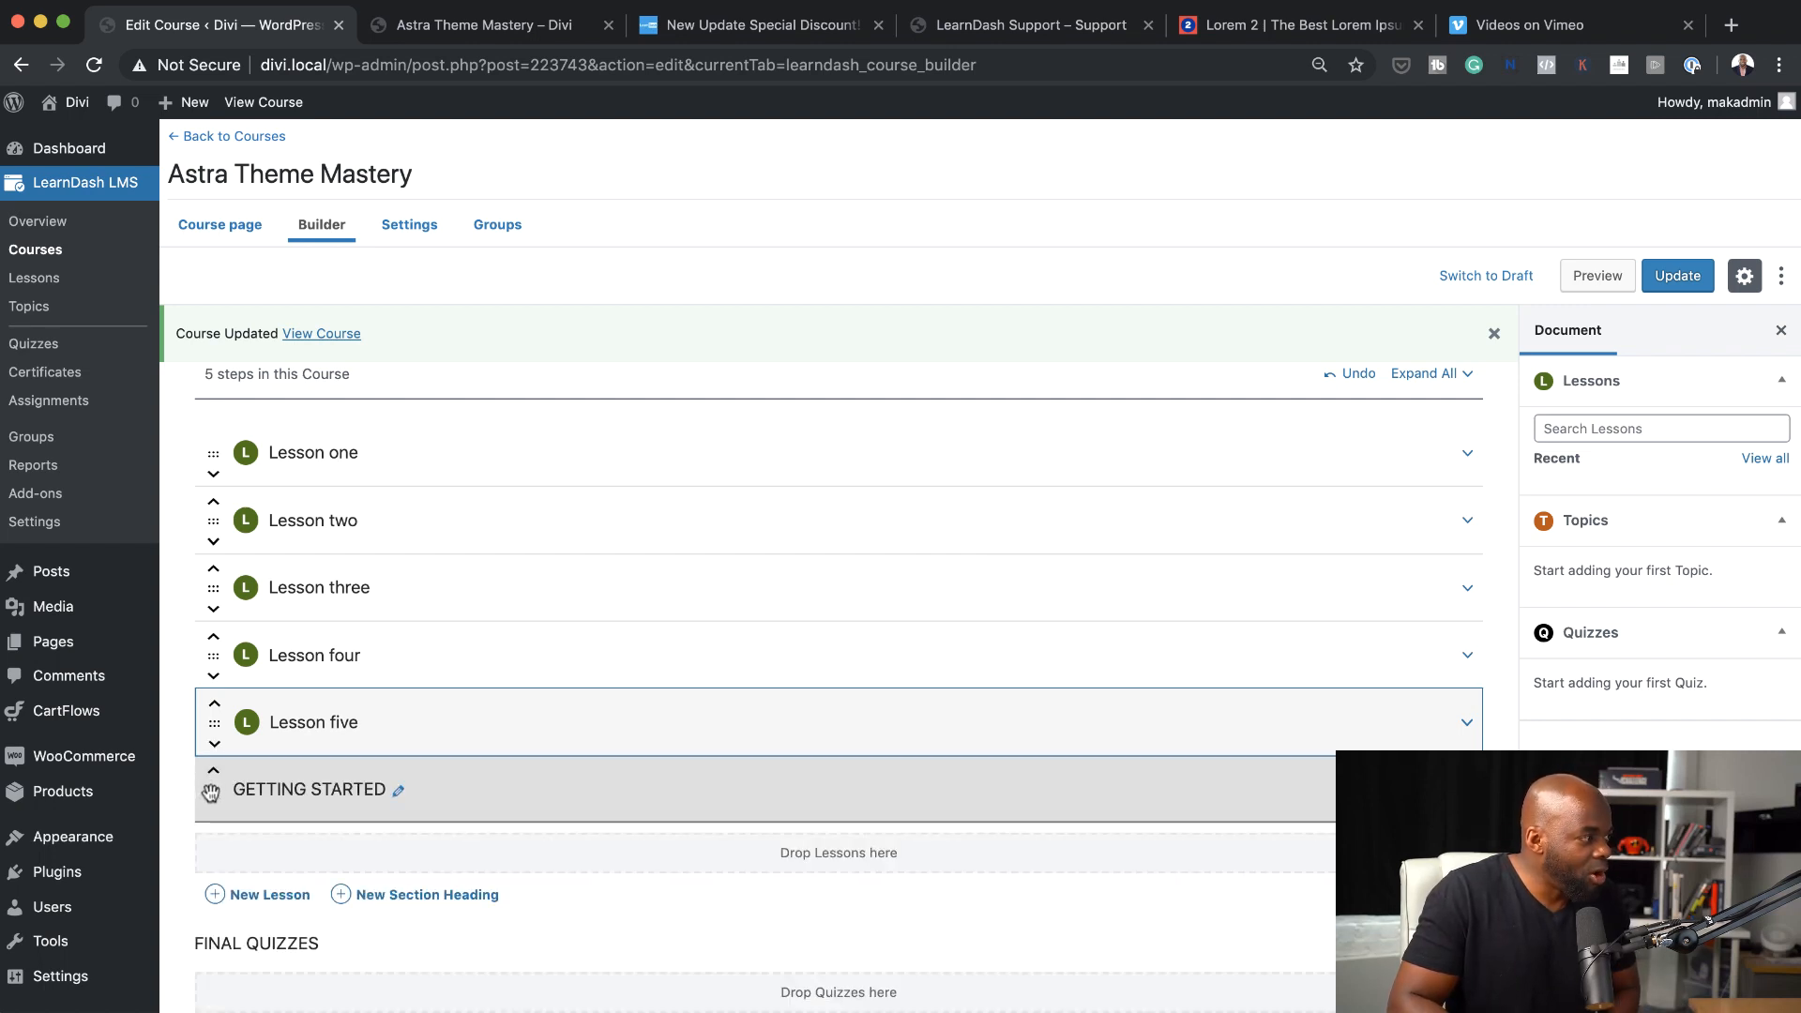
pyautogui.moveTo(210, 793); pyautogui.dragTo(216, 453)
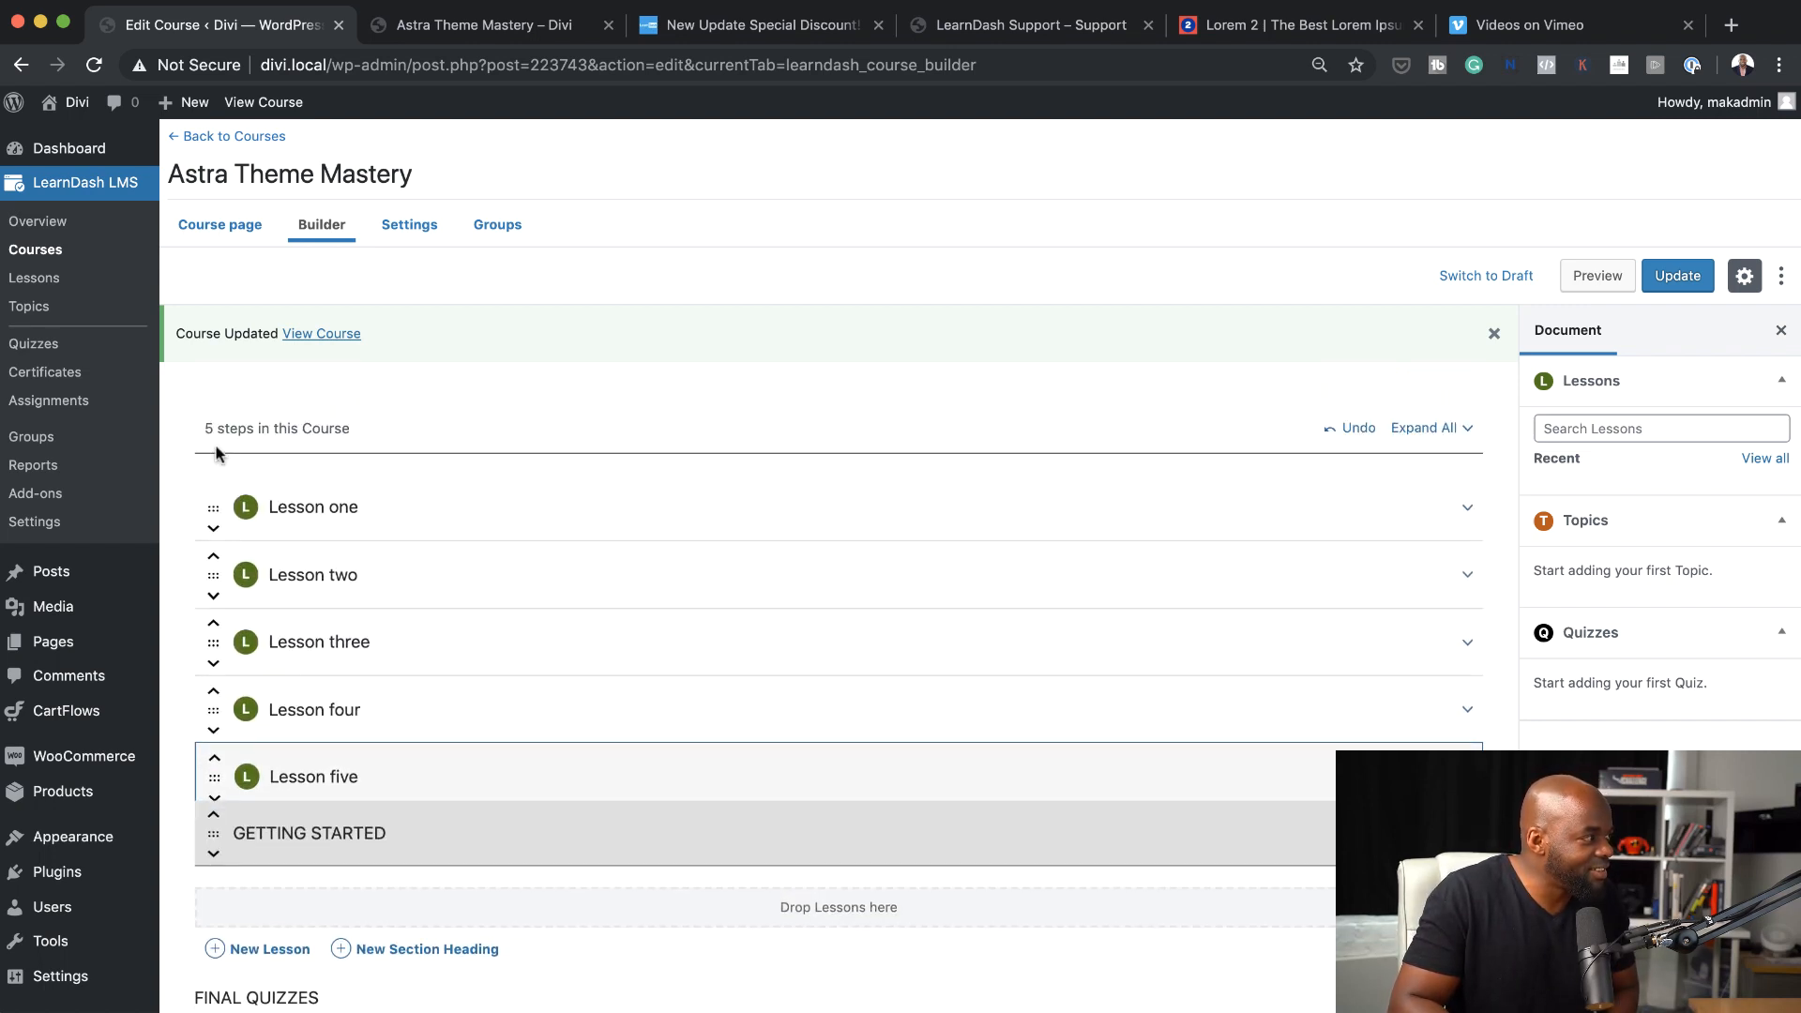
pyautogui.moveTo(214, 844); pyautogui.dragTo(222, 577)
pyautogui.click(217, 559)
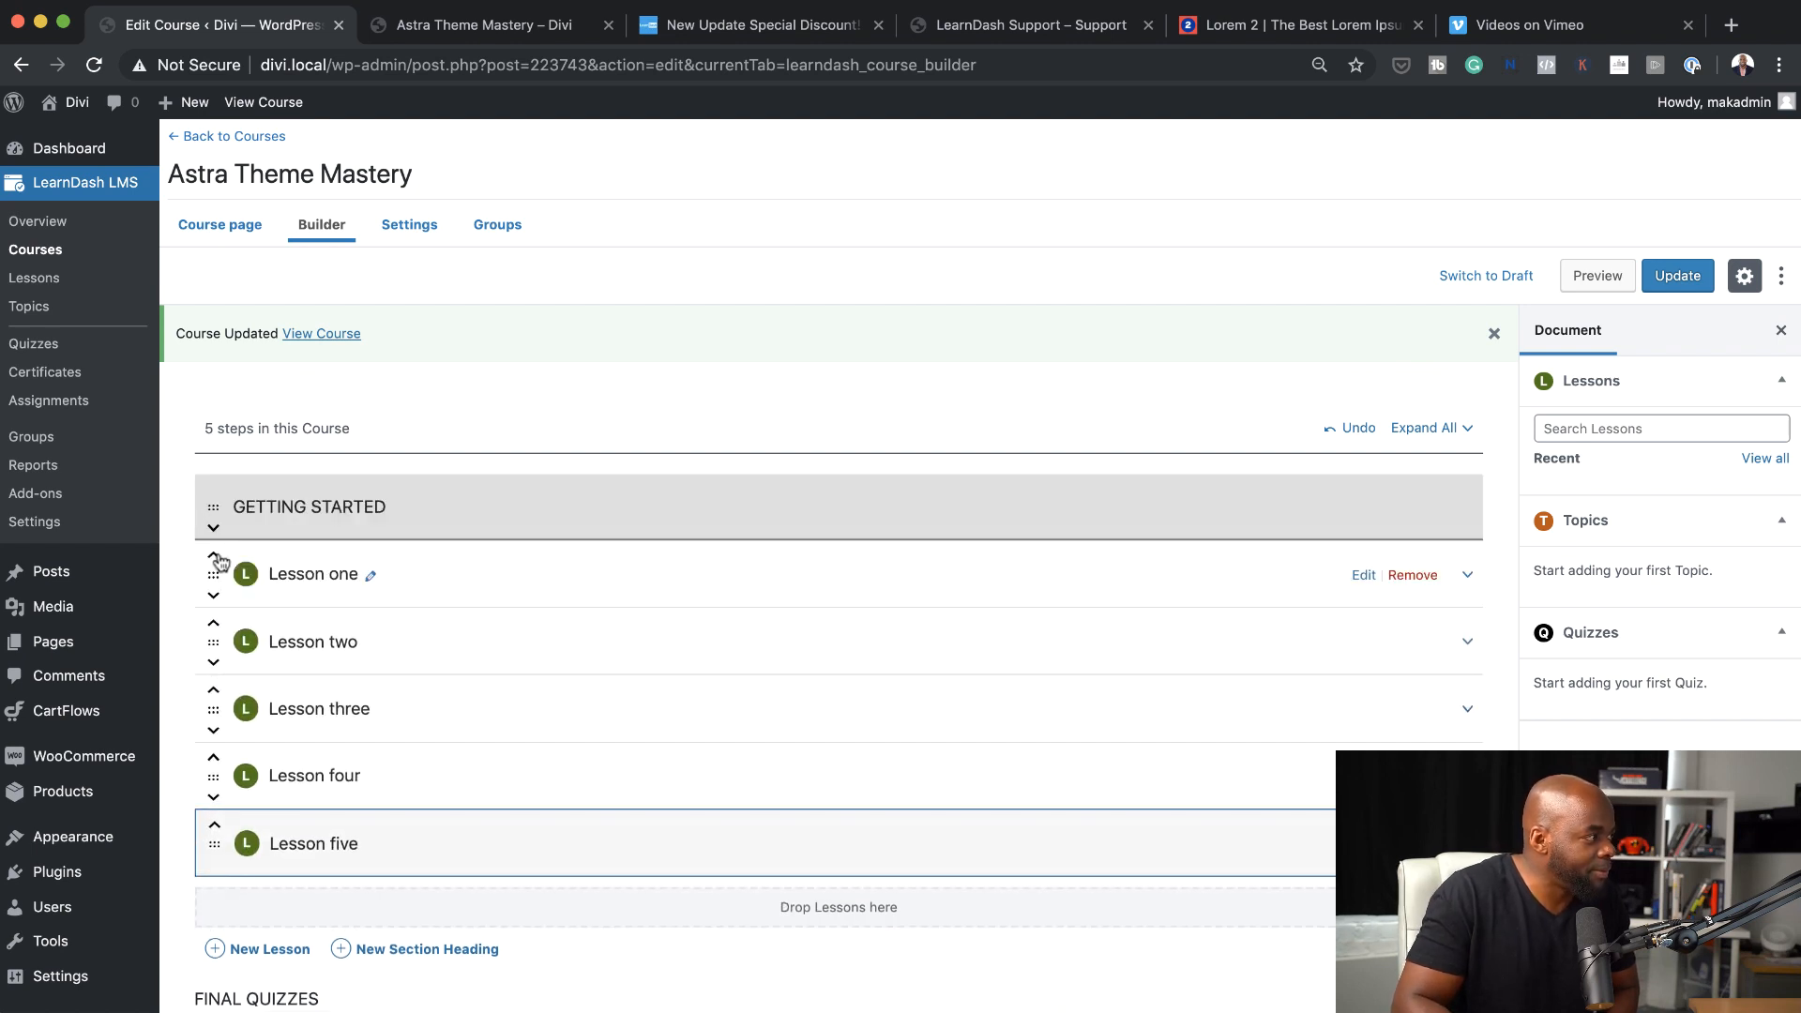
# Add a section heading titled "Make Money" and place Lesson four and Lesson five beneath it
pyautogui.scroll(-2, 865, 838)
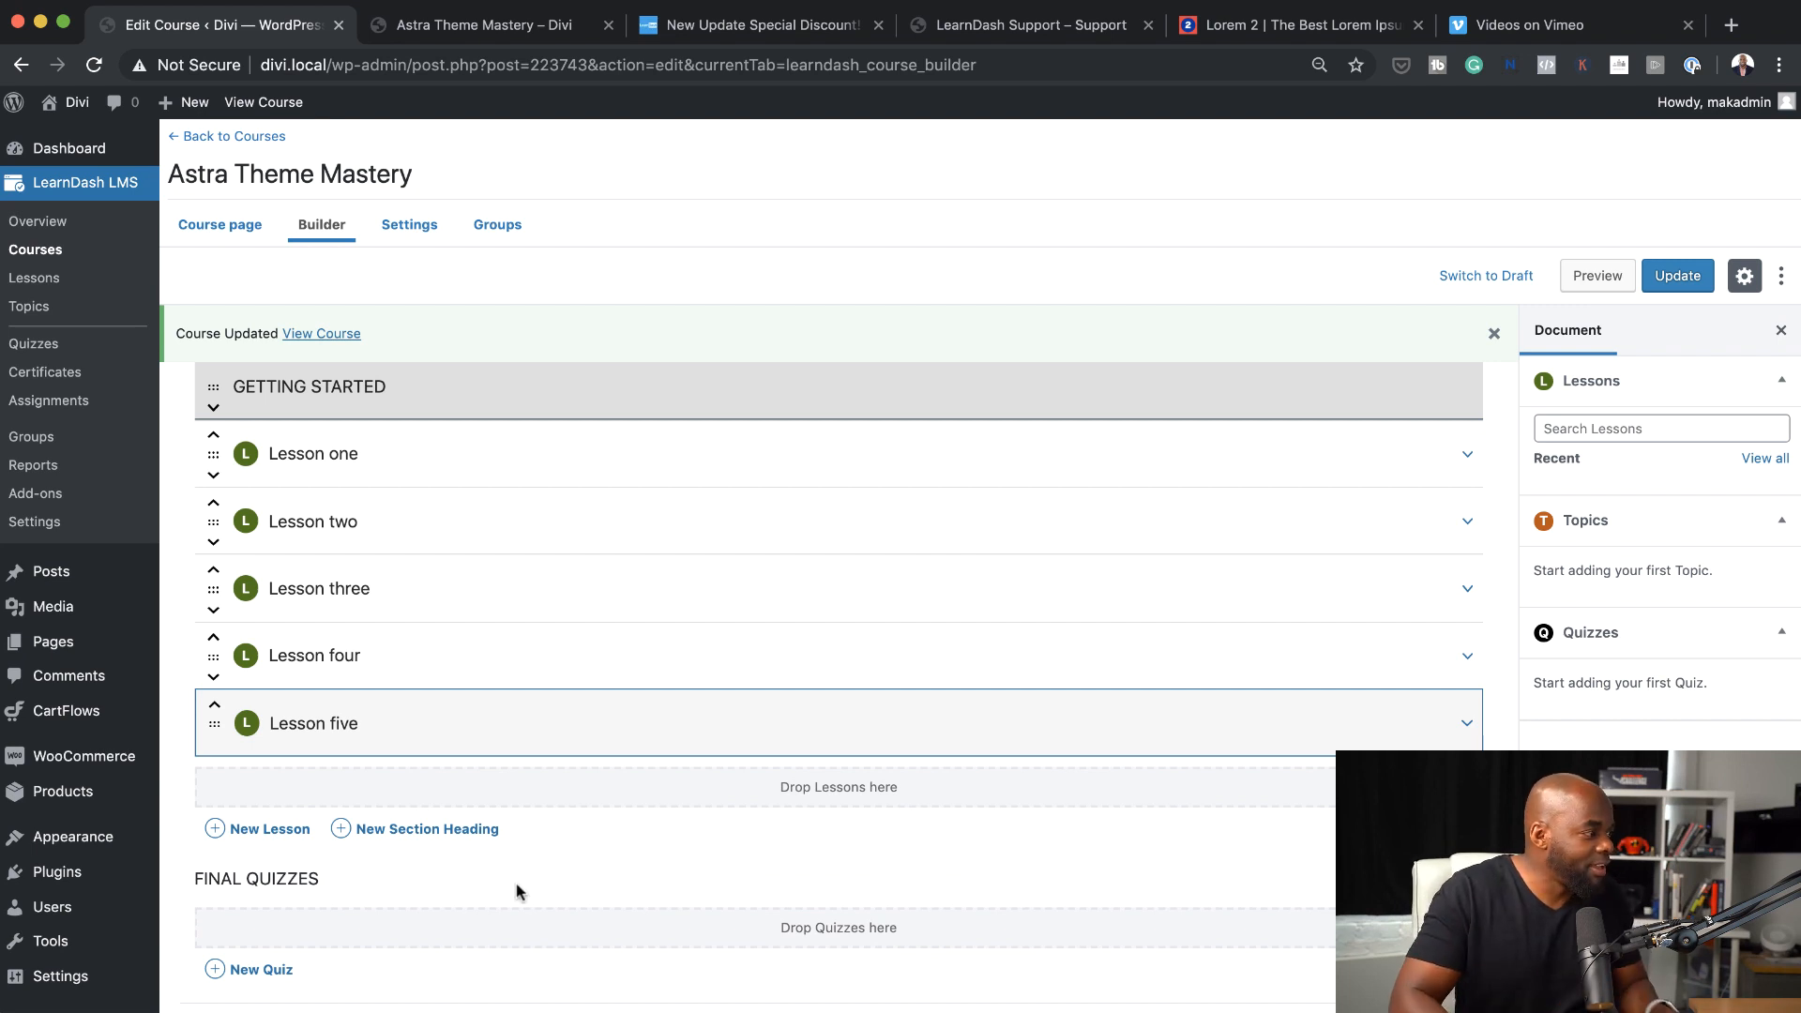
pyautogui.click(463, 831)
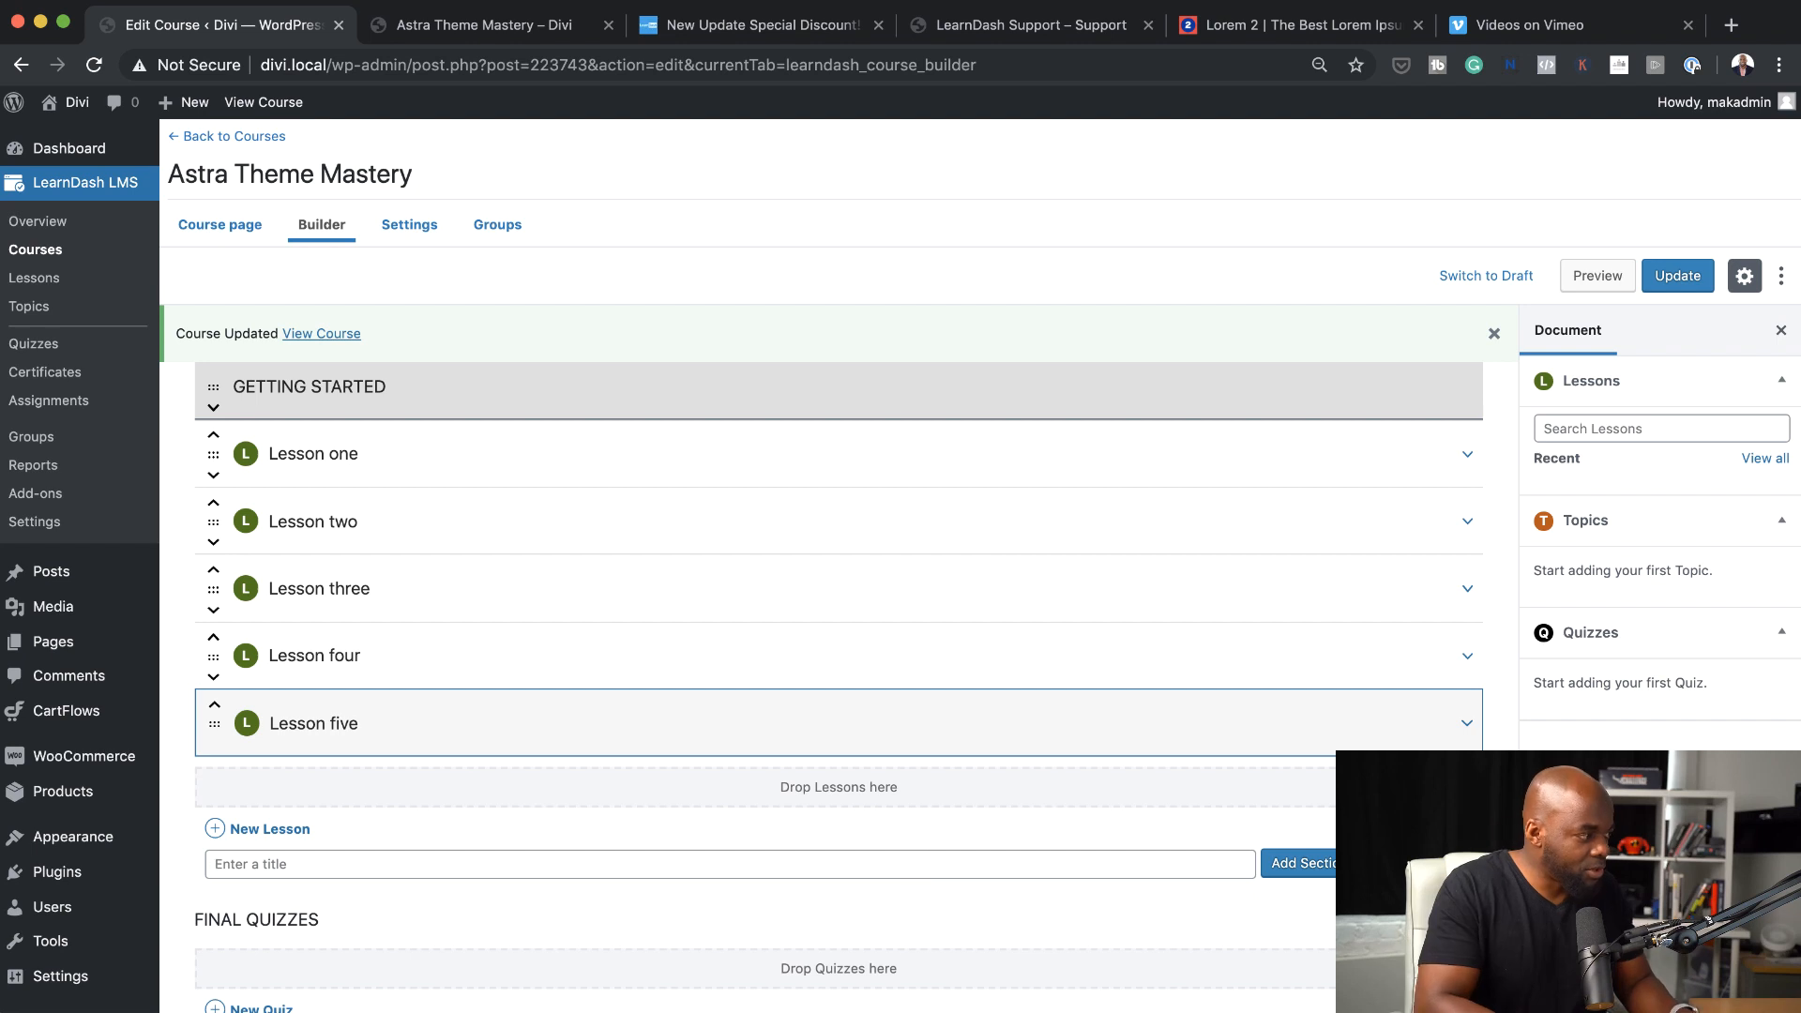
pyautogui.write('Make Money')
pyautogui.press('Return')
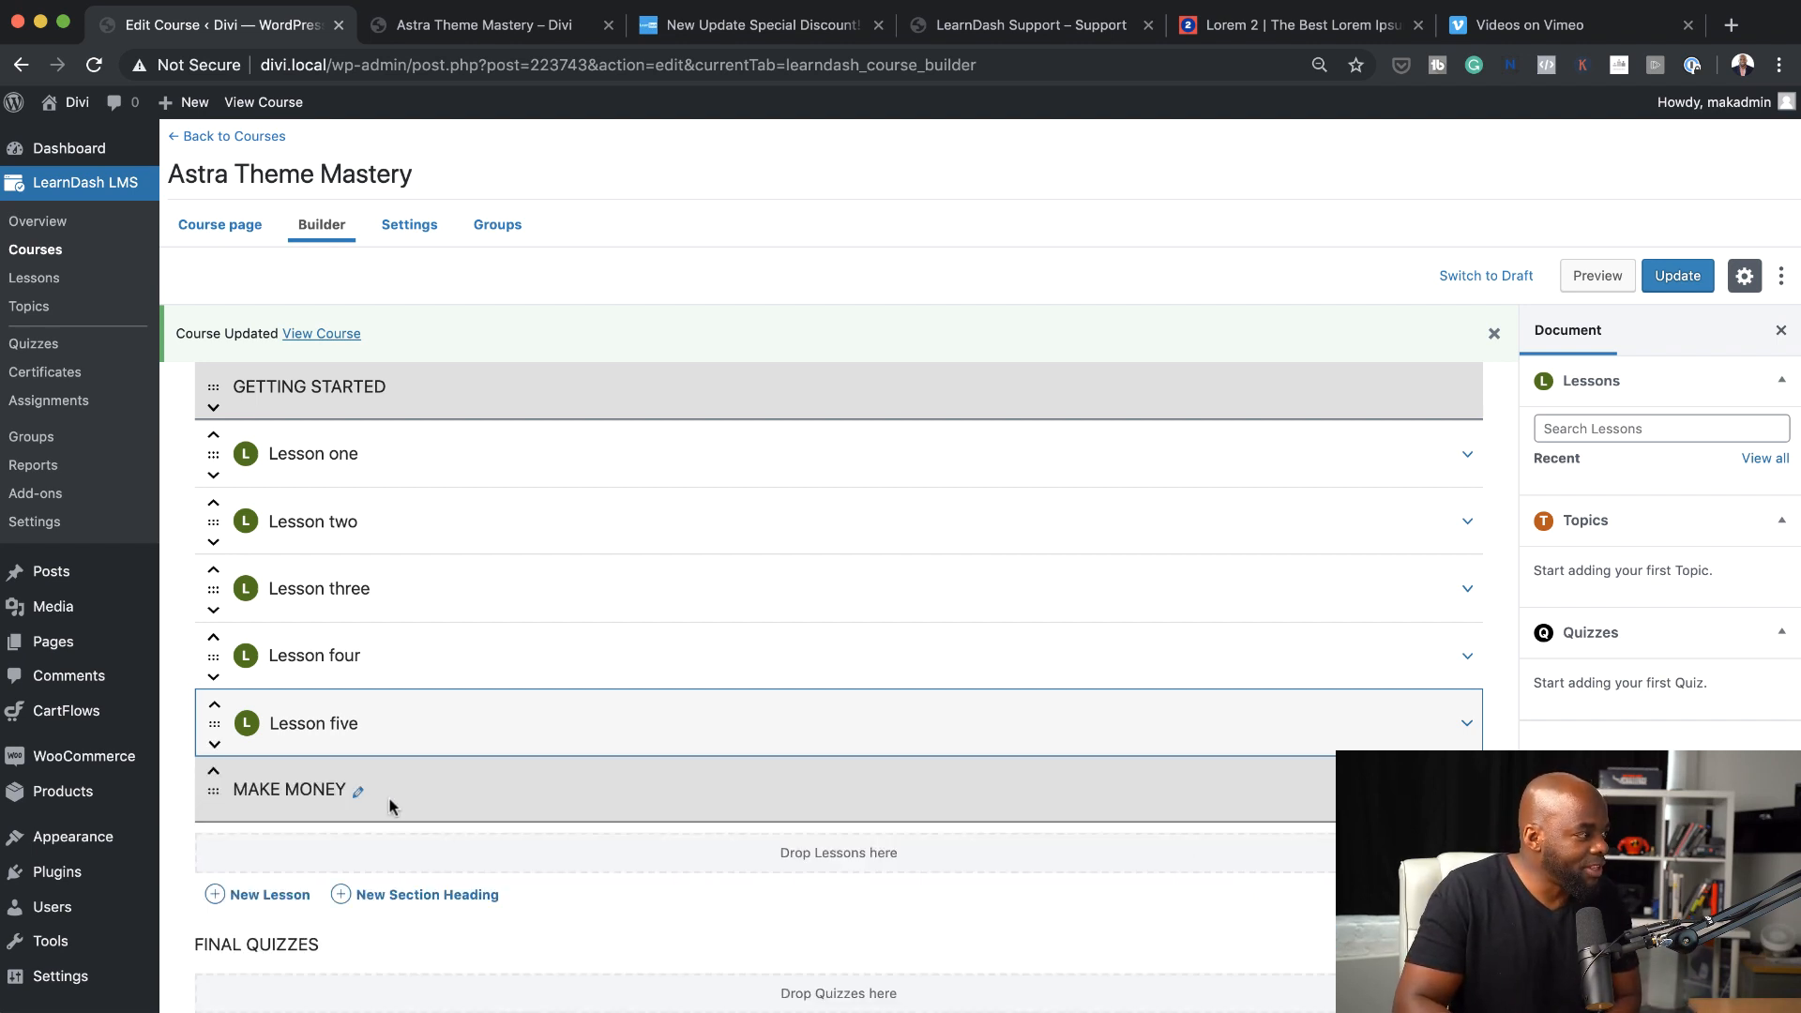
pyautogui.click(214, 745)
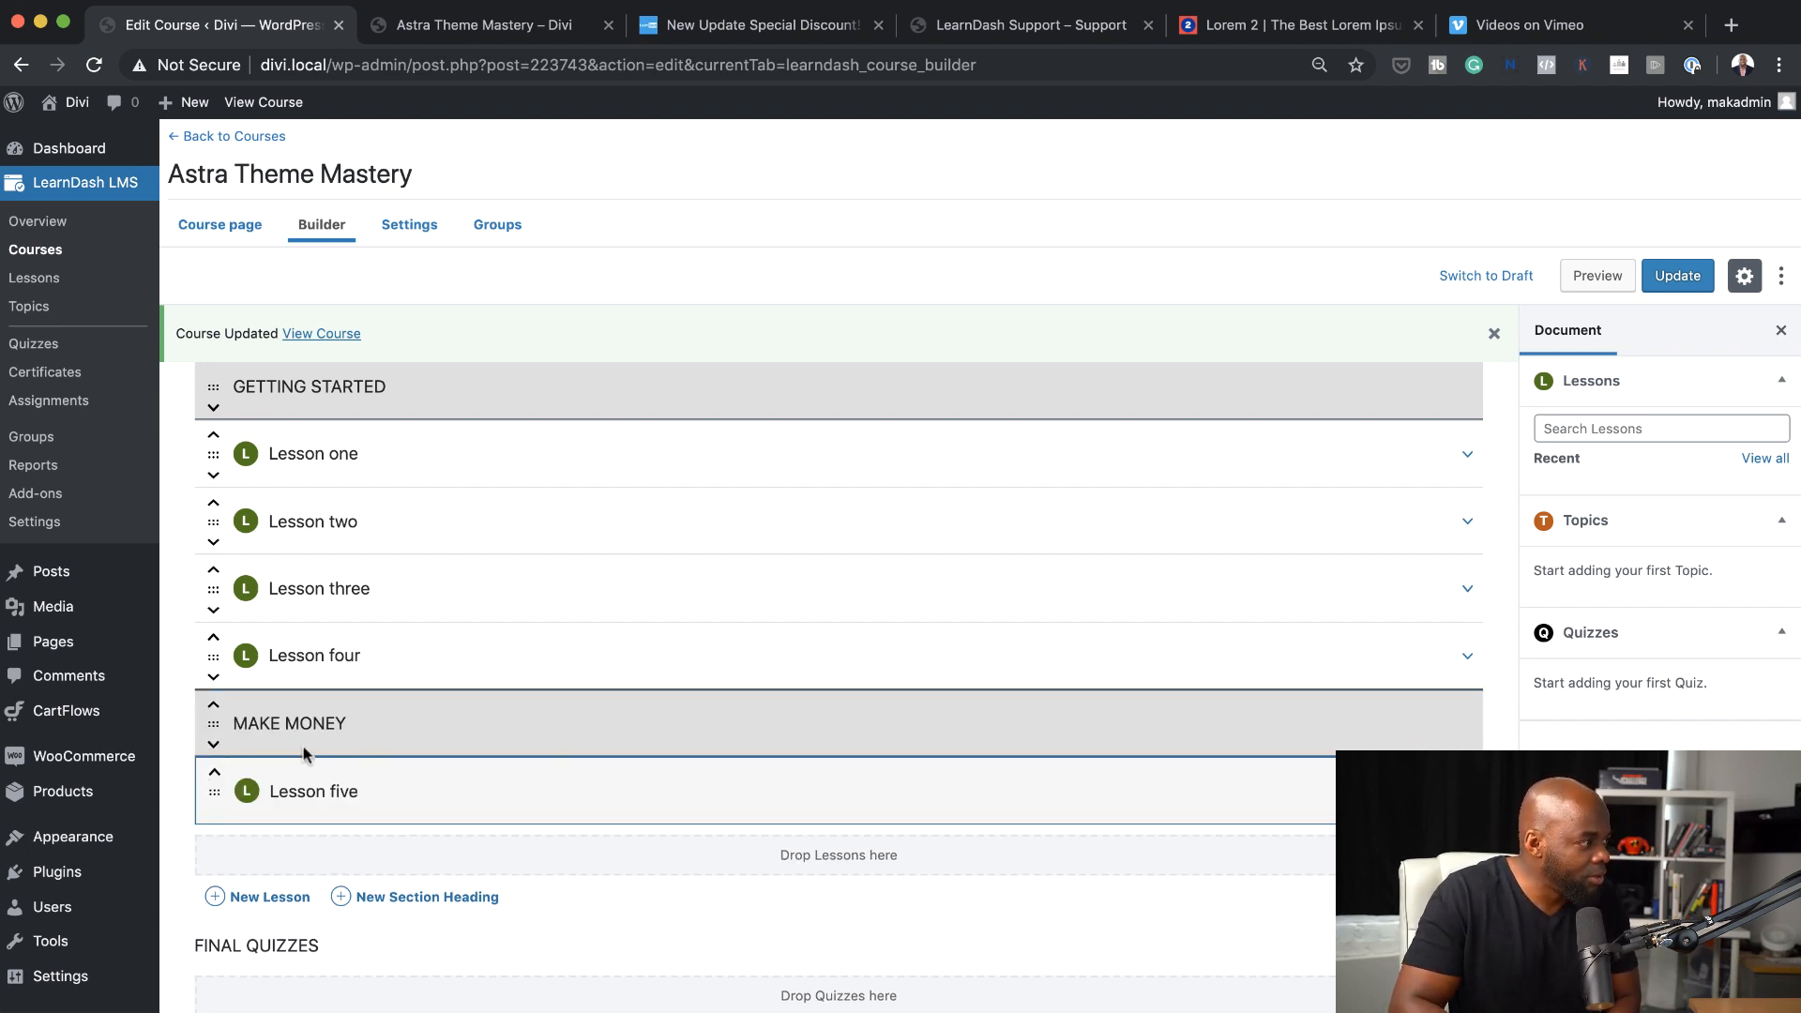
pyautogui.click(214, 677)
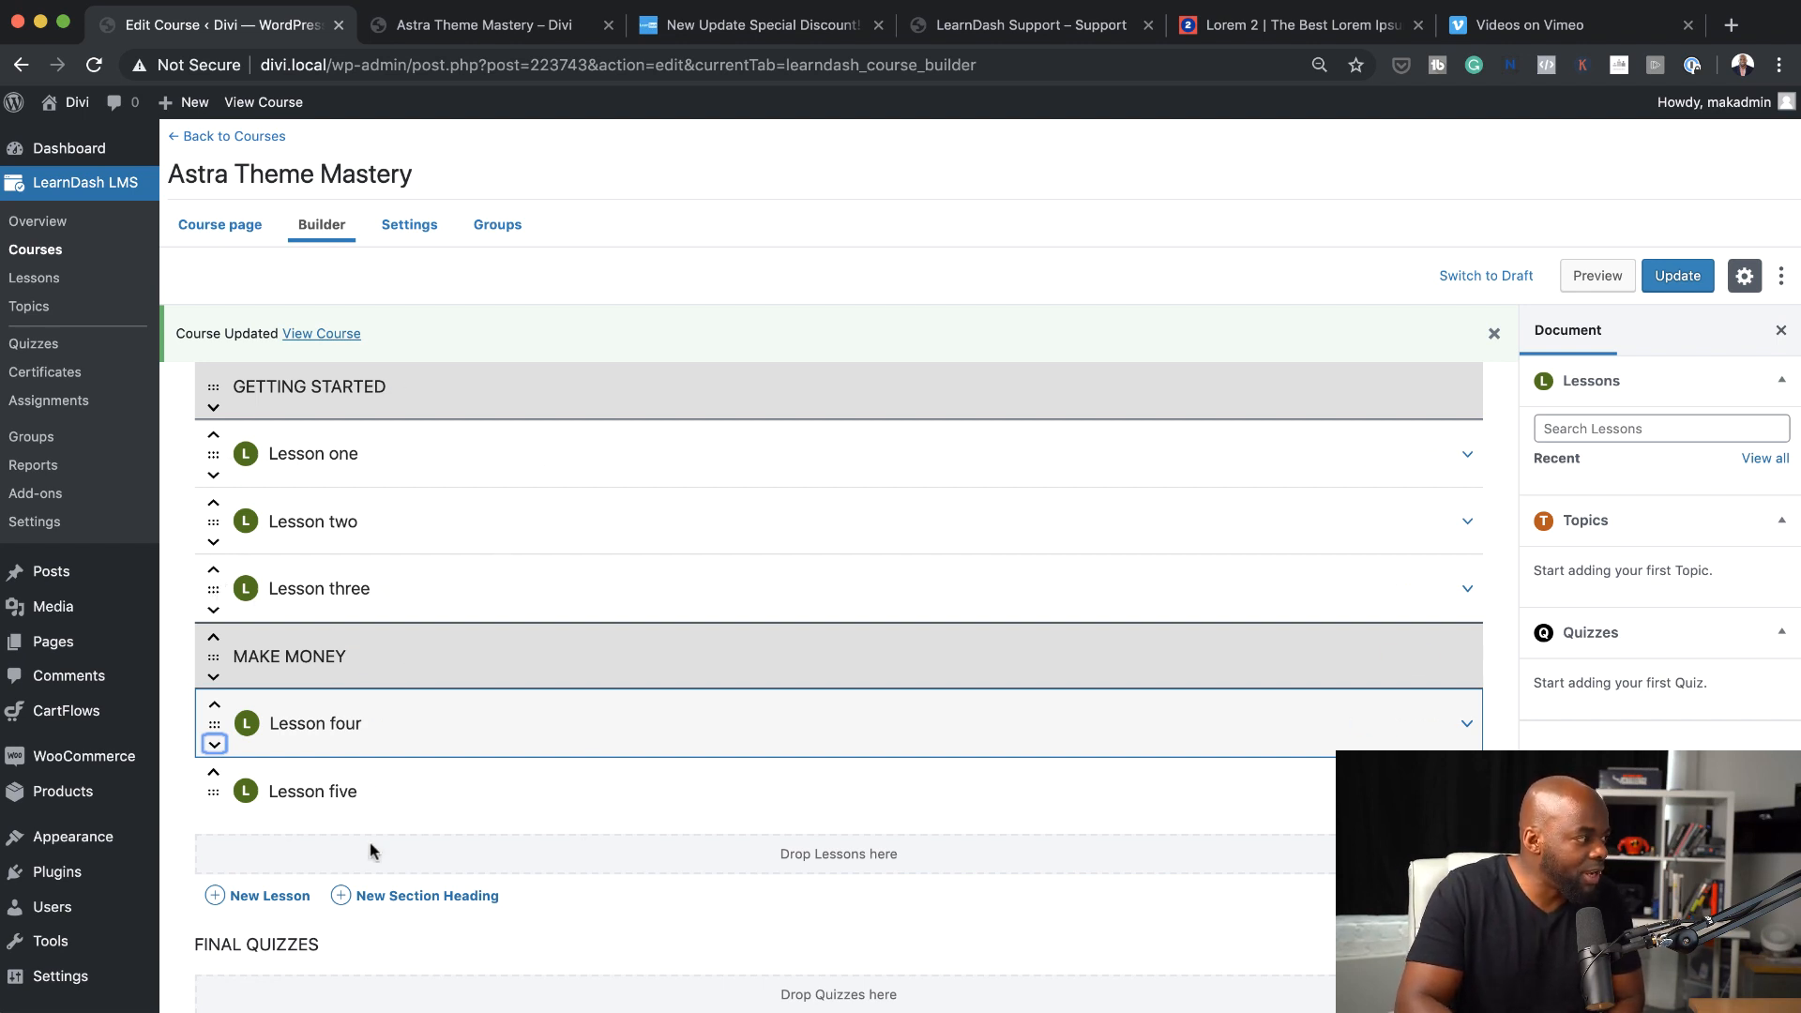
# Switch to Vimeo, copy the video link of "01 Creating the hero section", and return to the course builder
pyautogui.scroll(-1, 634, 897)
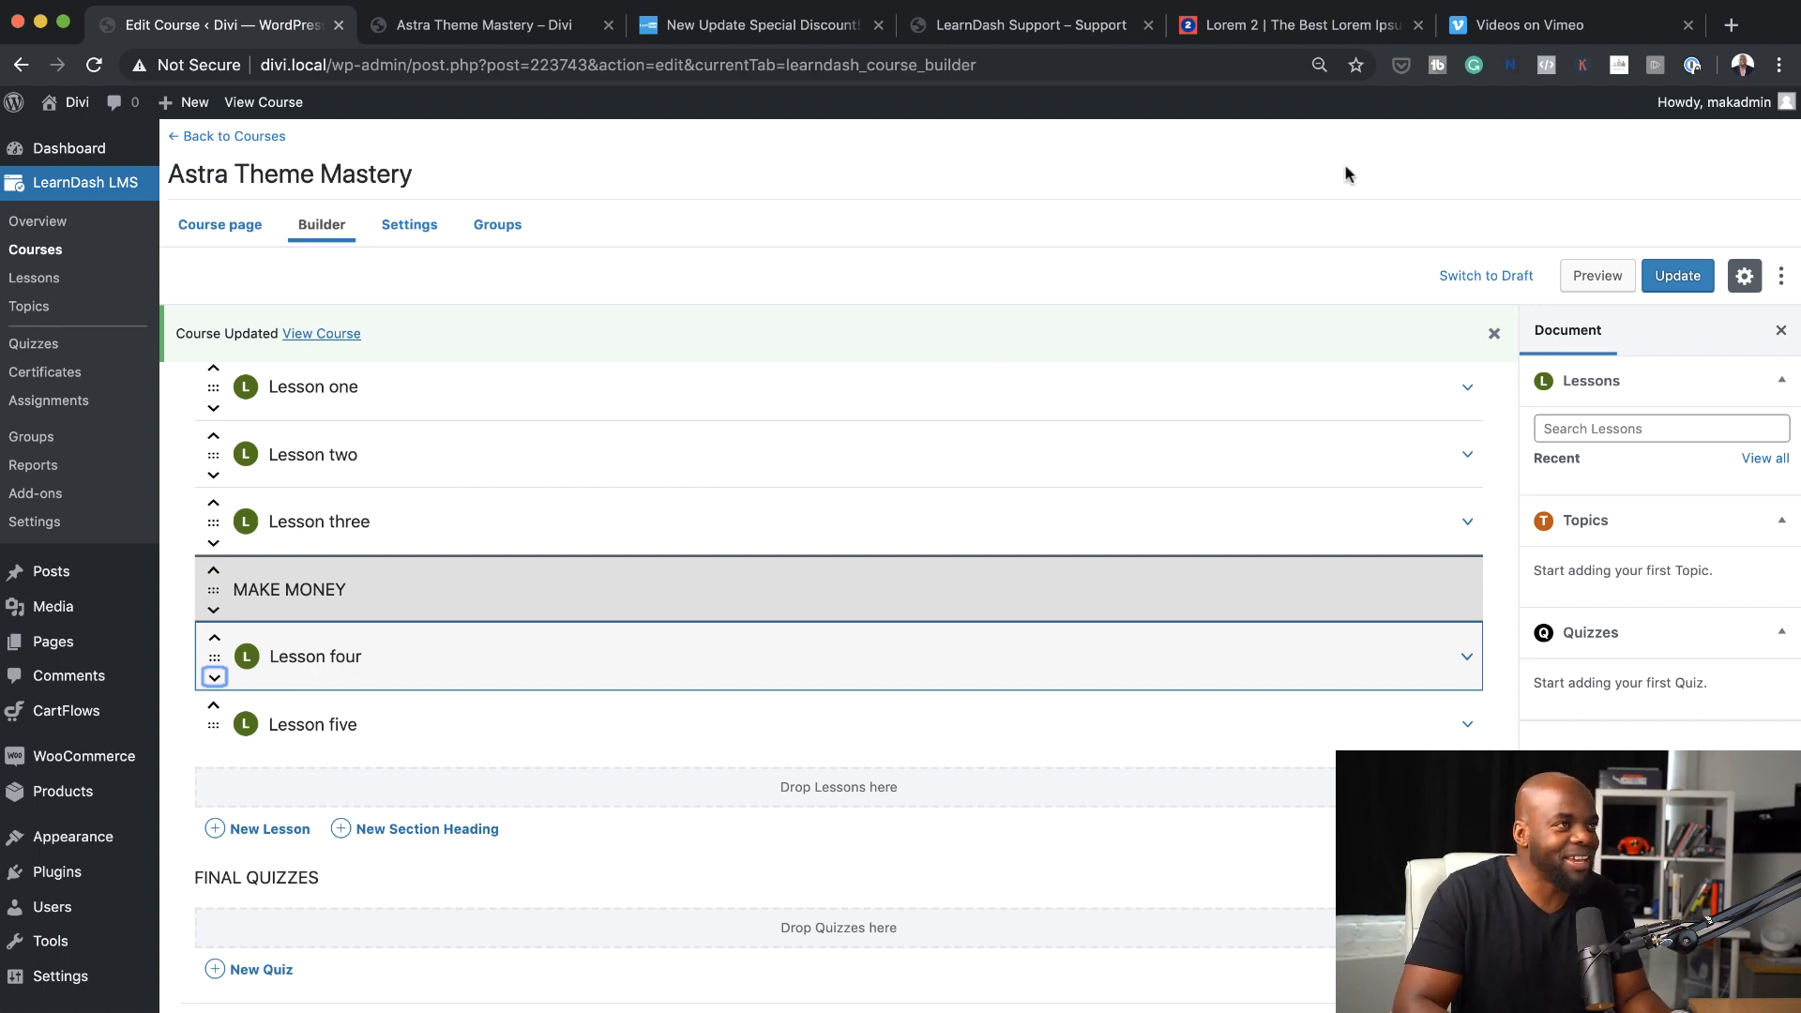
pyautogui.click(1546, 32)
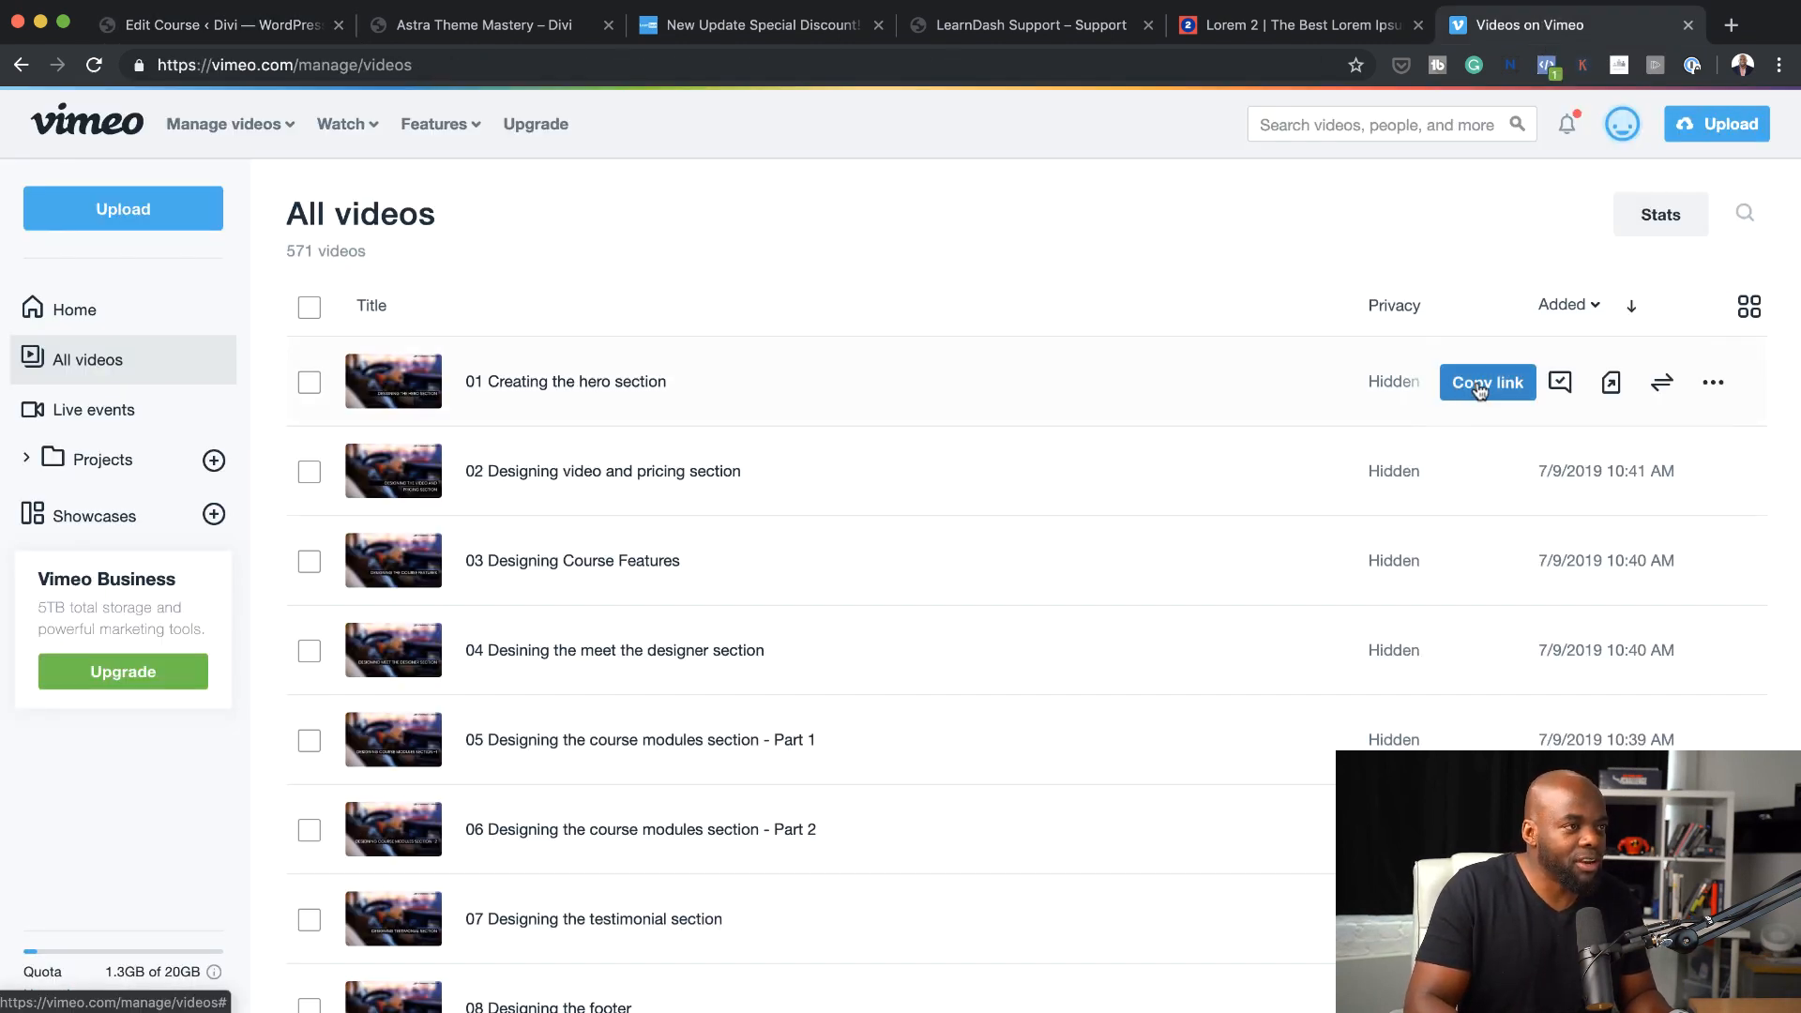
pyautogui.click(1480, 387)
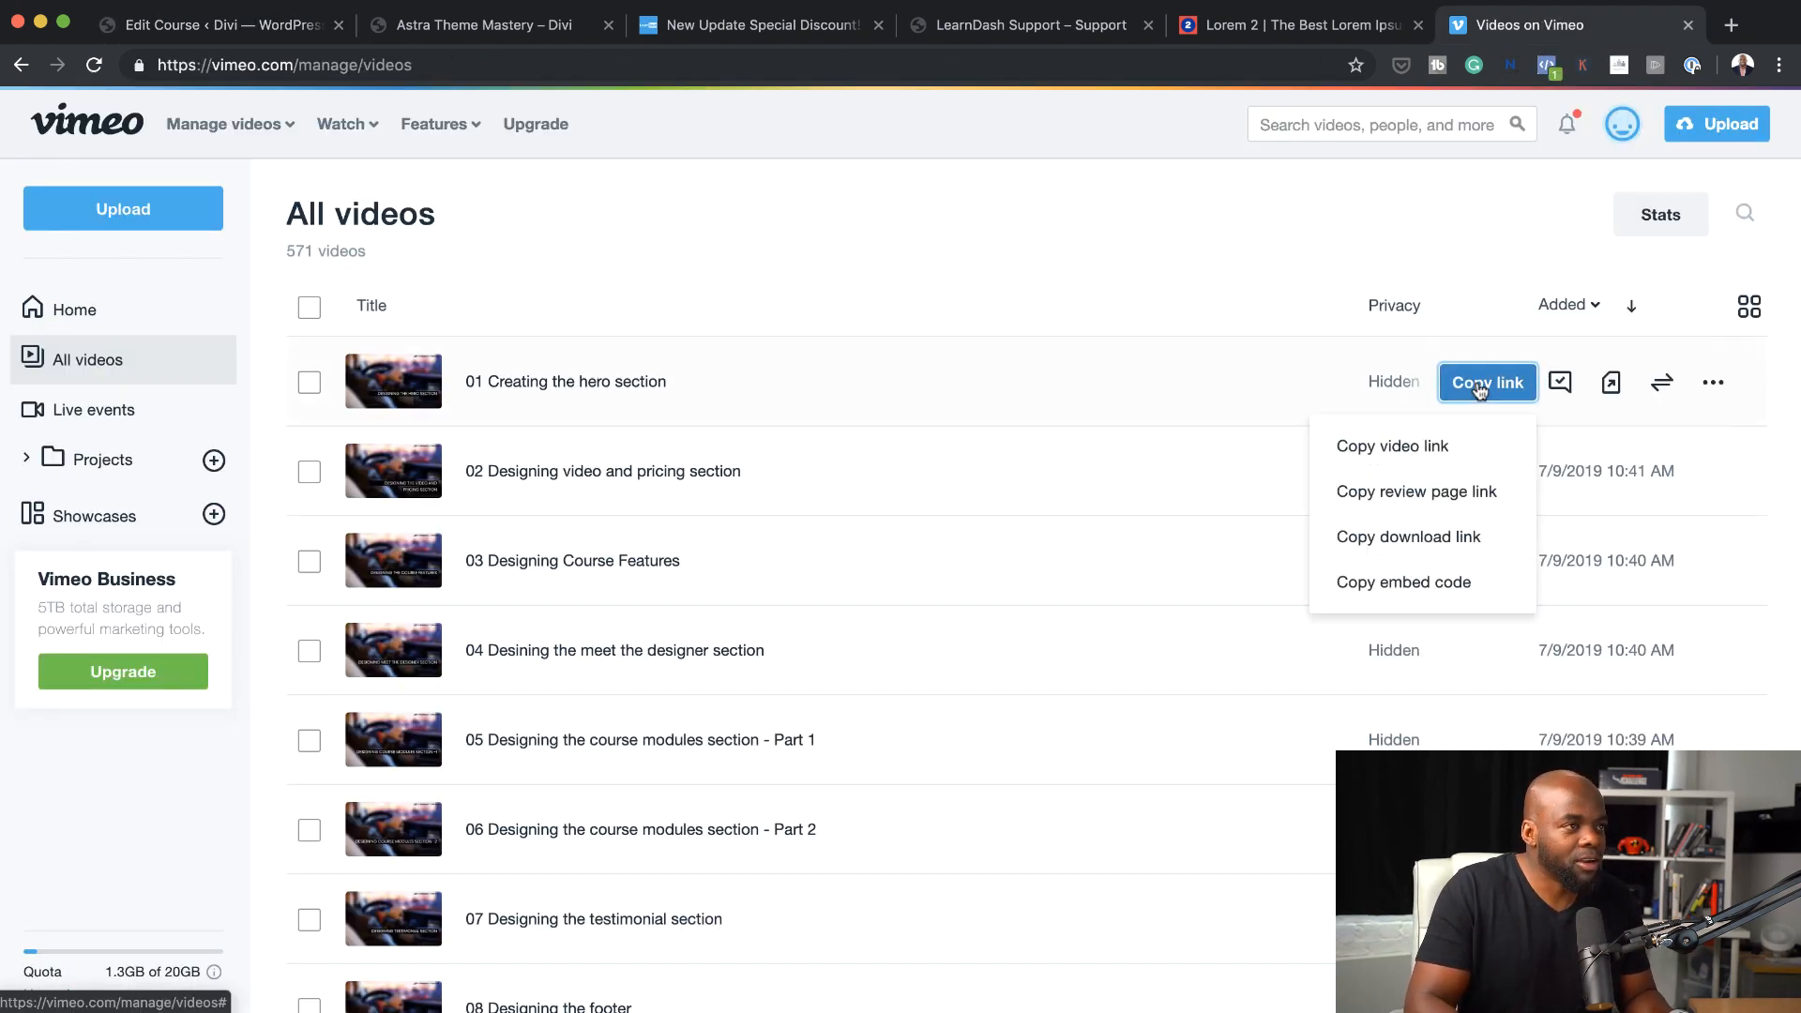
pyautogui.click(1429, 445)
pyautogui.click(193, 28)
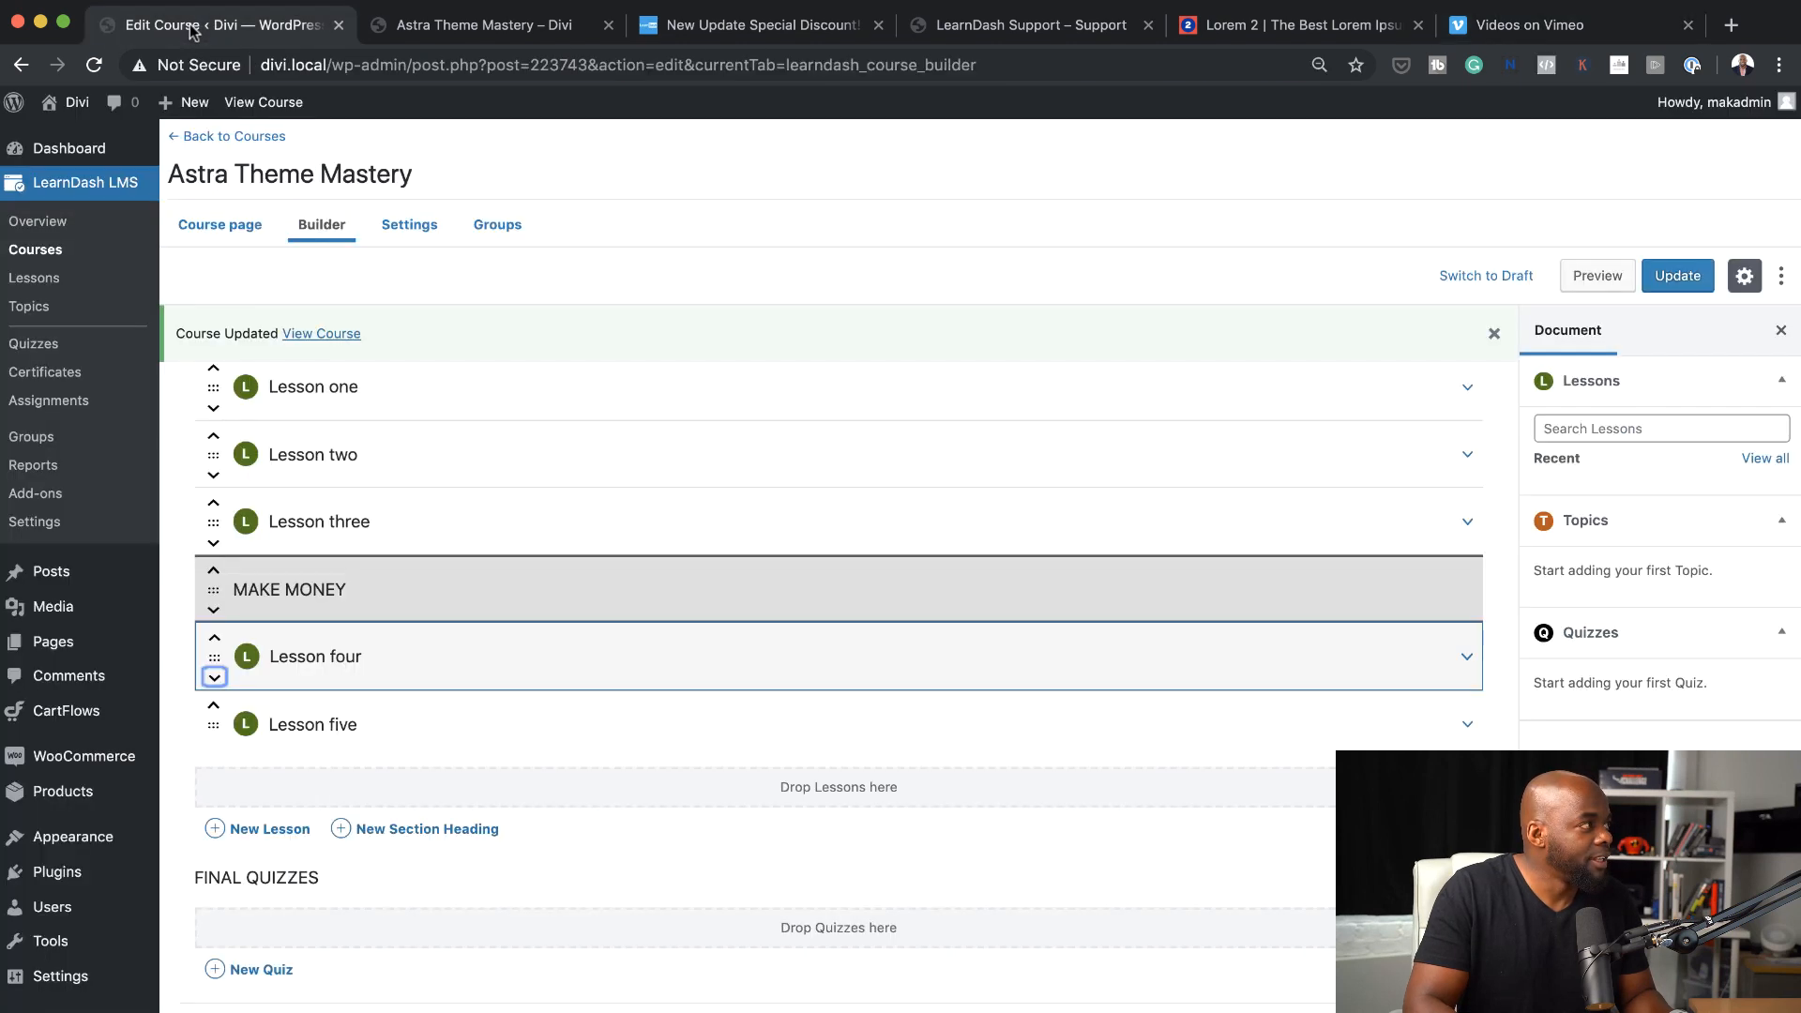
# Stay on the course builder and update the course to save its new lessons and section headings
pyautogui.moveTo(535, 401)
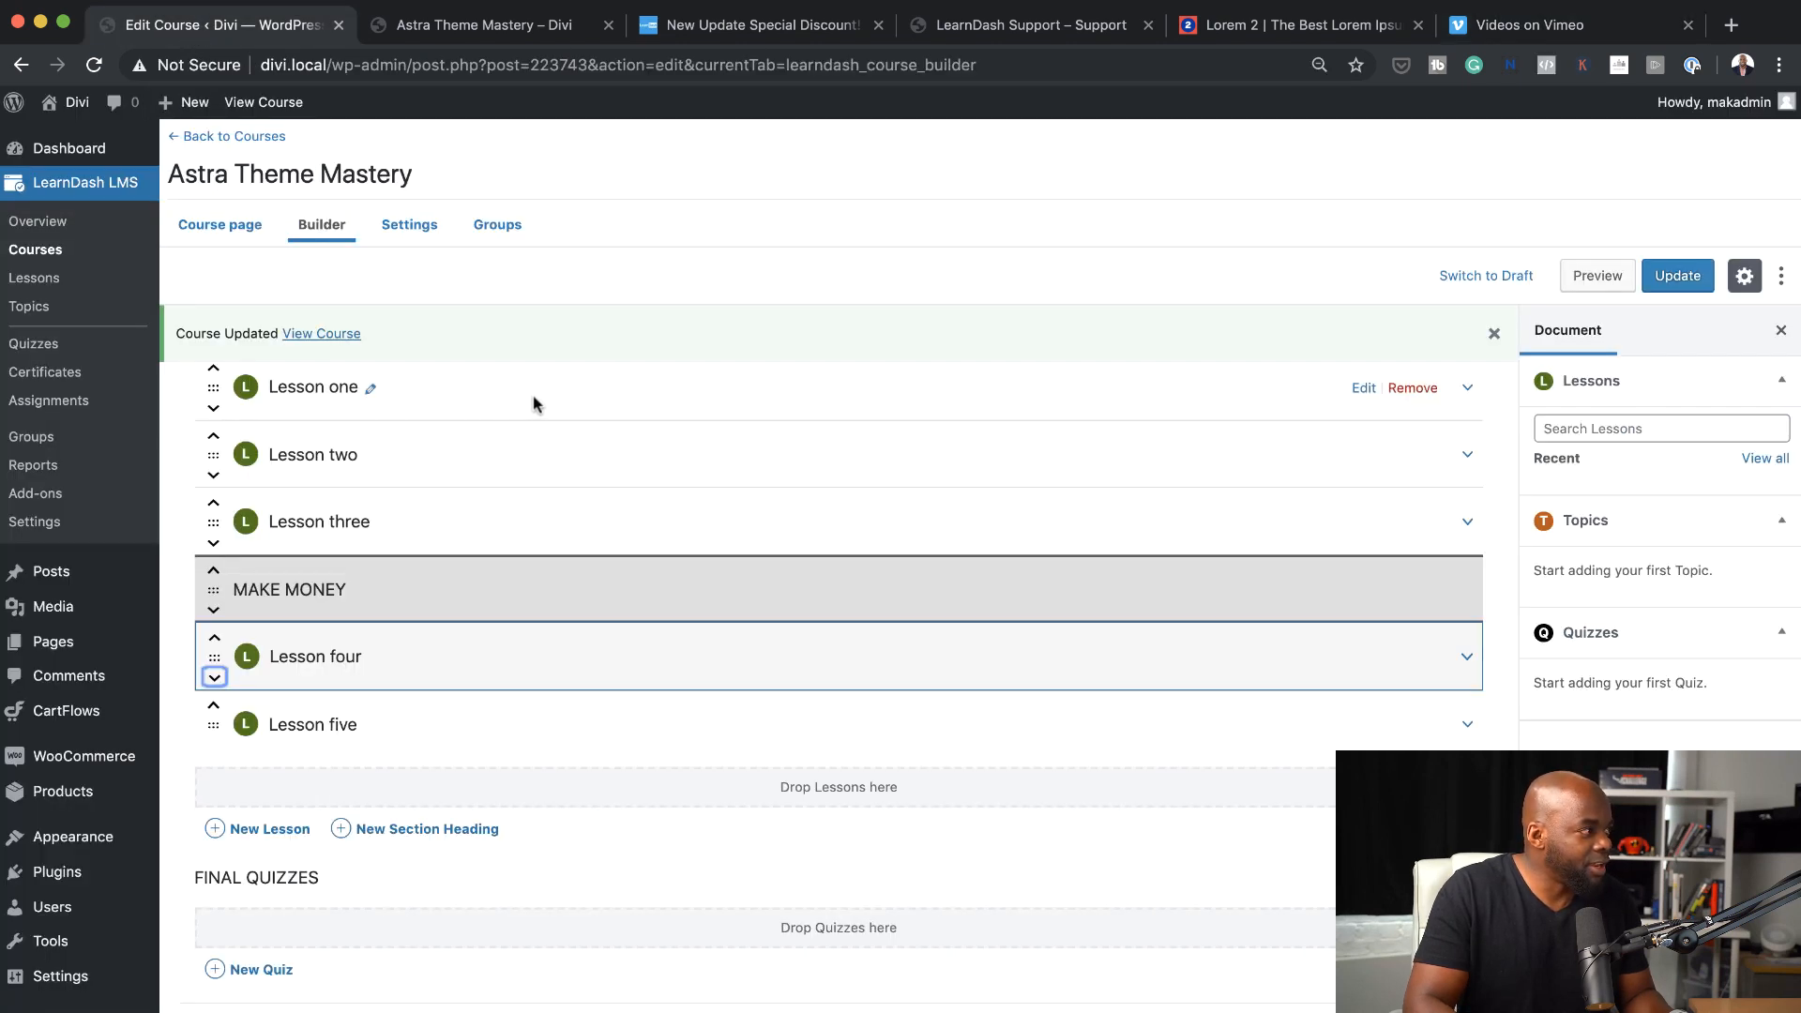
pyautogui.click(1366, 391)
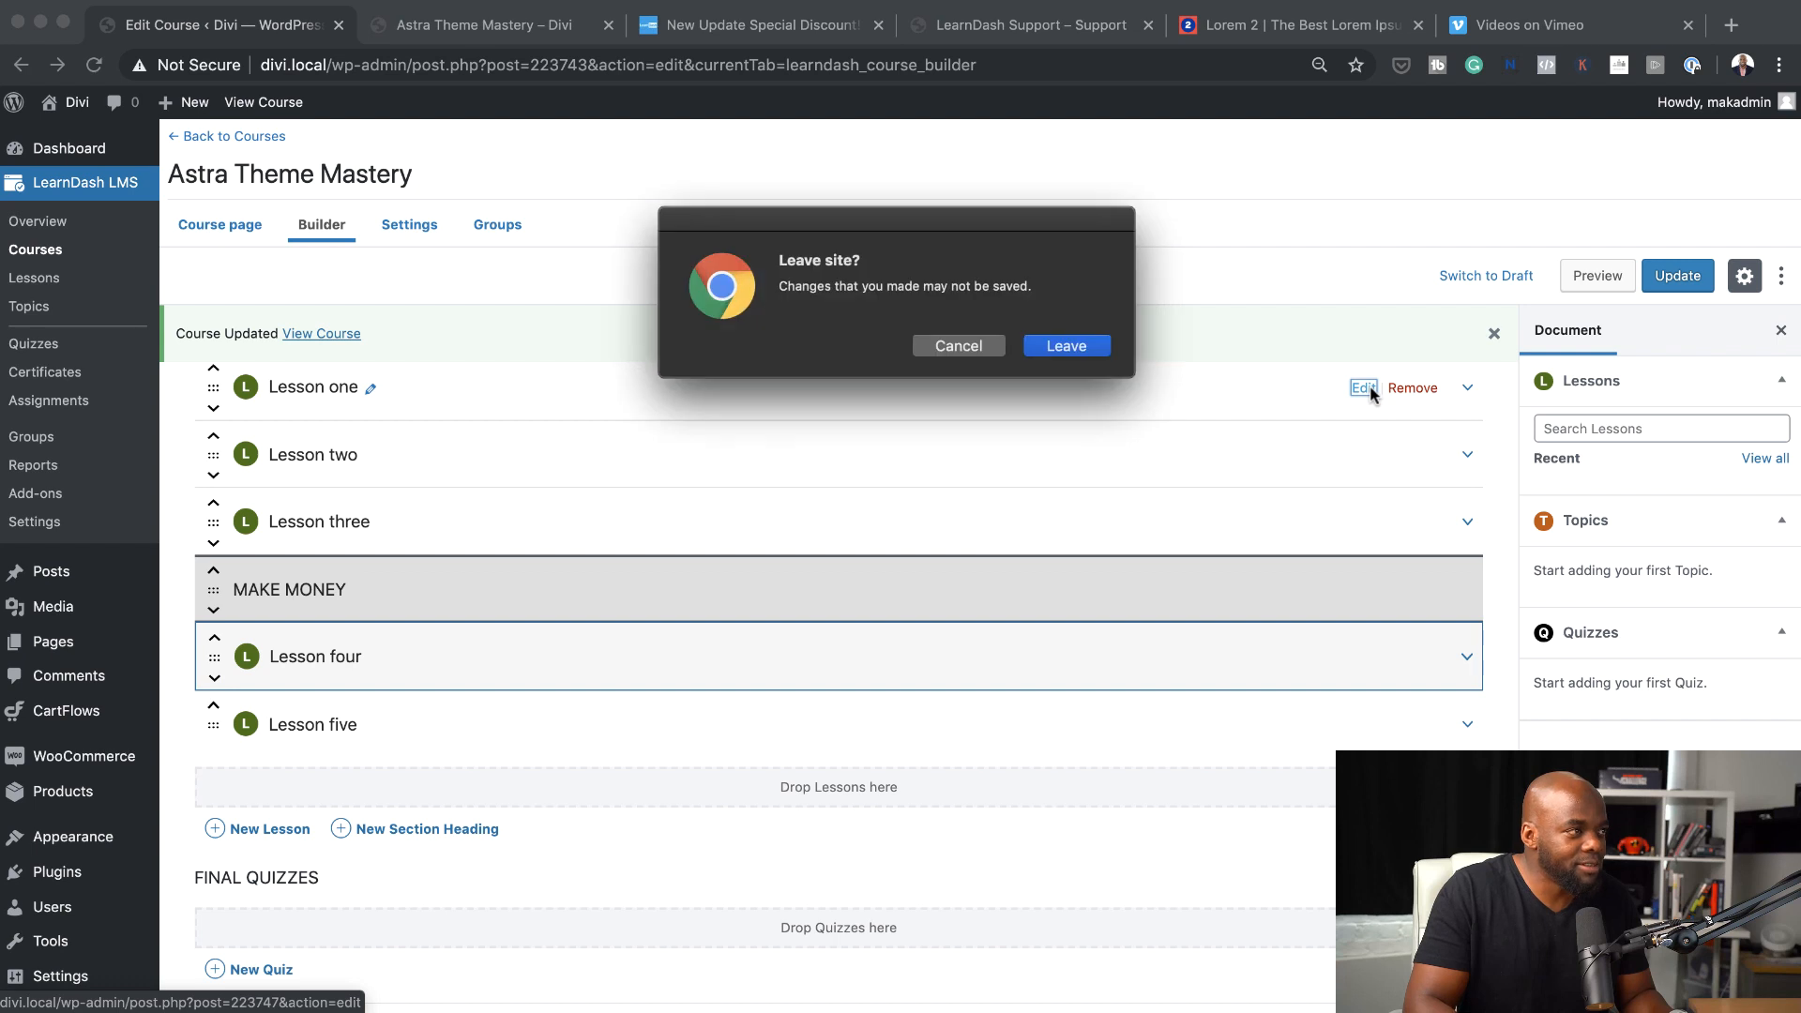
pyautogui.click(988, 347)
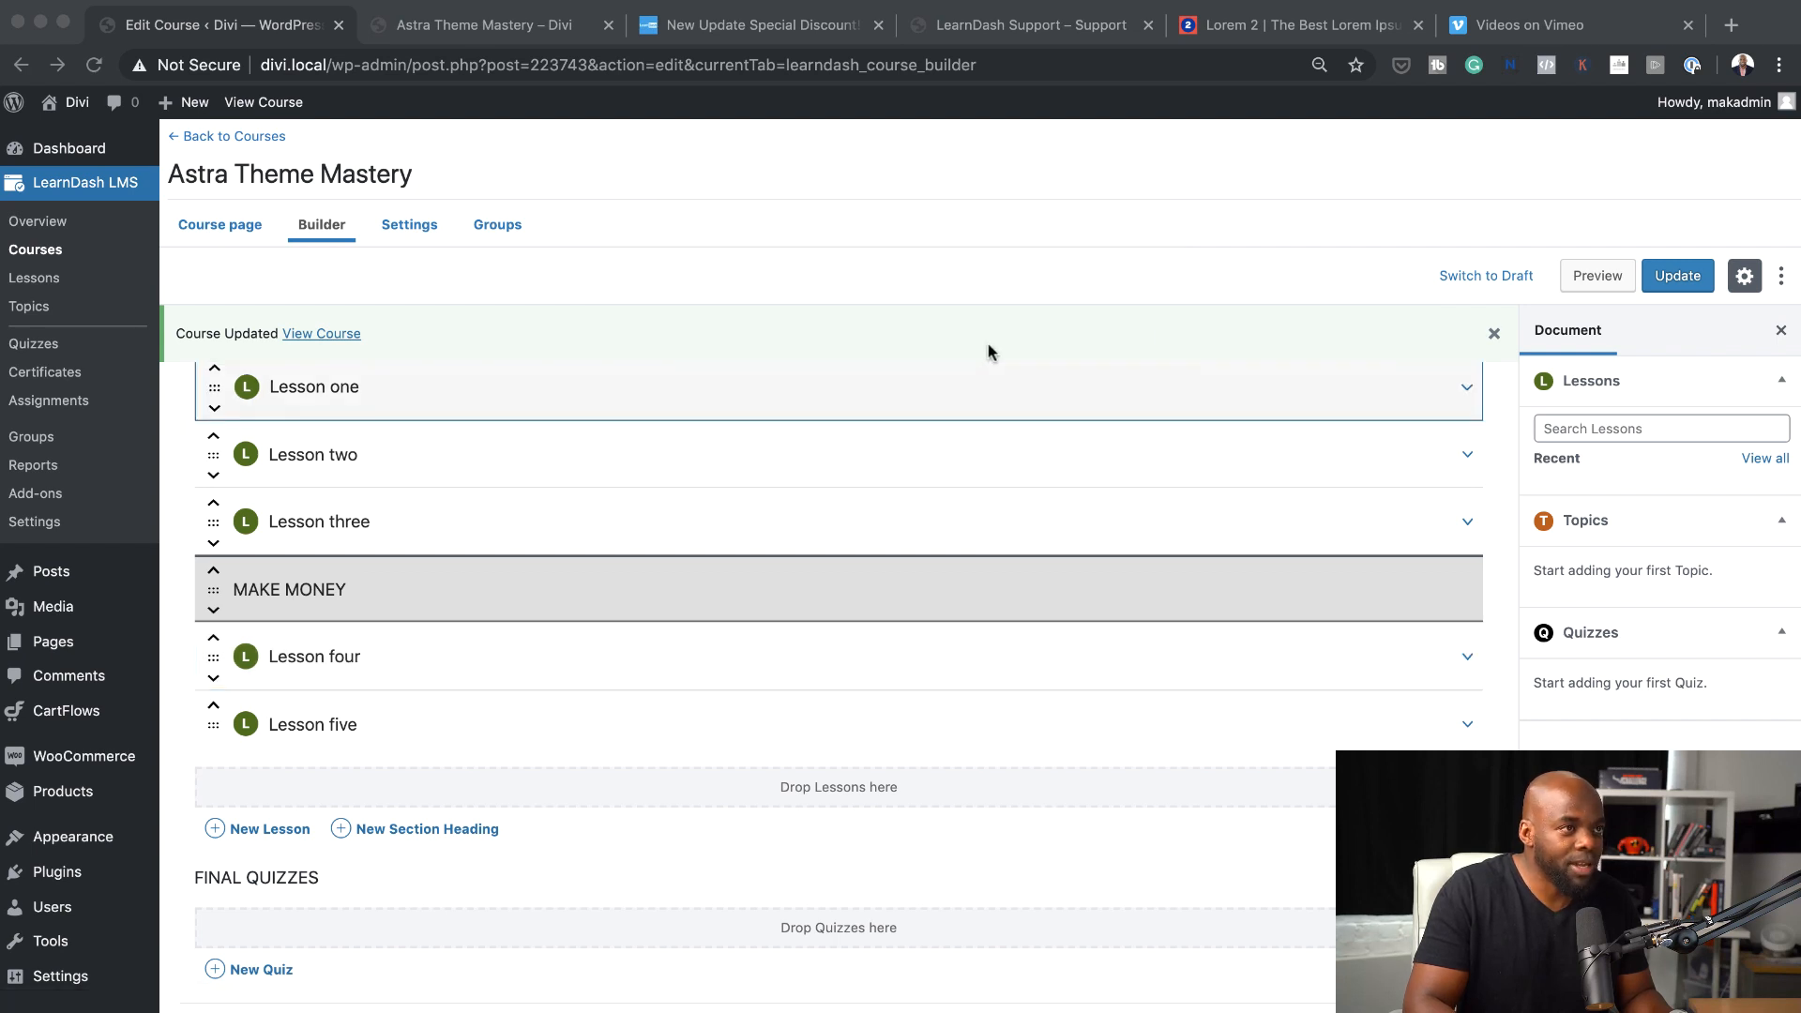
pyautogui.click(1680, 276)
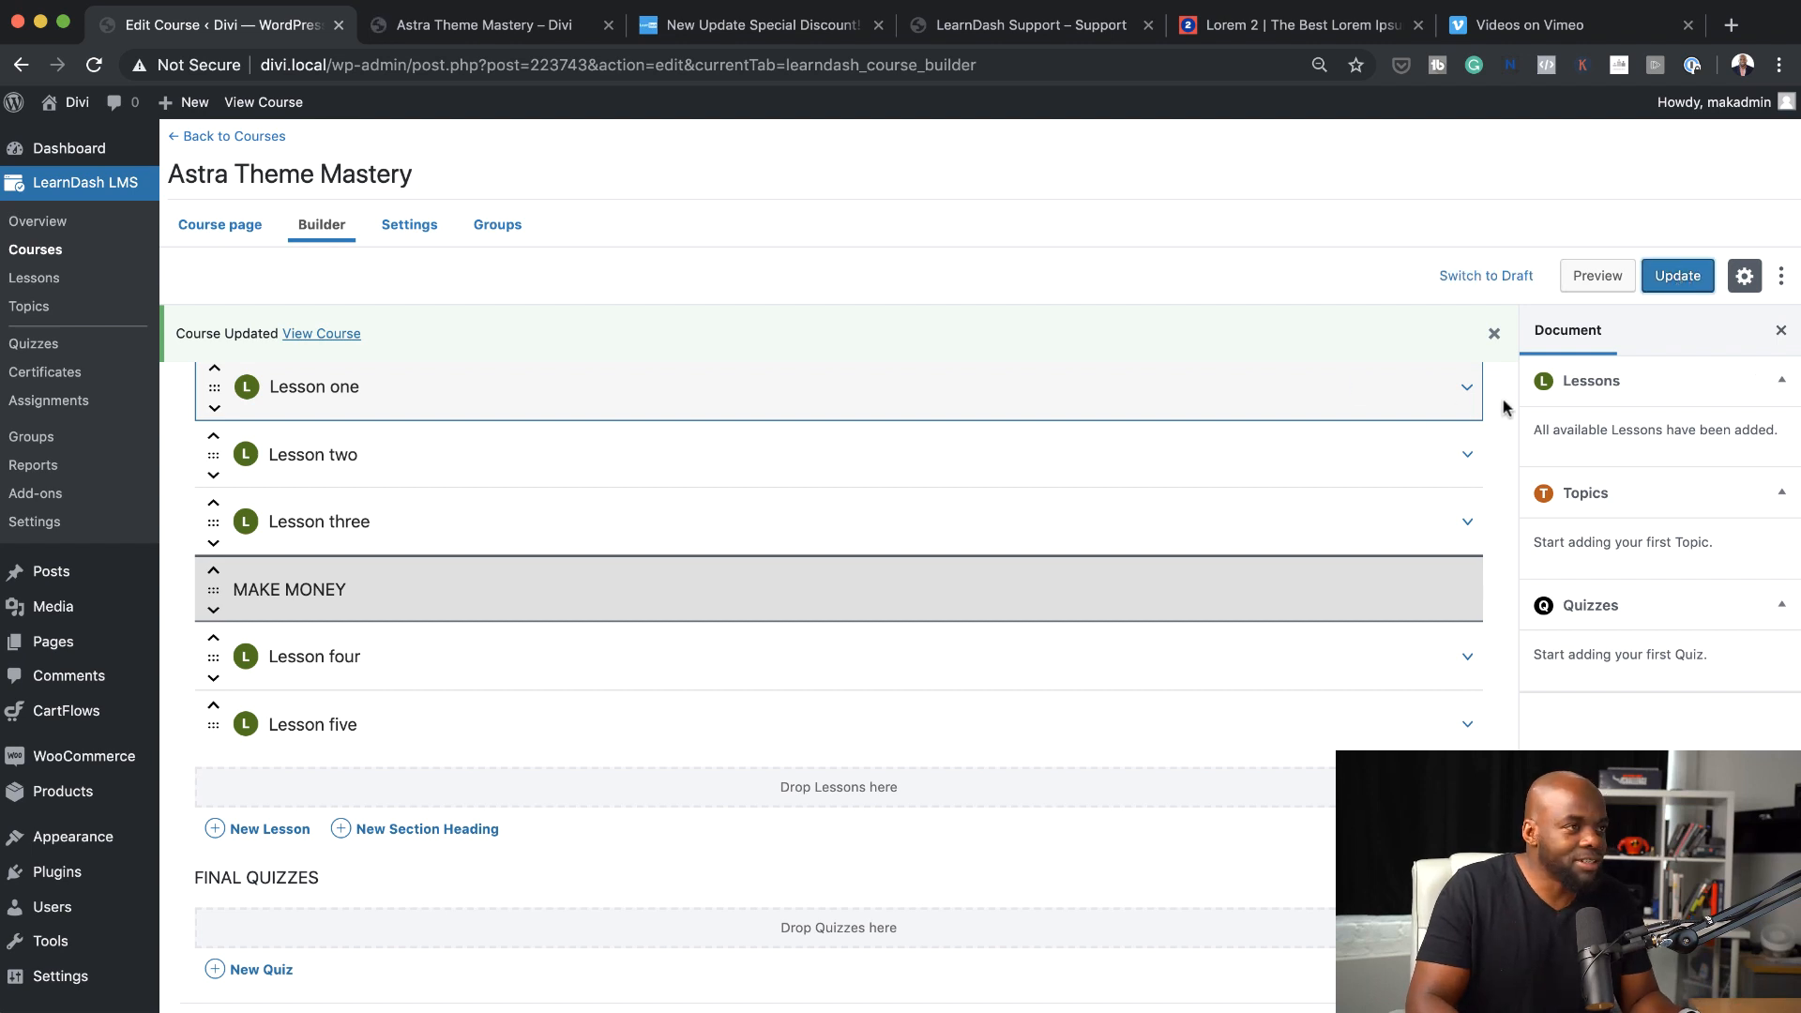
# Open Lesson one for editing and embed the copied Vimeo video in its content
pyautogui.click(1364, 390)
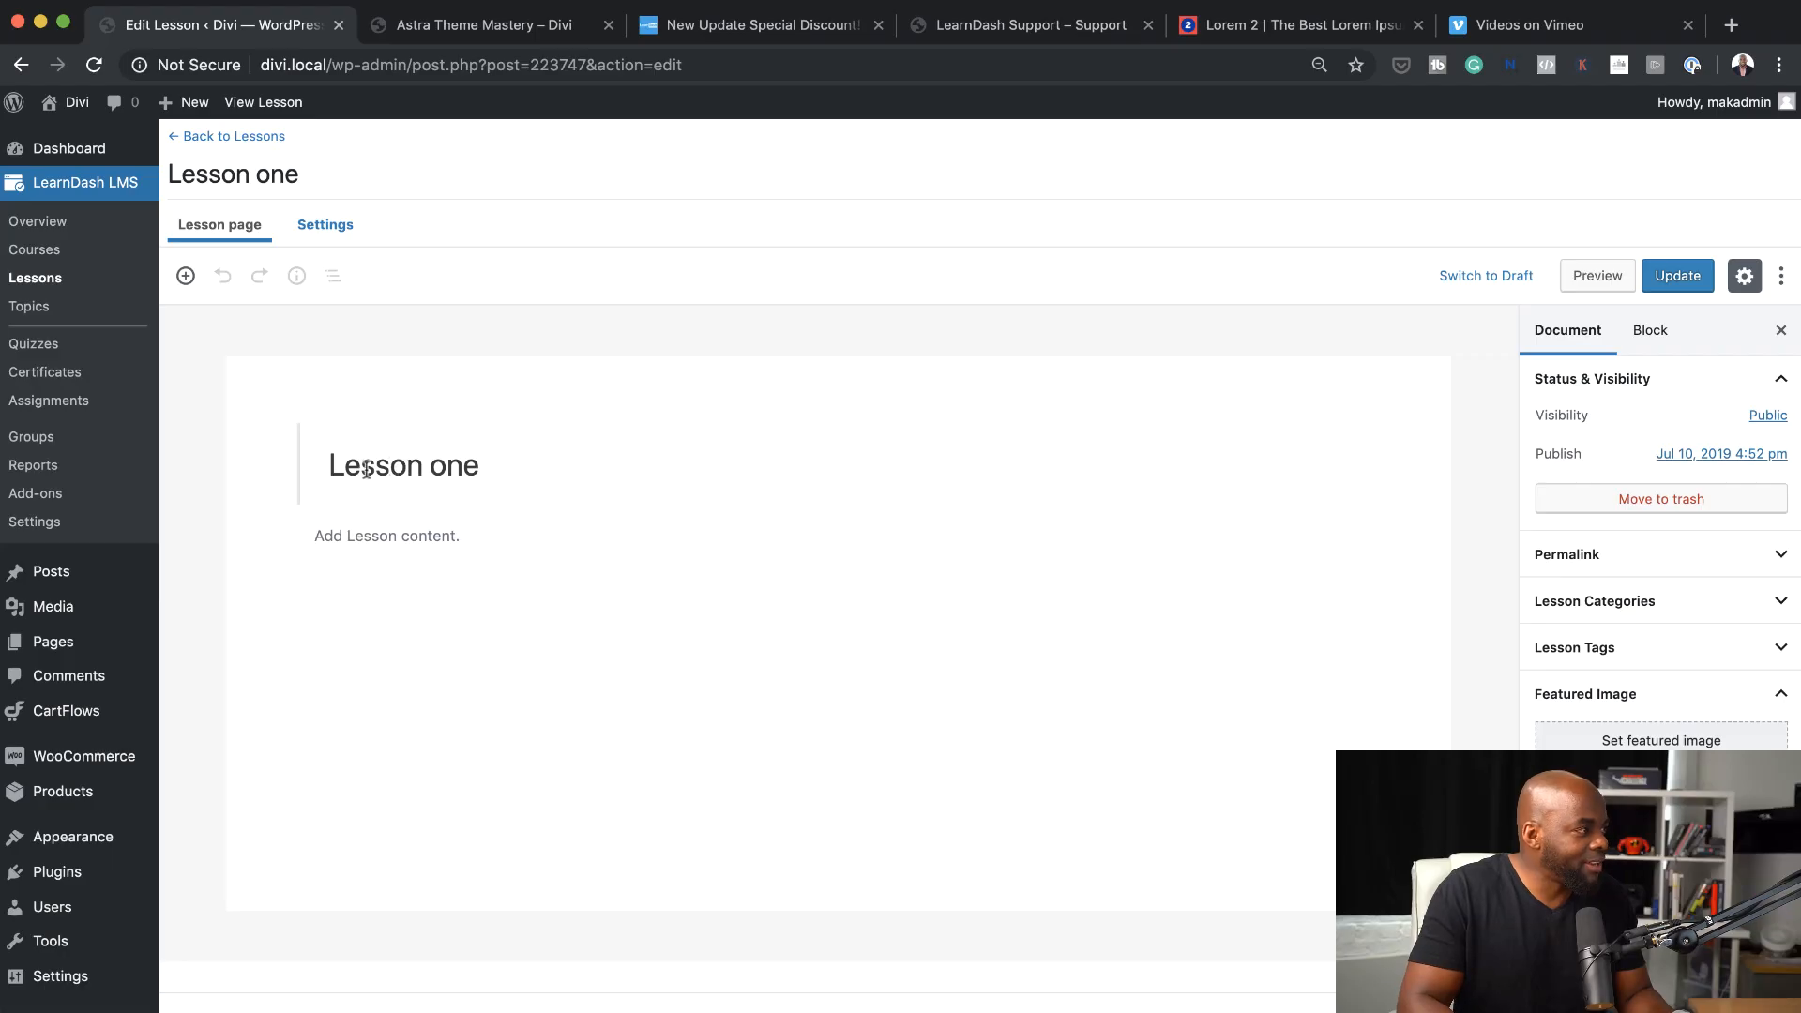
pyautogui.click(413, 536)
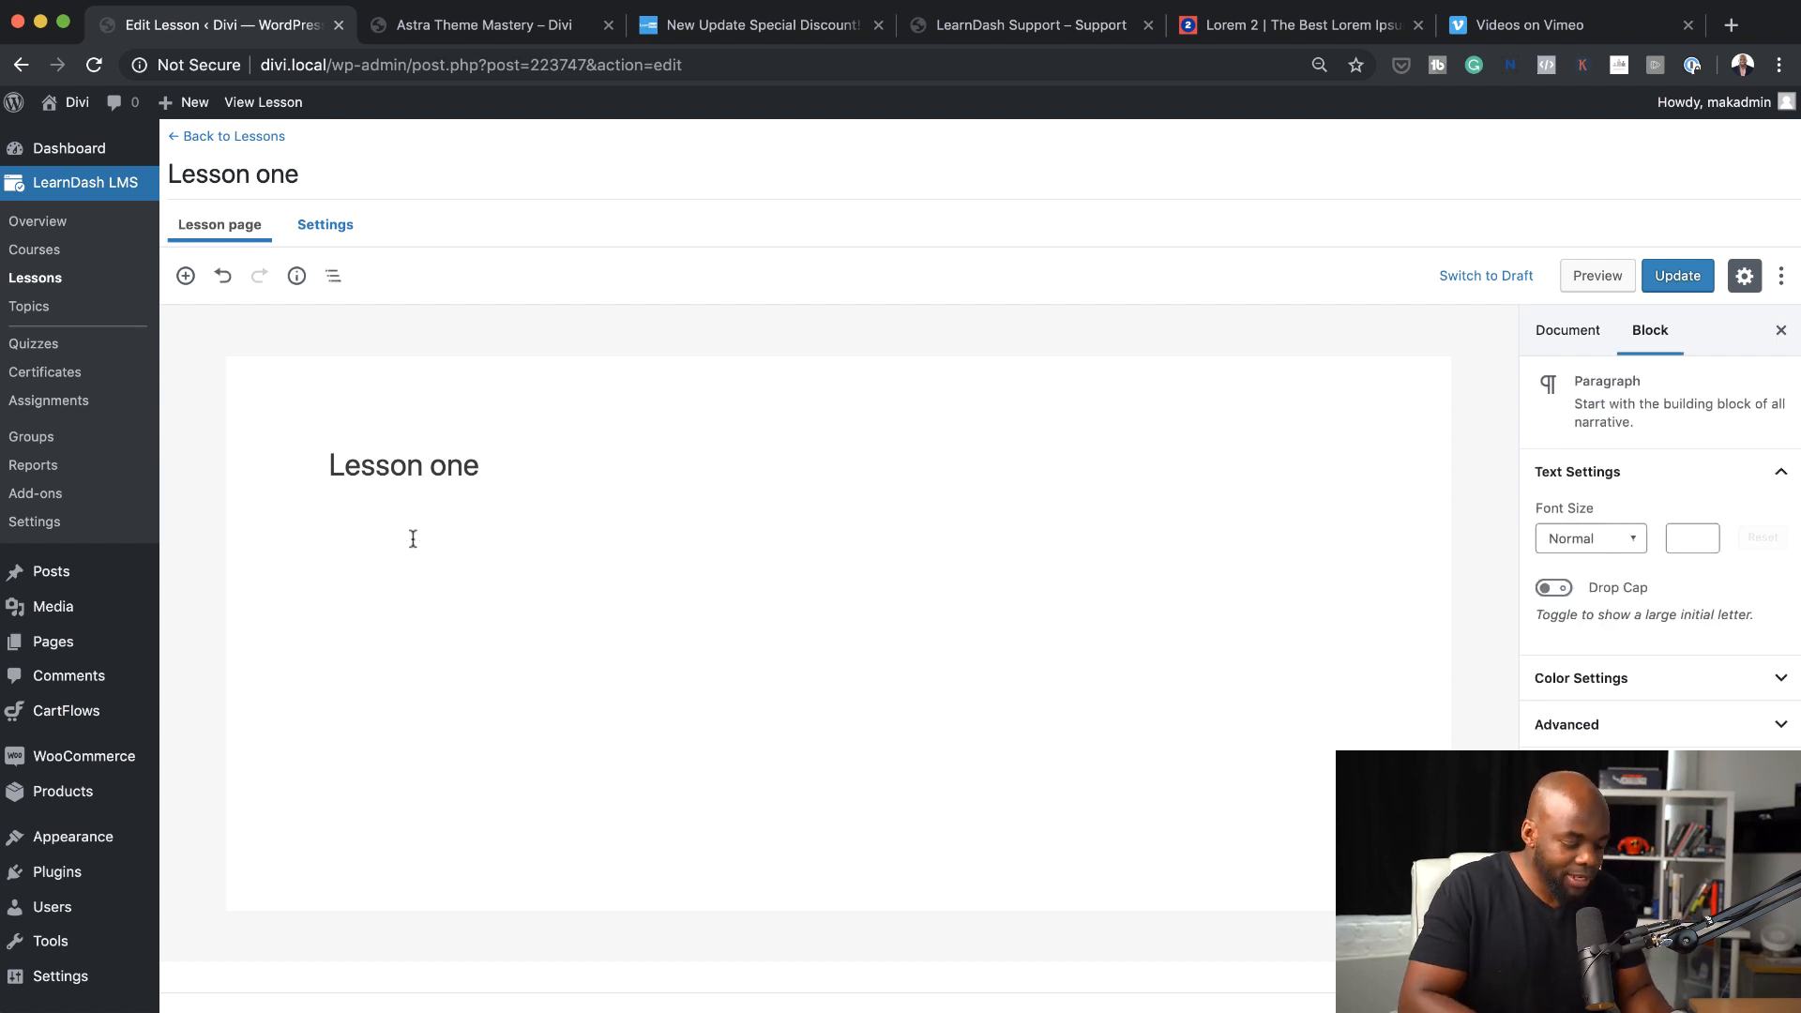
pyautogui.press('cmd+v')
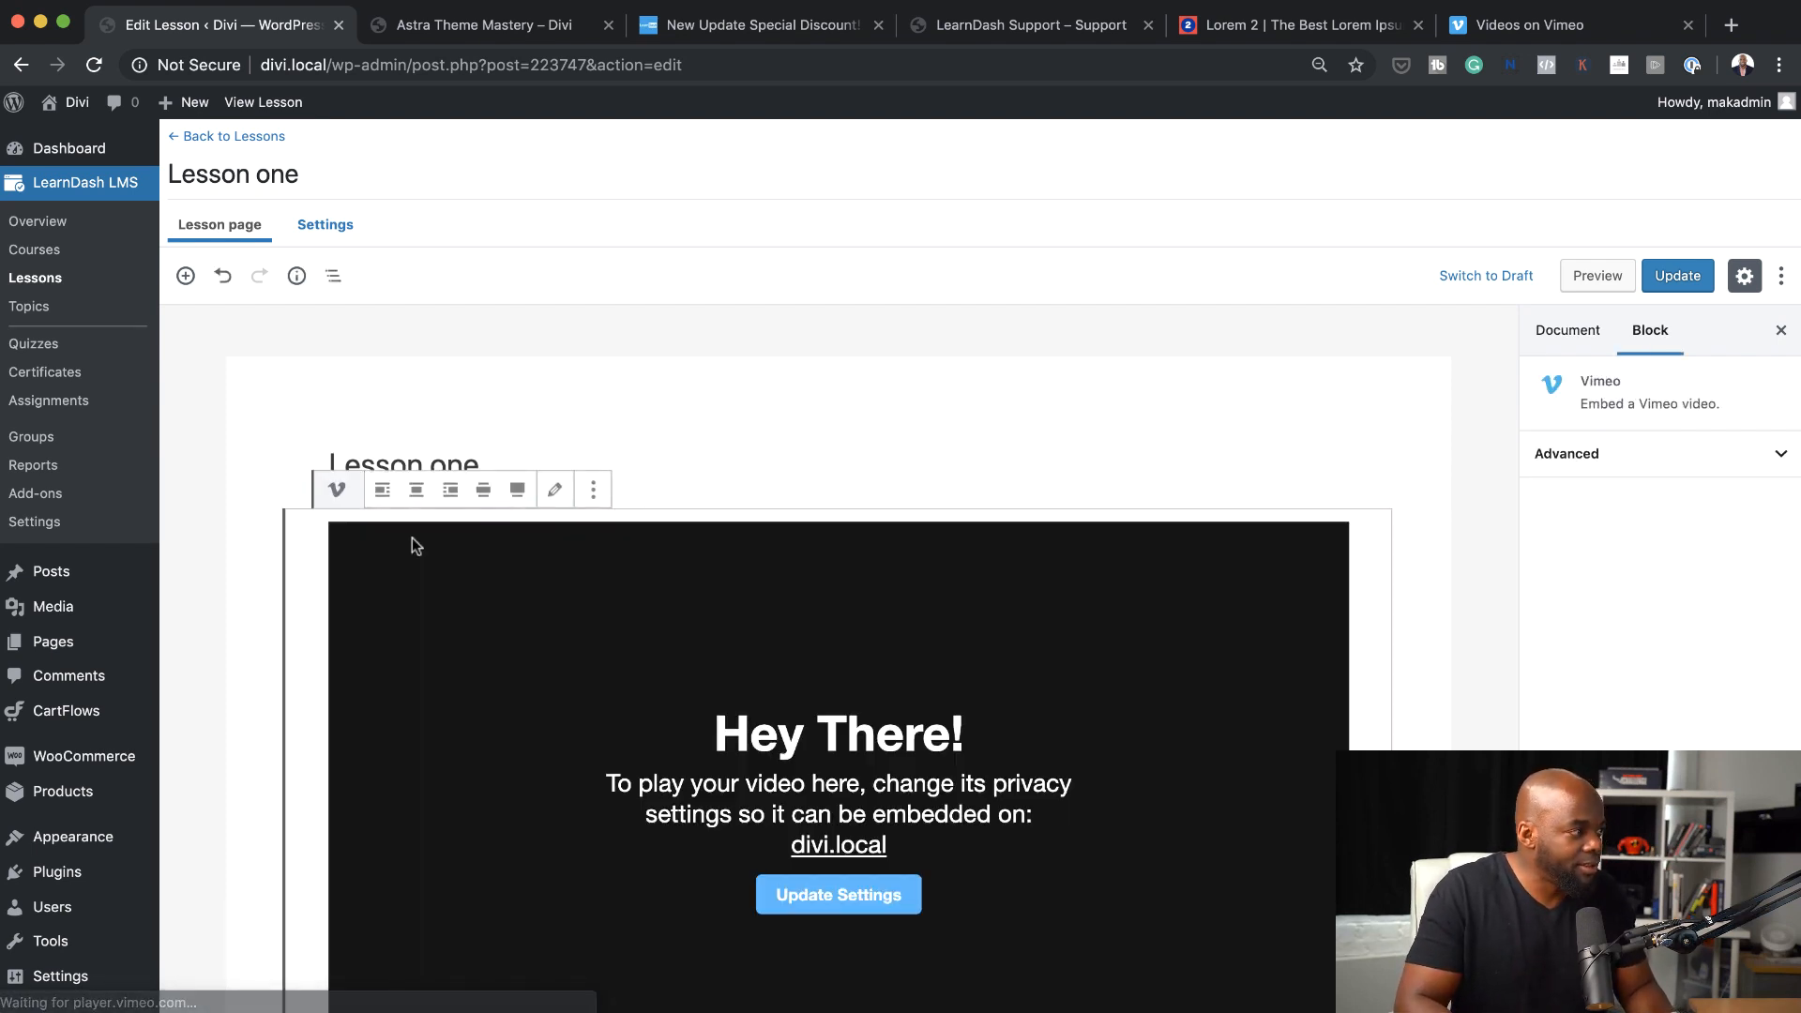
# Copy the first two short paragraphs from the Lorem 2 site and paste them below the video in Lesson one
pyautogui.scroll(-5, 676, 619)
pyautogui.click(1271, 838)
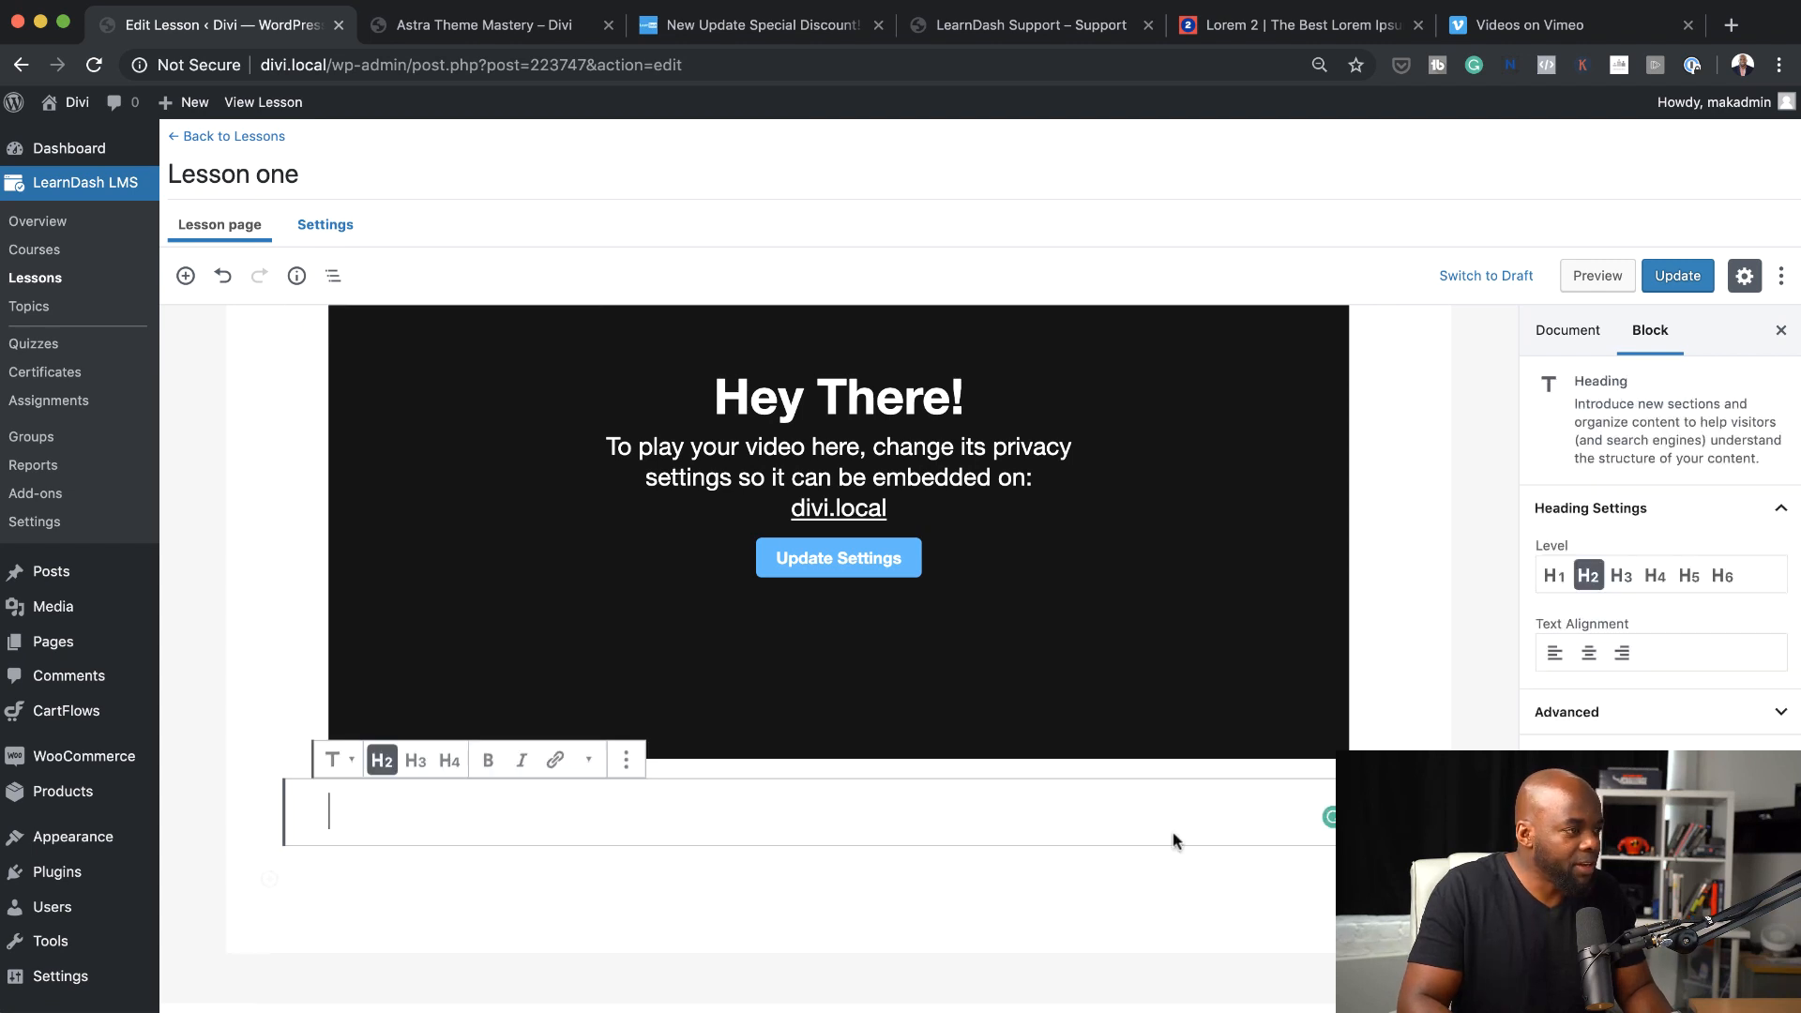
pyautogui.click(1241, 28)
pyautogui.click(823, 350)
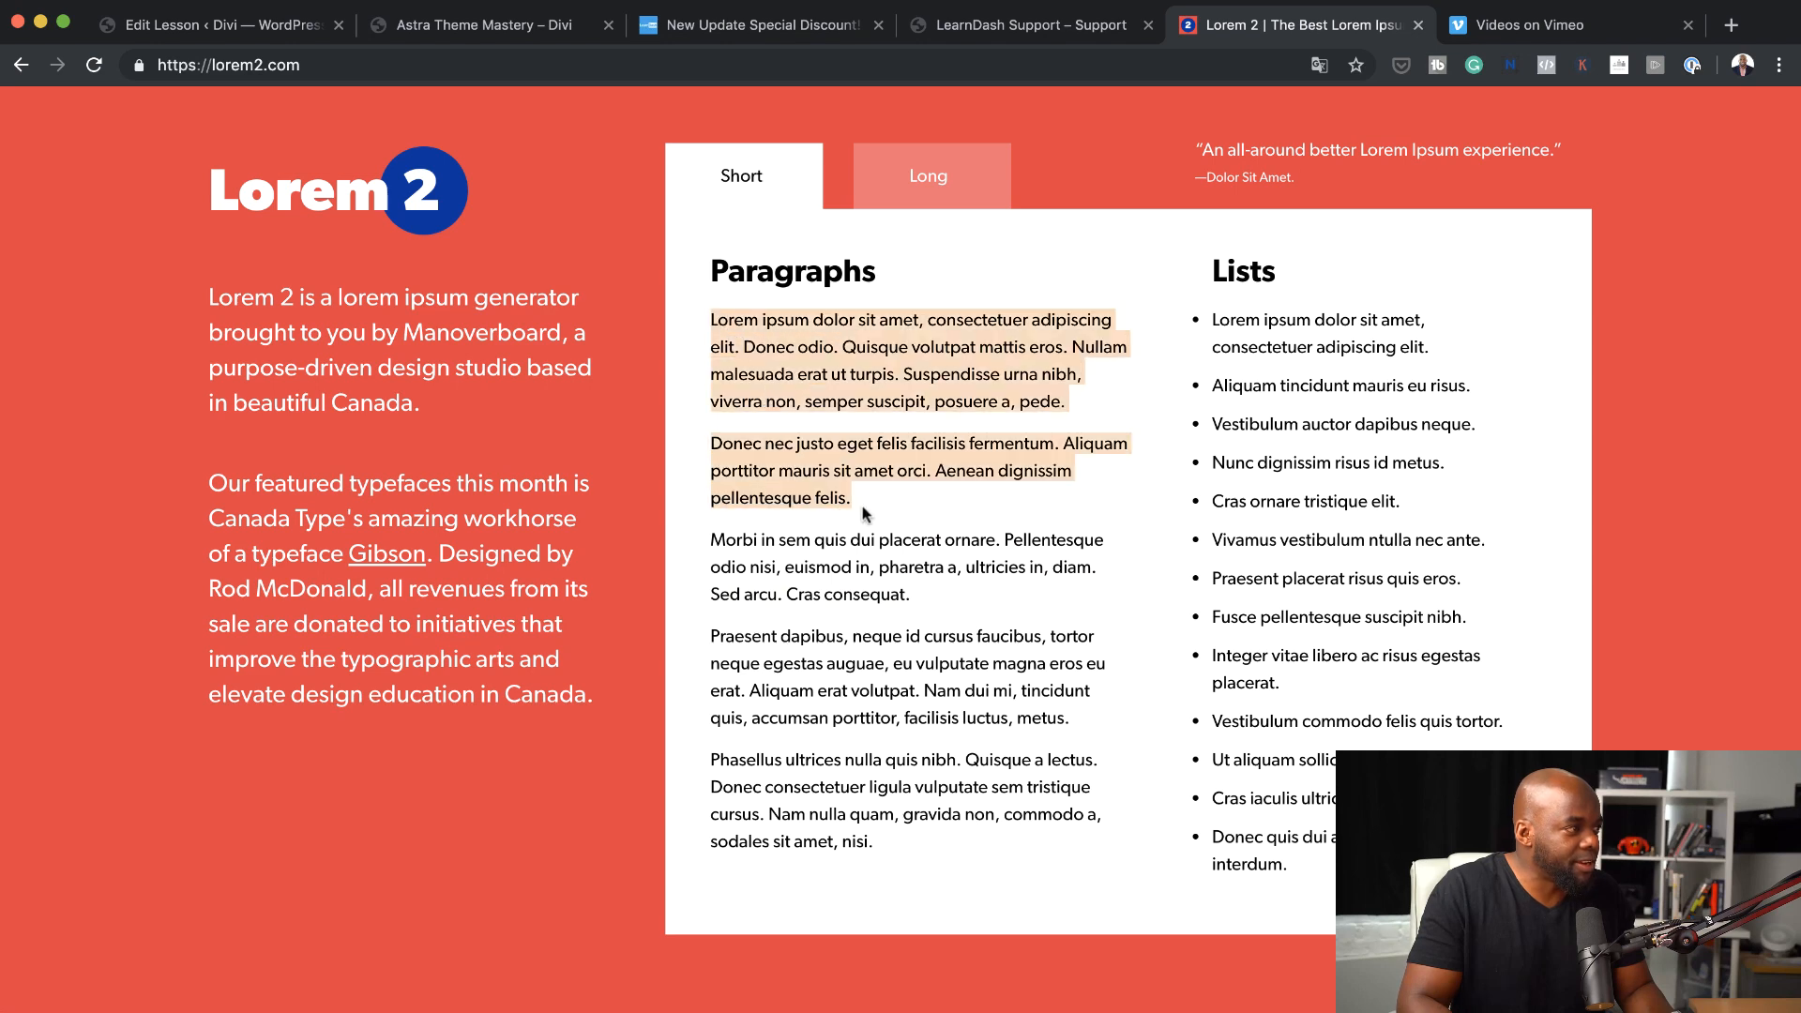
pyautogui.click(313, 28)
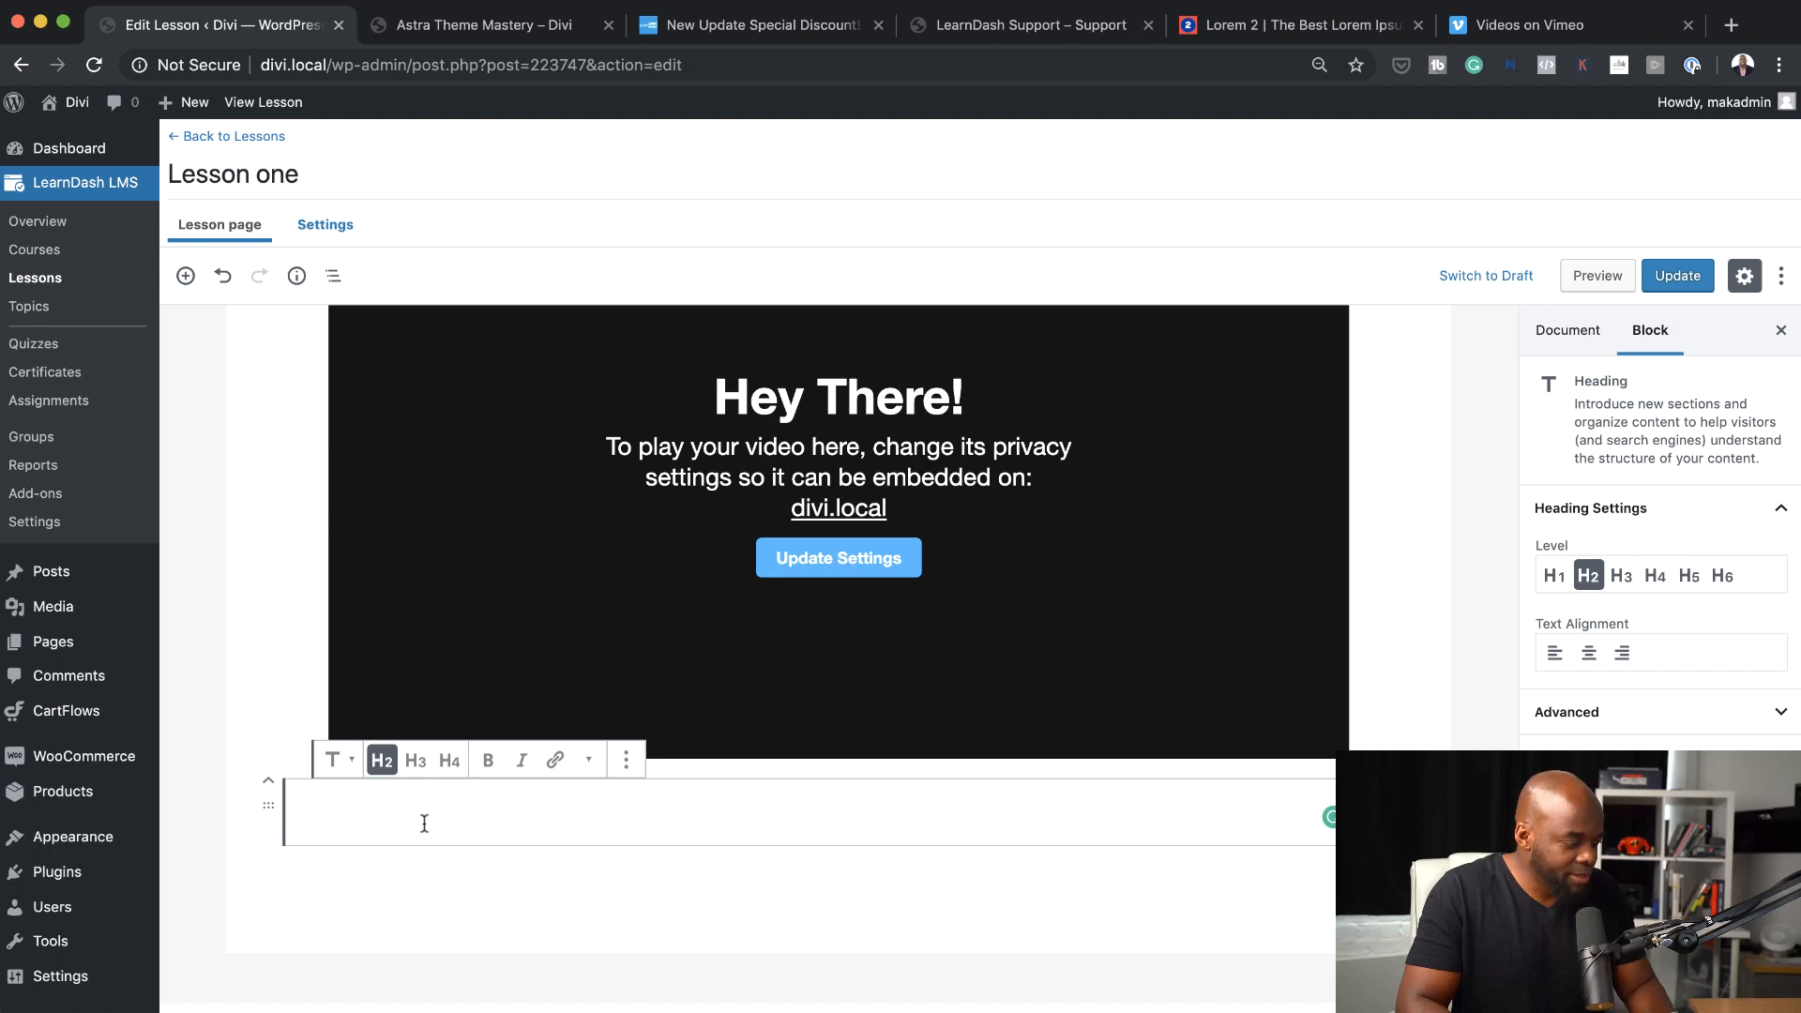
pyautogui.press('super+v')
pyautogui.click(891, 821)
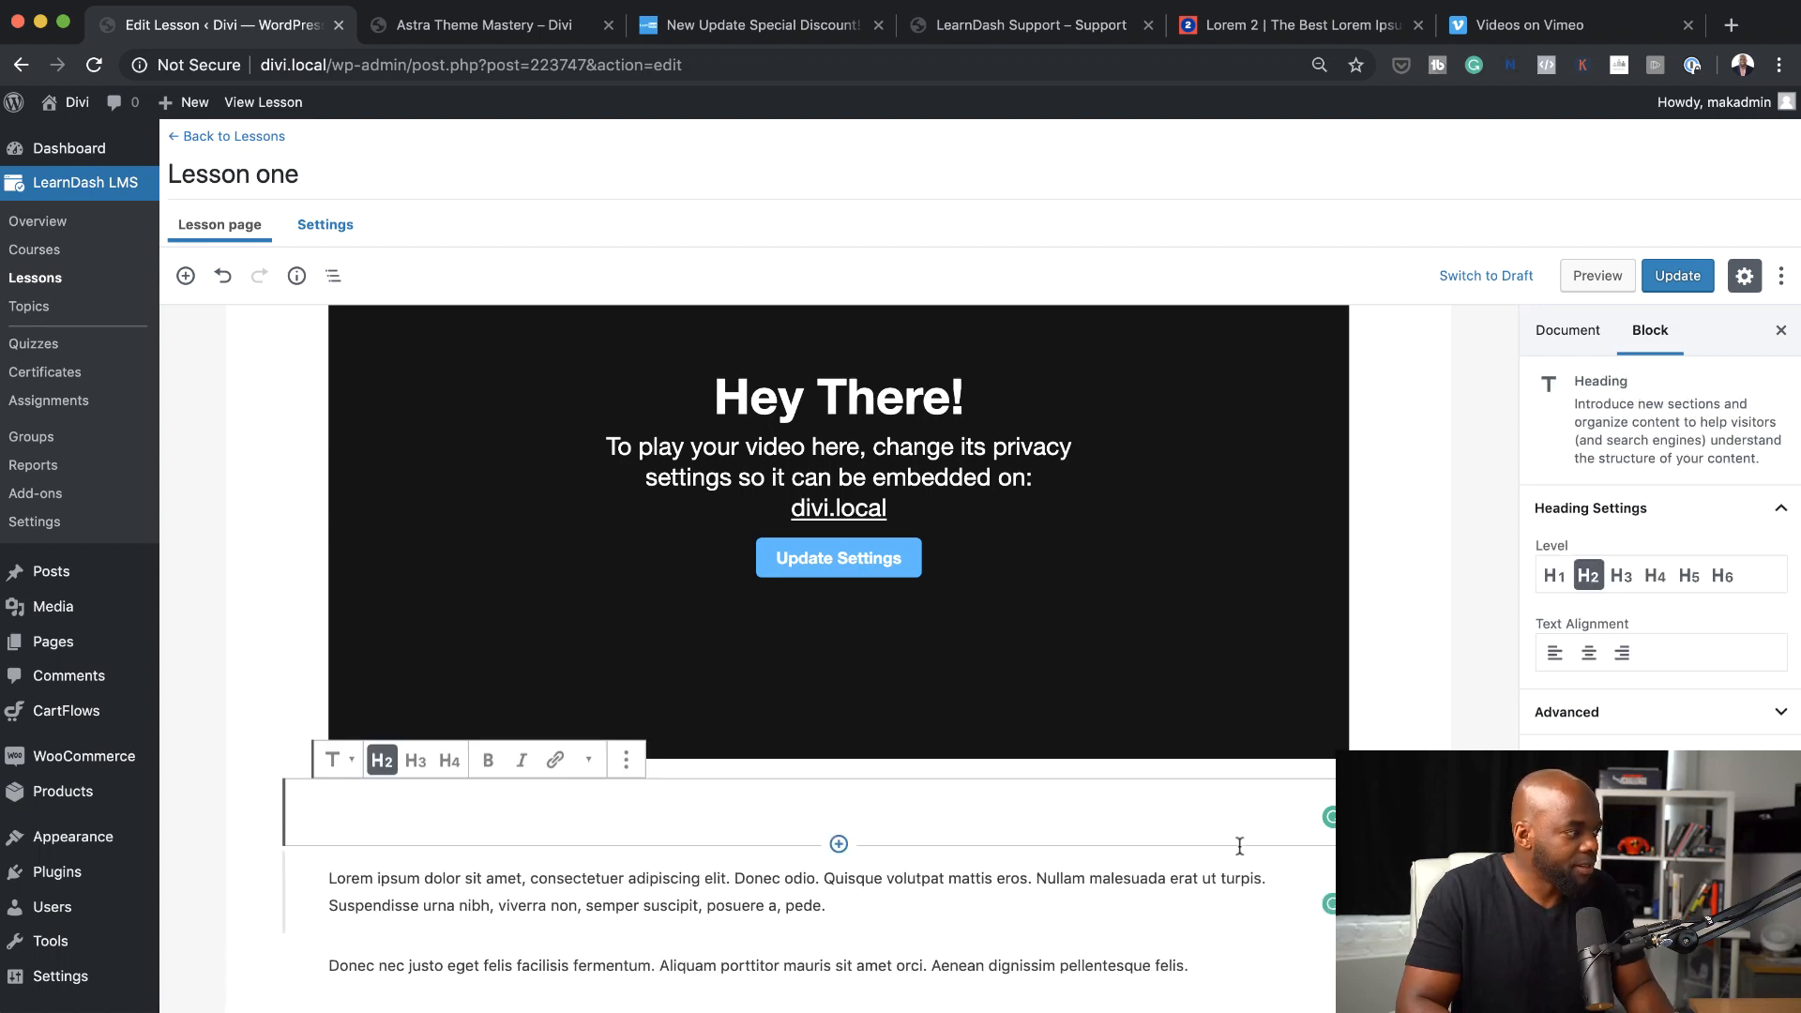
pyautogui.scroll(-2, 1210, 853)
pyautogui.scroll(5, 1198, 841)
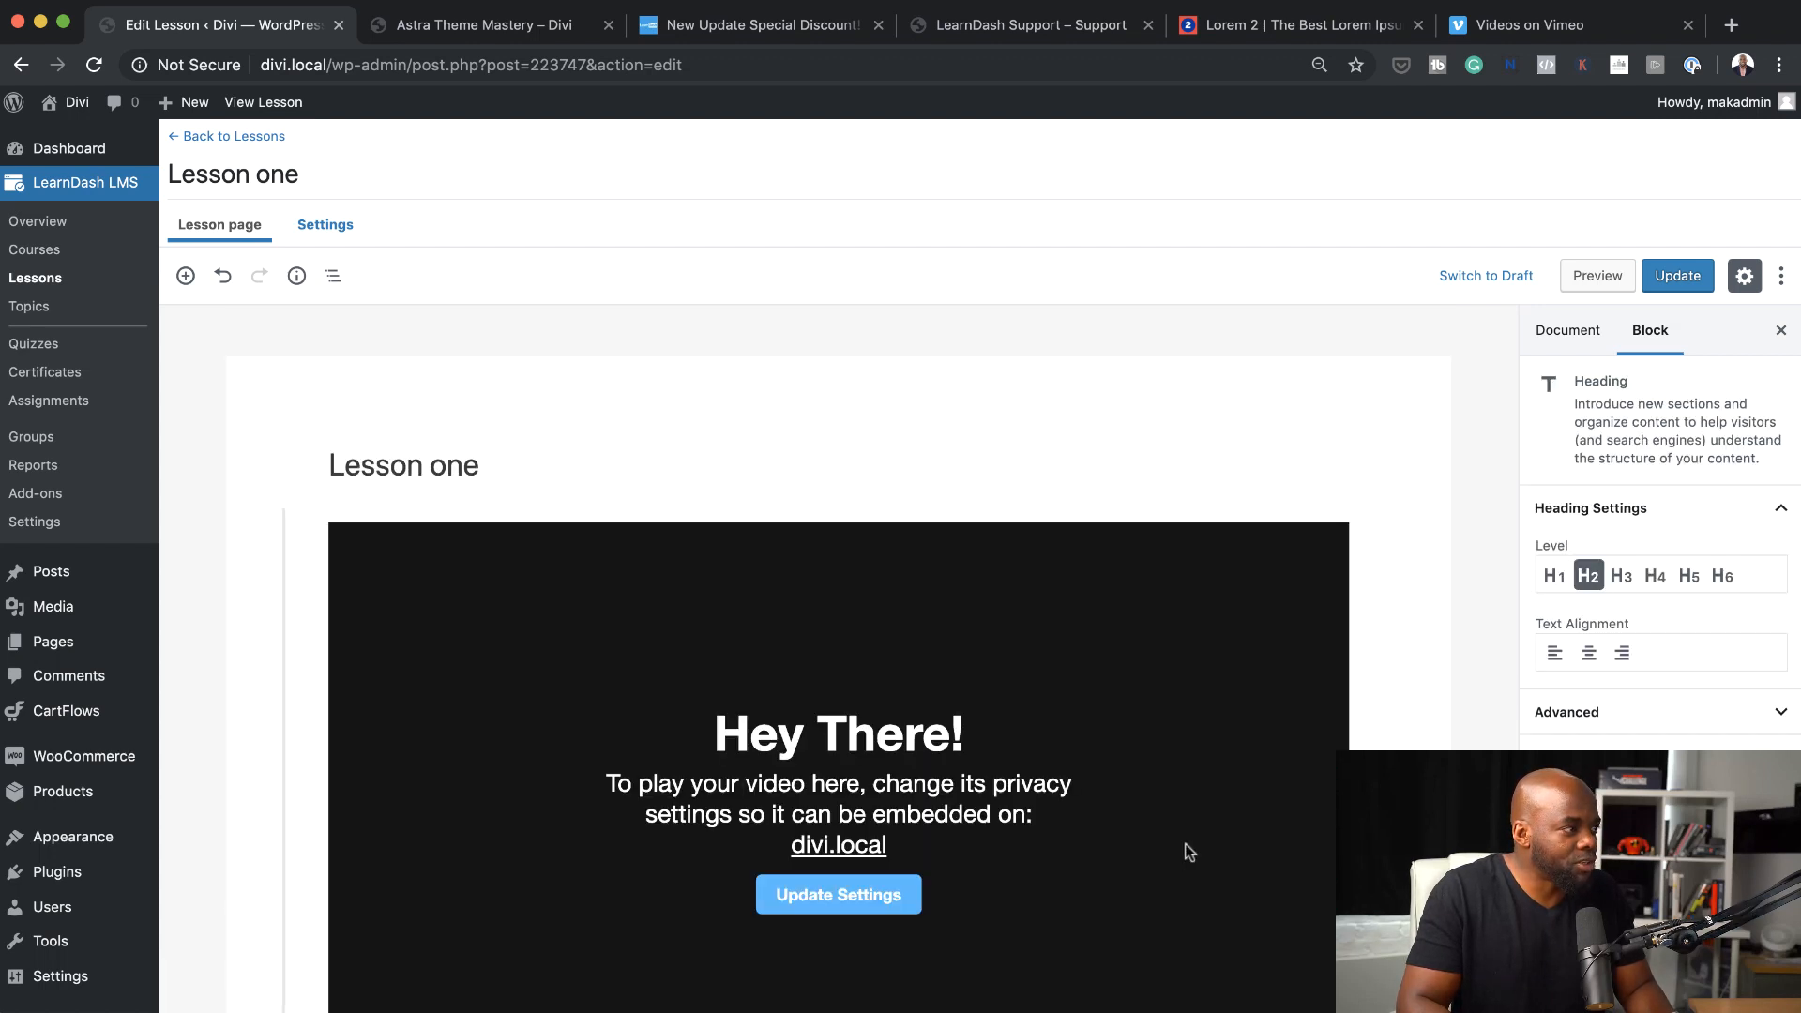
pyautogui.scroll(-4, 1185, 843)
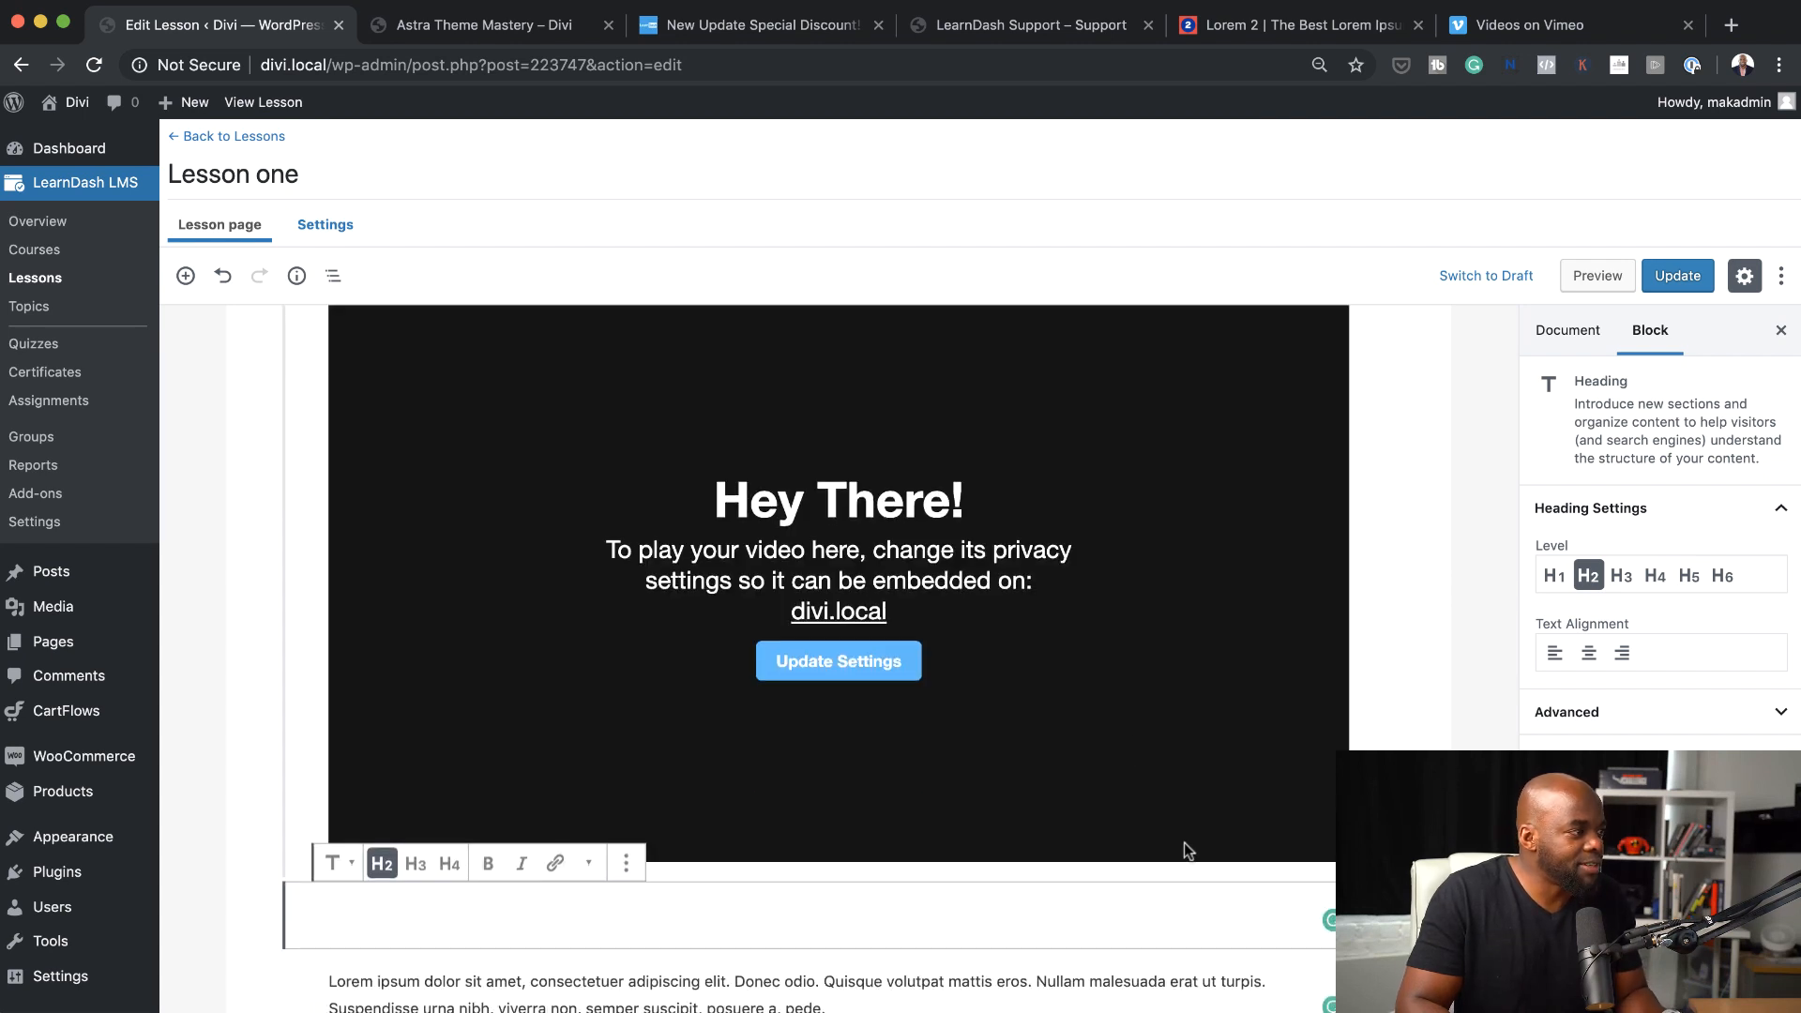
# Switch to Vimeo, open the staff pick "Two Dollars (Deux Dollars)" from the home feed and copy its page address
pyautogui.click(1503, 26)
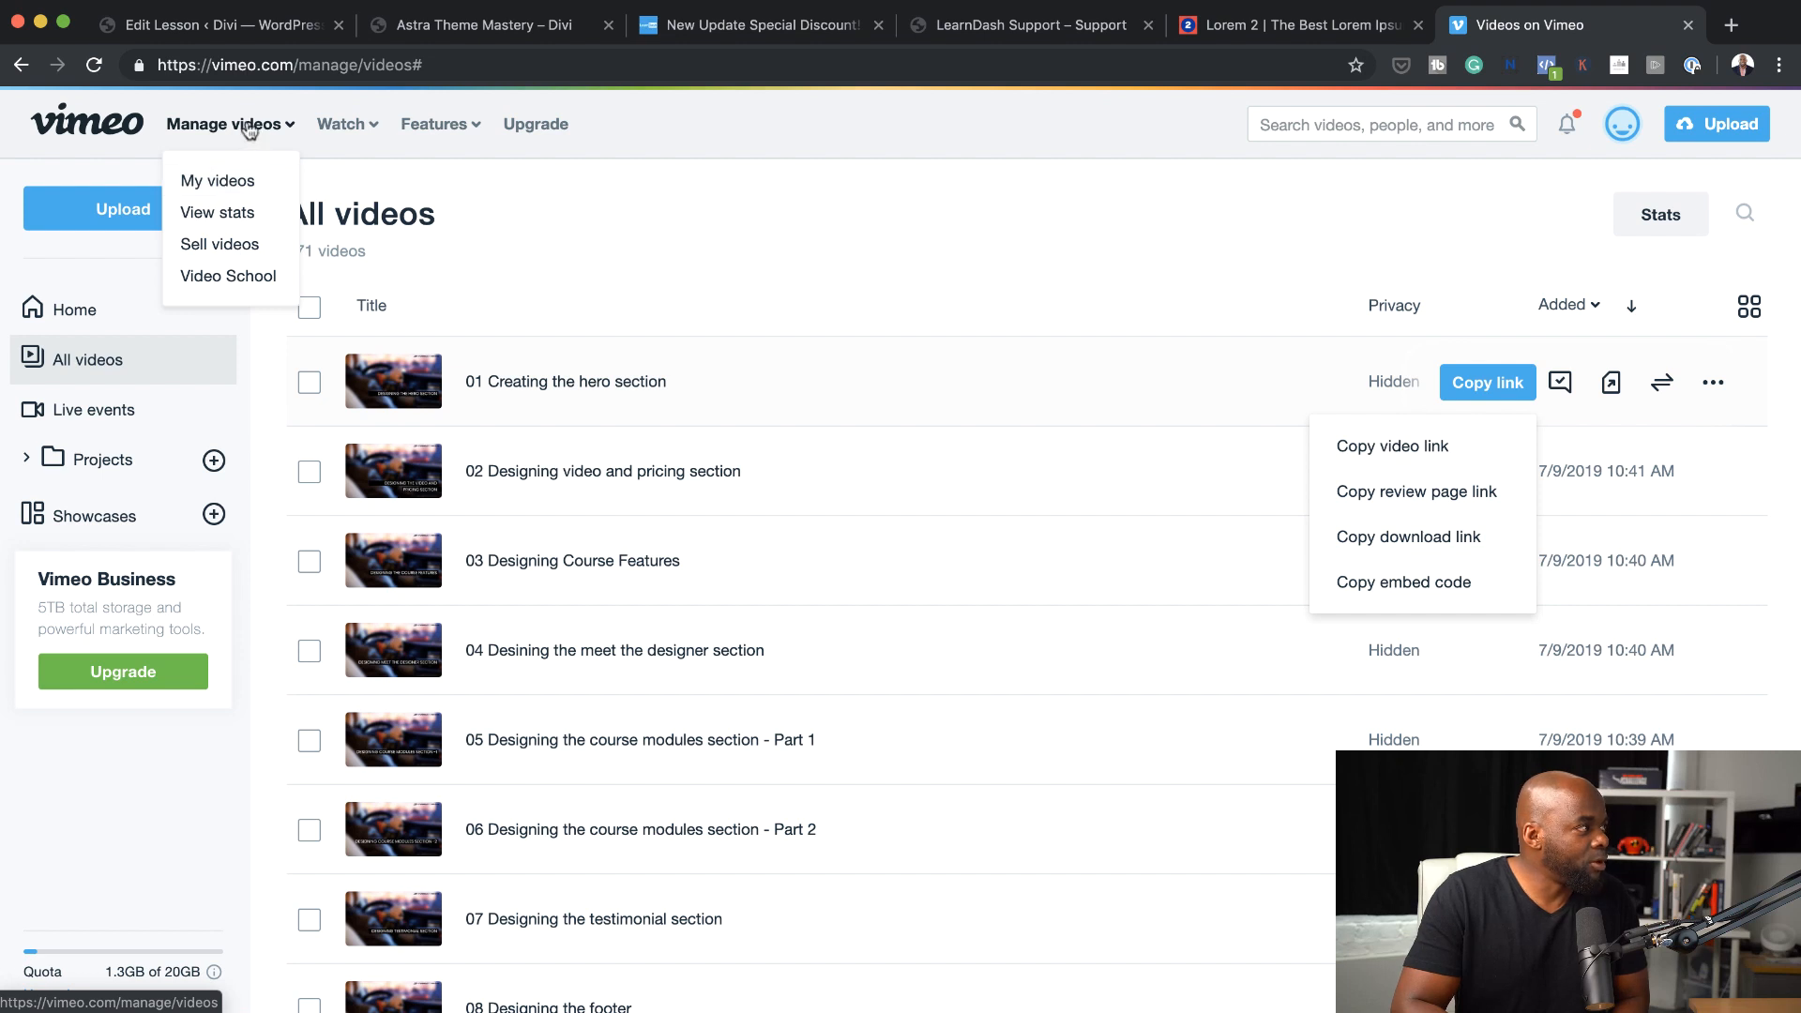
pyautogui.click(99, 131)
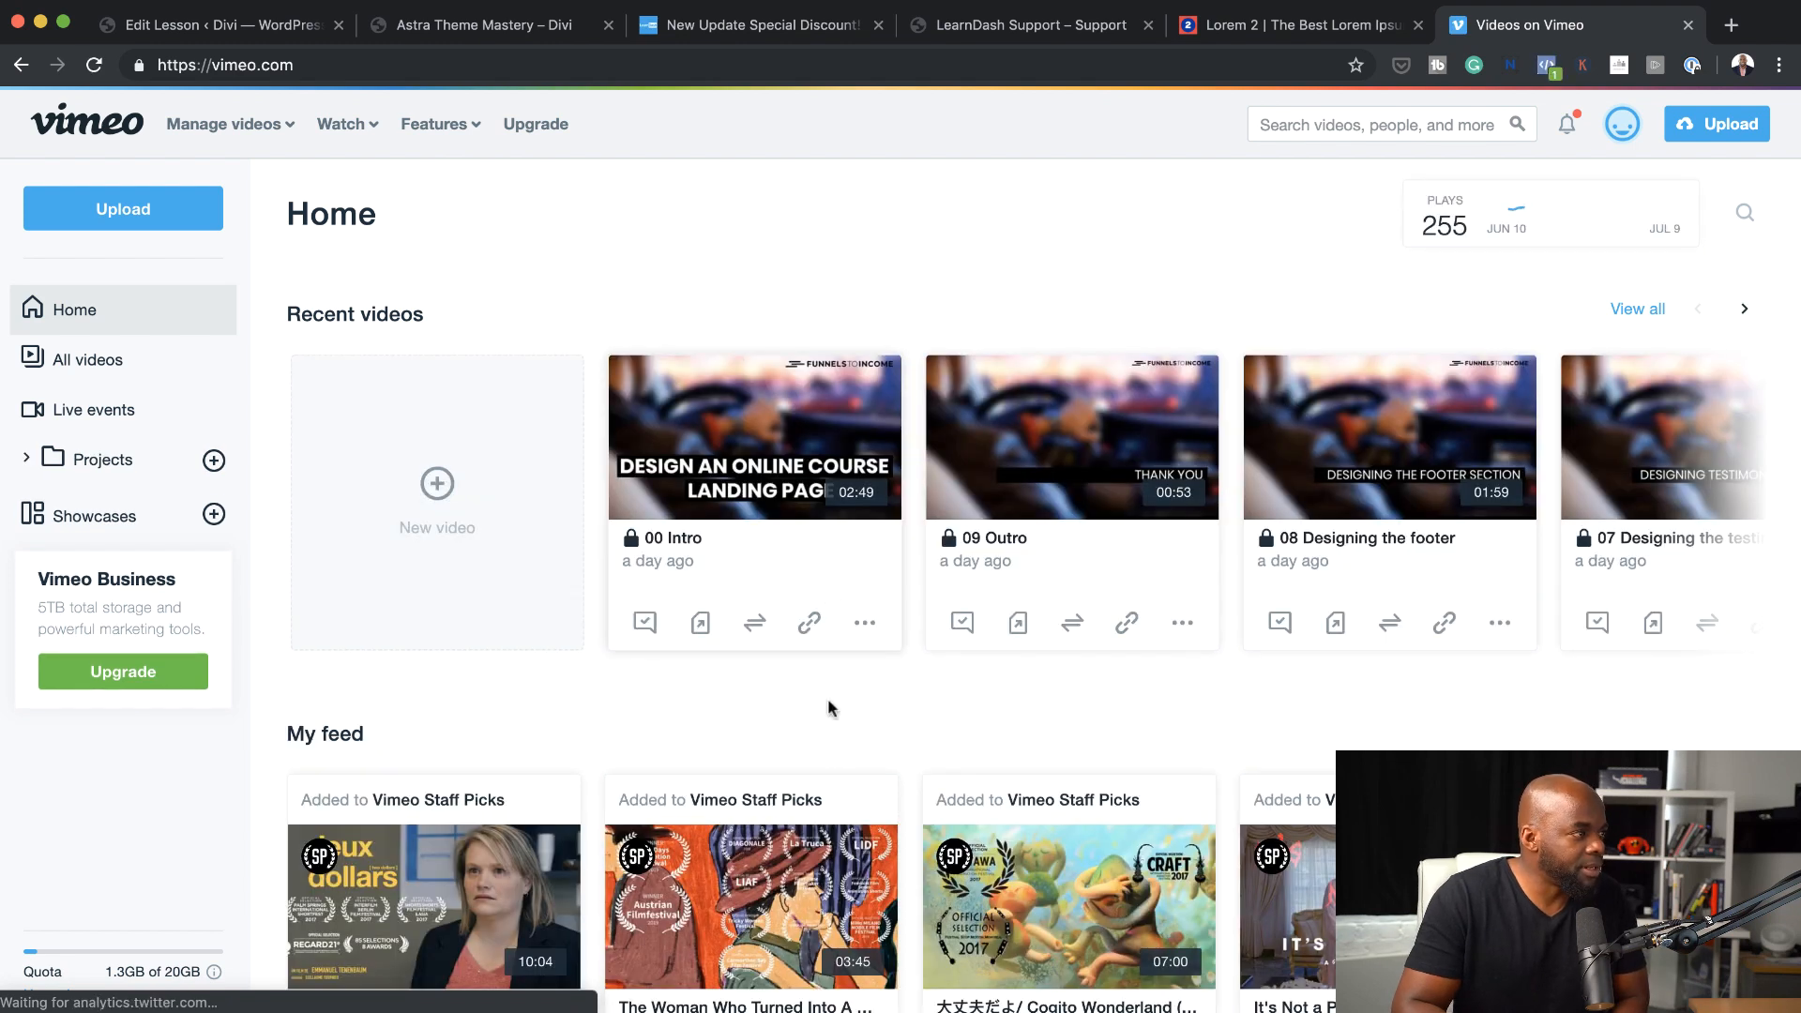
pyautogui.scroll(-2, 830, 708)
pyautogui.click(540, 758)
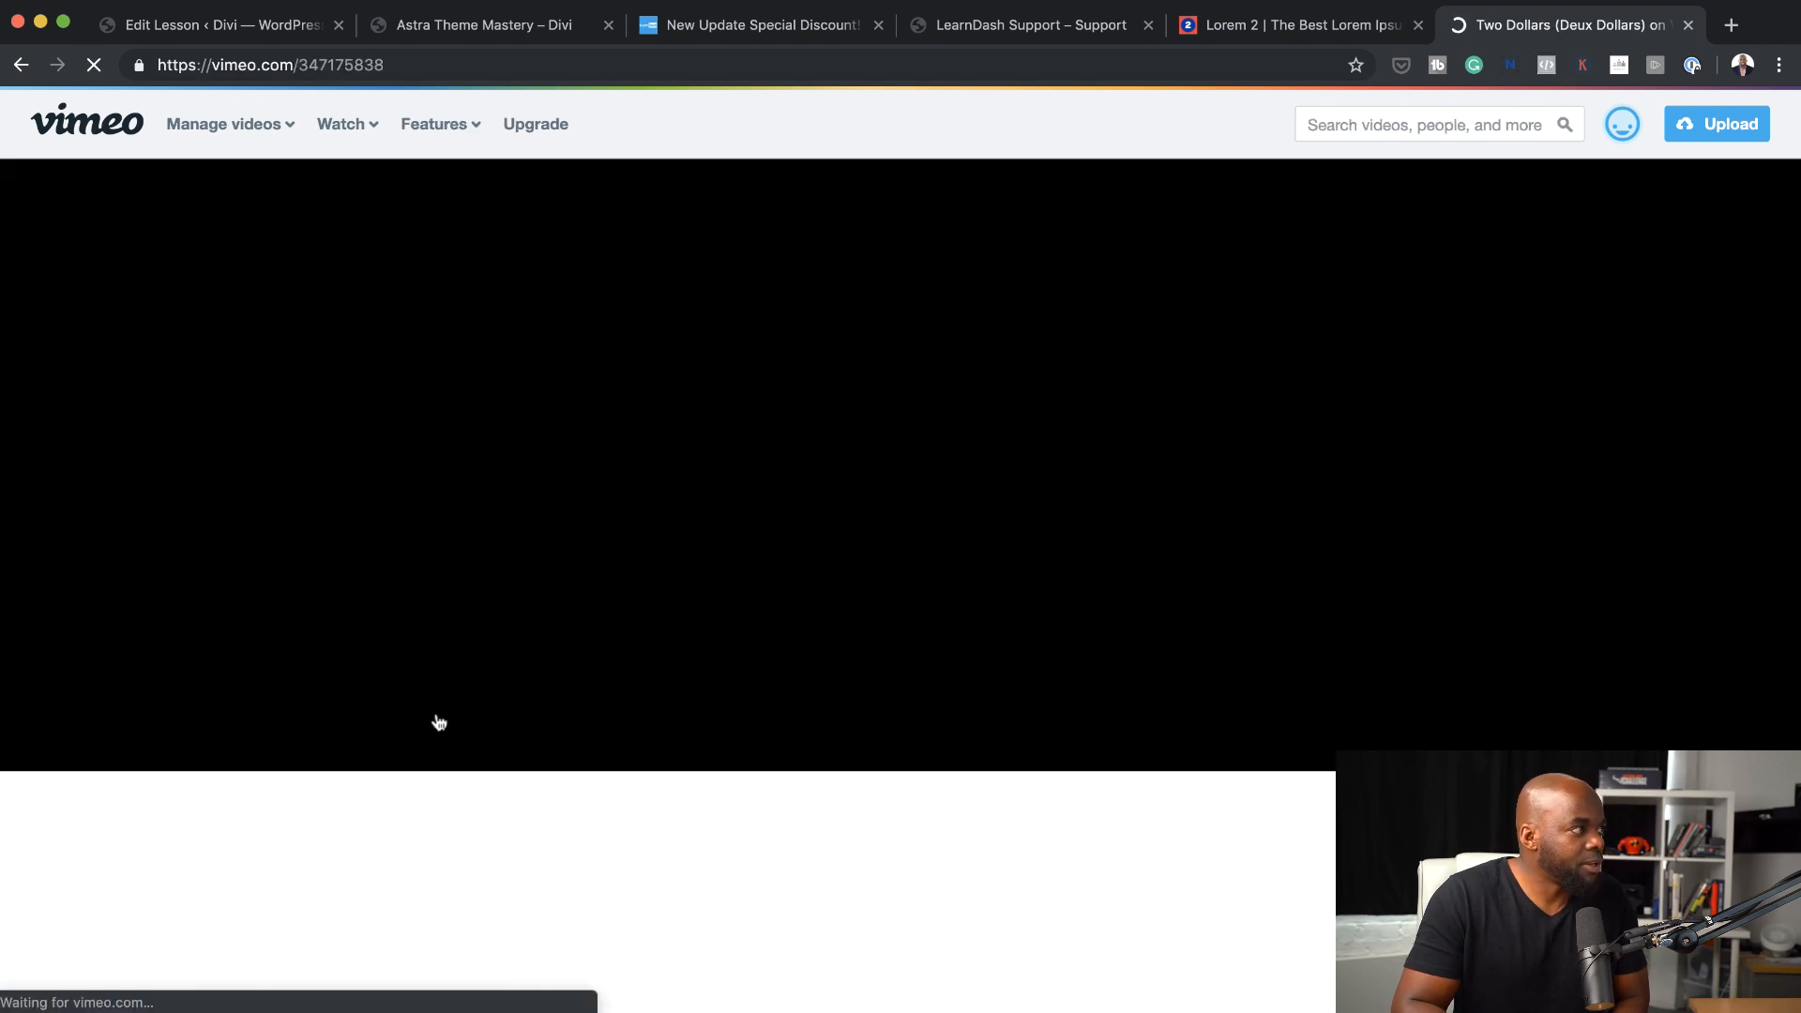
pyautogui.click(463, 62)
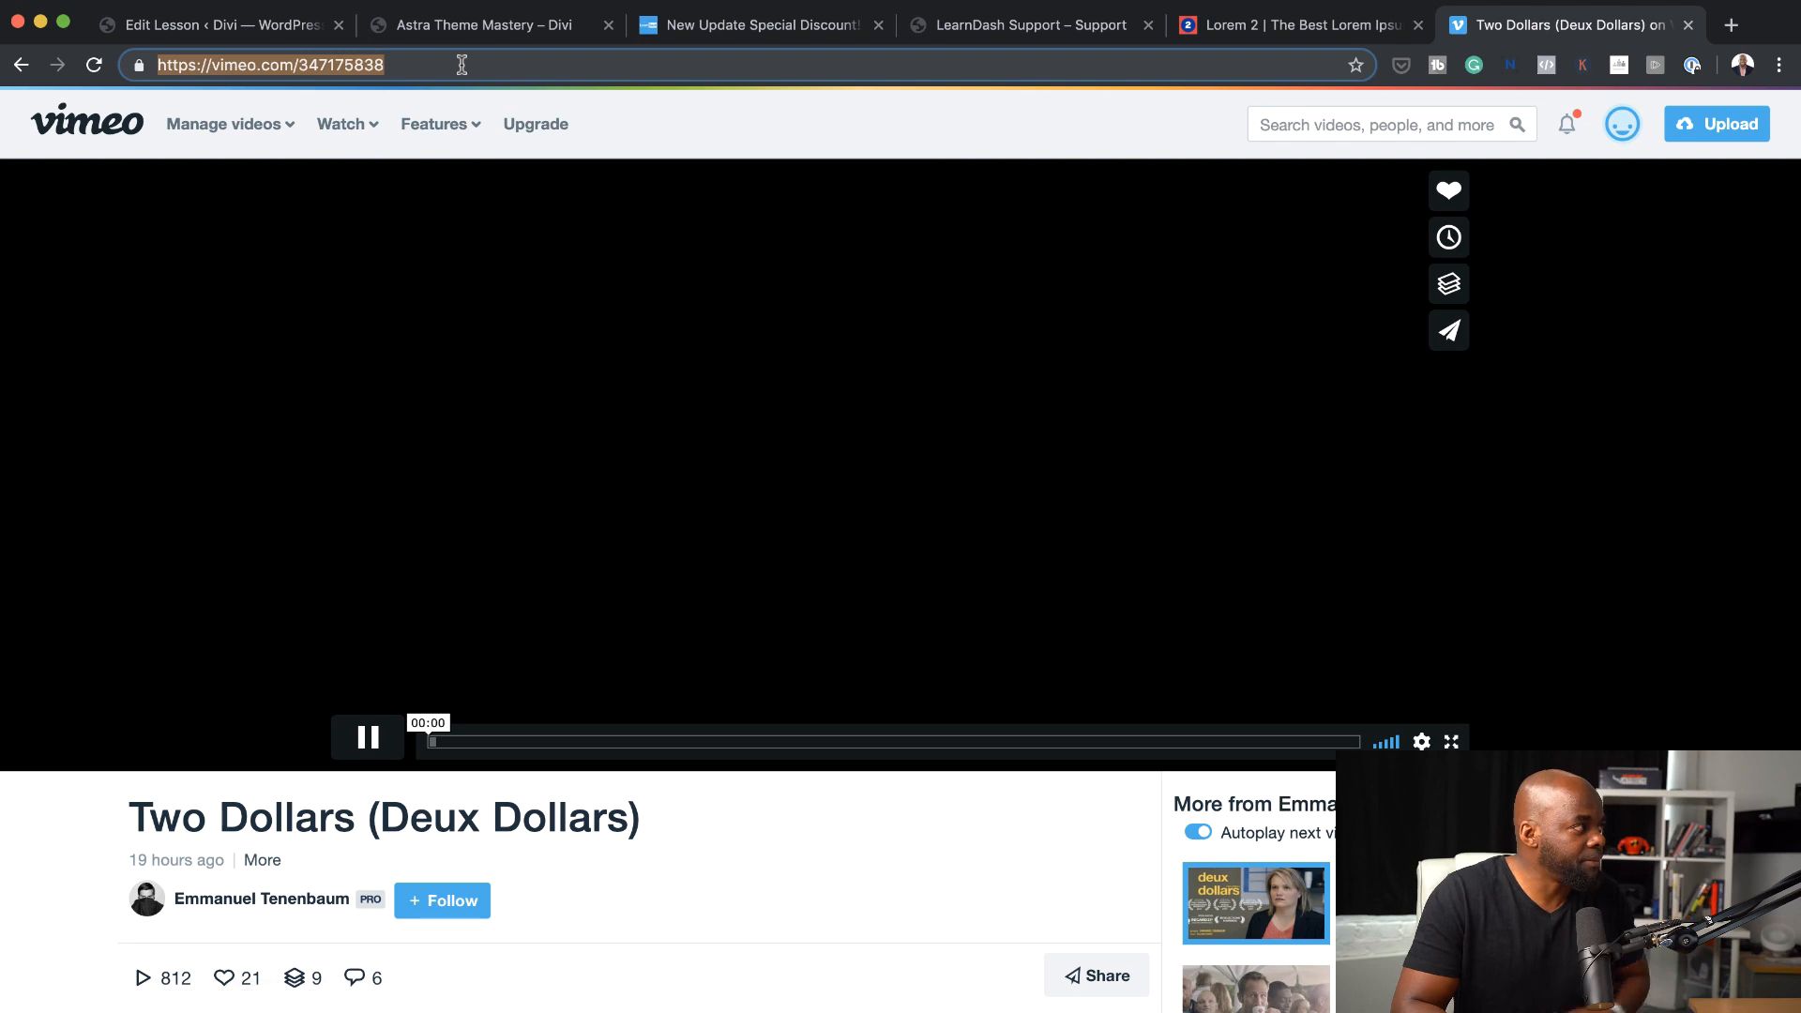
# Return to Lesson one and replace its blocked Vimeo embed with the copied "Two Dollars (Deux Dollars)" video above the text
pyautogui.hotkey('ctrl', 'Tab')
pyautogui.scroll(5, 1217, 510)
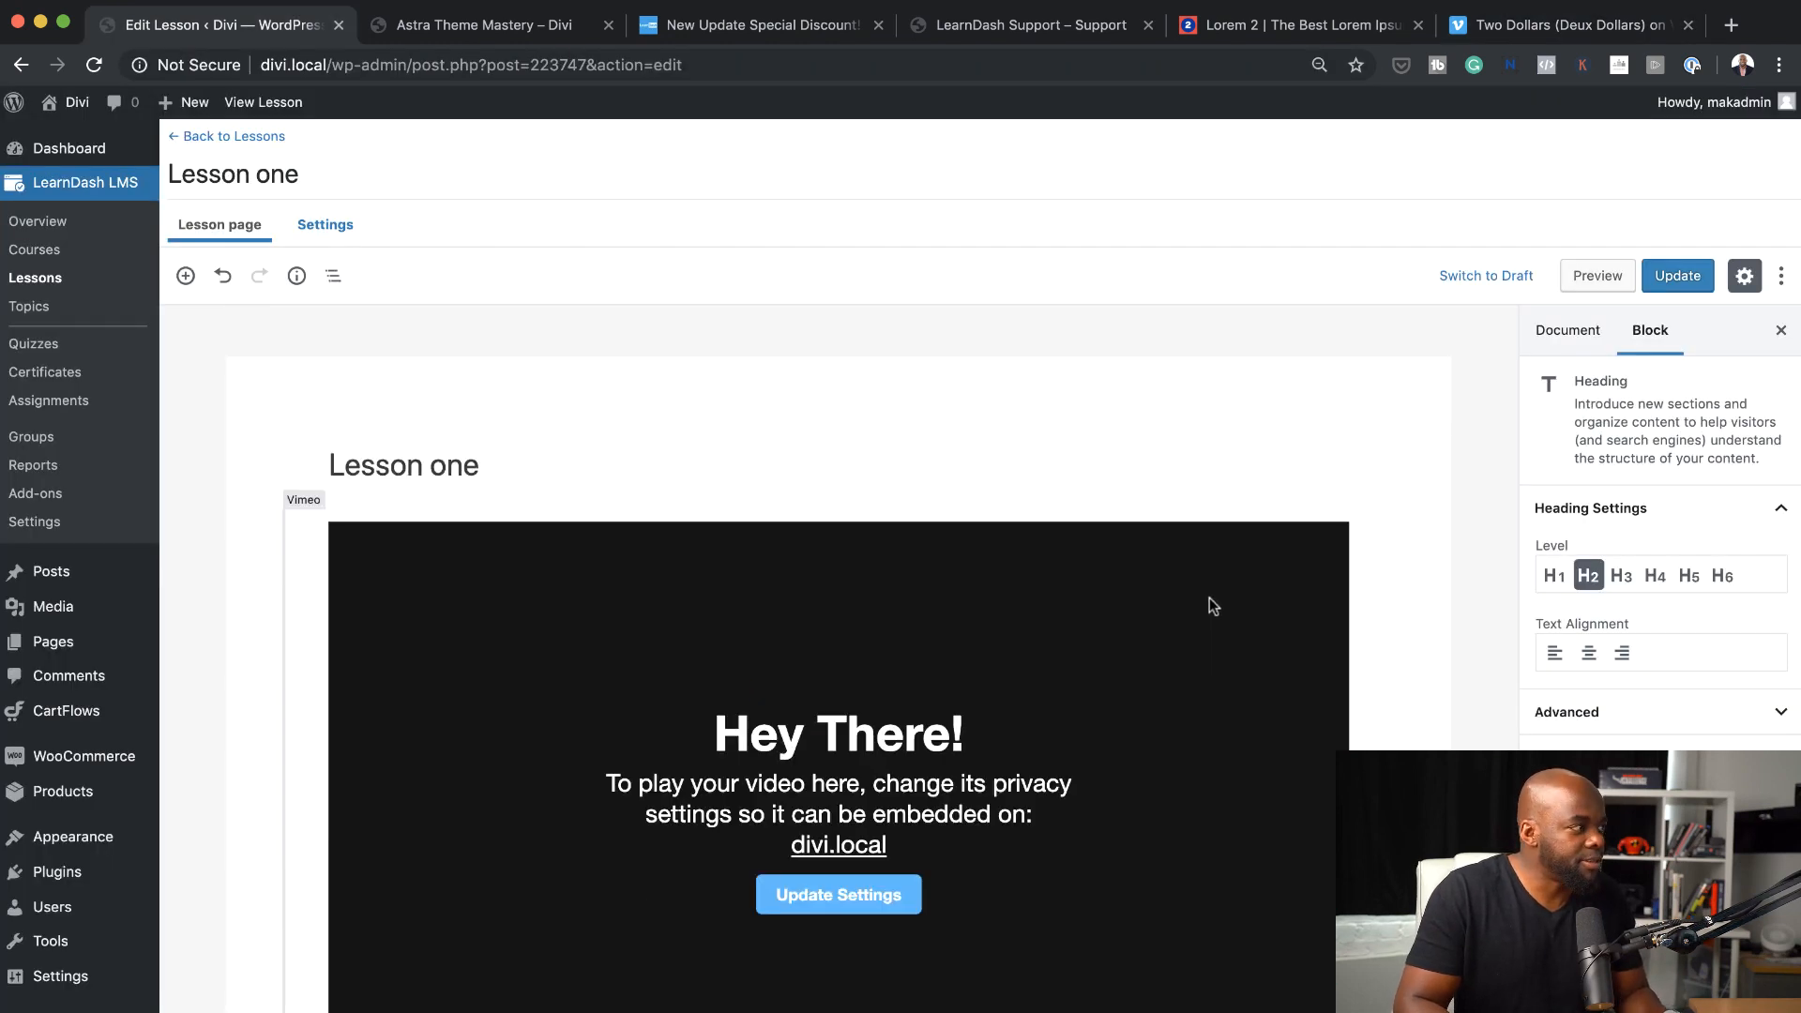
pyautogui.click(1216, 602)
pyautogui.scroll(-1, 1227, 600)
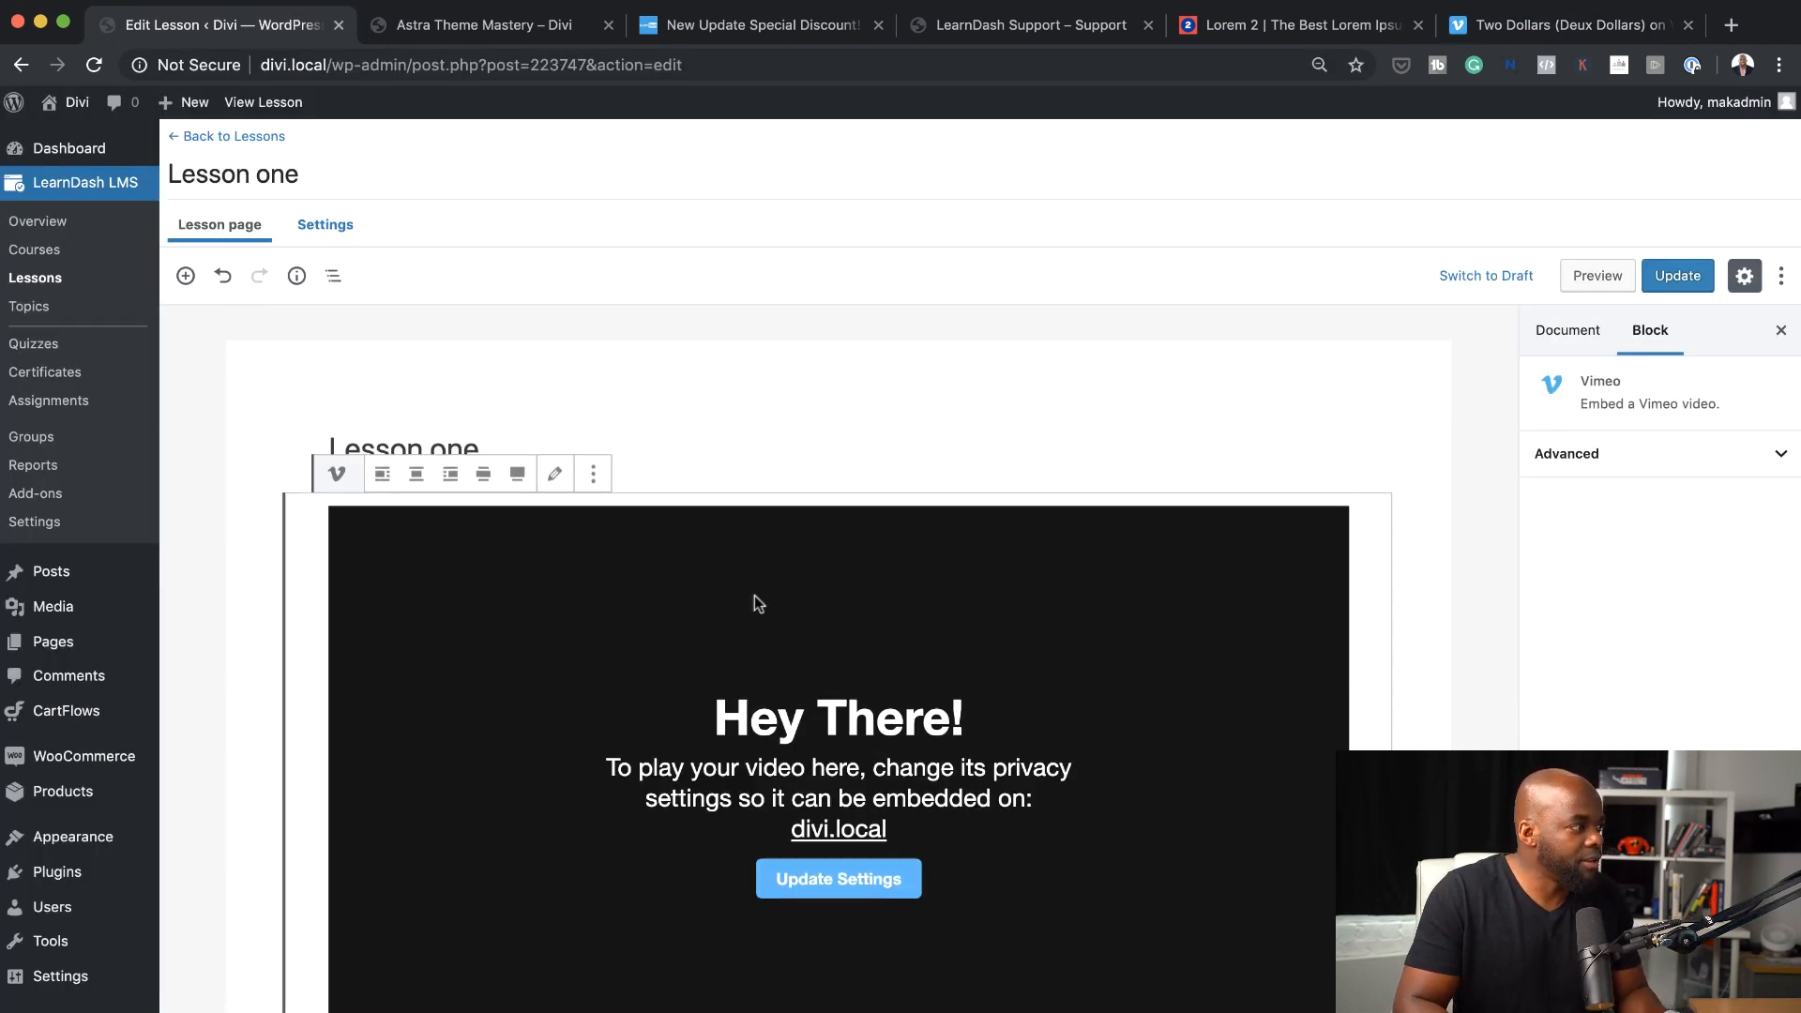
pyautogui.press('super+v')
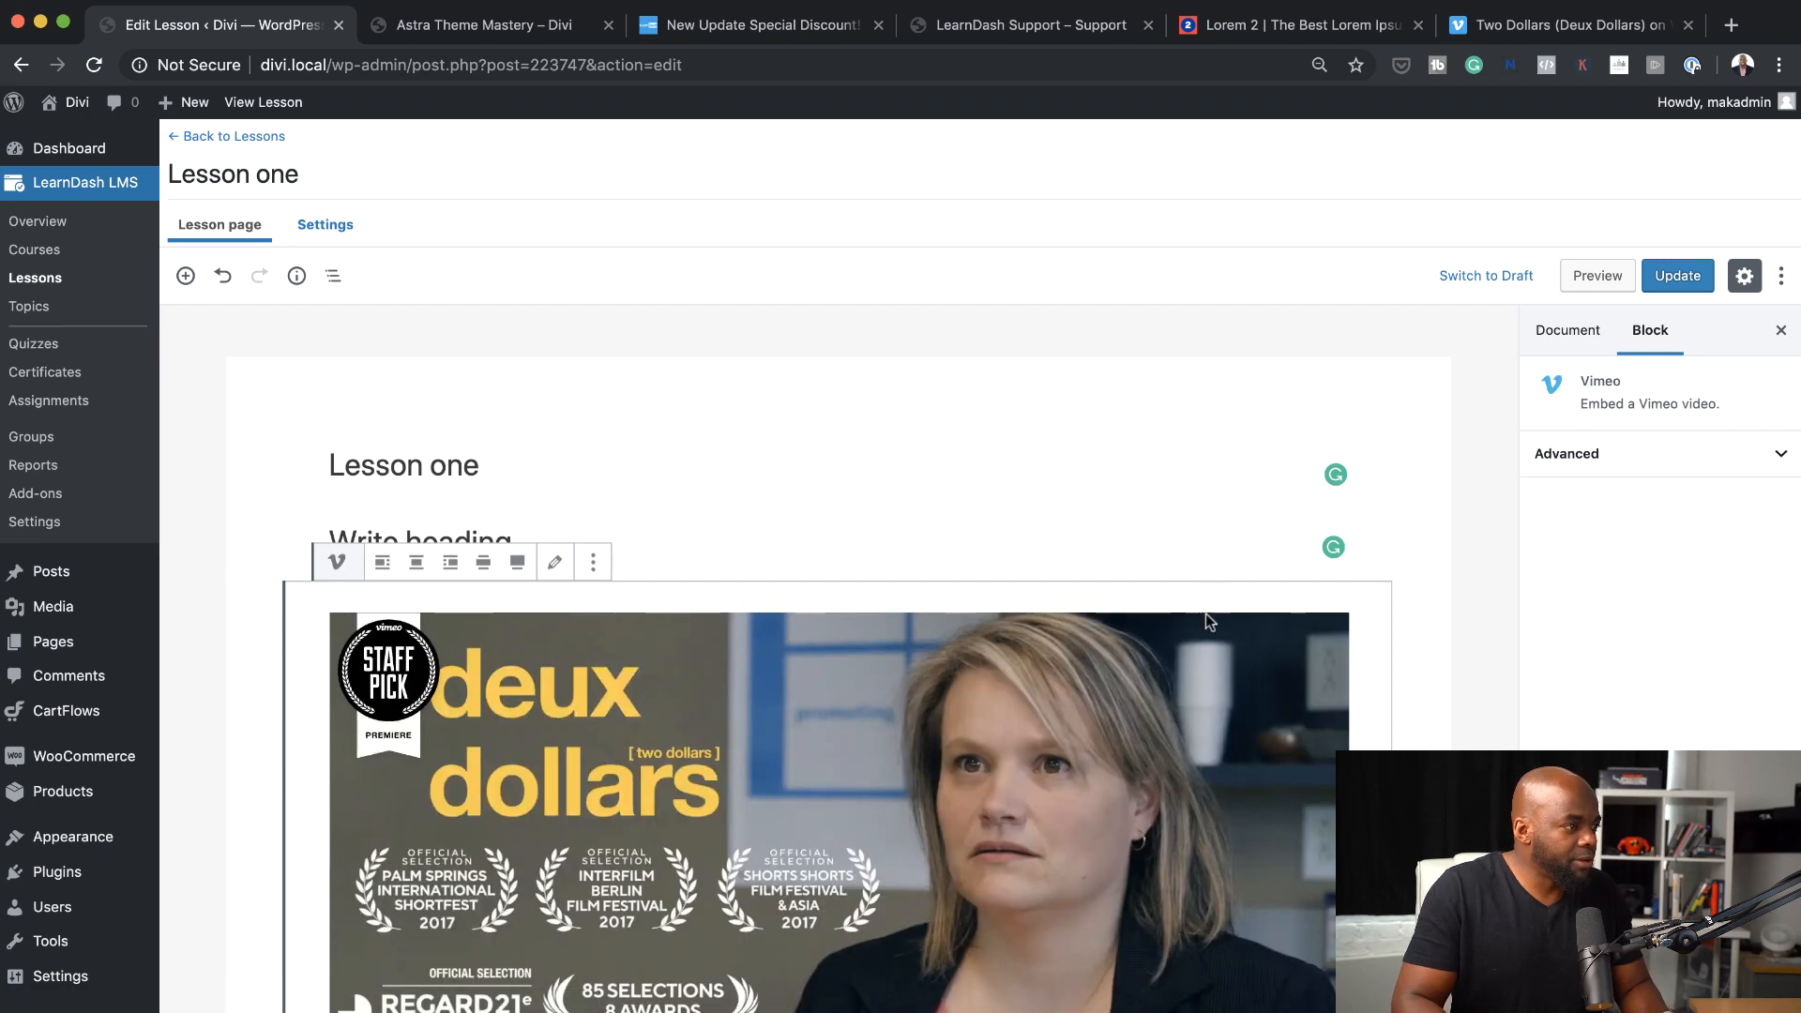
pyautogui.scroll(-4, 1207, 623)
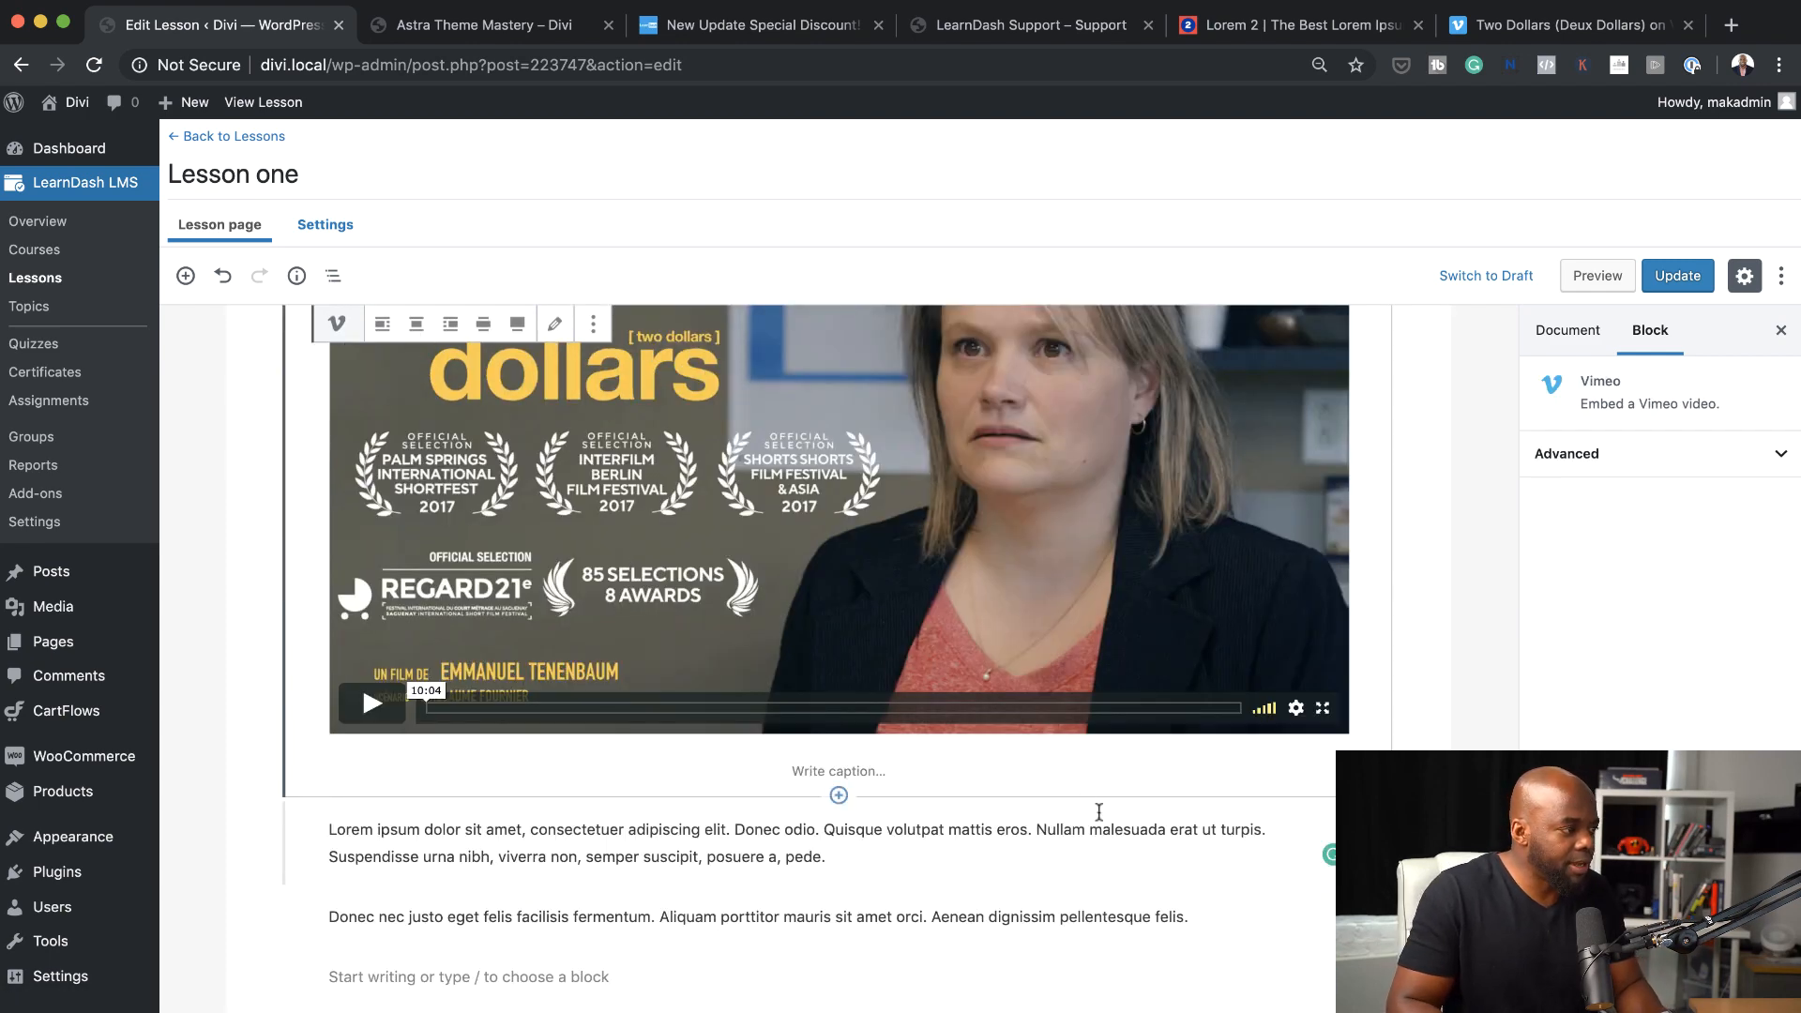
pyautogui.scroll(3, 1270, 846)
pyautogui.scroll(1, 1271, 846)
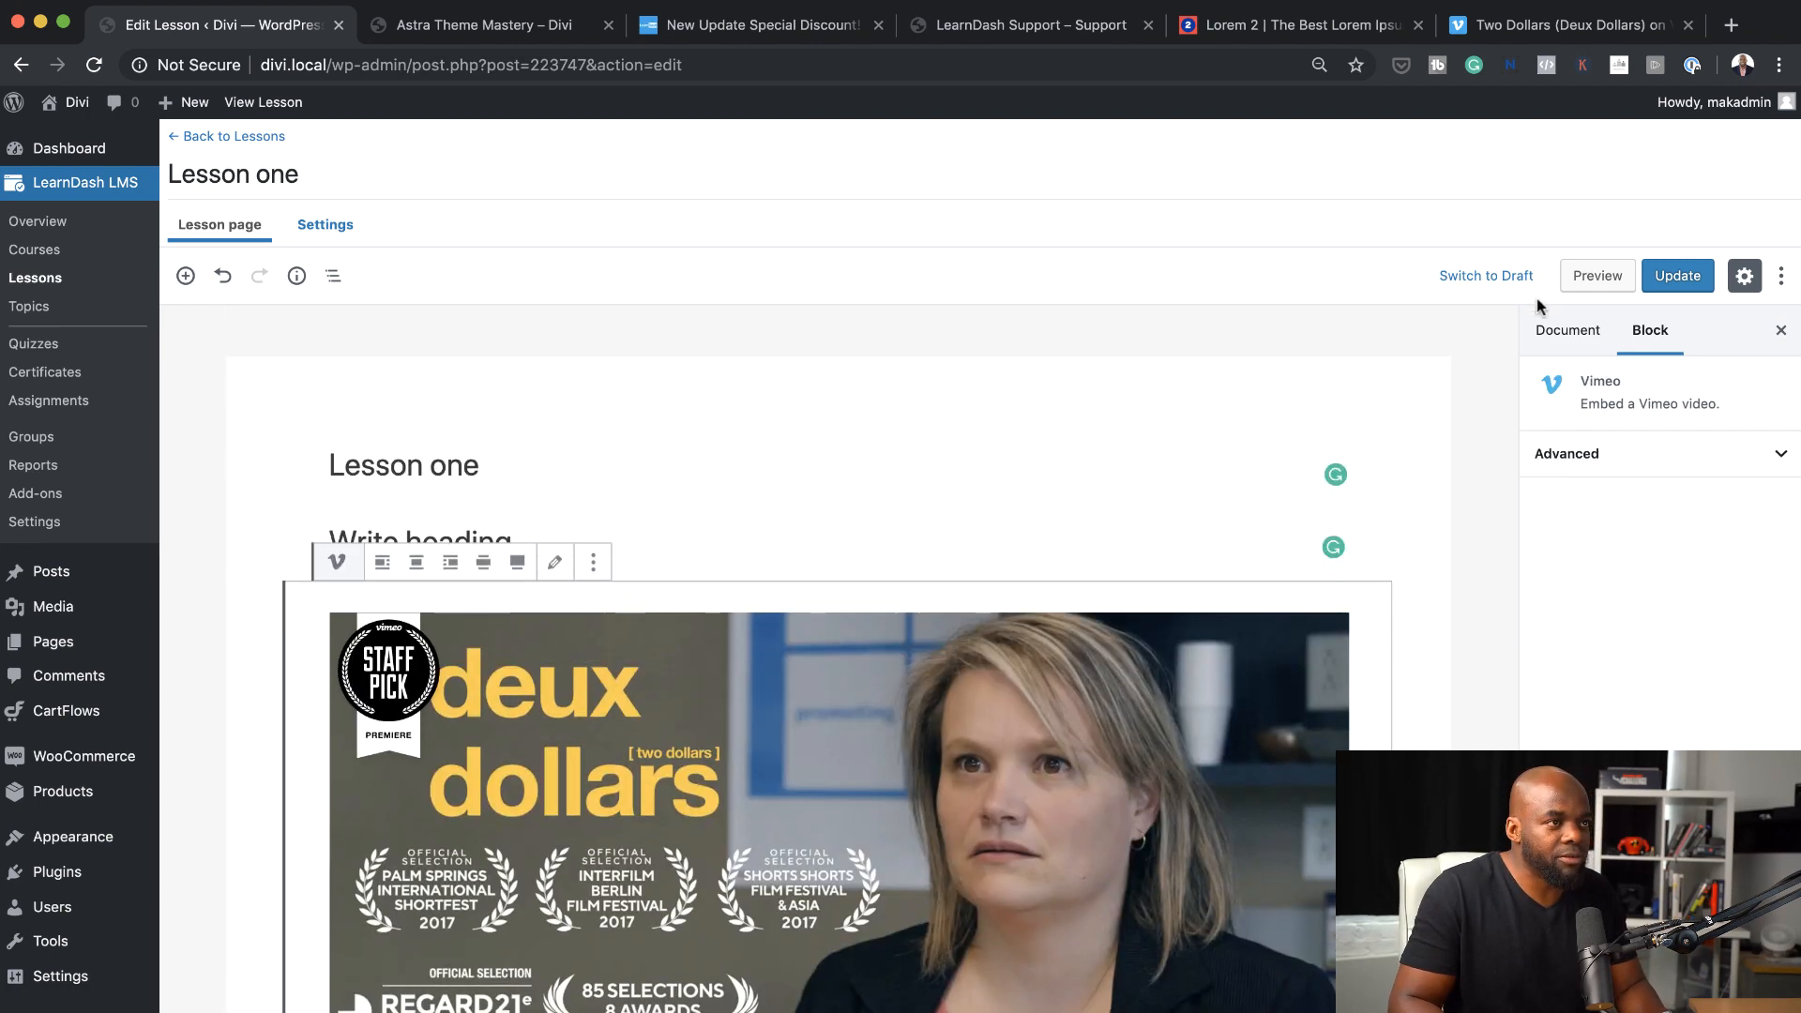
# Update Lesson one and preview its published page with the video and paragraphs
pyautogui.click(1664, 277)
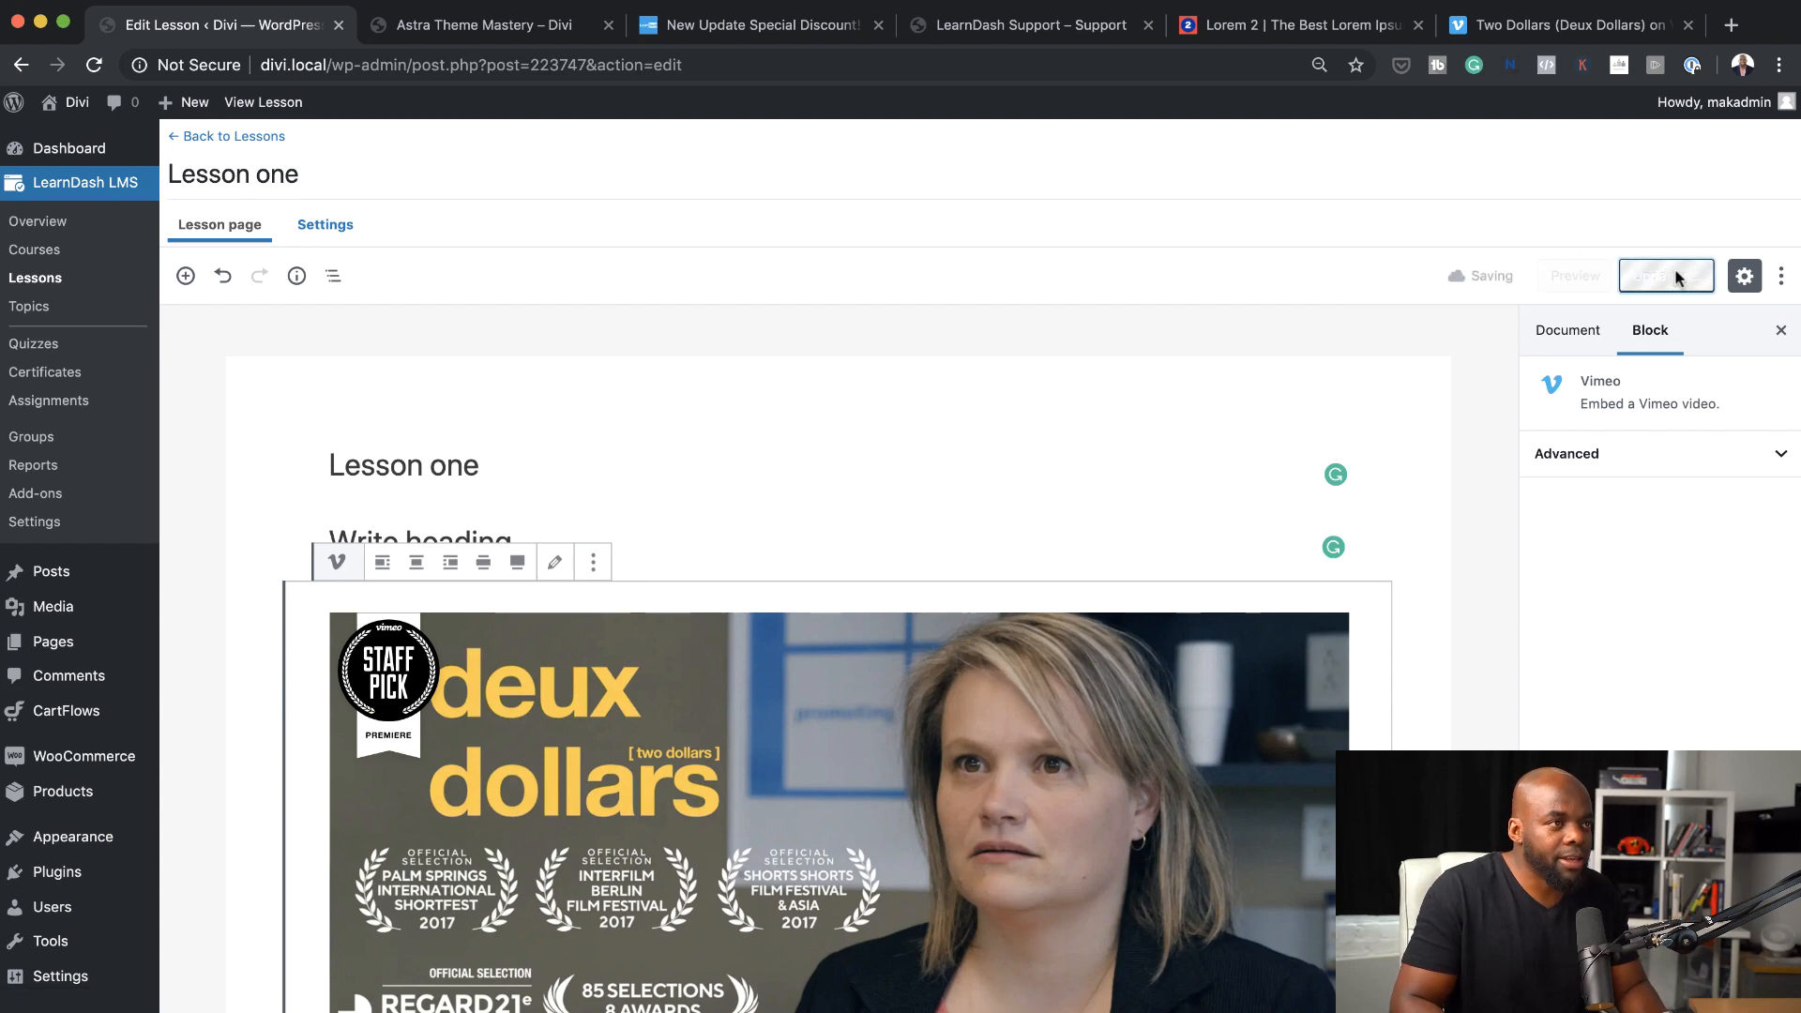
pyautogui.click(1599, 276)
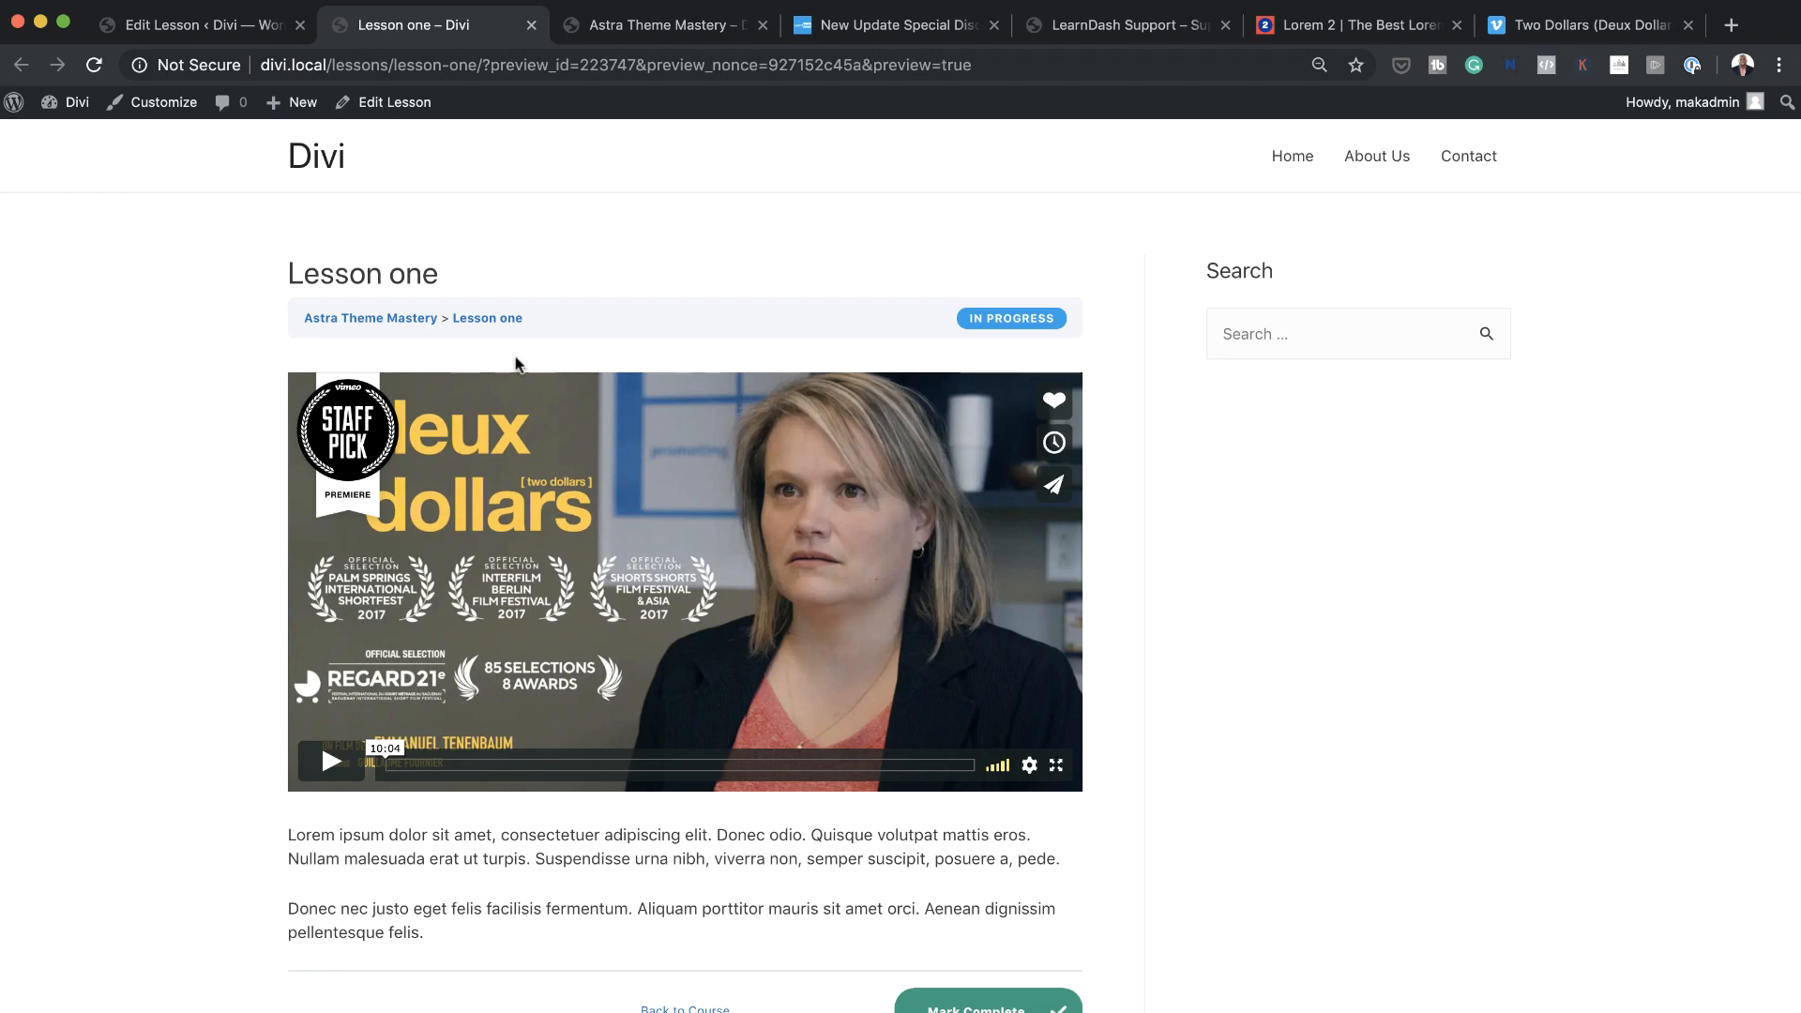
pyautogui.scroll(-5, 593, 685)
pyautogui.scroll(5, 1056, 793)
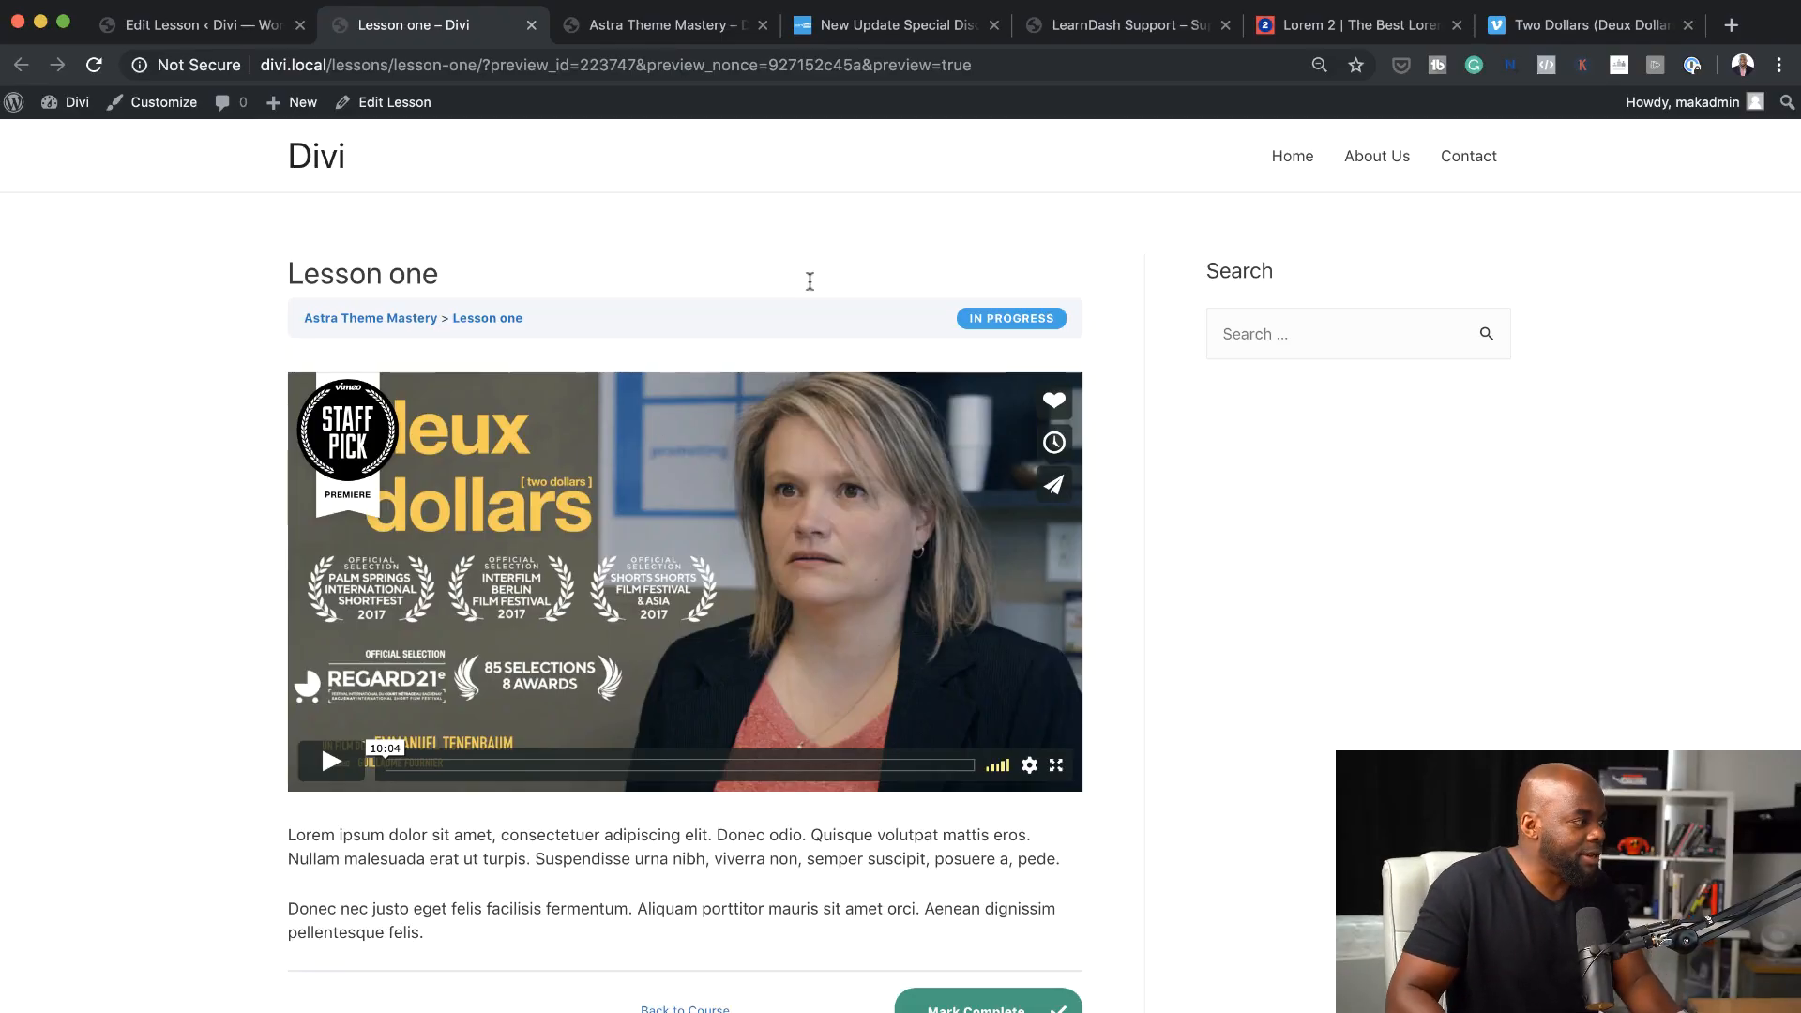
# Return to the Astra Theme Mastery course builder and open Lesson two for editing beside the course tab
pyautogui.click(261, 32)
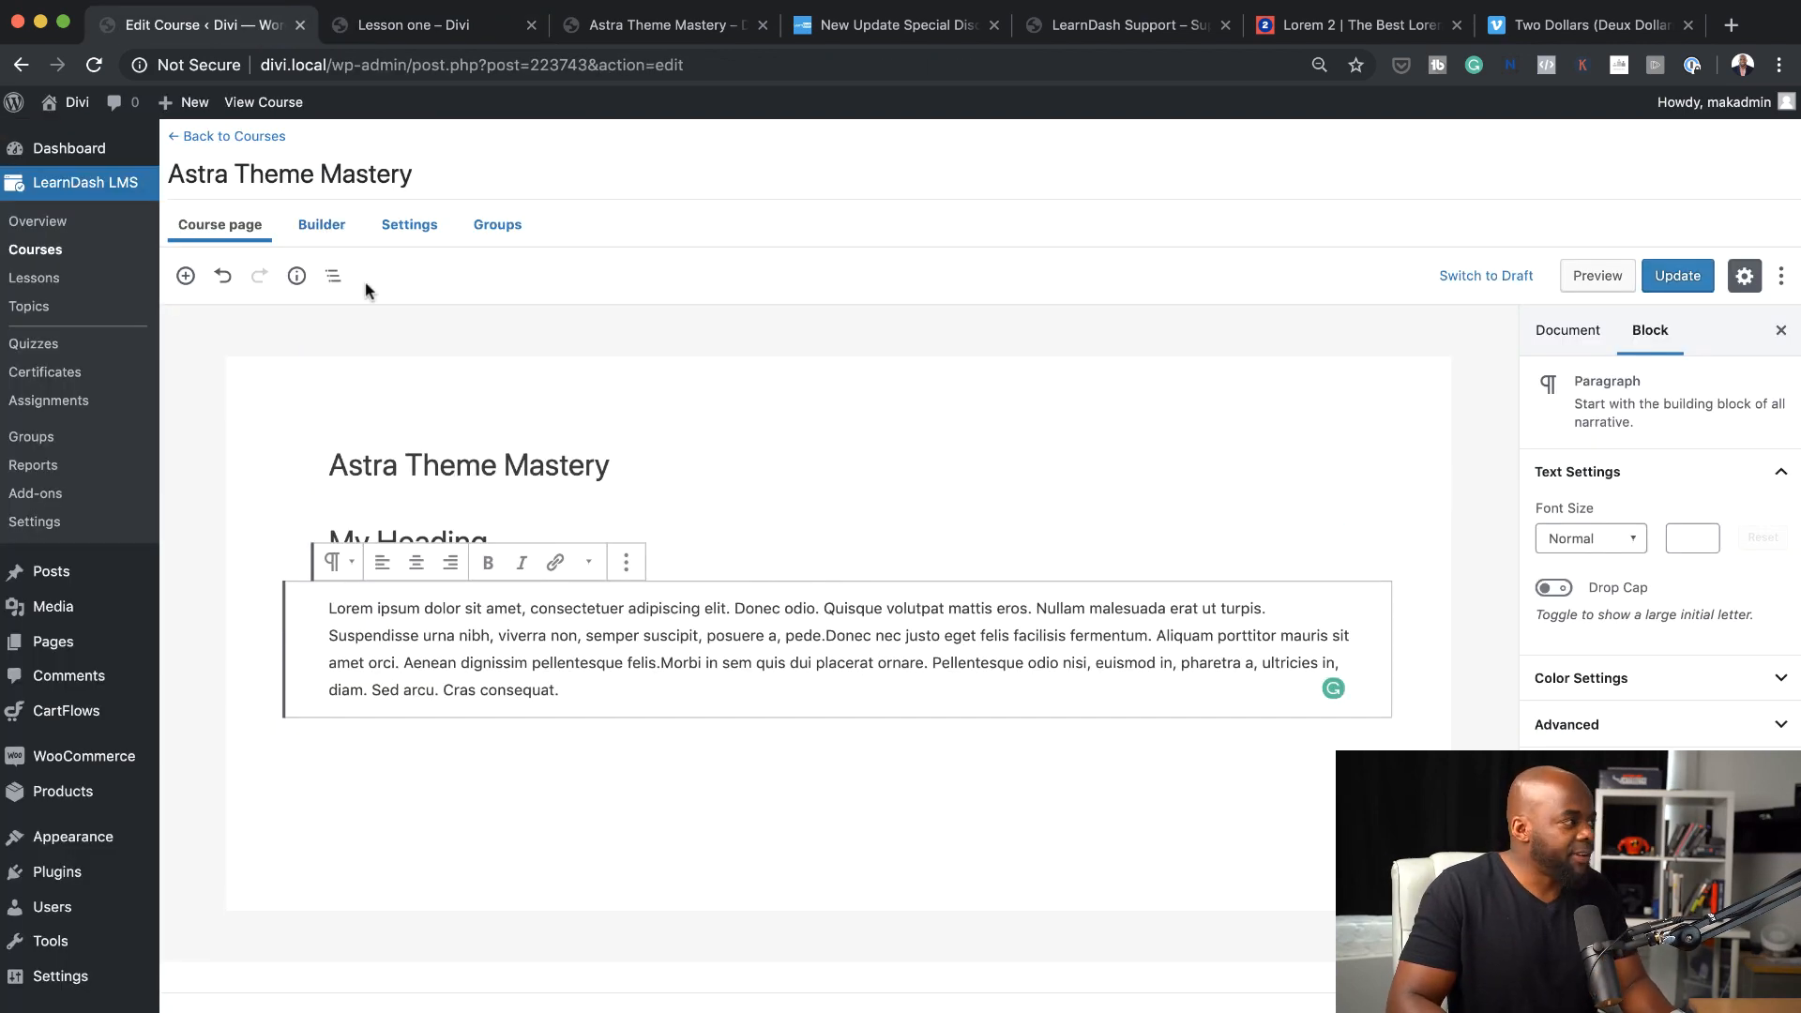
pyautogui.click(327, 227)
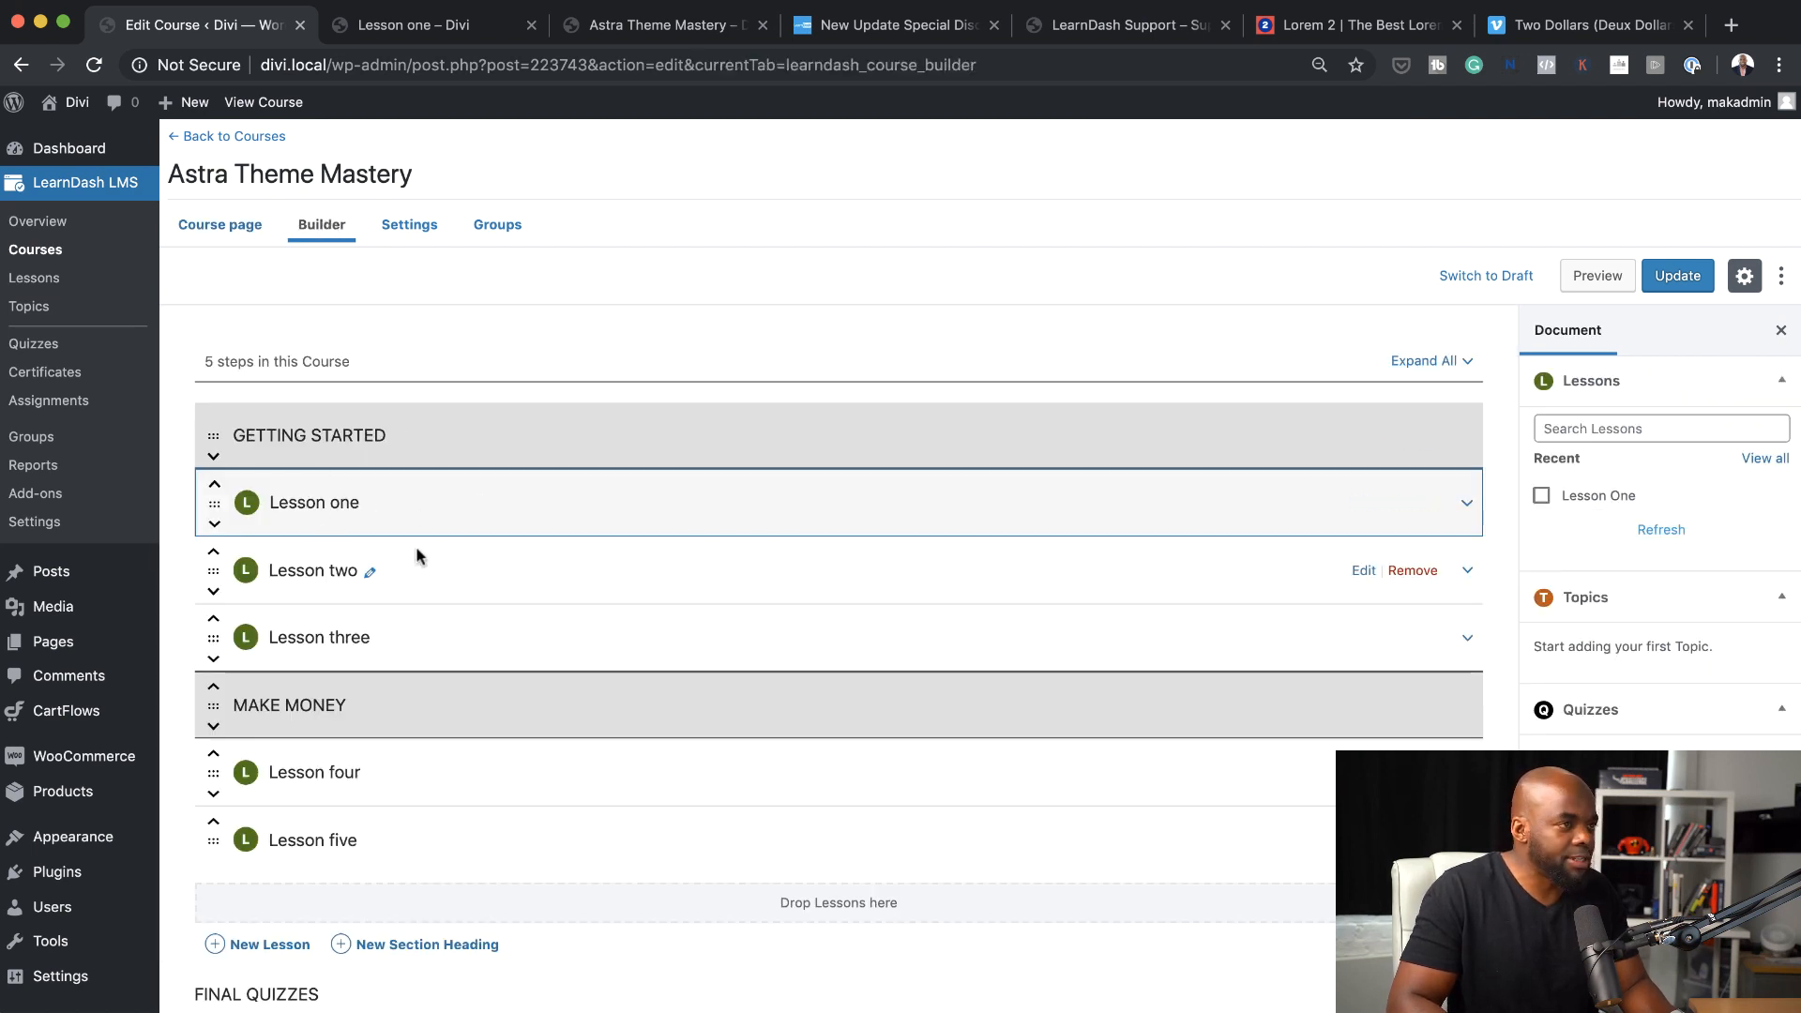
pyautogui.keyDown('super'); pyautogui.click(1365, 572); pyautogui.keyUp('super')
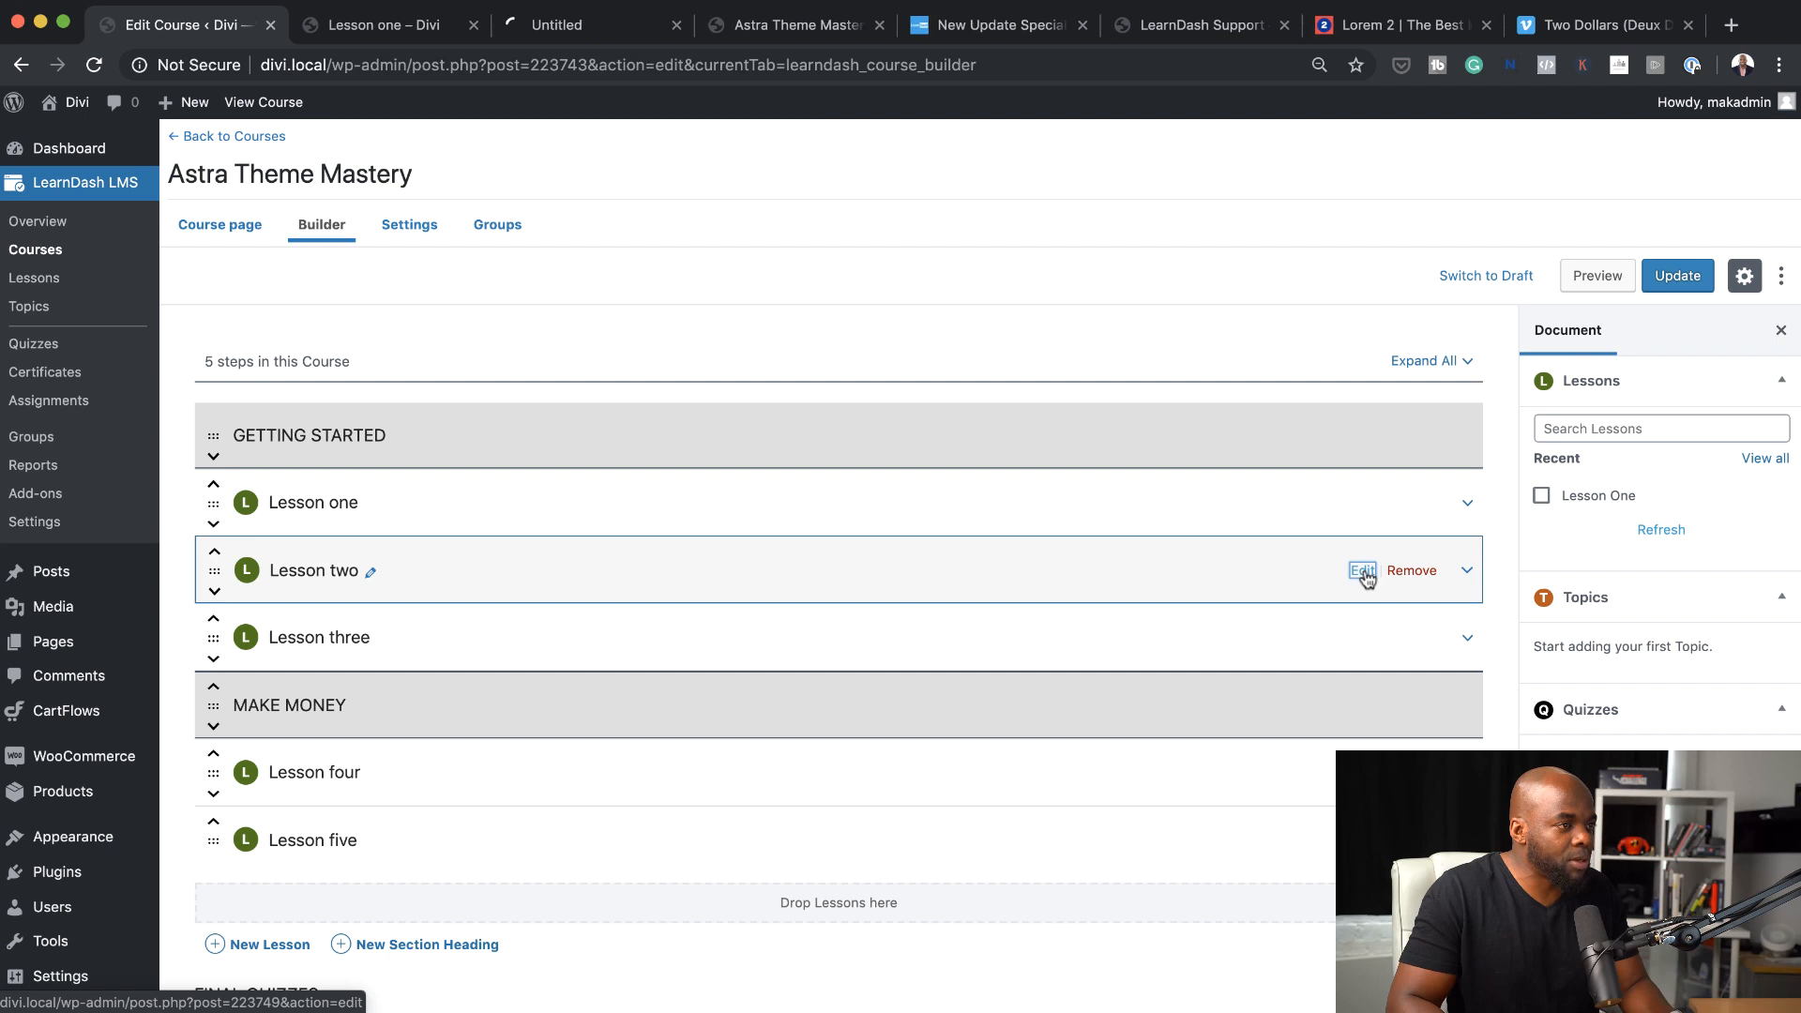
pyautogui.click(570, 28)
pyautogui.moveTo(570, 28); pyautogui.dragTo(367, 28)
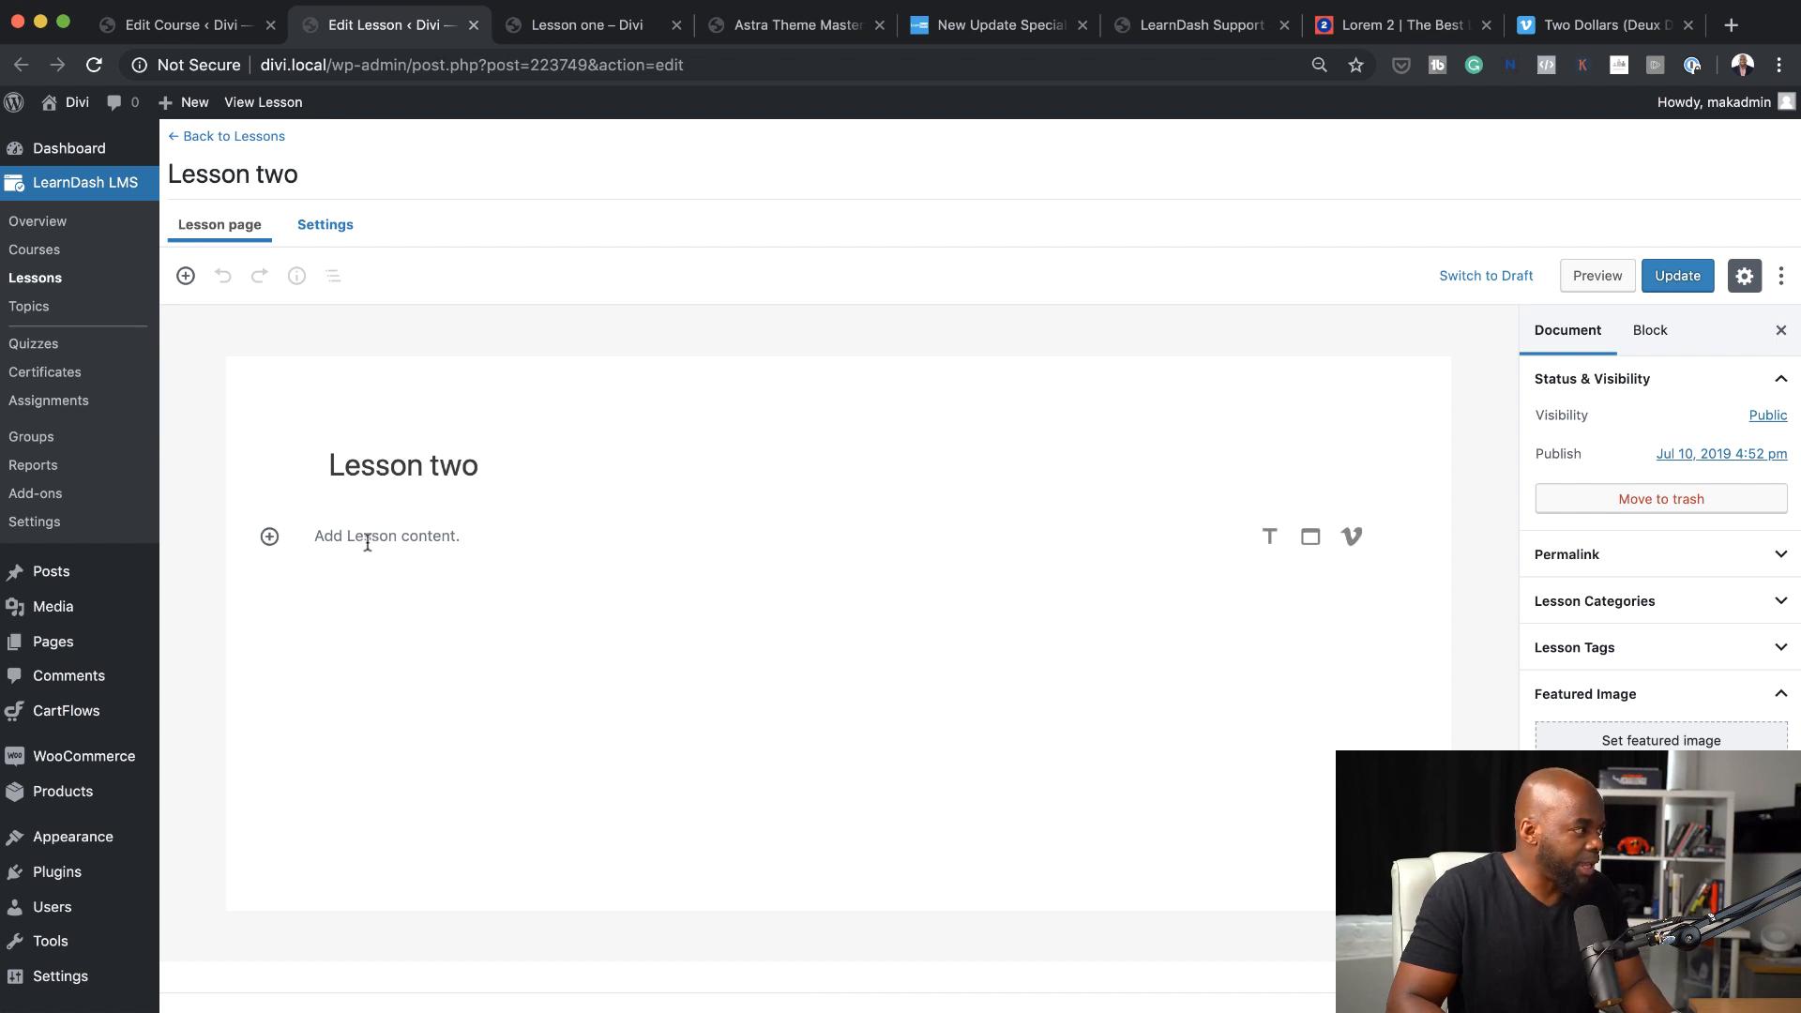
# Embed the copied Vimeo video in the content of Lesson two and update the lesson
pyautogui.click(367, 543)
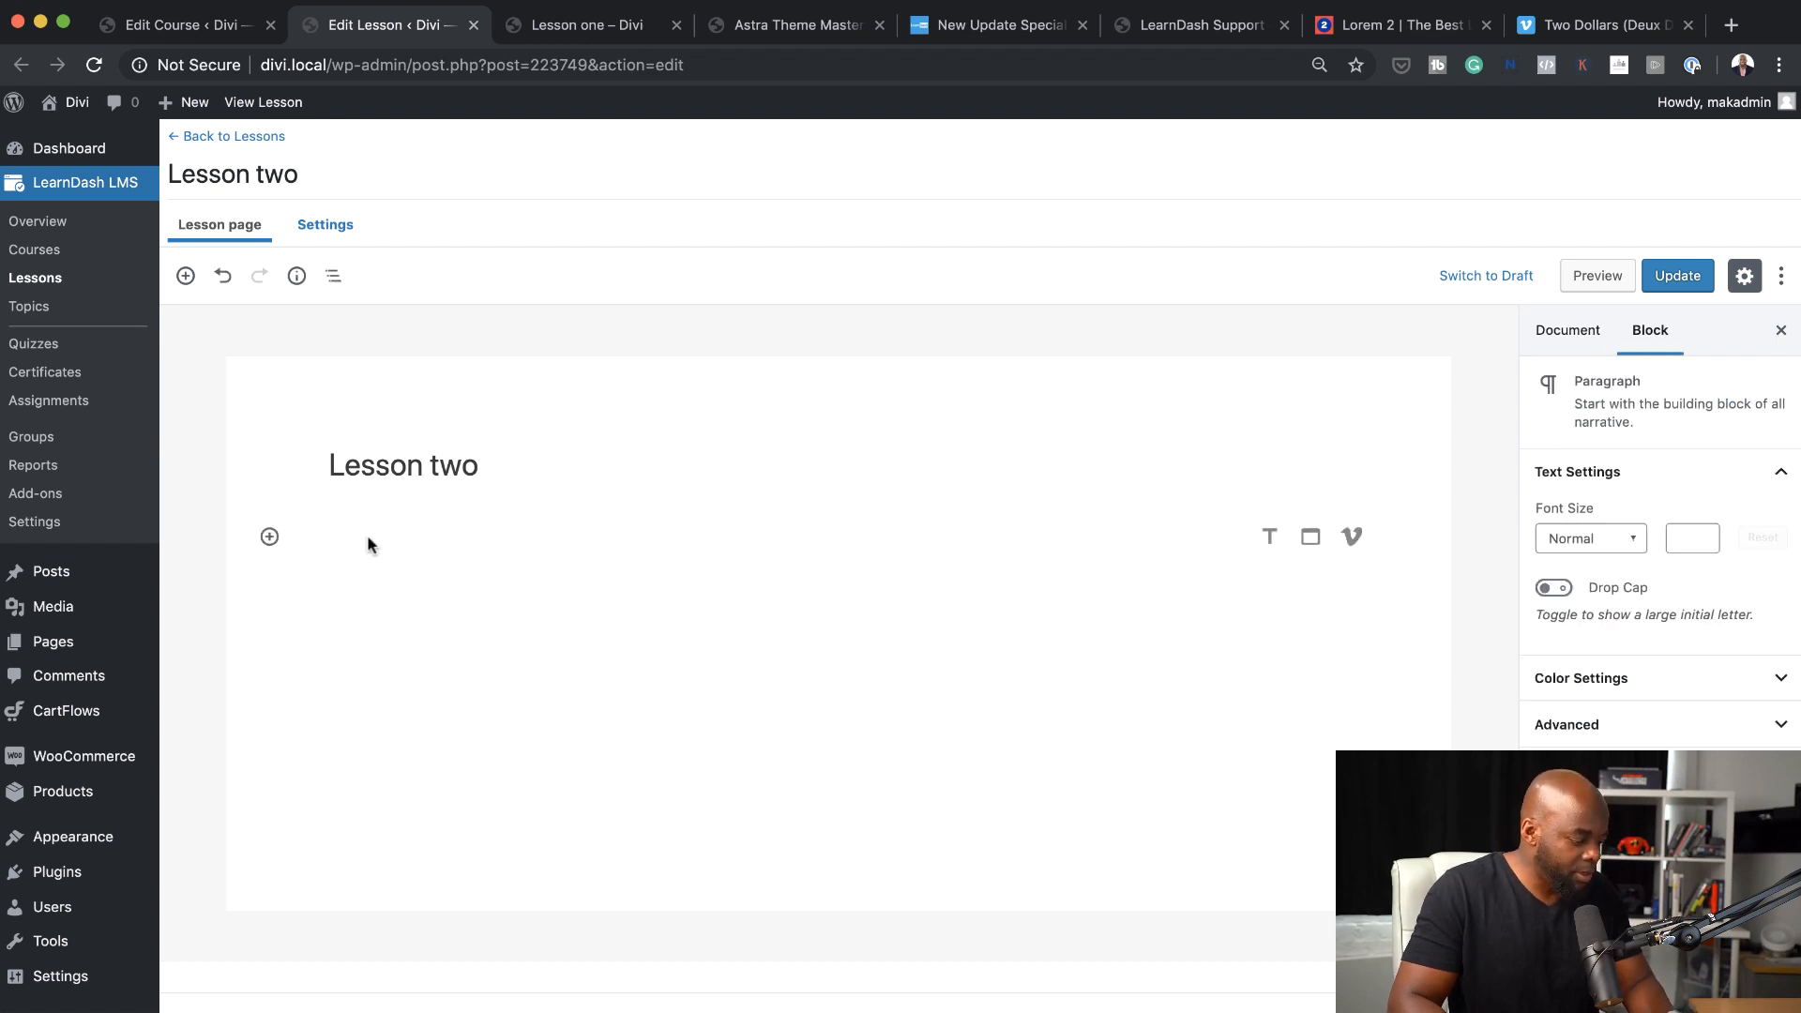
pyautogui.press('super+v')
pyautogui.scroll(-3, 963, 595)
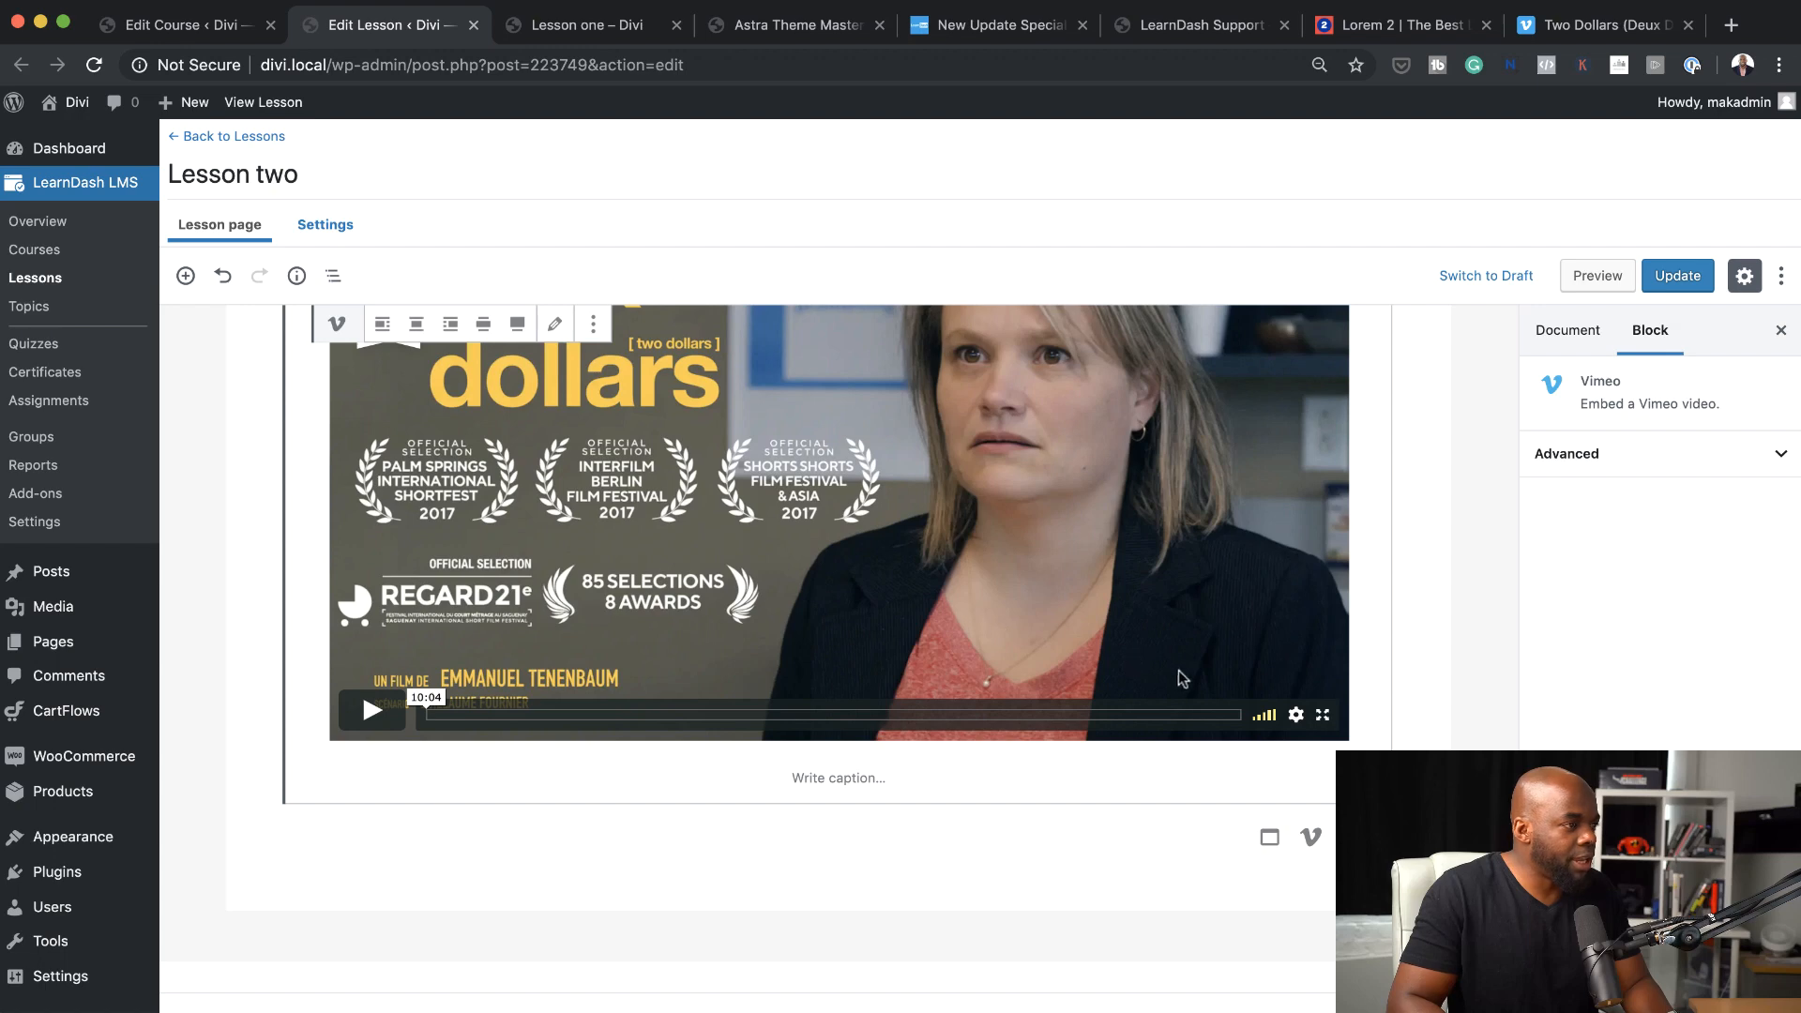
pyautogui.click(1037, 826)
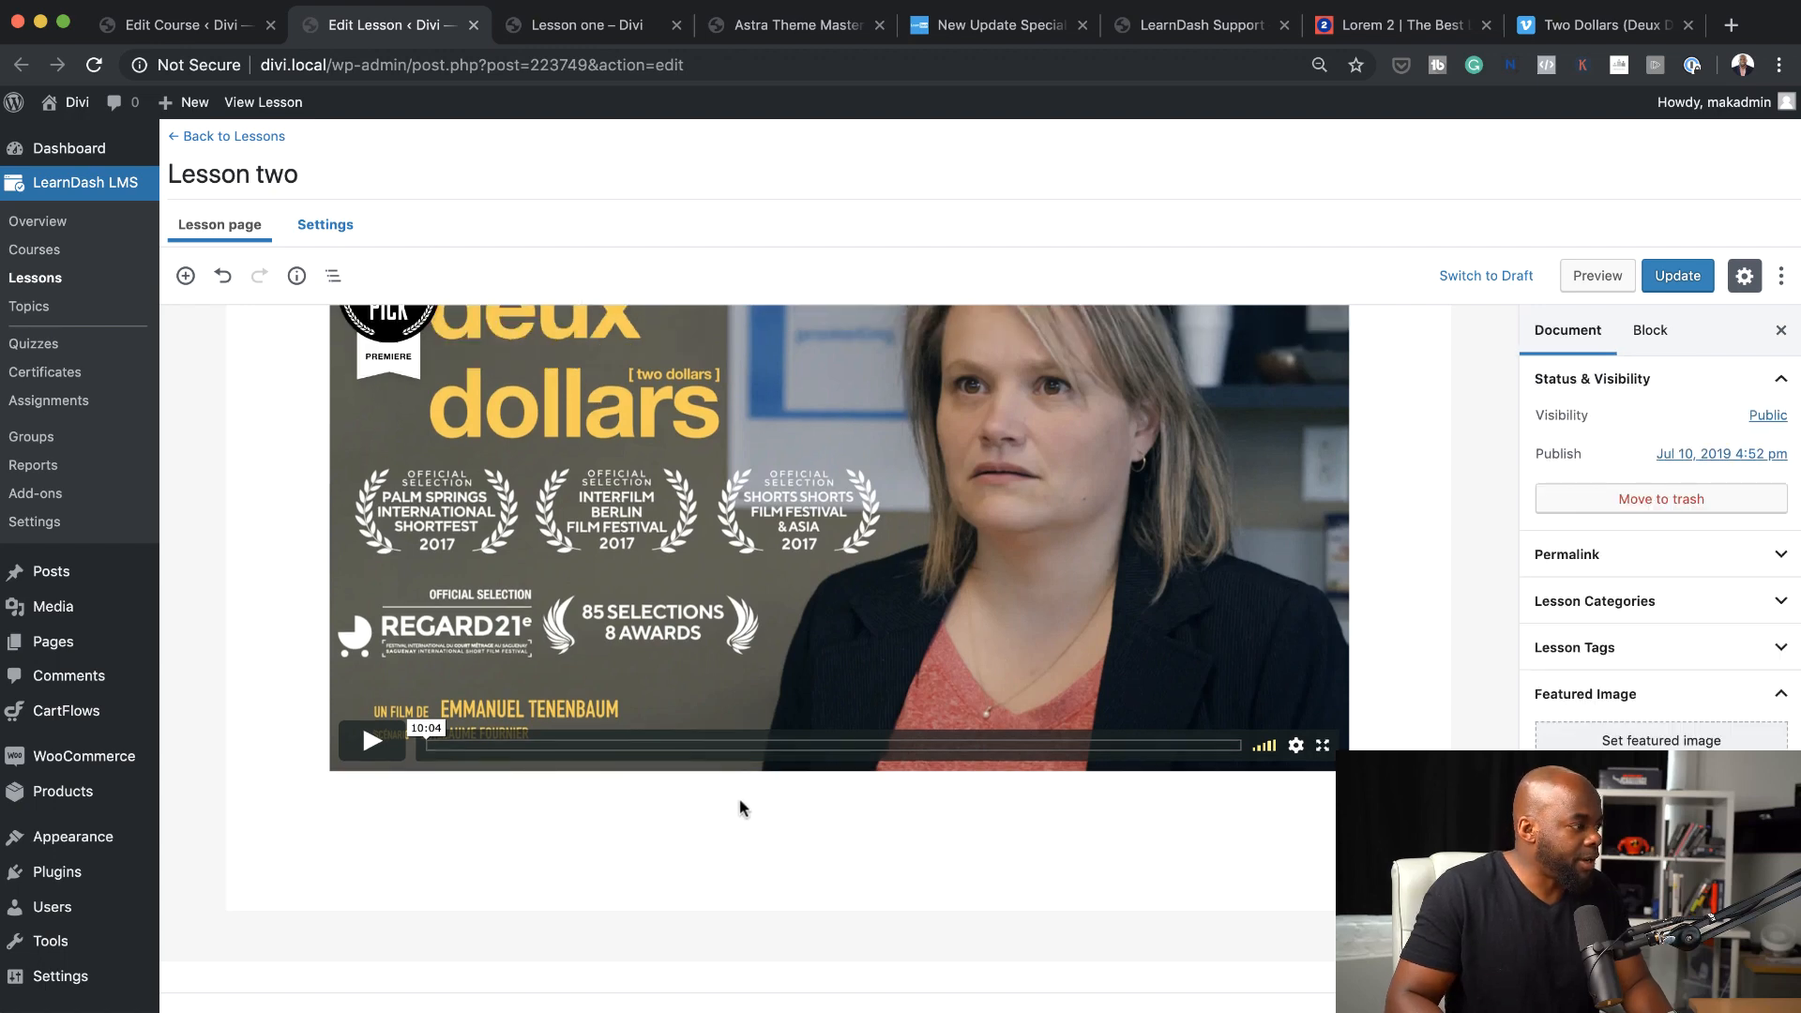
pyautogui.scroll(3, 1364, 727)
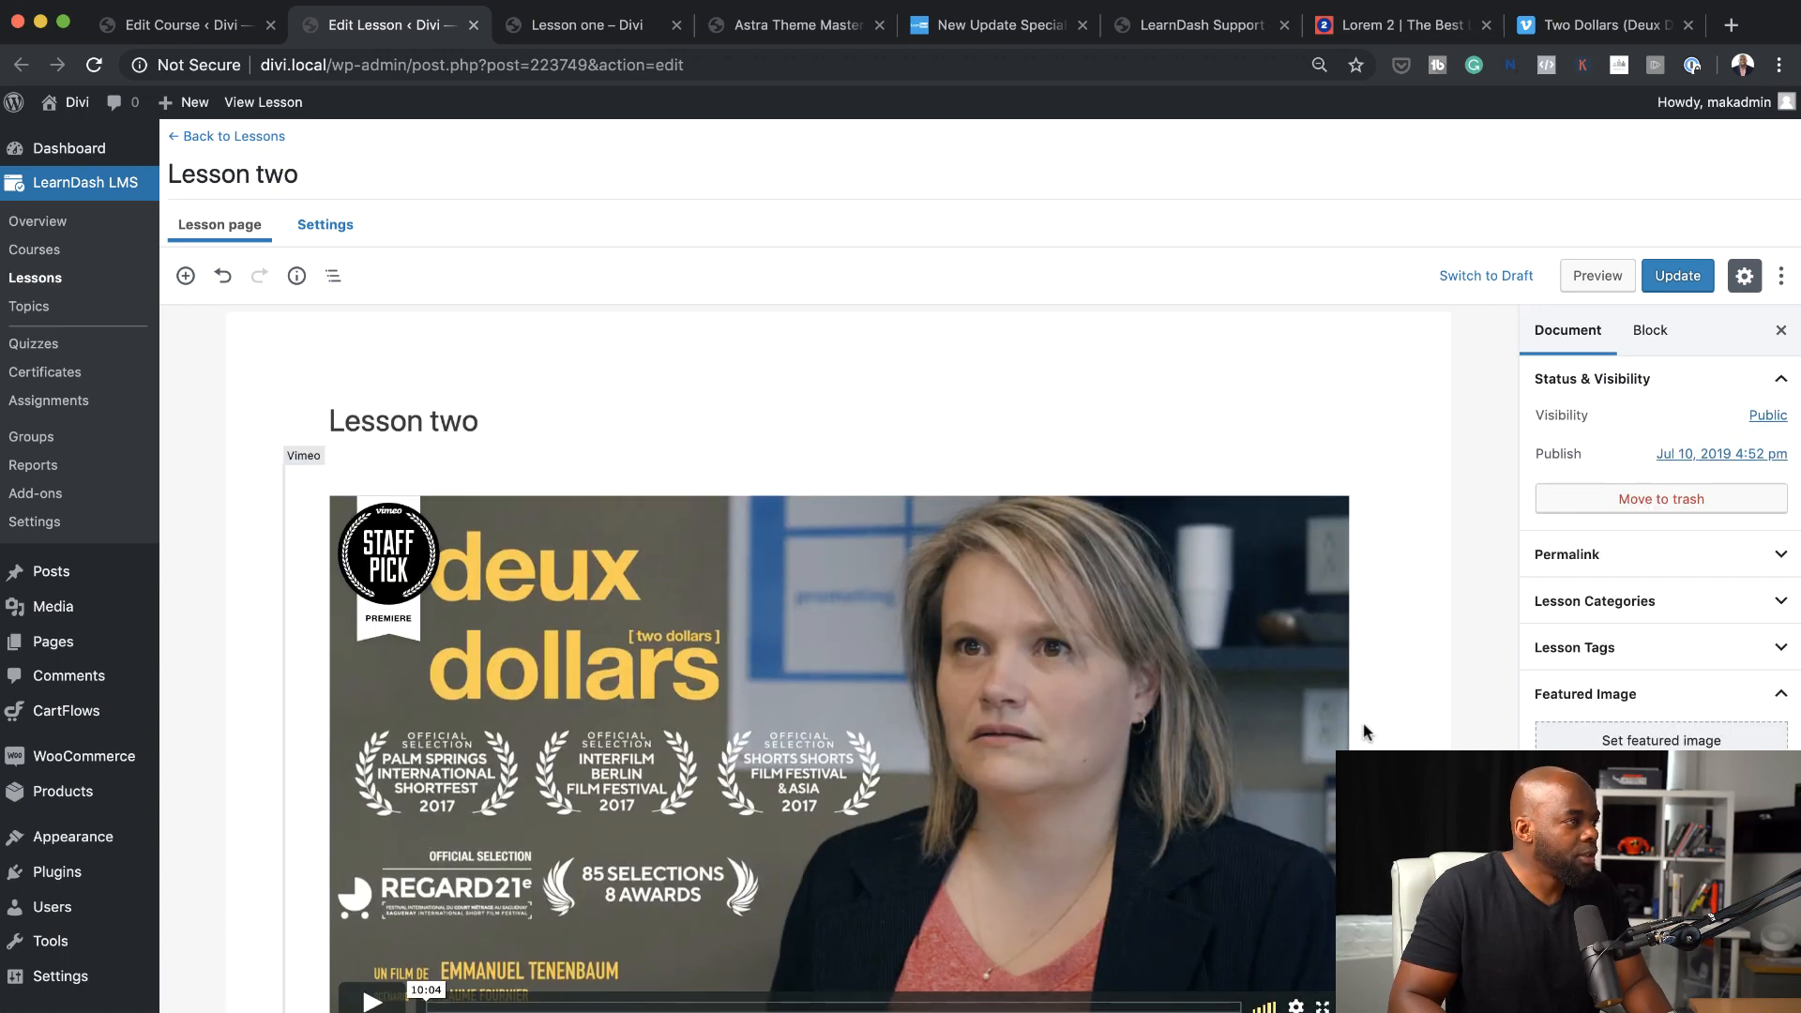
pyautogui.scroll(-1, 1364, 722)
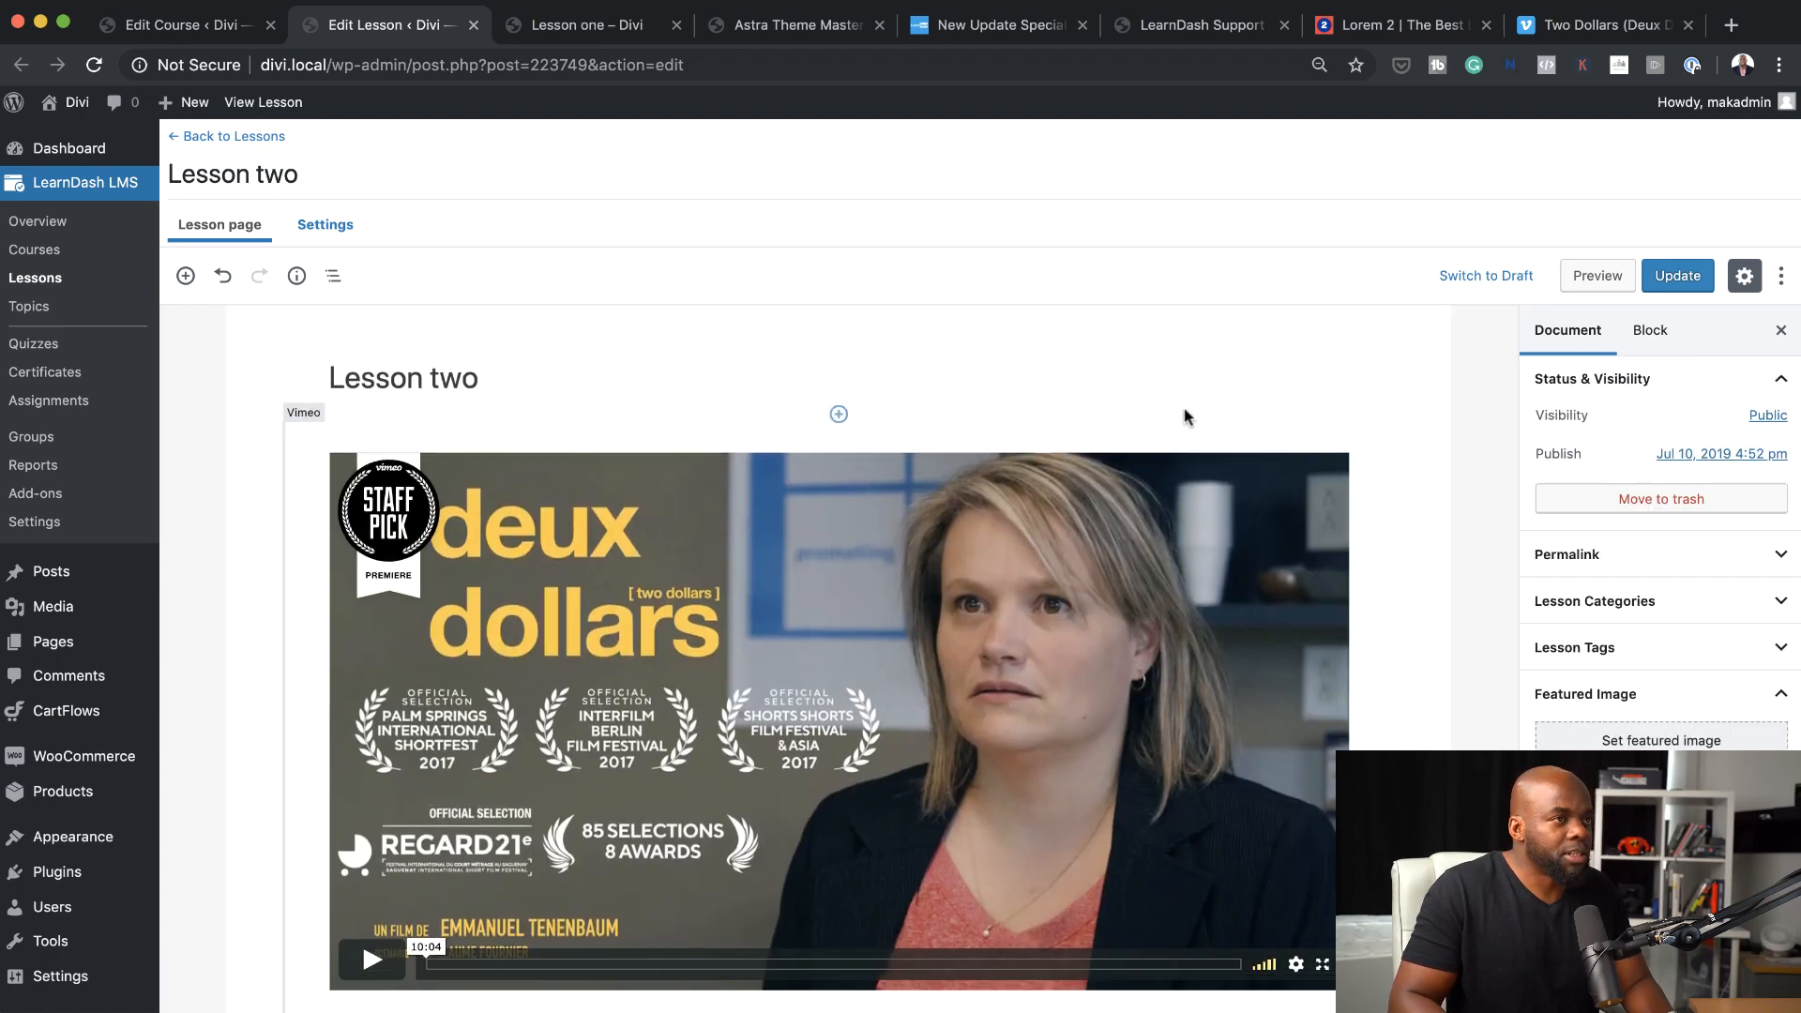
pyautogui.click(1680, 278)
# Open Lesson three from the course builder, embed the copied Vimeo video in it and update the lesson
pyautogui.hotkey('ctrl', 'shift', 'Tab')
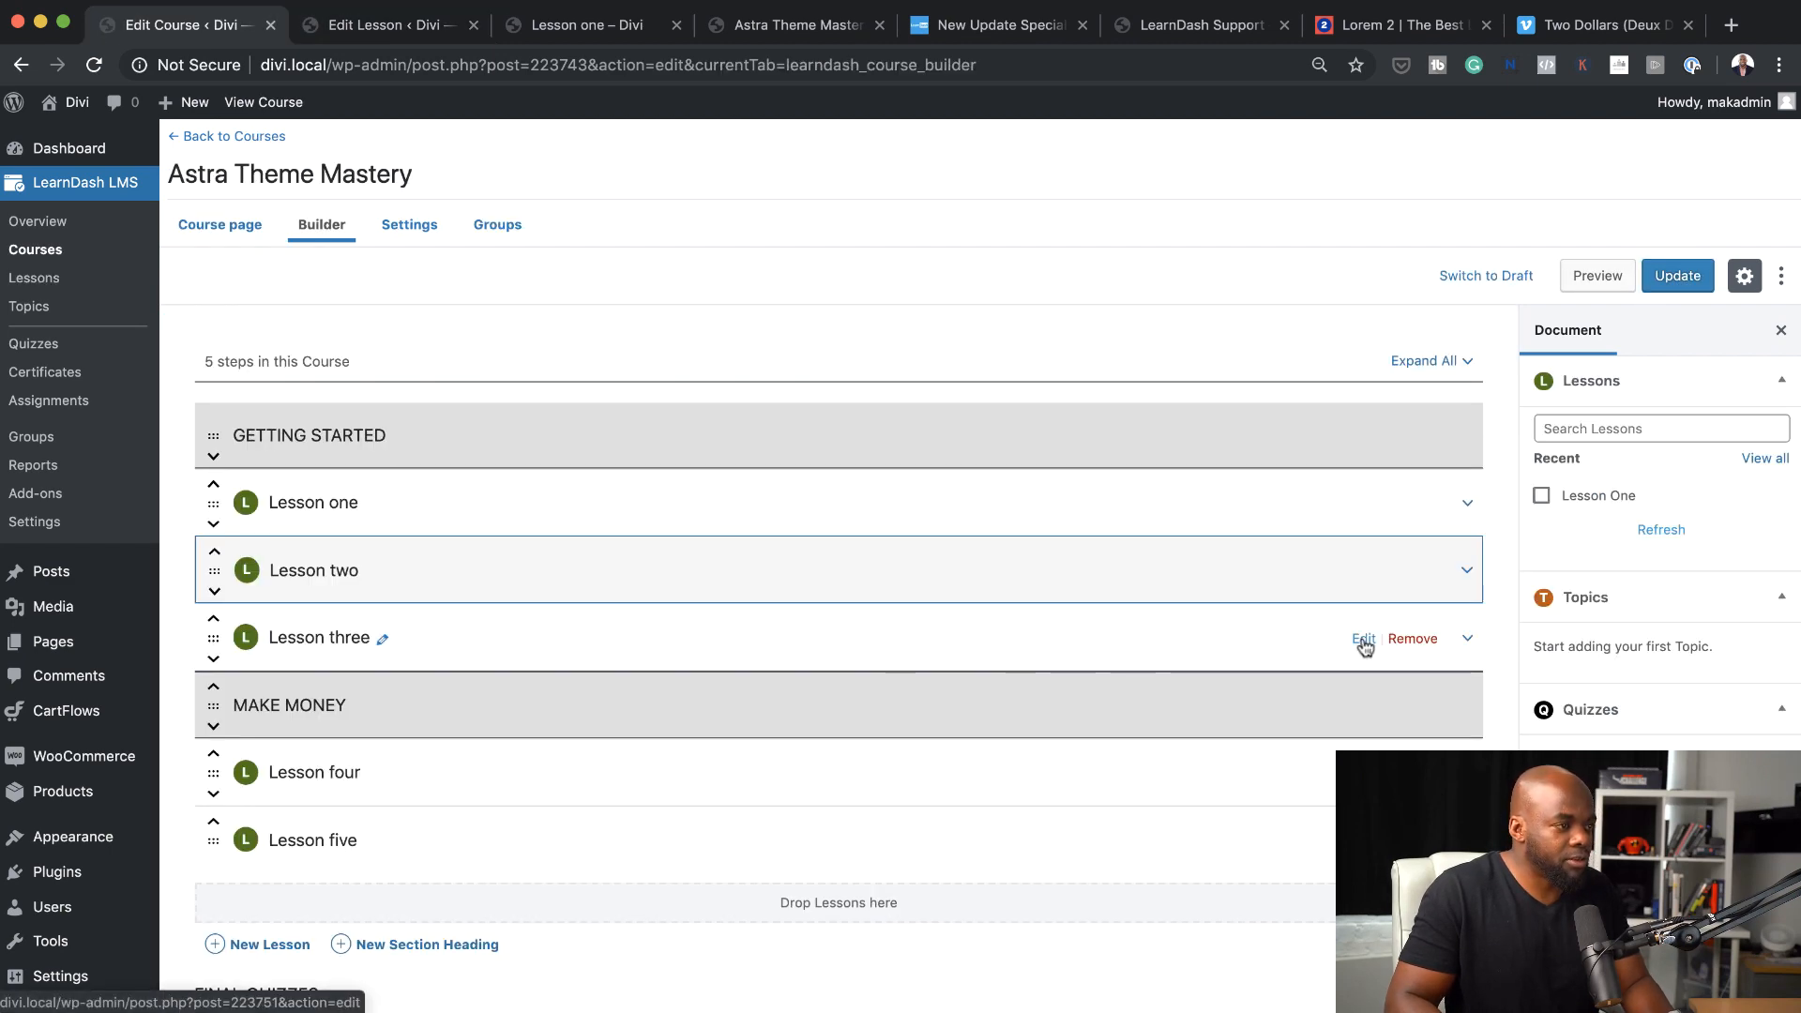
pyautogui.keyDown('super'); pyautogui.click(1363, 639); pyautogui.keyUp('super')
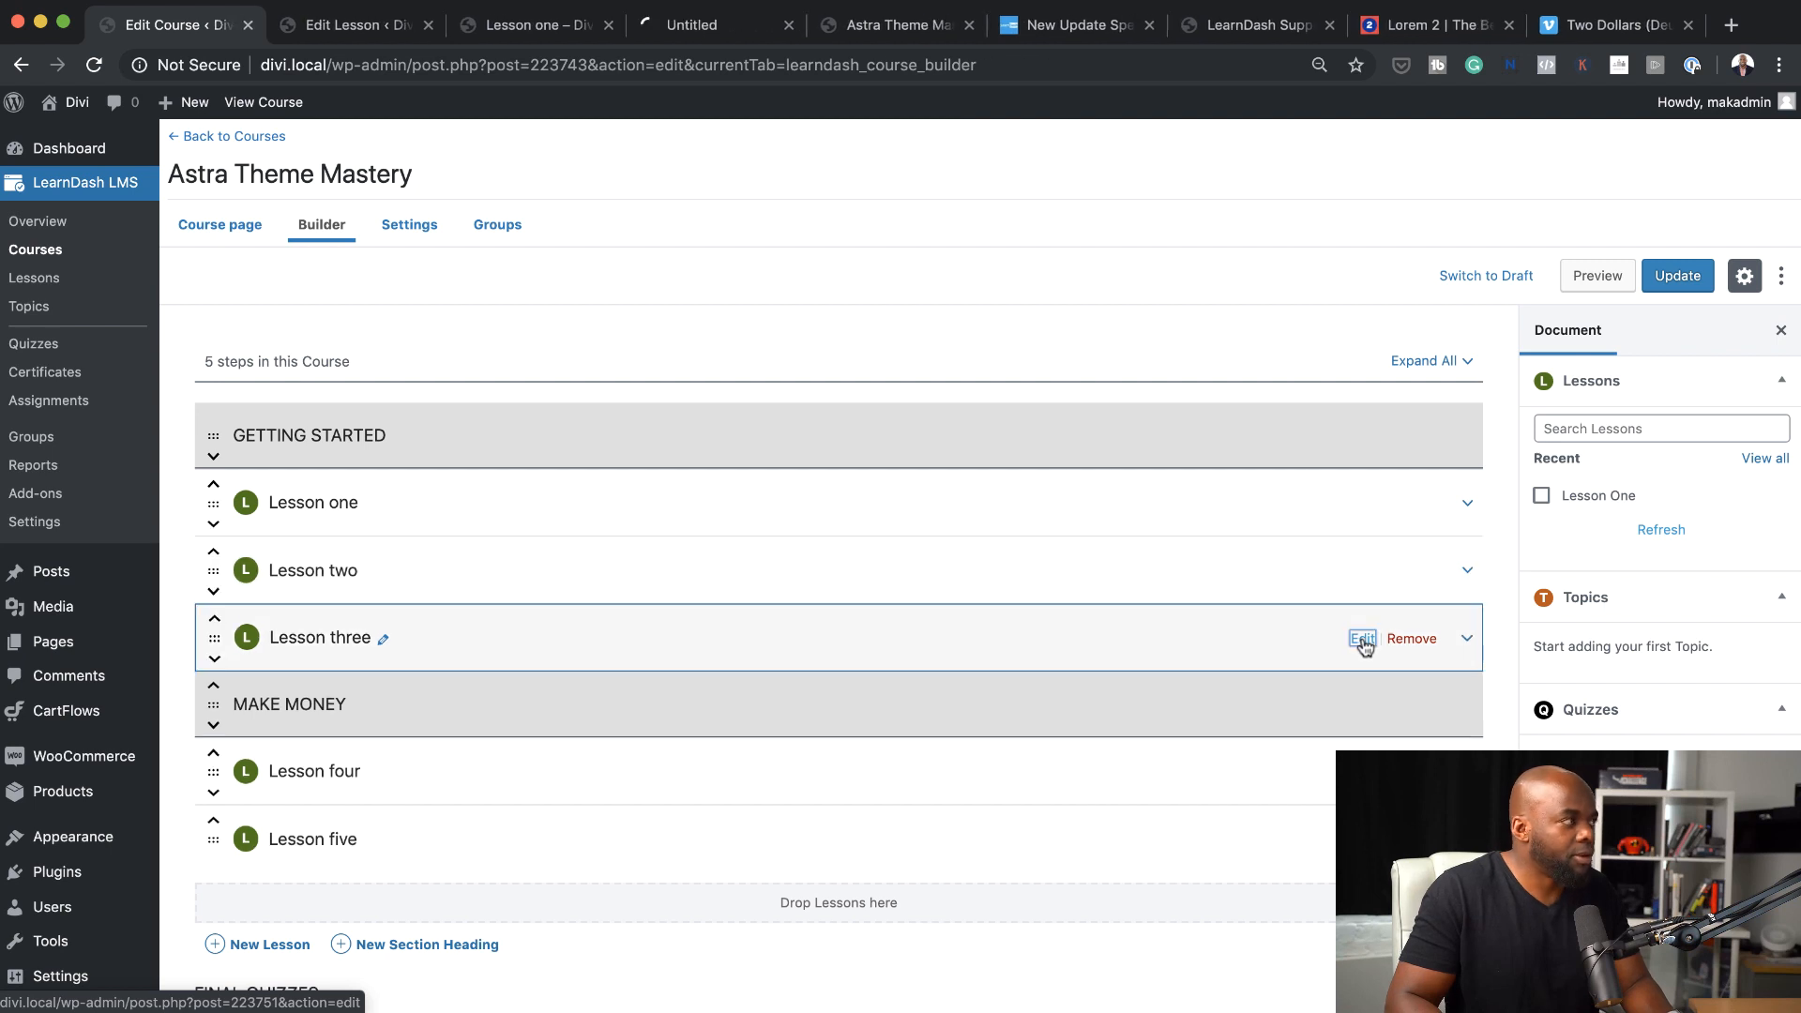
pyautogui.click(715, 26)
pyautogui.press('super+v')
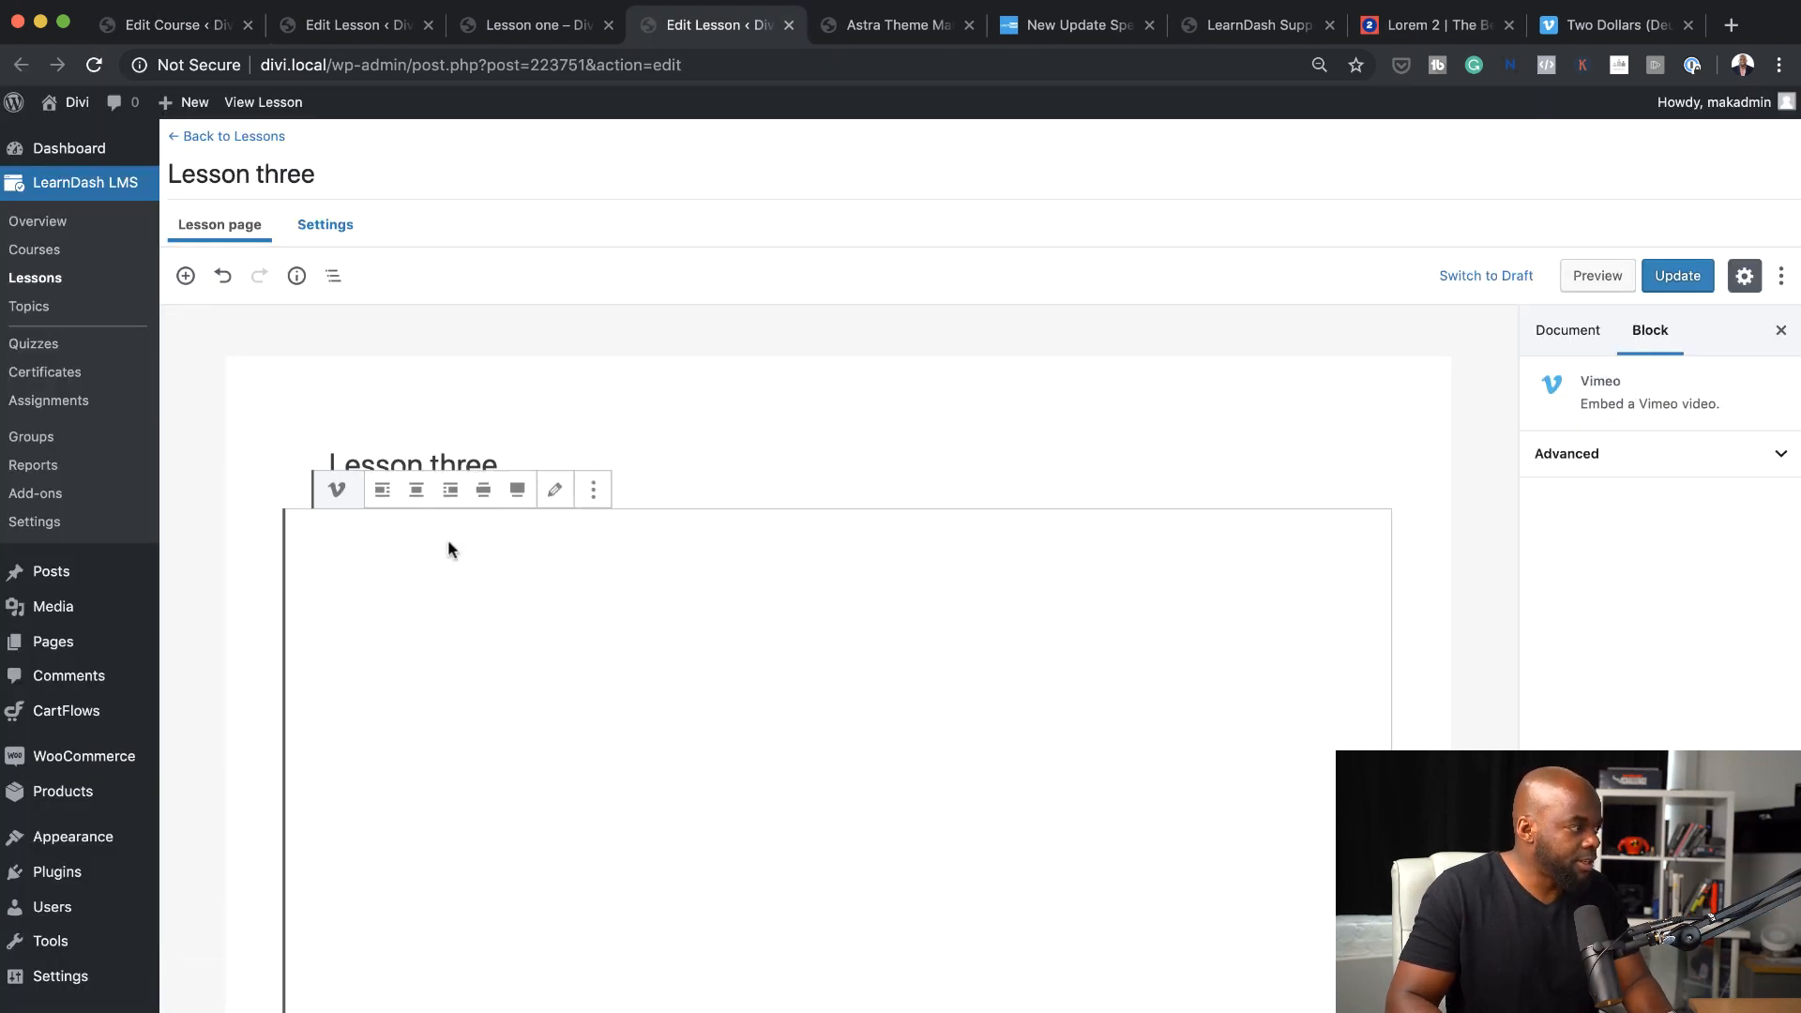
pyautogui.click(1688, 282)
# Return to the Astra Theme Mastery course and open its settings
pyautogui.click(185, 28)
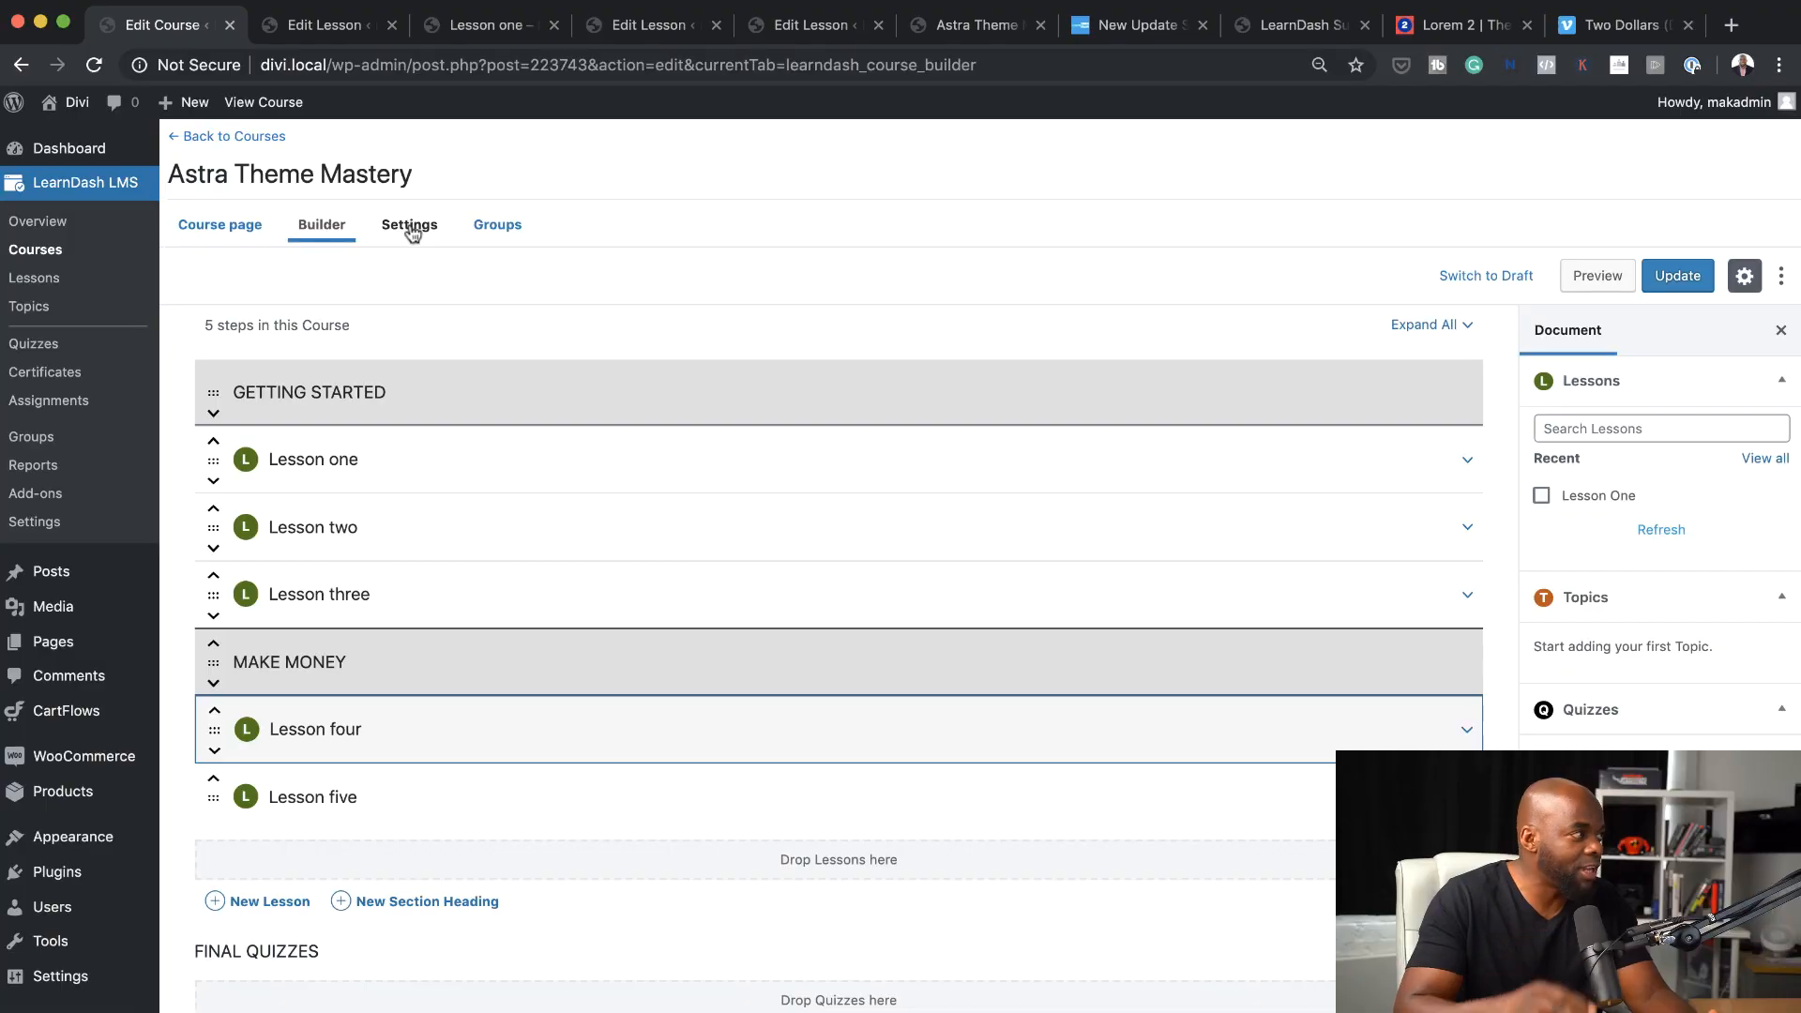
pyautogui.moveTo(423, 178); pyautogui.dragTo(223, 182)
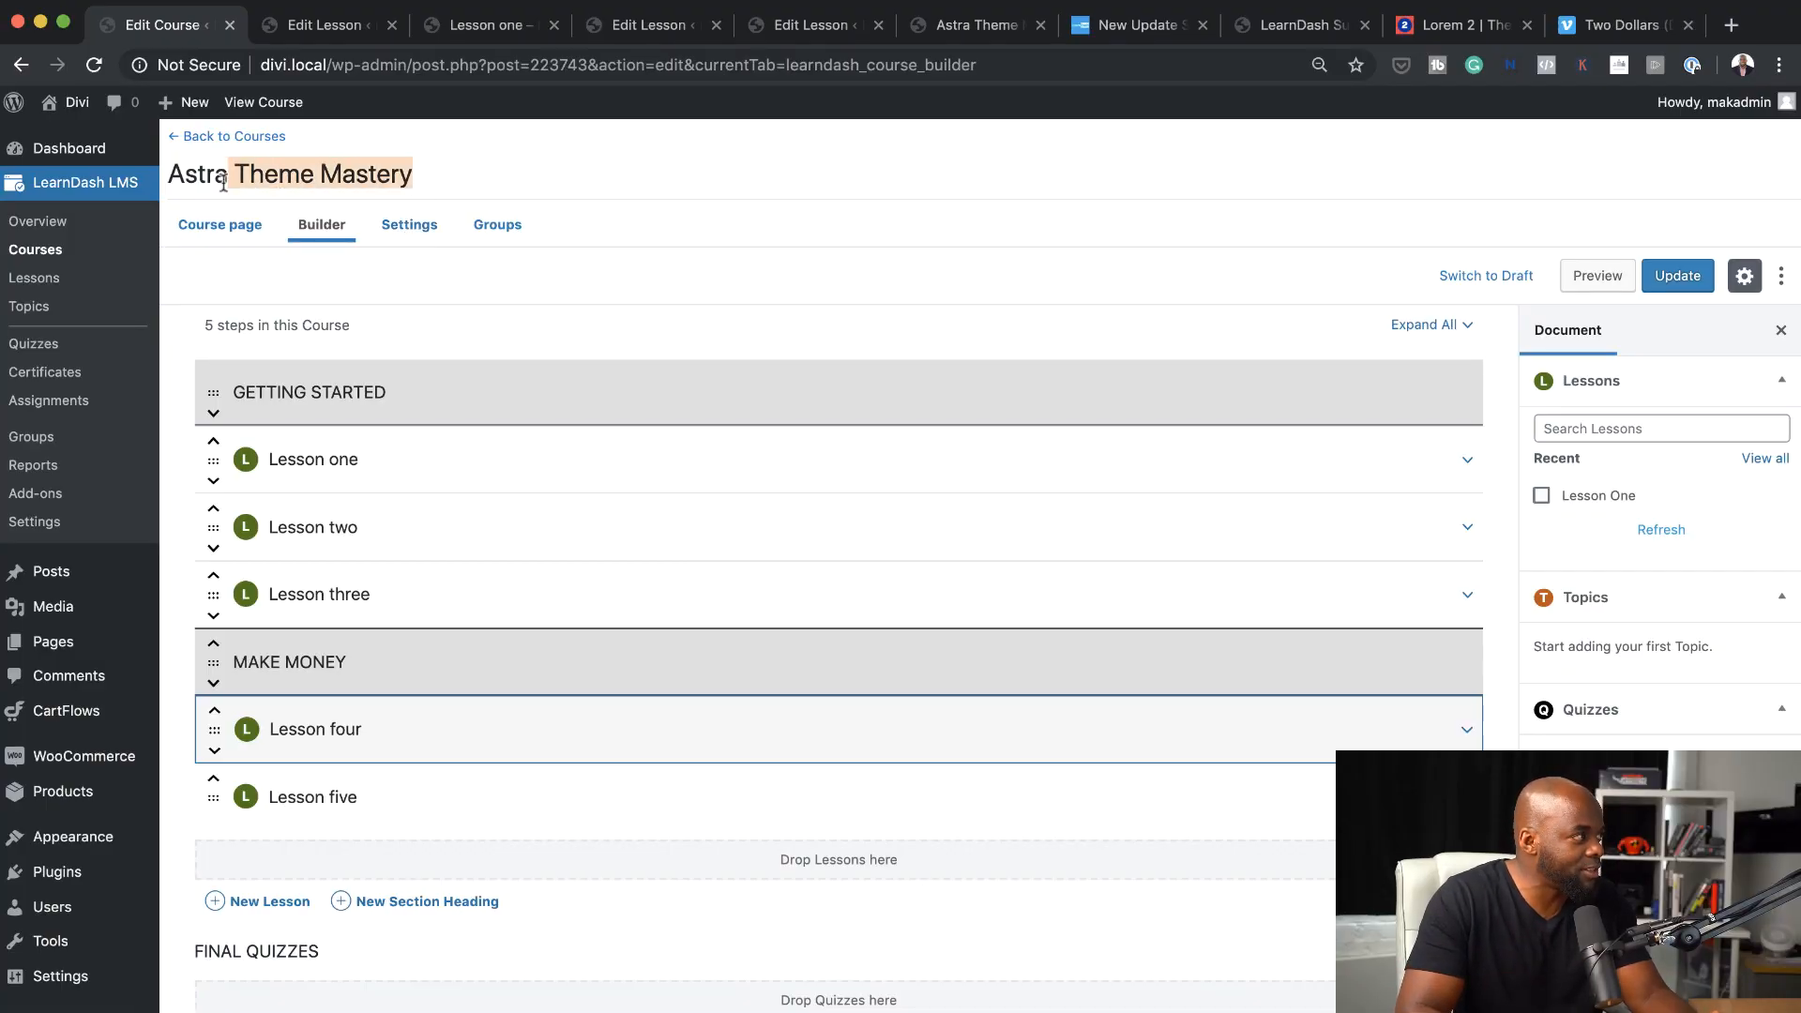
pyautogui.click(410, 235)
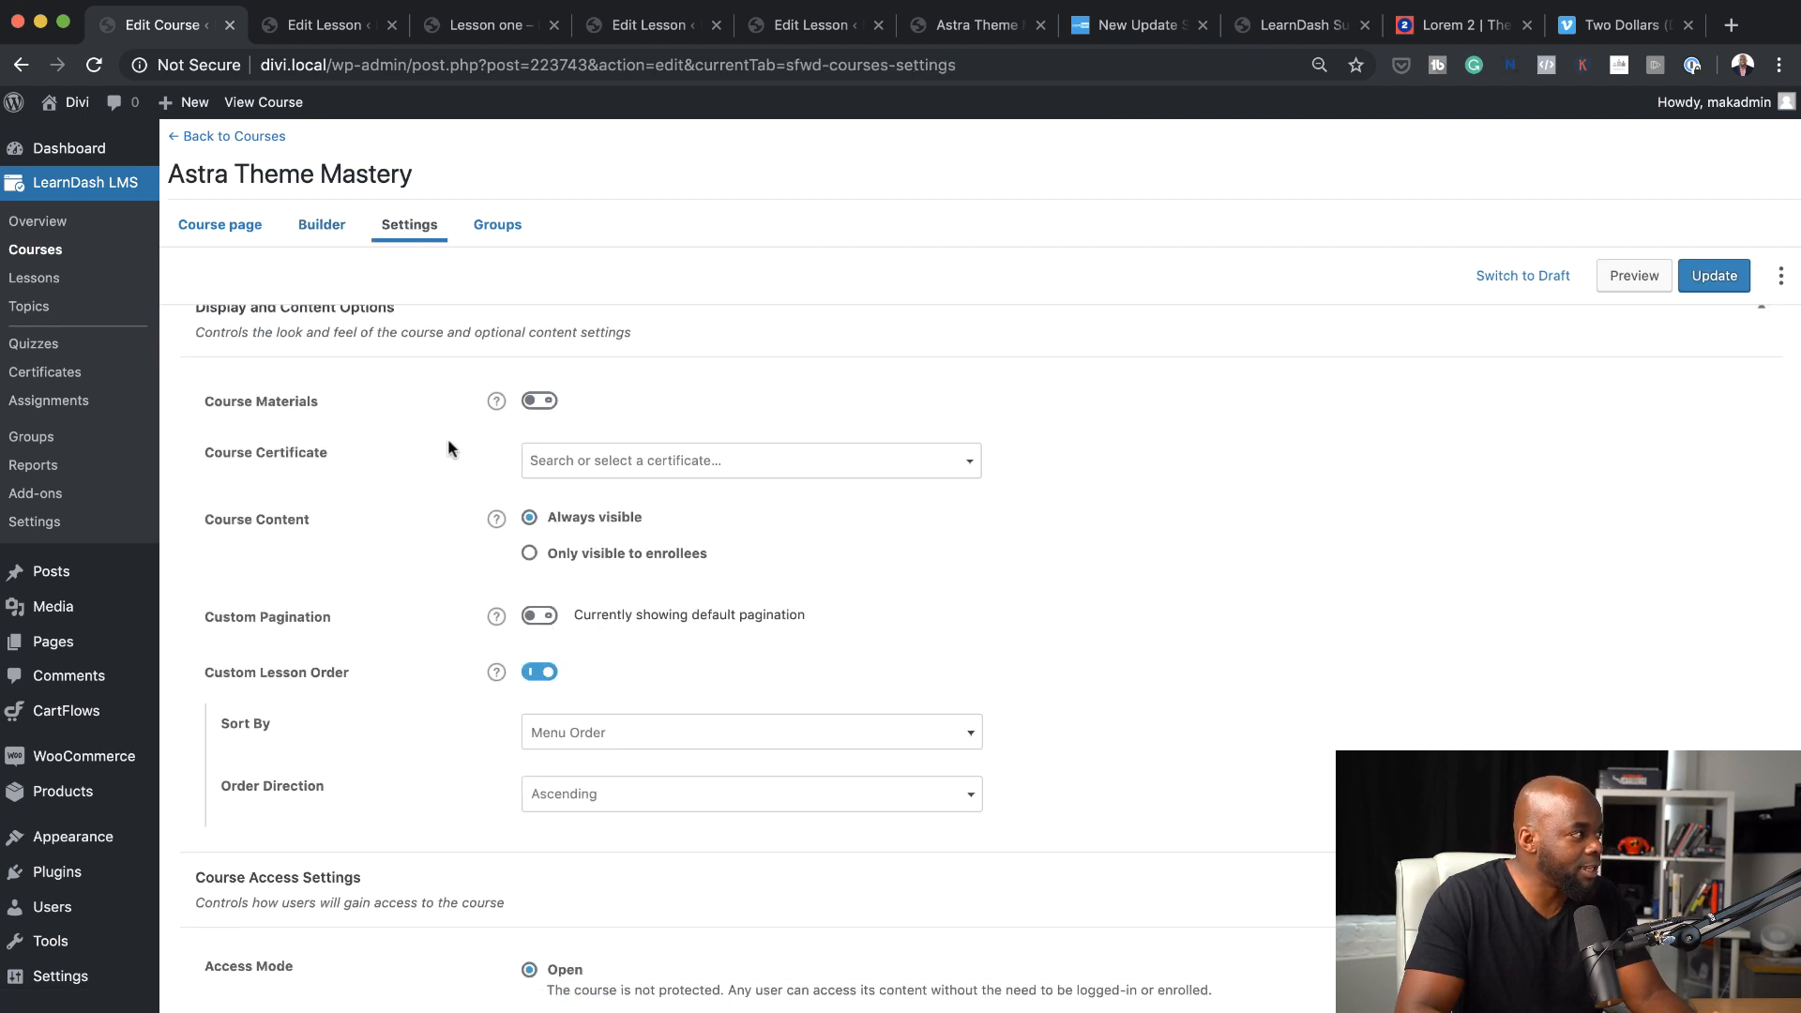
pyautogui.click(544, 403)
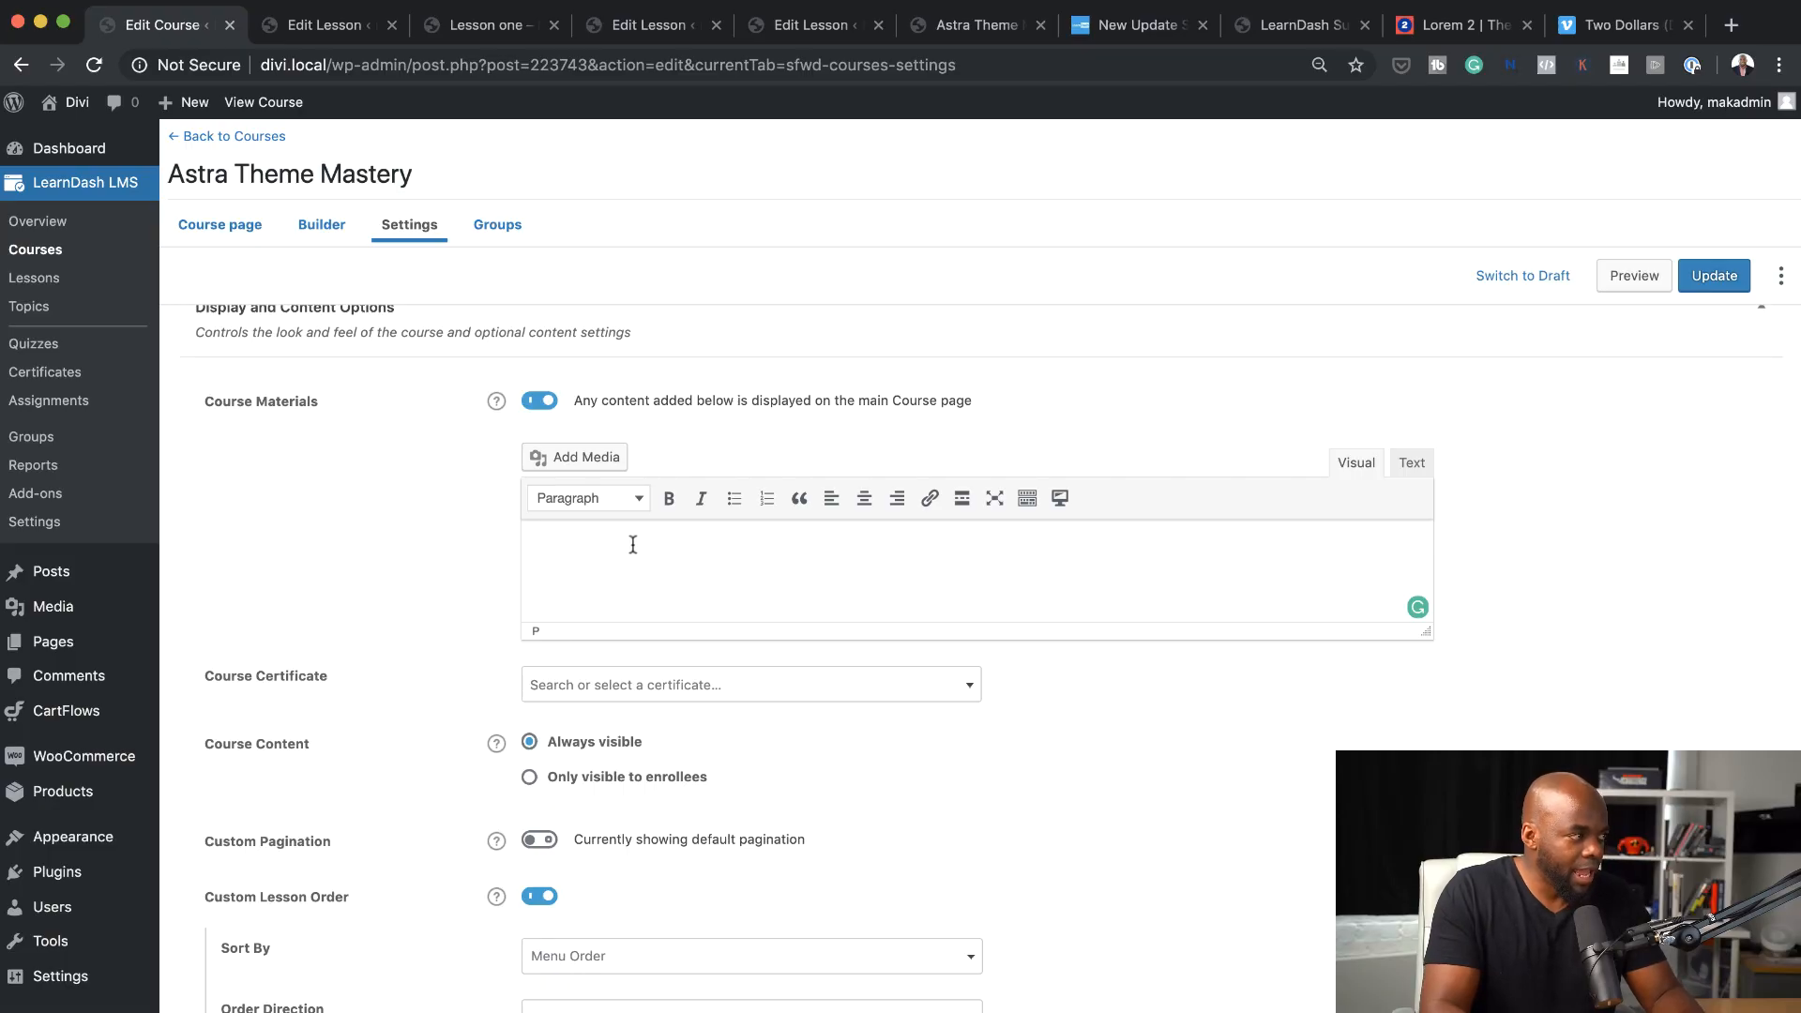
pyautogui.click(633, 545)
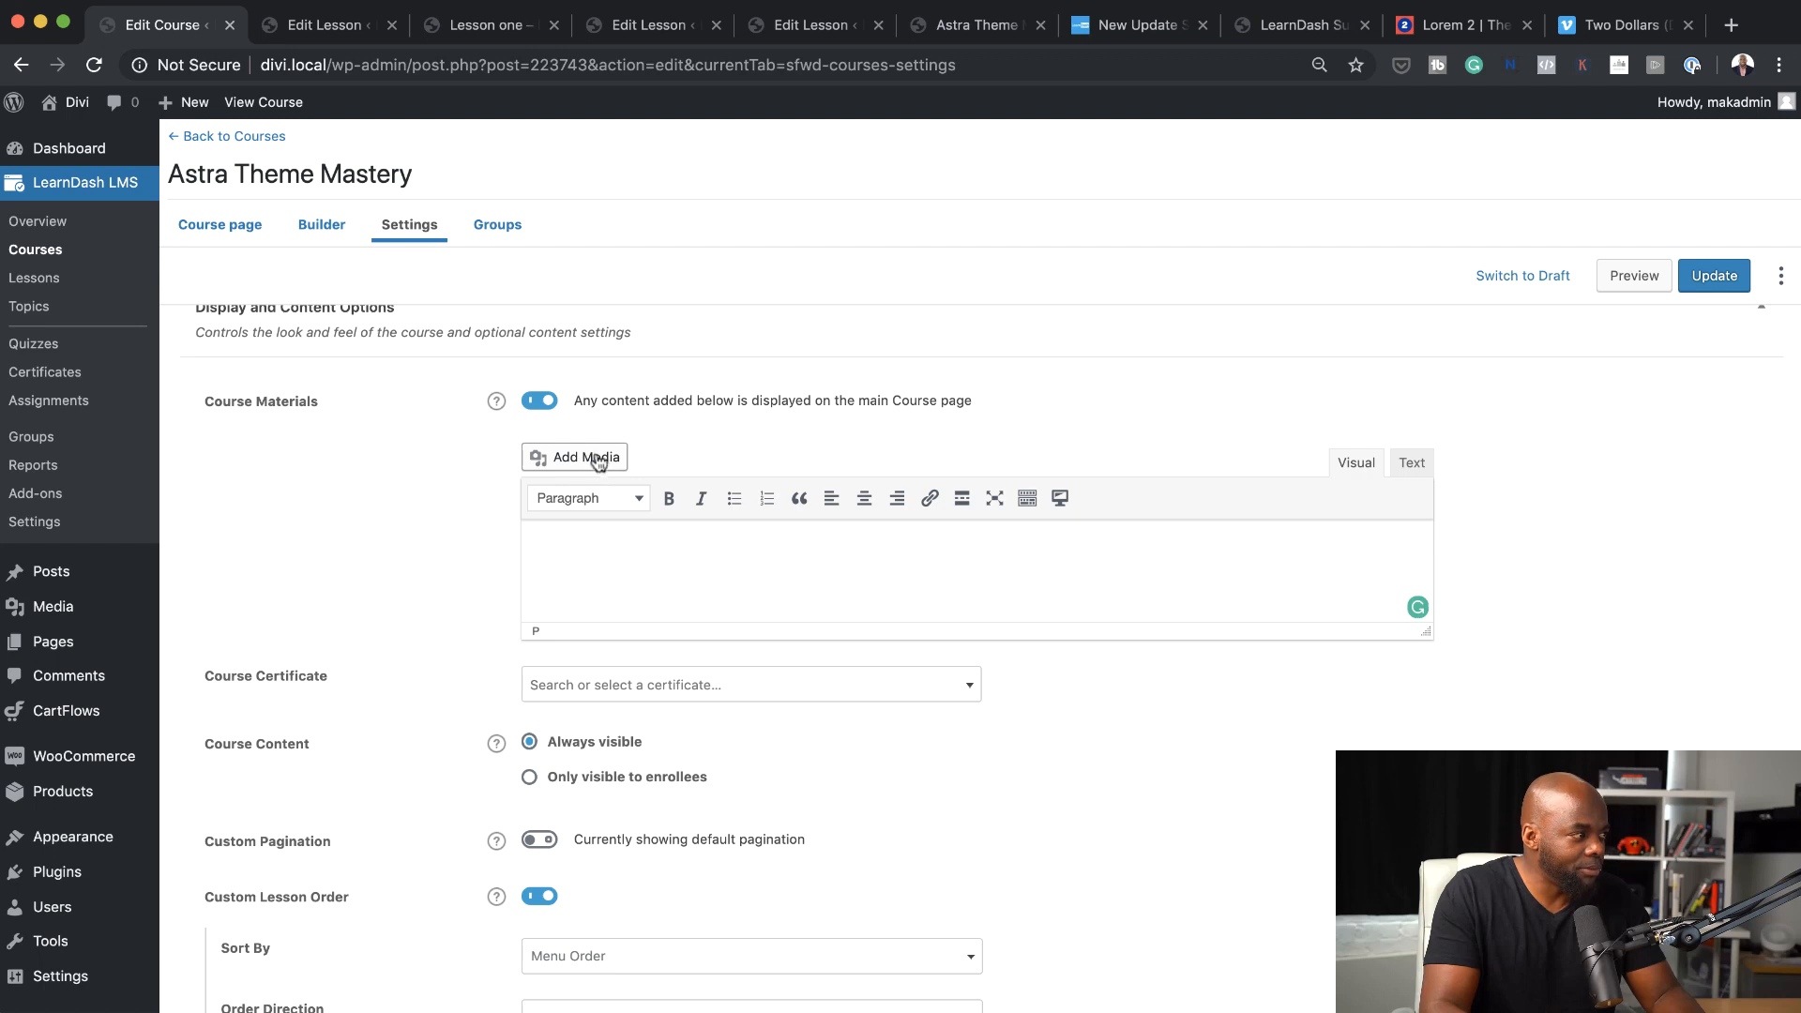
pyautogui.click(539, 404)
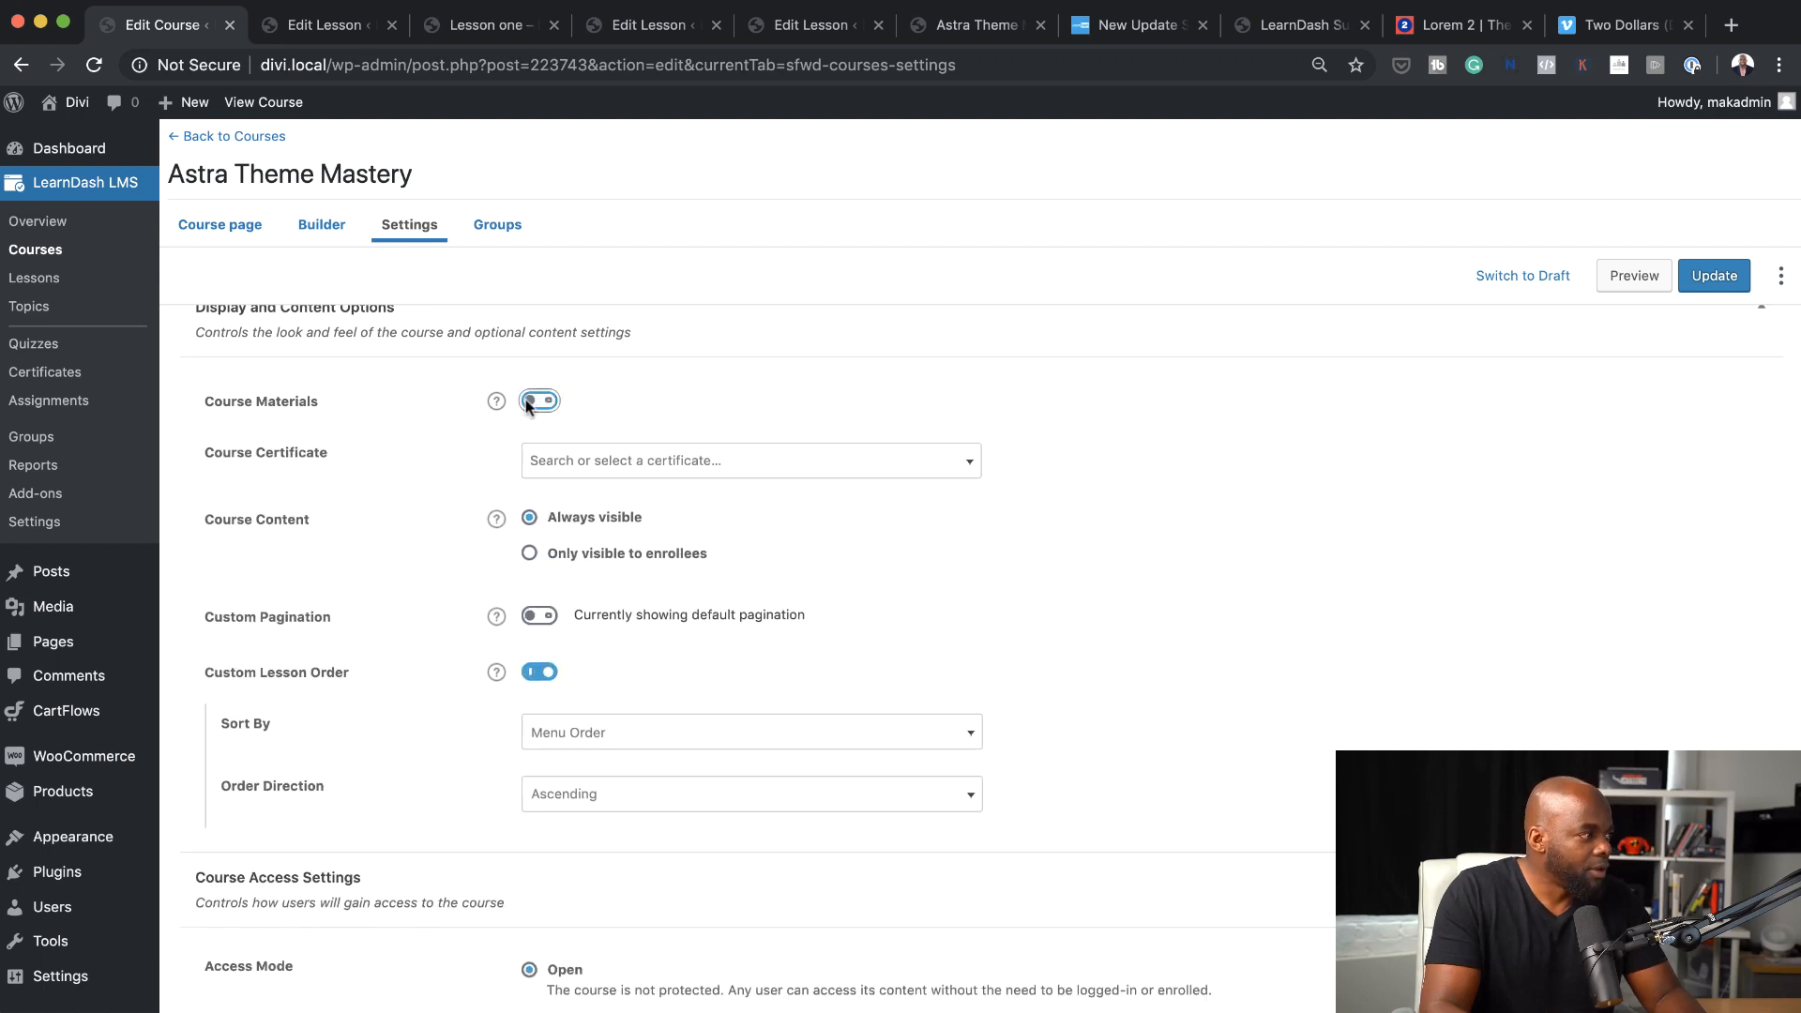
pyautogui.click(662, 470)
pyautogui.click(432, 469)
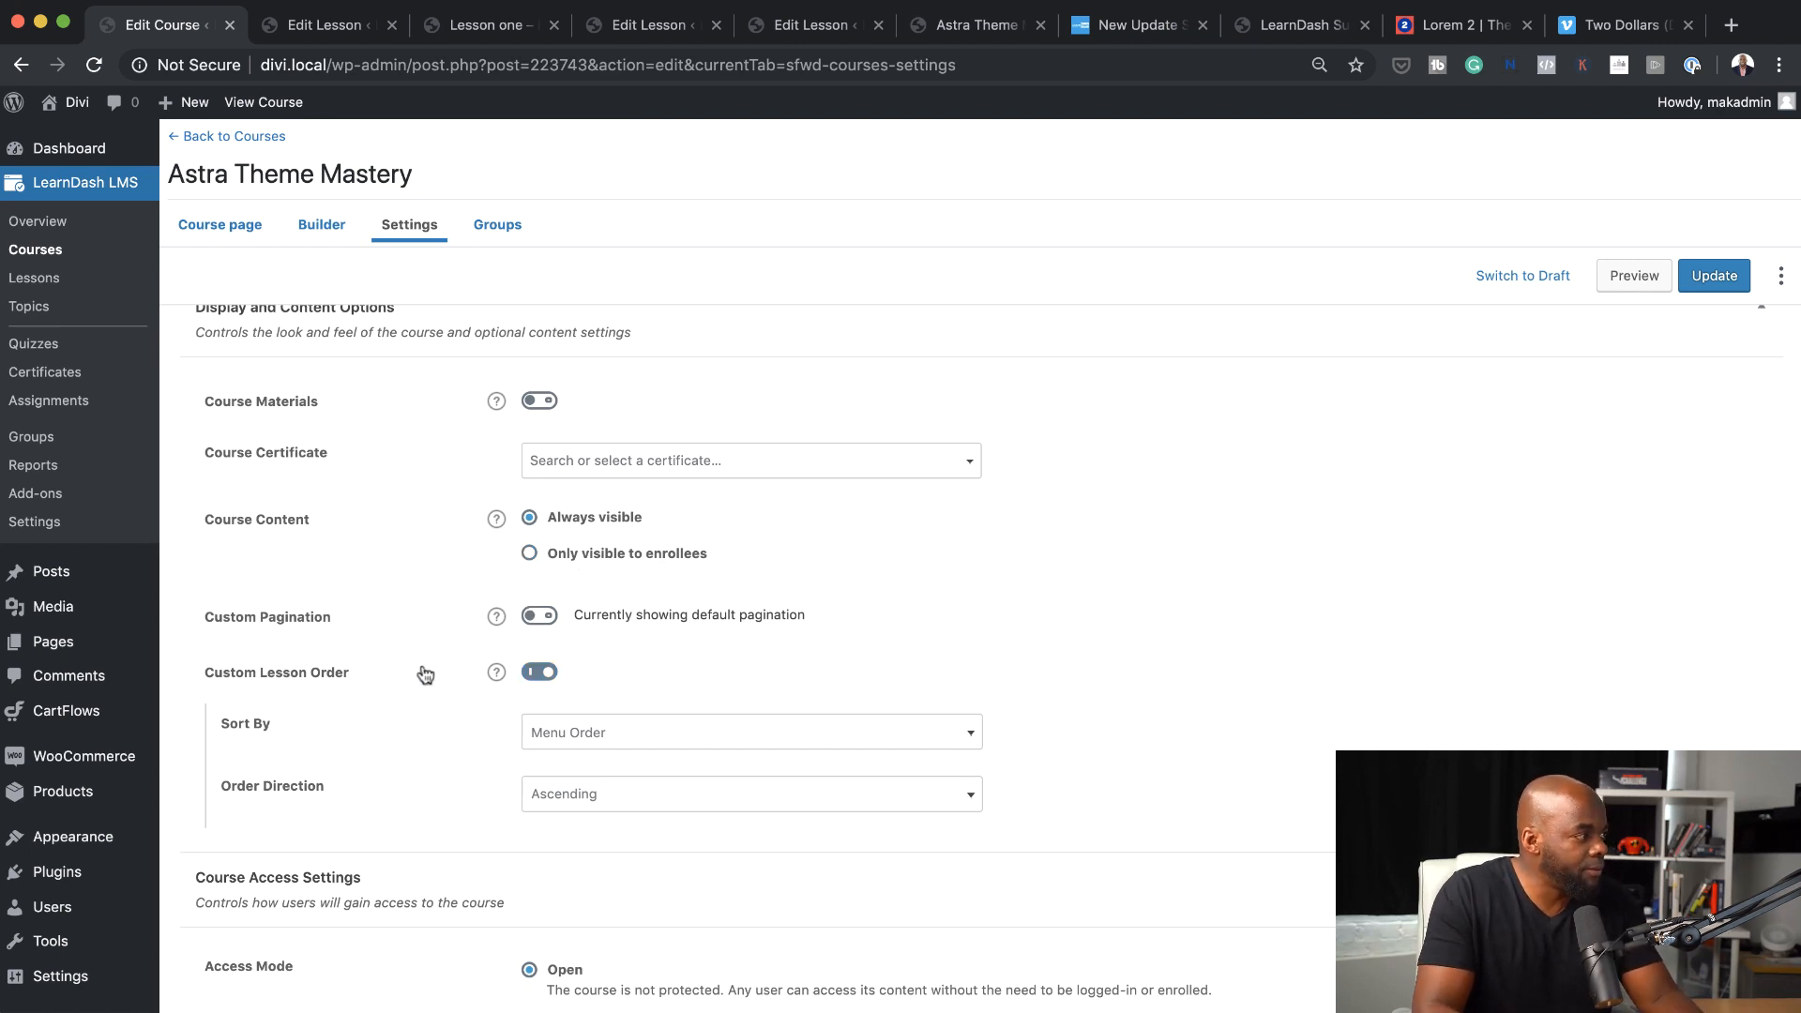
# View the Sort By options for the course's lessons and disable Custom Lesson Order
pyautogui.scroll(-1, 425, 675)
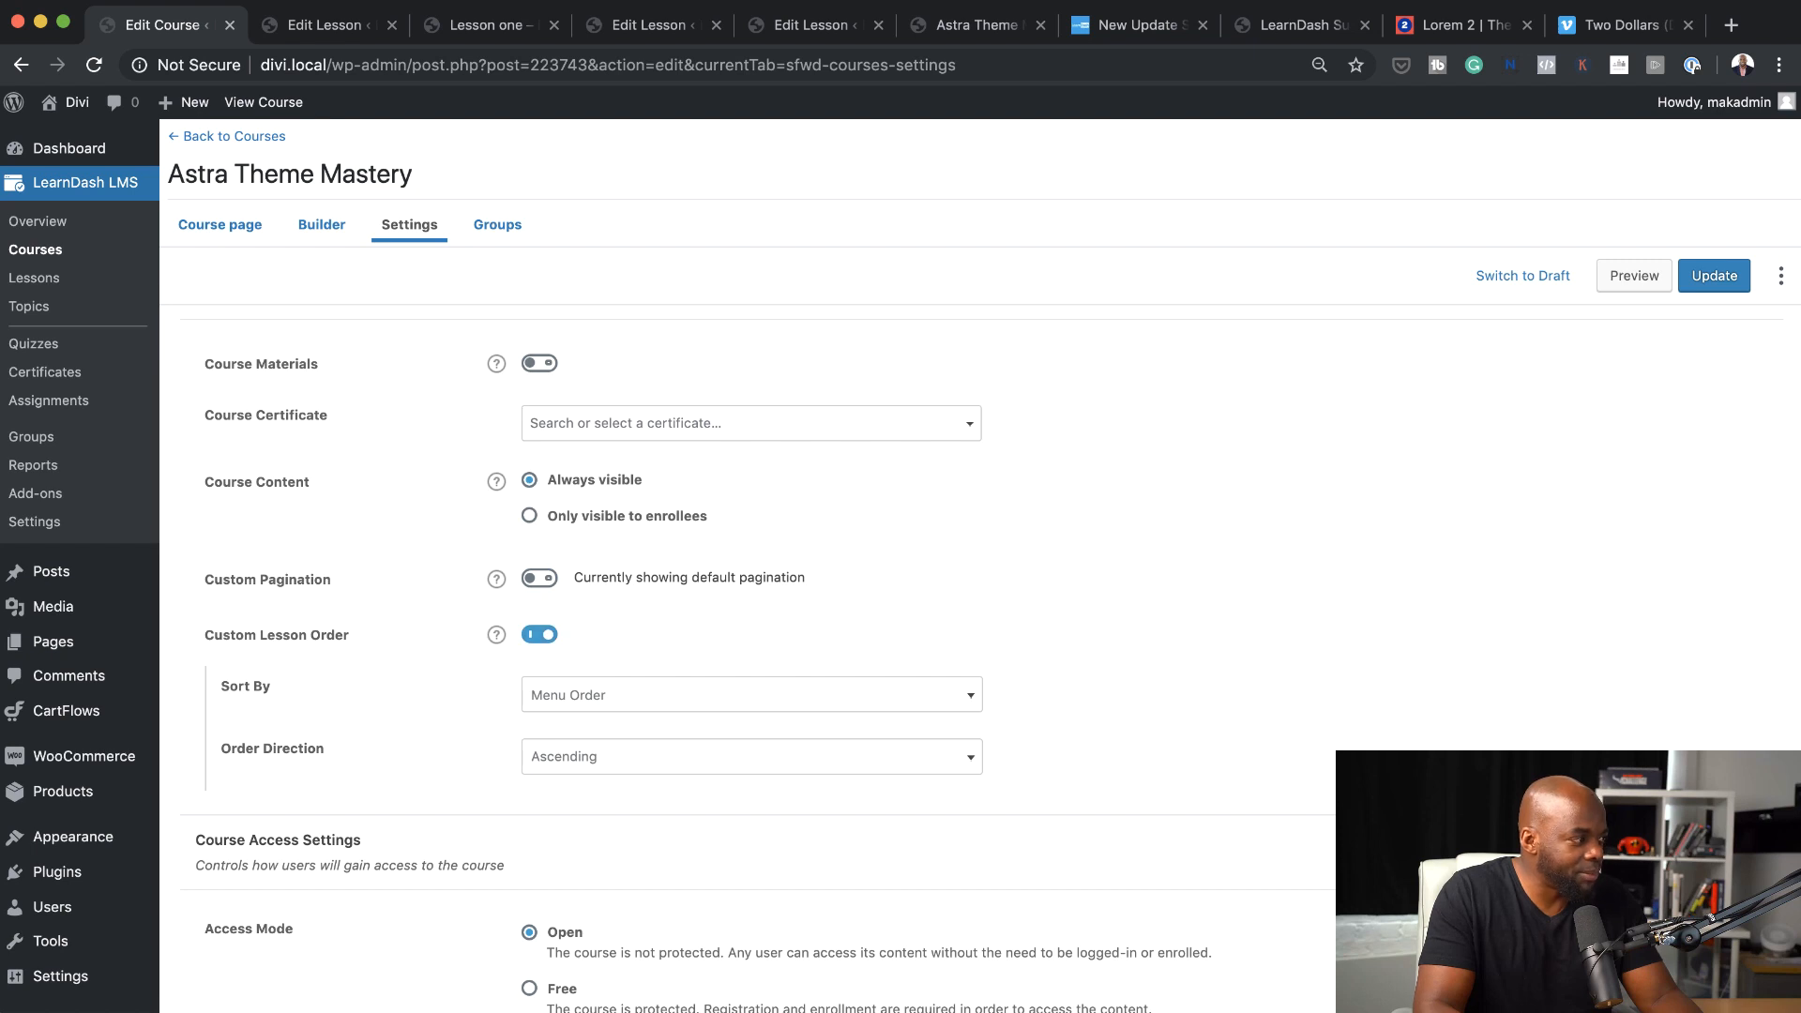
pyautogui.scroll(-1, 476, 722)
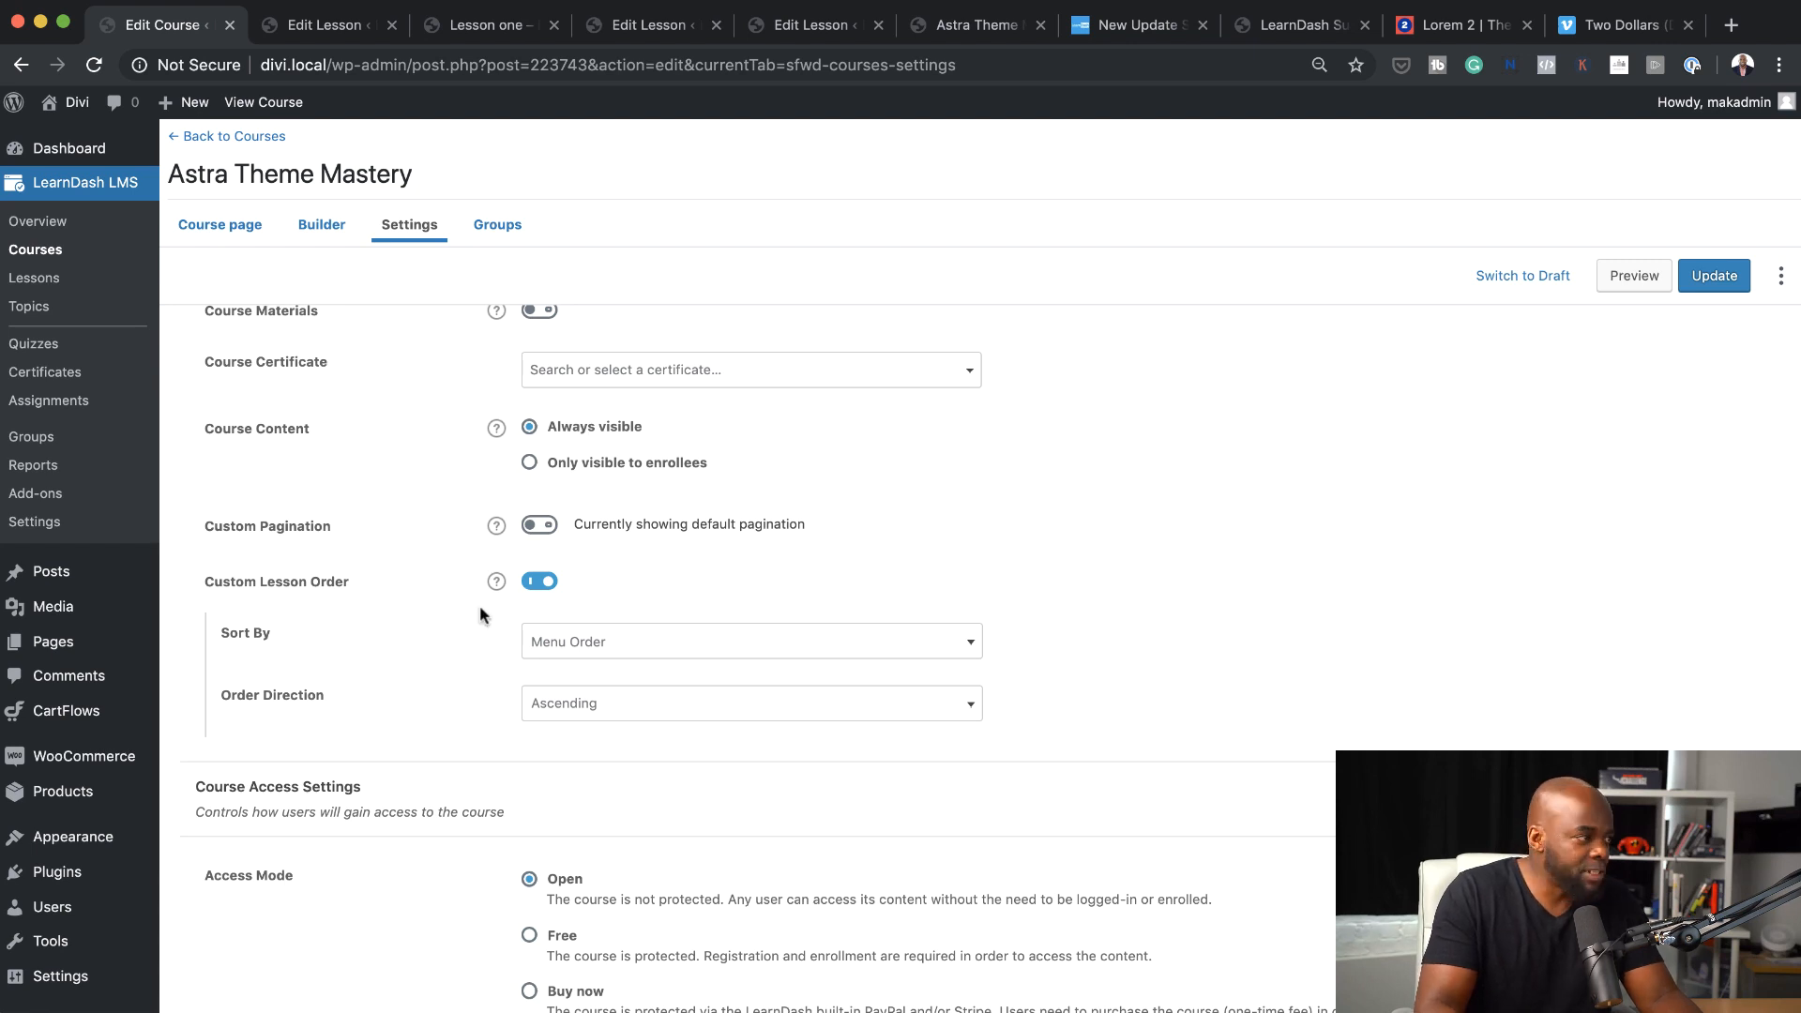
pyautogui.click(647, 643)
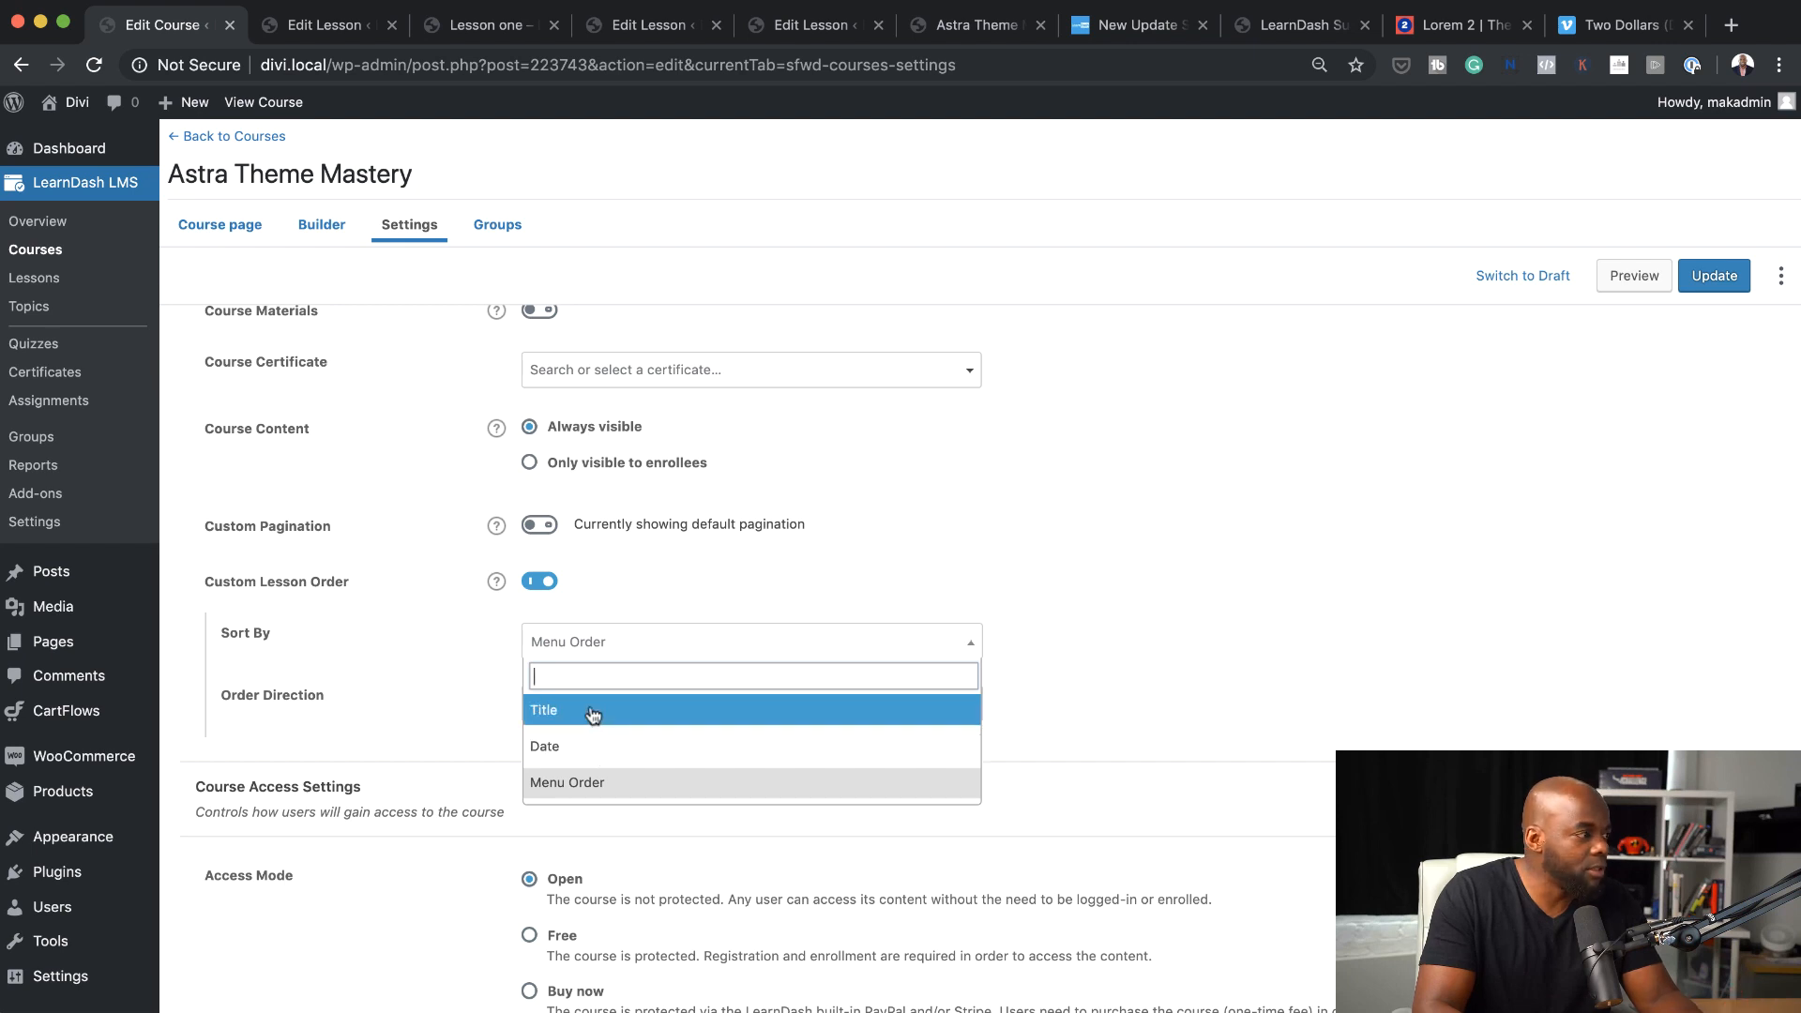
pyautogui.click(779, 581)
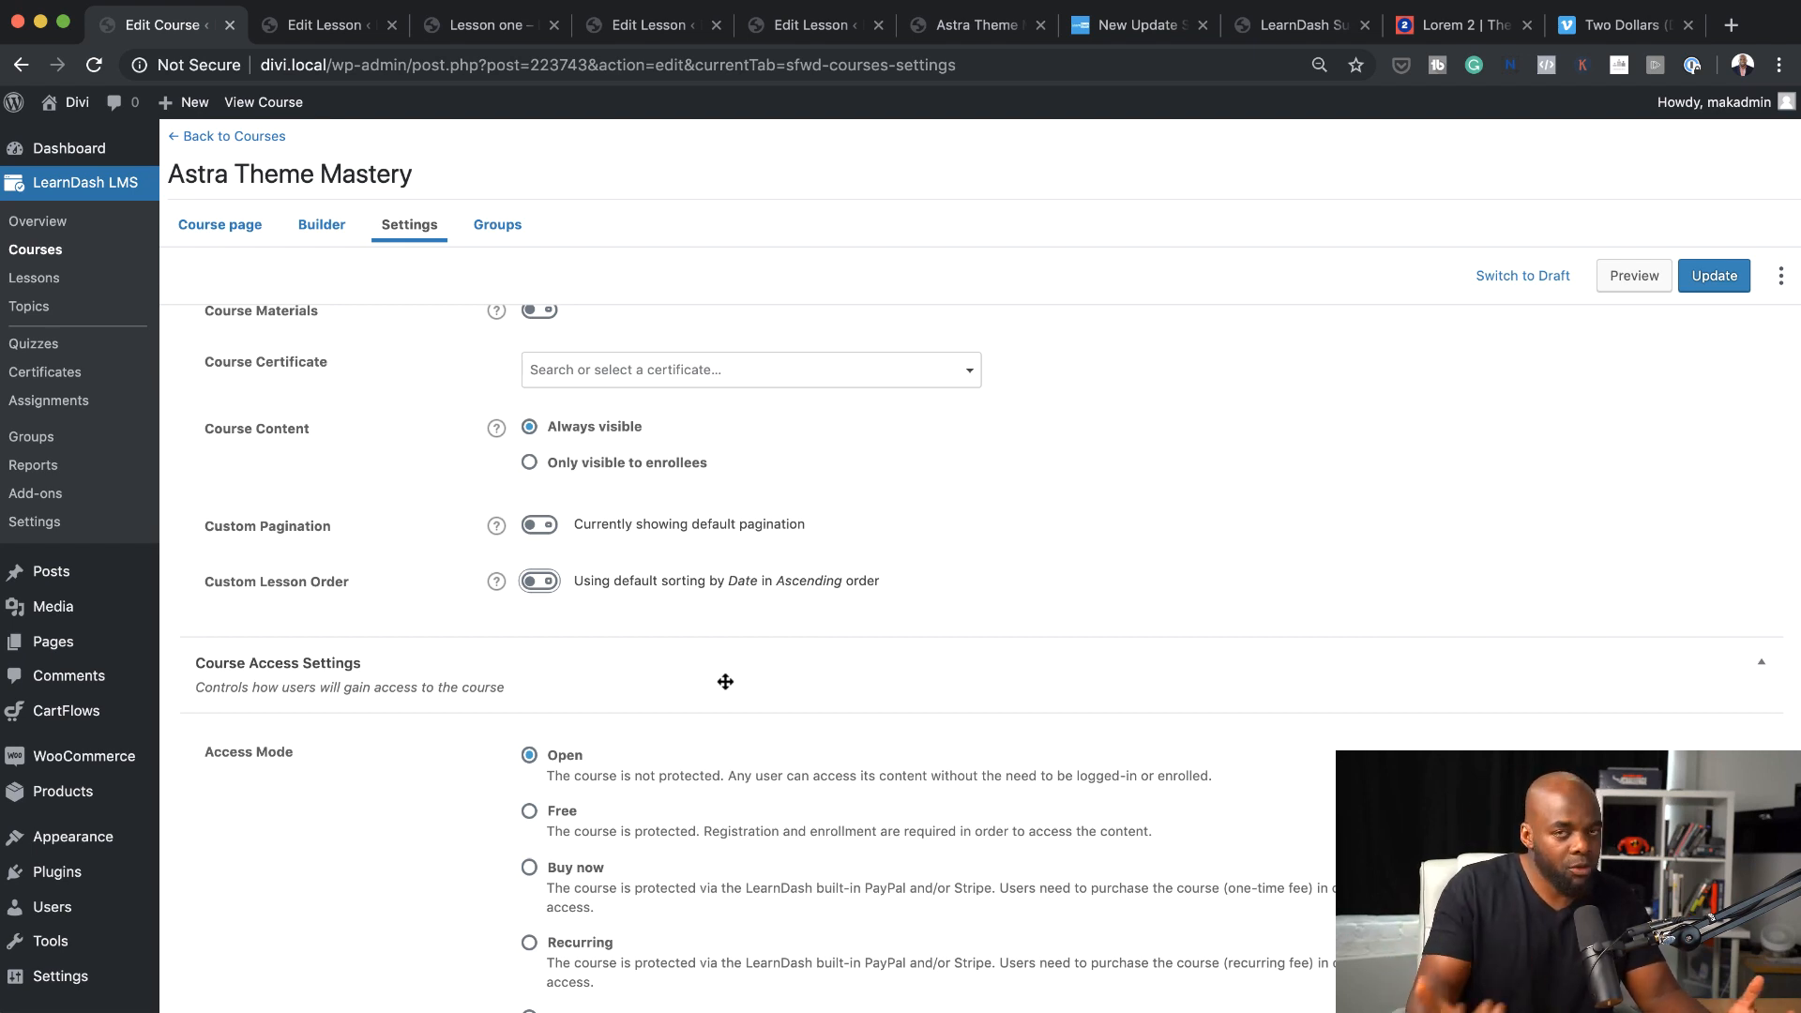
# Set the course's Access Mode to Closed with a Course Price of 147, leaving the Button URL empty
pyautogui.scroll(-5, 522, 815)
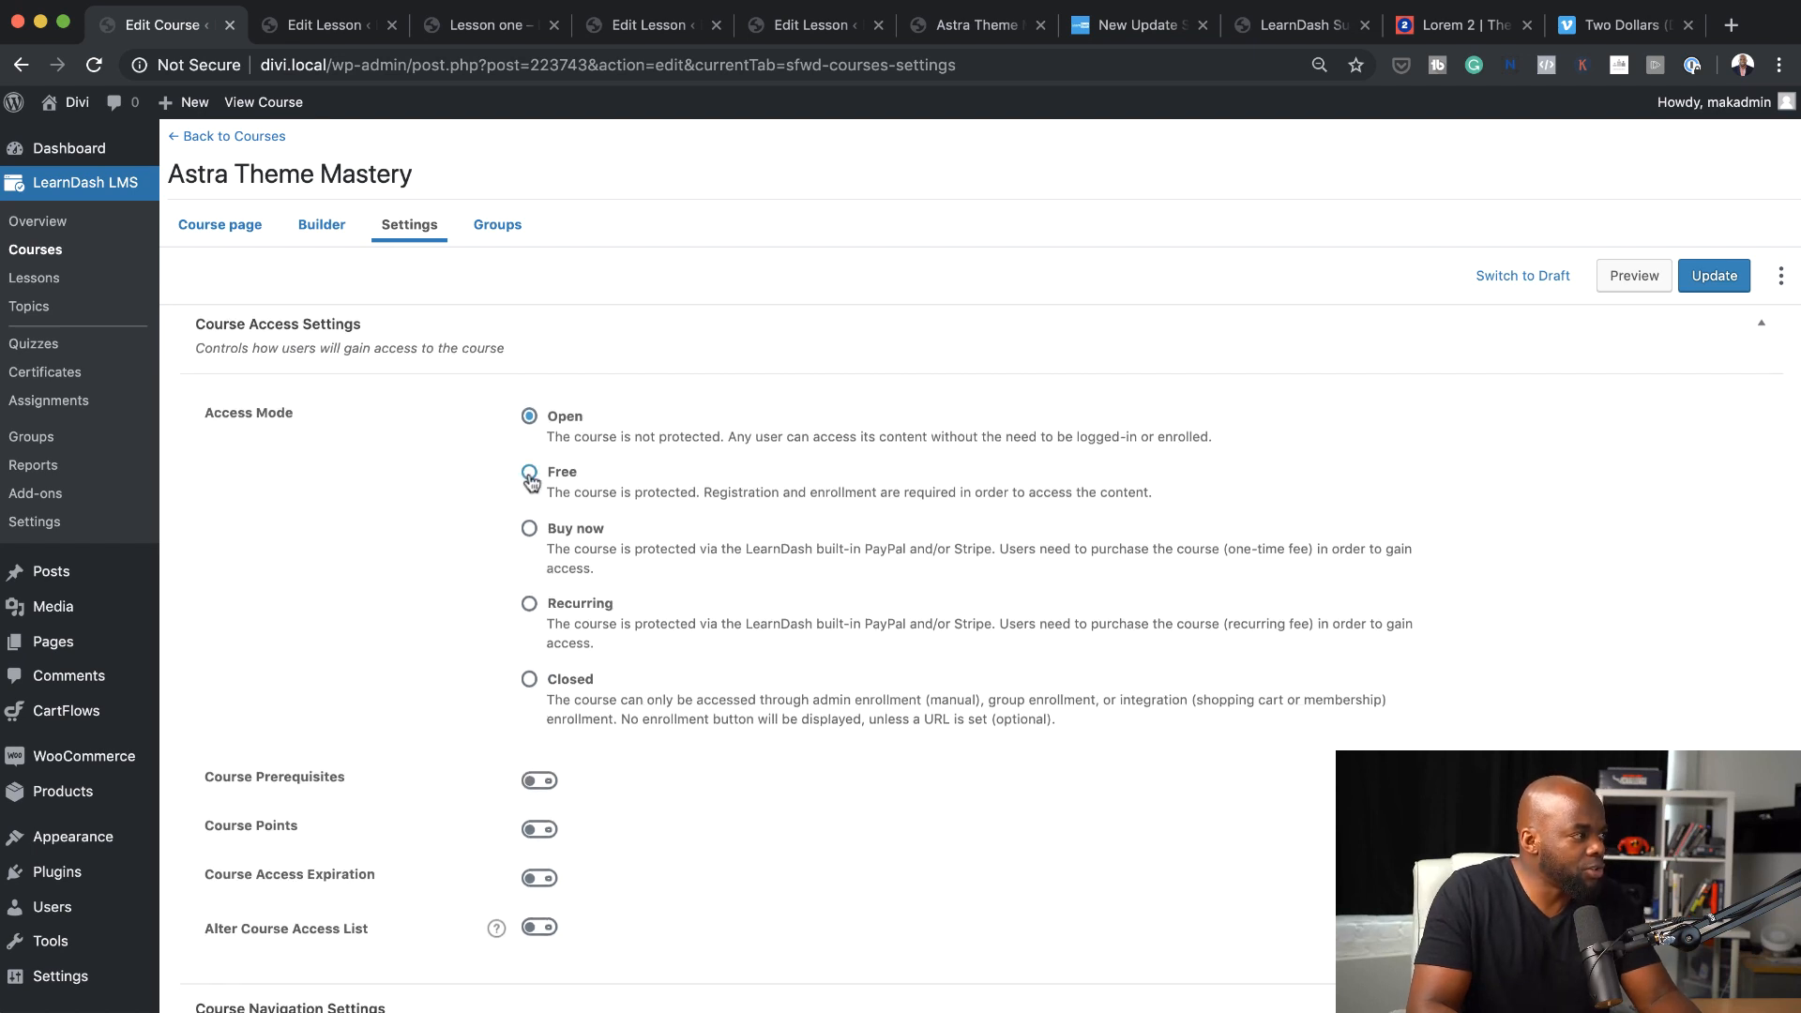
pyautogui.click(529, 681)
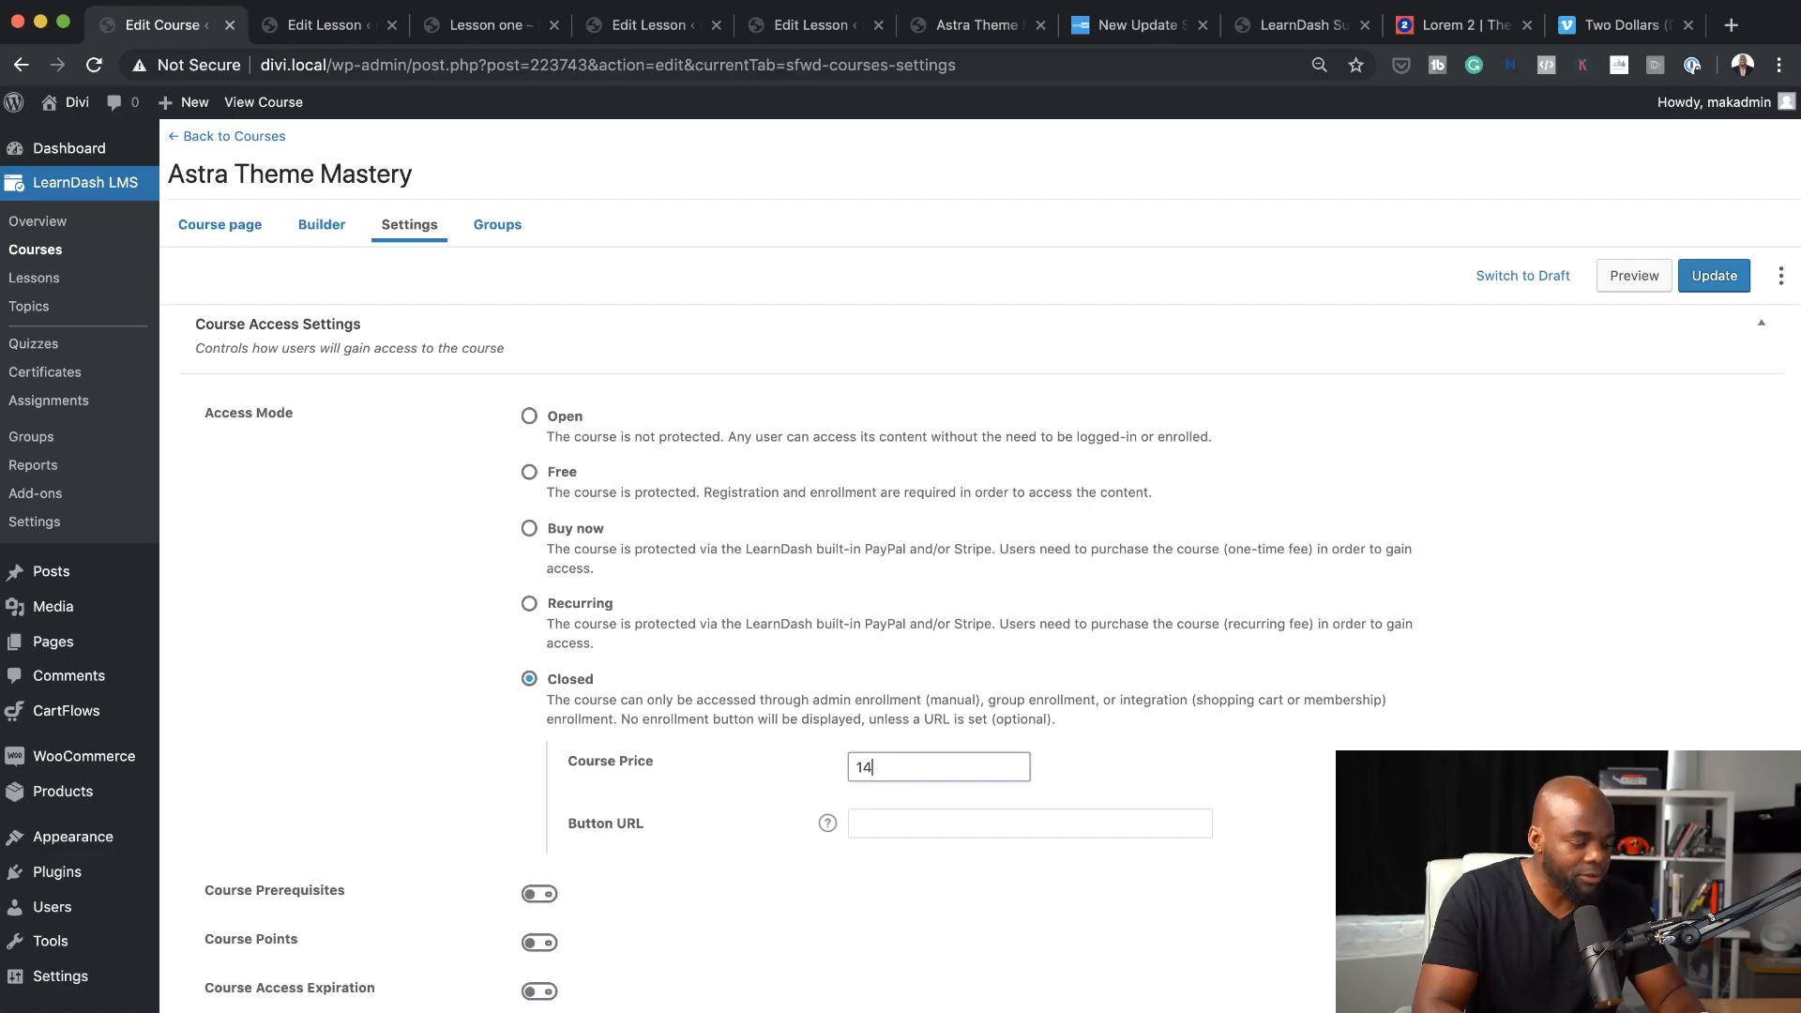
pyautogui.write('7')
pyautogui.click(915, 821)
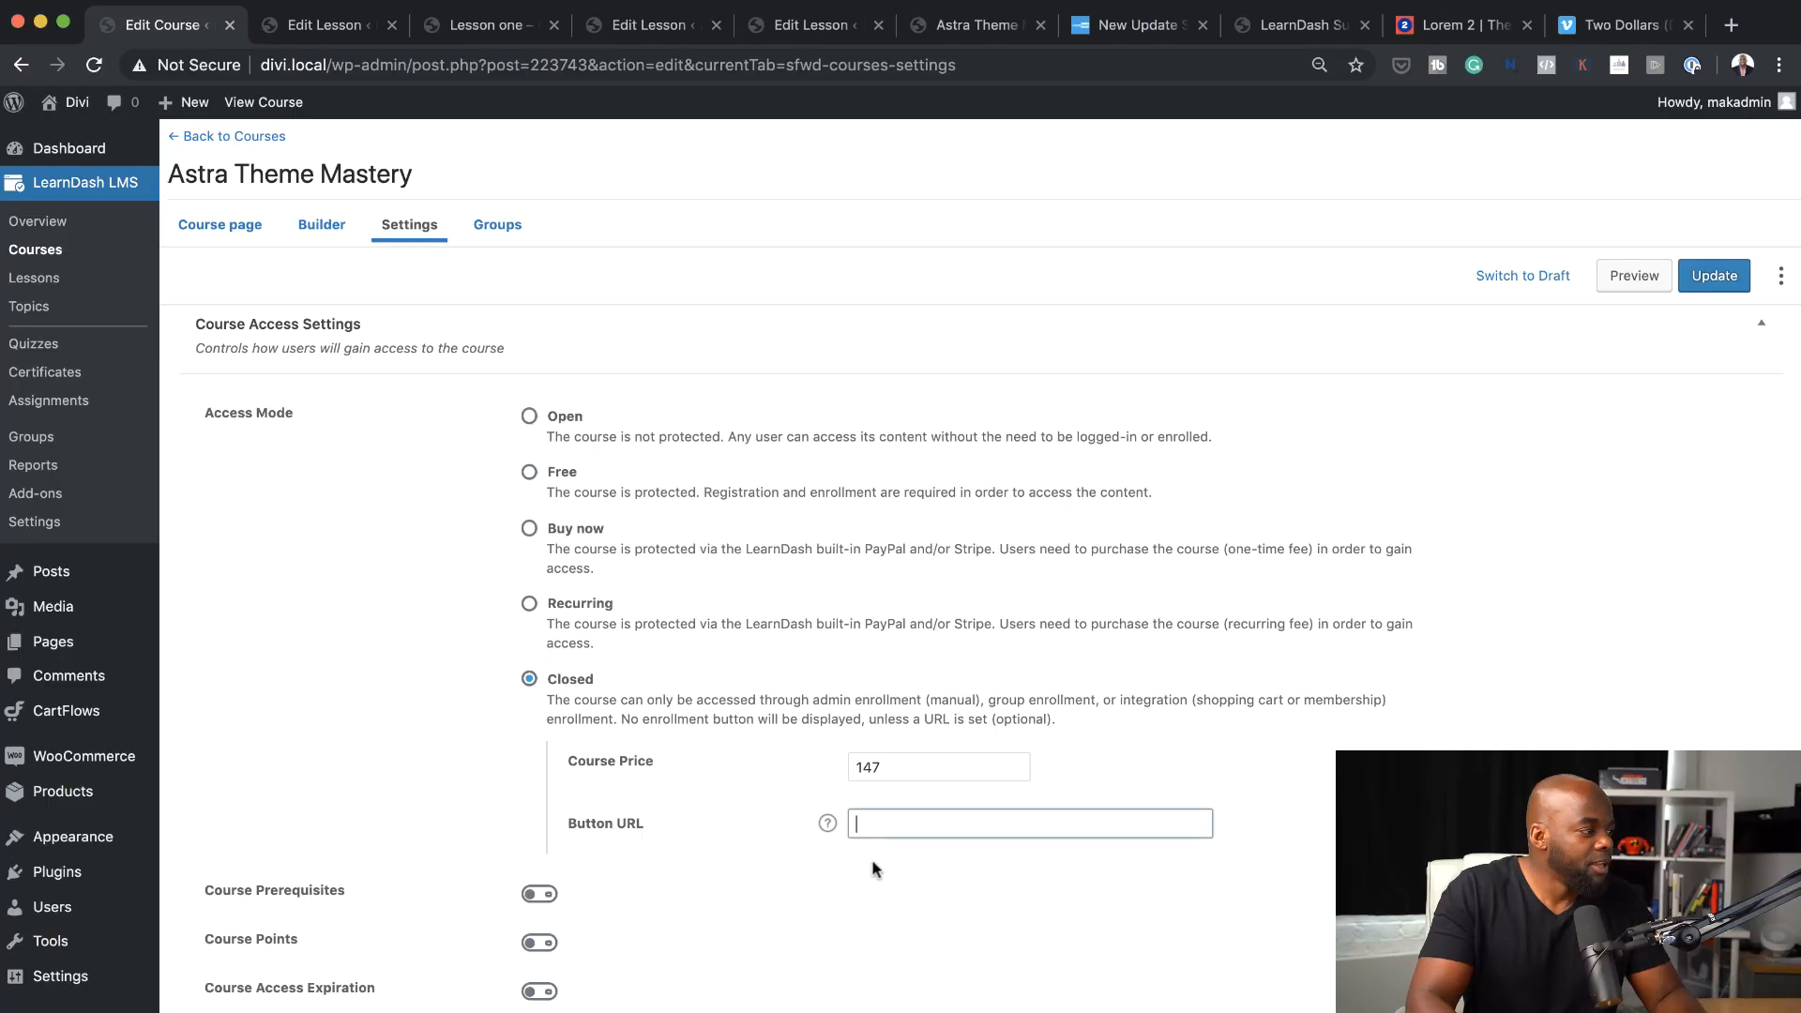
# View the Course Prerequisites options for the course and turn the setting back off
pyautogui.scroll(-2, 403, 695)
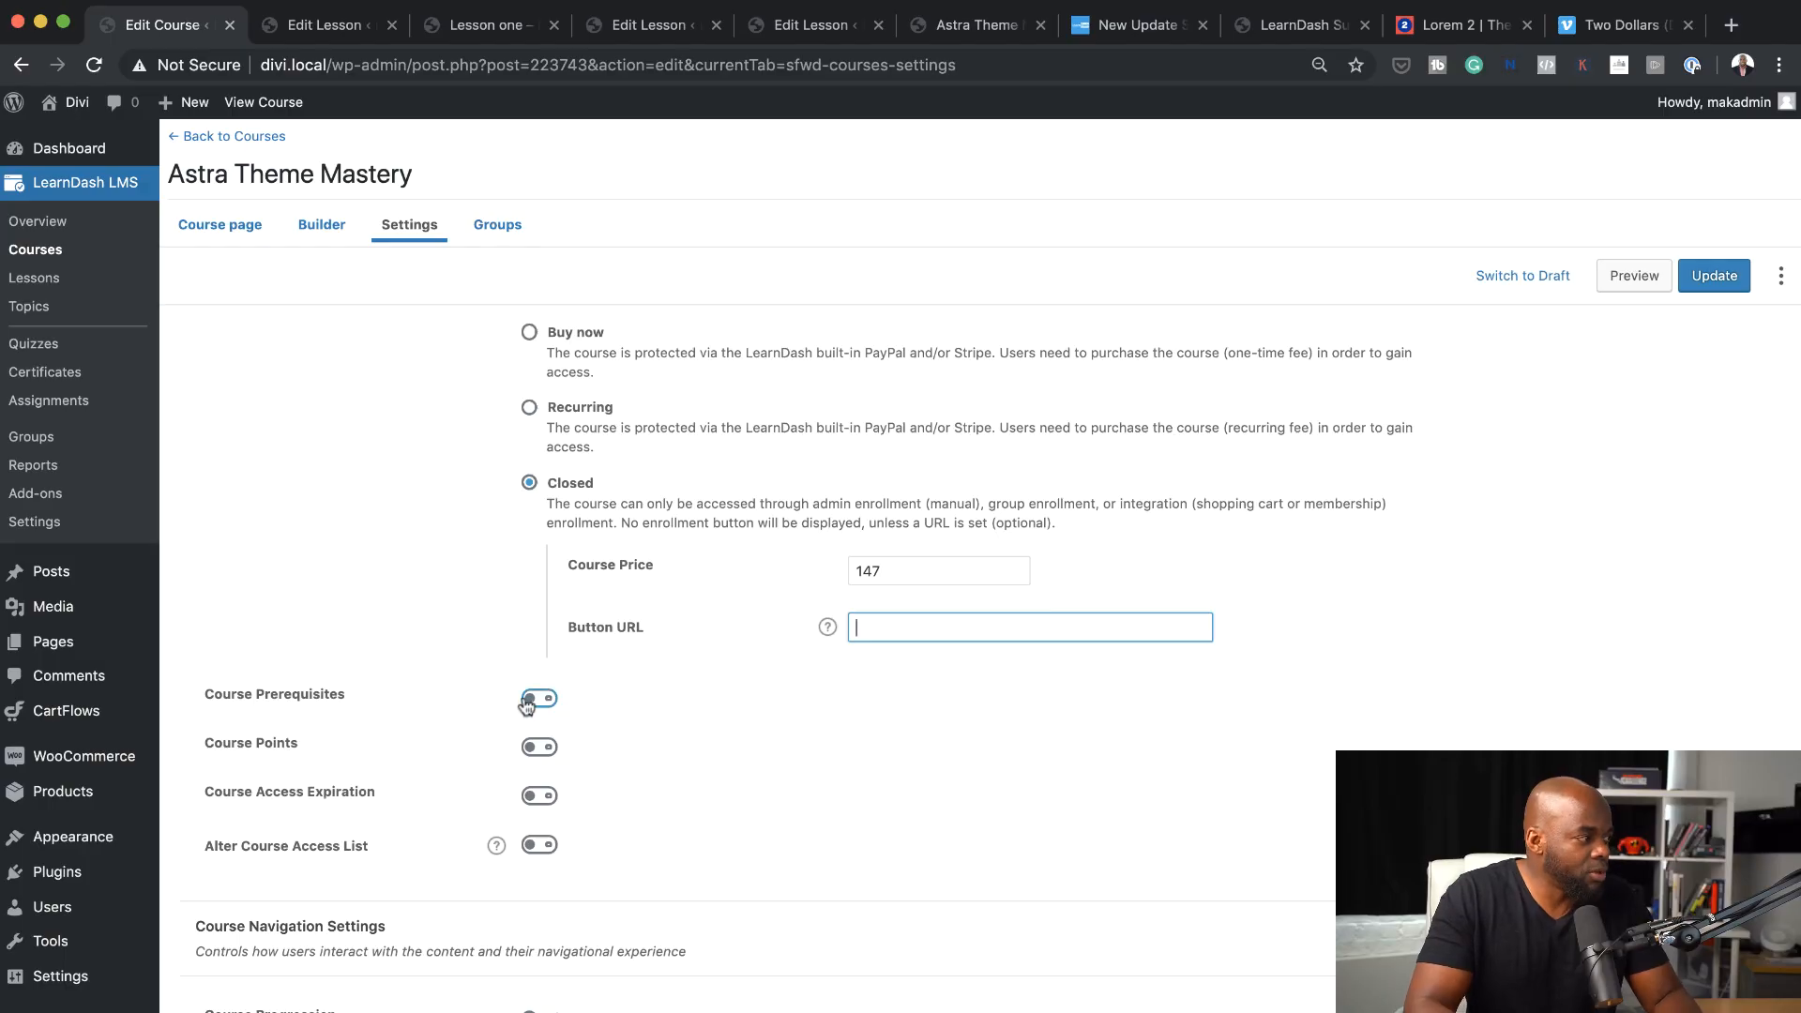
pyautogui.click(542, 702)
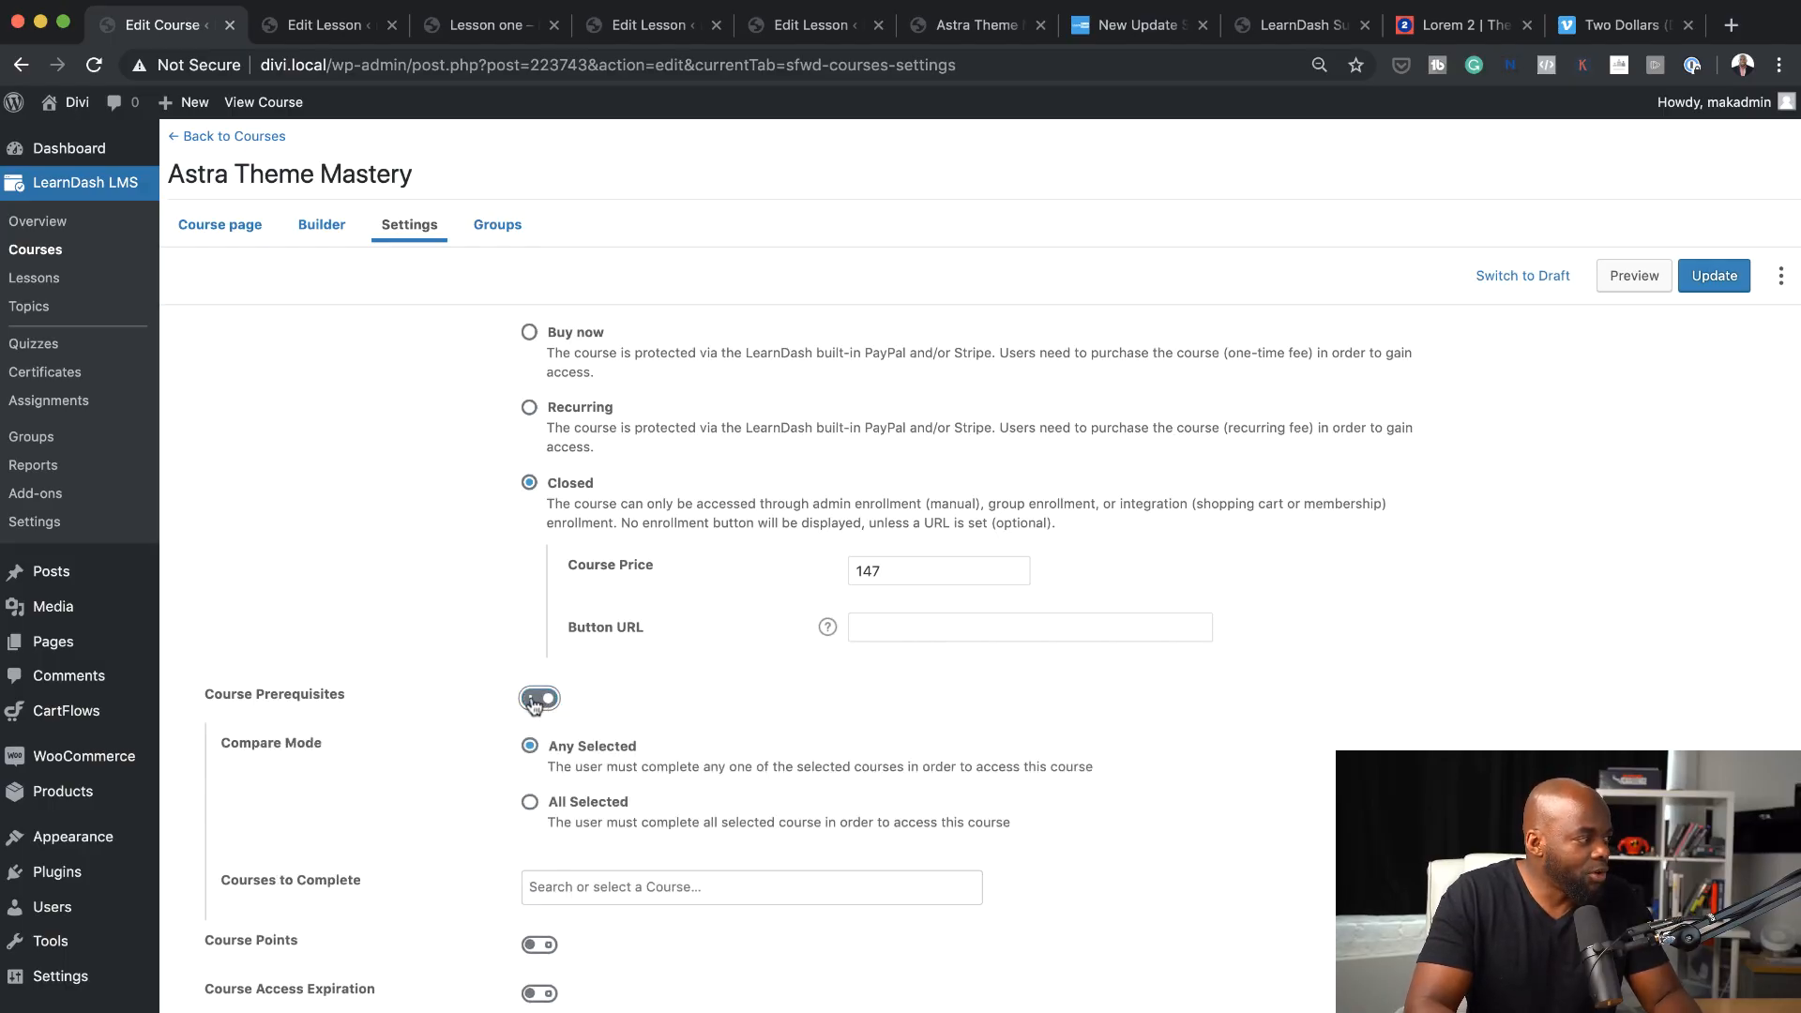
pyautogui.click(537, 701)
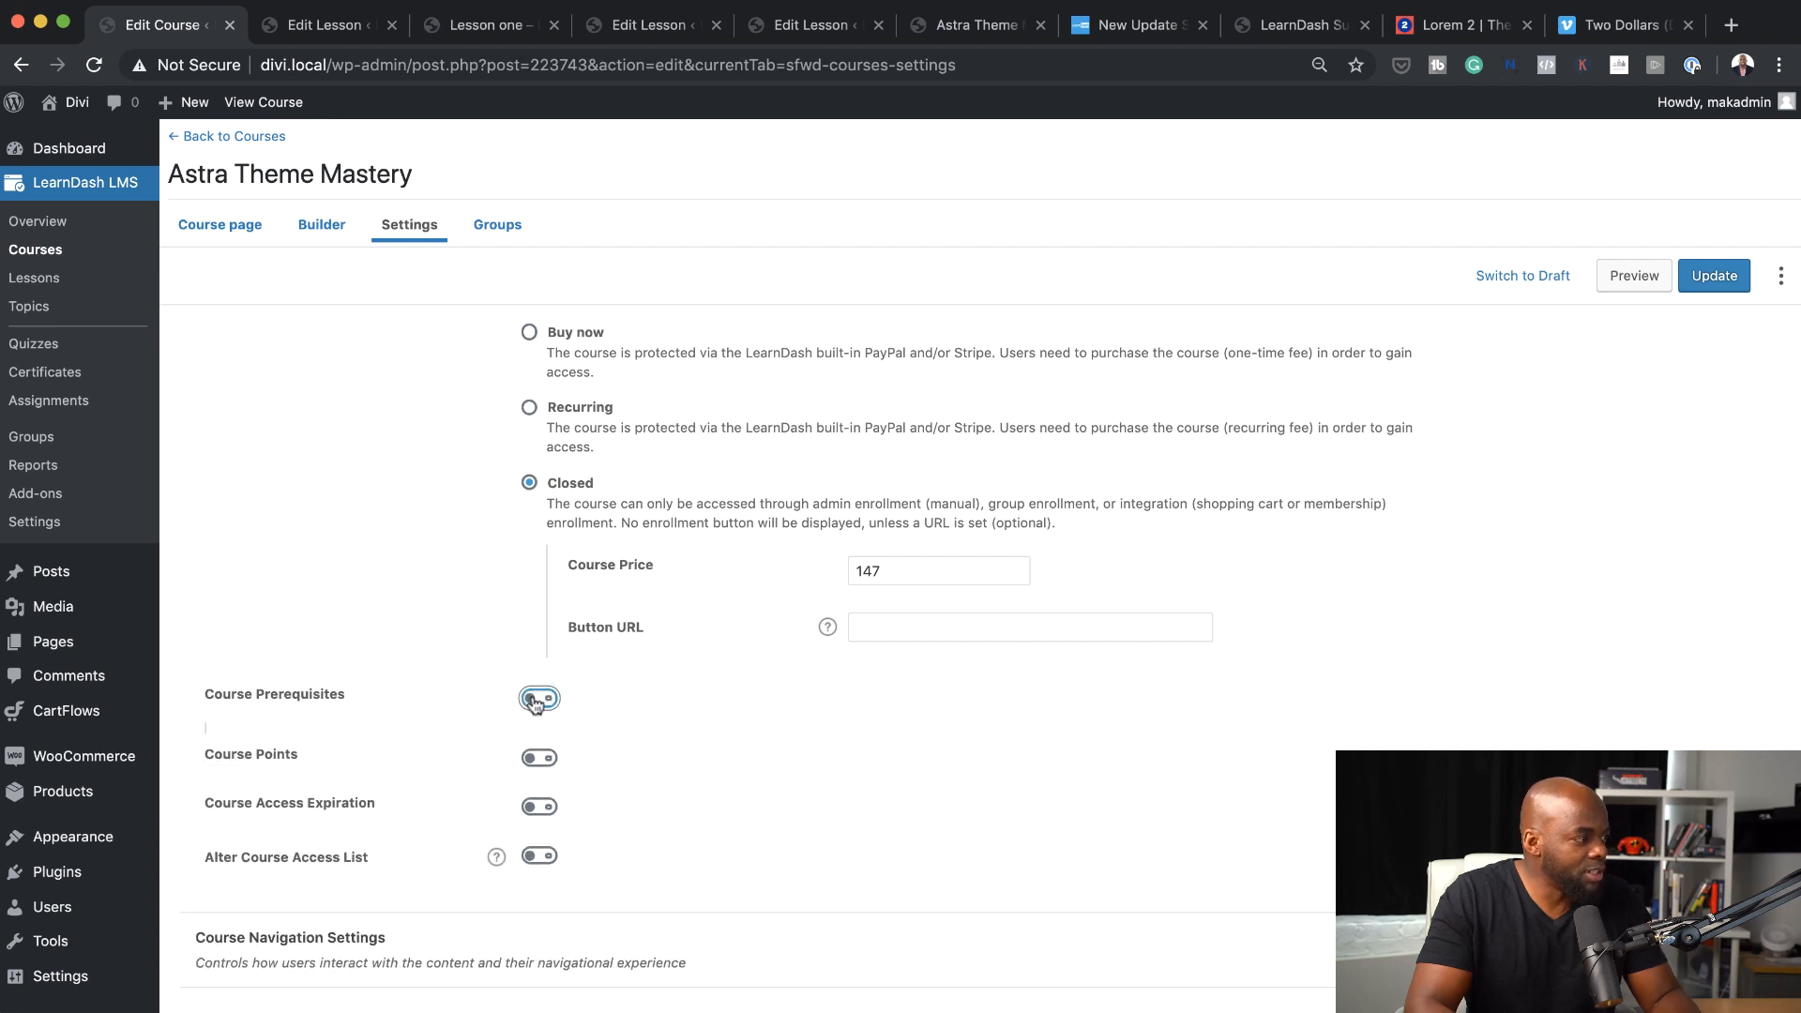
# Enable Course Points and set the points awarded on completion to 100
pyautogui.click(541, 749)
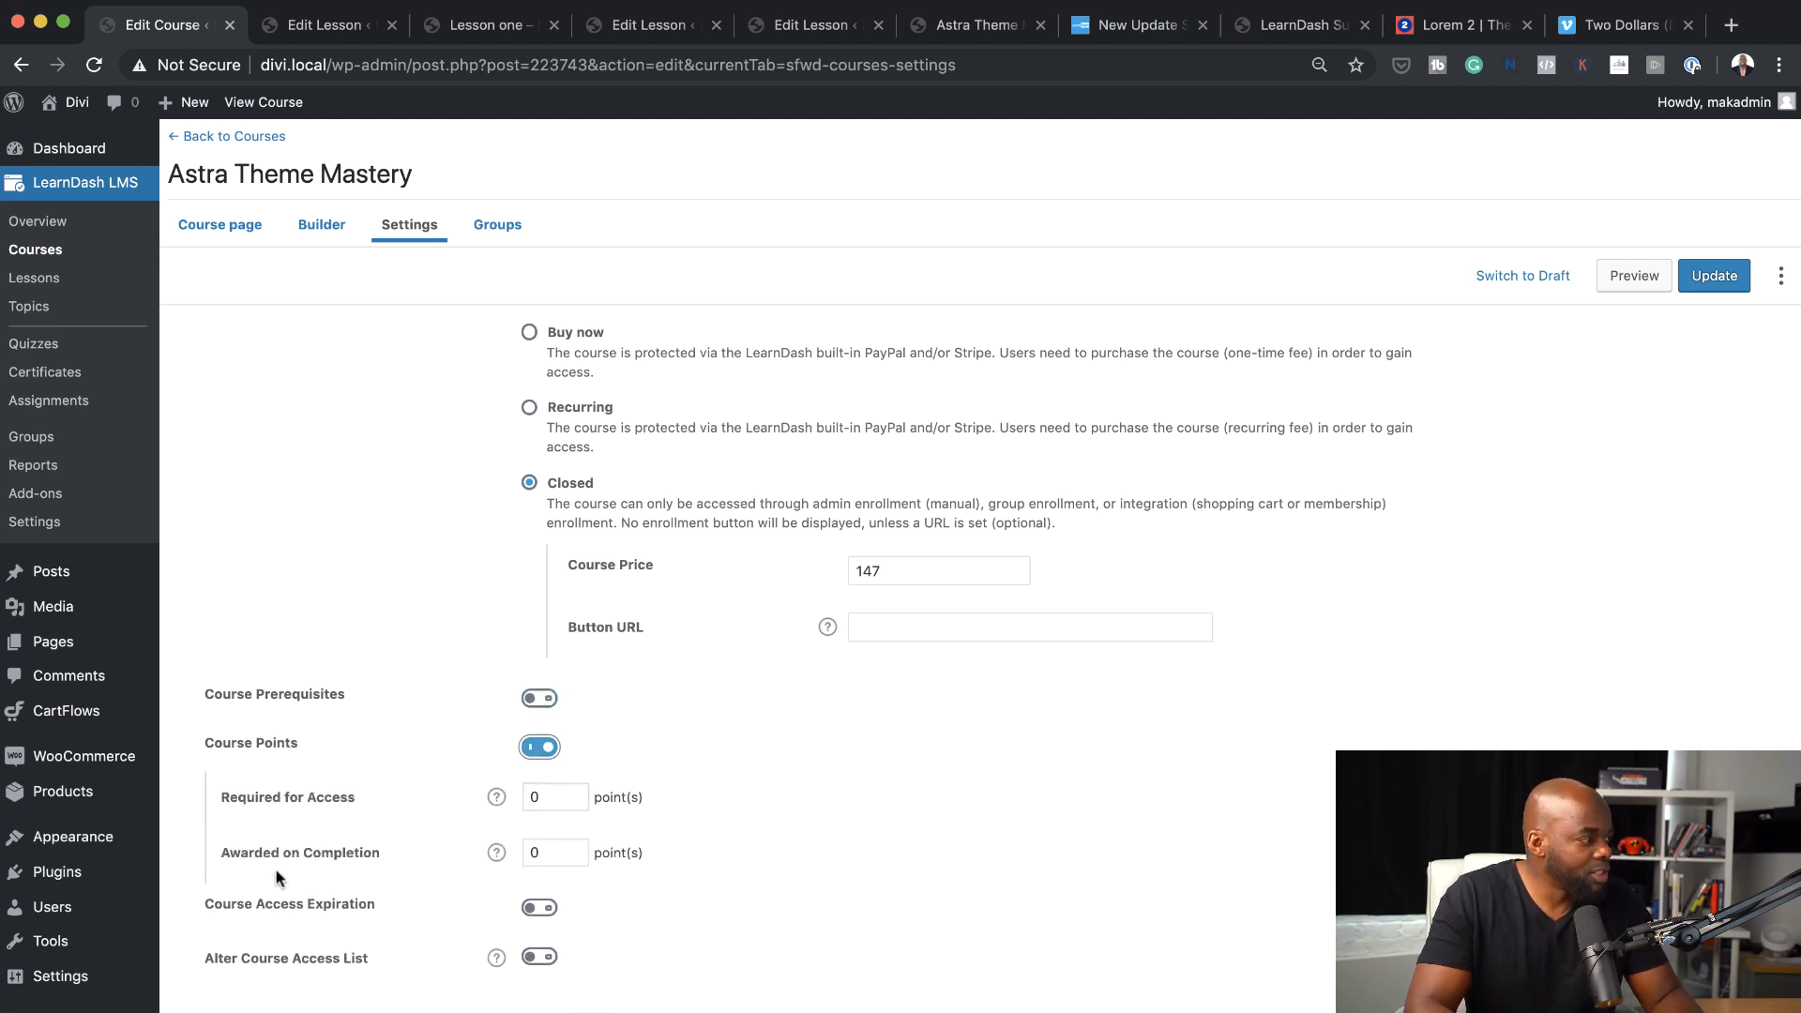
pyautogui.click(531, 854)
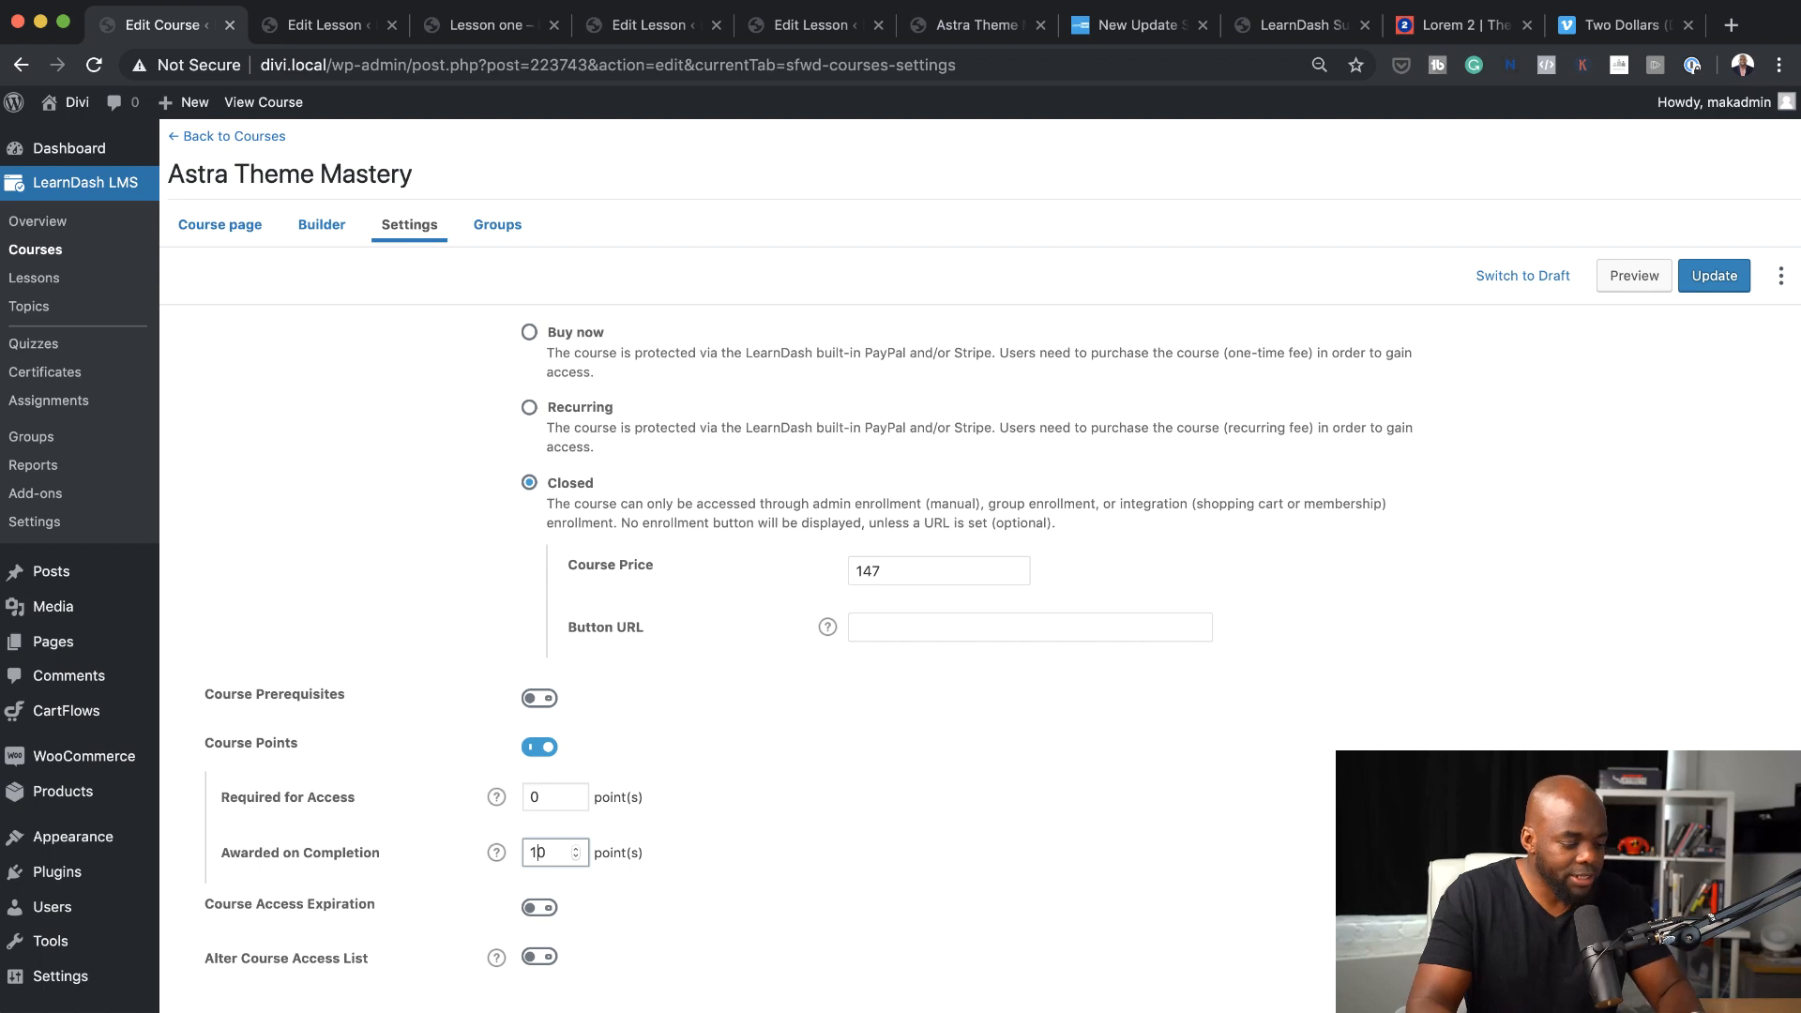
pyautogui.write('0')
# Enable Course Access Expiration with an access period of 100 days
pyautogui.scroll(-1, 676, 872)
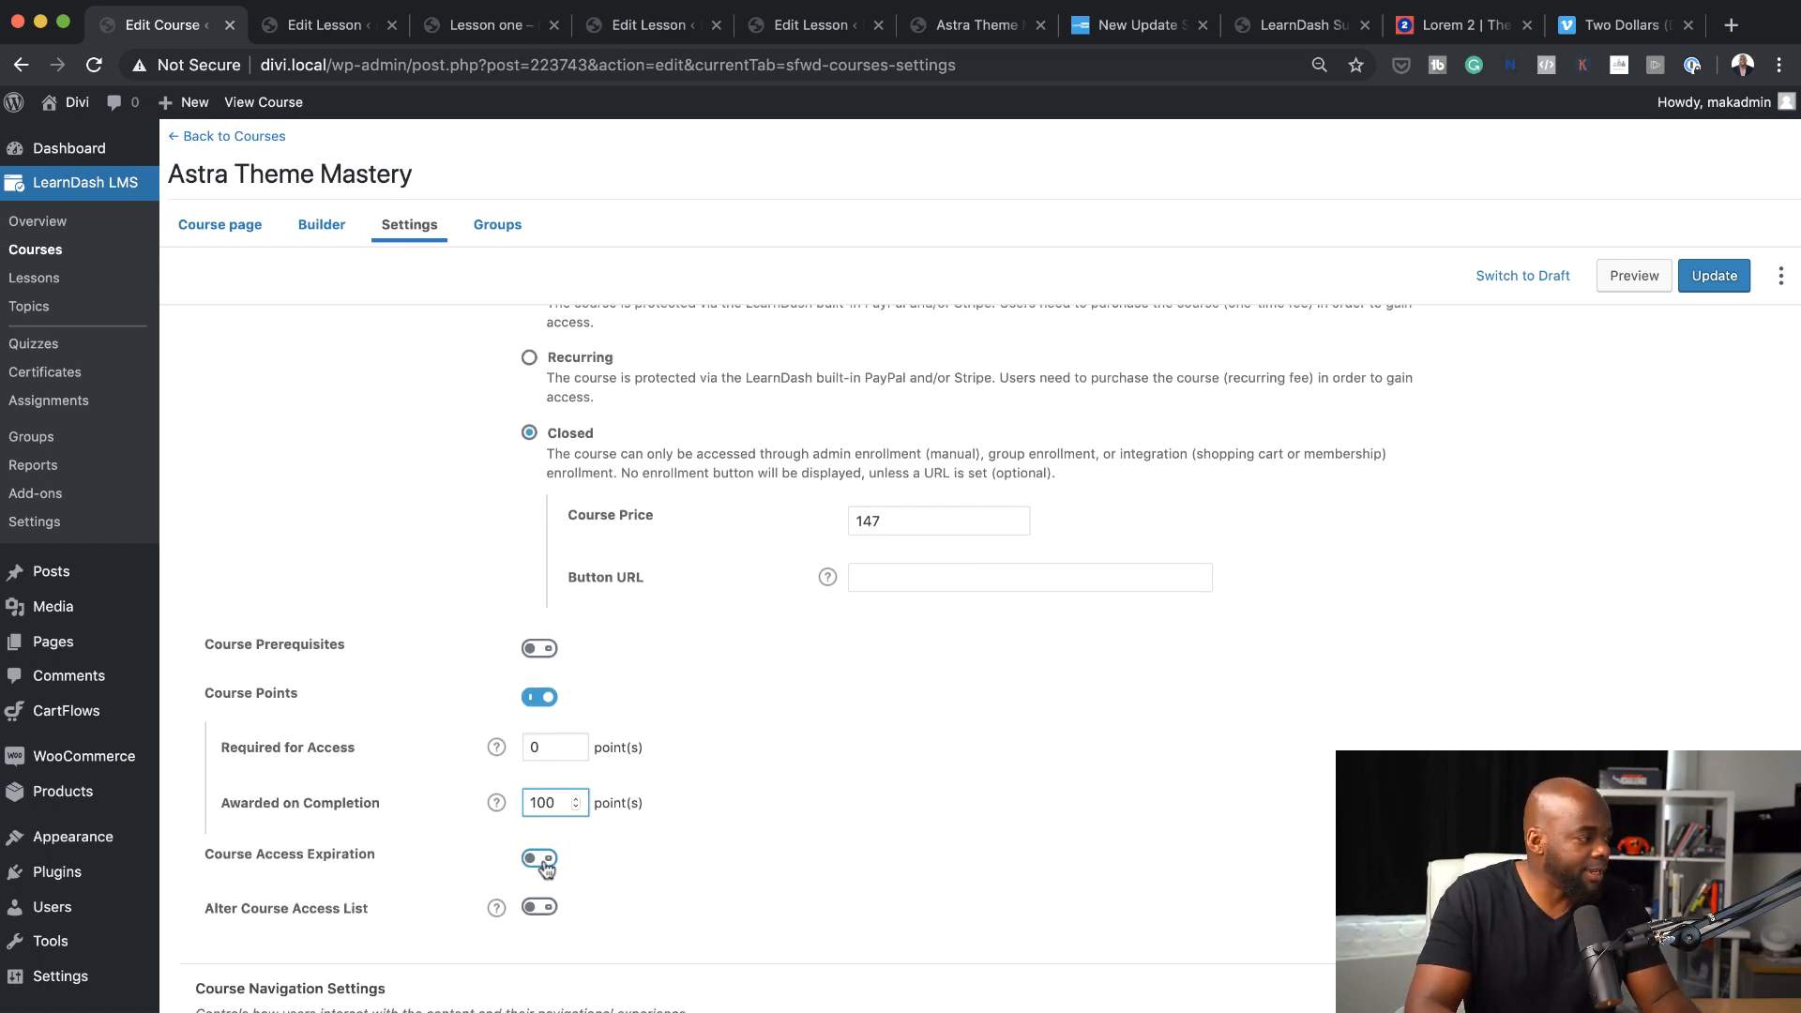
pyautogui.click(544, 859)
pyautogui.scroll(-4, 704, 882)
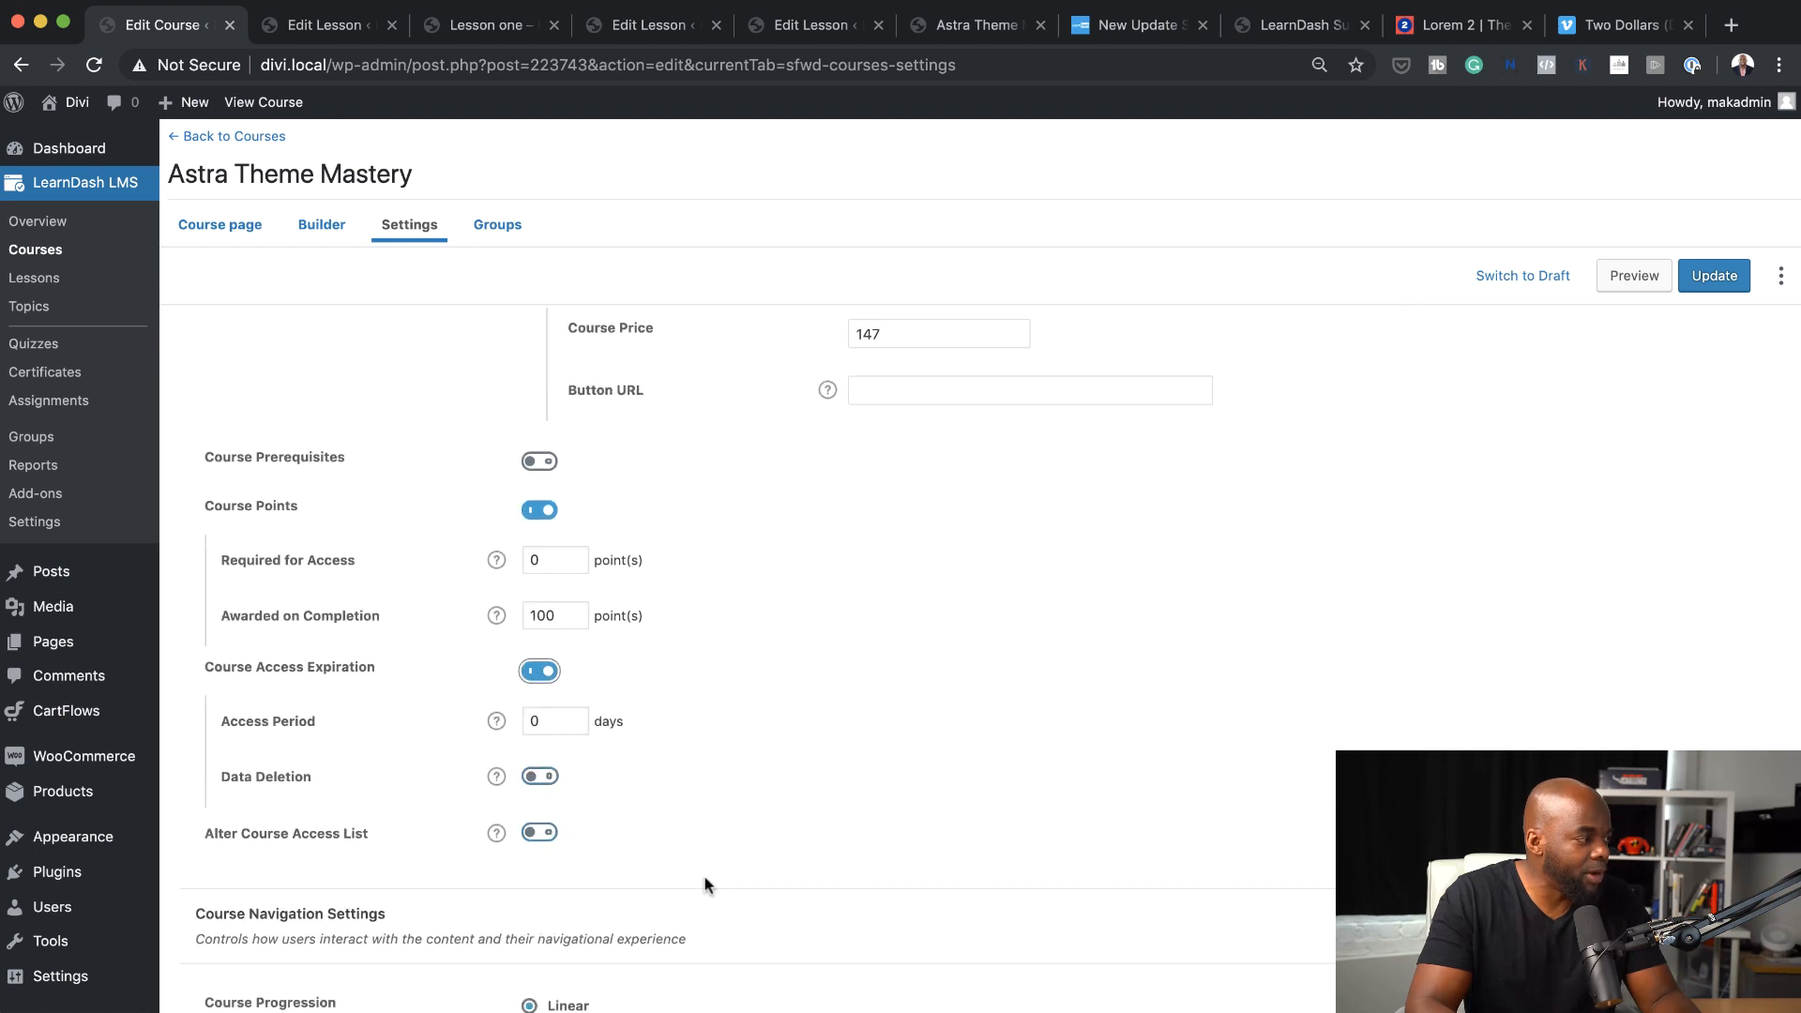
pyautogui.click(548, 719)
pyautogui.write('1')
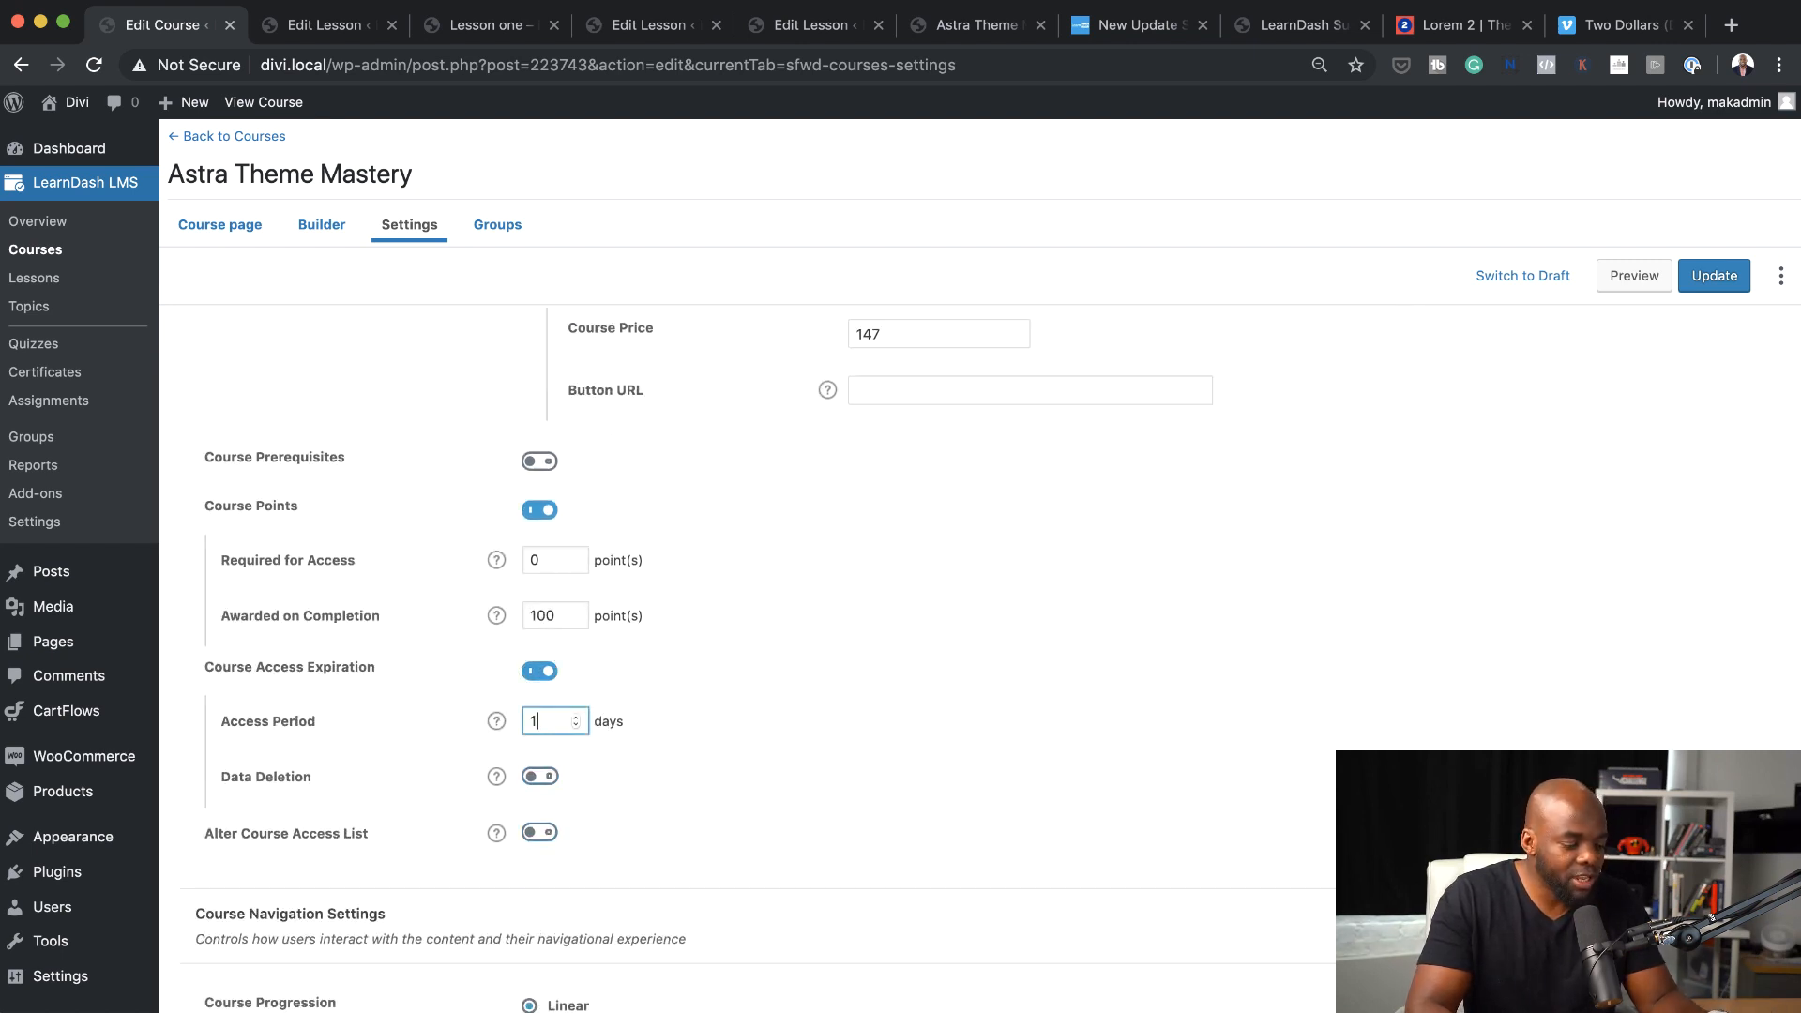
pyautogui.write('00')
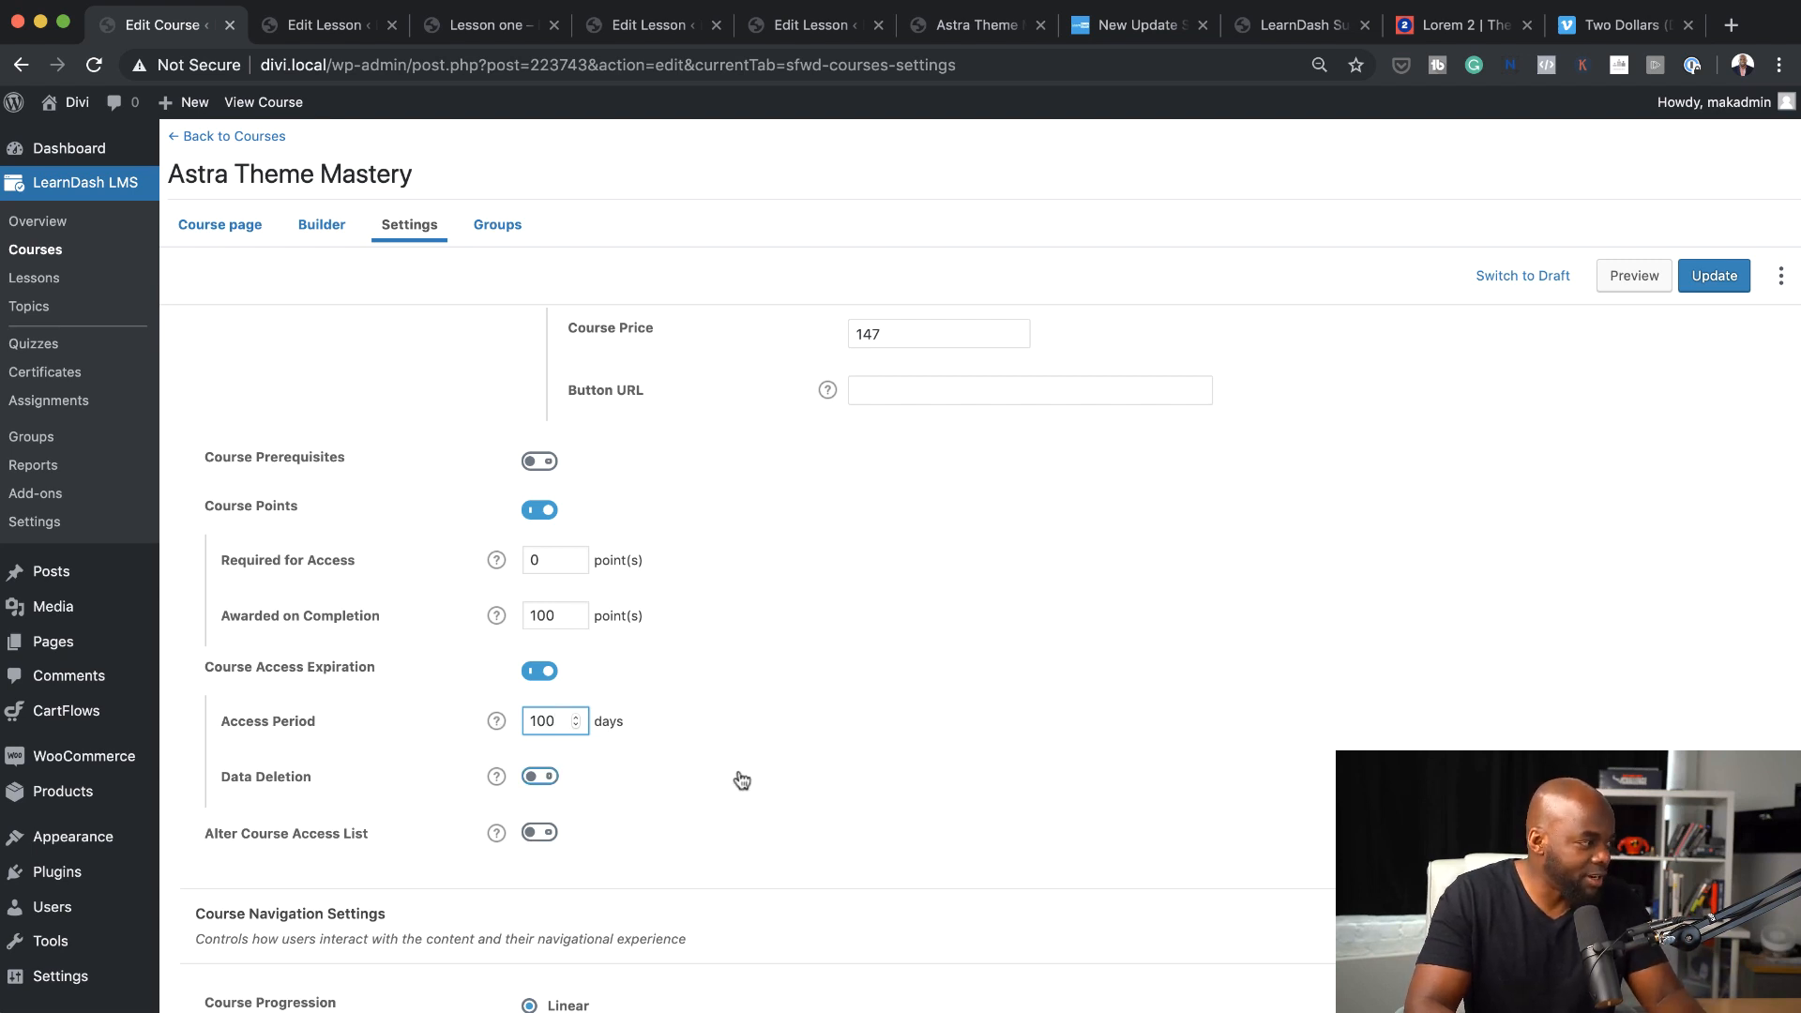
# Check the Data Deletion and Alter Course Access List options, and turn Course Access Expiration back off
pyautogui.click(549, 779)
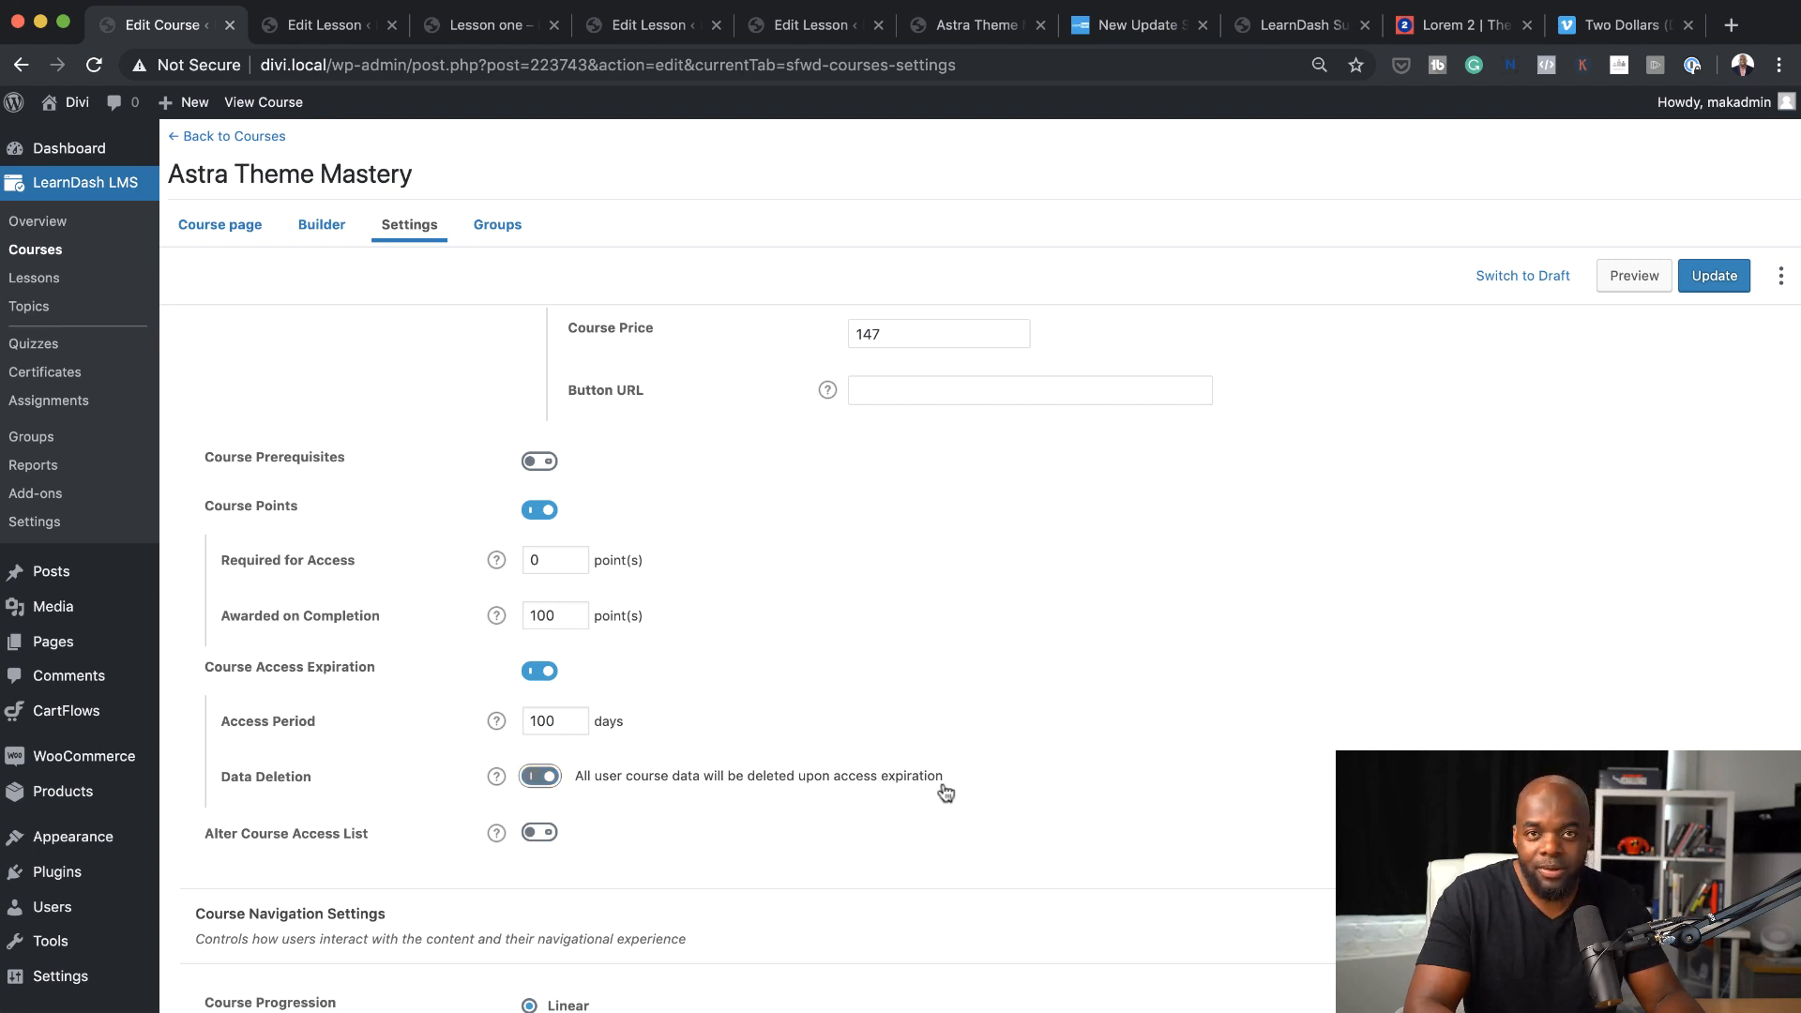
pyautogui.click(552, 783)
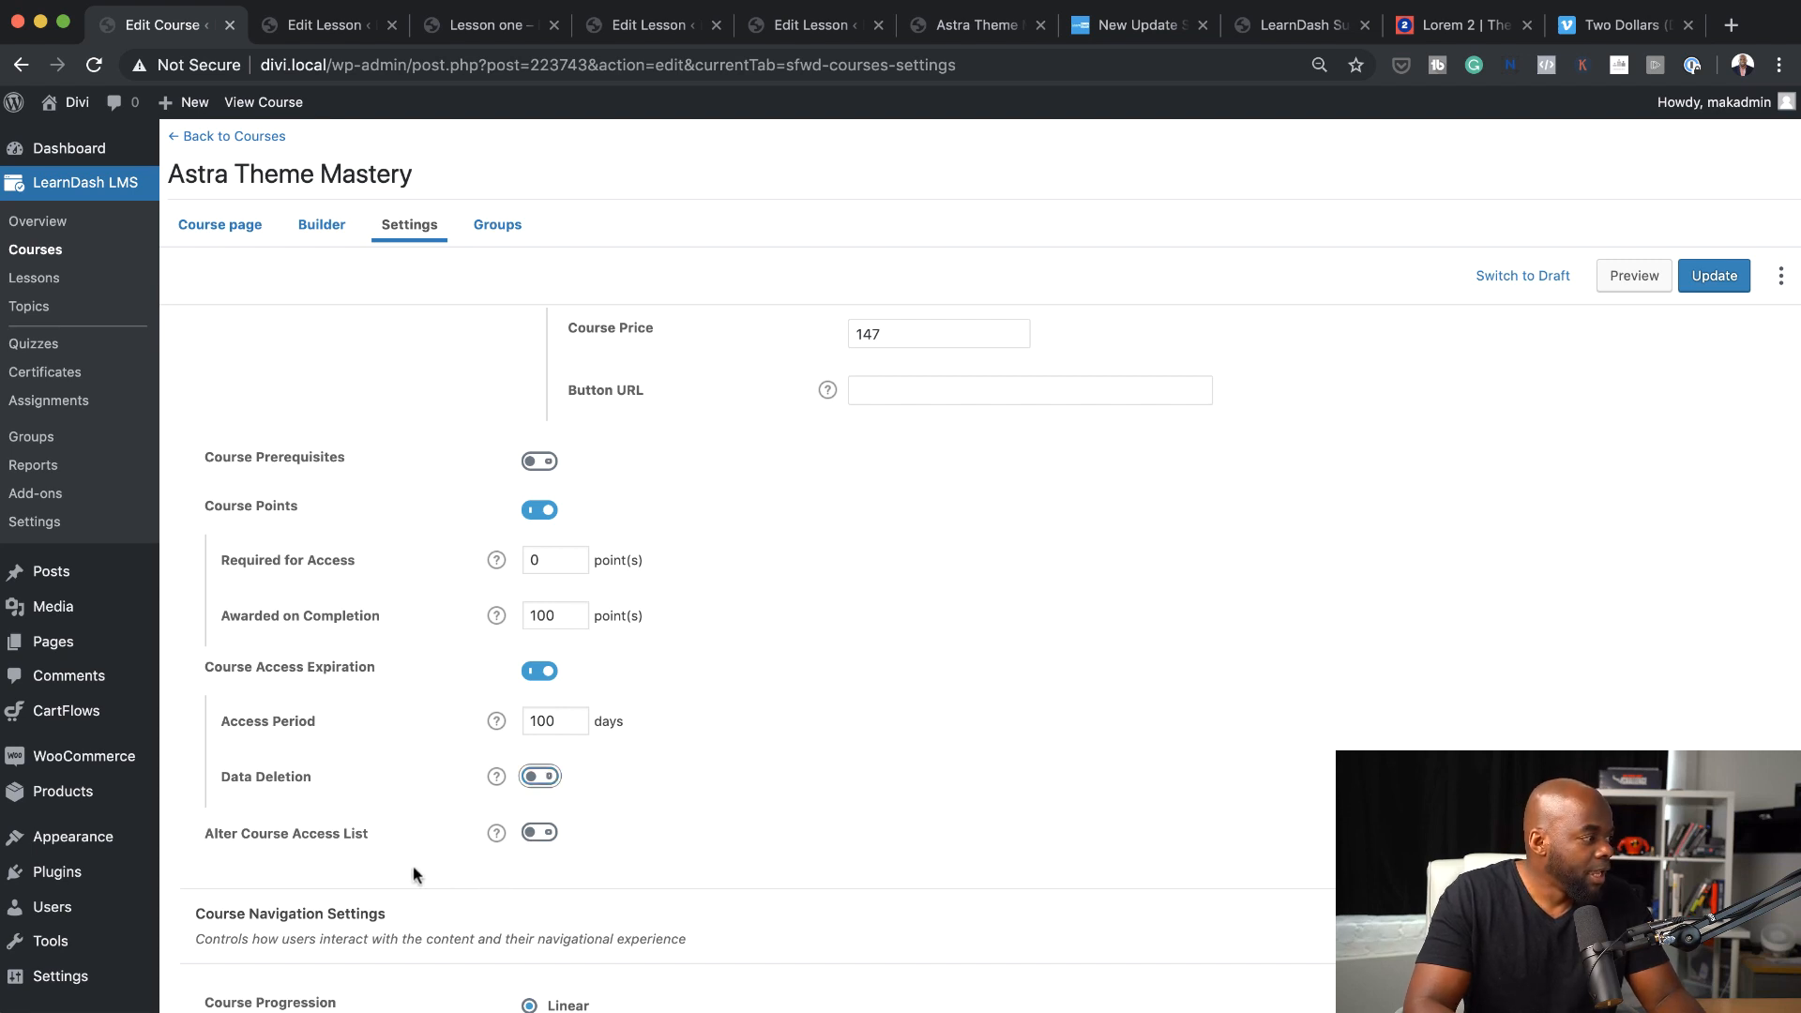
pyautogui.scroll(-2, 414, 873)
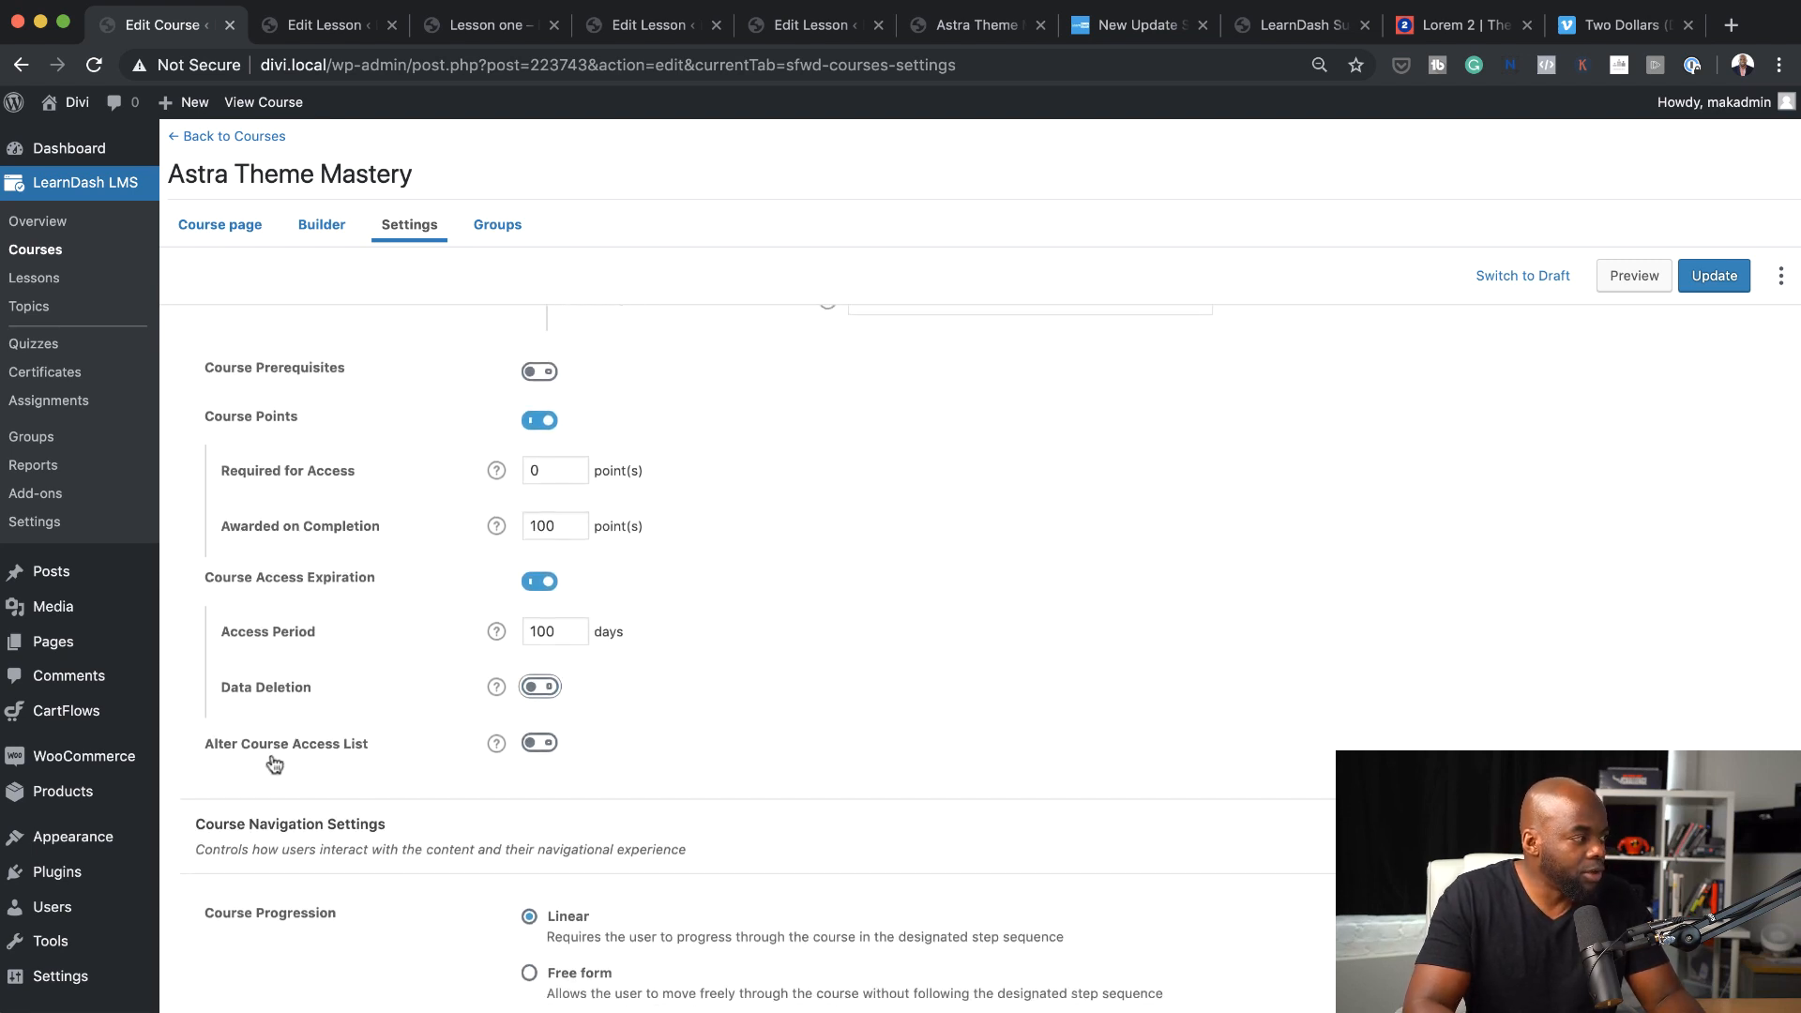
pyautogui.click(540, 743)
pyautogui.scroll(-4, 544, 676)
pyautogui.click(551, 615)
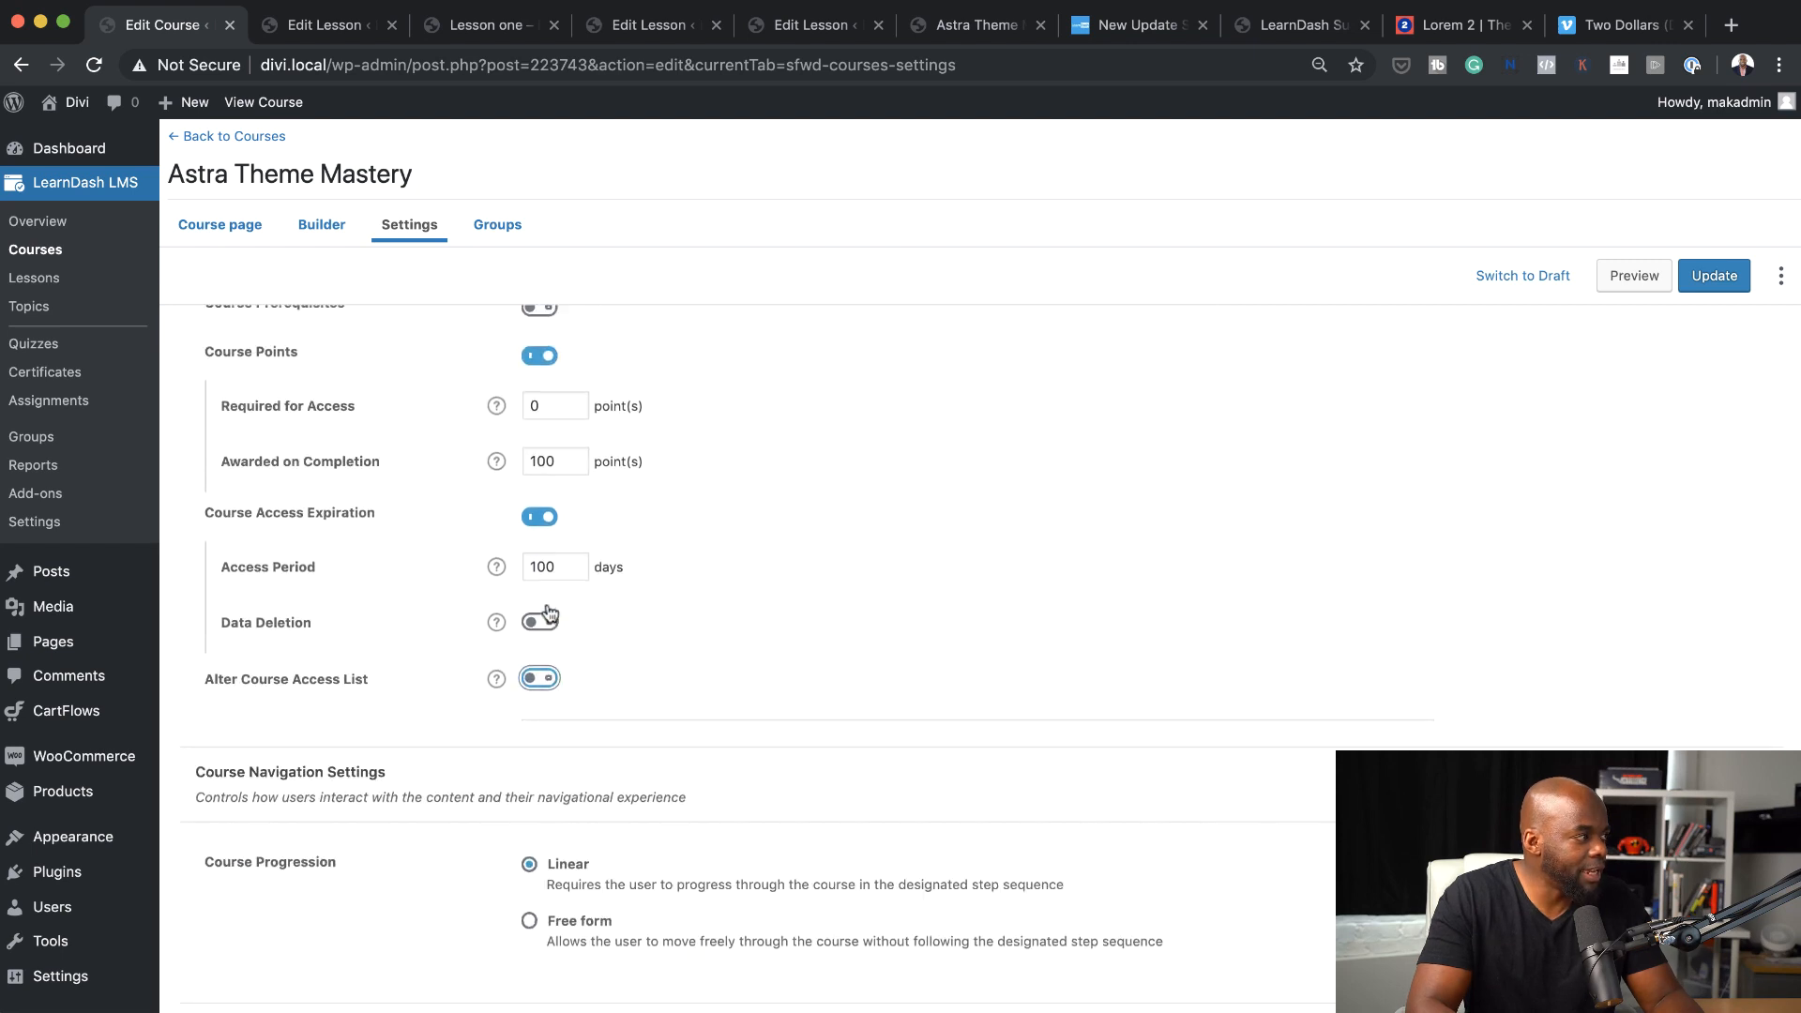
pyautogui.click(540, 517)
# Set the Course Progression to Free form and update the course
pyautogui.scroll(3, 540, 521)
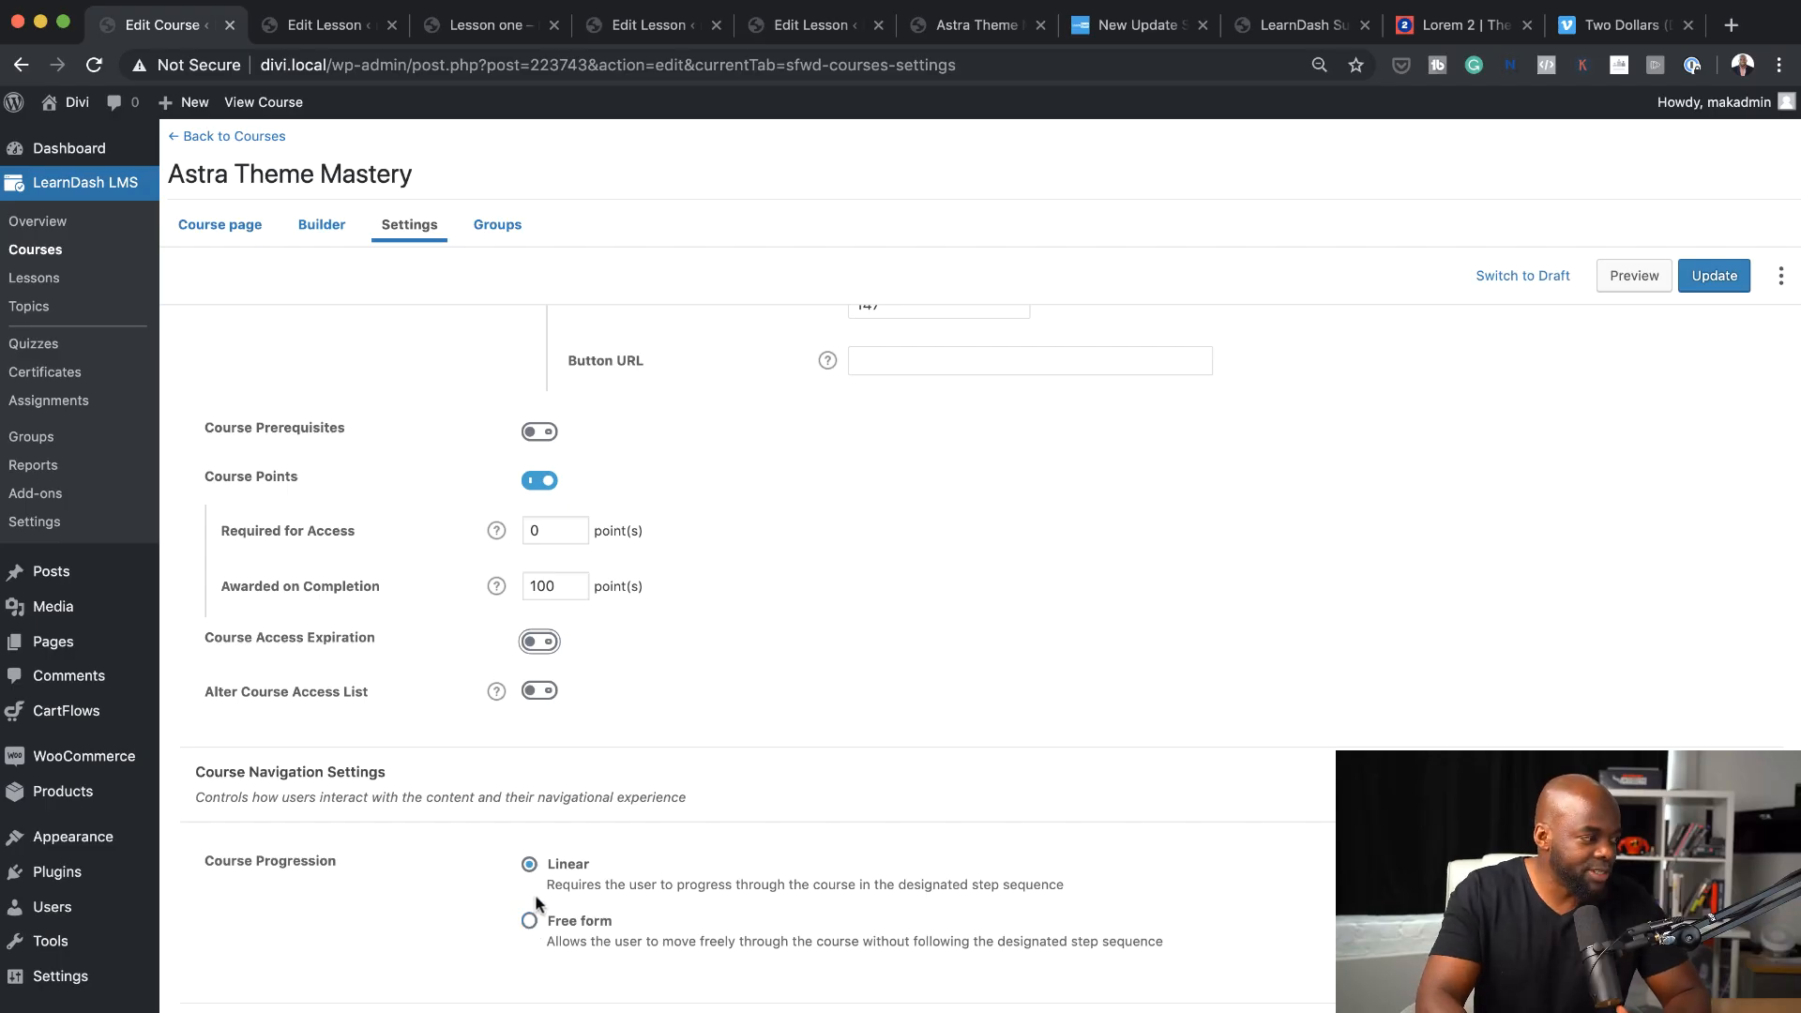
pyautogui.click(529, 920)
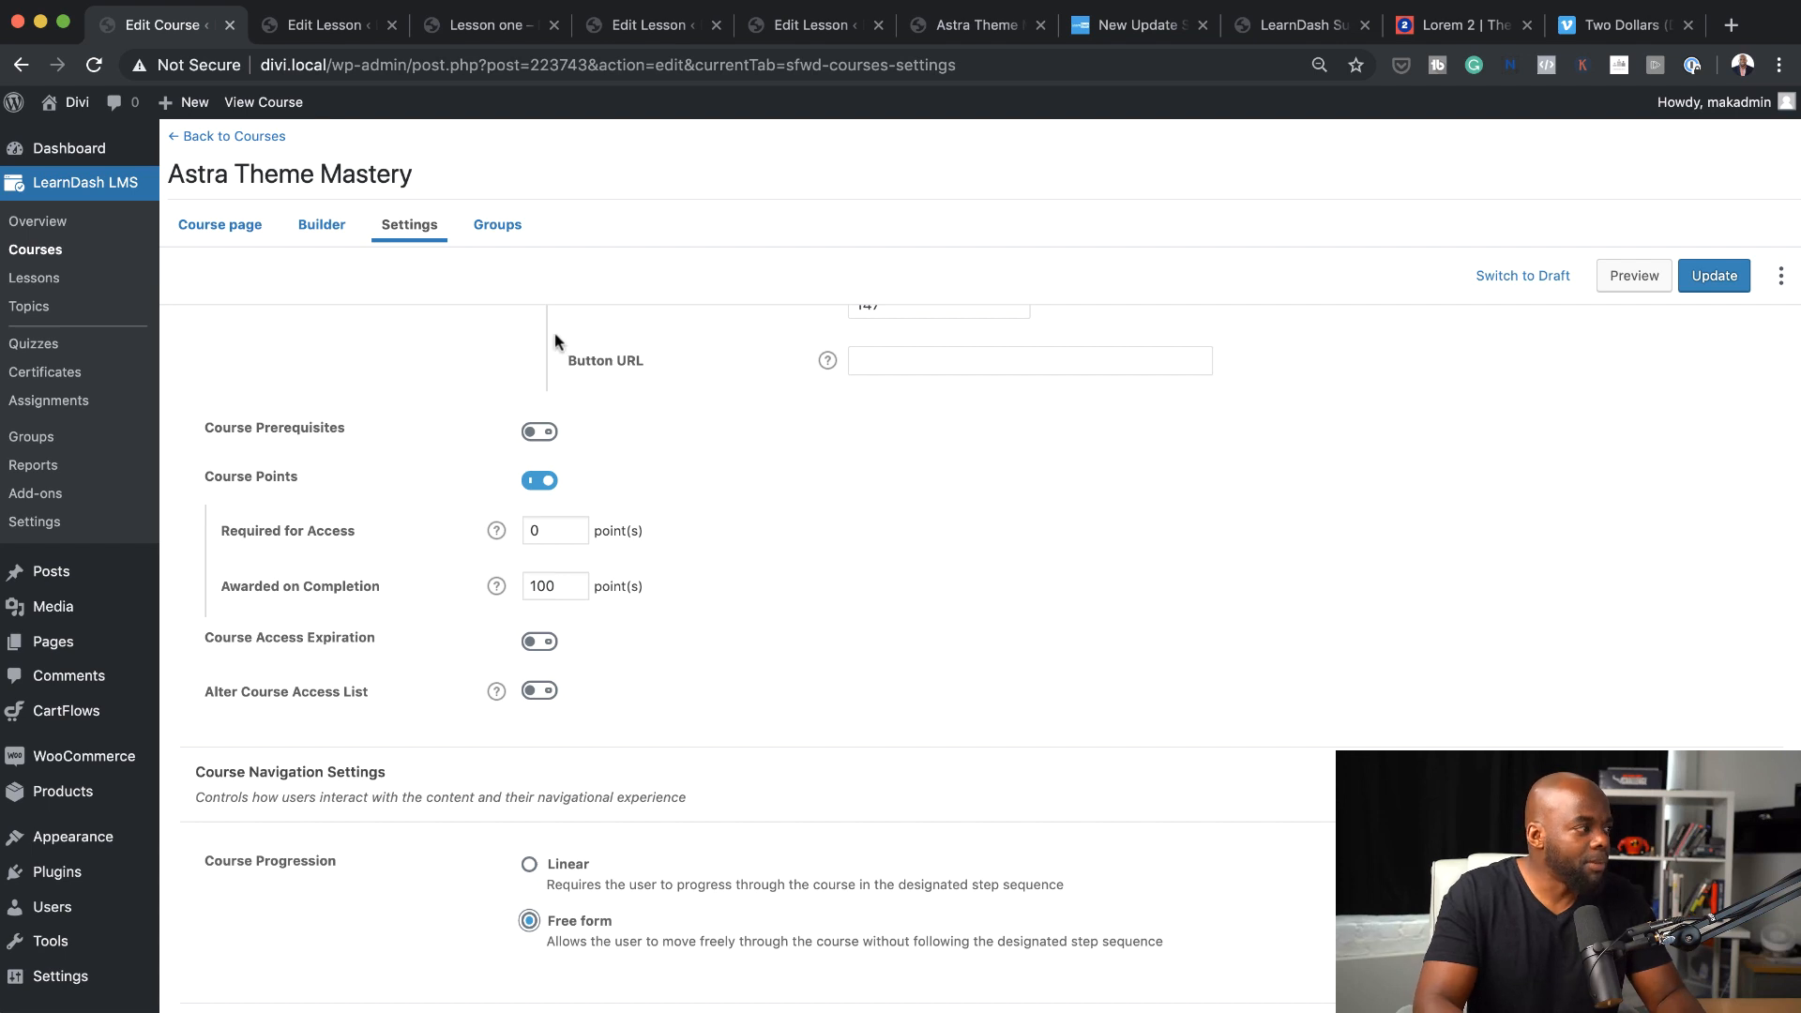
pyautogui.scroll(3, 975, 704)
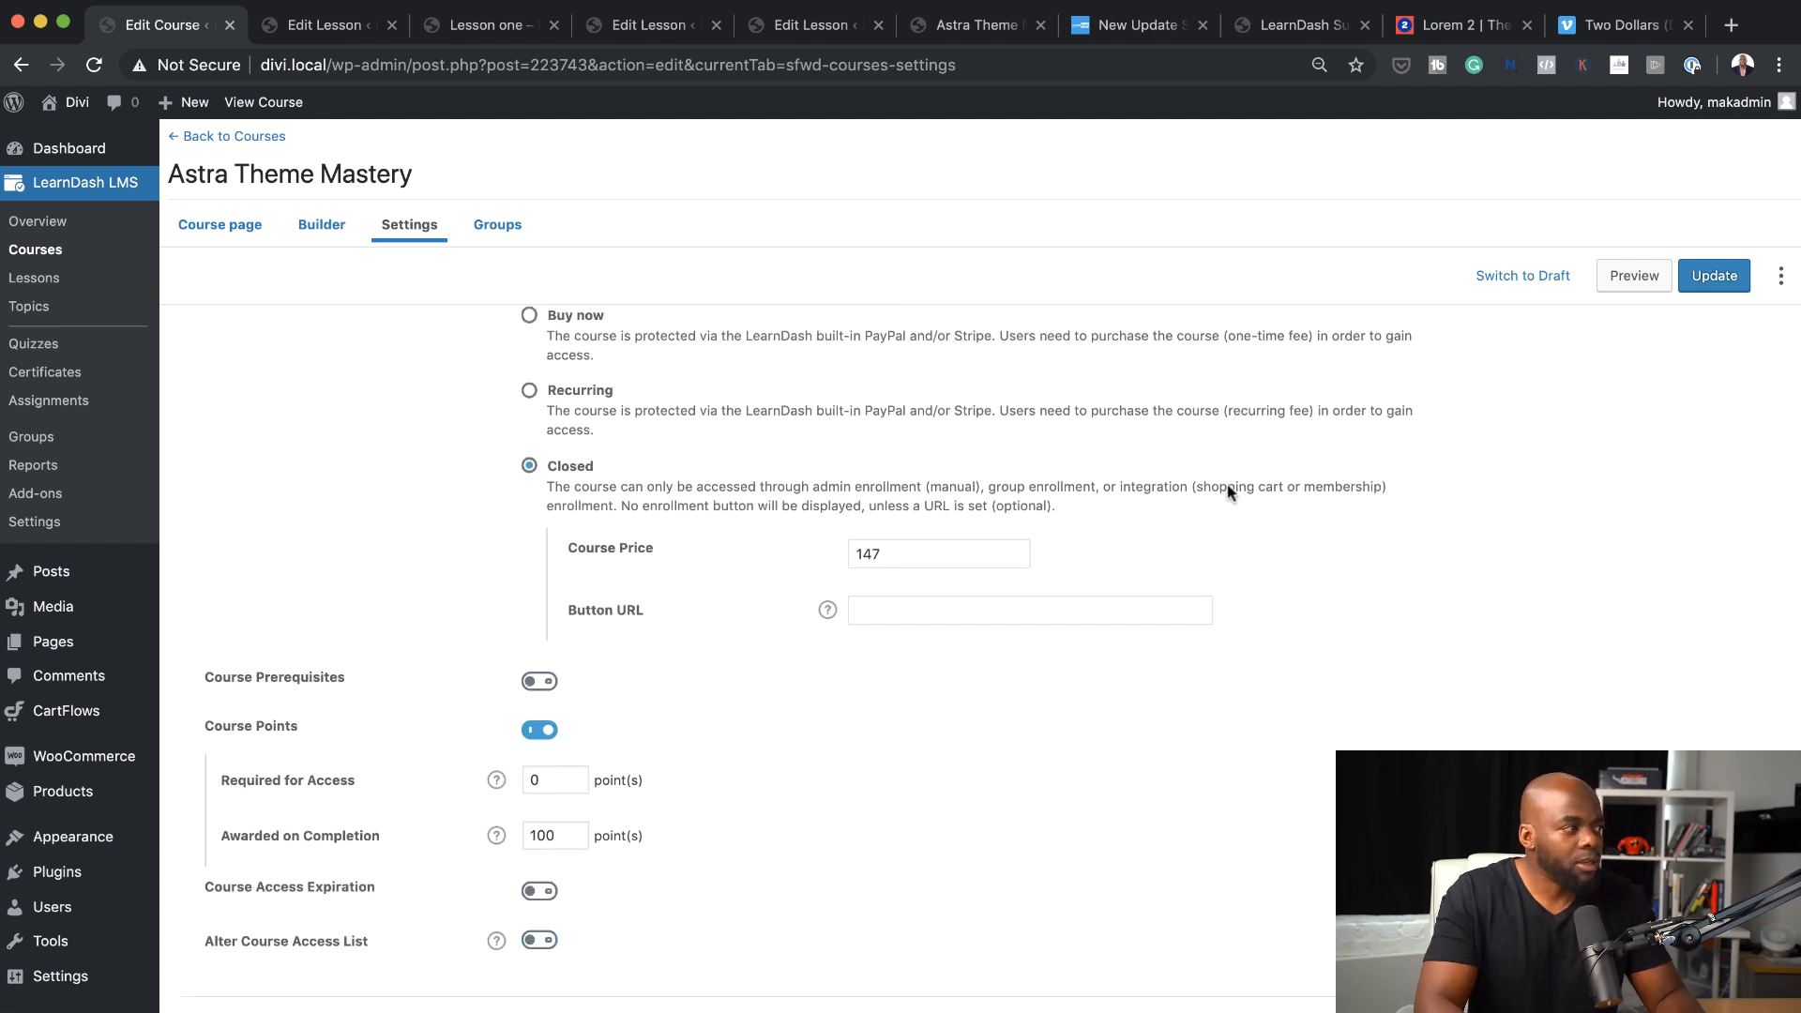
pyautogui.click(1725, 274)
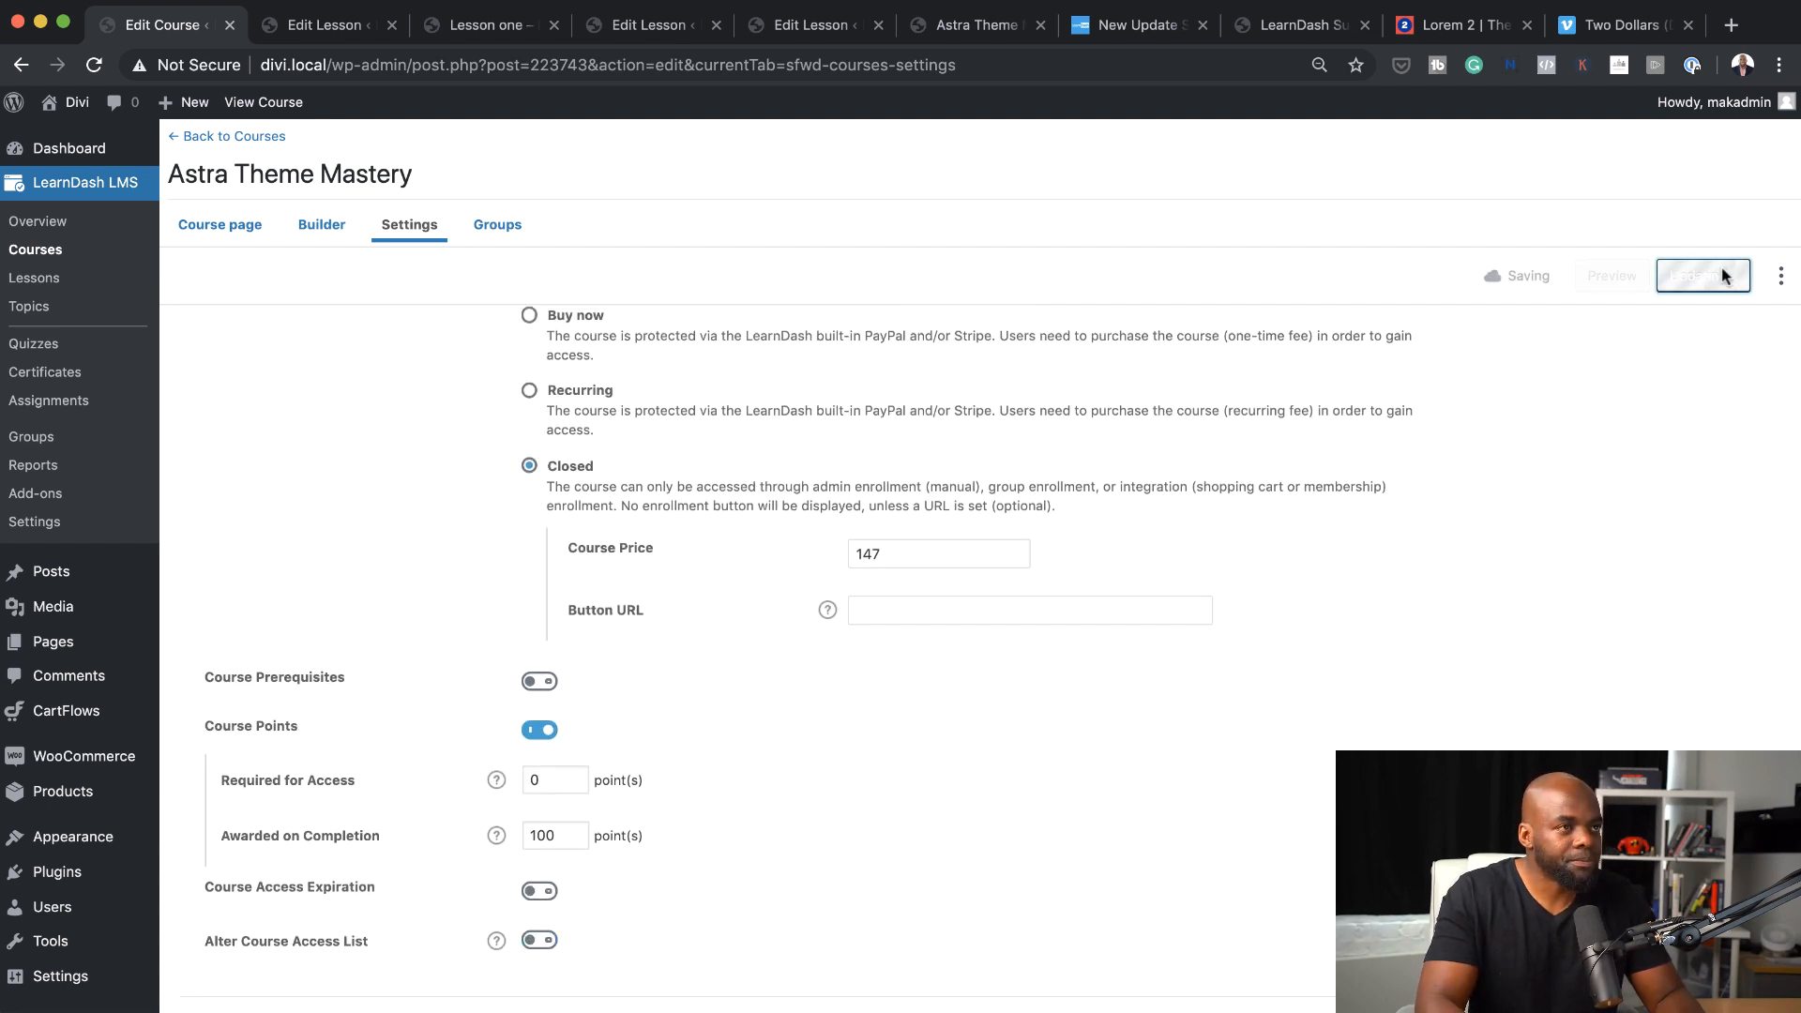
# Open the general LearnDash LMS settings and check the Active Template option
pyautogui.scroll(1, 645, 551)
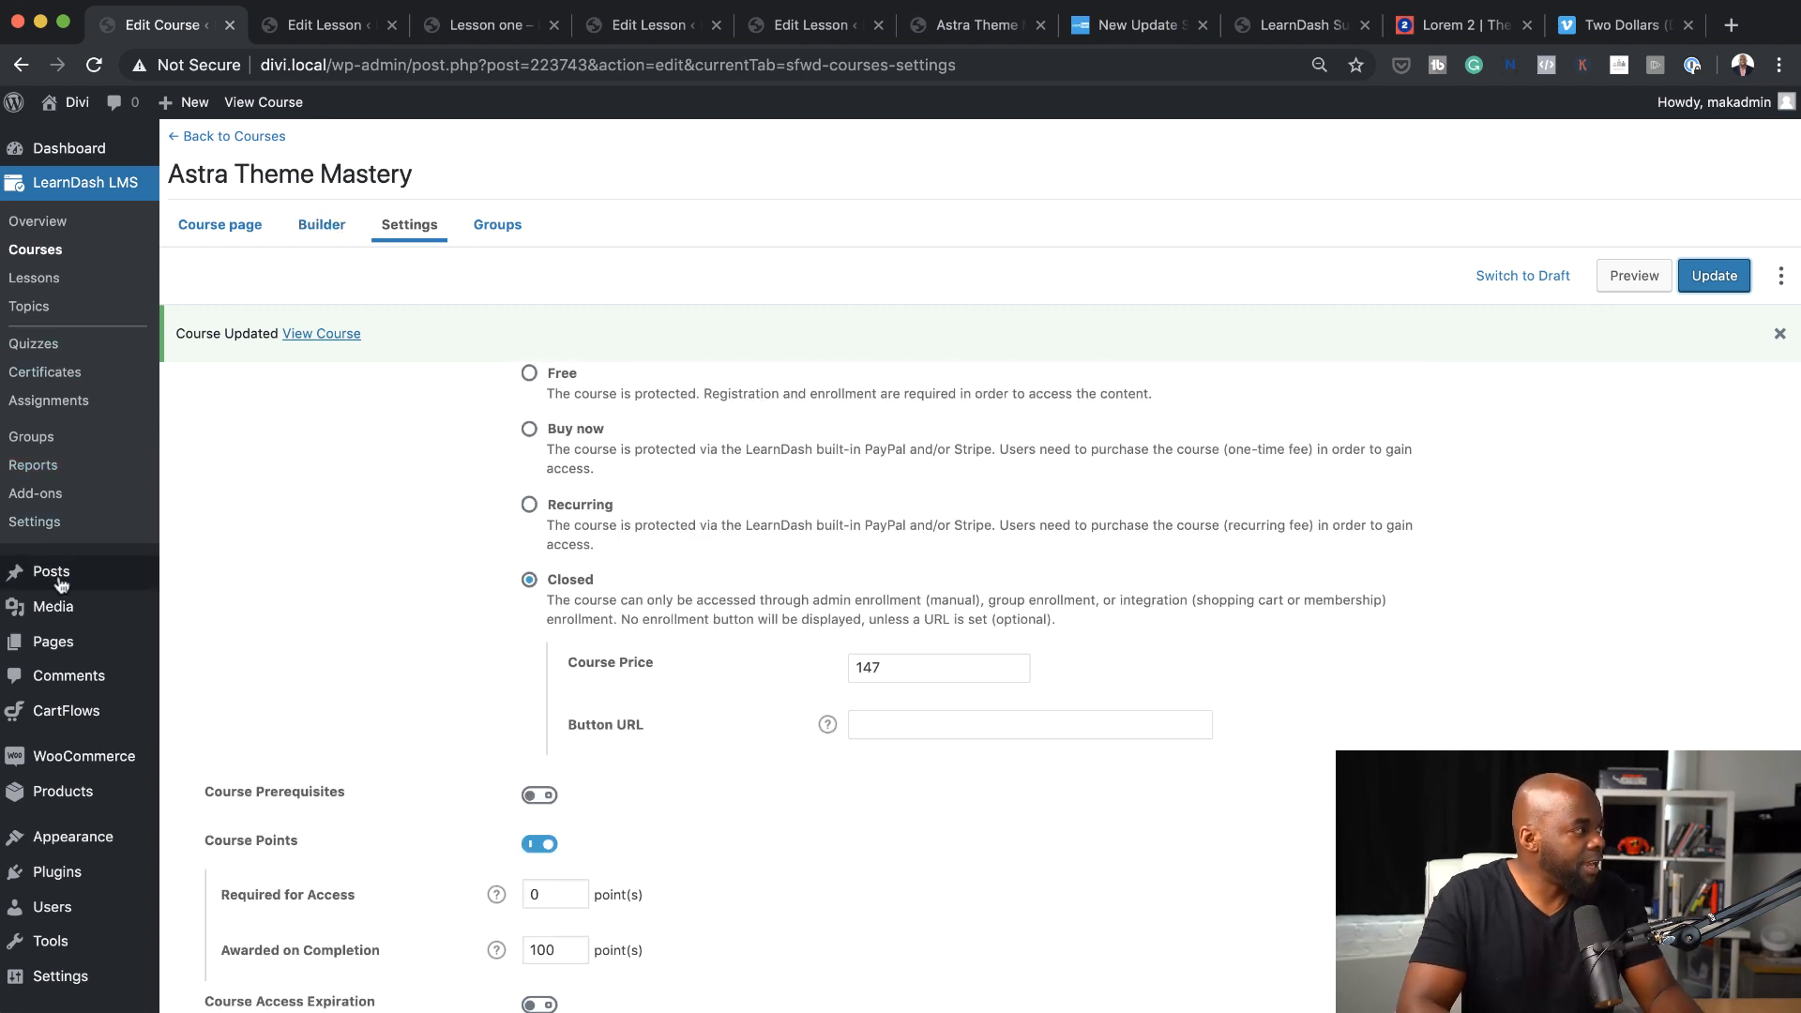
pyautogui.click(52, 528)
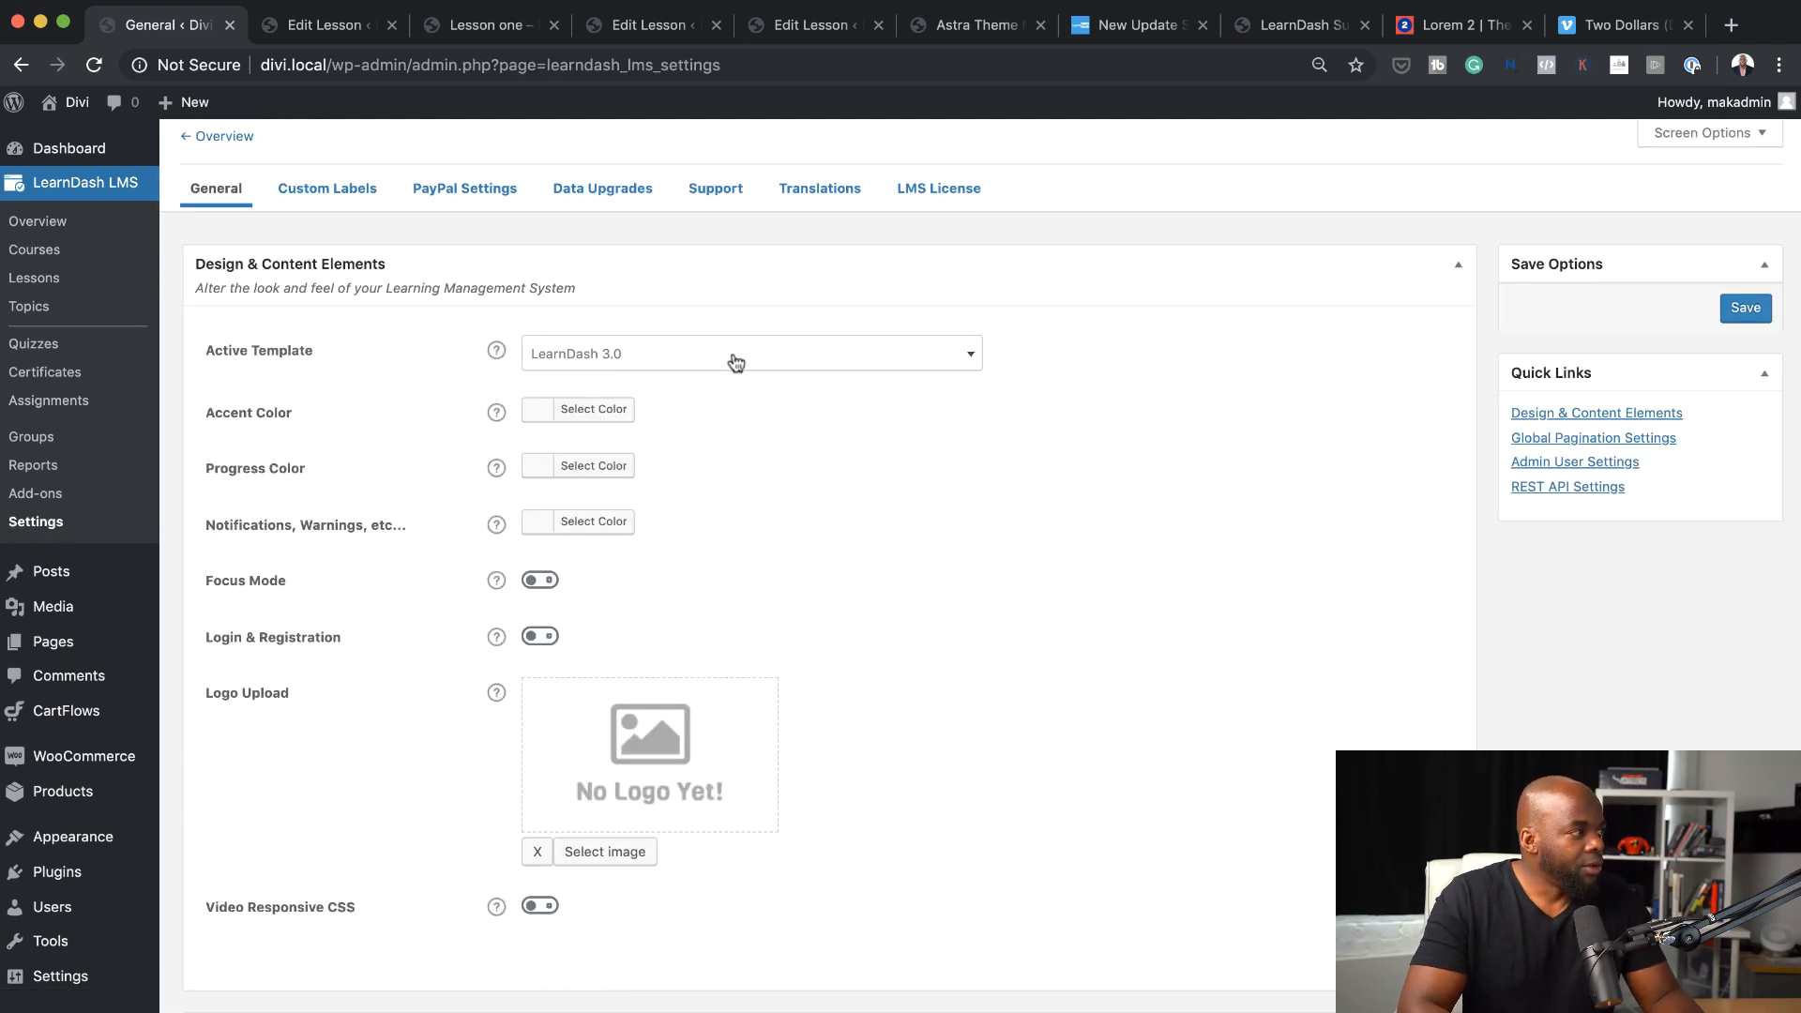
pyautogui.click(649, 359)
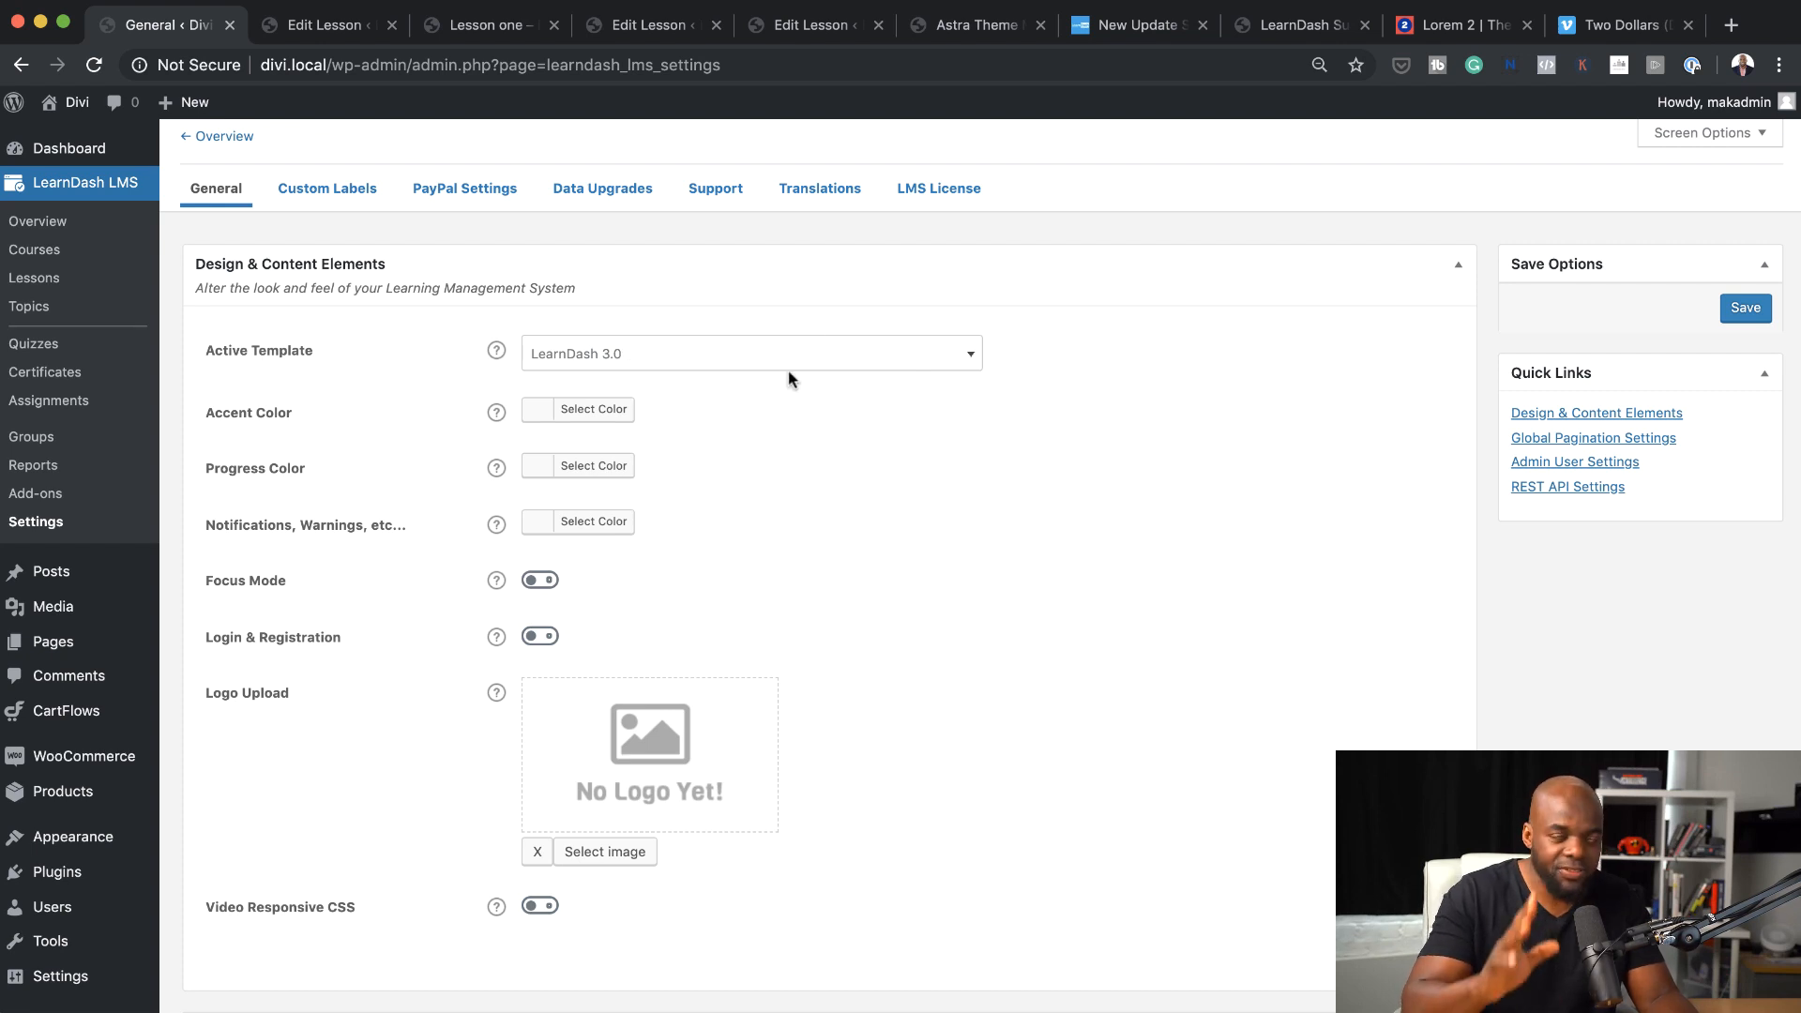
# Set the Accent Color to red #dd3333 and the Progress Color to blue #1e73be
pyautogui.click(546, 420)
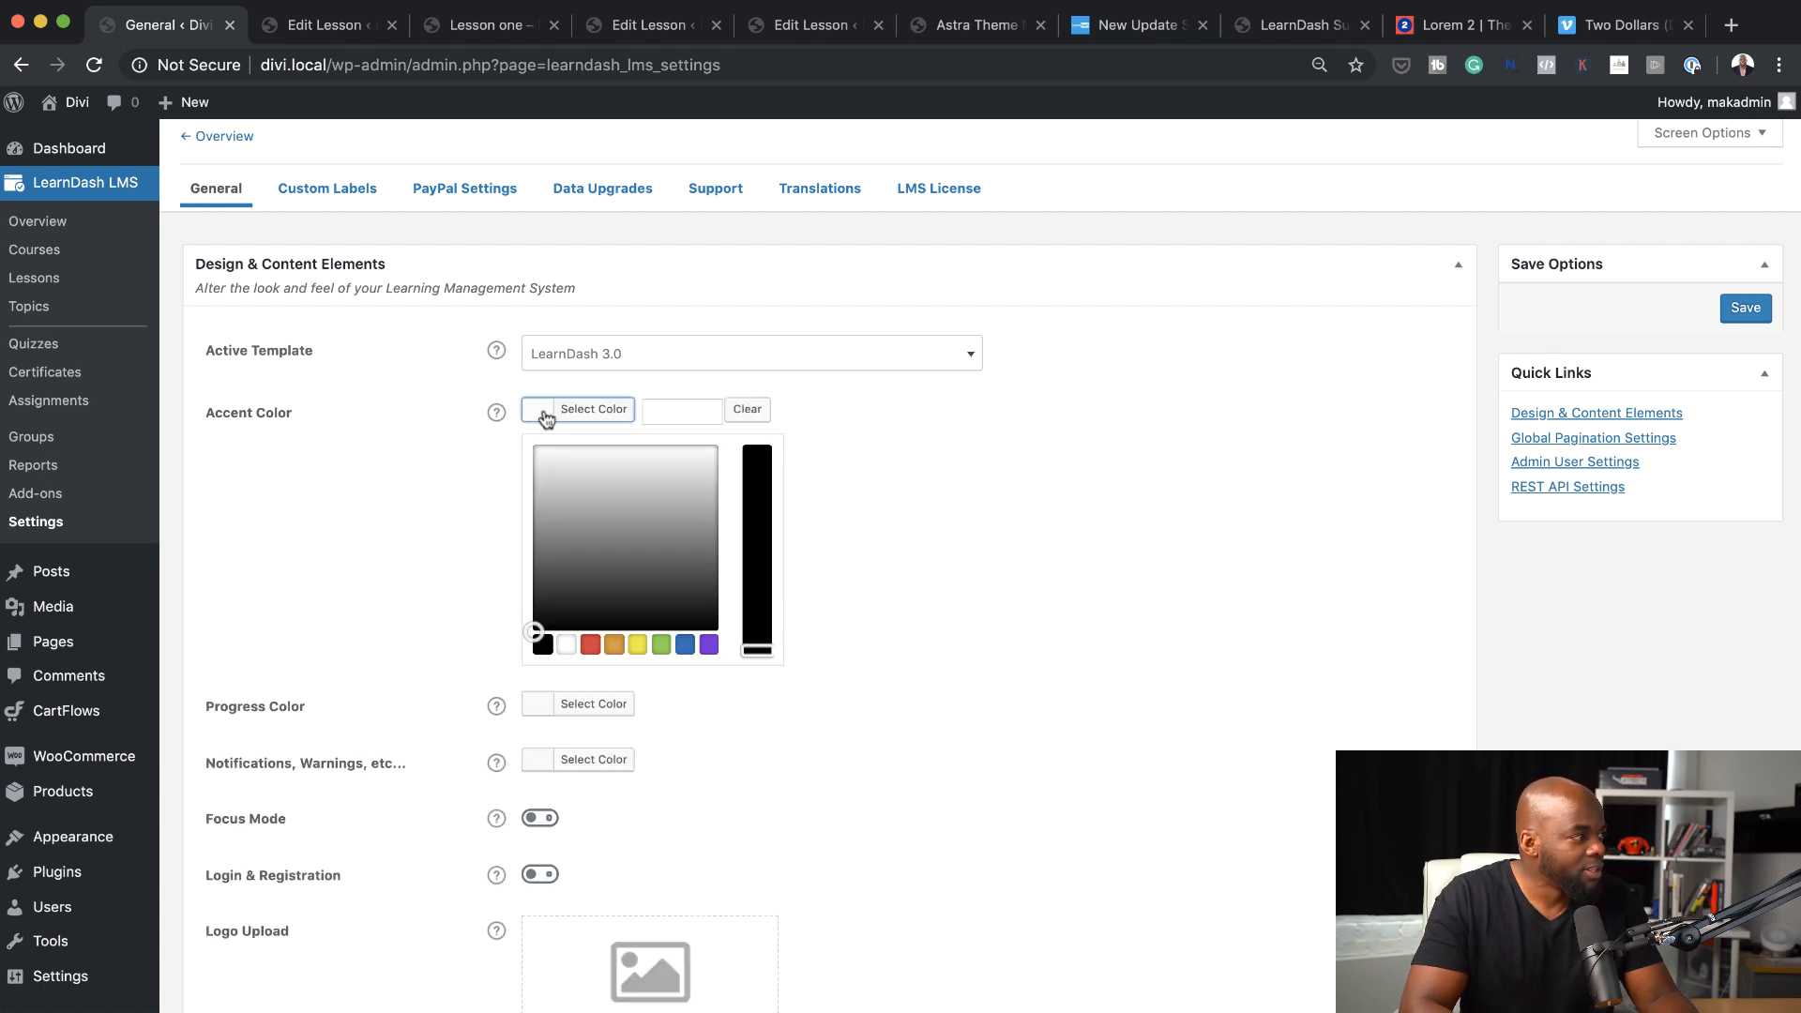
pyautogui.click(590, 647)
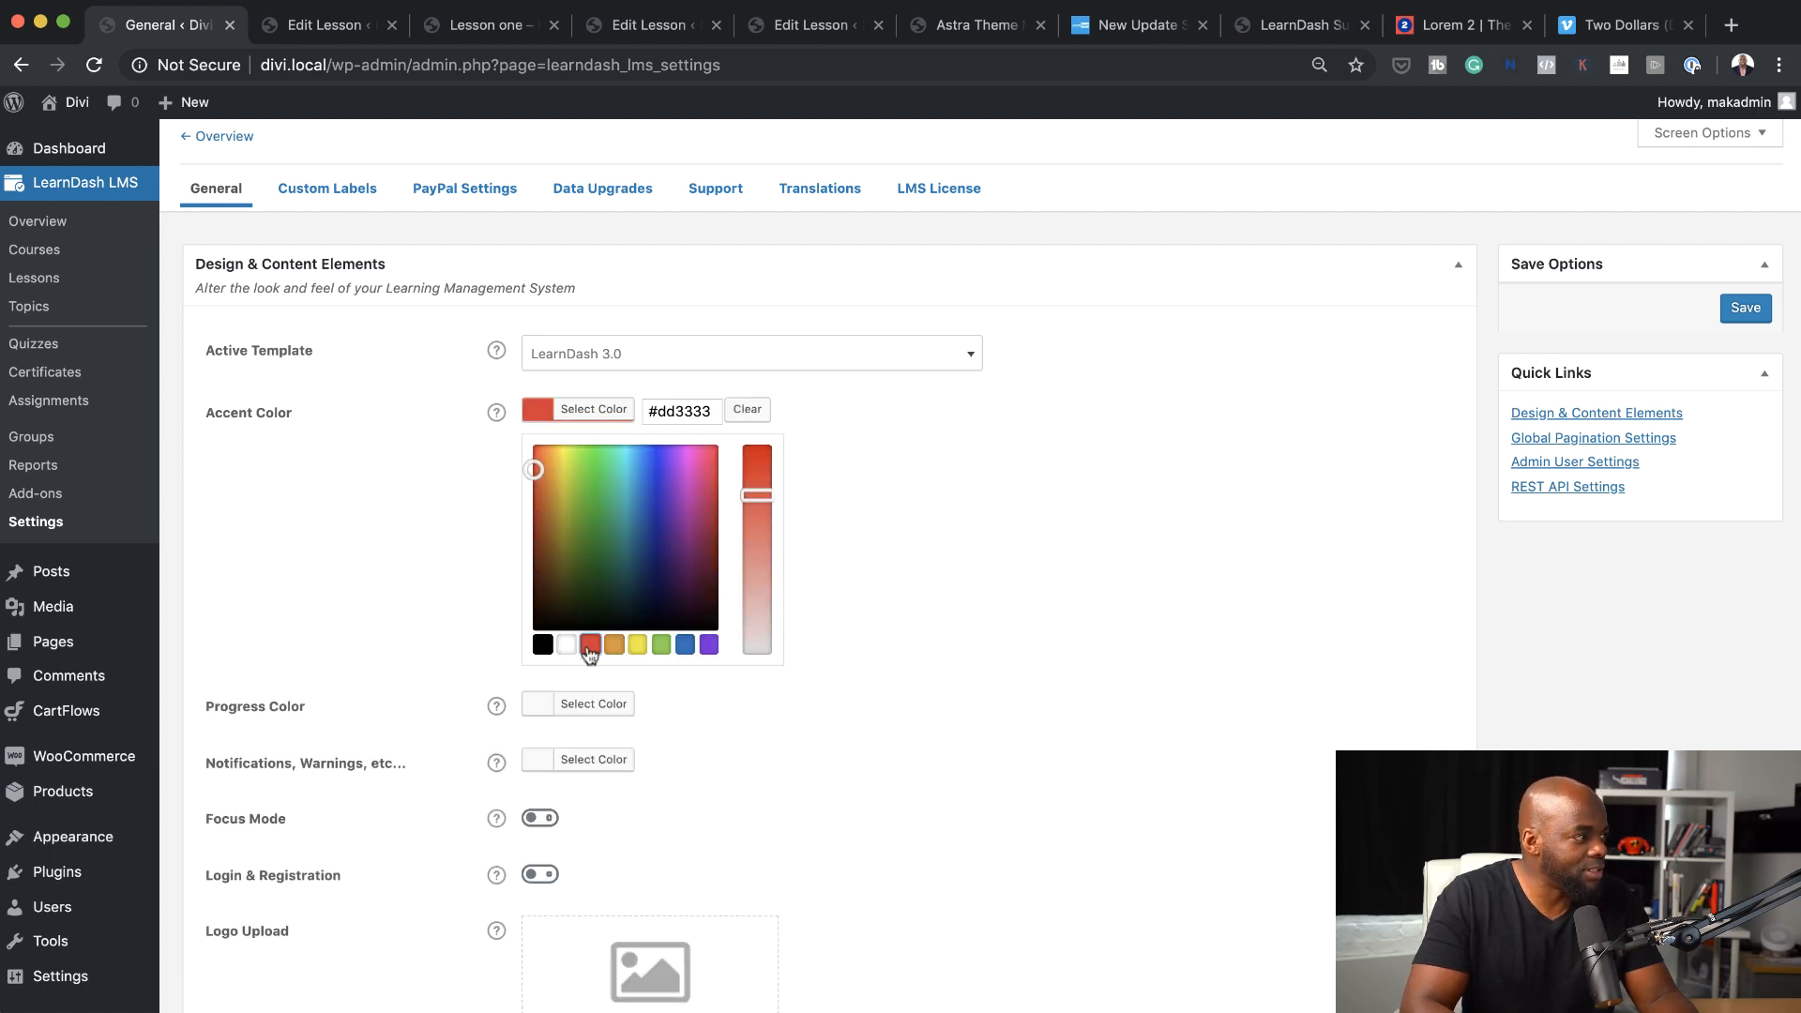
pyautogui.click(419, 490)
pyautogui.click(537, 472)
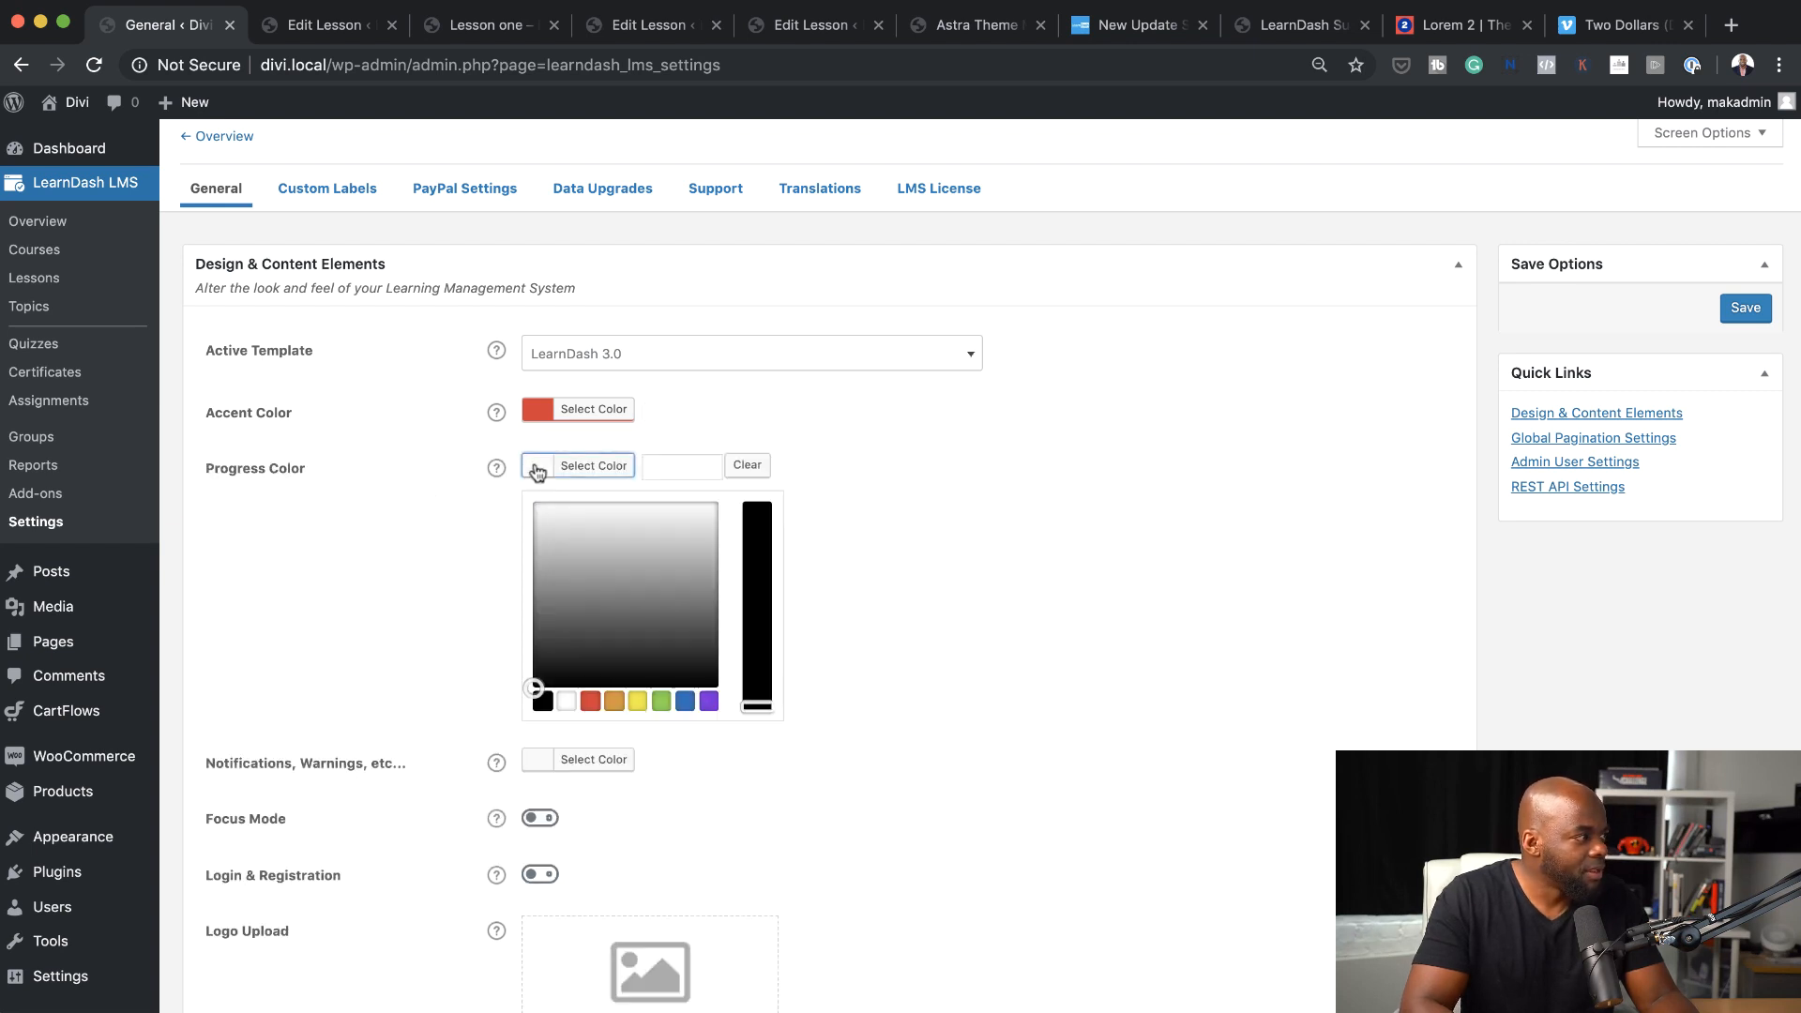
pyautogui.click(684, 702)
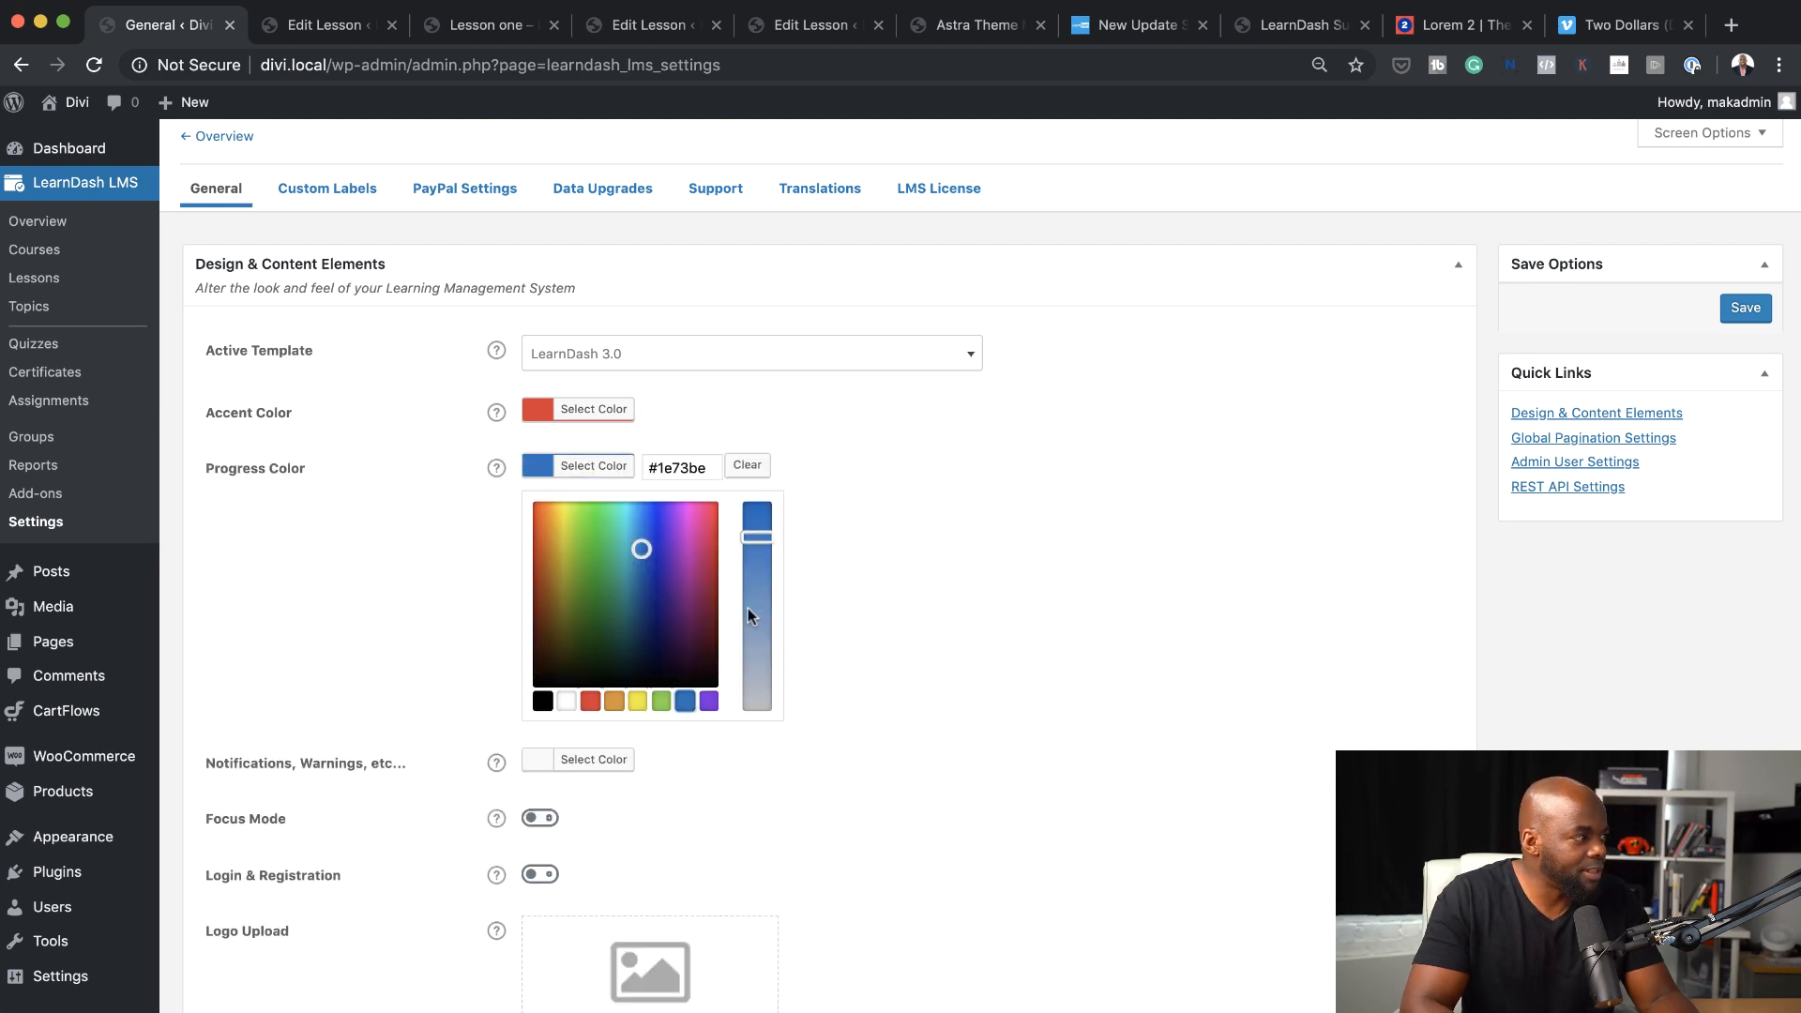
pyautogui.click(370, 537)
# Set the color for notifications and warnings to orange #dd9933
pyautogui.click(537, 524)
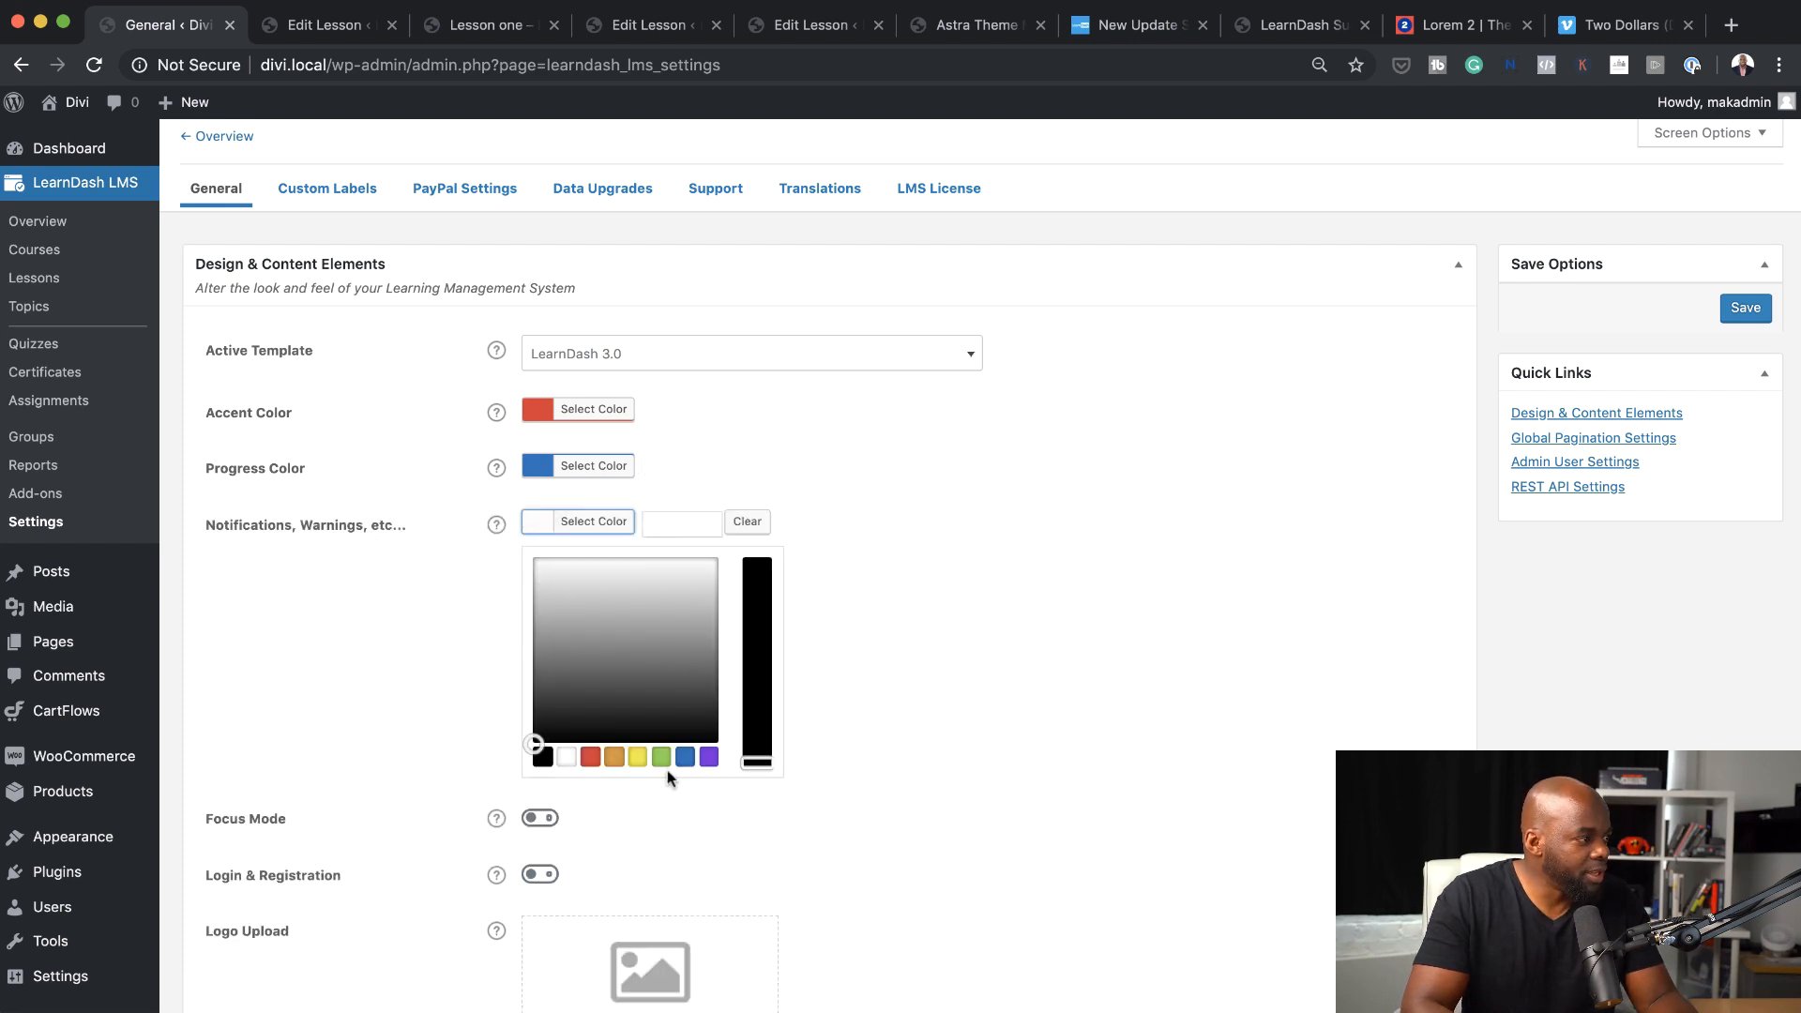
pyautogui.click(615, 758)
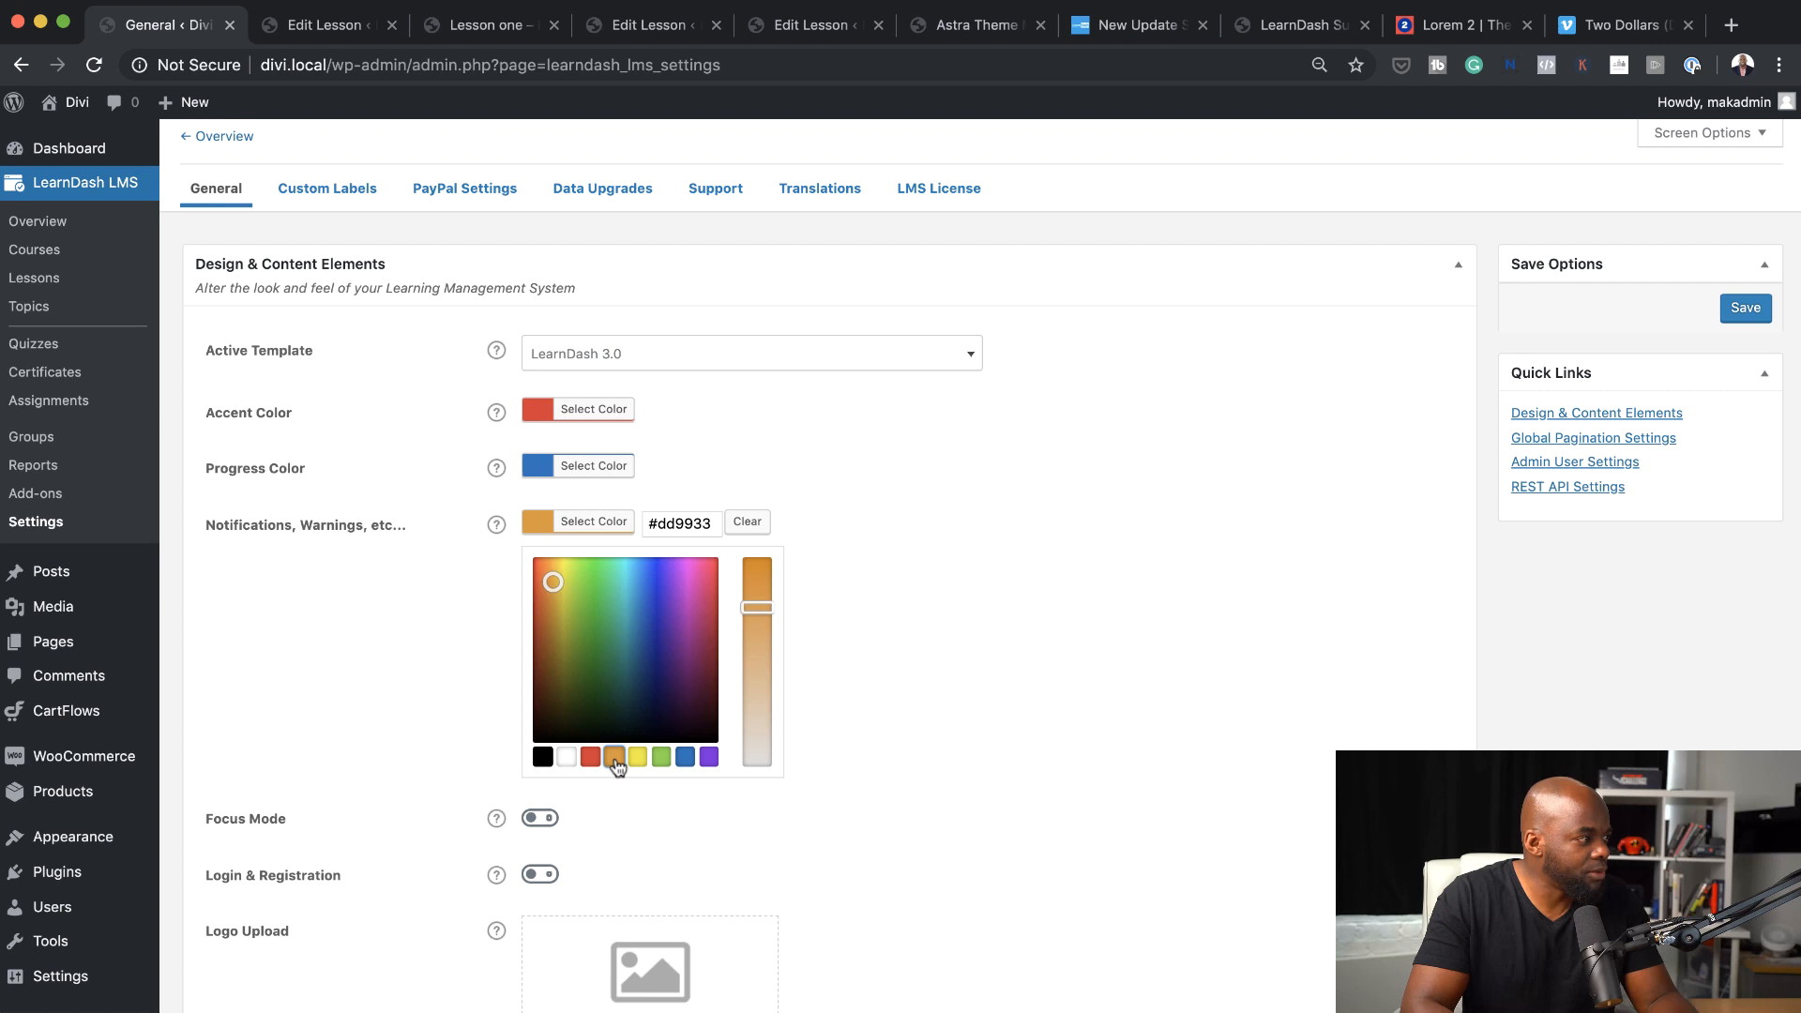
pyautogui.click(887, 499)
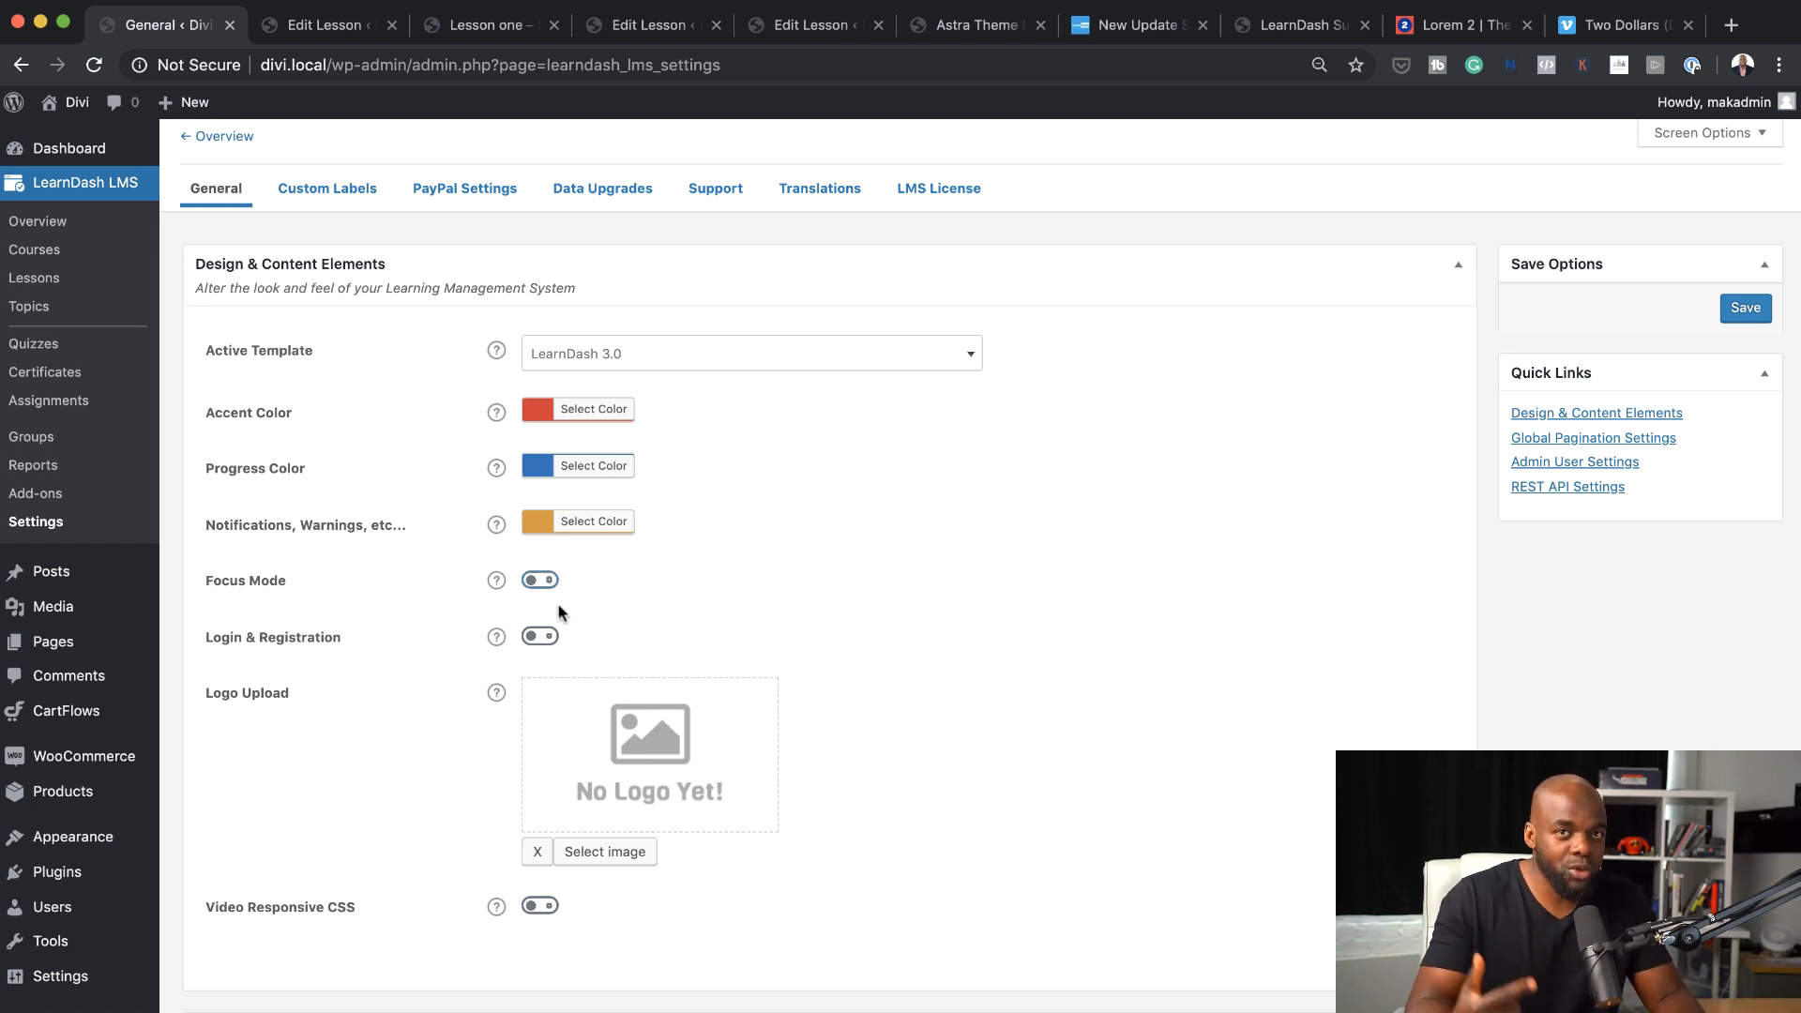
# Choose logo_01.png from the media library as the LearnDash logo
pyautogui.scroll(-3, 390, 699)
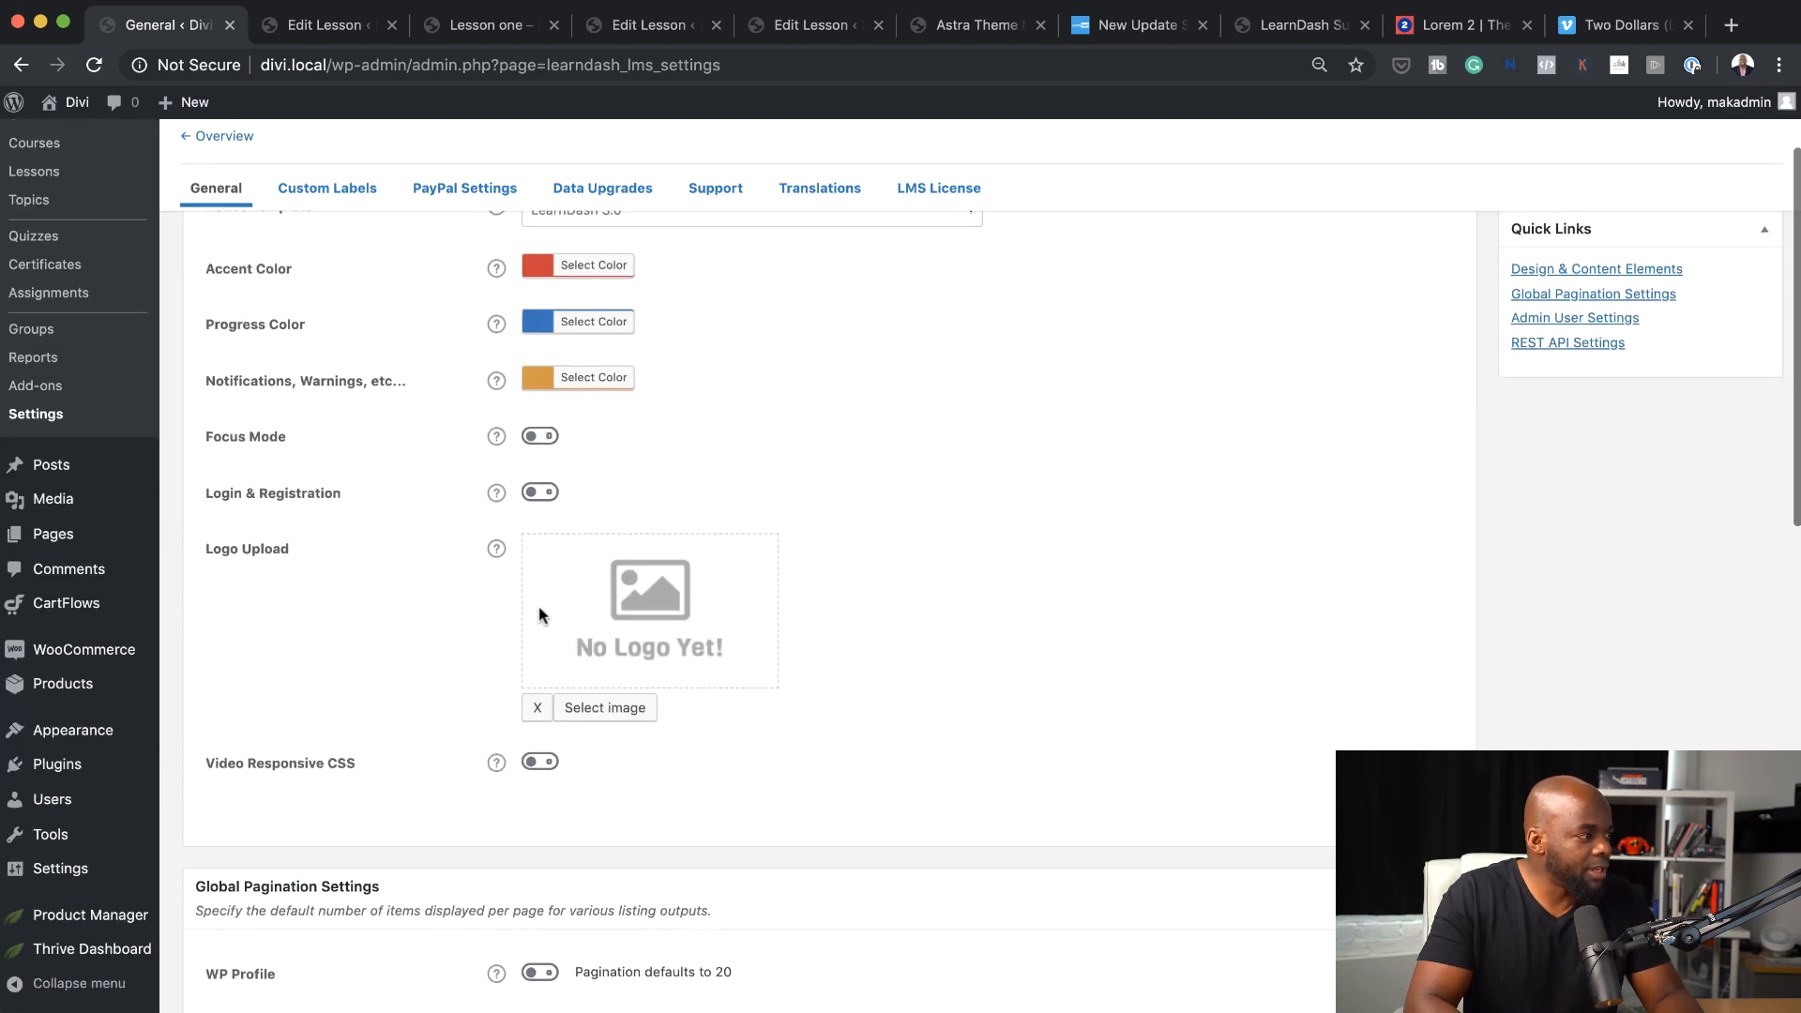
pyautogui.click(616, 718)
pyautogui.scroll(-10, 834, 628)
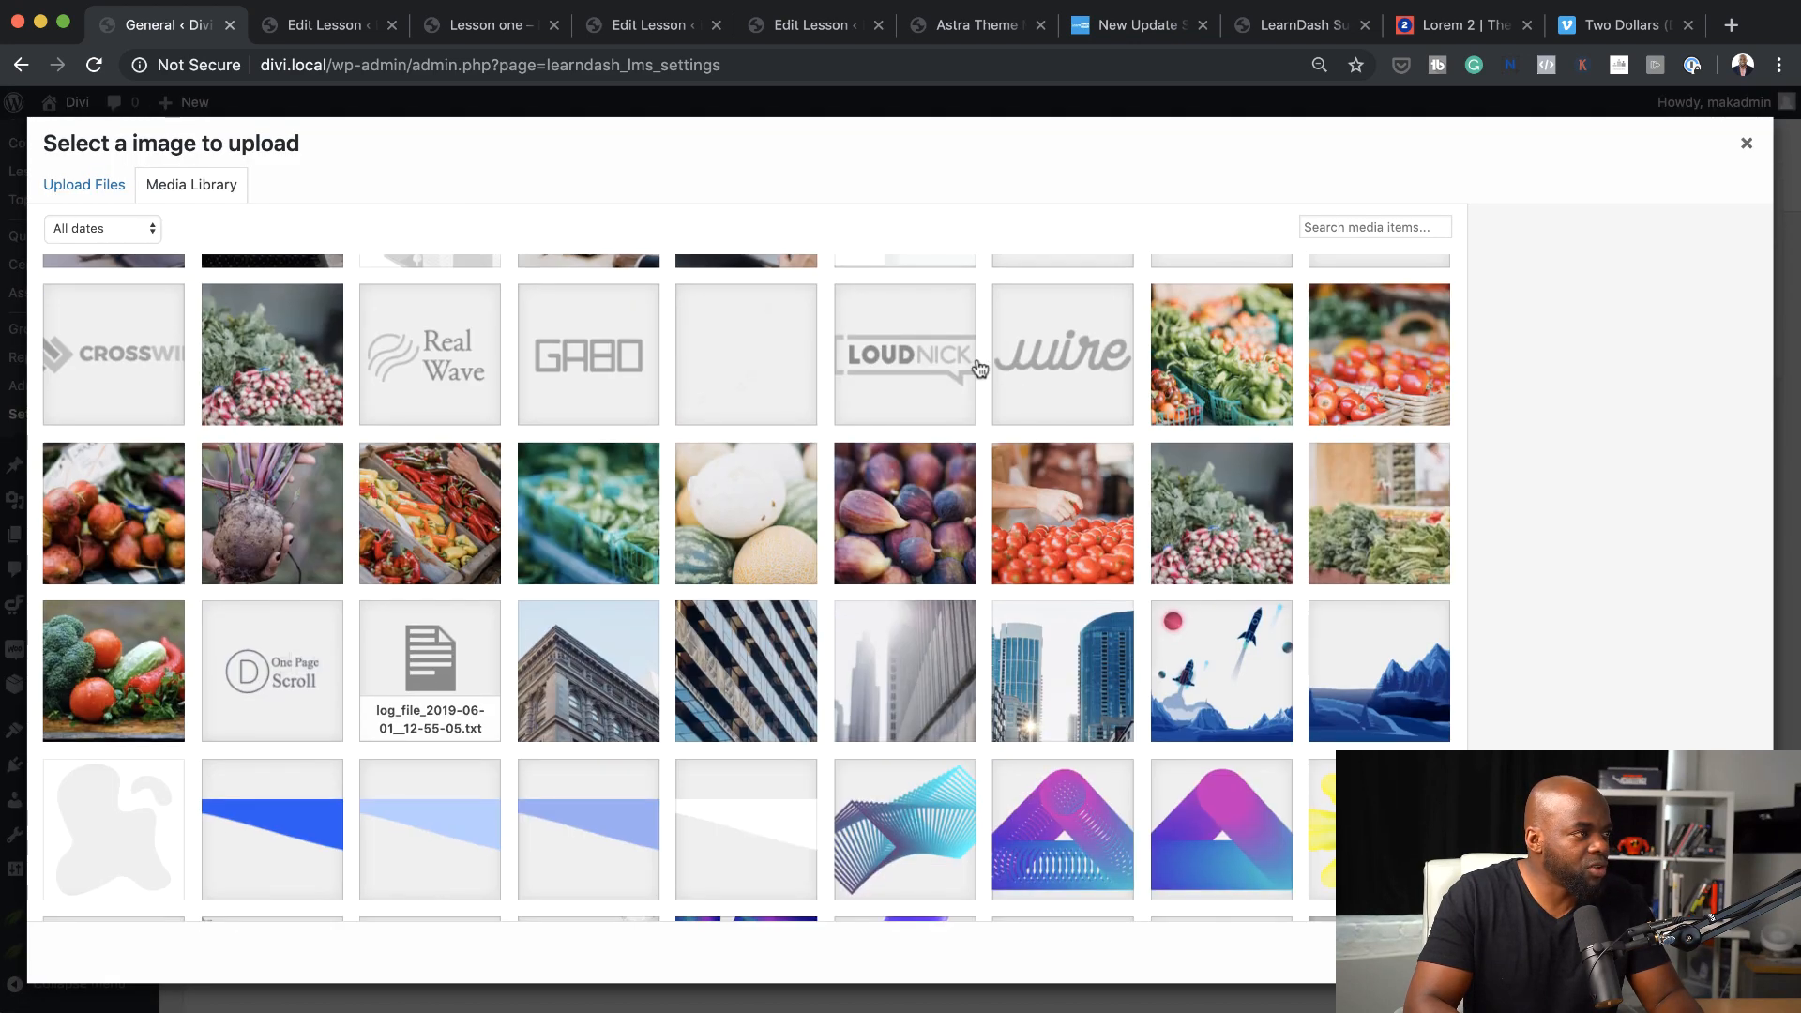
pyautogui.click(1113, 367)
pyautogui.click(1714, 952)
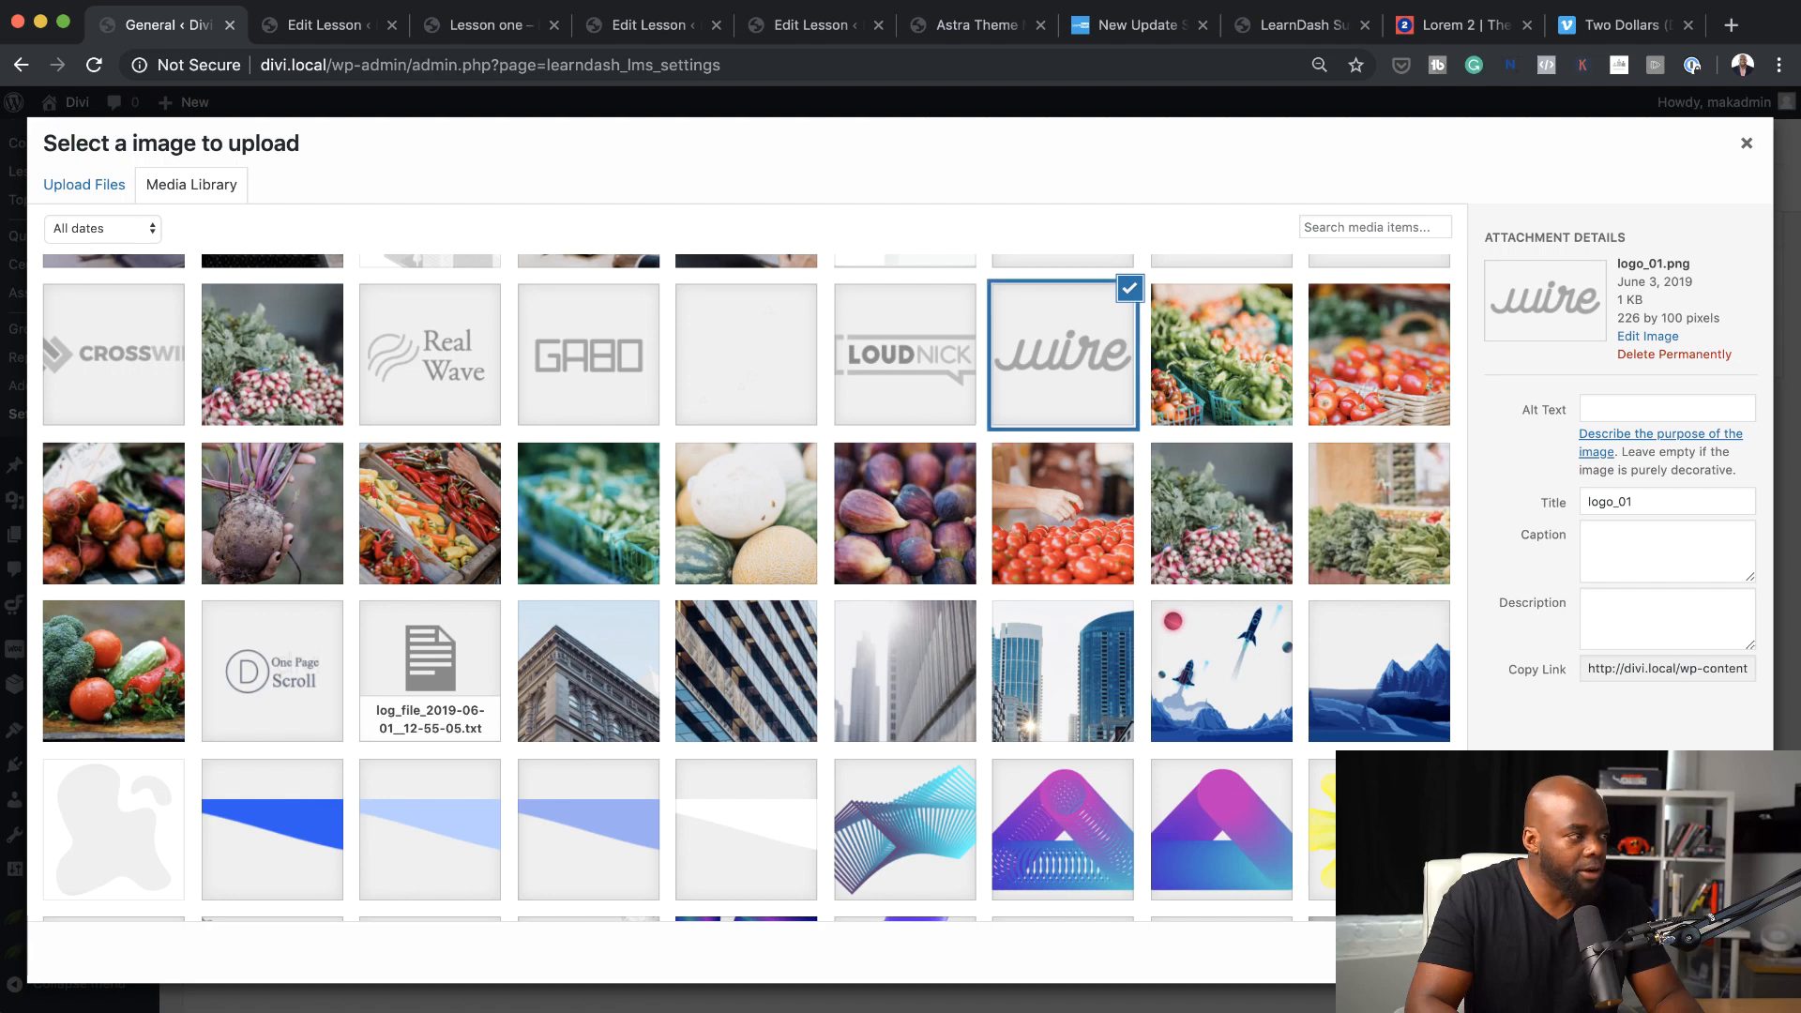
pyautogui.scroll(-1, 951, 637)
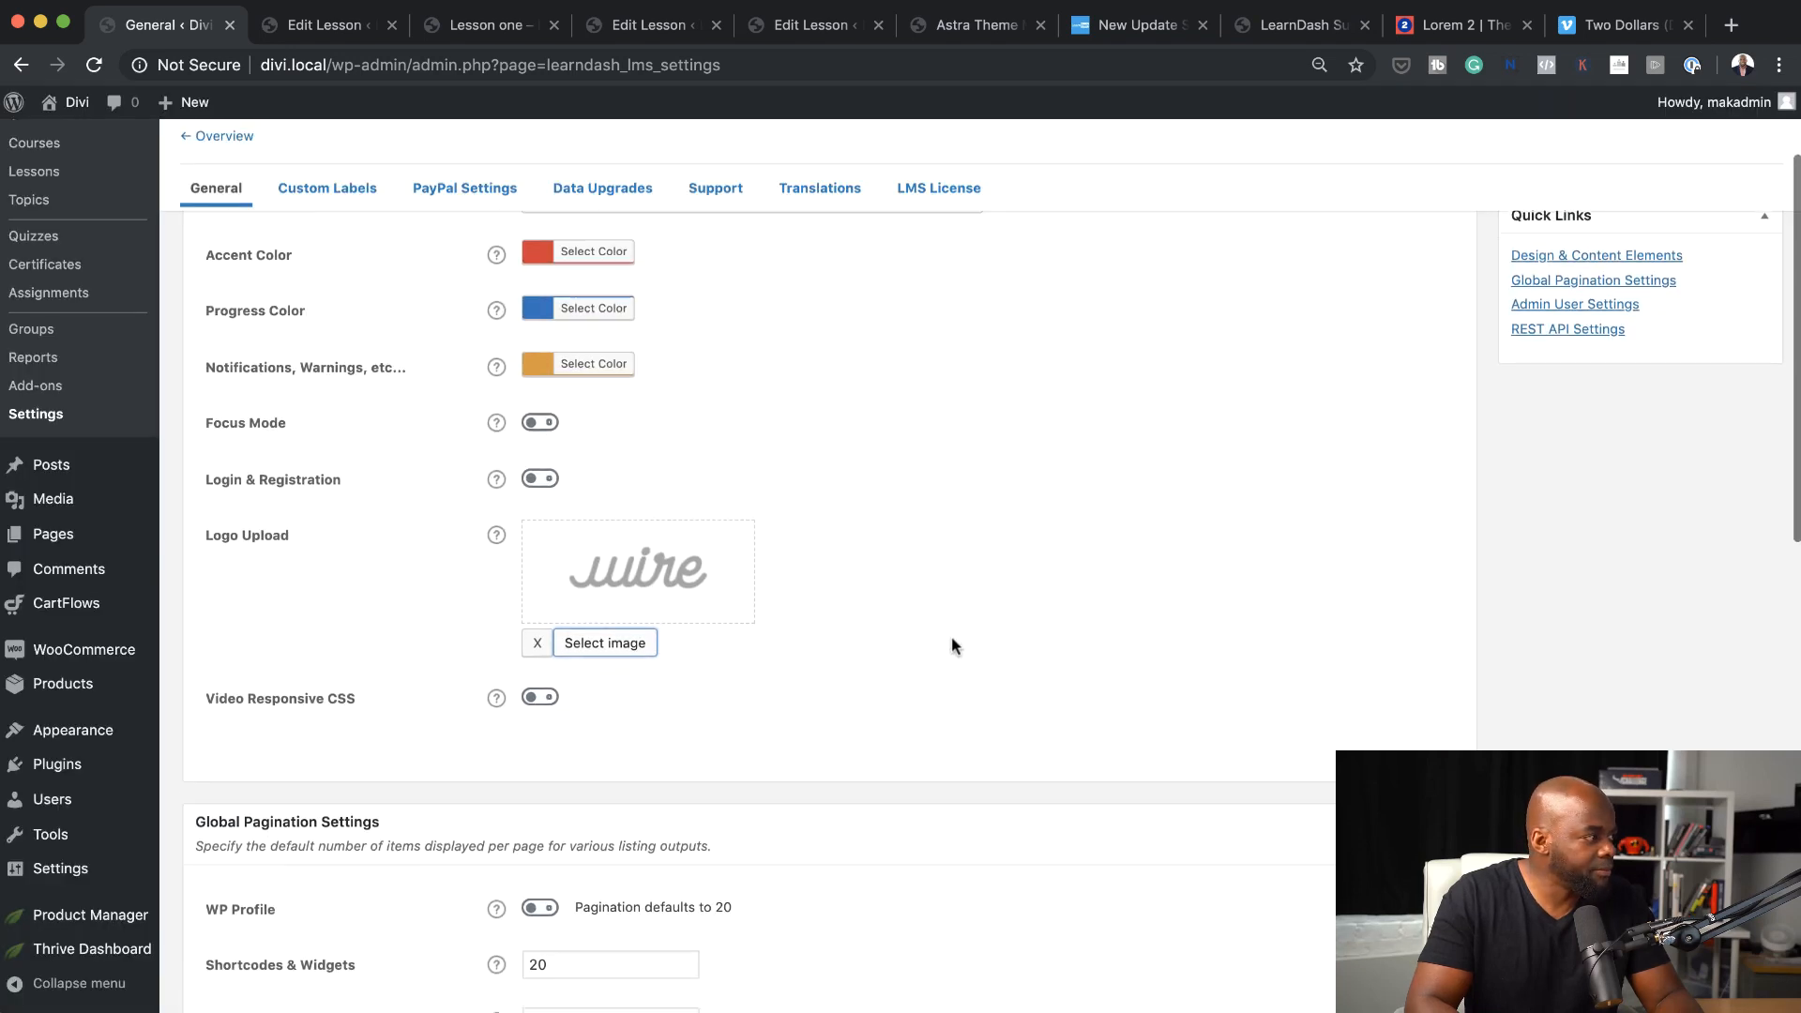
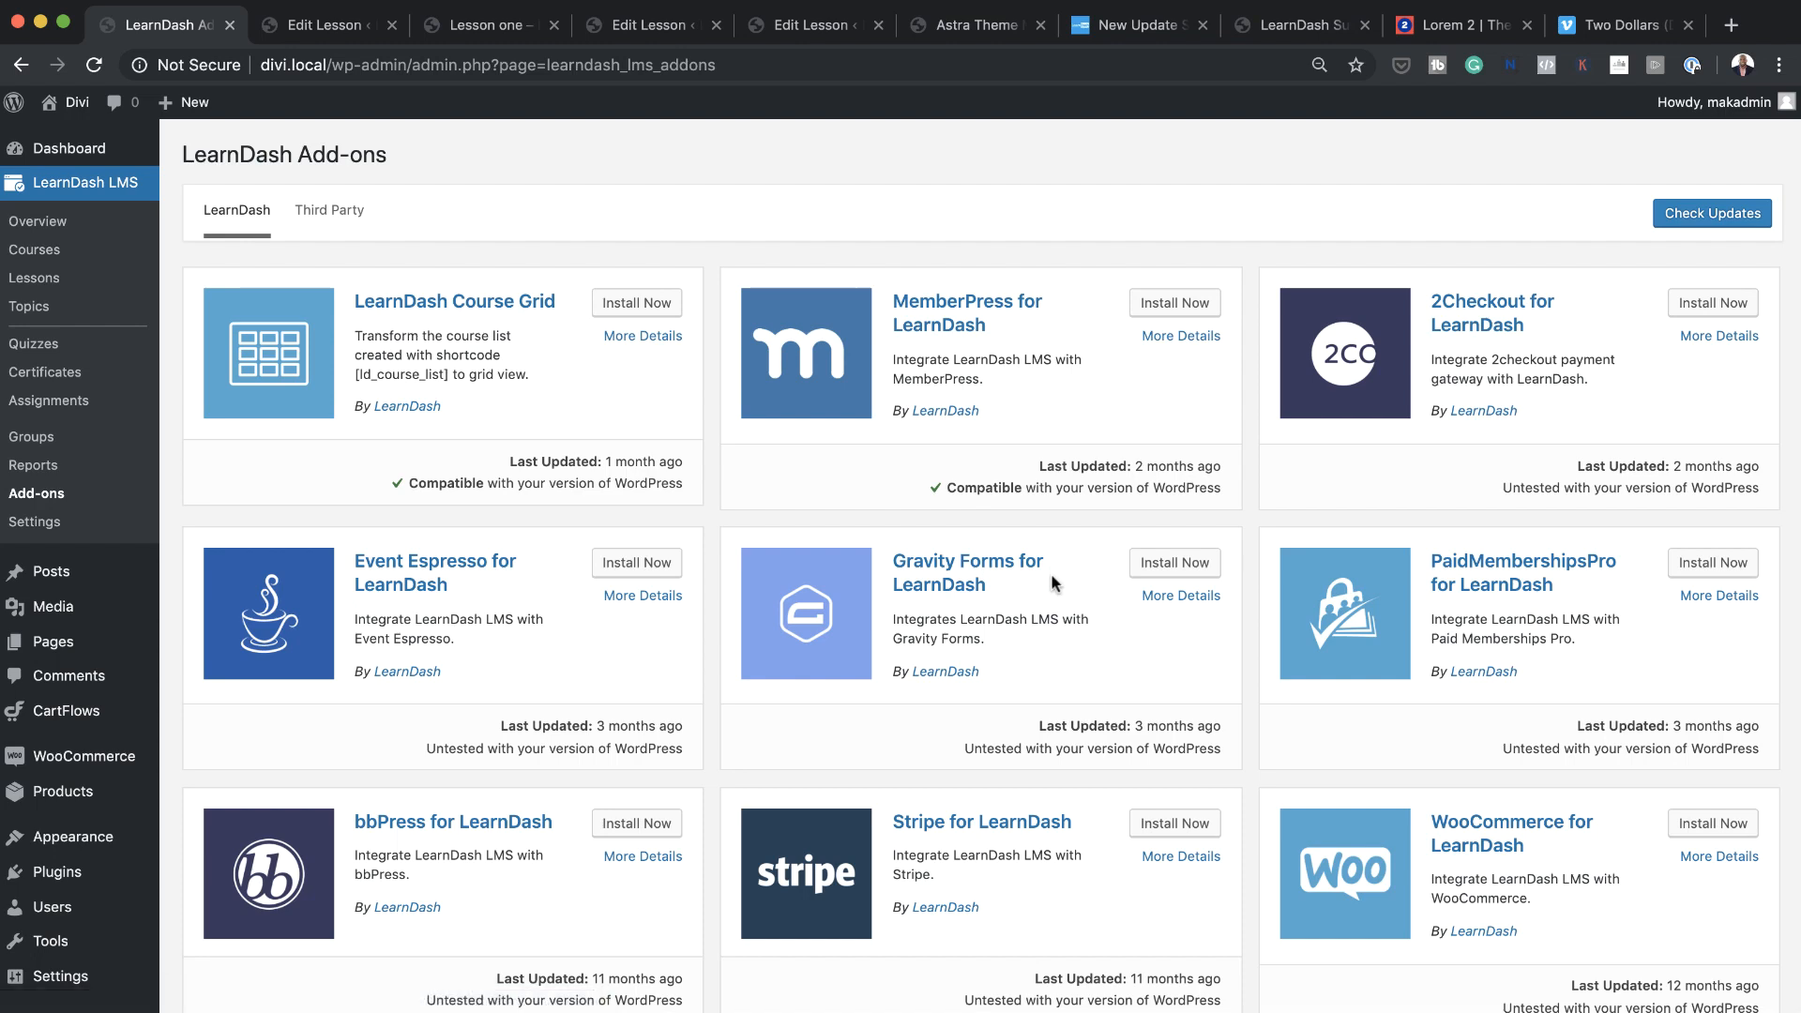
# Look through the LearnDash add-ons, install LearnDash Course Grid and activate the plugin
pyautogui.scroll(-3, 1048, 644)
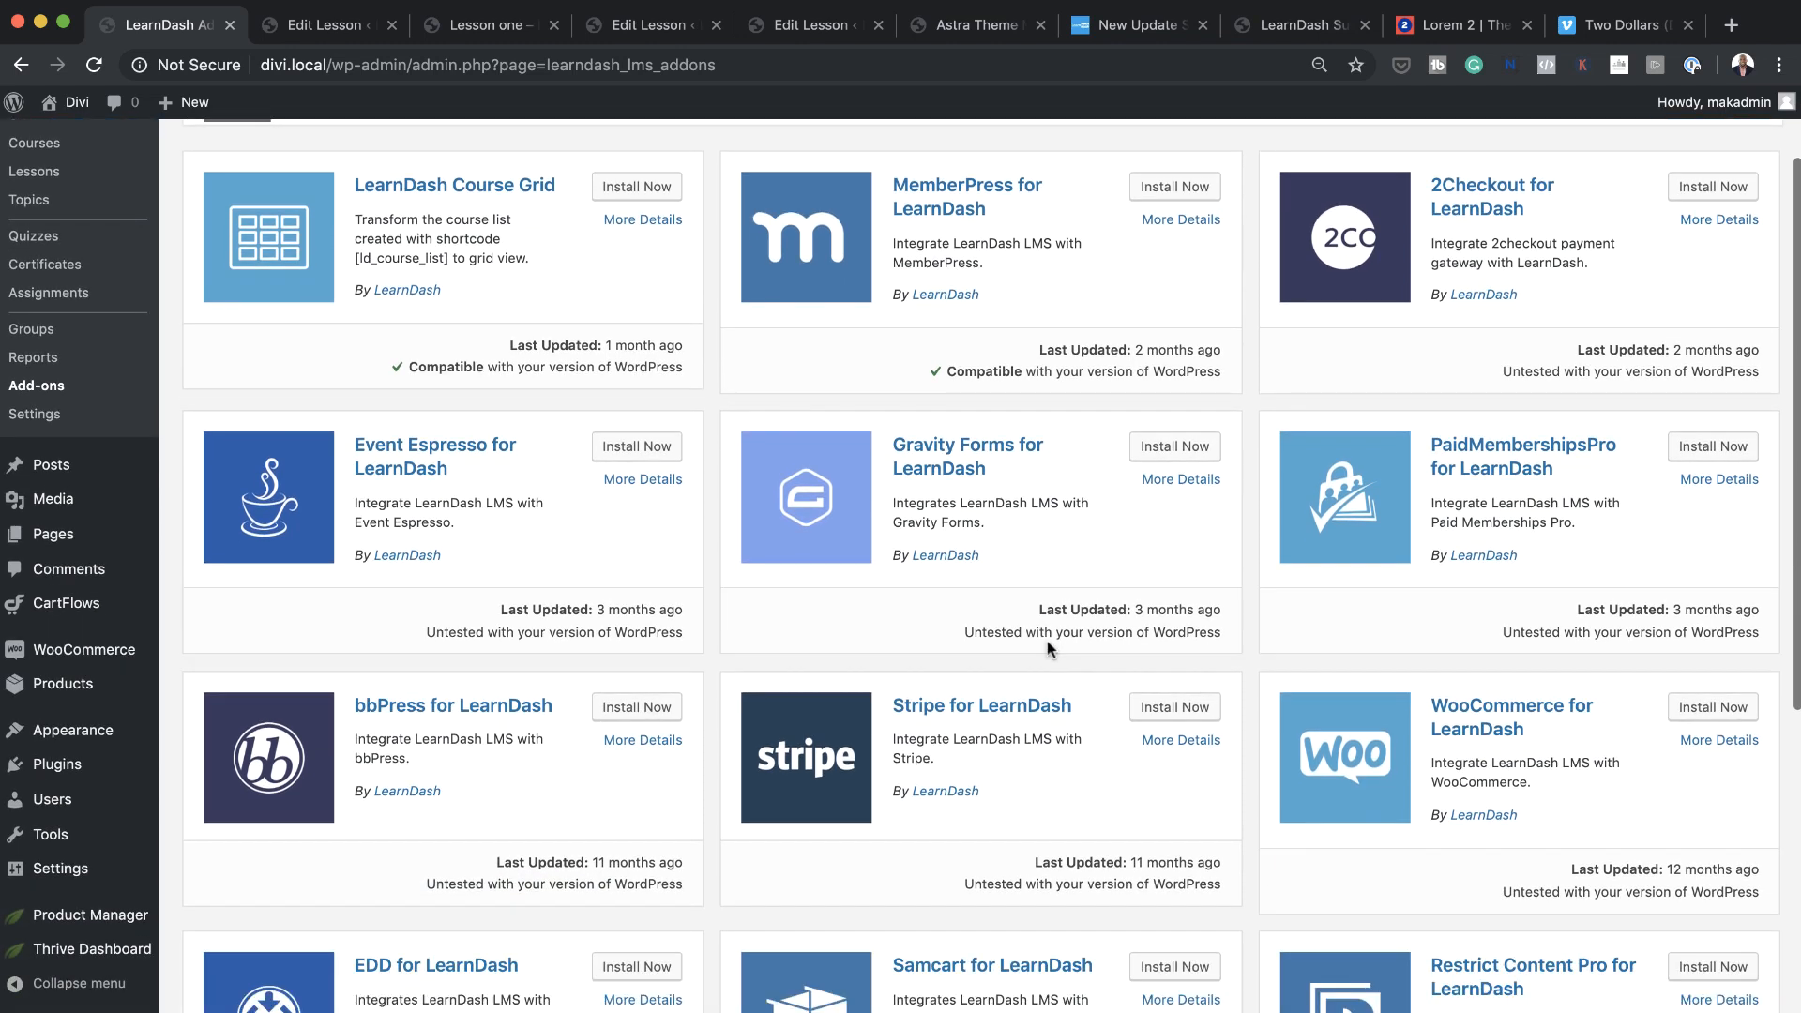
pyautogui.scroll(-1, 1047, 640)
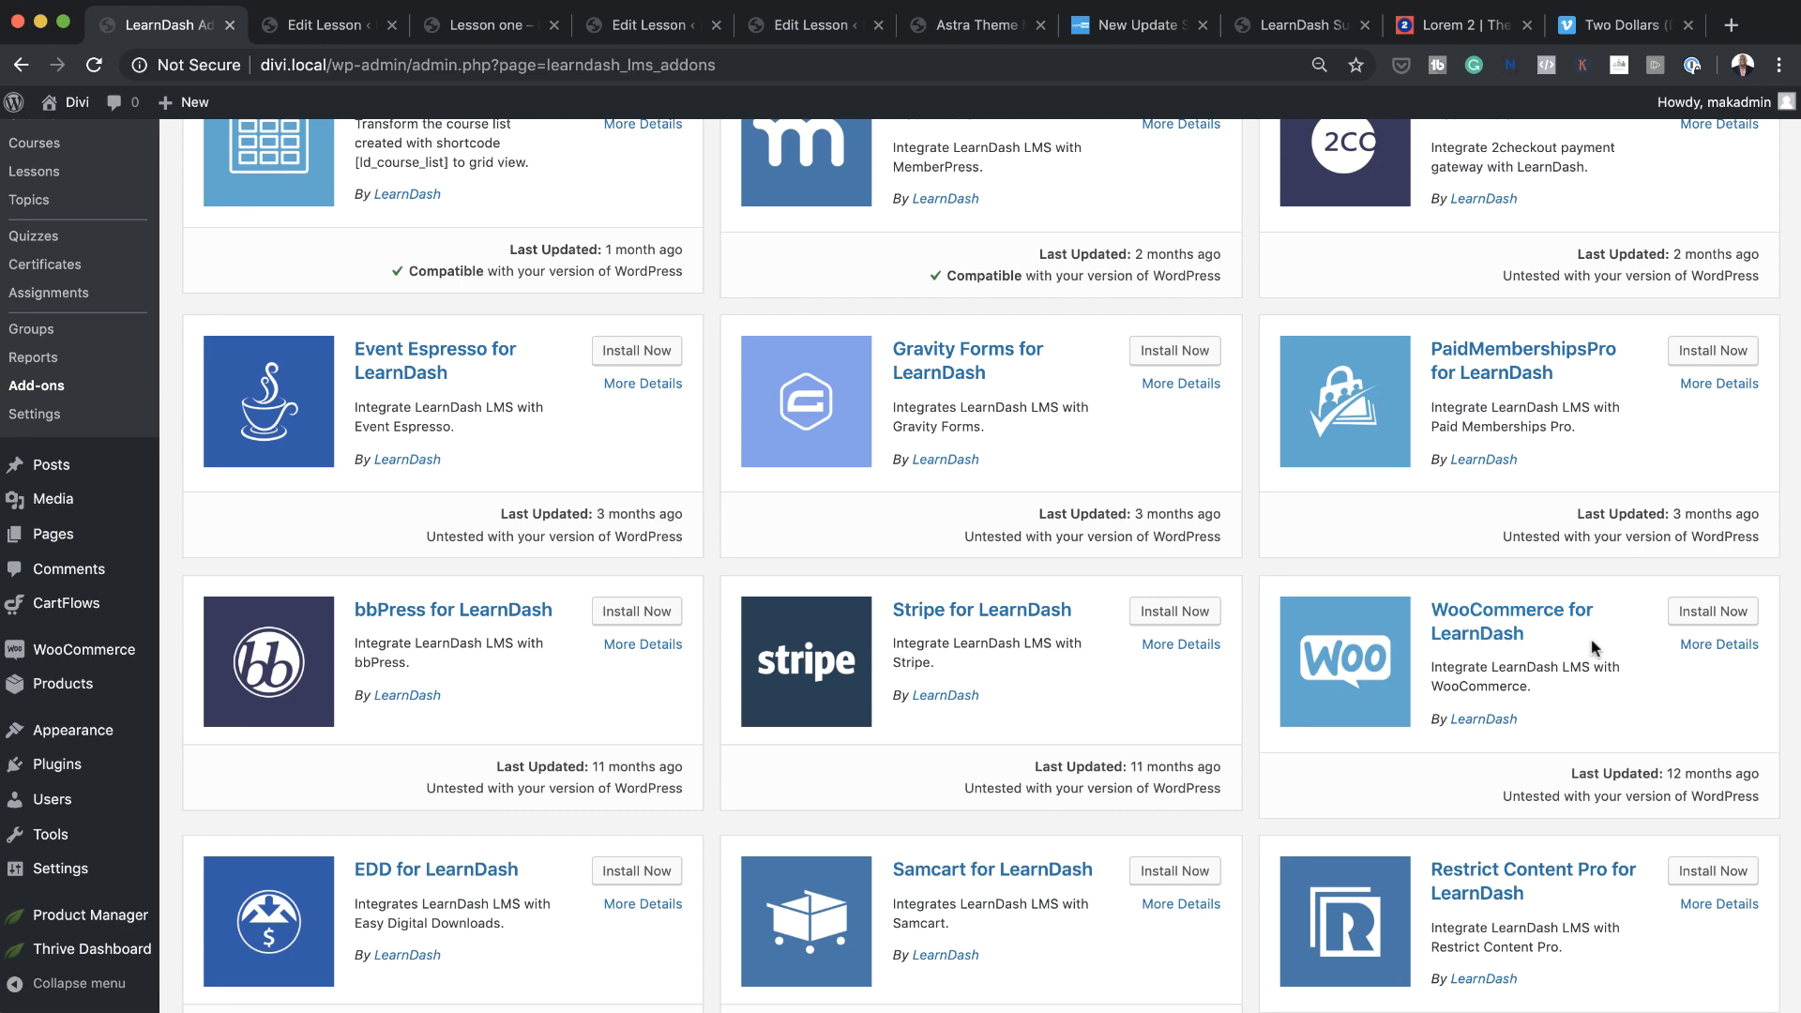
pyautogui.scroll(-5, 1398, 756)
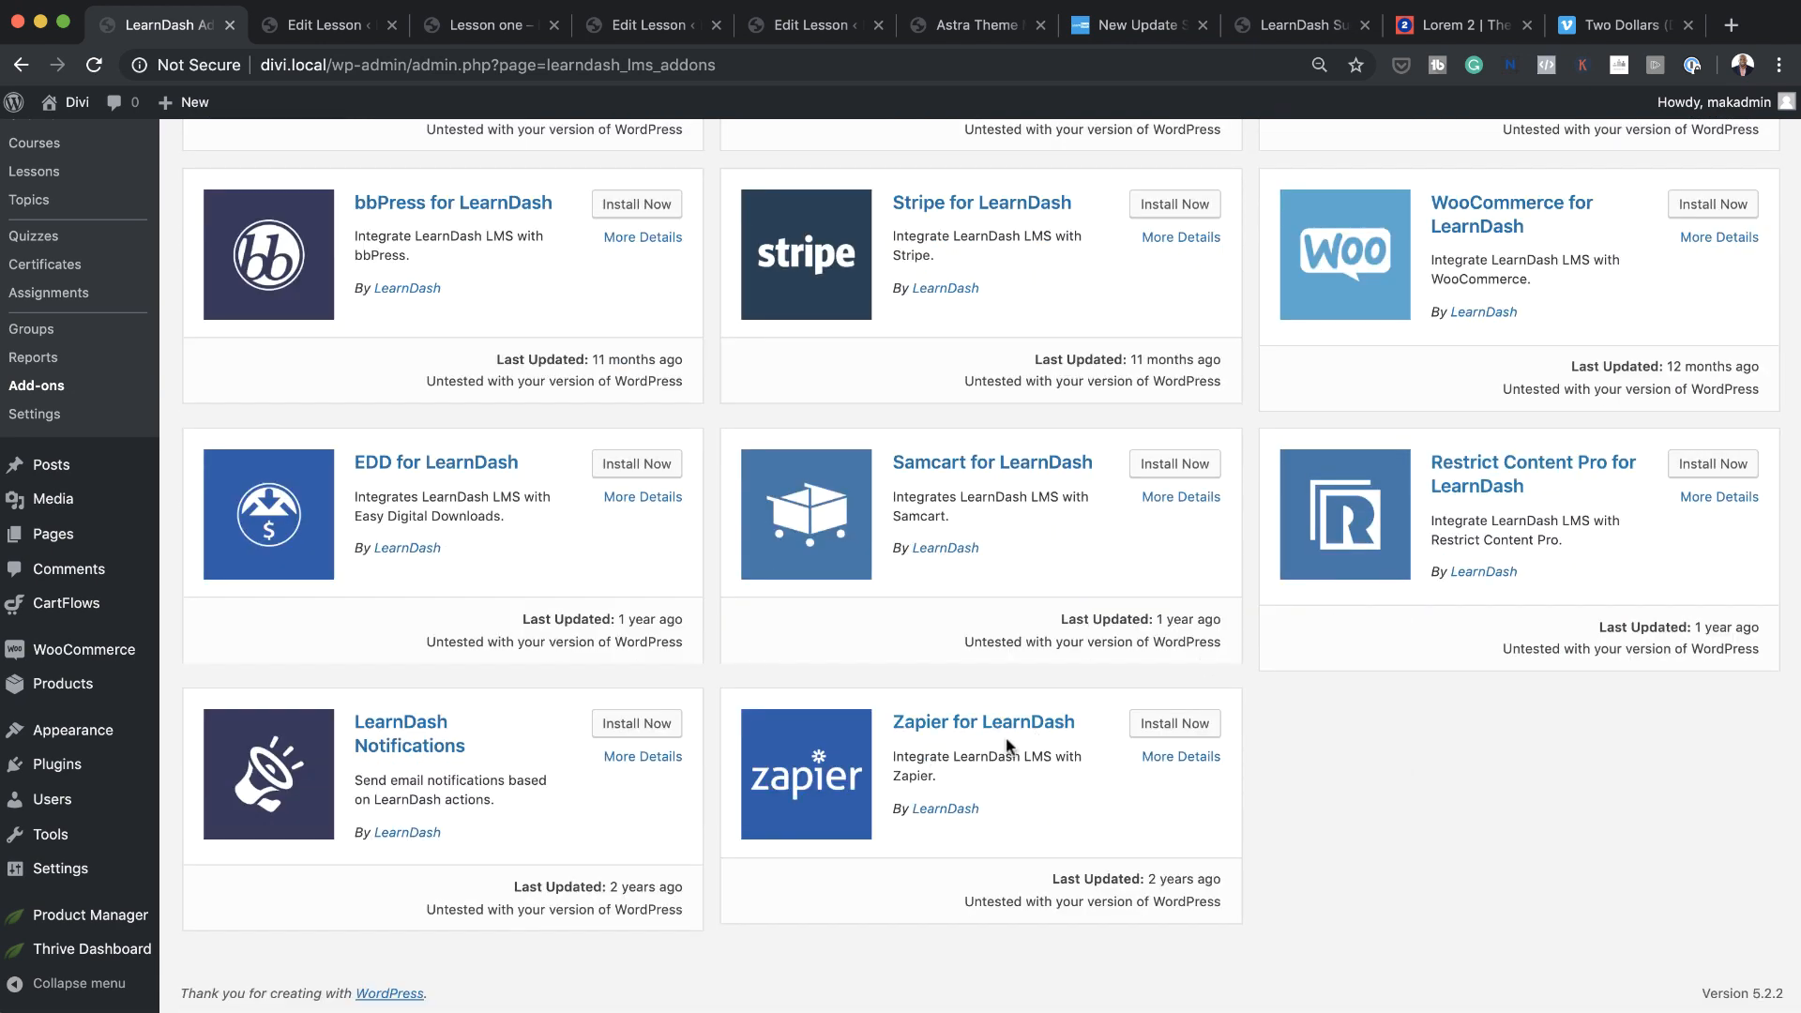
pyautogui.scroll(7, 1111, 763)
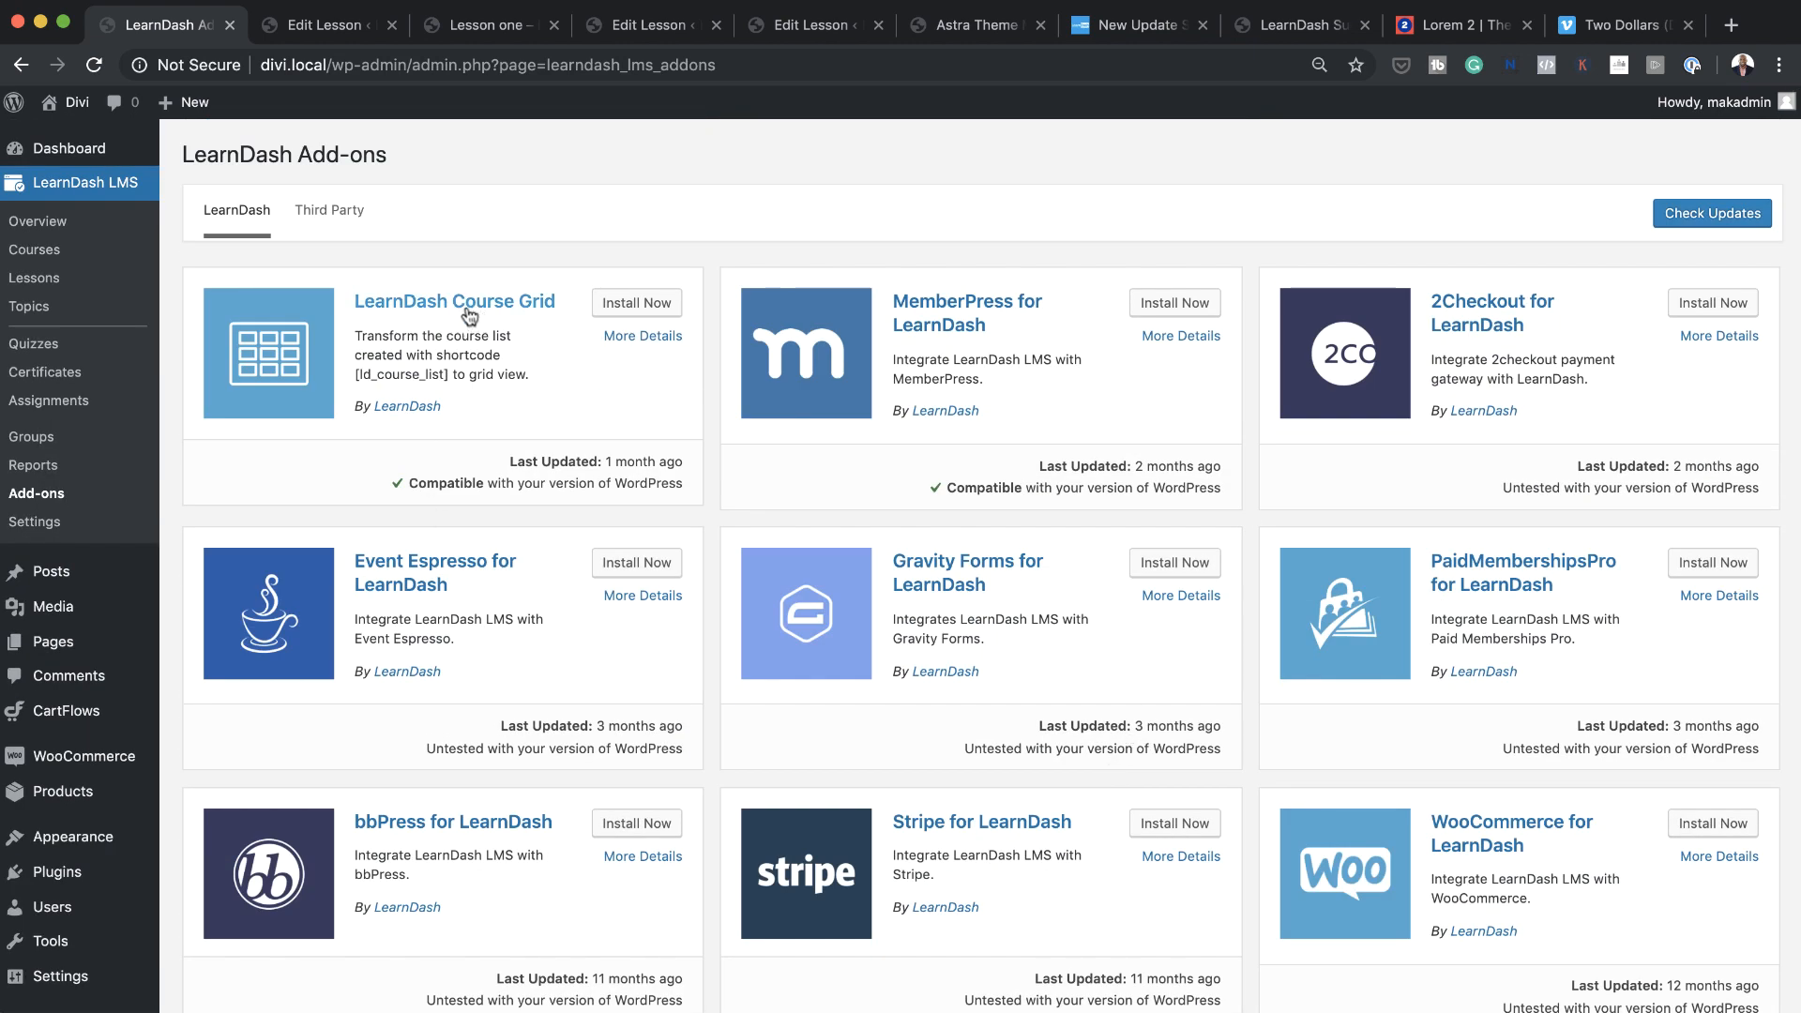
pyautogui.click(636, 304)
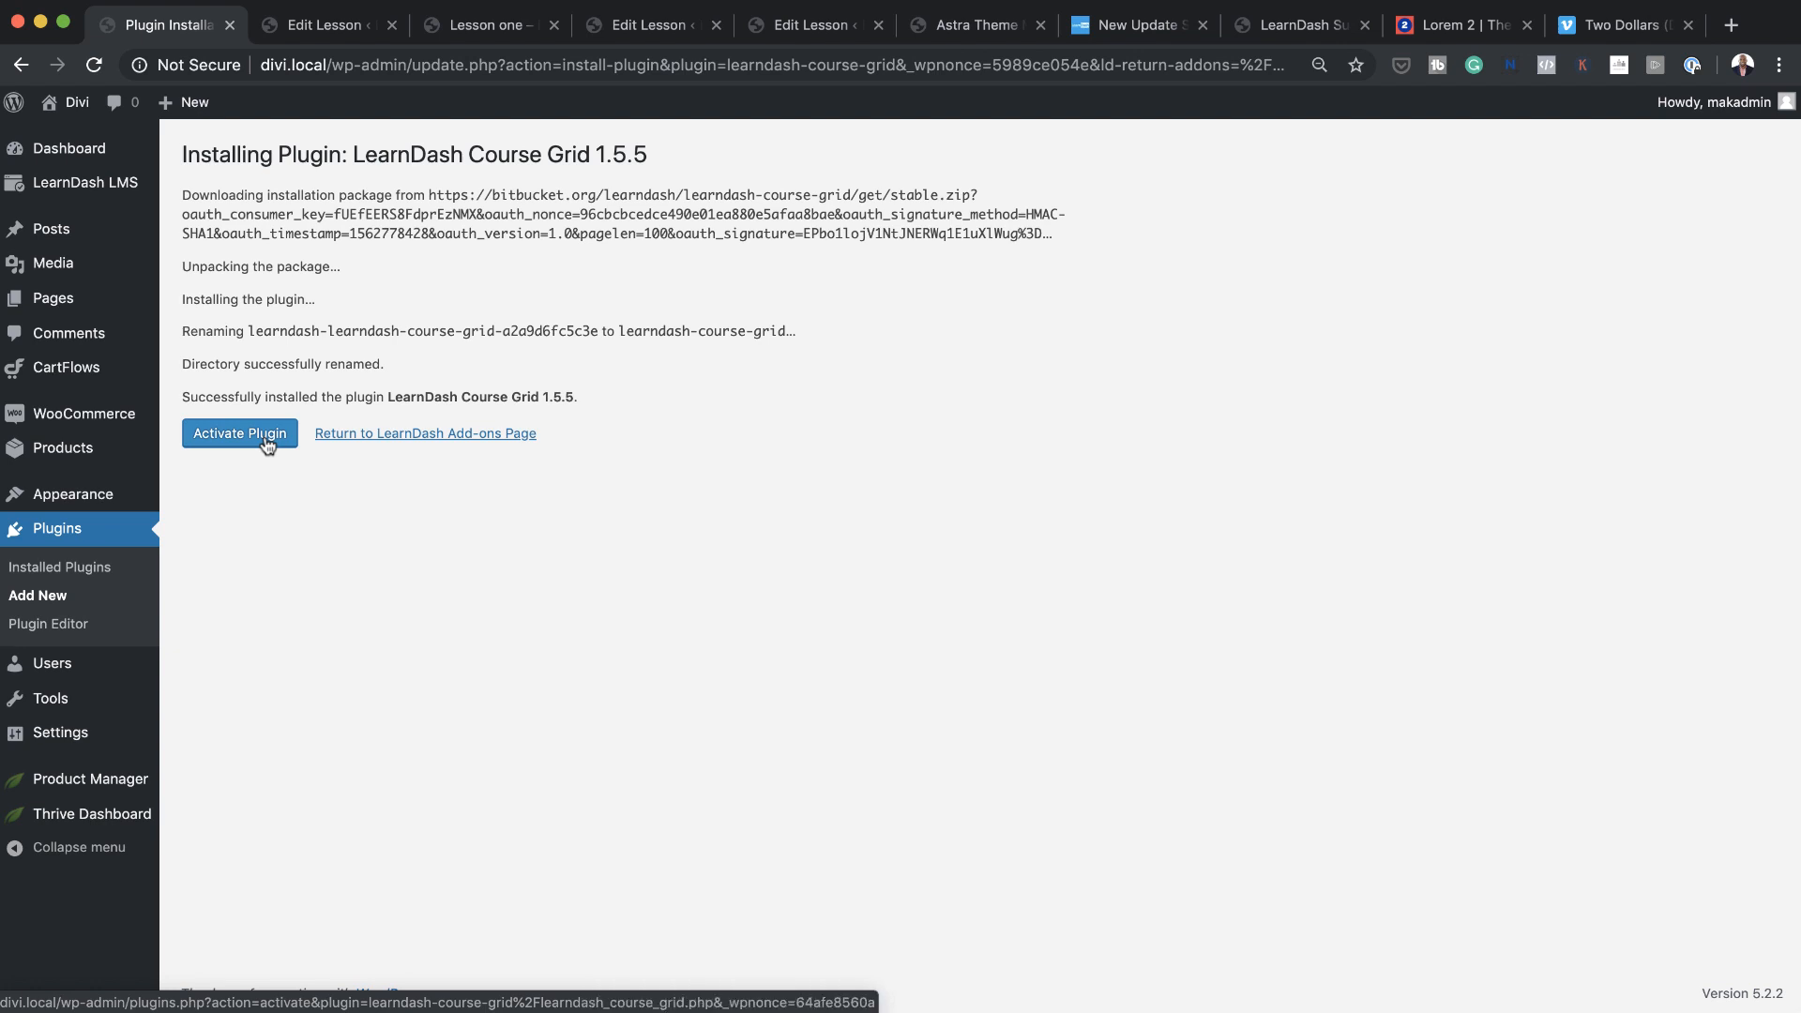
pyautogui.click(231, 439)
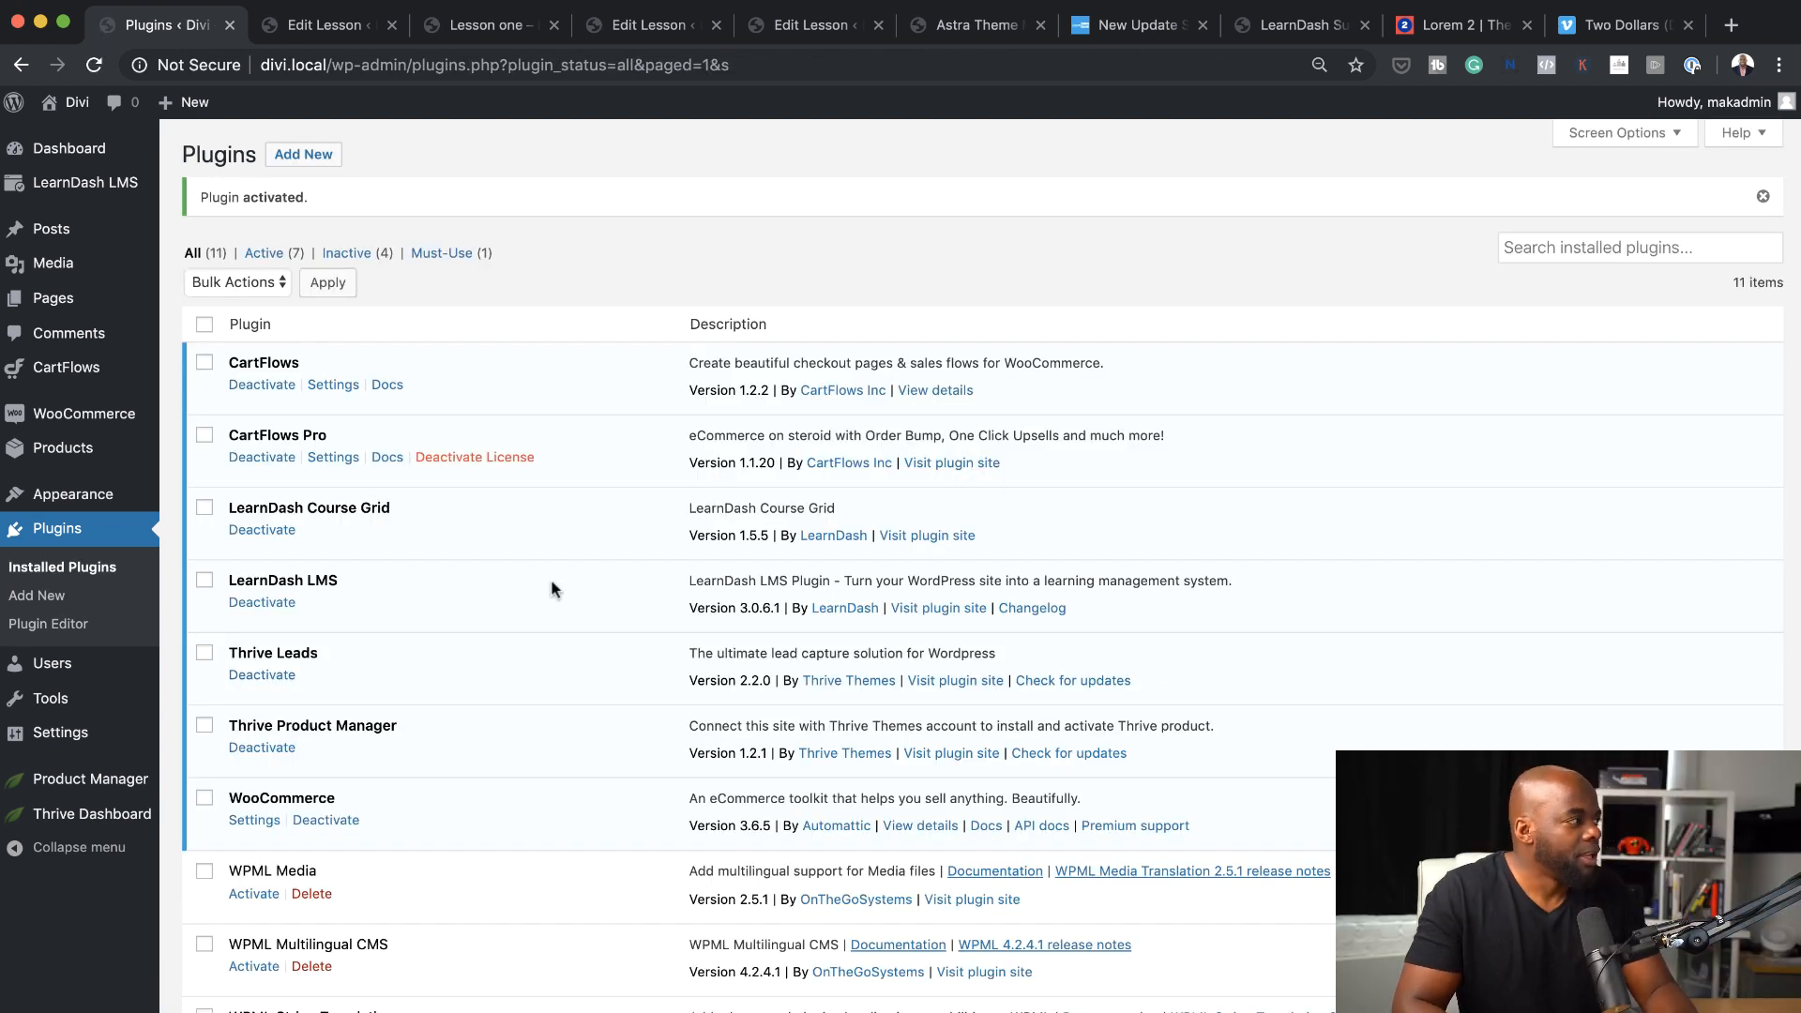
# Open the Astra Theme Mastery course from the LearnDash course list and preview its course page
pyautogui.moveTo(132, 188)
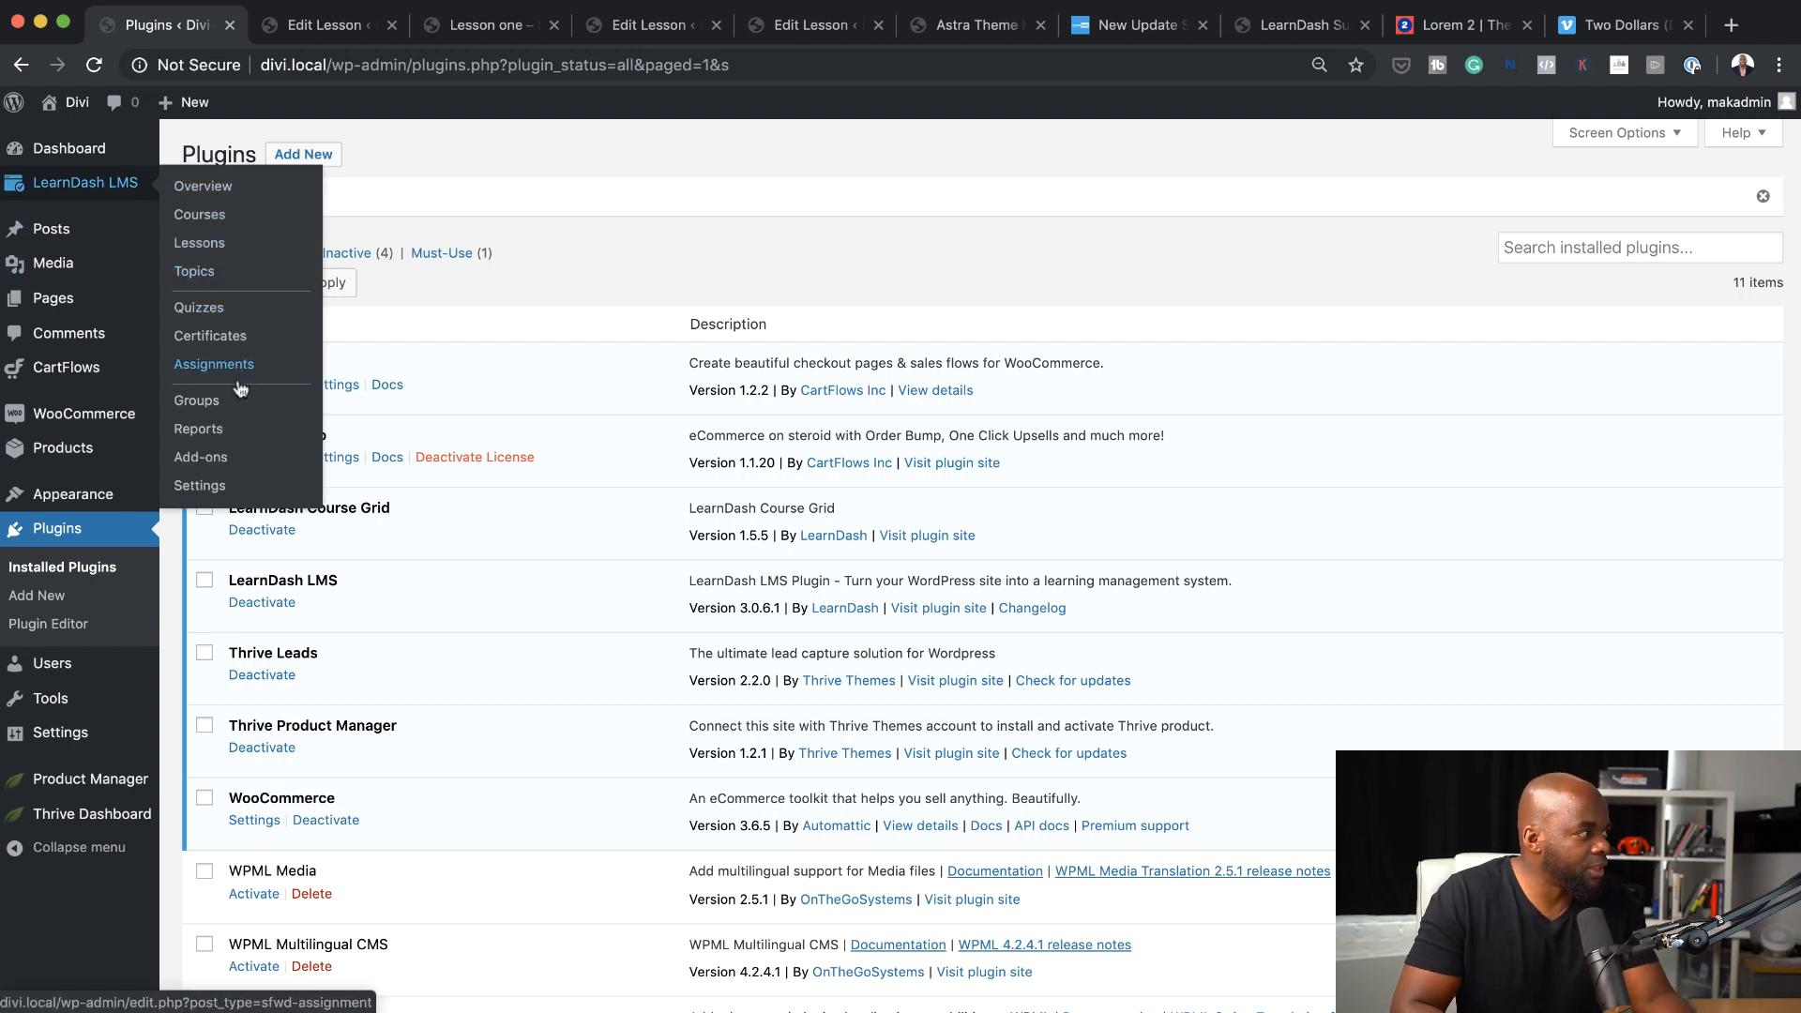
pyautogui.click(226, 220)
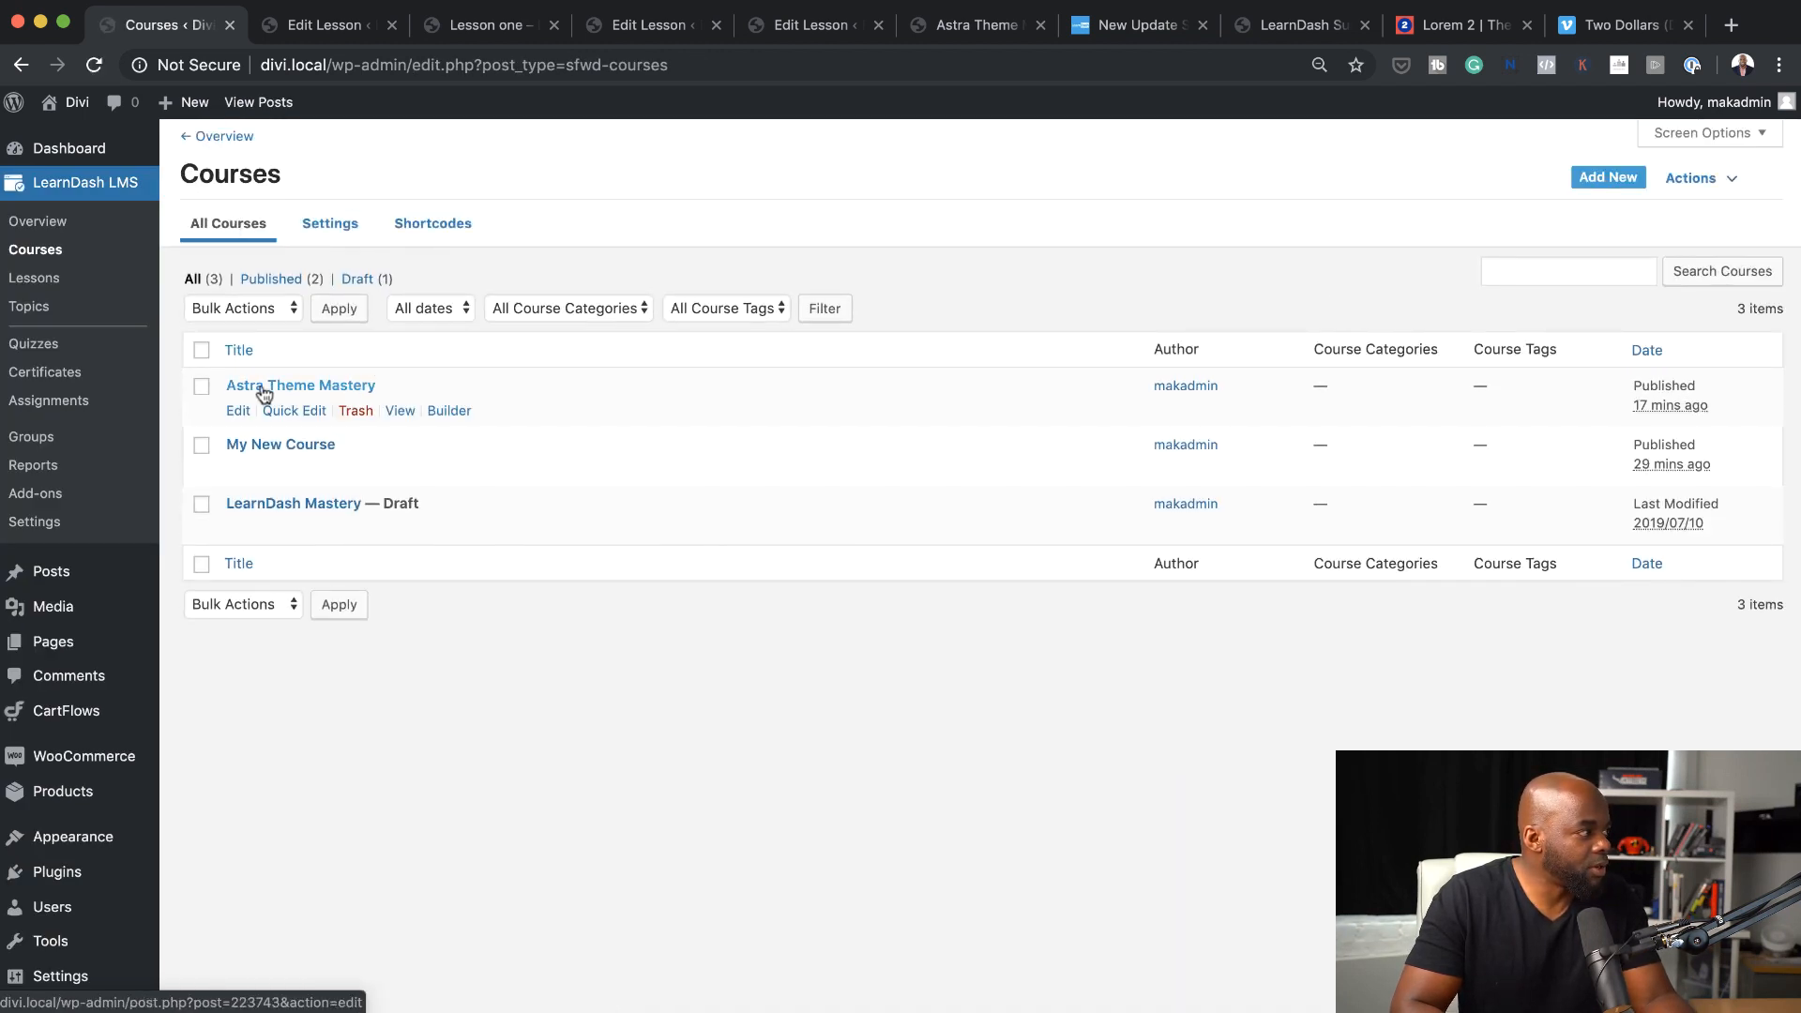
pyautogui.click(331, 390)
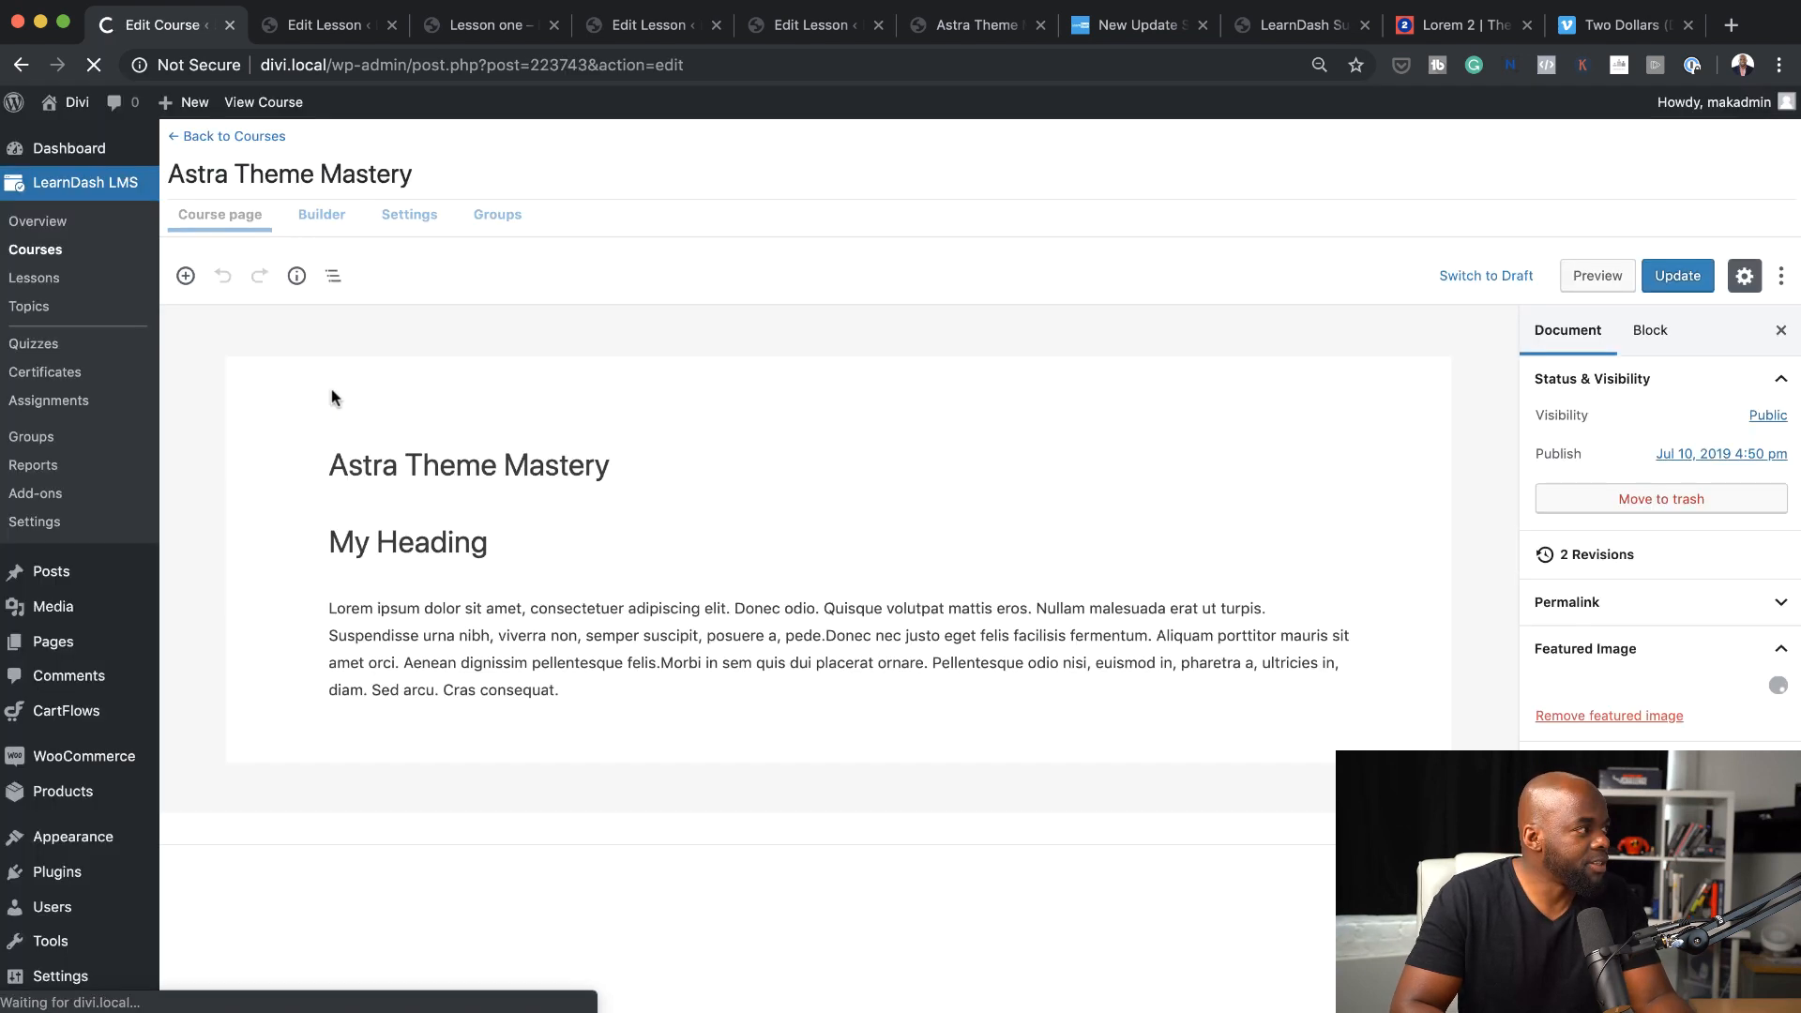
pyautogui.click(1598, 276)
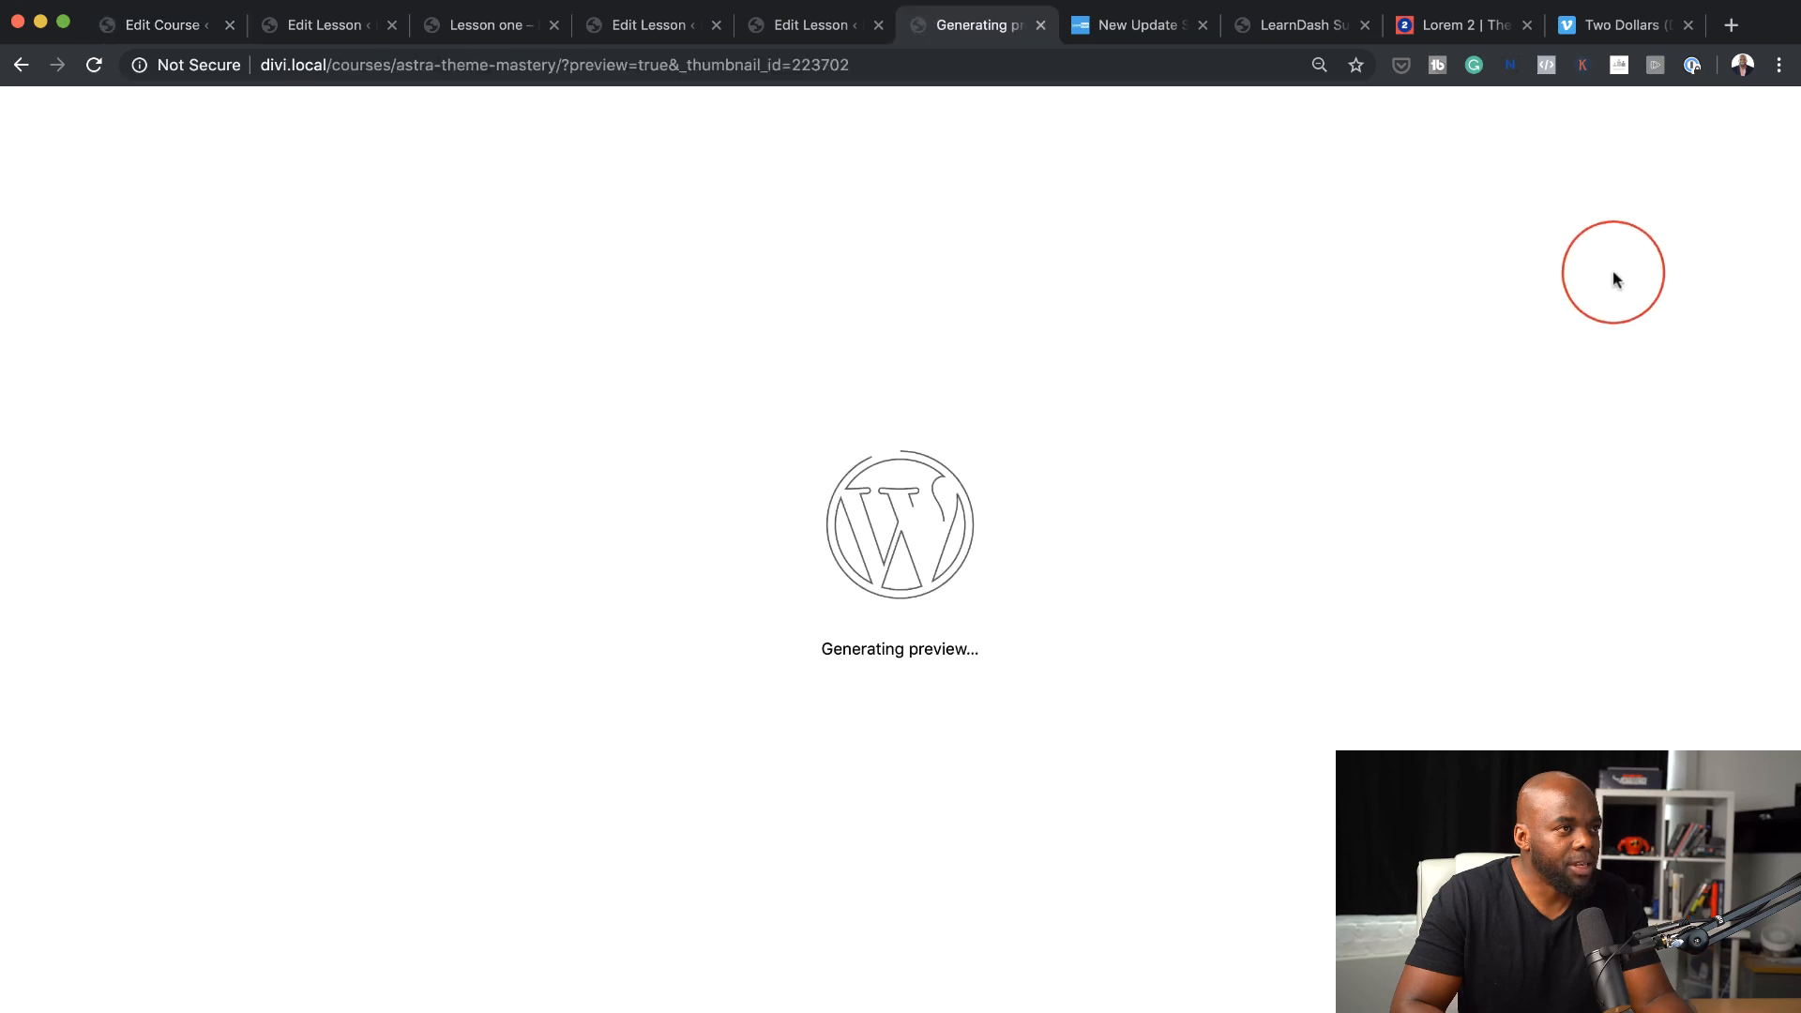
# Examine the course preview from the site header and featured image to the progress bar and lesson sections
pyautogui.scroll(-4, 1494, 572)
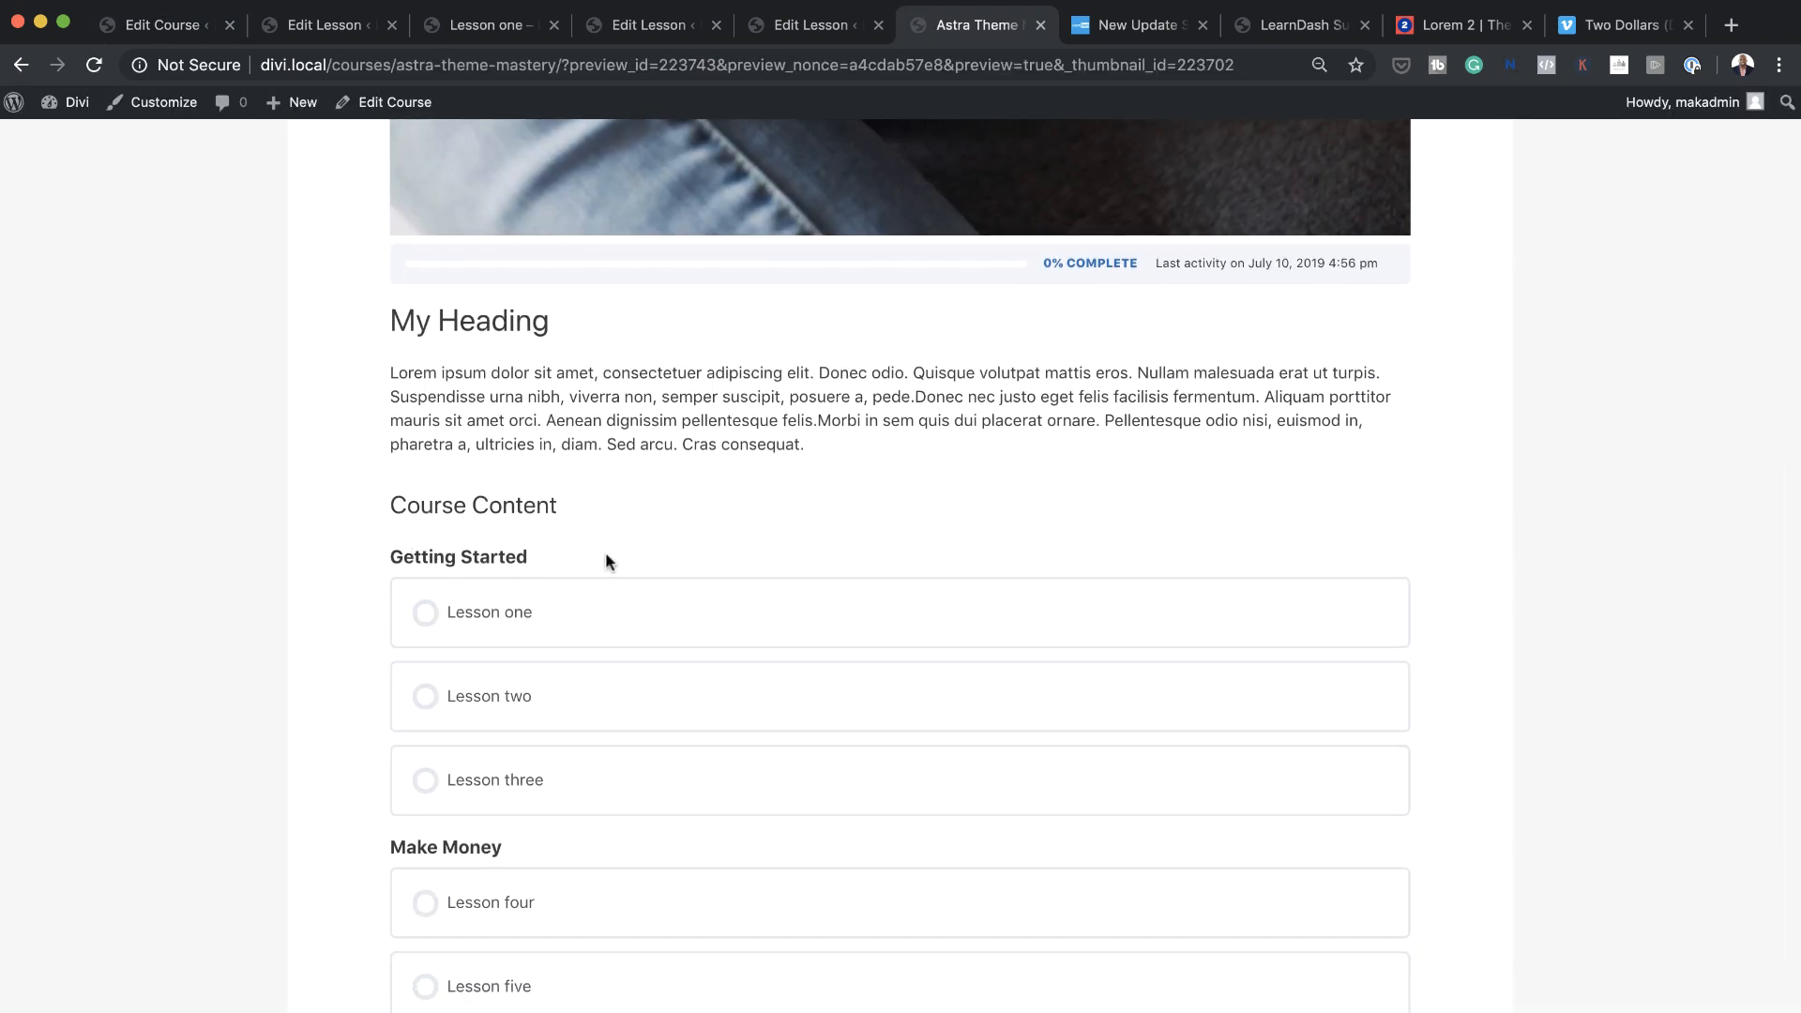
pyautogui.scroll(-5, 628, 638)
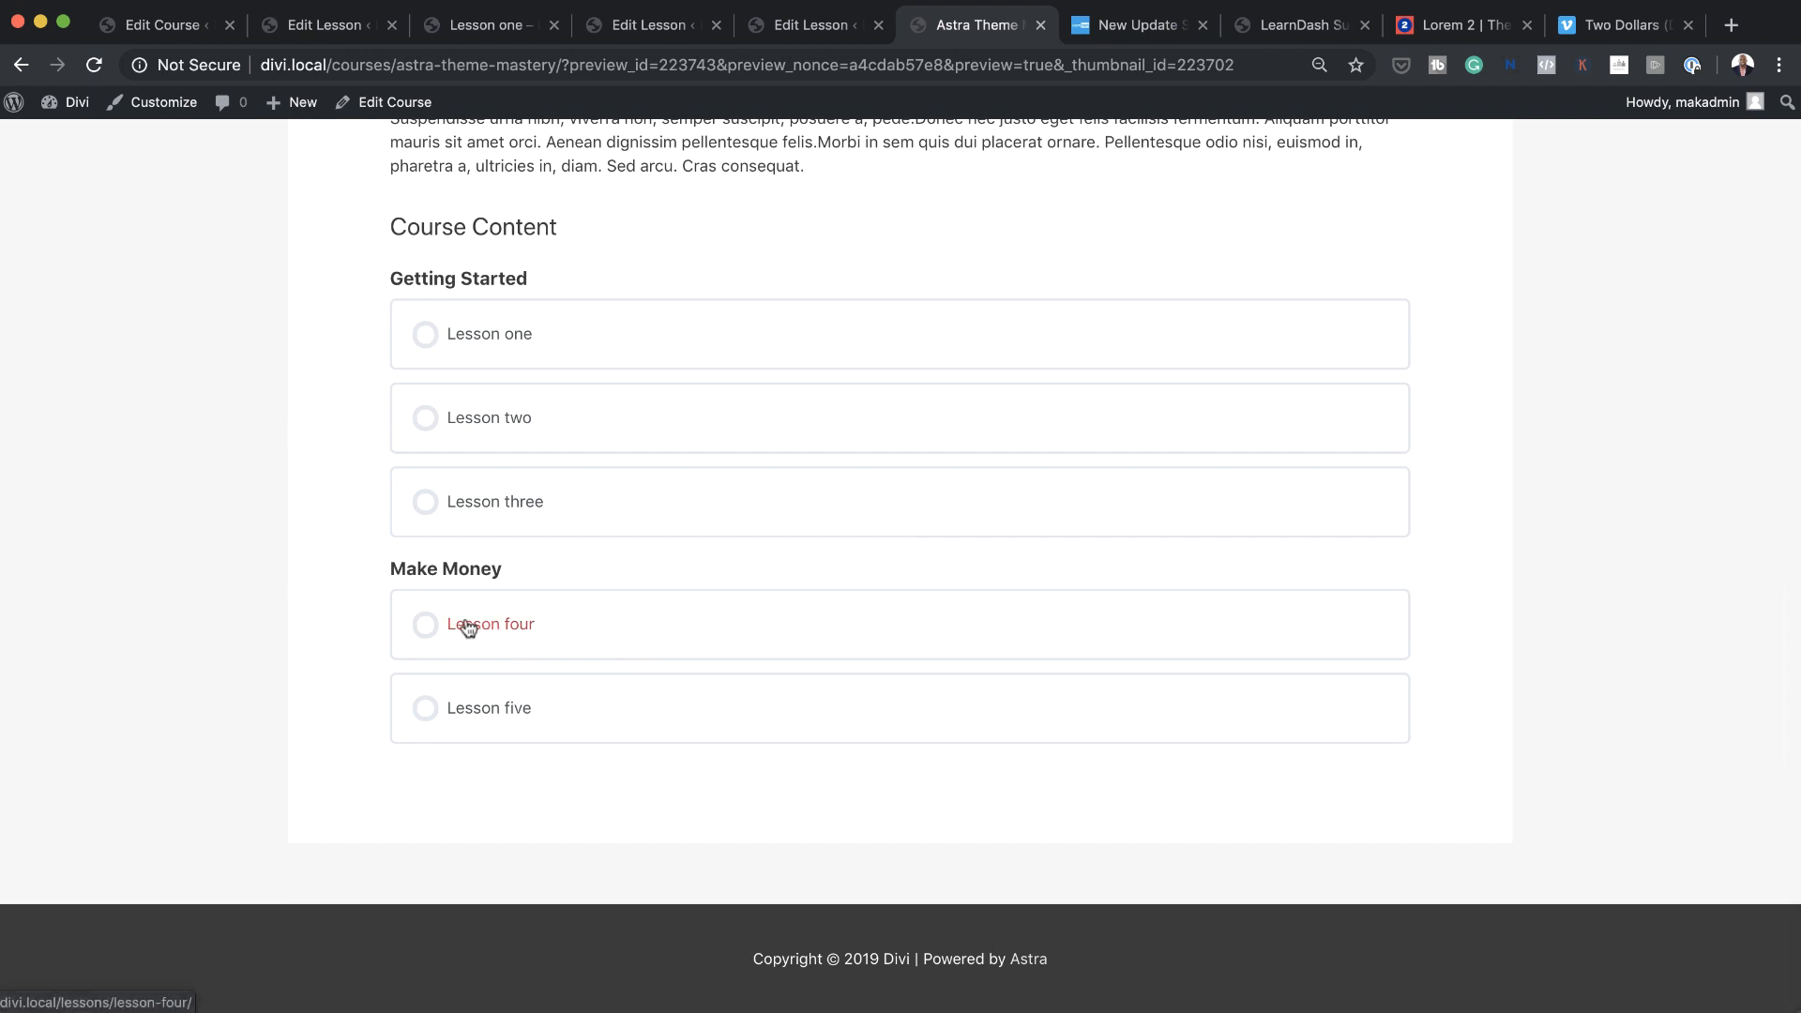
pyautogui.scroll(4, 1248, 728)
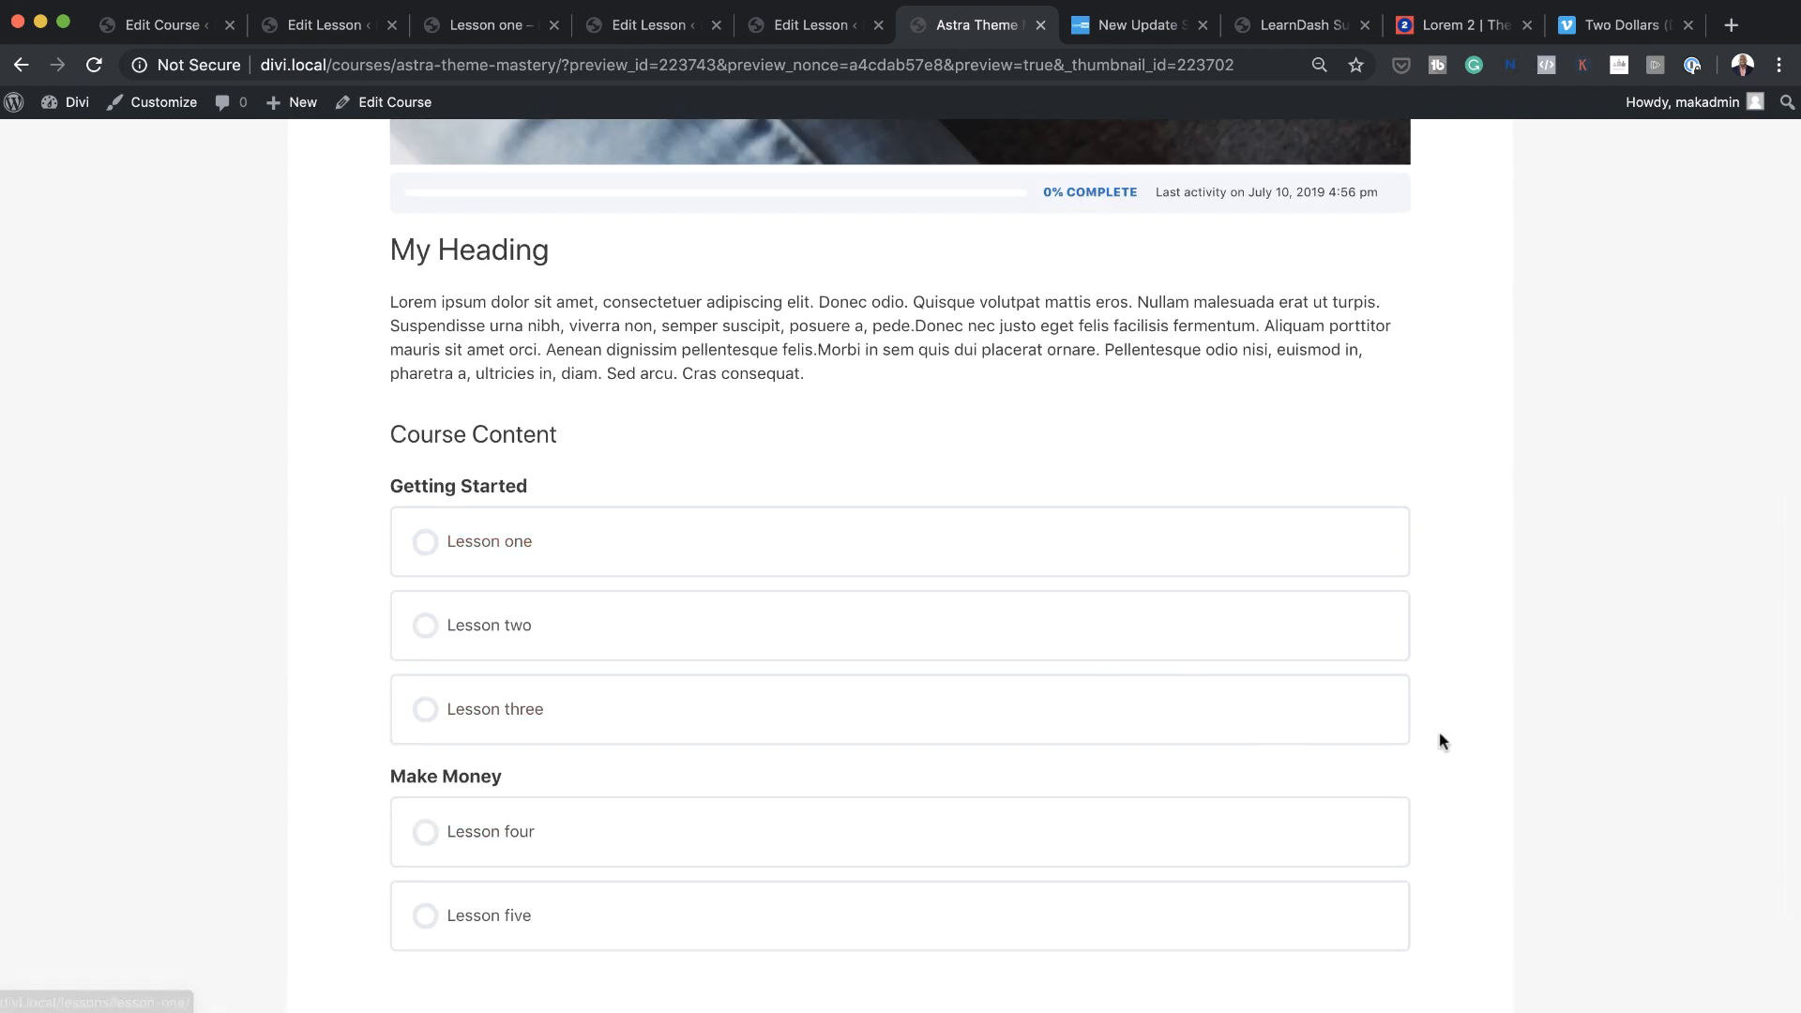
pyautogui.scroll(3, 1445, 740)
pyautogui.scroll(10, 1445, 741)
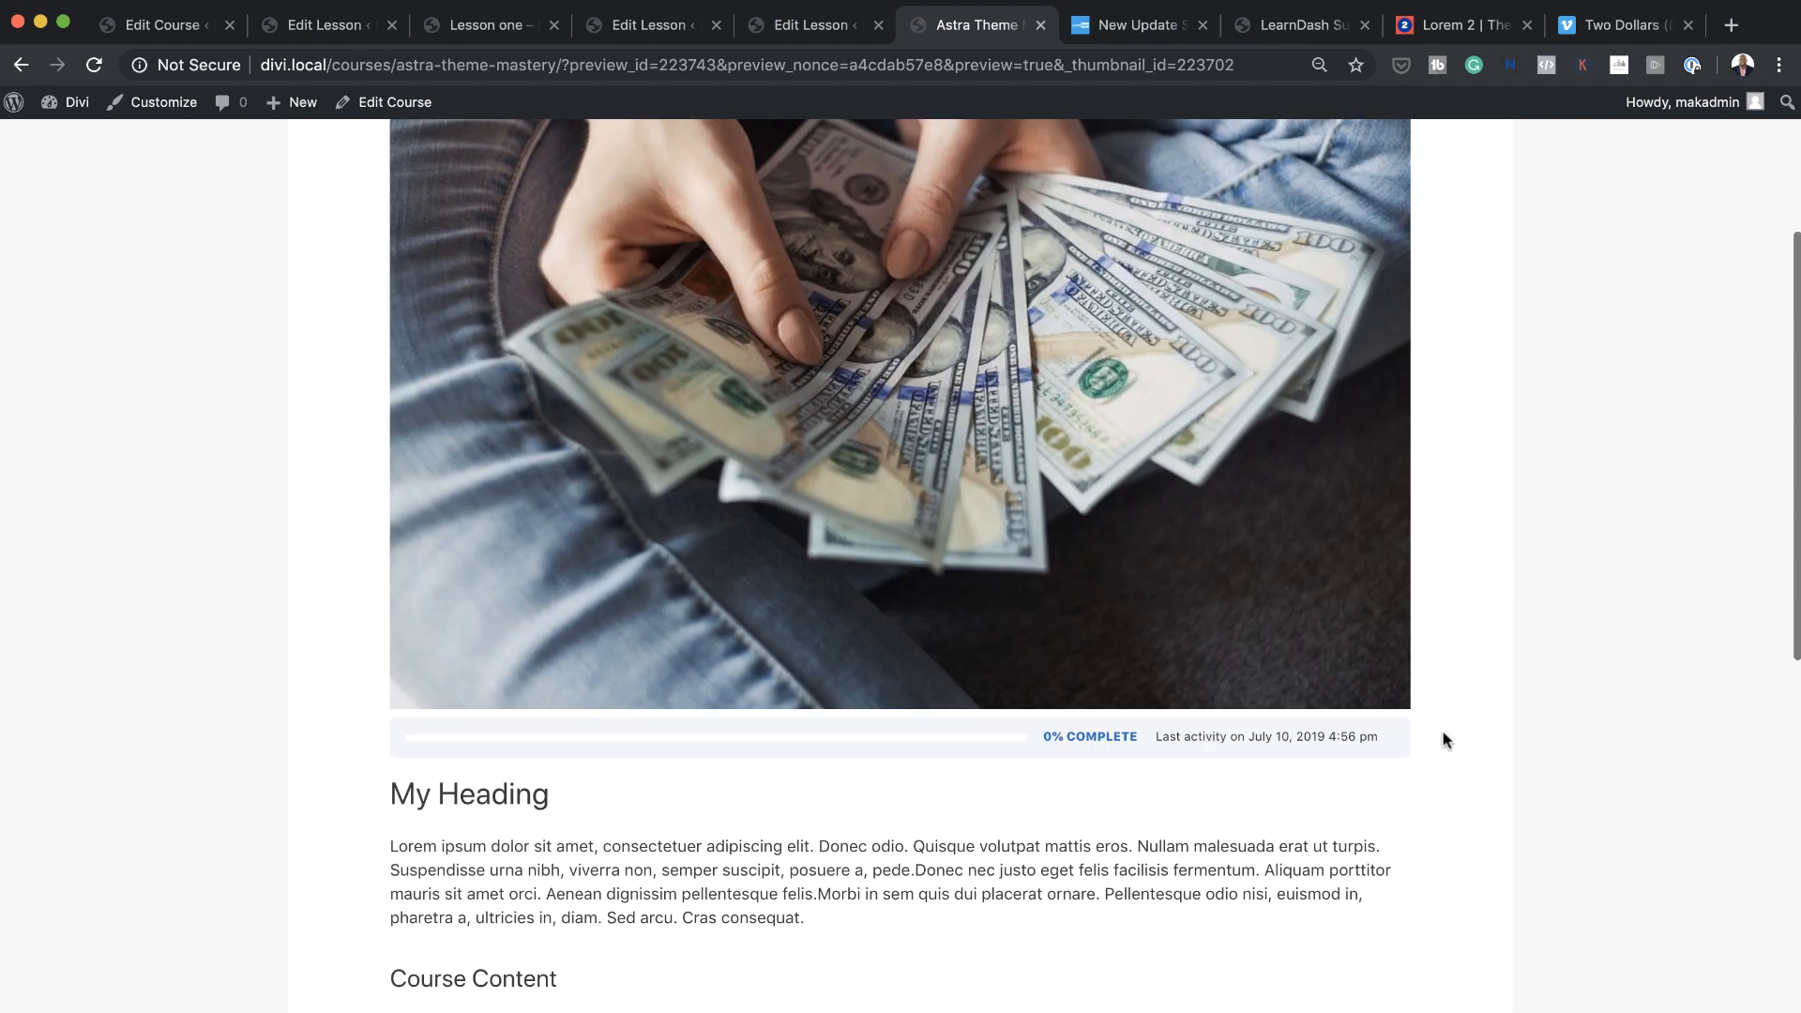
pyautogui.scroll(-7, 1445, 740)
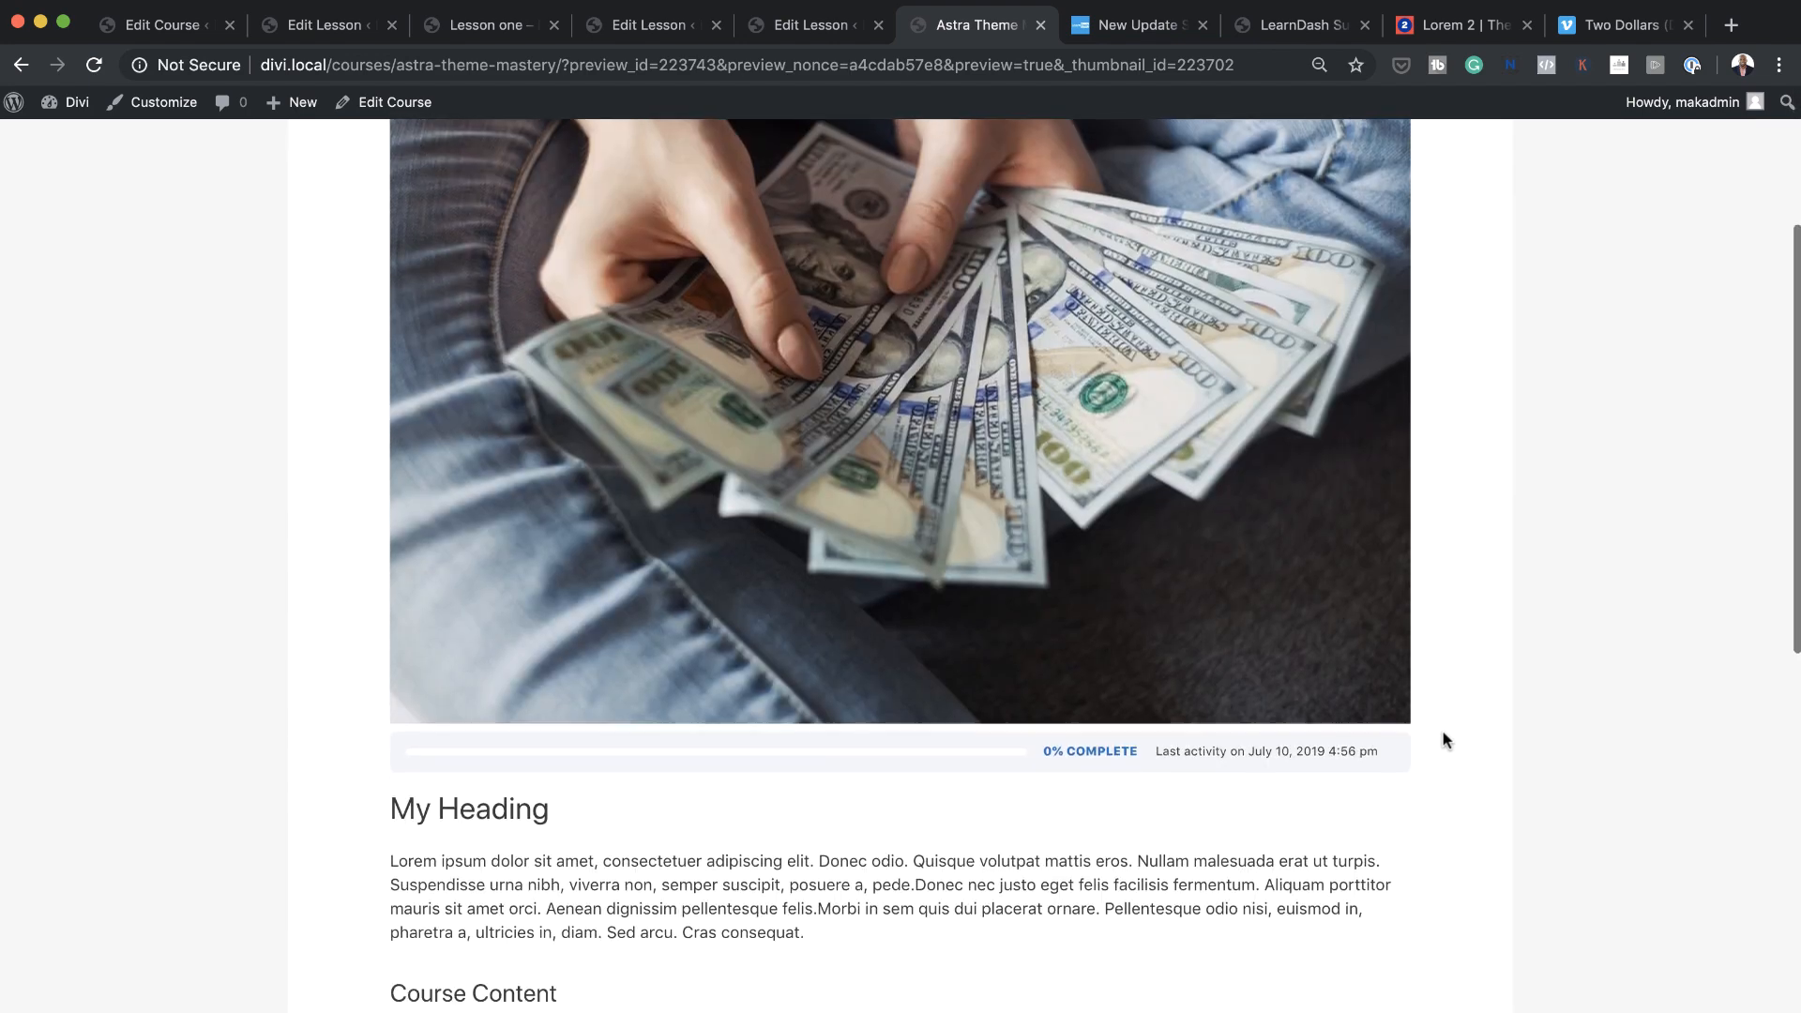
pyautogui.scroll(4, 1445, 740)
pyautogui.scroll(3, 1445, 740)
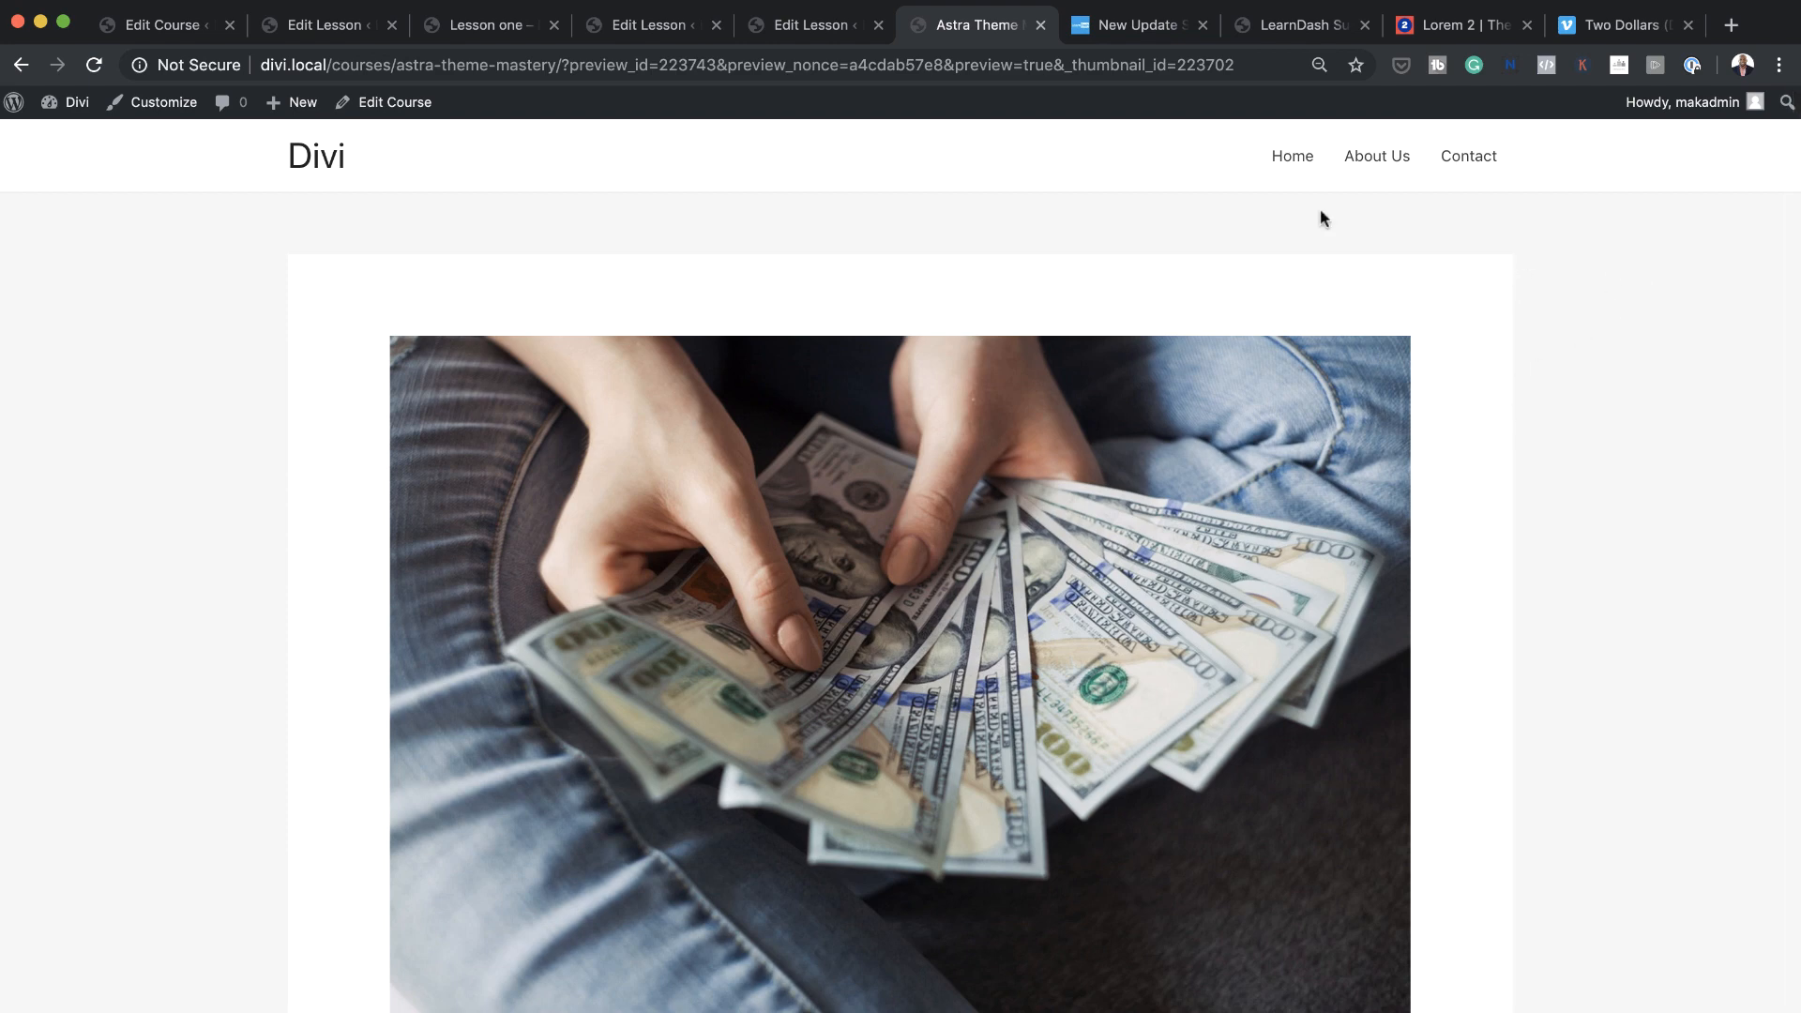
pyautogui.scroll(-6, 1492, 533)
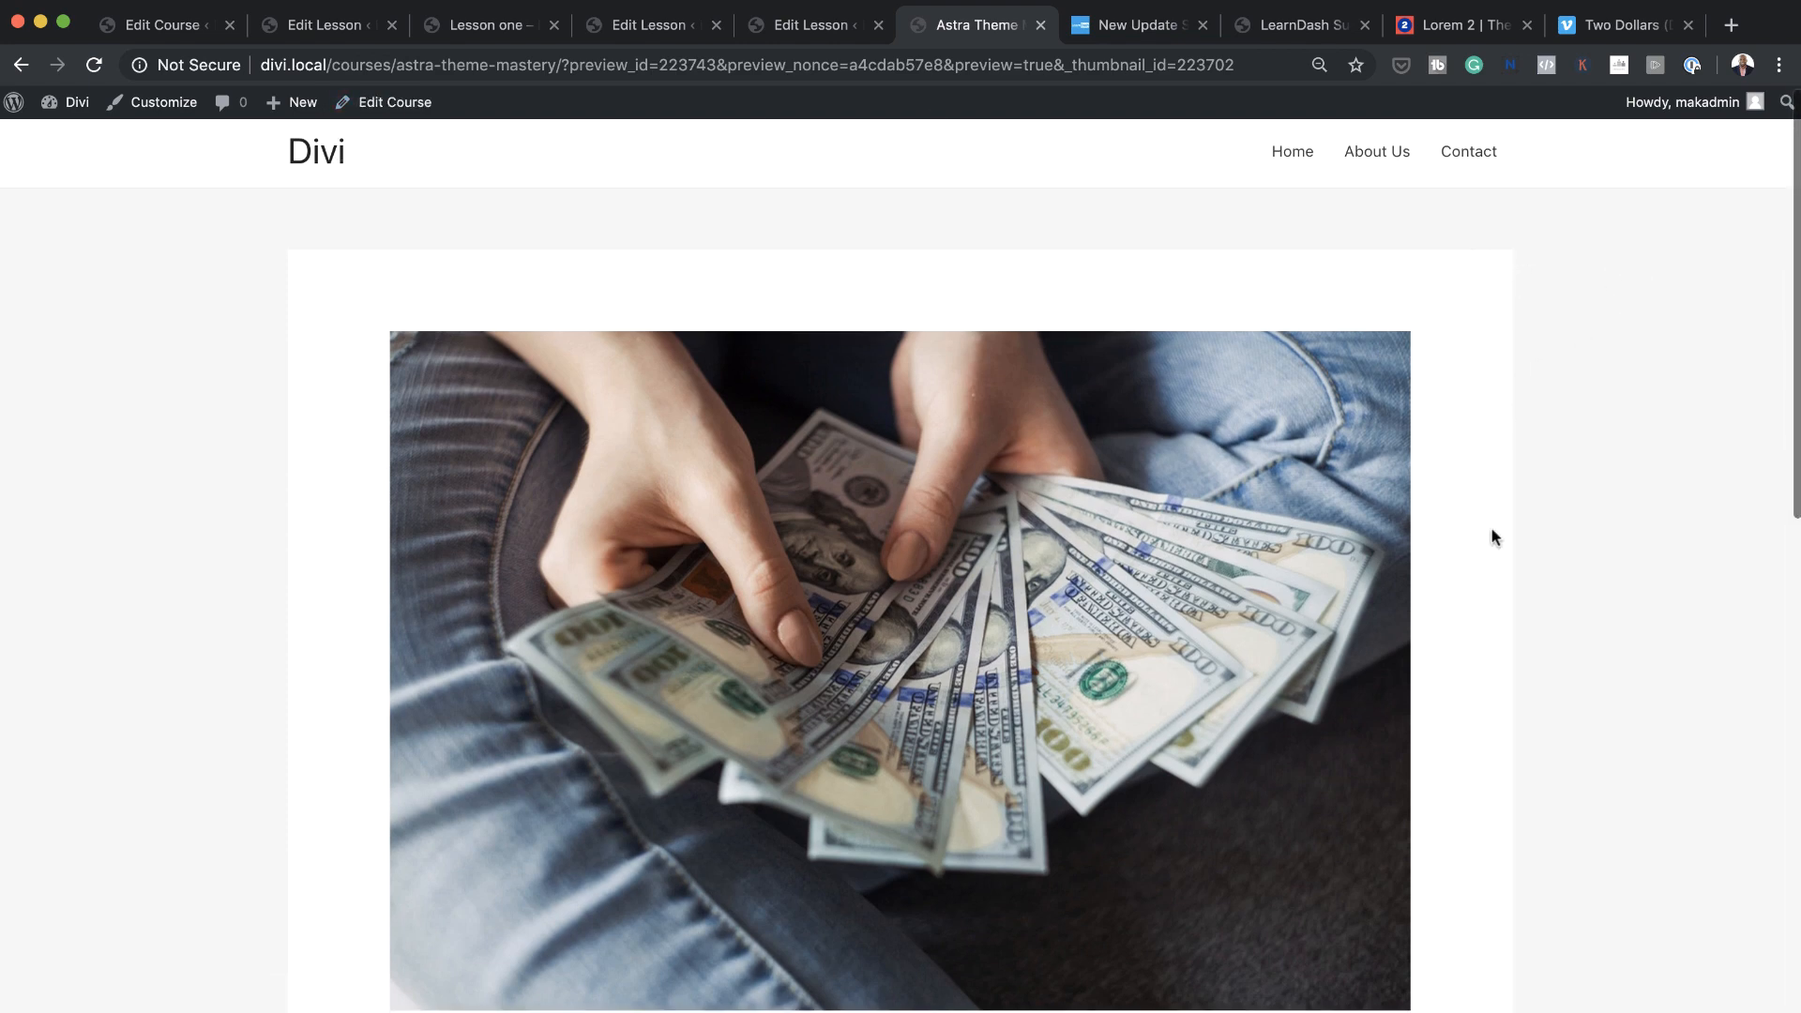
pyautogui.scroll(-3, 1494, 536)
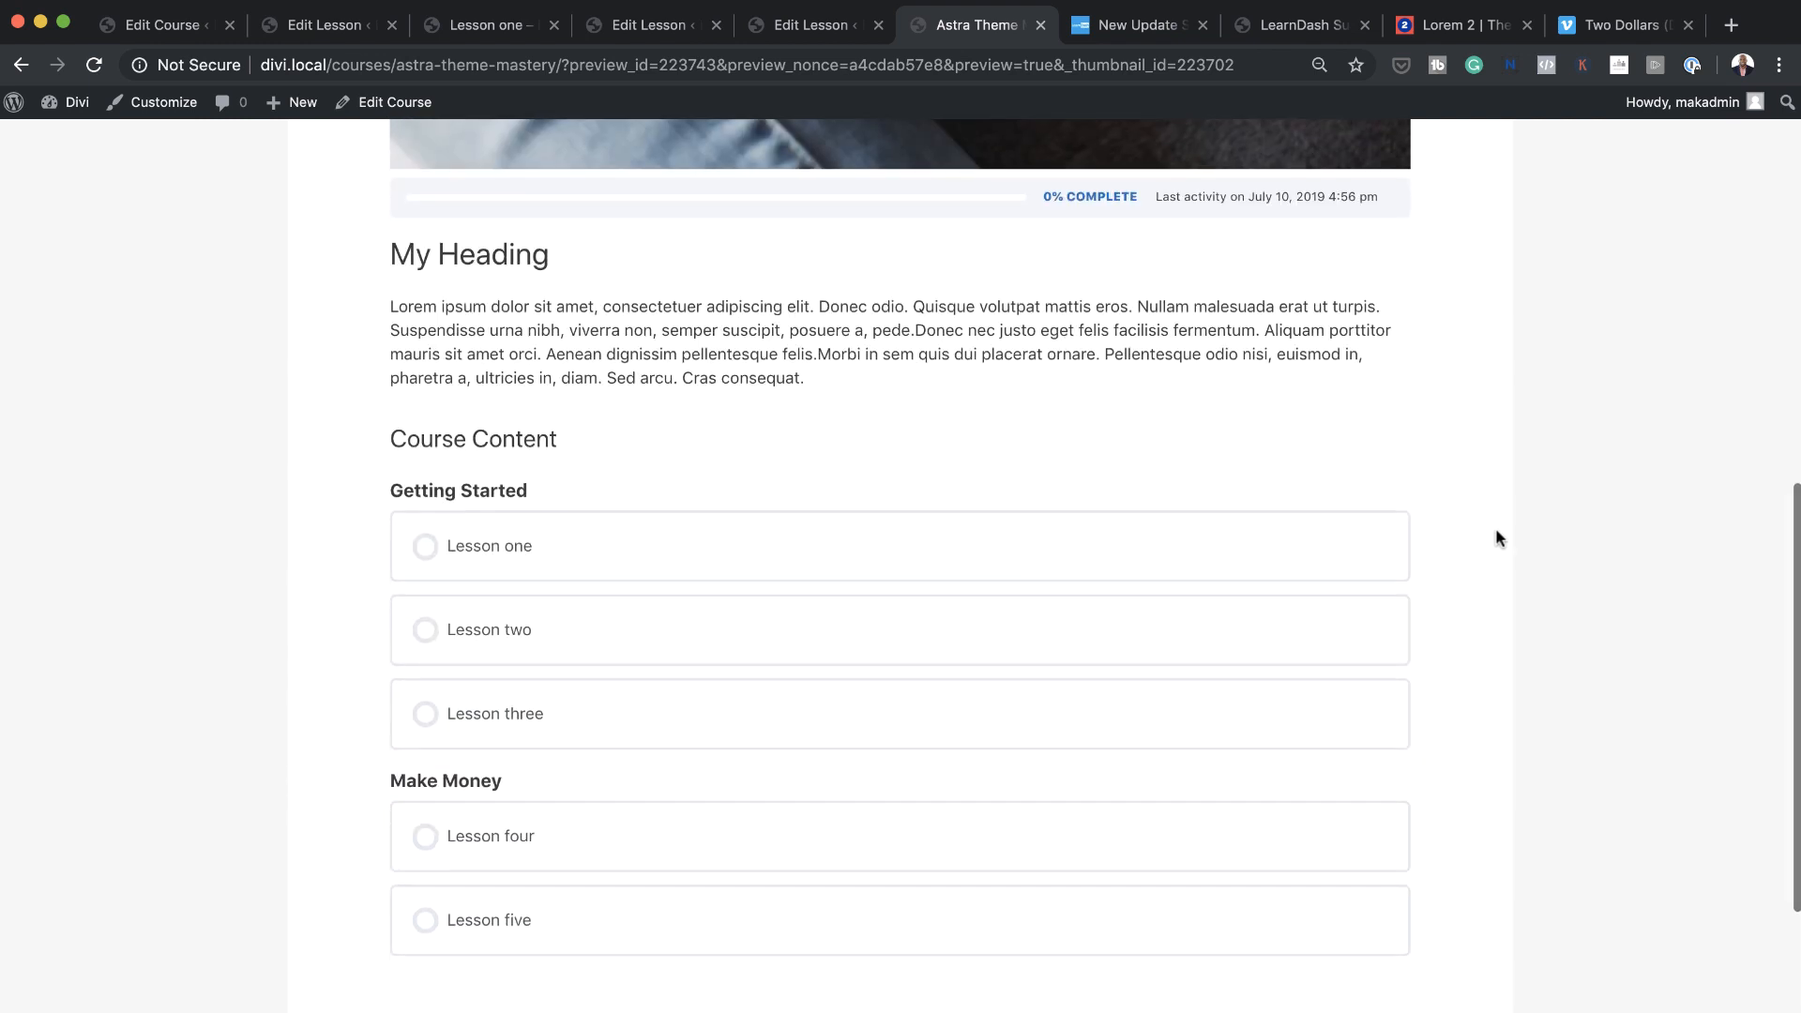
# Open Lesson one from the course content and check its status bar, video and Mark Complete option
pyautogui.click(498, 553)
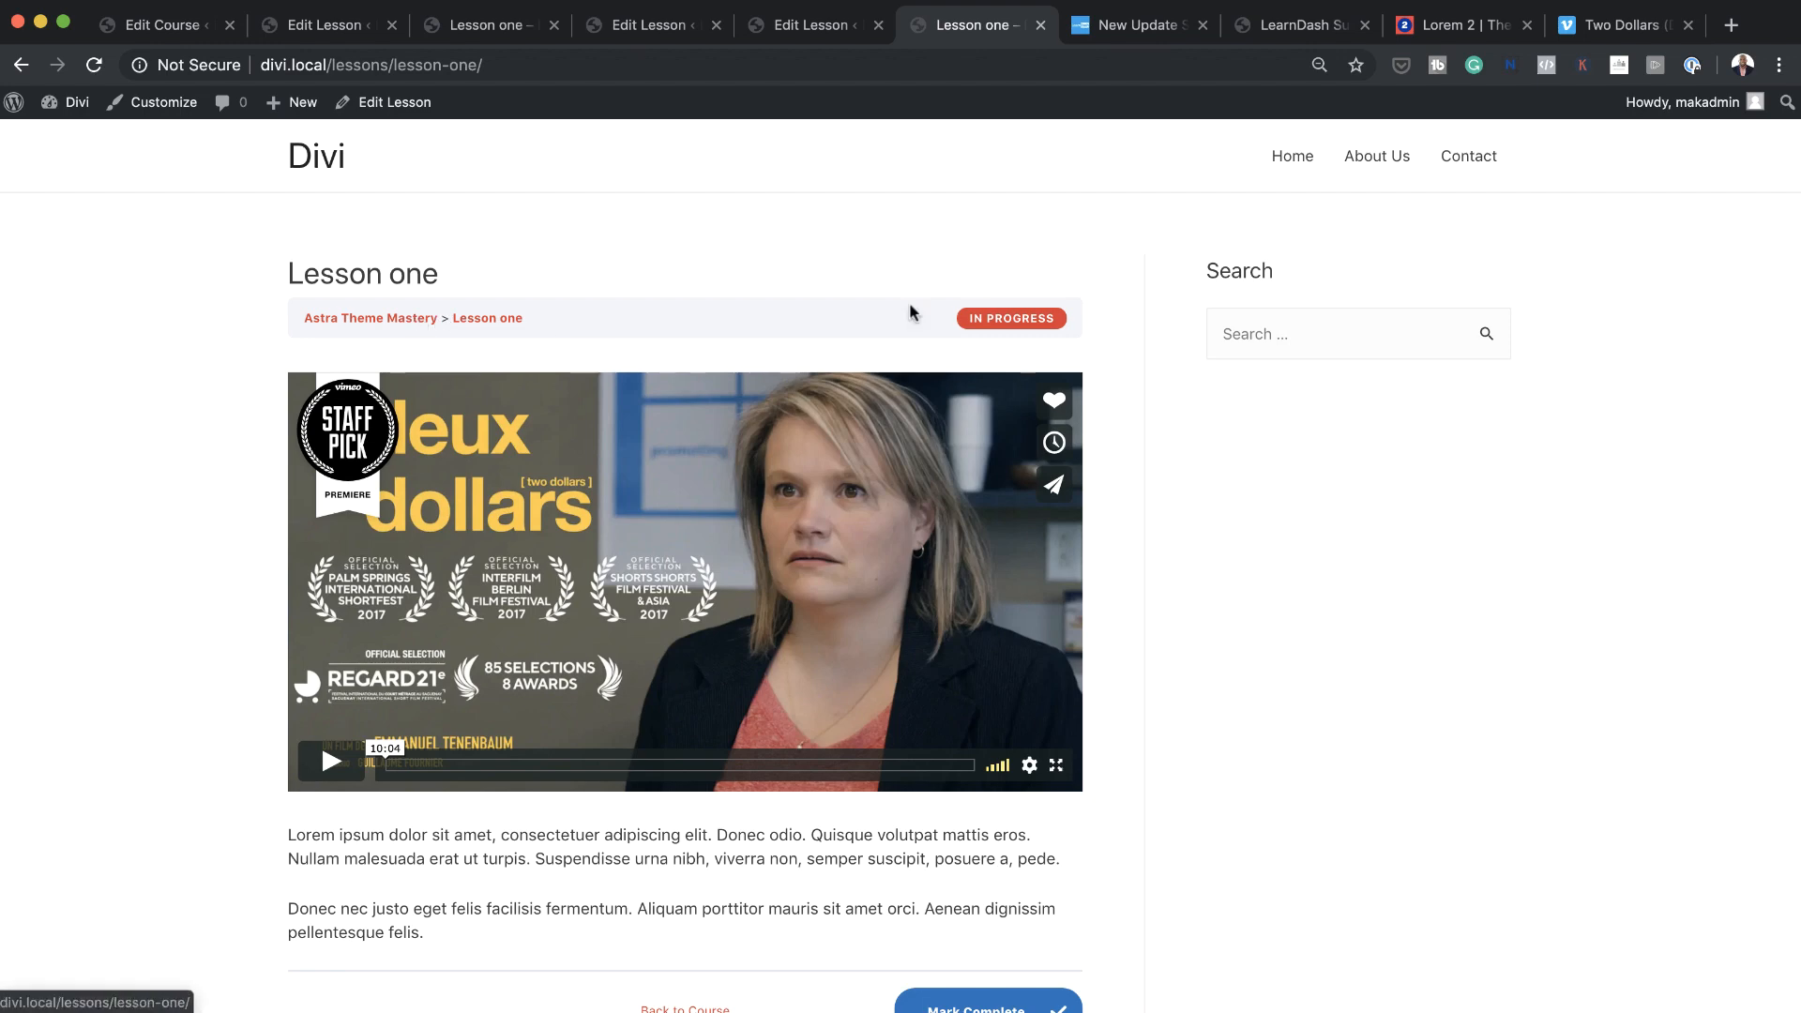
pyautogui.scroll(-3, 1221, 743)
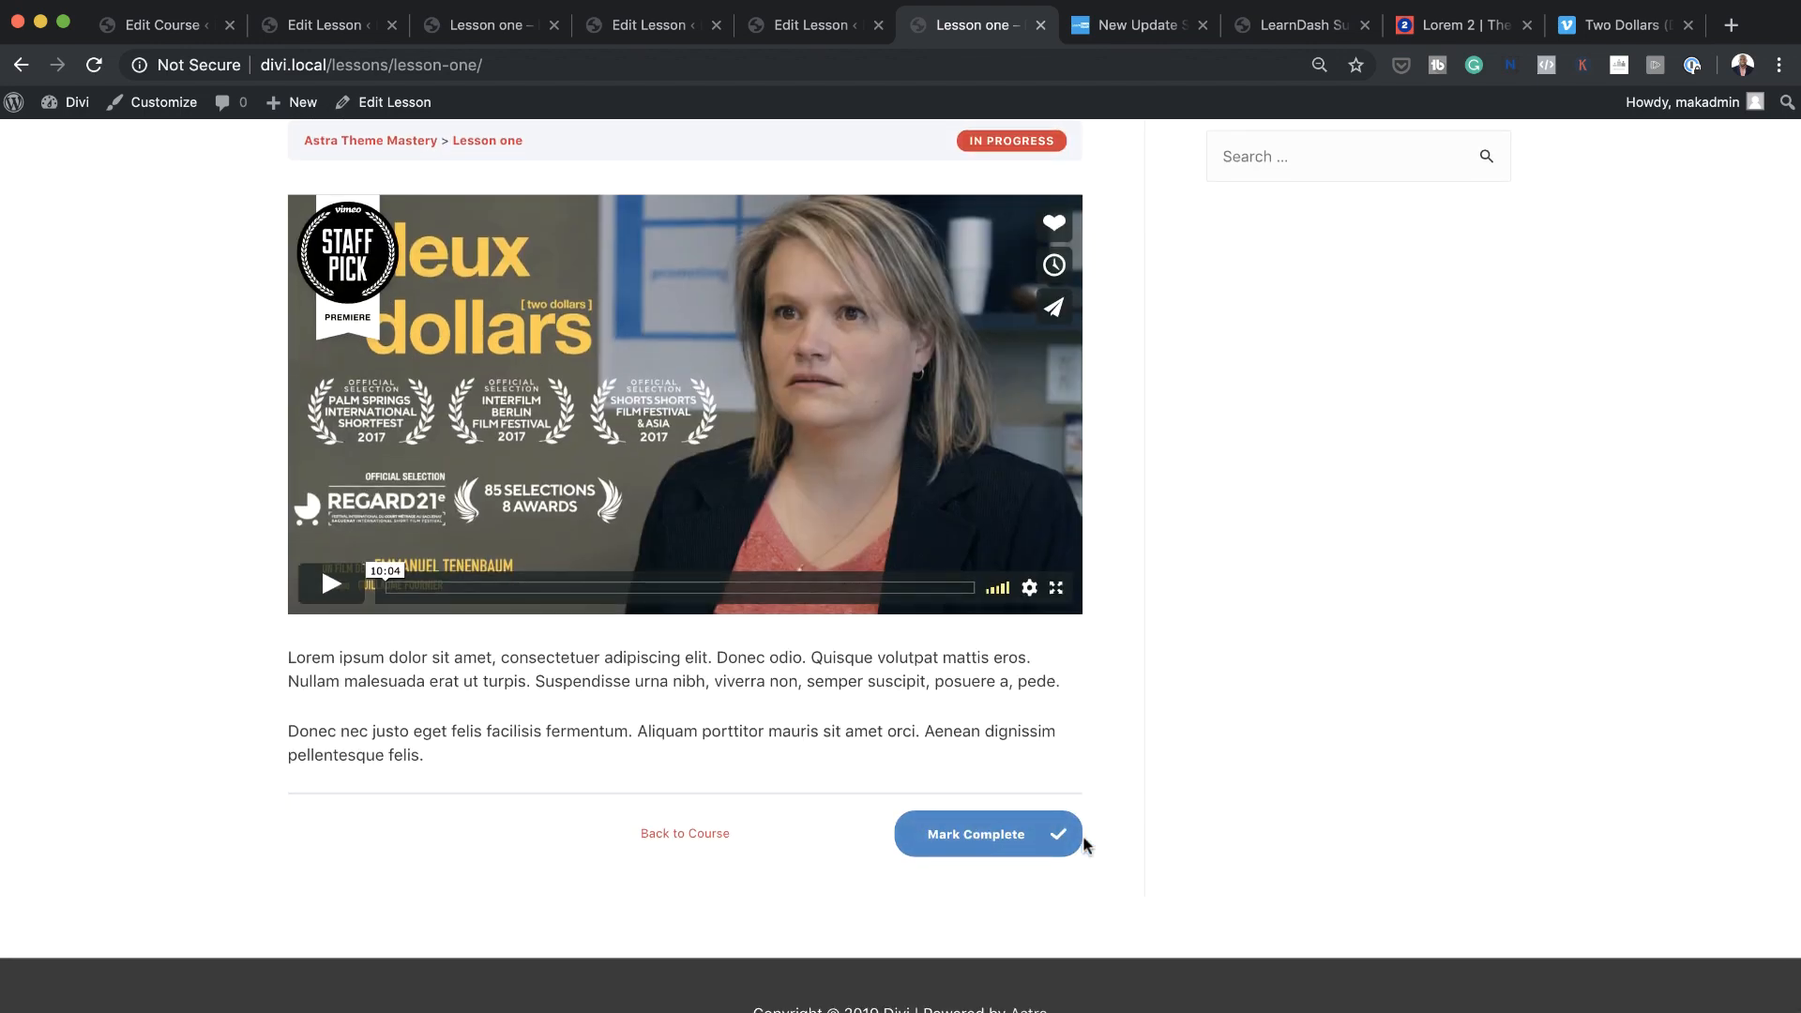
pyautogui.scroll(3, 1178, 769)
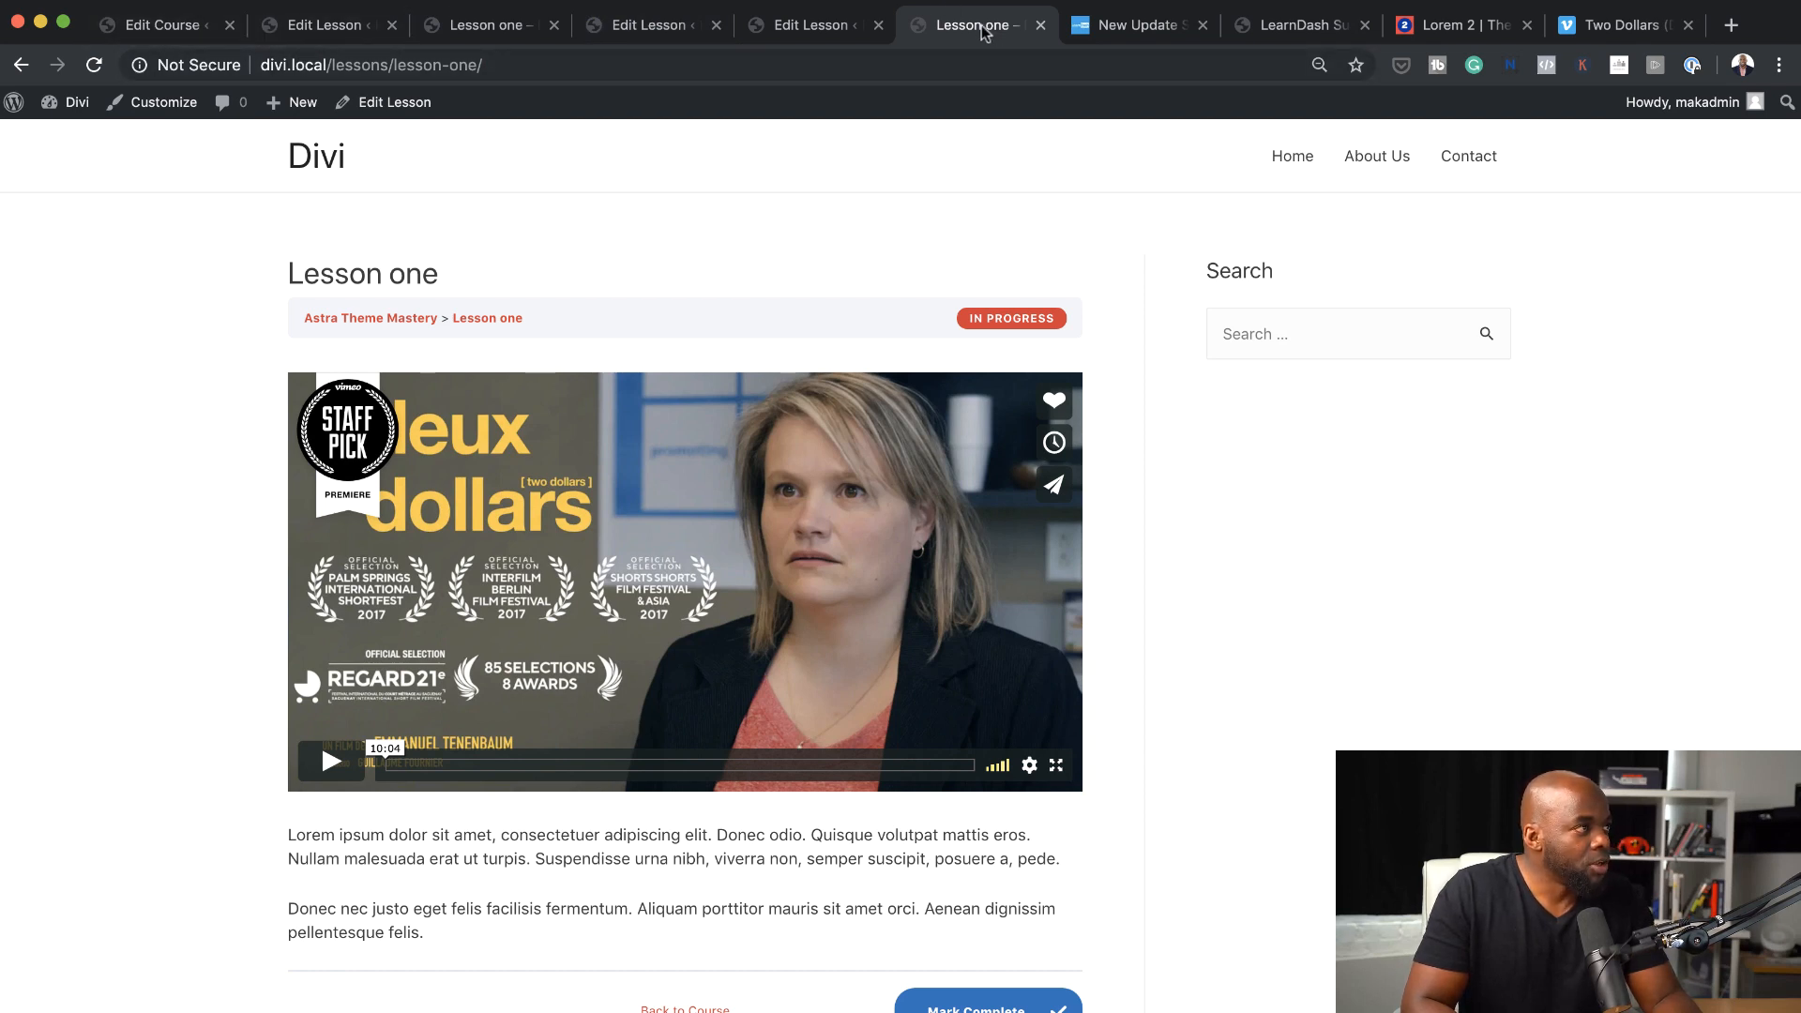
# Place the Lesson one page beside the course editor in the browser and close all the other open pages
pyautogui.moveTo(973, 24); pyautogui.dragTo(374, 40)
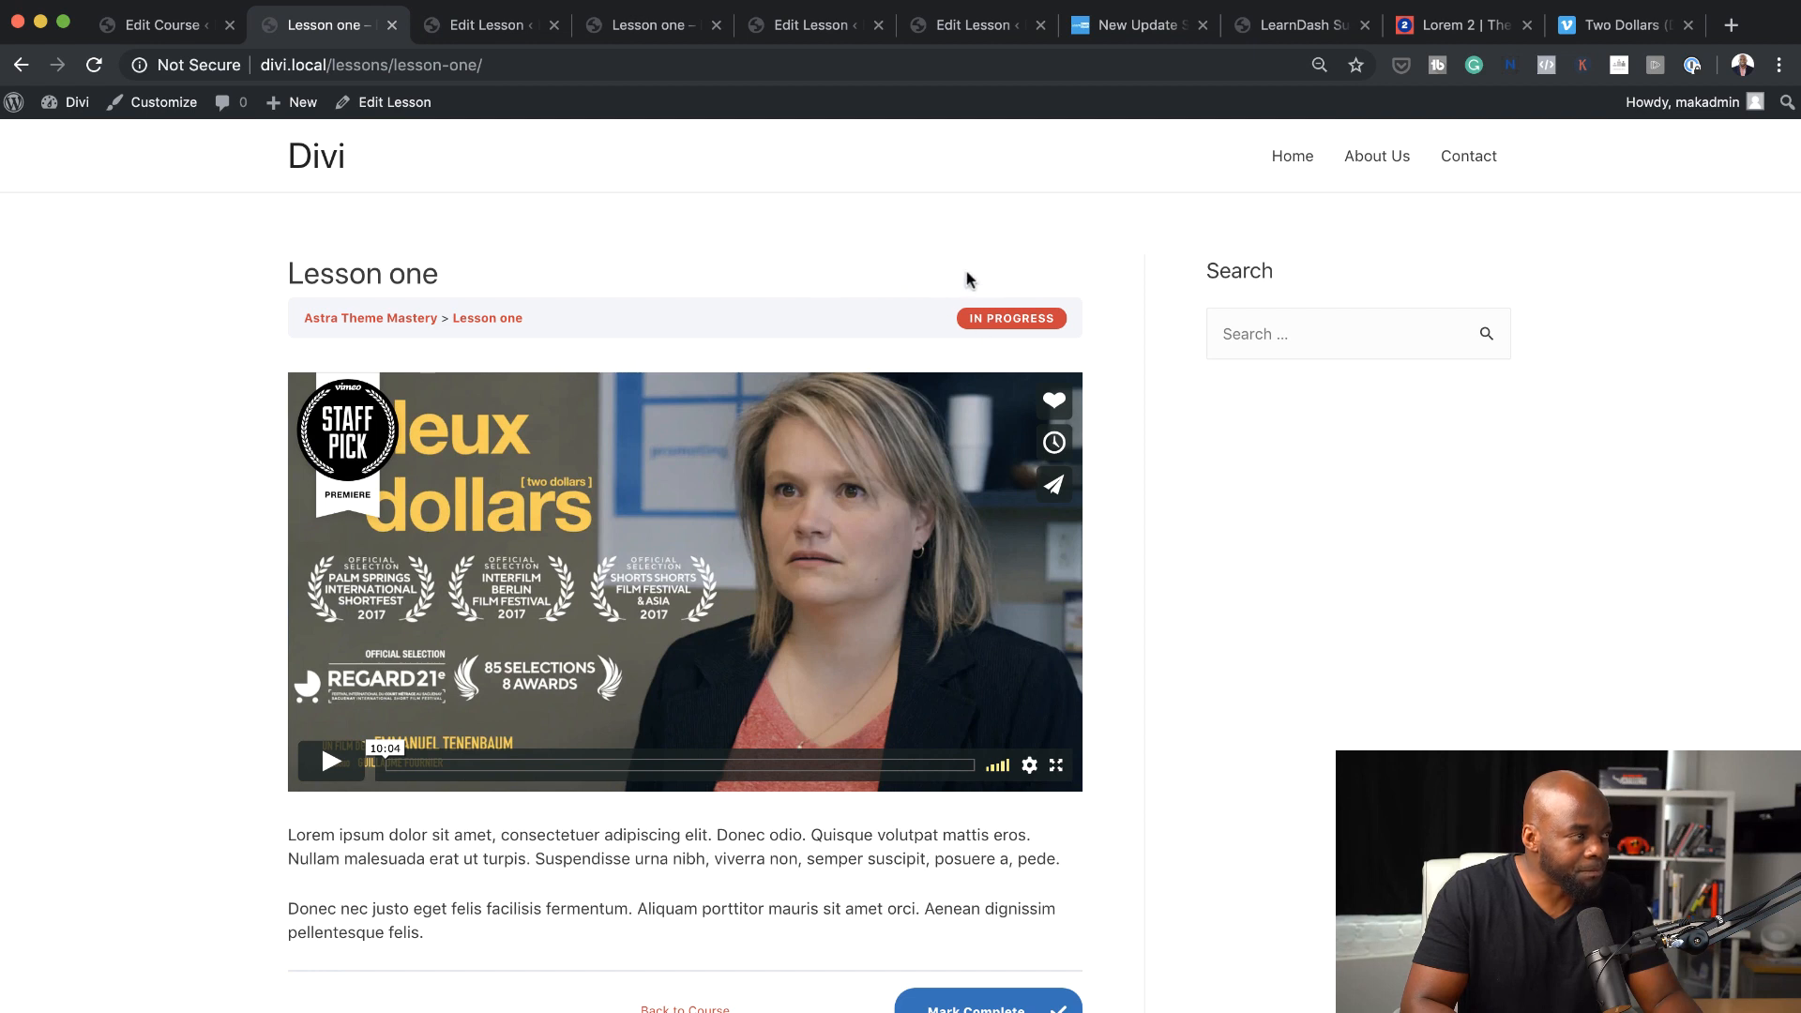
pyautogui.click(553, 26)
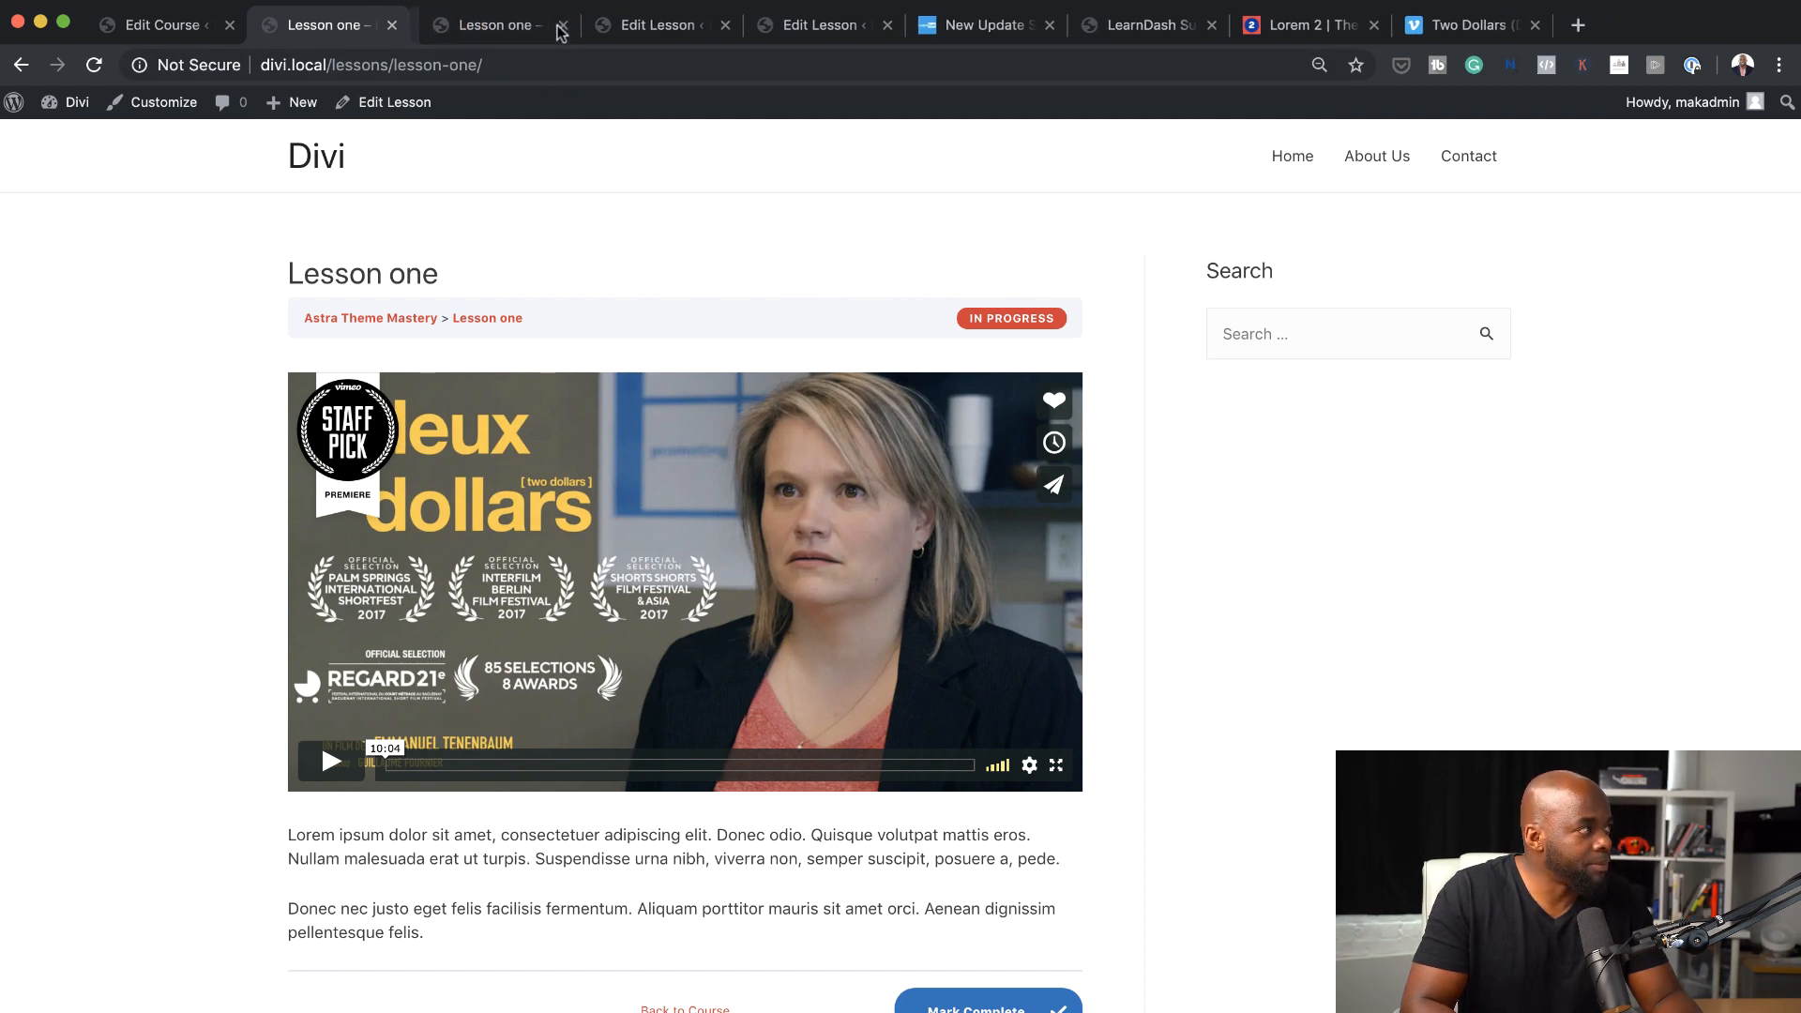
pyautogui.click(558, 28)
pyautogui.click(555, 26)
pyautogui.click(556, 27)
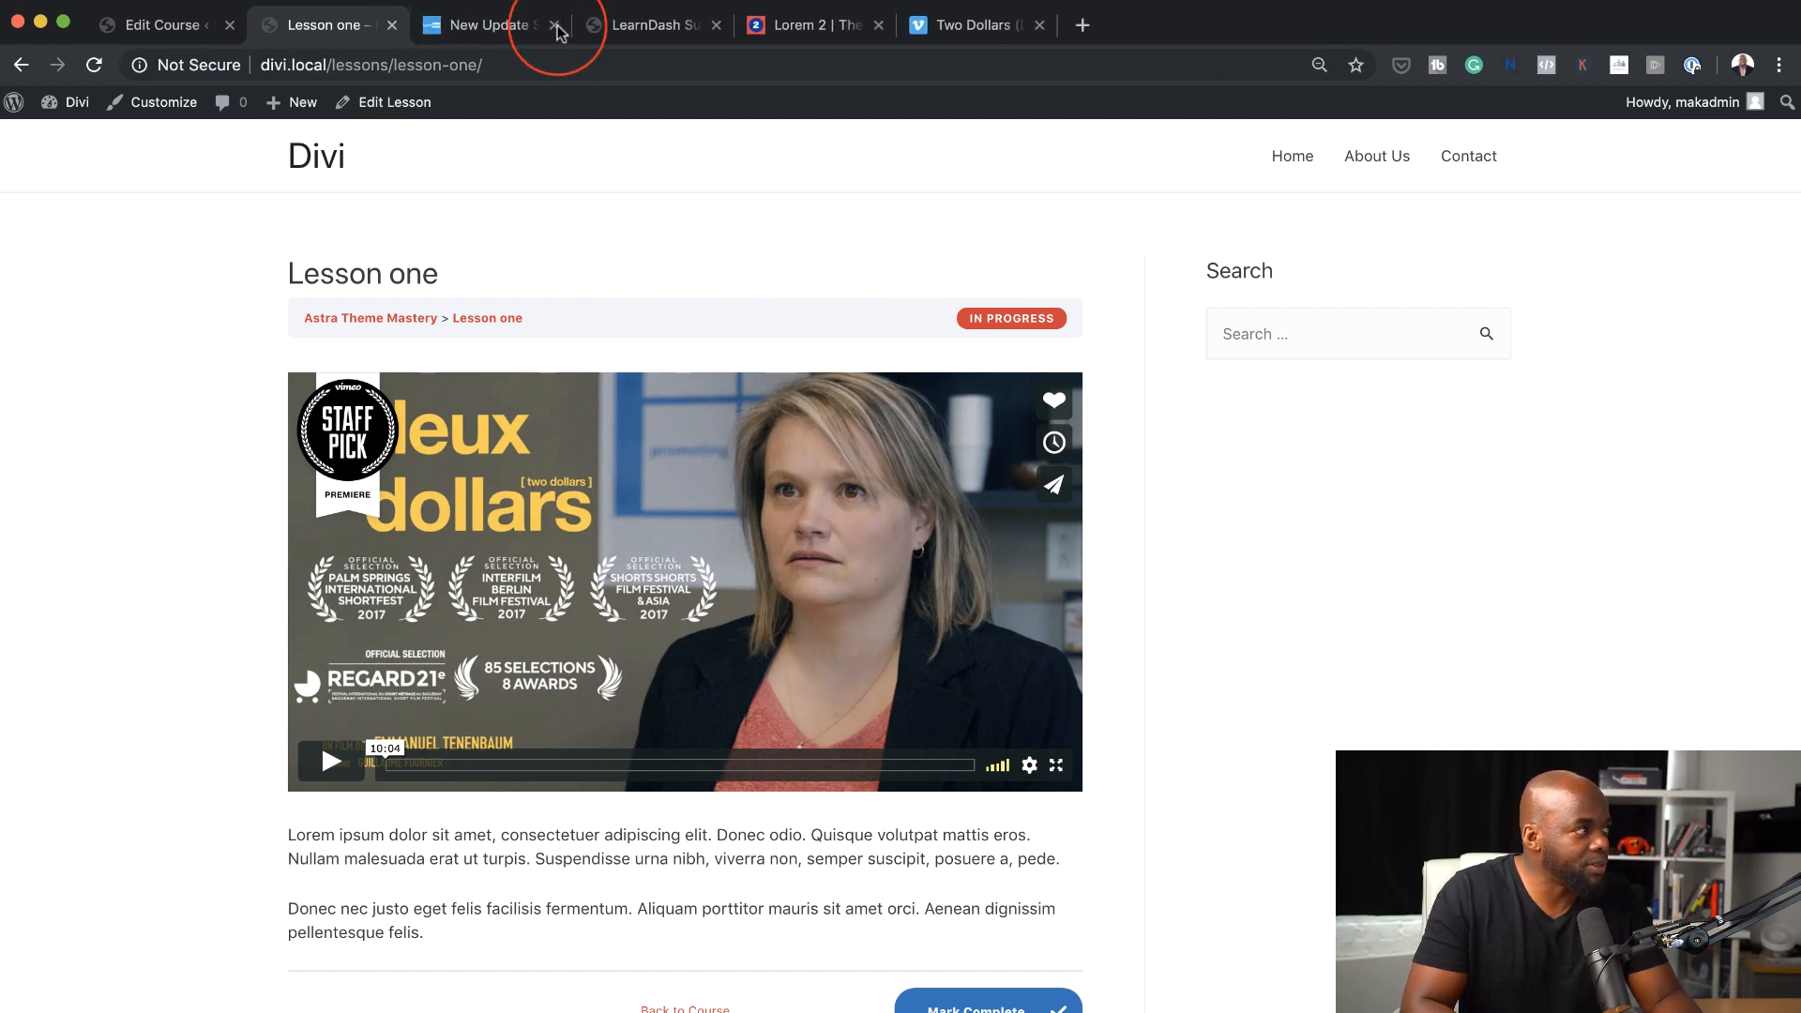
pyautogui.click(556, 26)
pyautogui.click(555, 27)
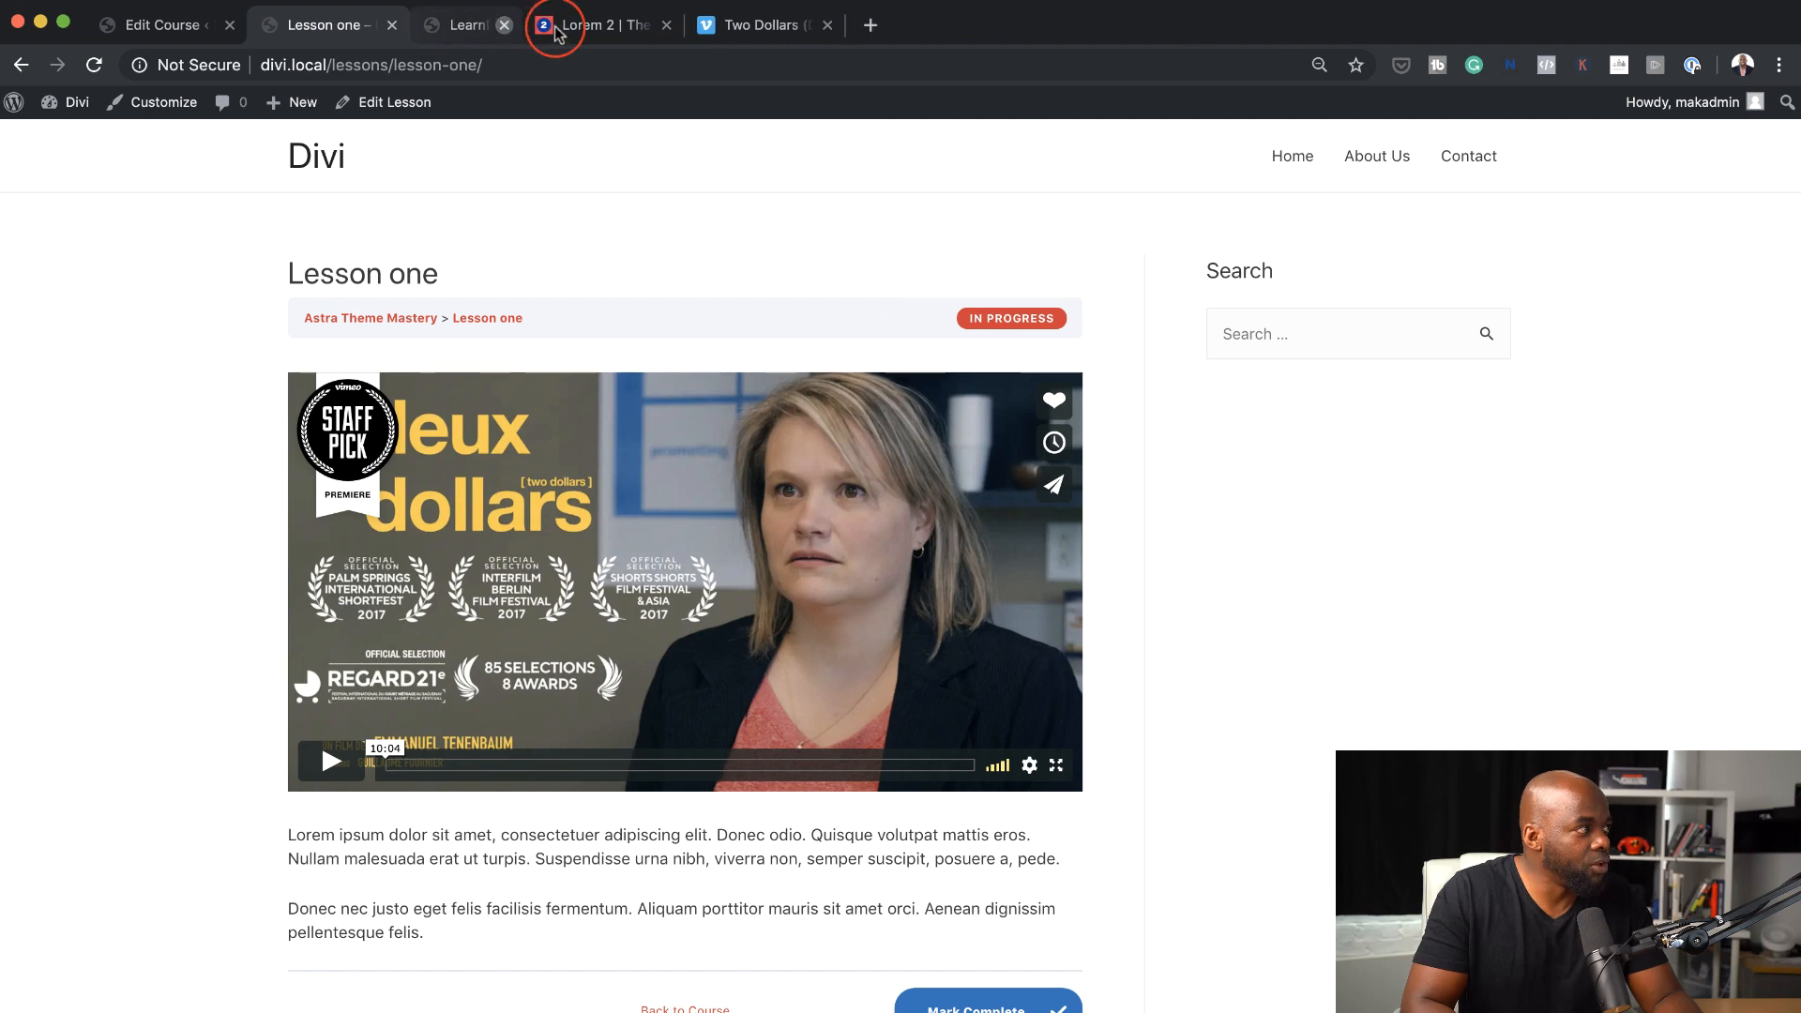
pyautogui.click(555, 27)
pyautogui.click(555, 27)
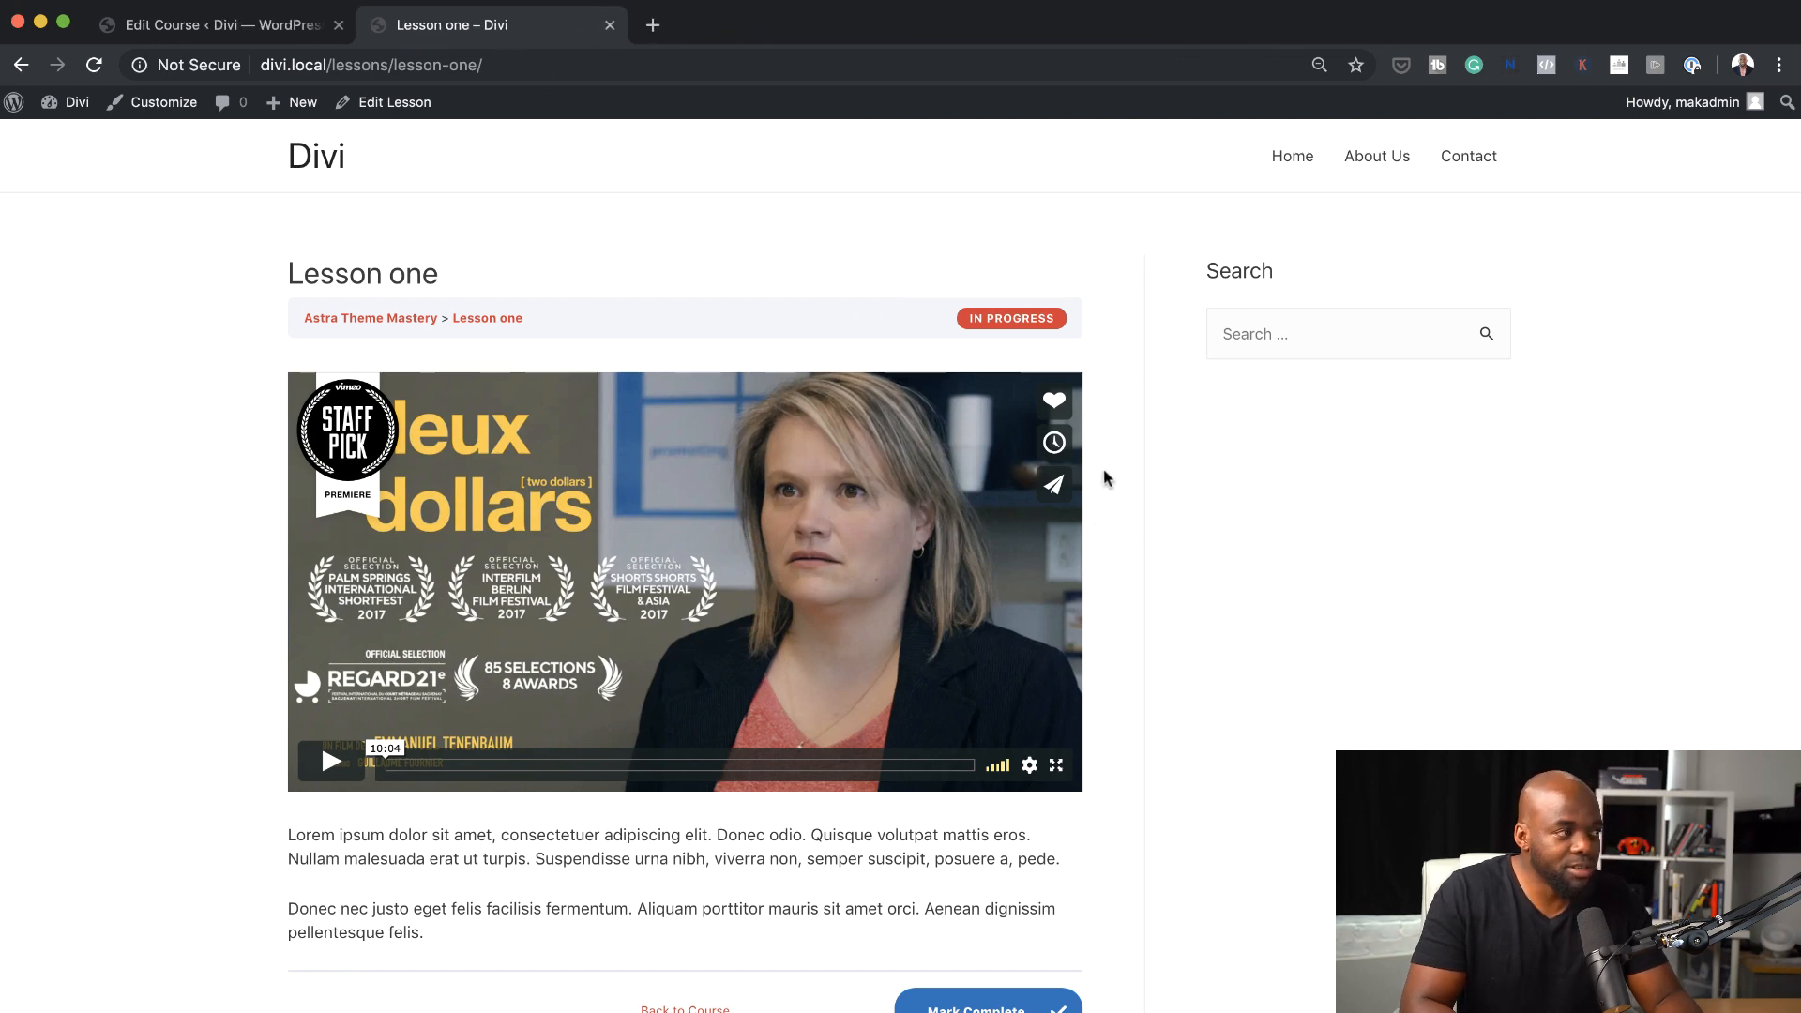
# Enable Focus Mode in the general LearnDash settings, keep its content width at Default (960px), and save
pyautogui.click(295, 30)
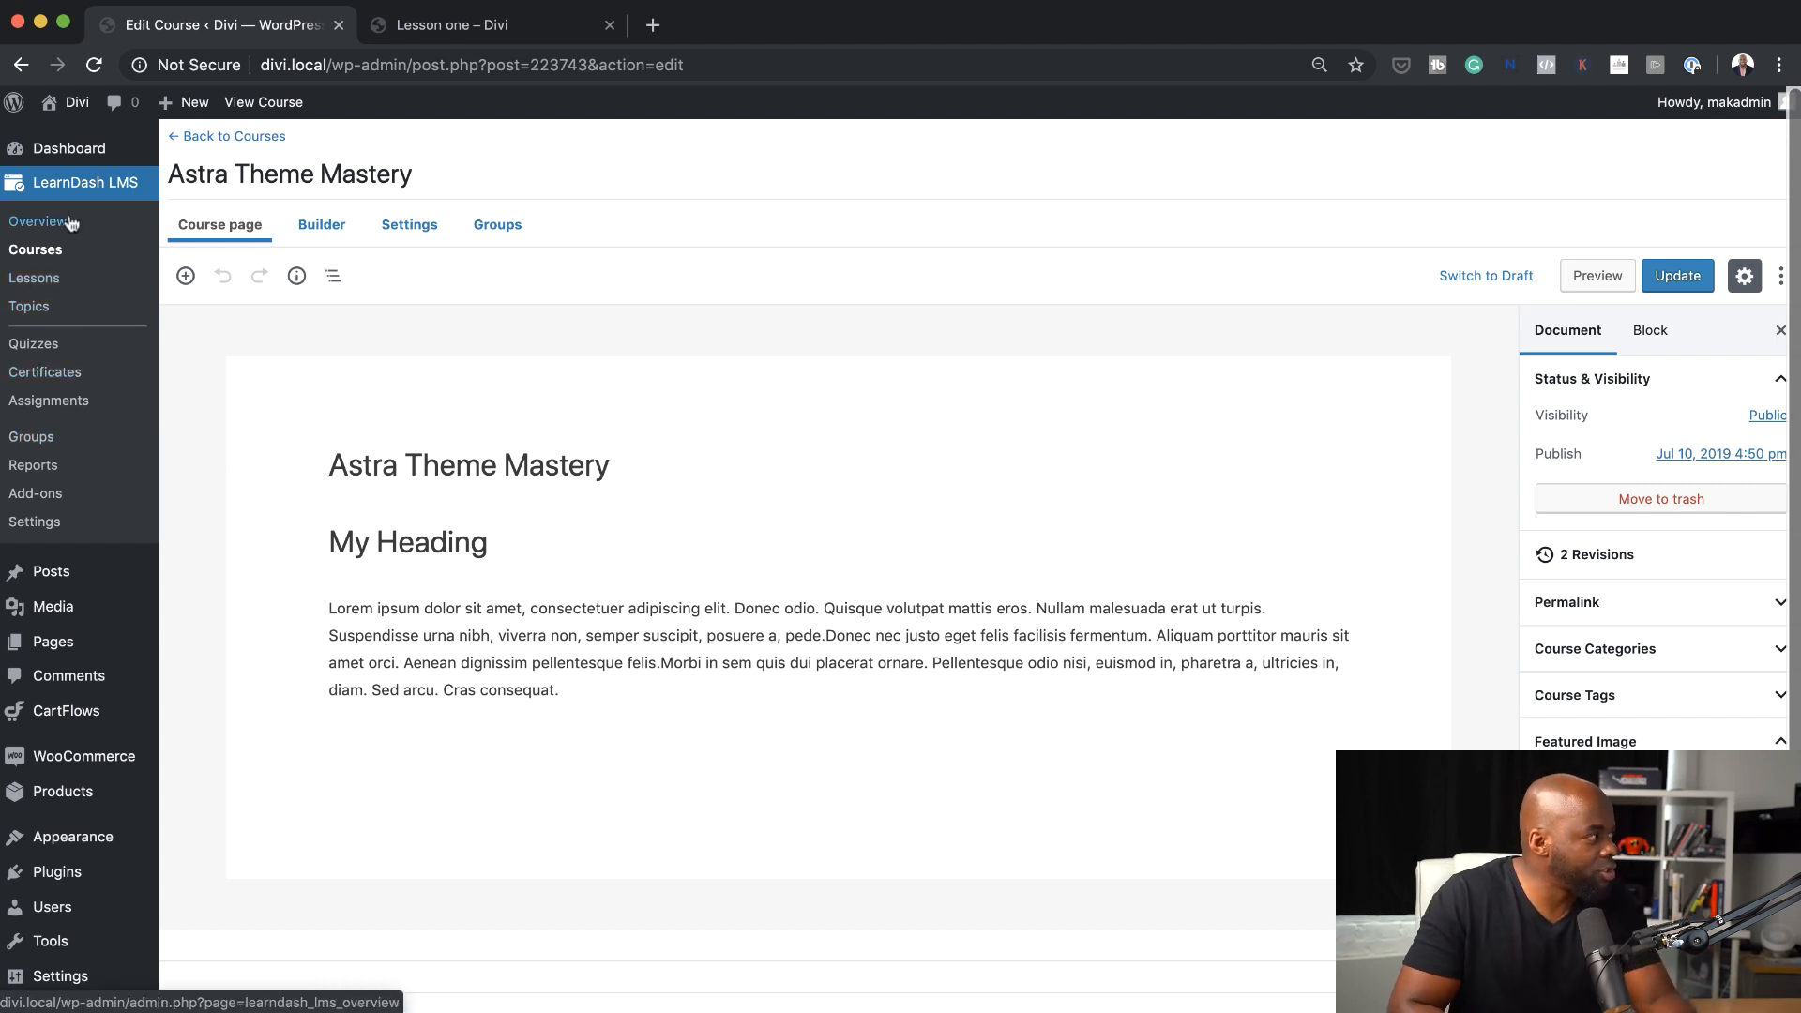
pyautogui.click(49, 522)
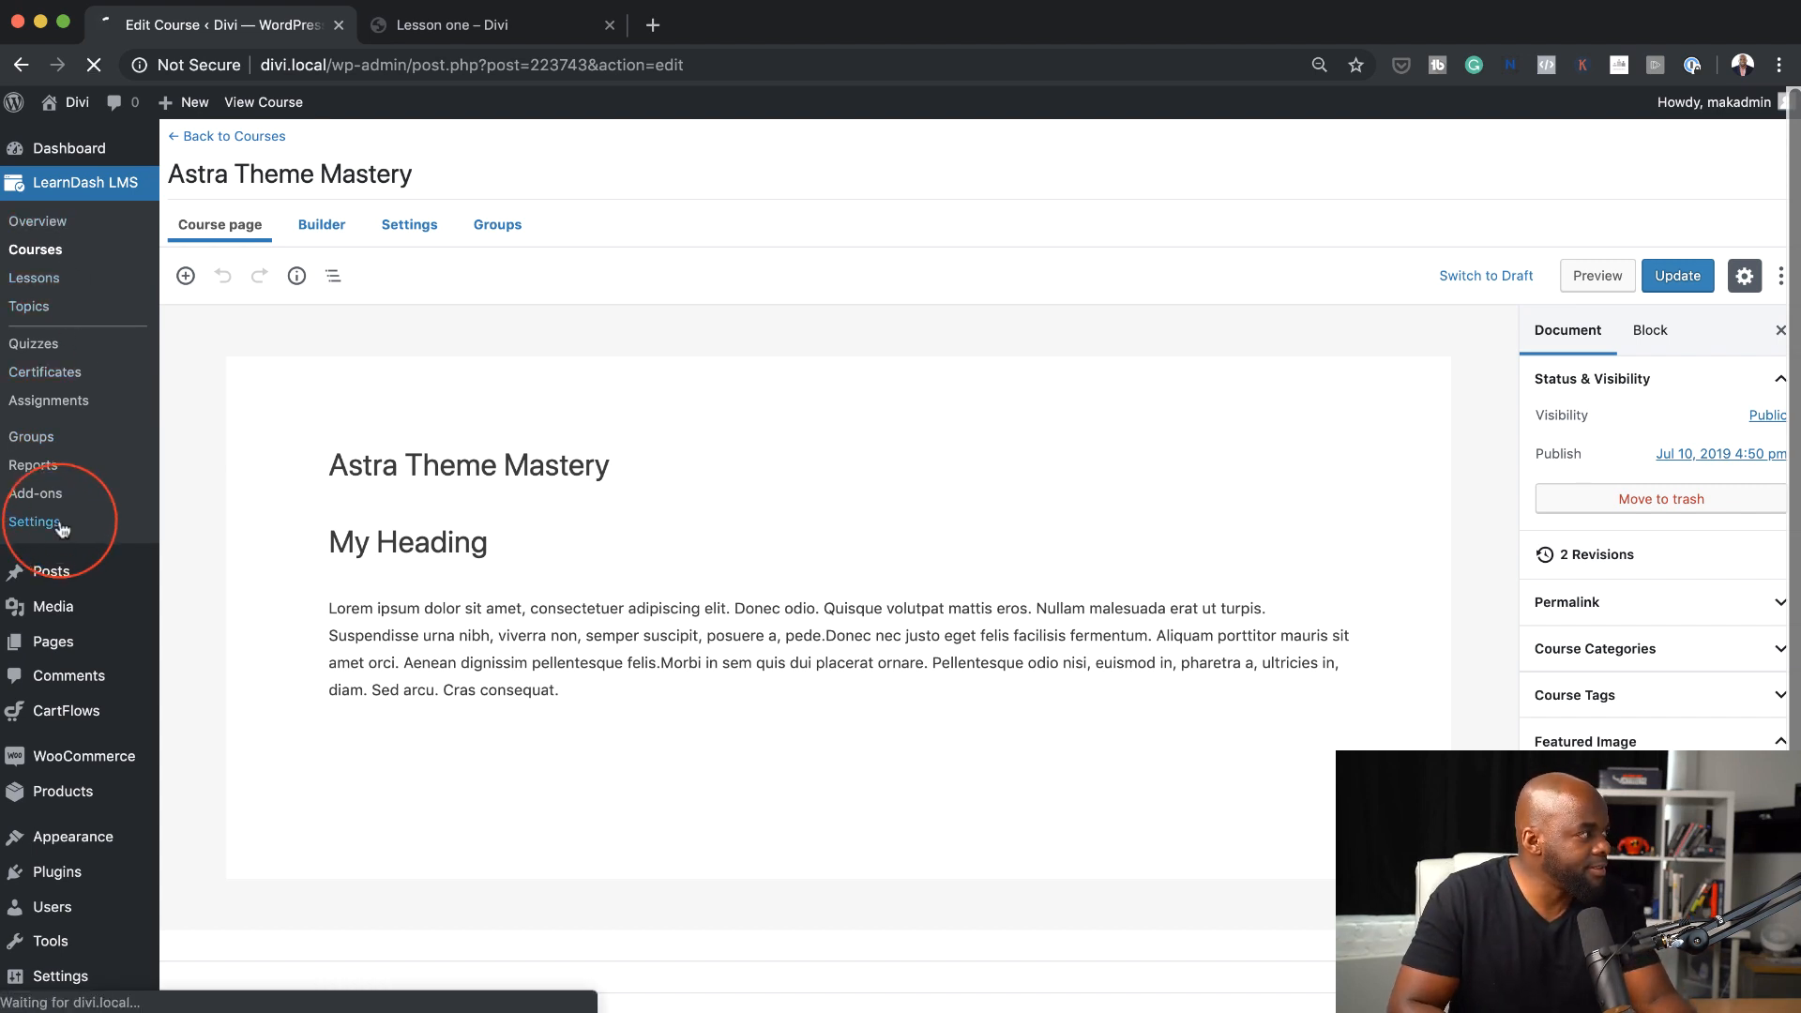
pyautogui.scroll(-2, 413, 536)
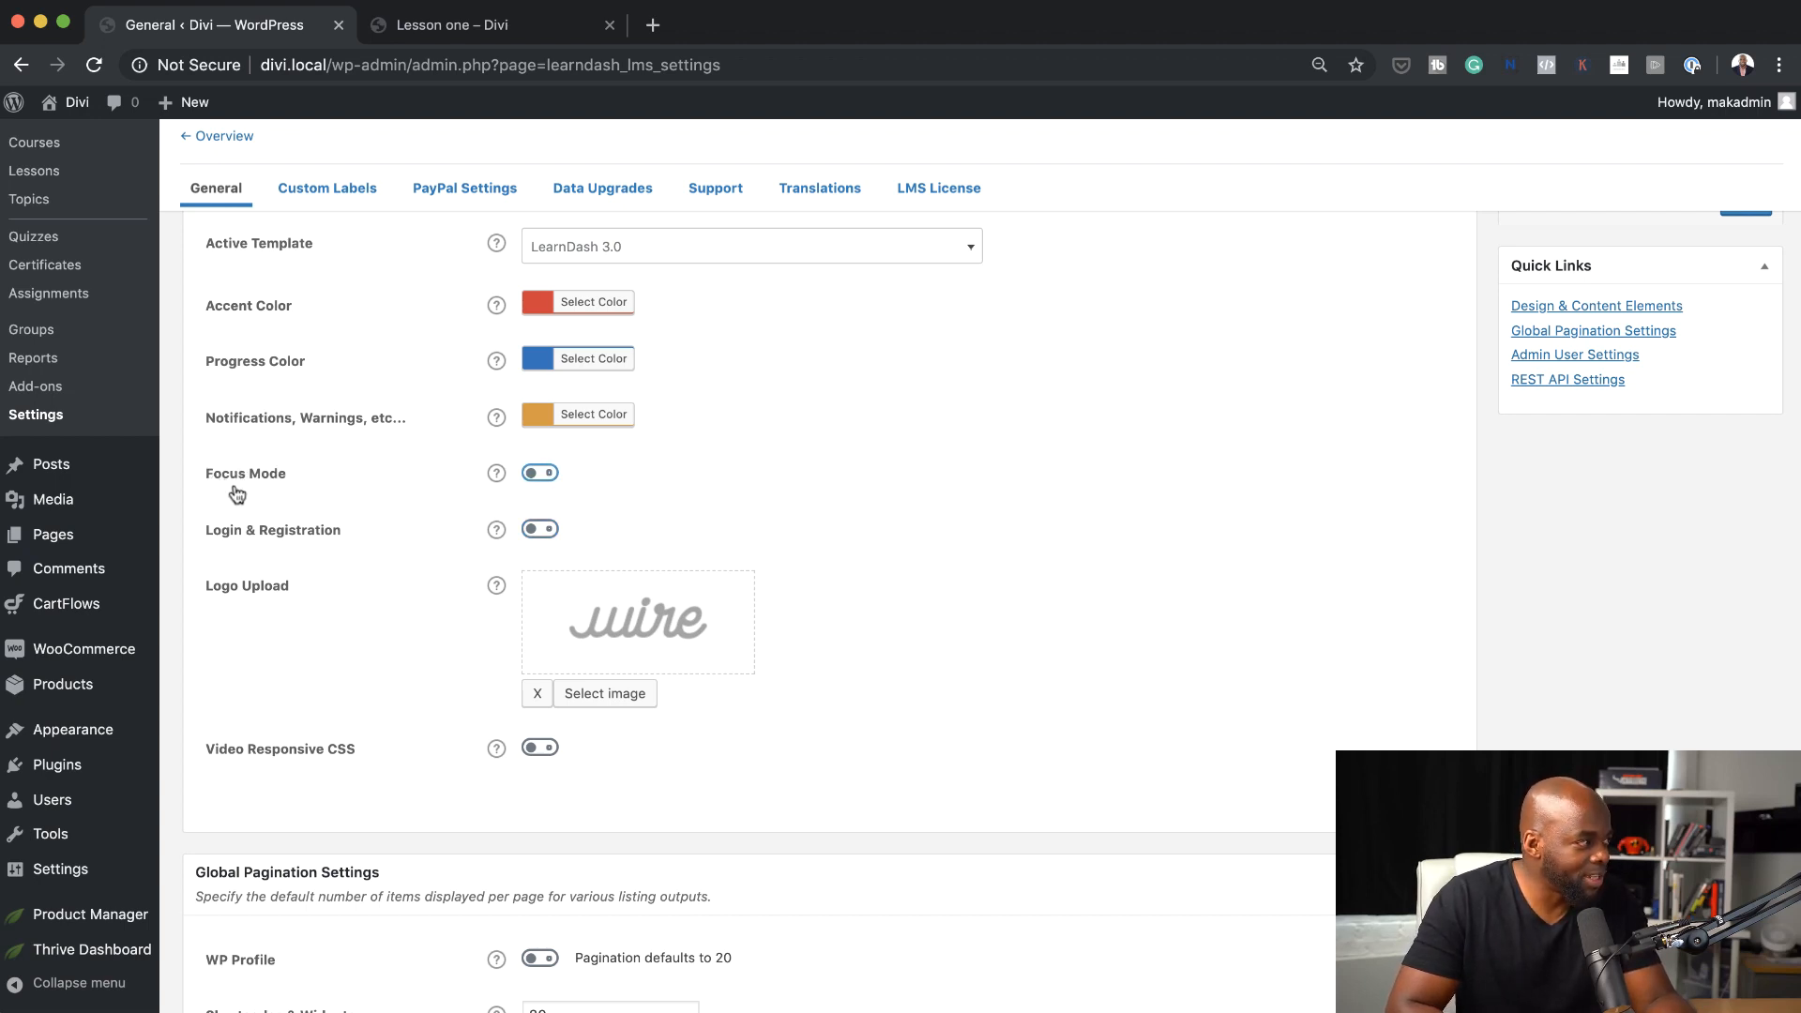
pyautogui.click(541, 474)
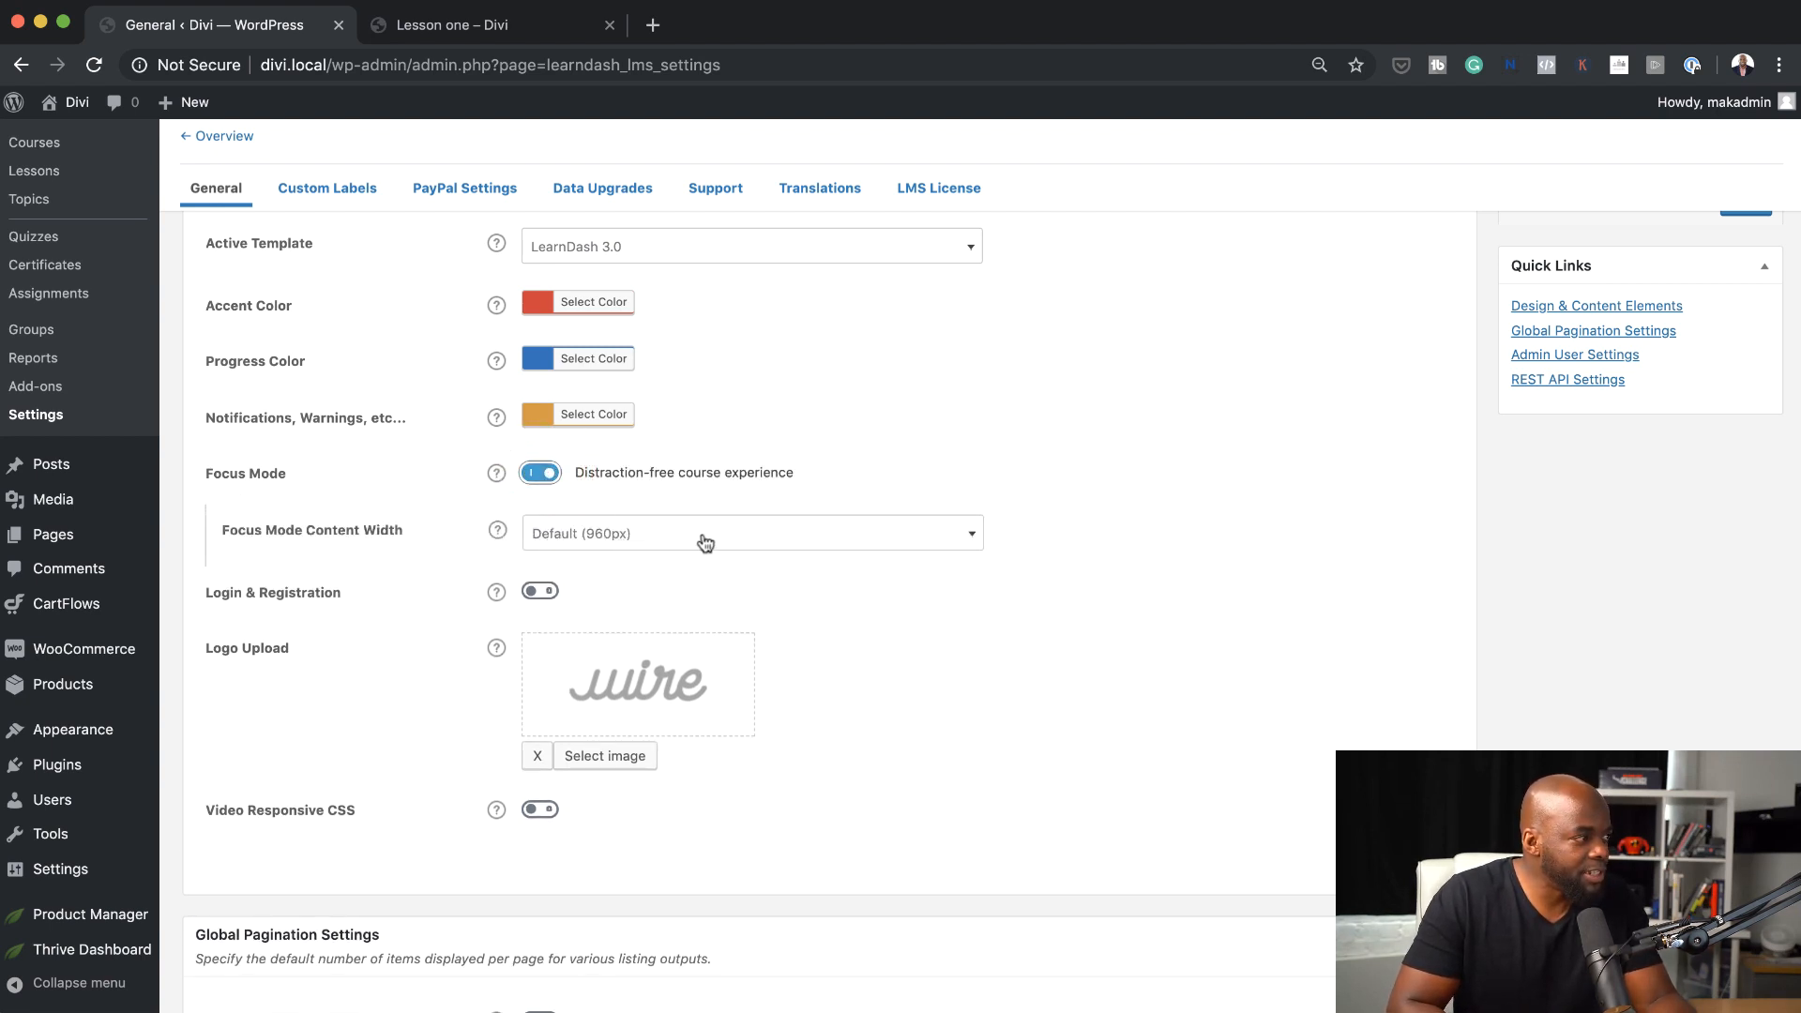
pyautogui.click(593, 542)
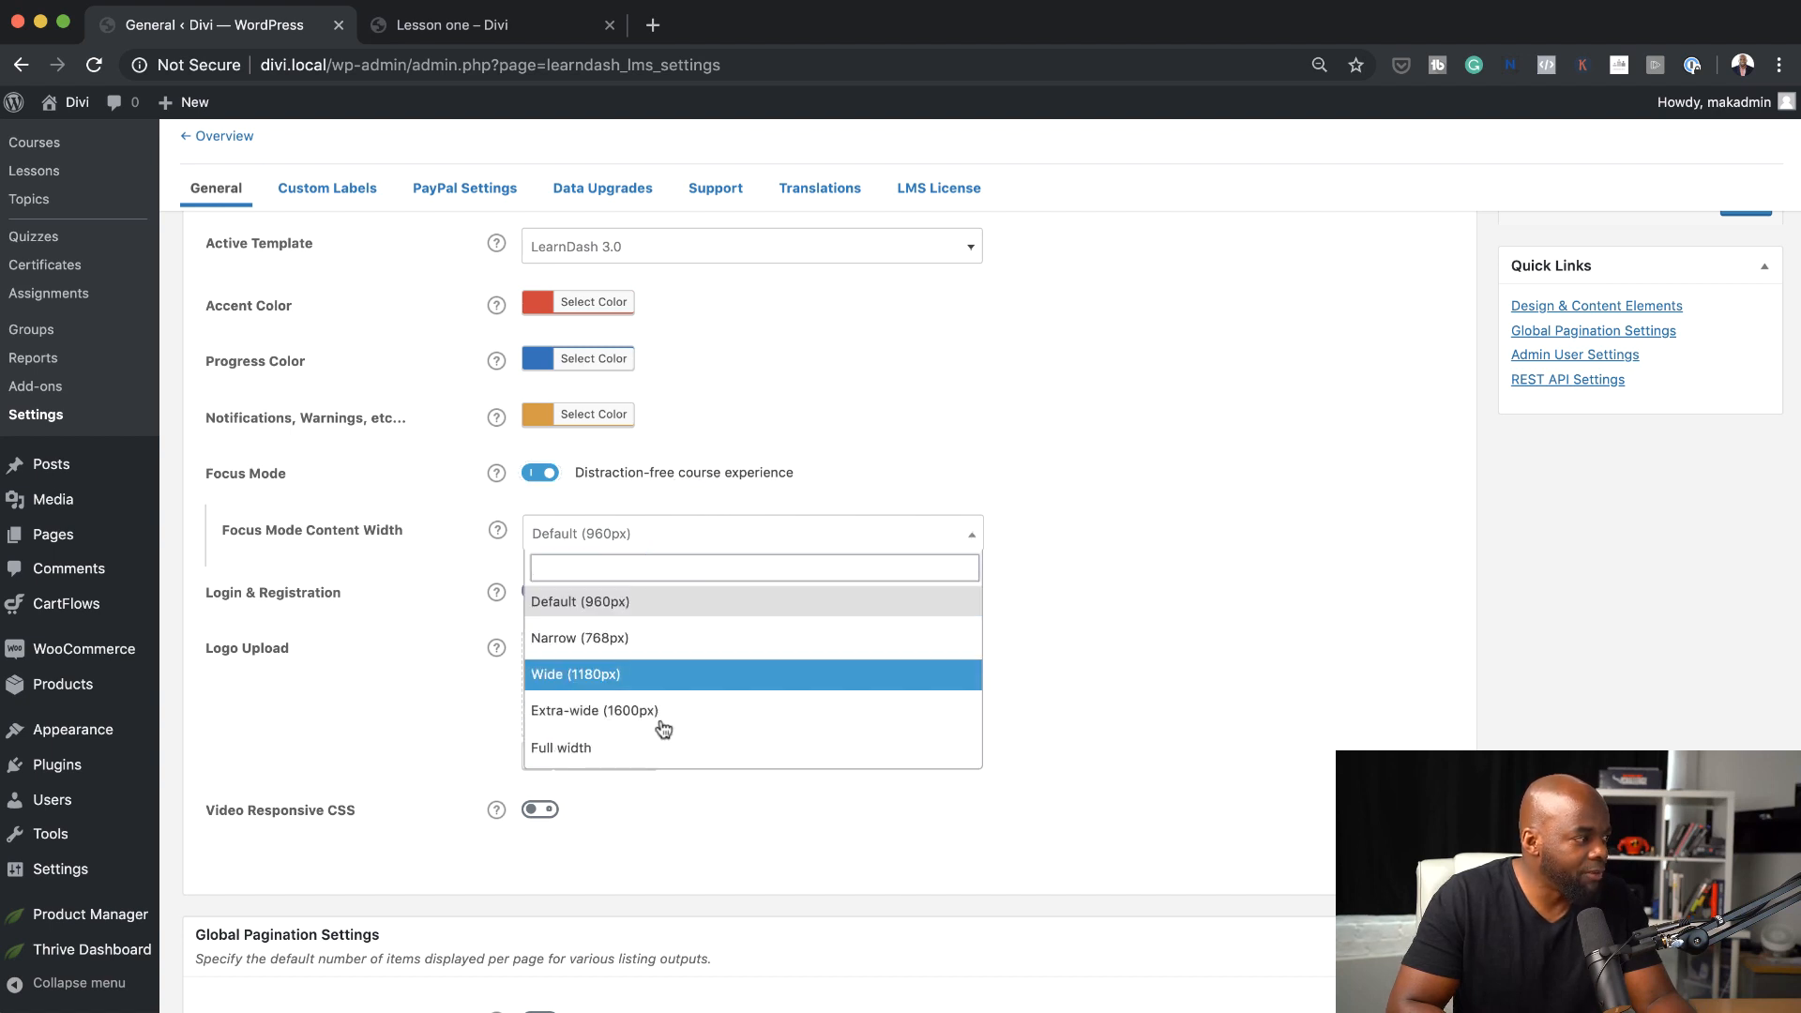
pyautogui.click(677, 590)
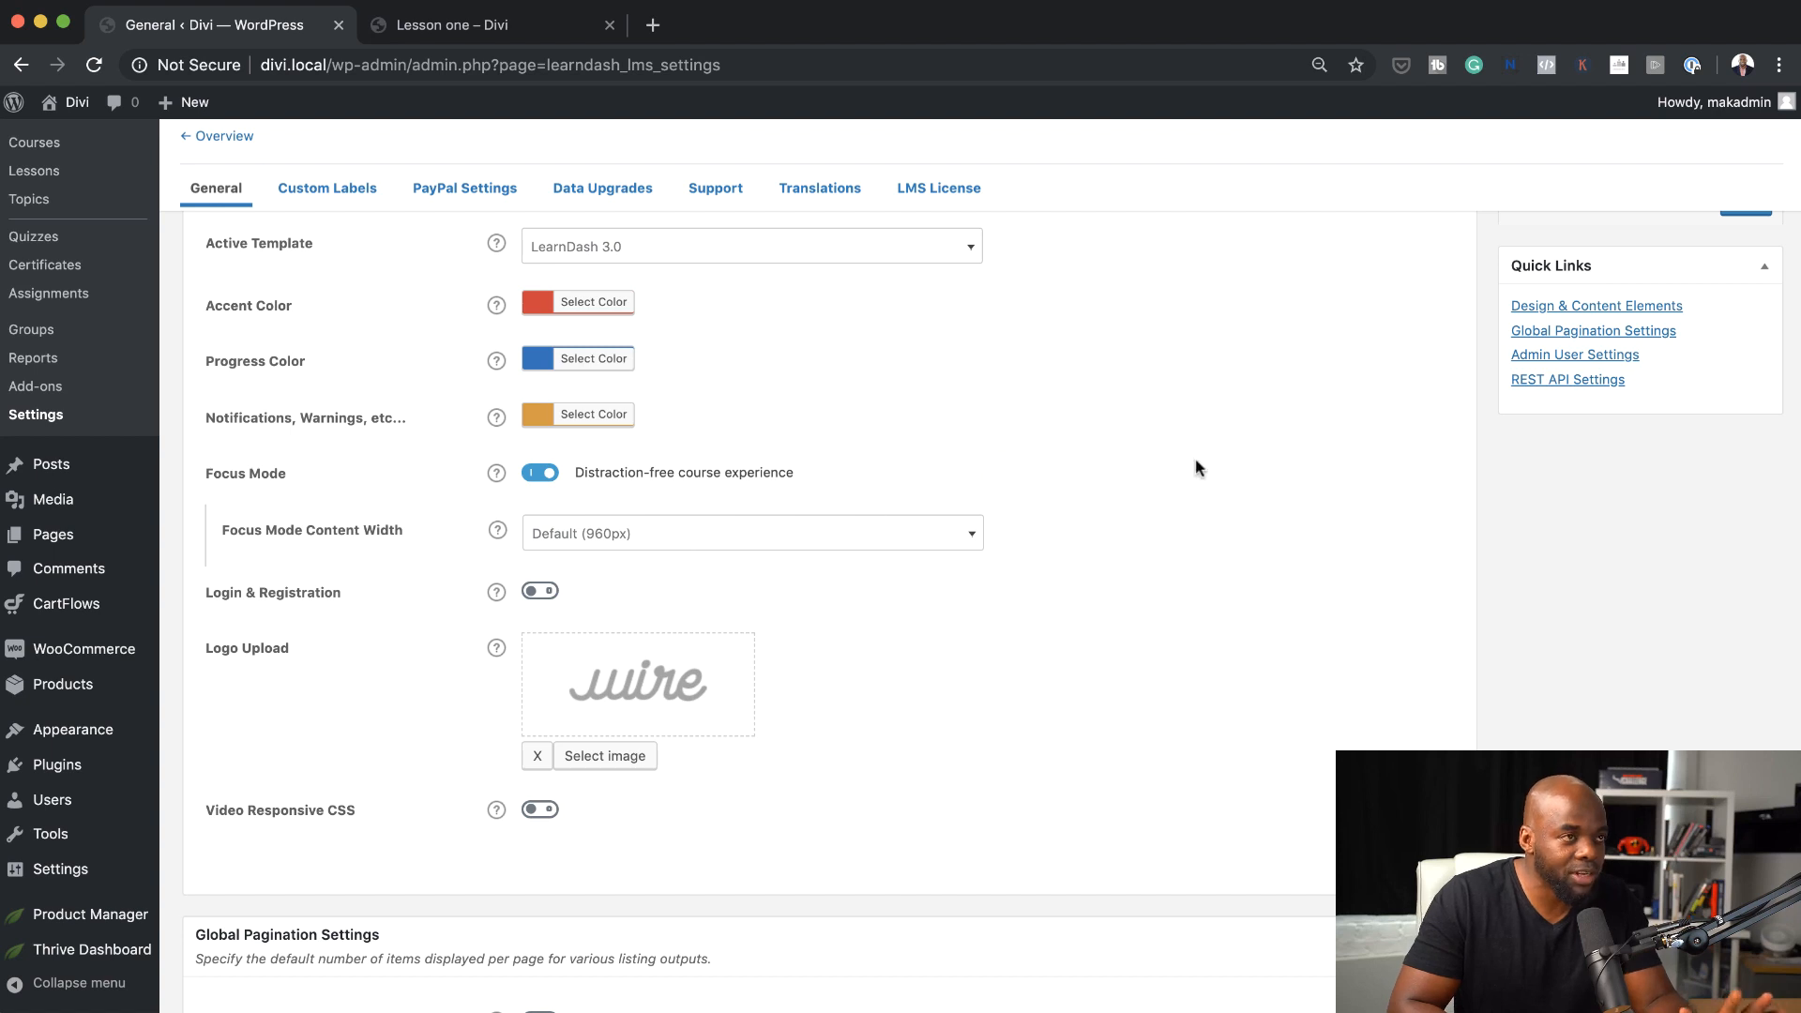
pyautogui.scroll(2, 1360, 672)
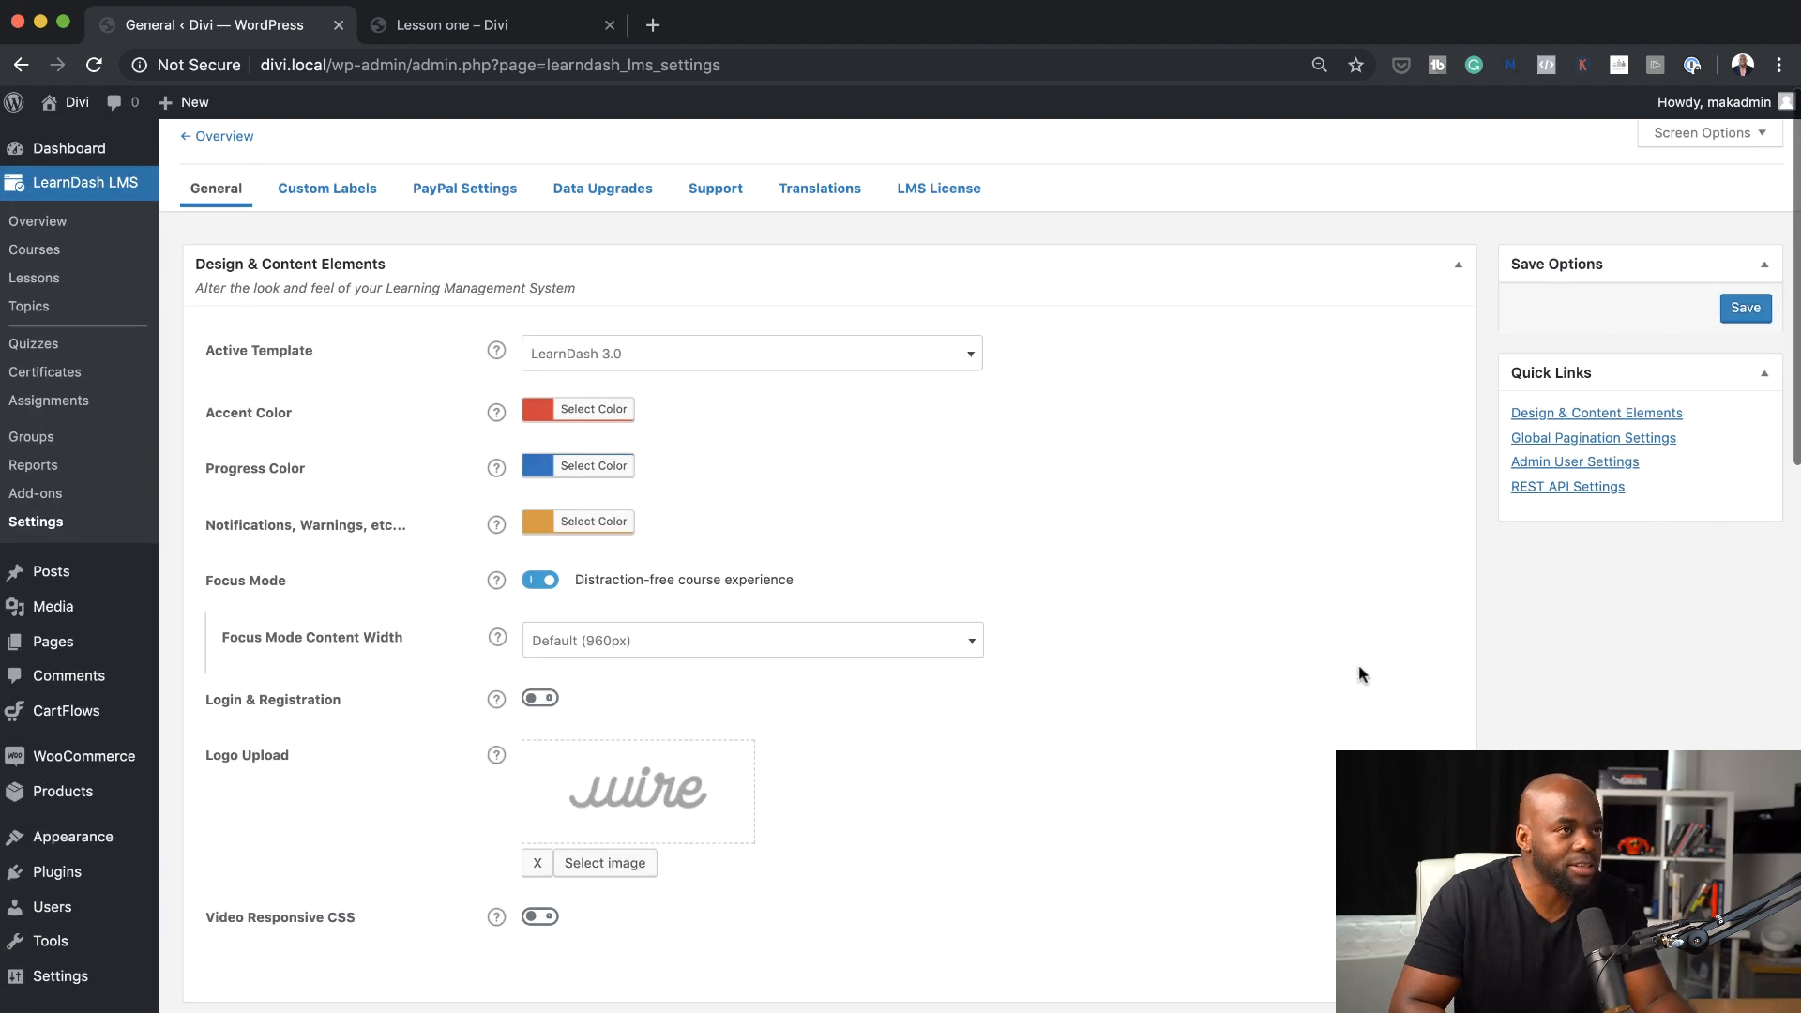
pyautogui.click(1746, 309)
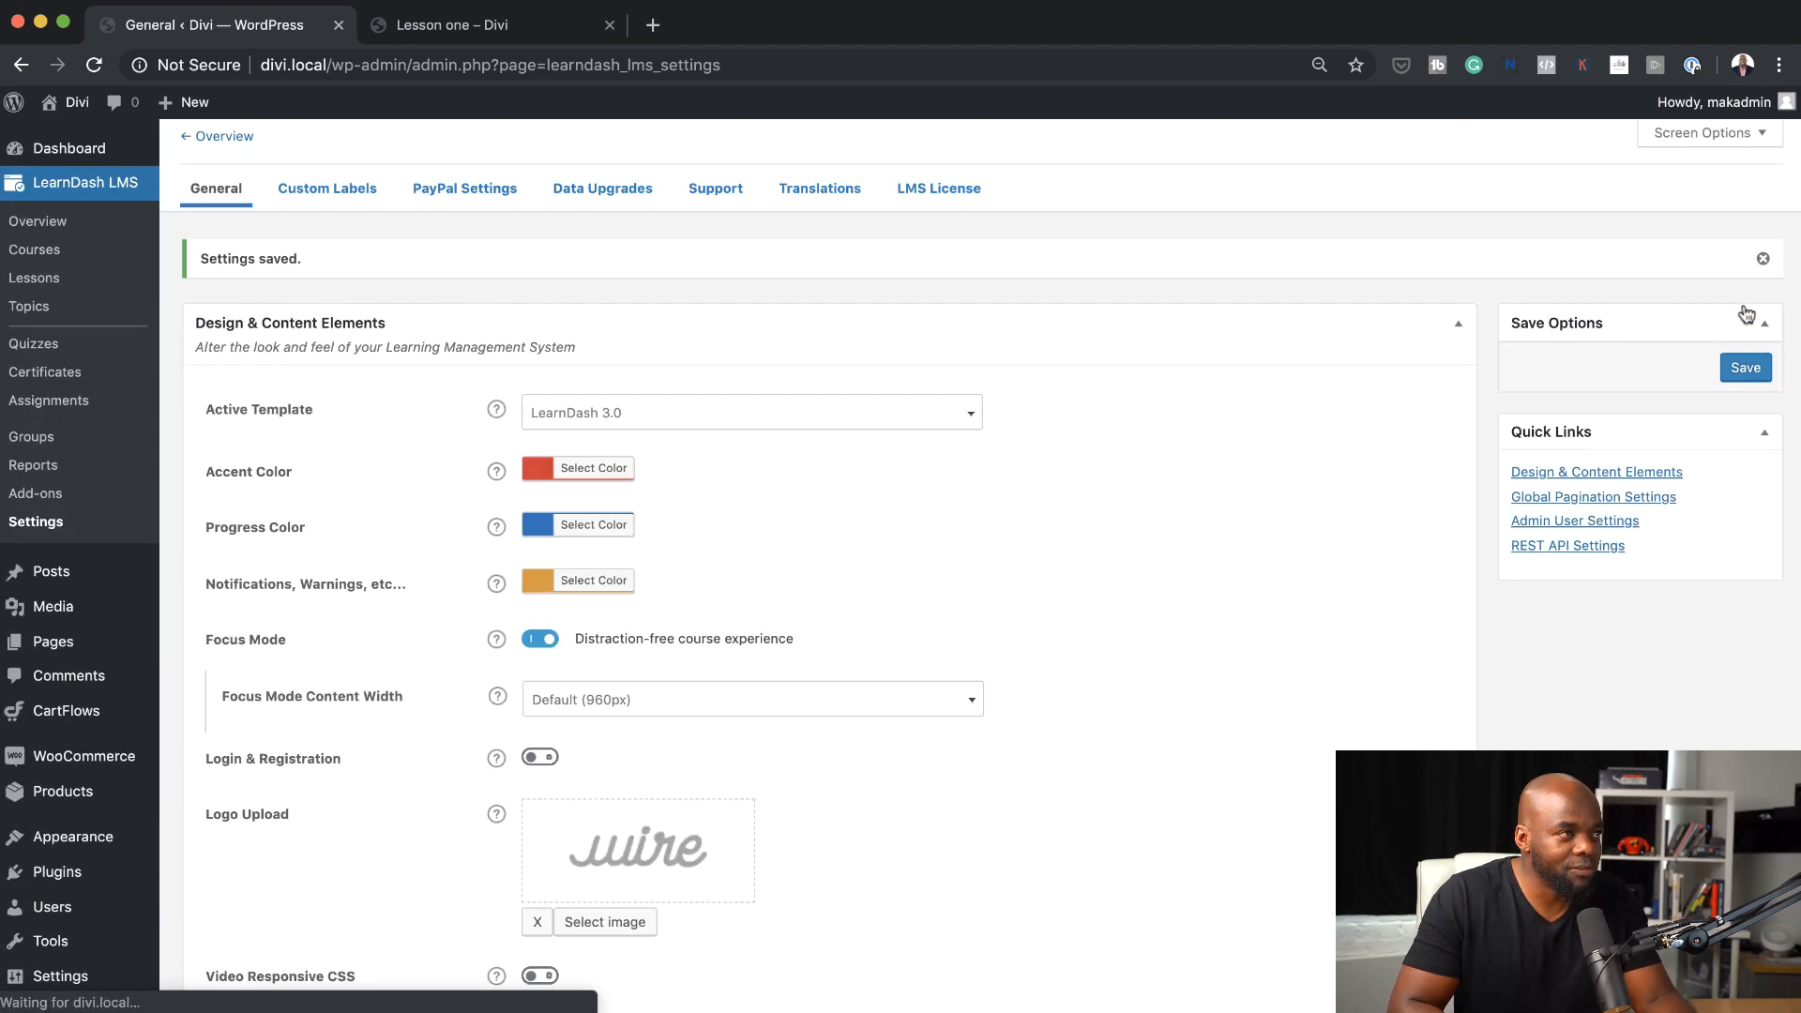
# Reload the Lesson one page to view it in Focus Mode and mark the lesson complete
pyautogui.click(544, 29)
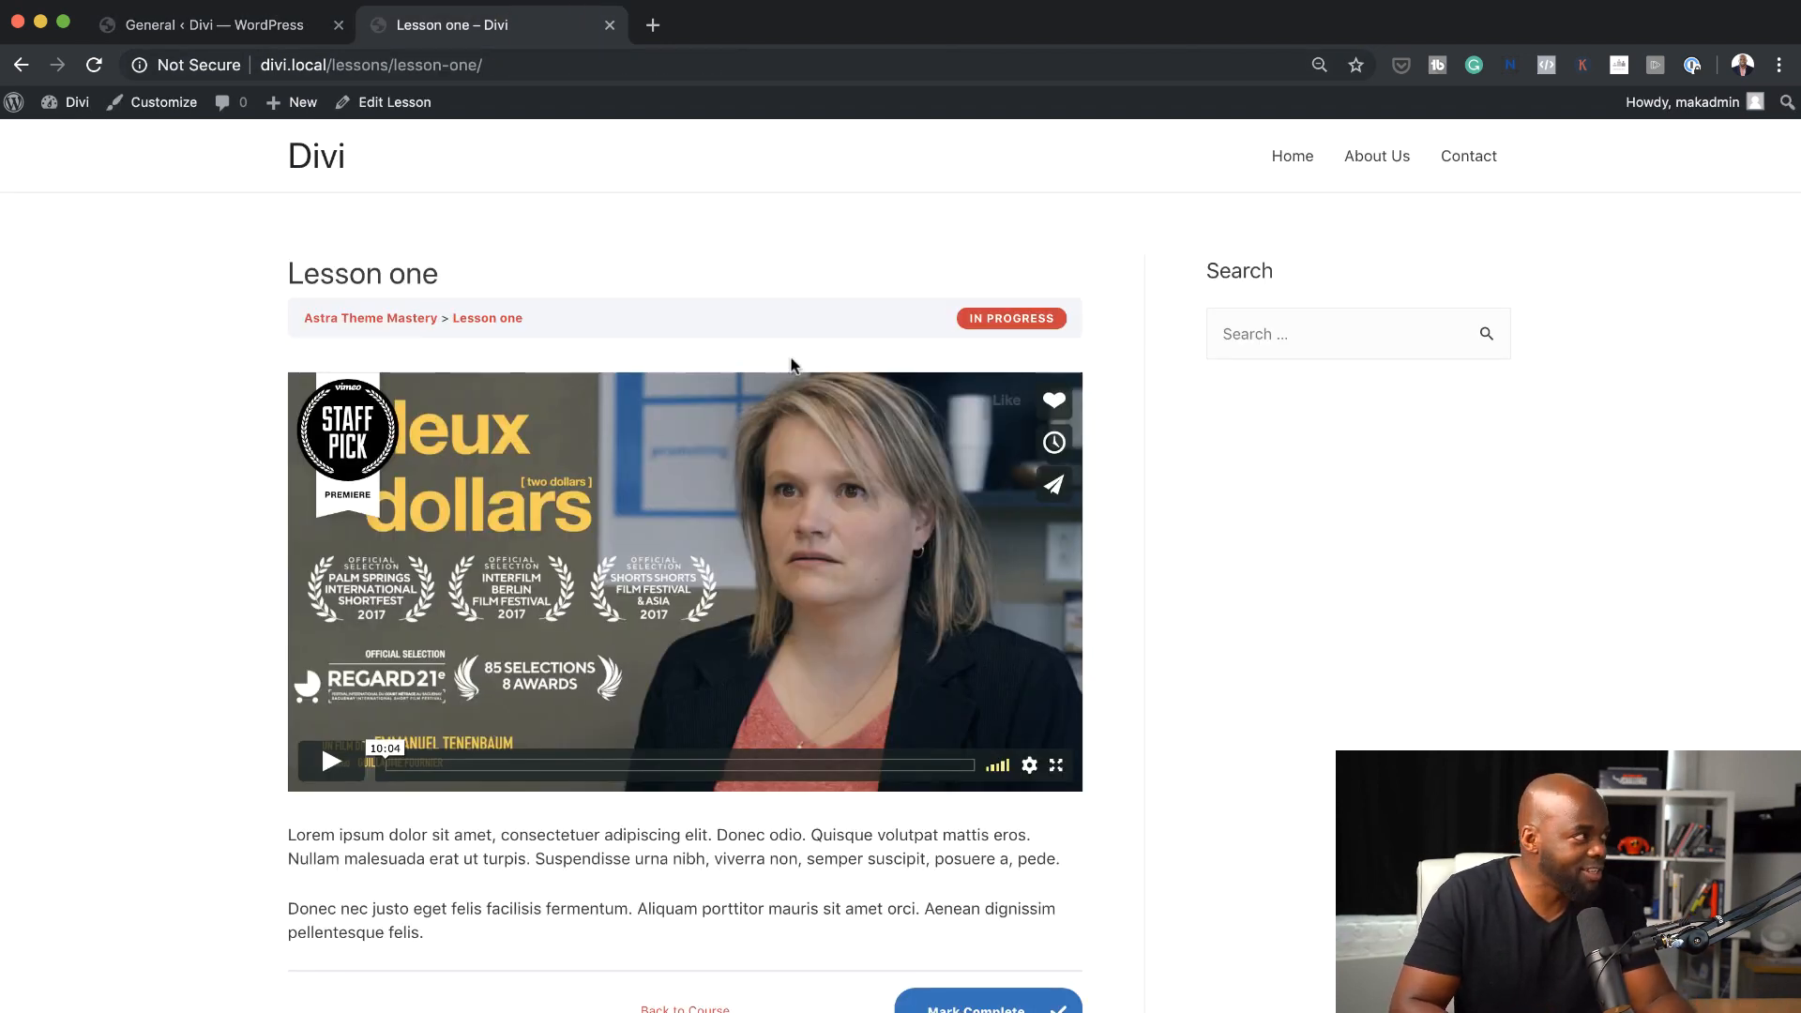
pyautogui.click(94, 66)
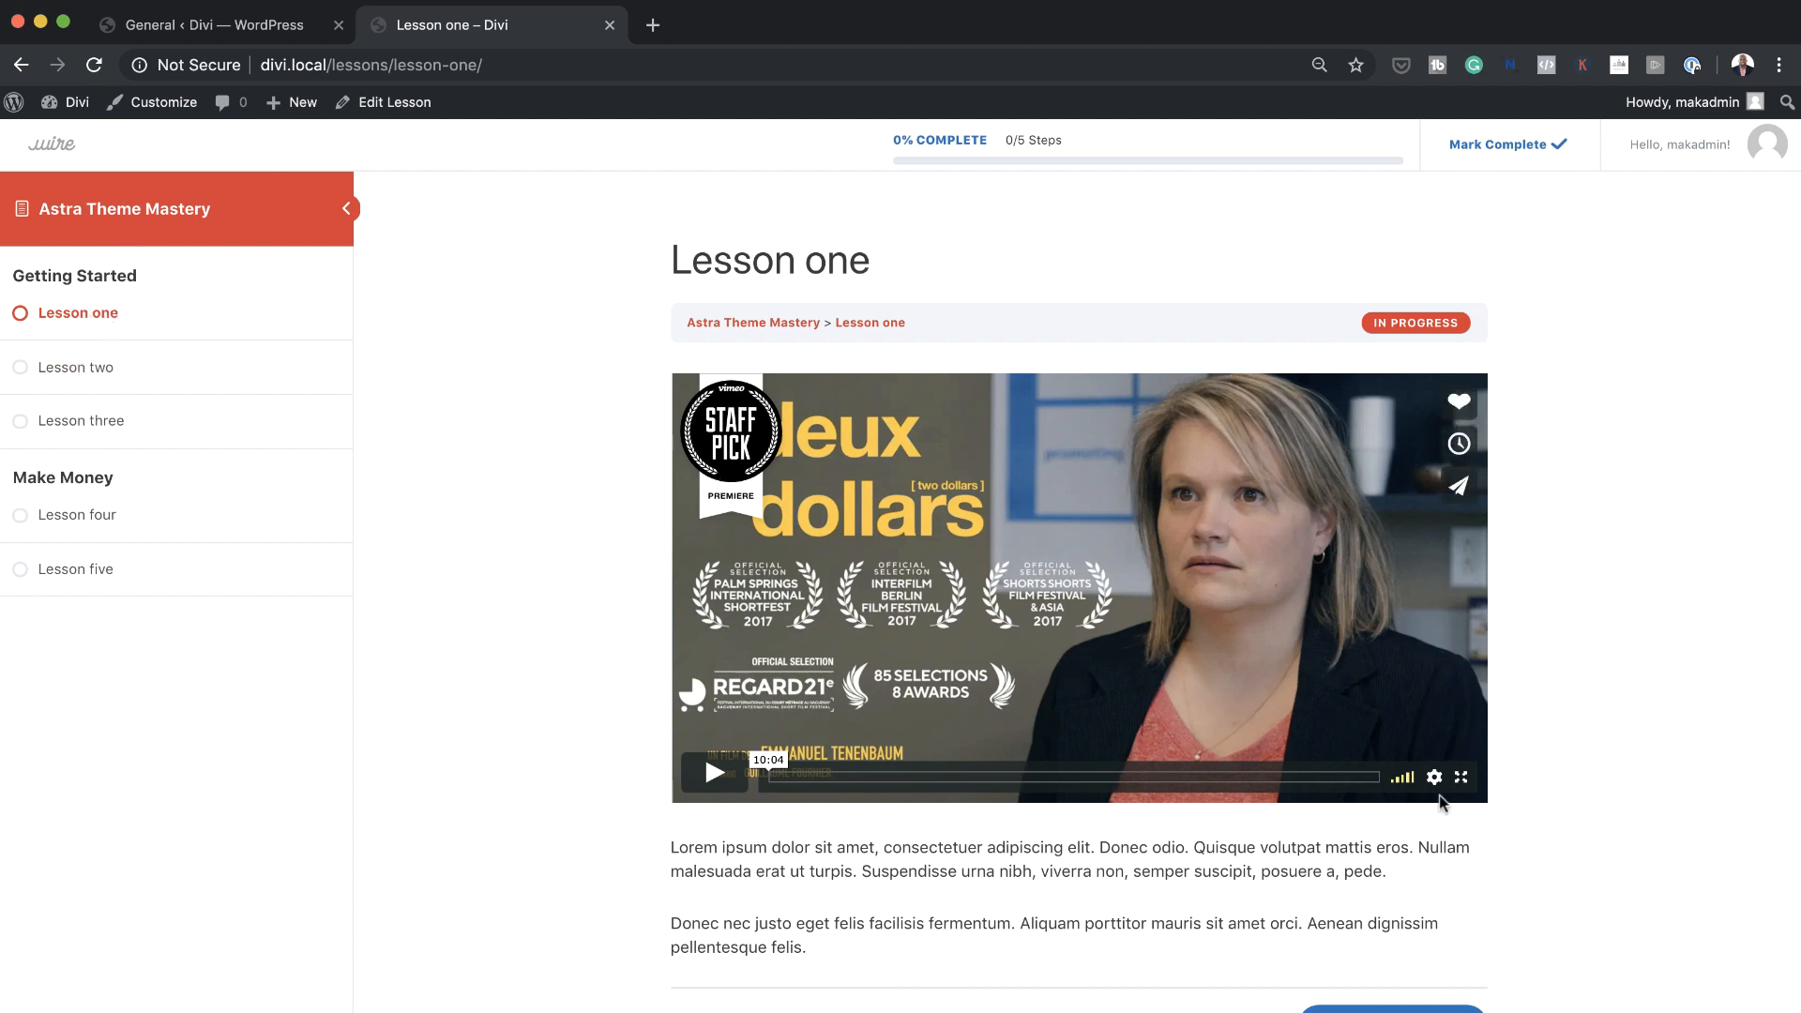
pyautogui.scroll(-3, 969, 762)
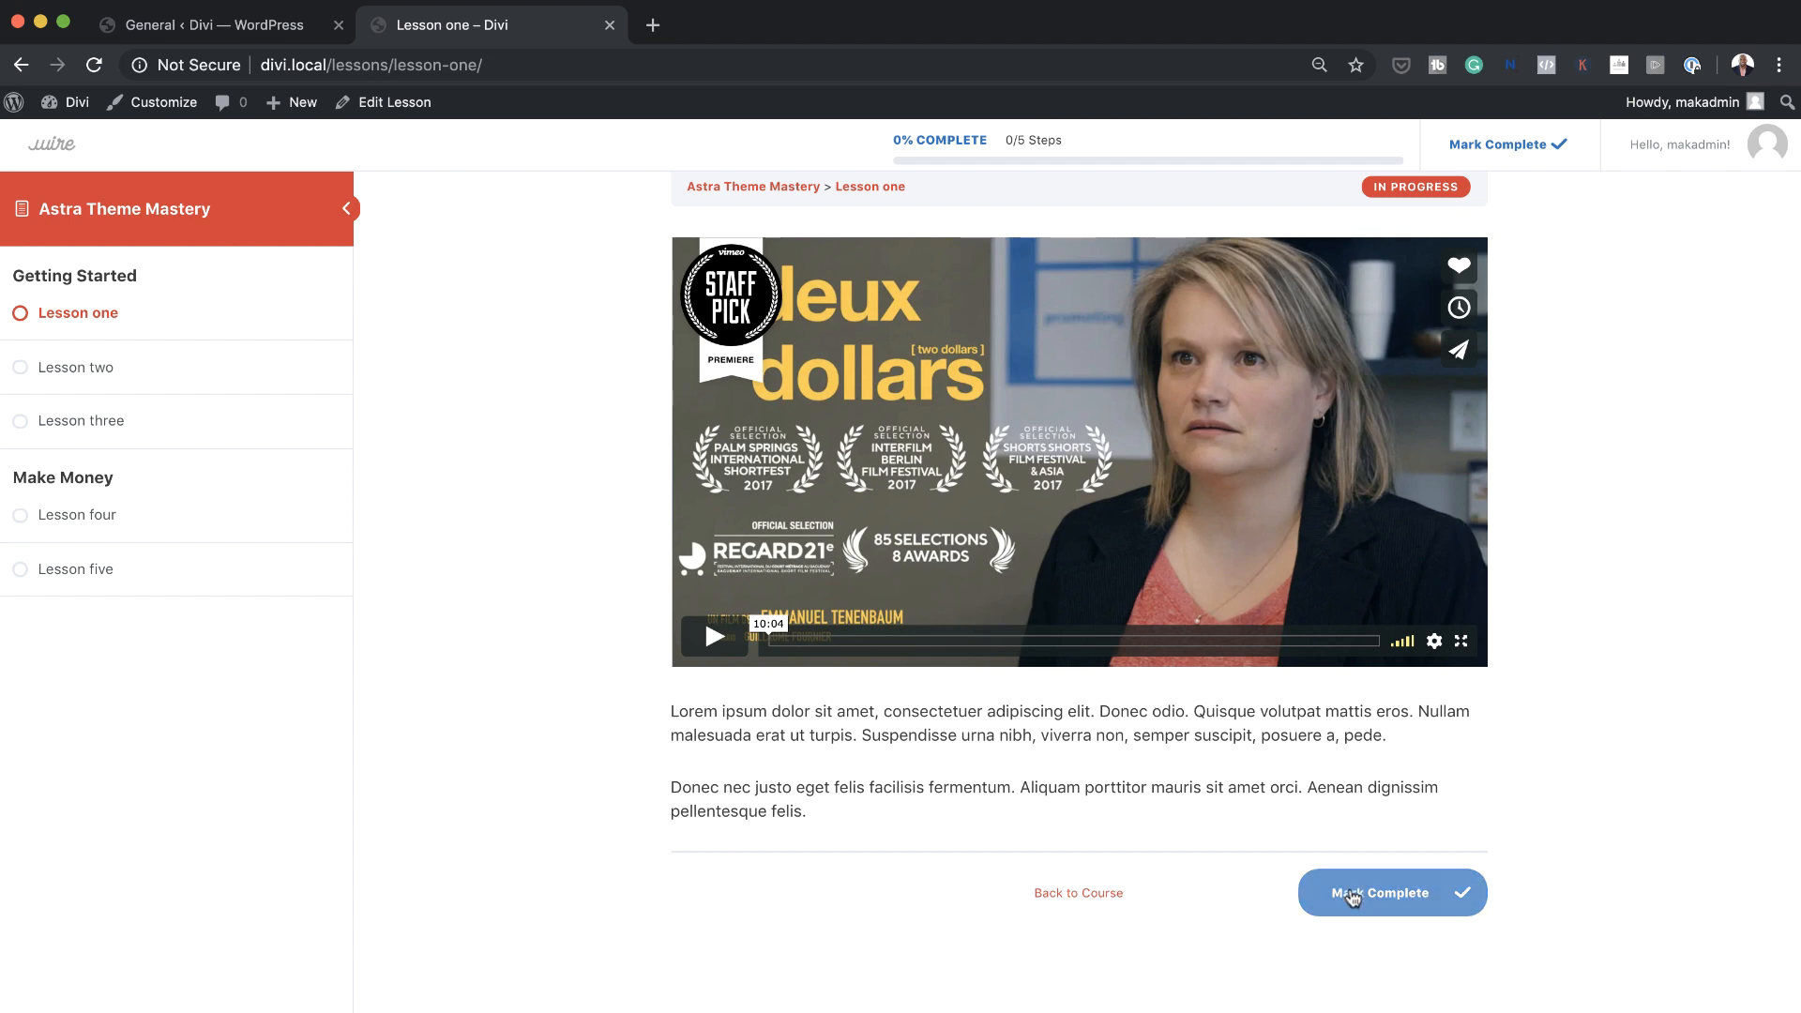
pyautogui.click(1453, 903)
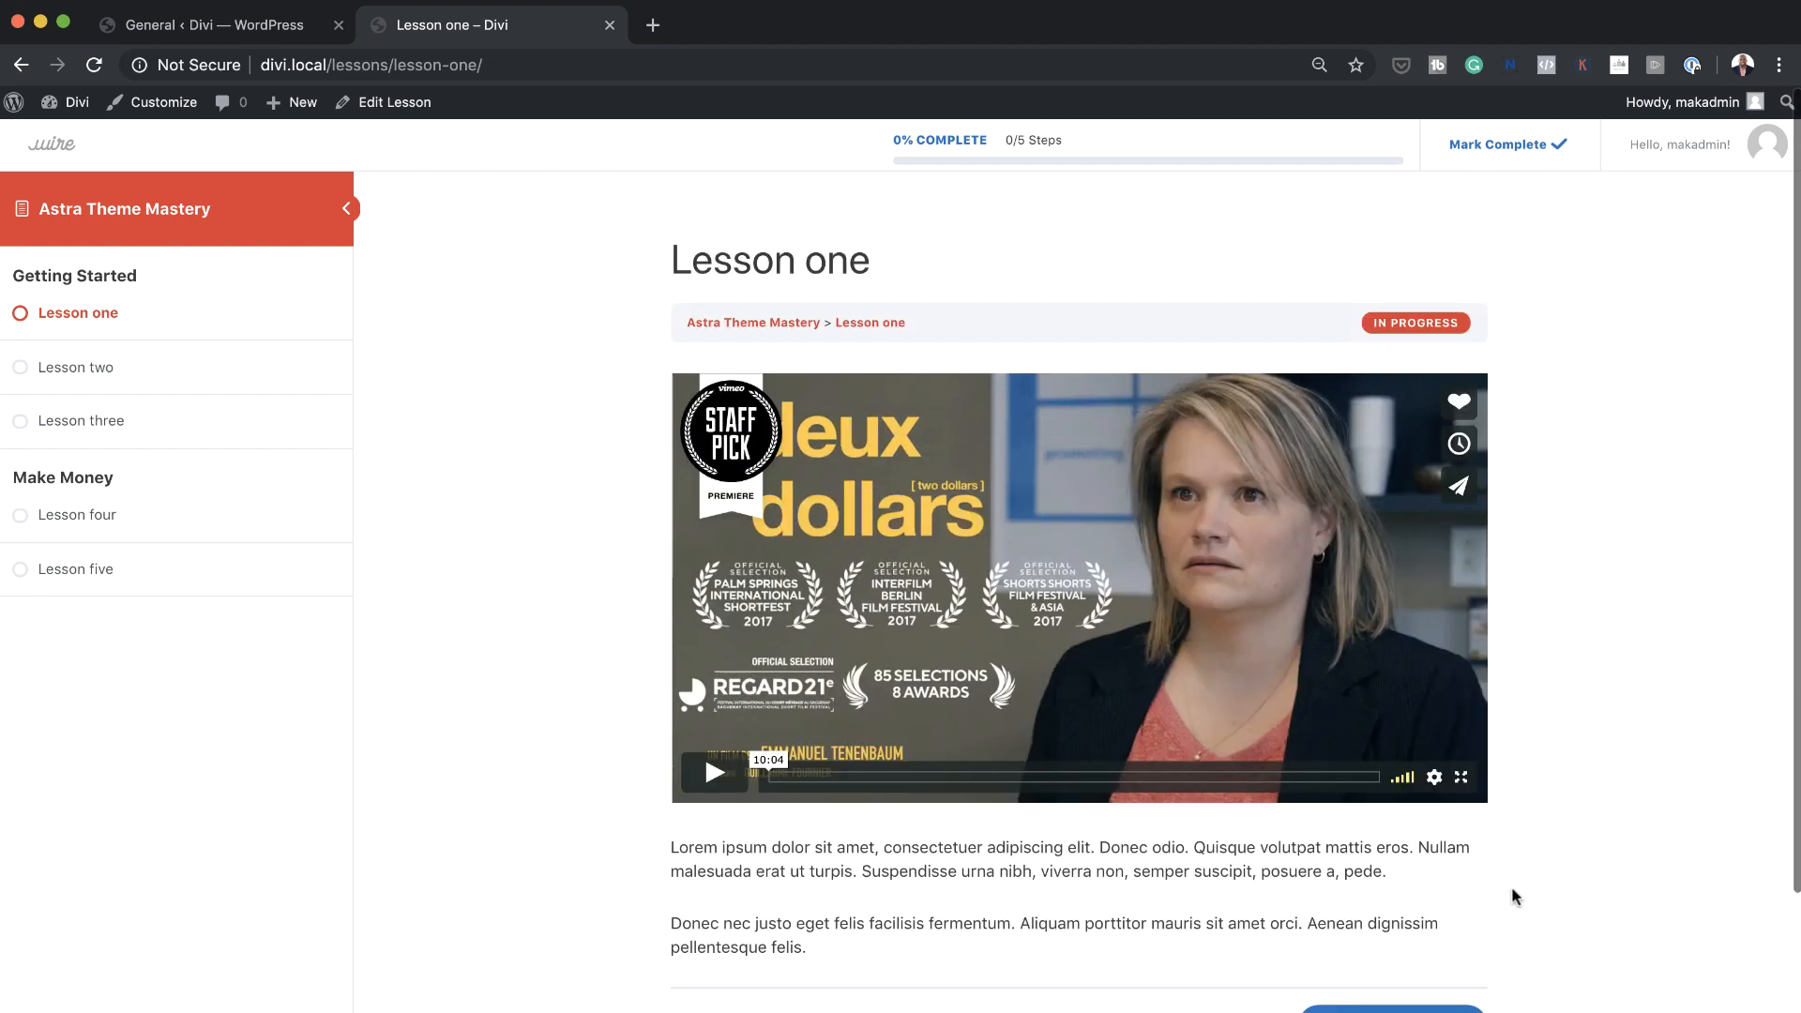
pyautogui.click(1407, 898)
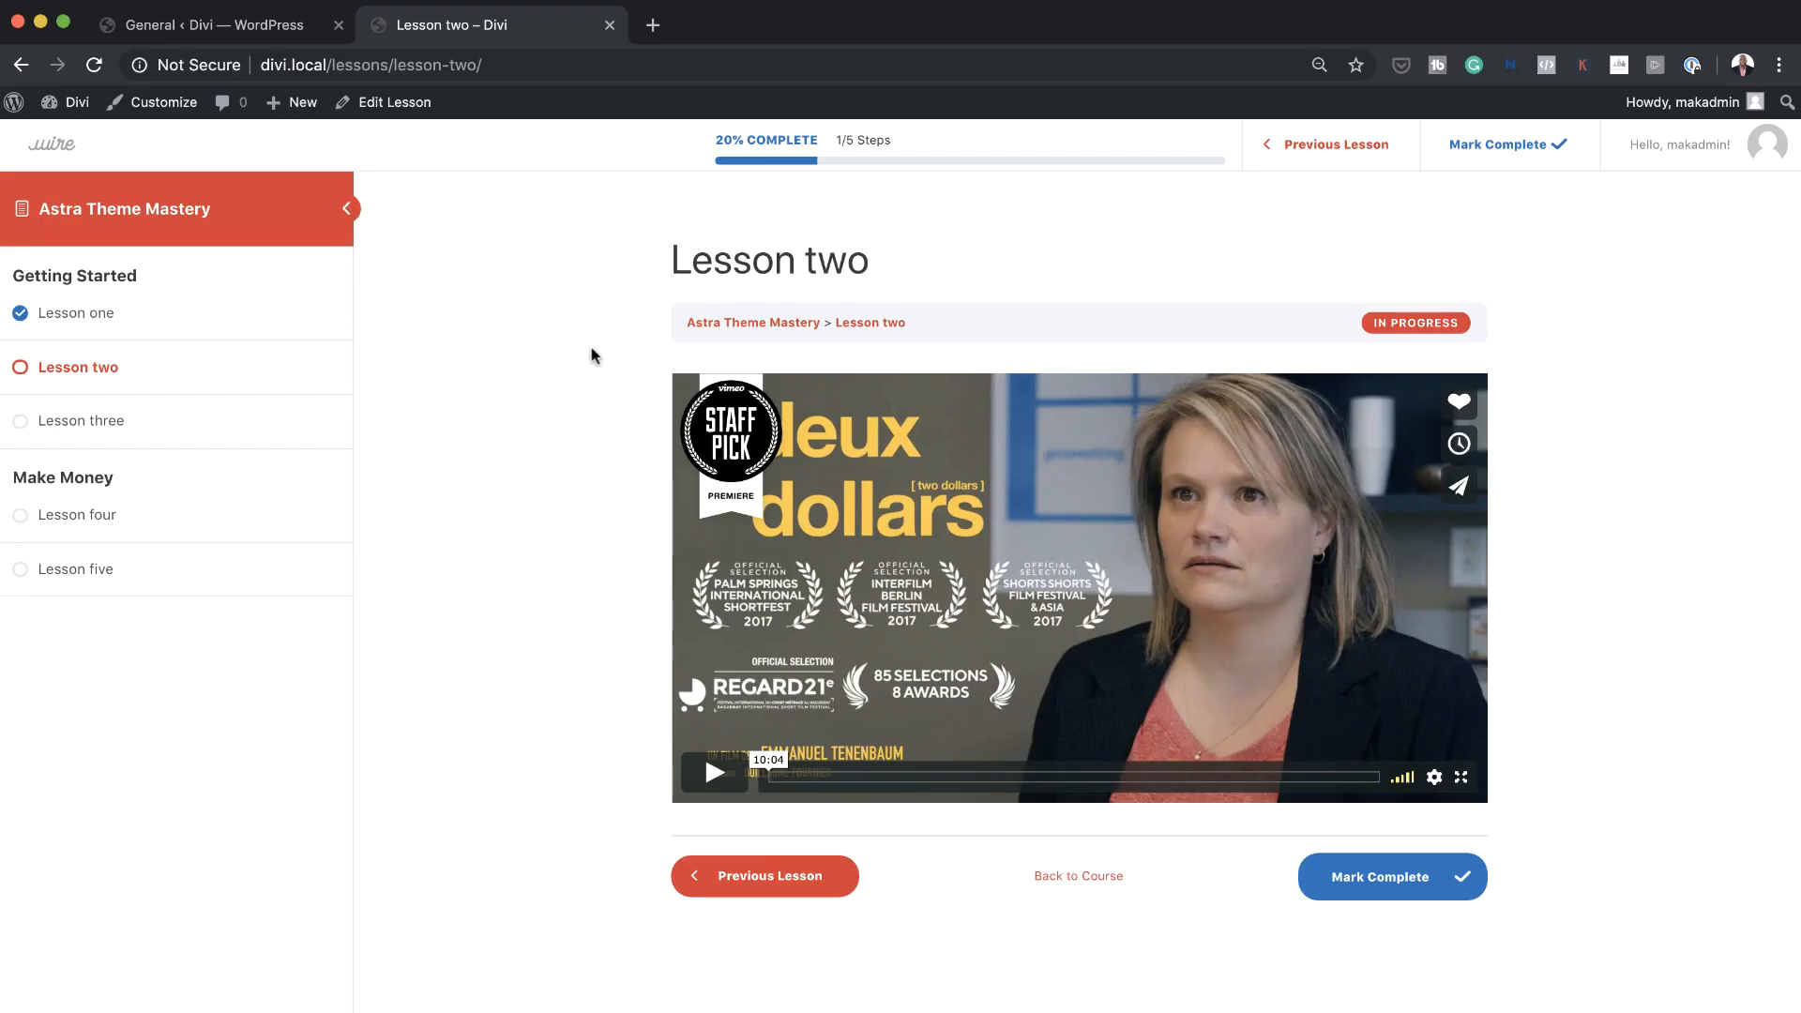
# Collapse the course navigation beside Lesson two and expand it again
pyautogui.click(347, 210)
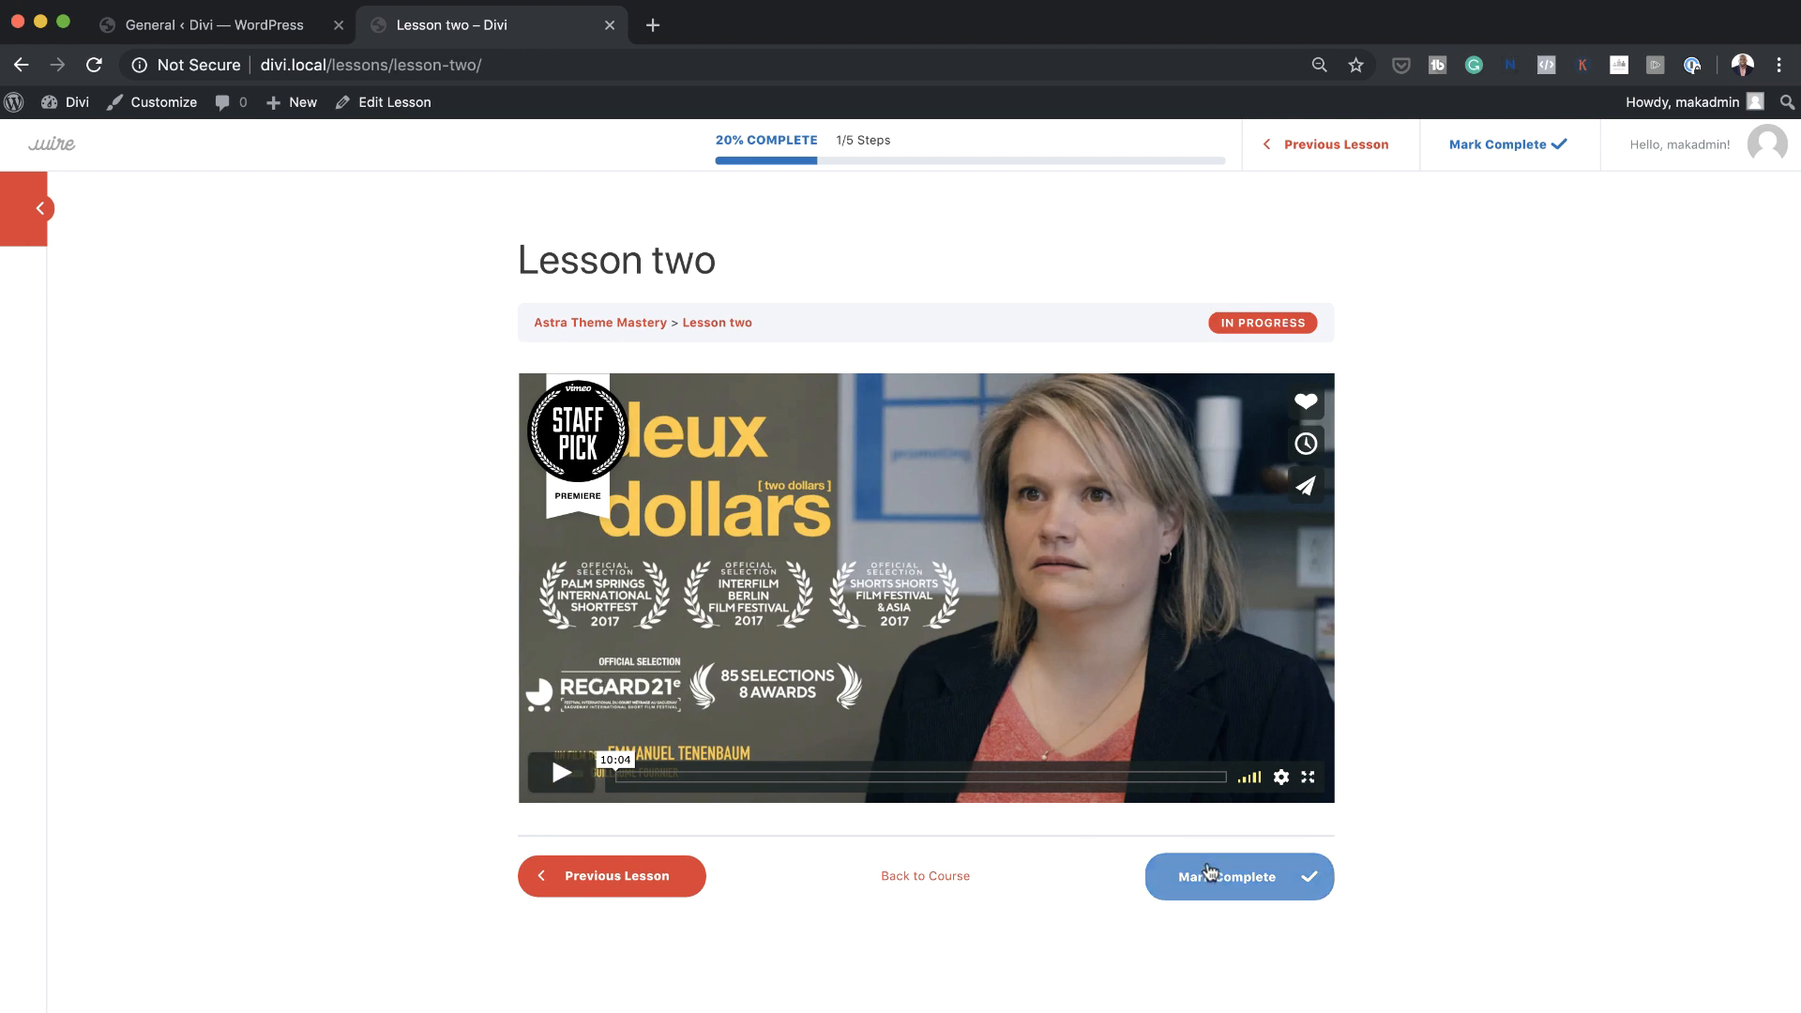
pyautogui.click(42, 210)
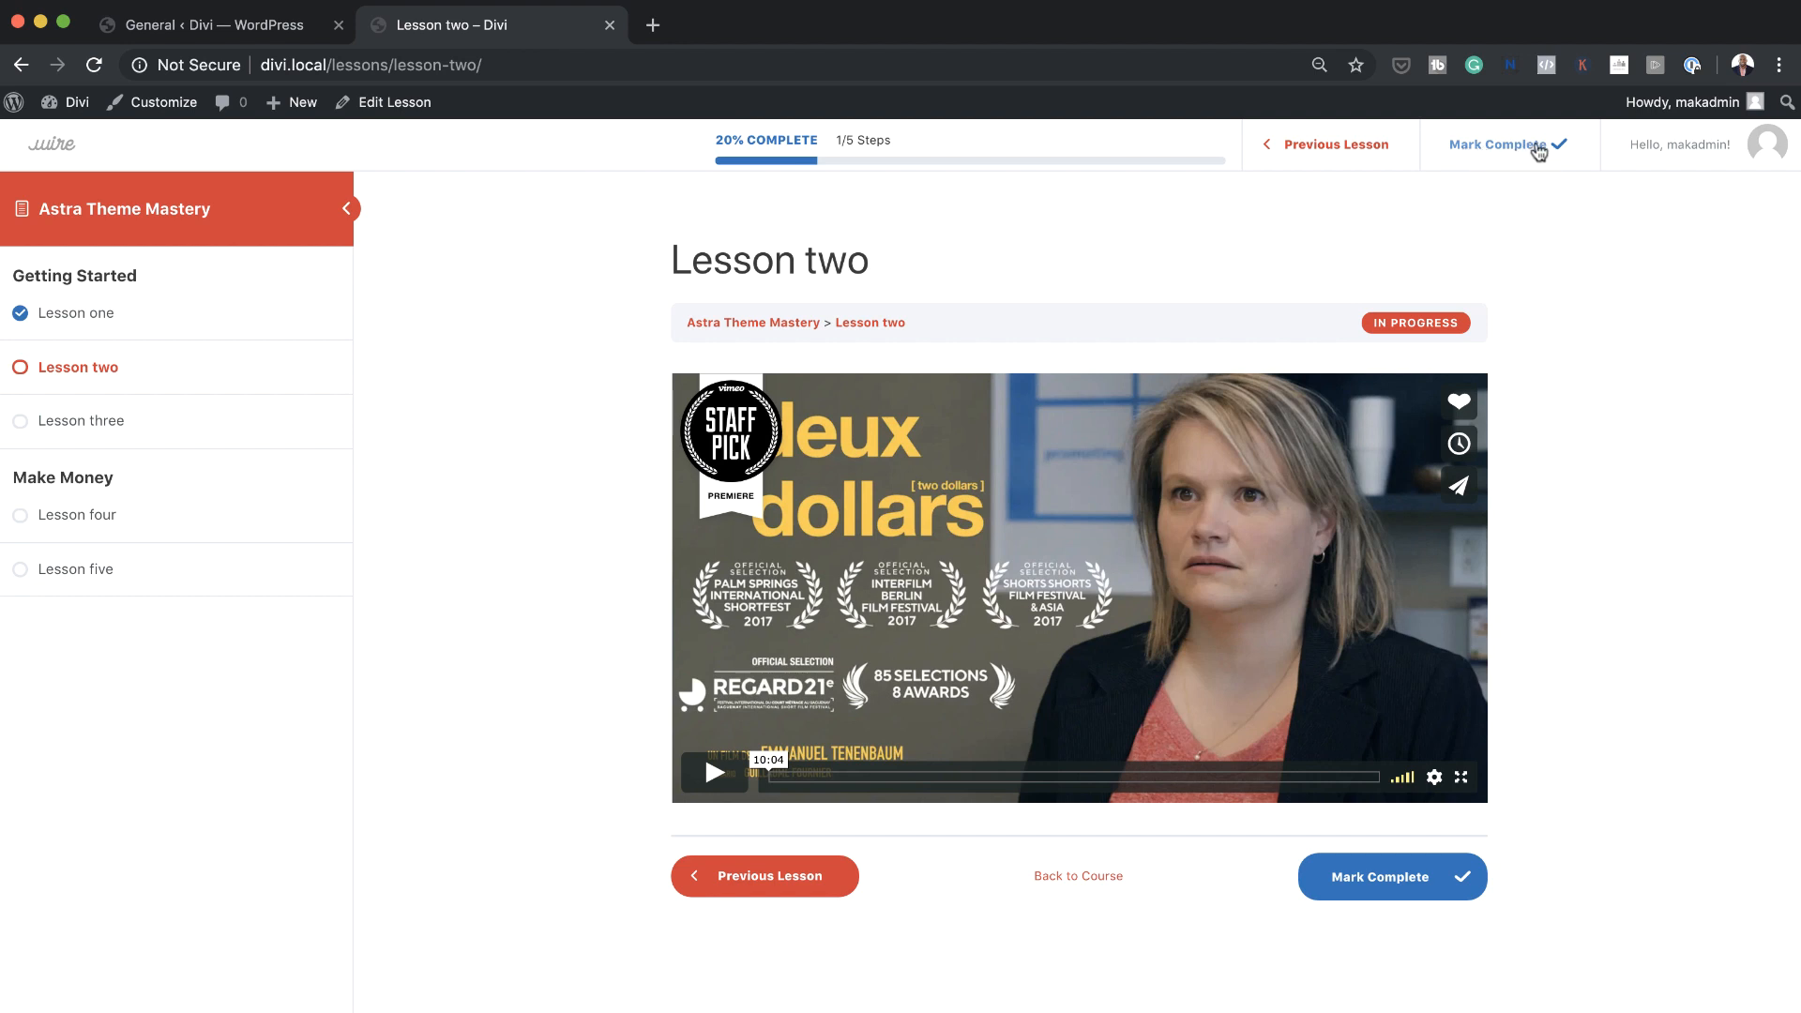
# Visit the course home from the Focus Mode profile menu and reopen Lesson two from the course content
pyautogui.moveTo(1751, 152)
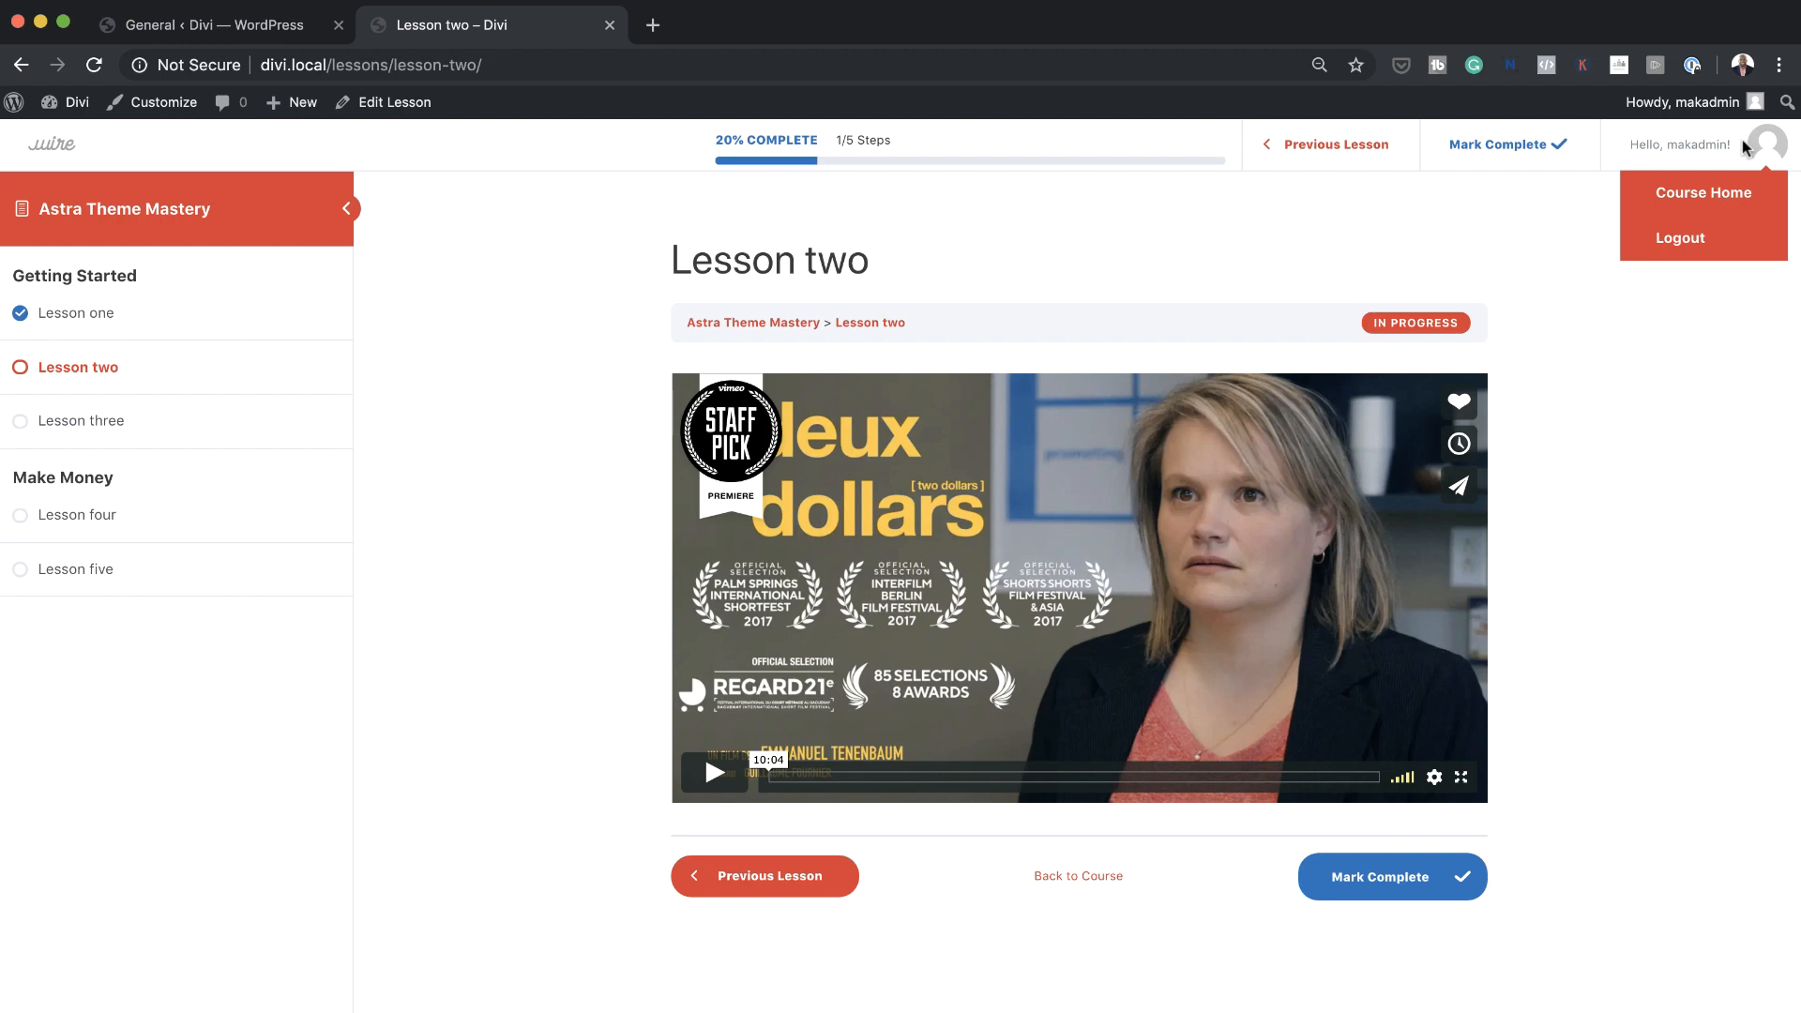
pyautogui.click(1721, 197)
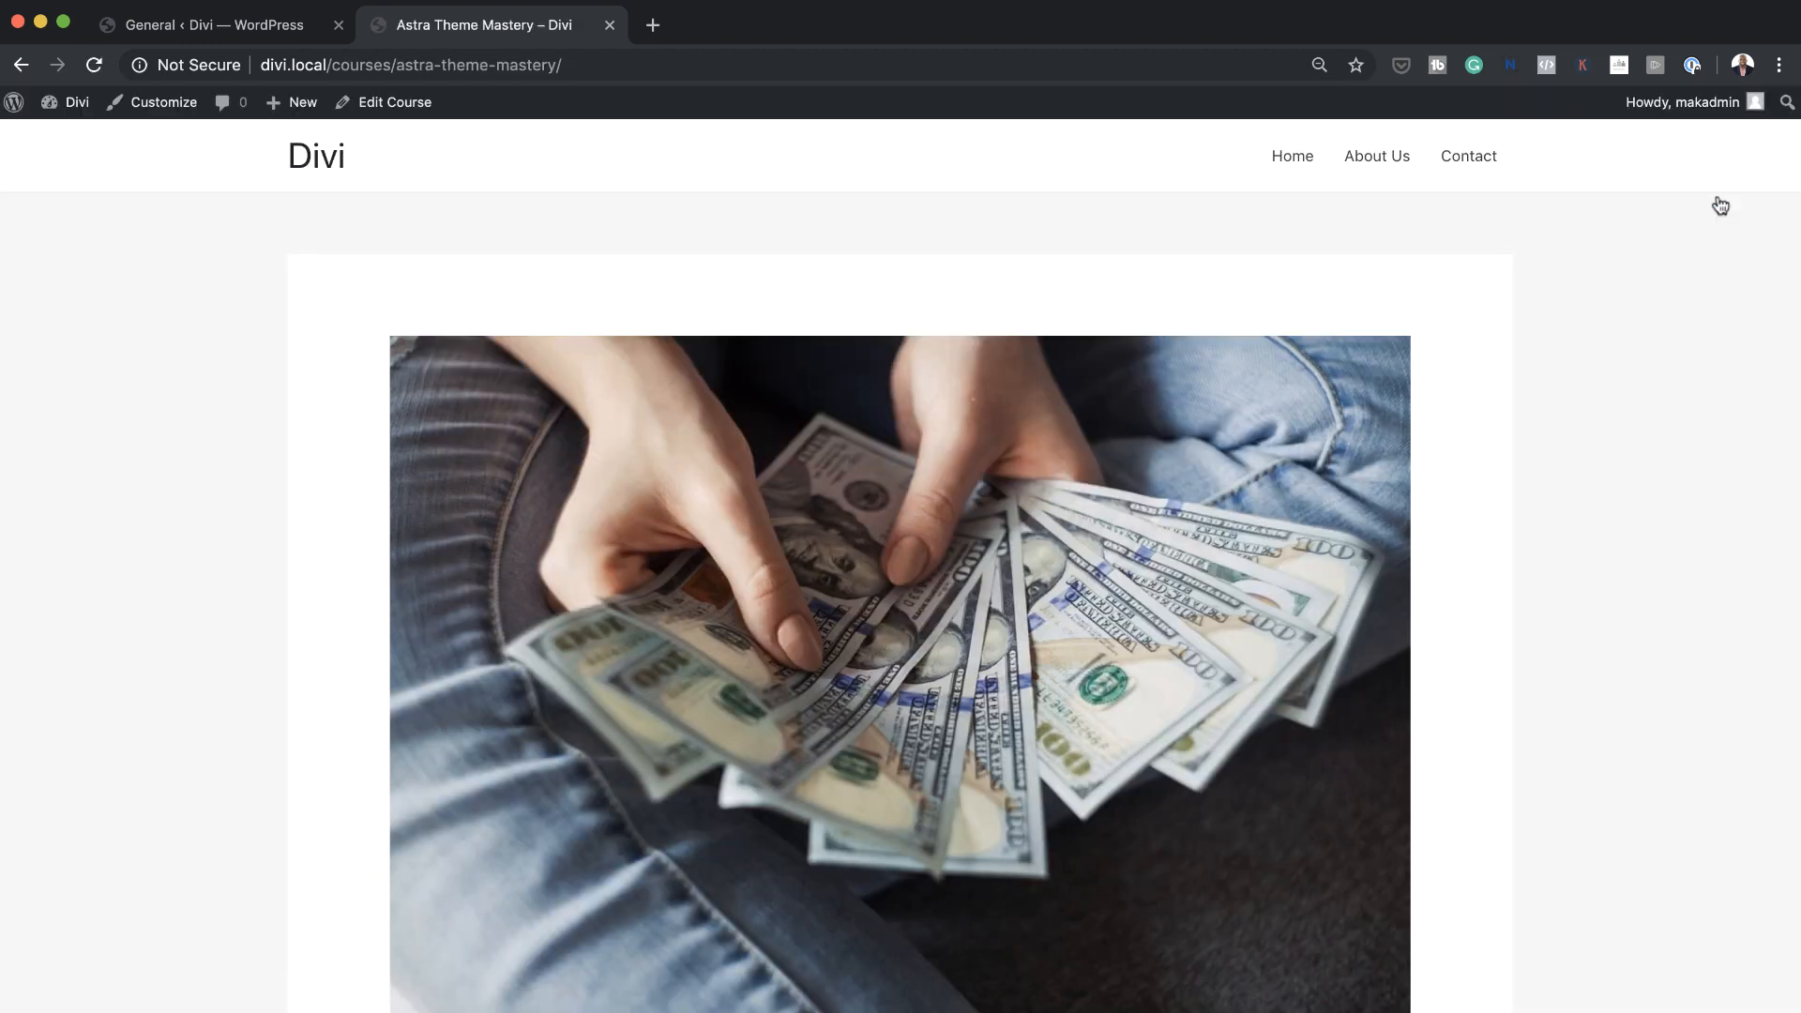
pyautogui.scroll(-10, 1033, 615)
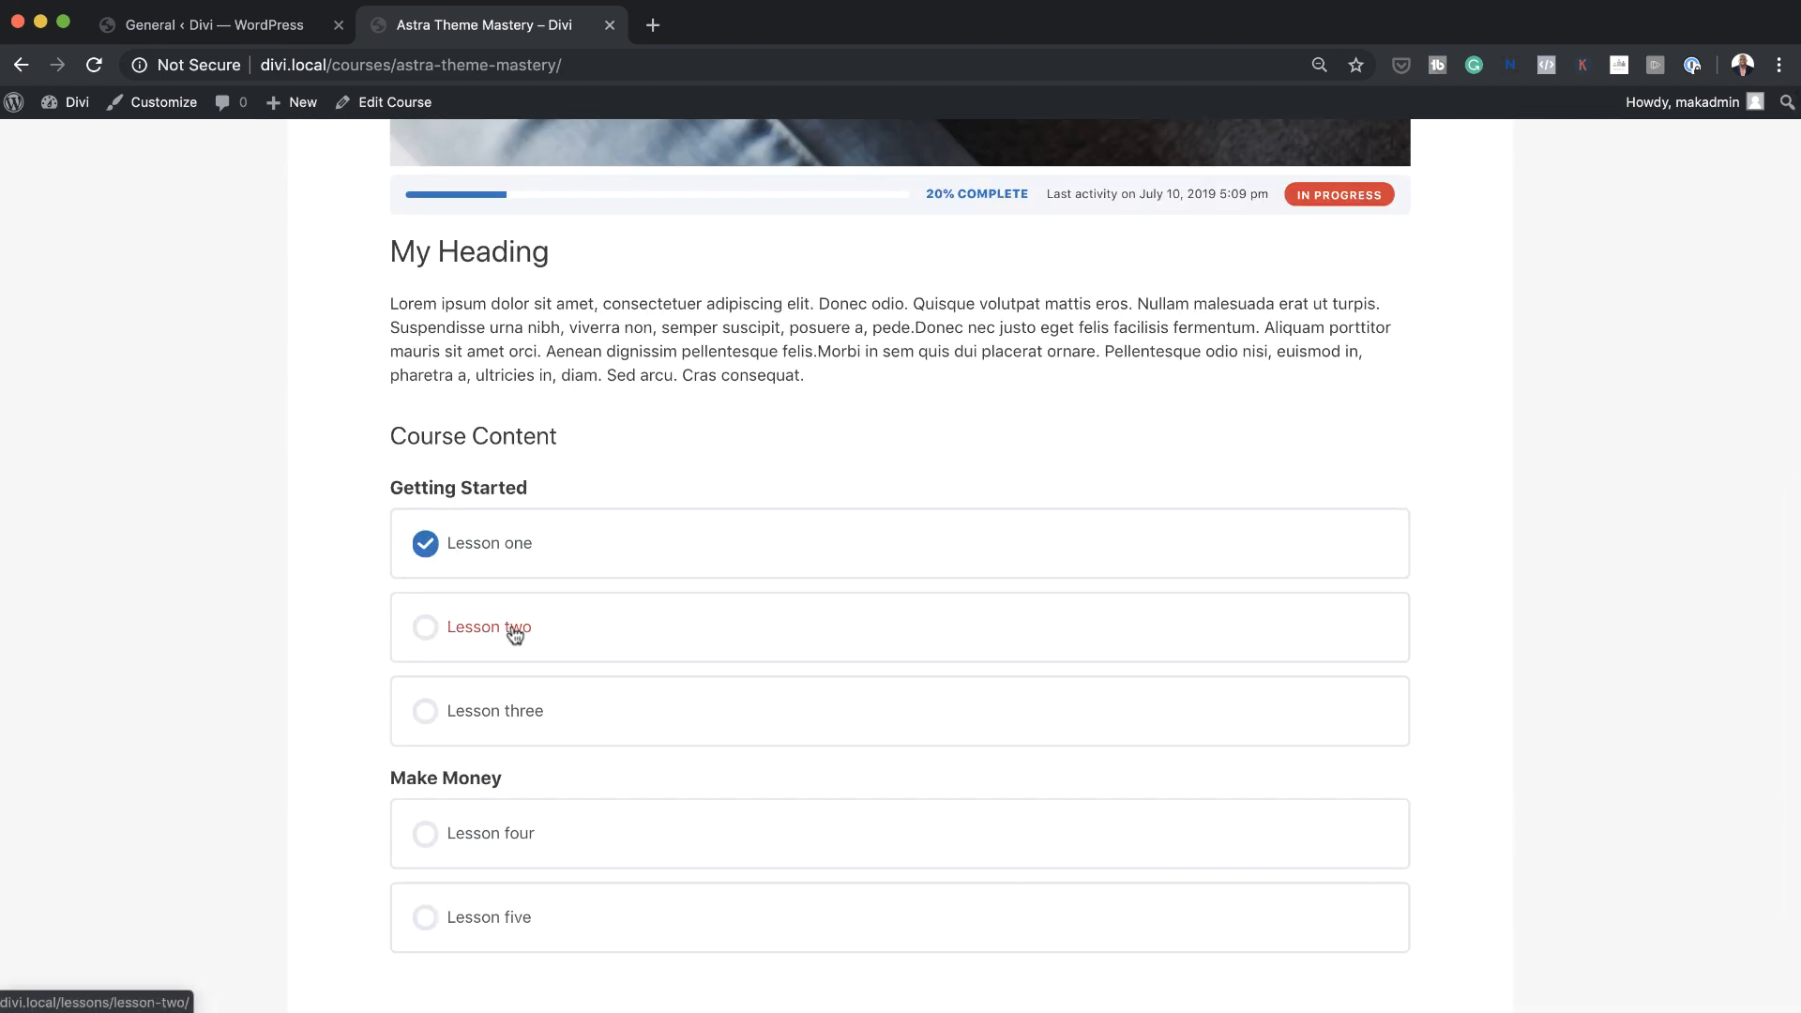
pyautogui.click(513, 629)
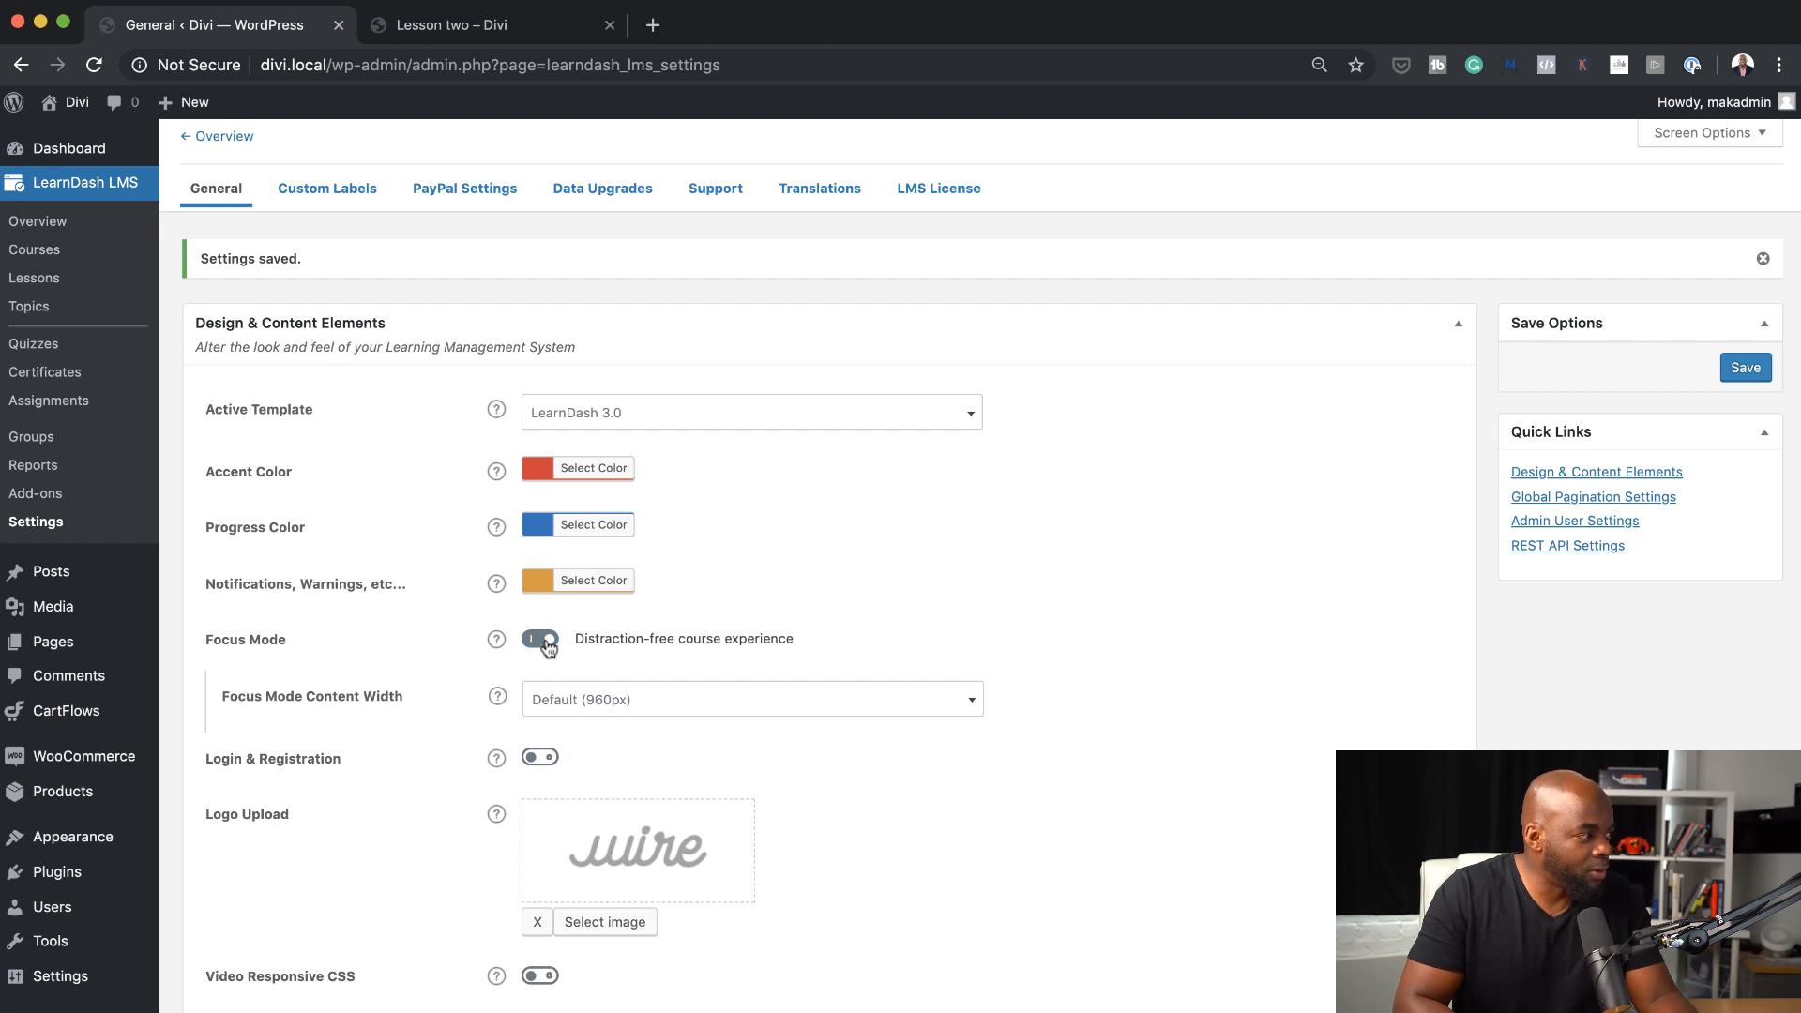
pyautogui.click(511, 25)
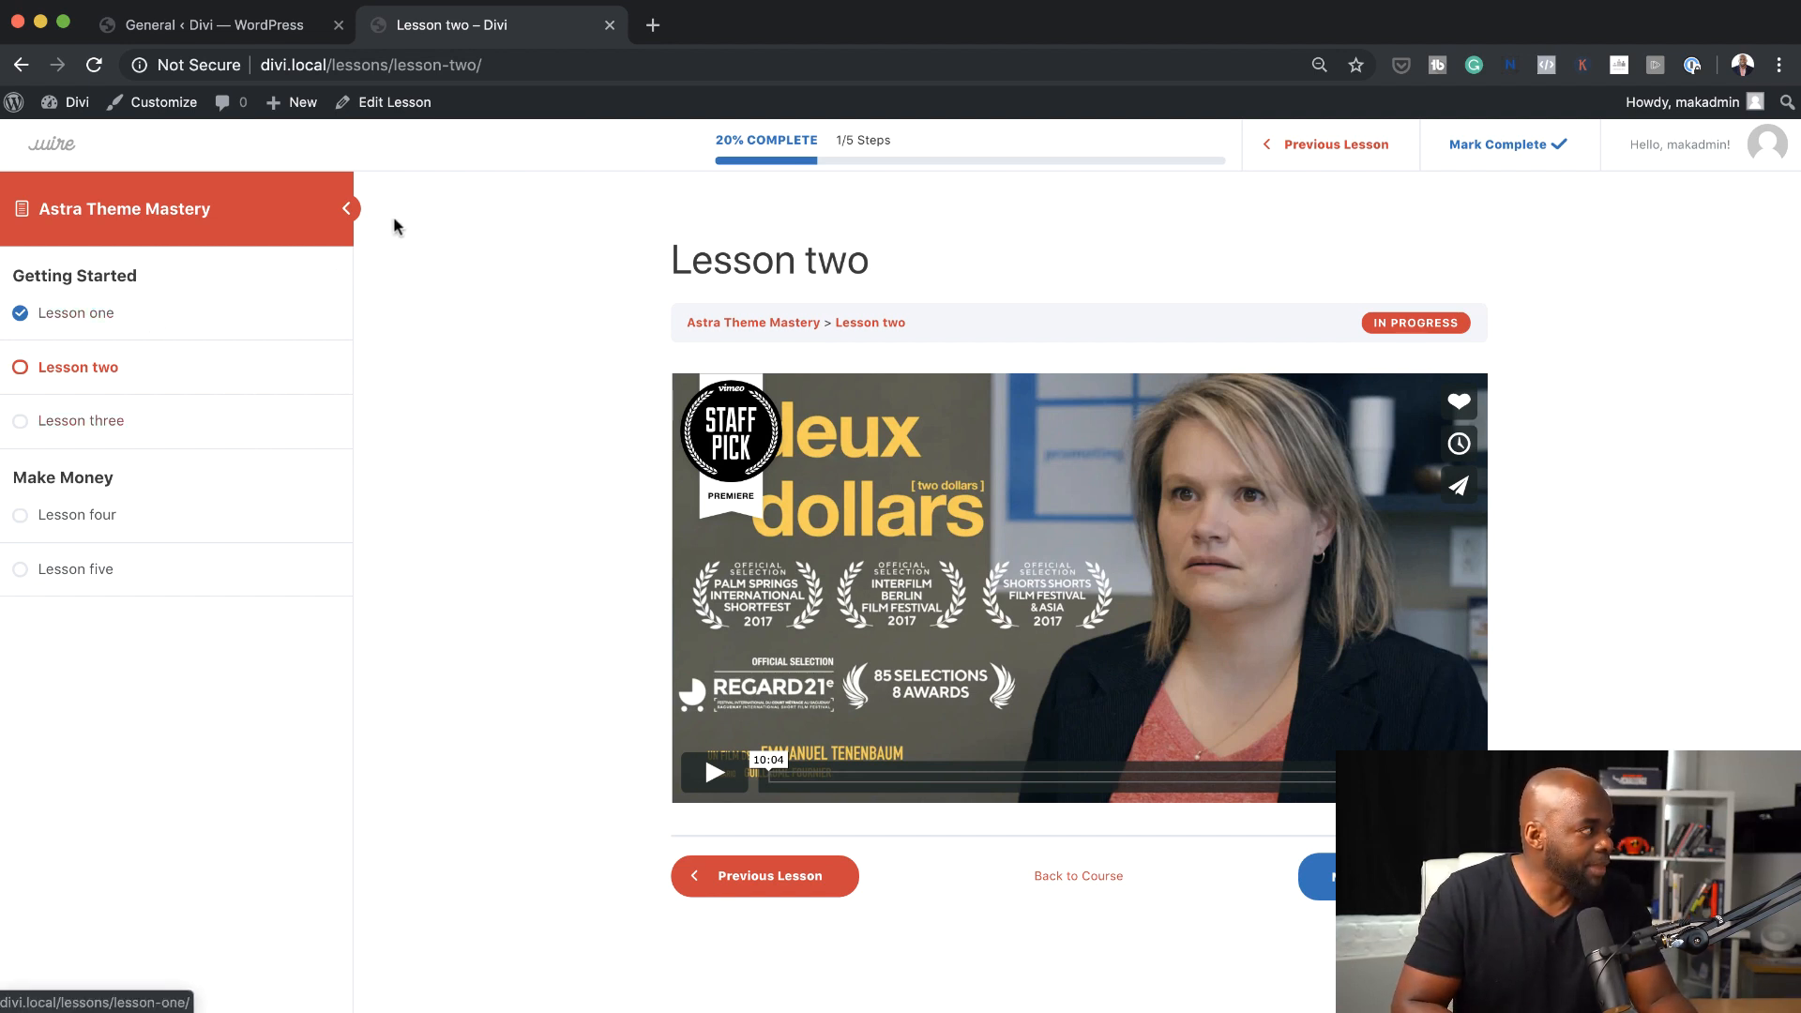
# Set the Focus Mode content width to Wide (1180px), save the settings, and check the reloaded Lesson two page
pyautogui.click(293, 30)
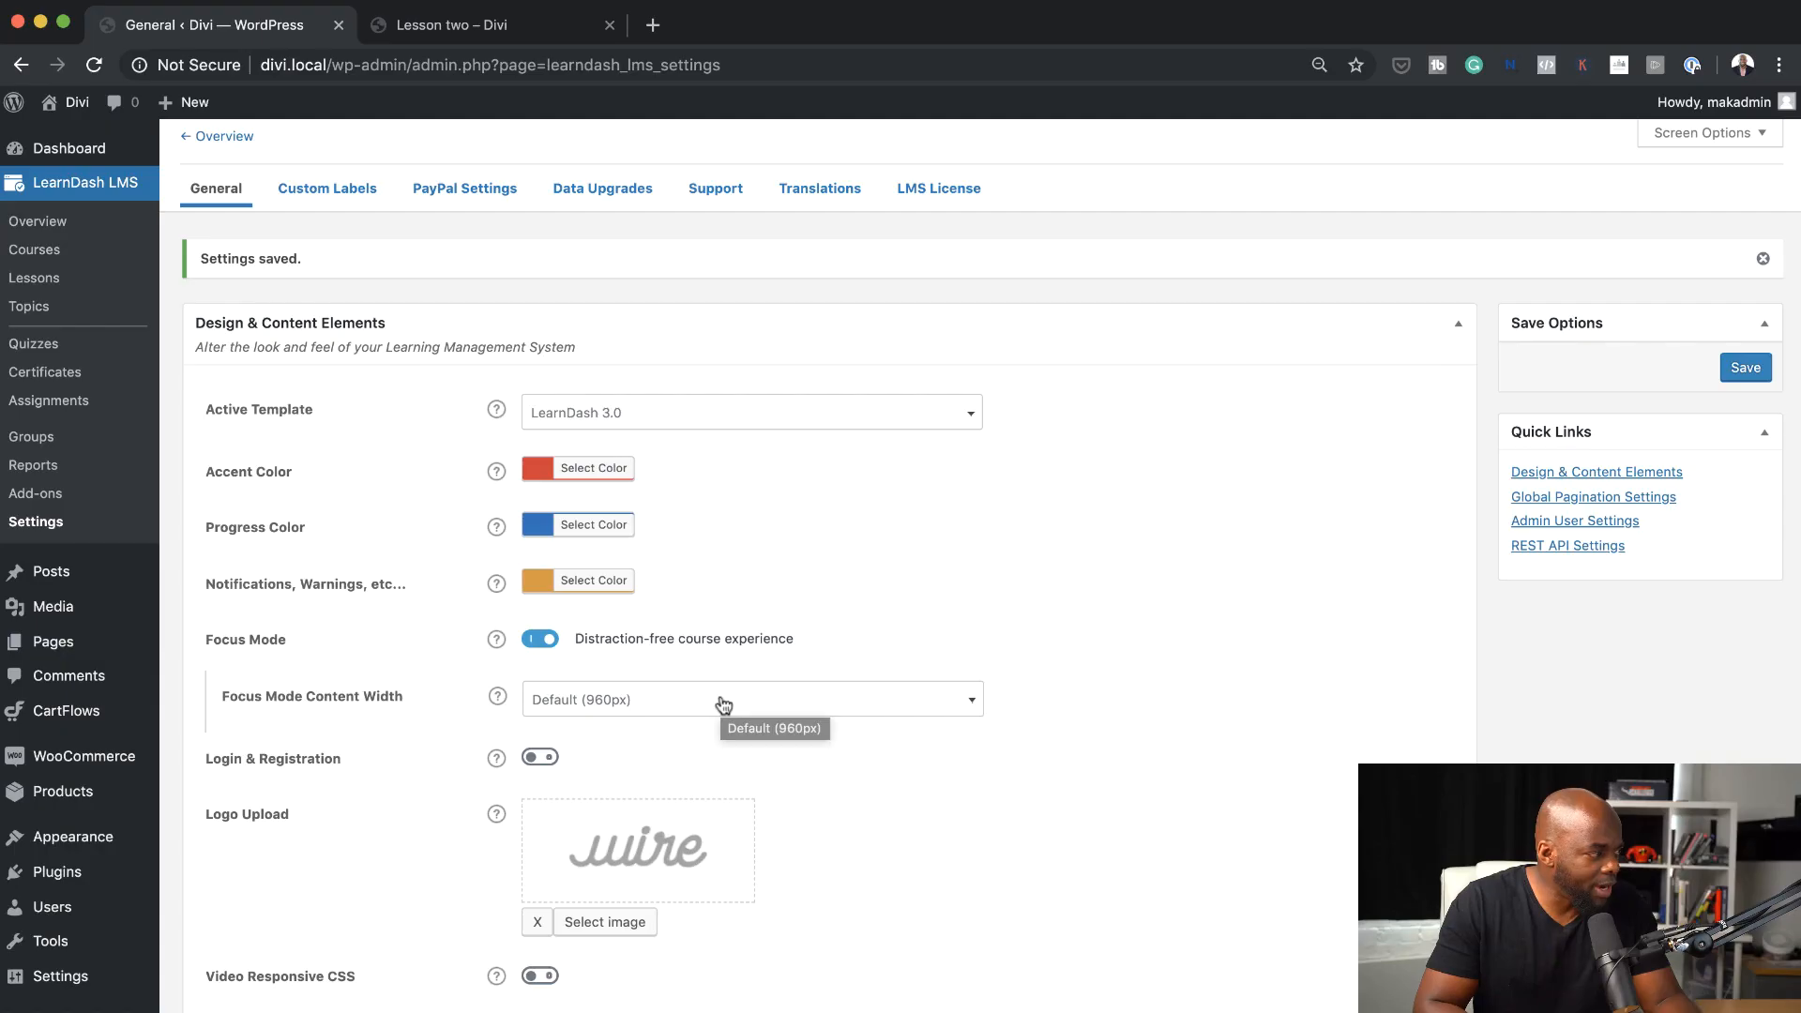
pyautogui.click(721, 698)
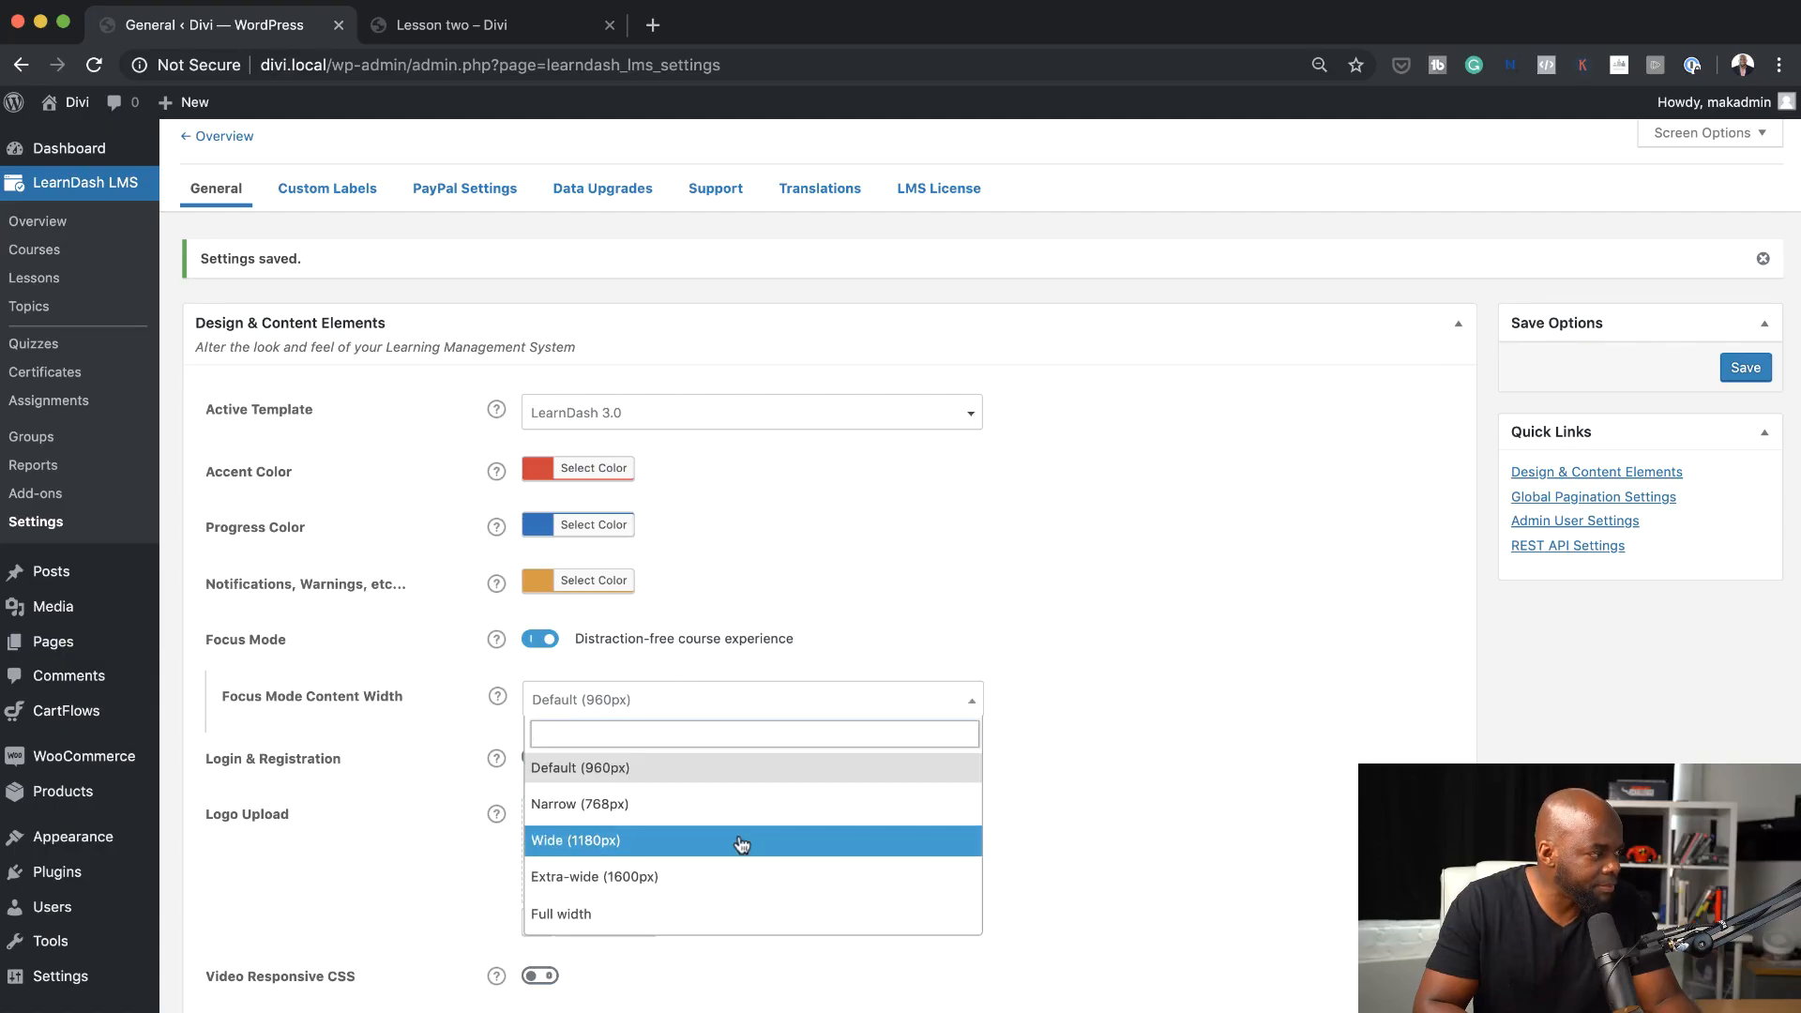
pyautogui.click(738, 839)
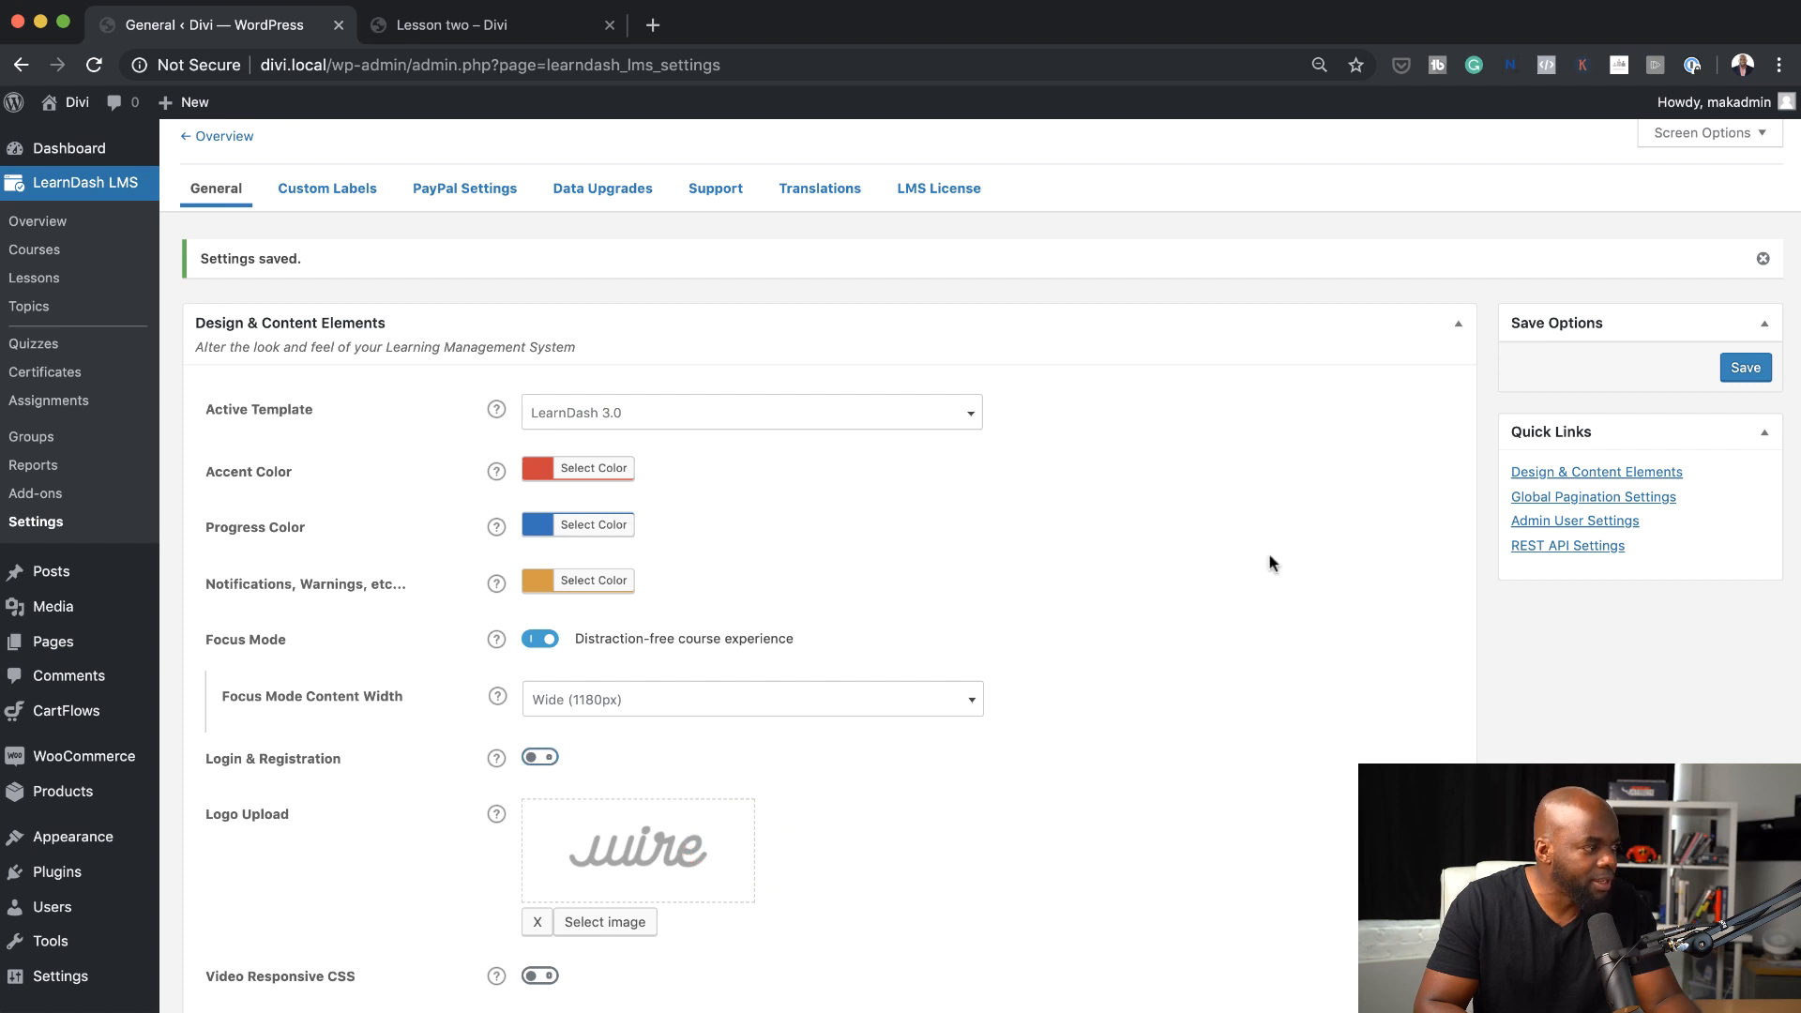
pyautogui.click(1746, 367)
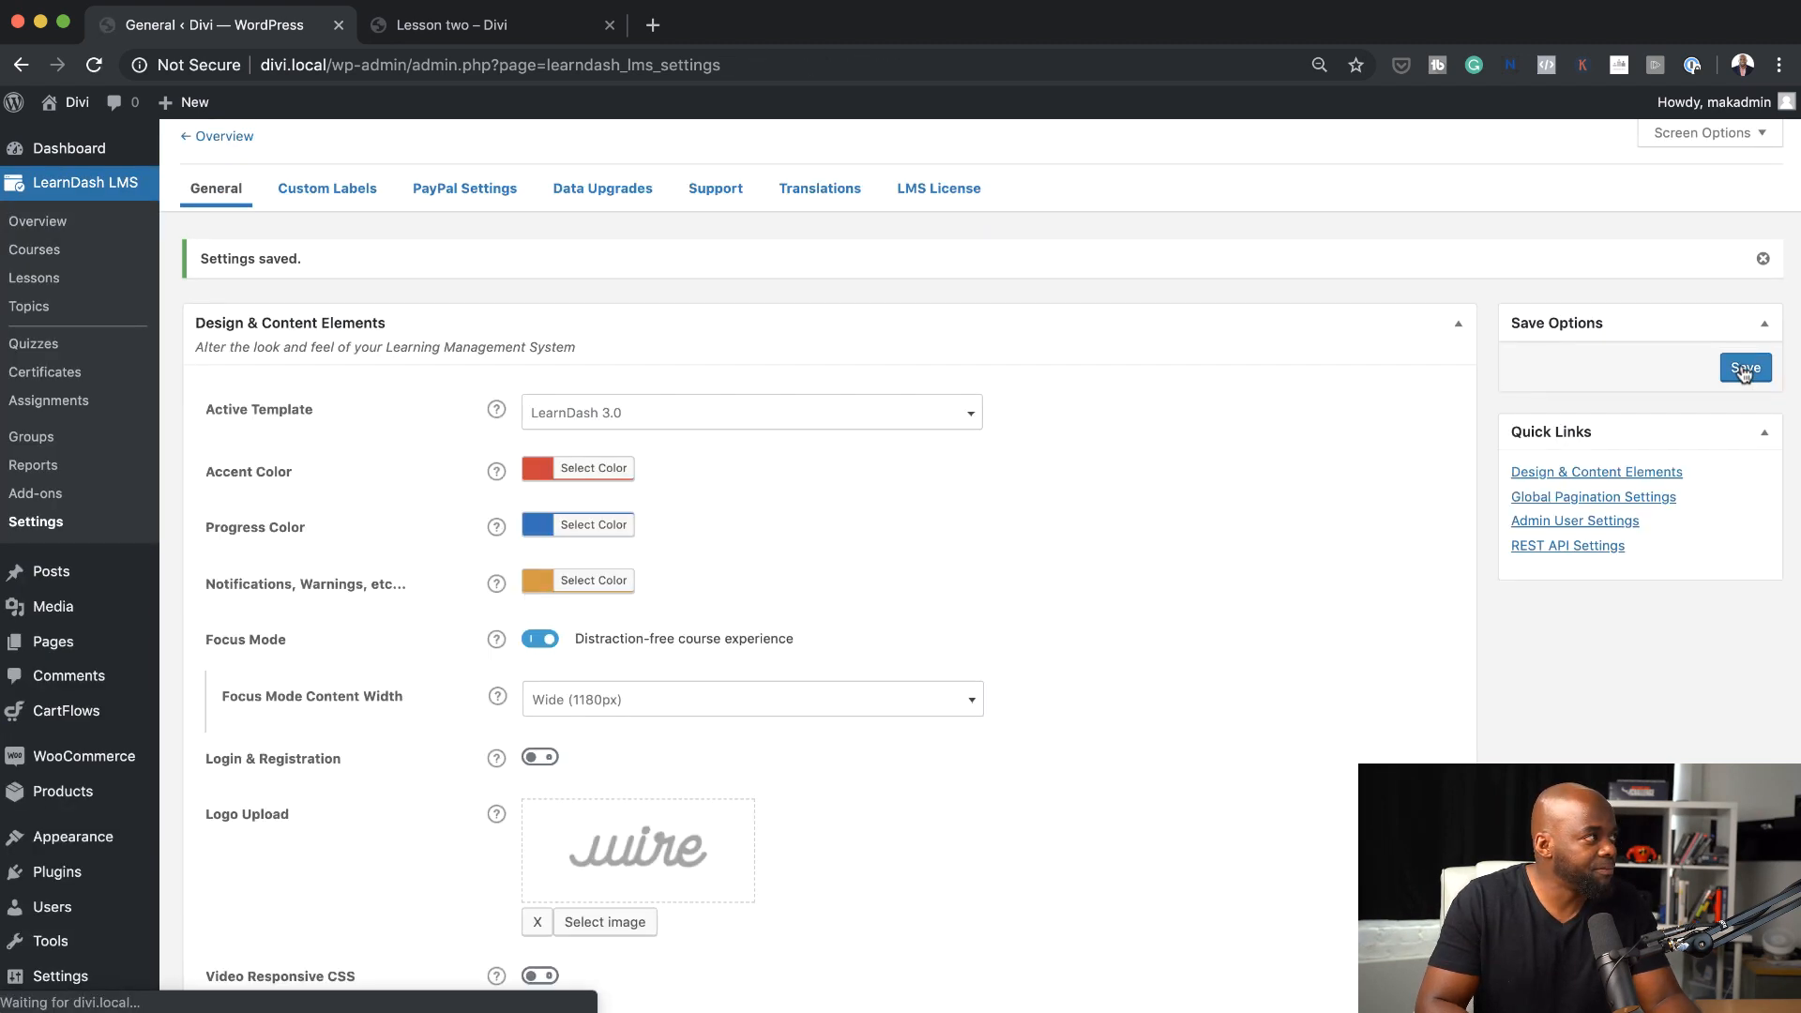
pyautogui.click(482, 25)
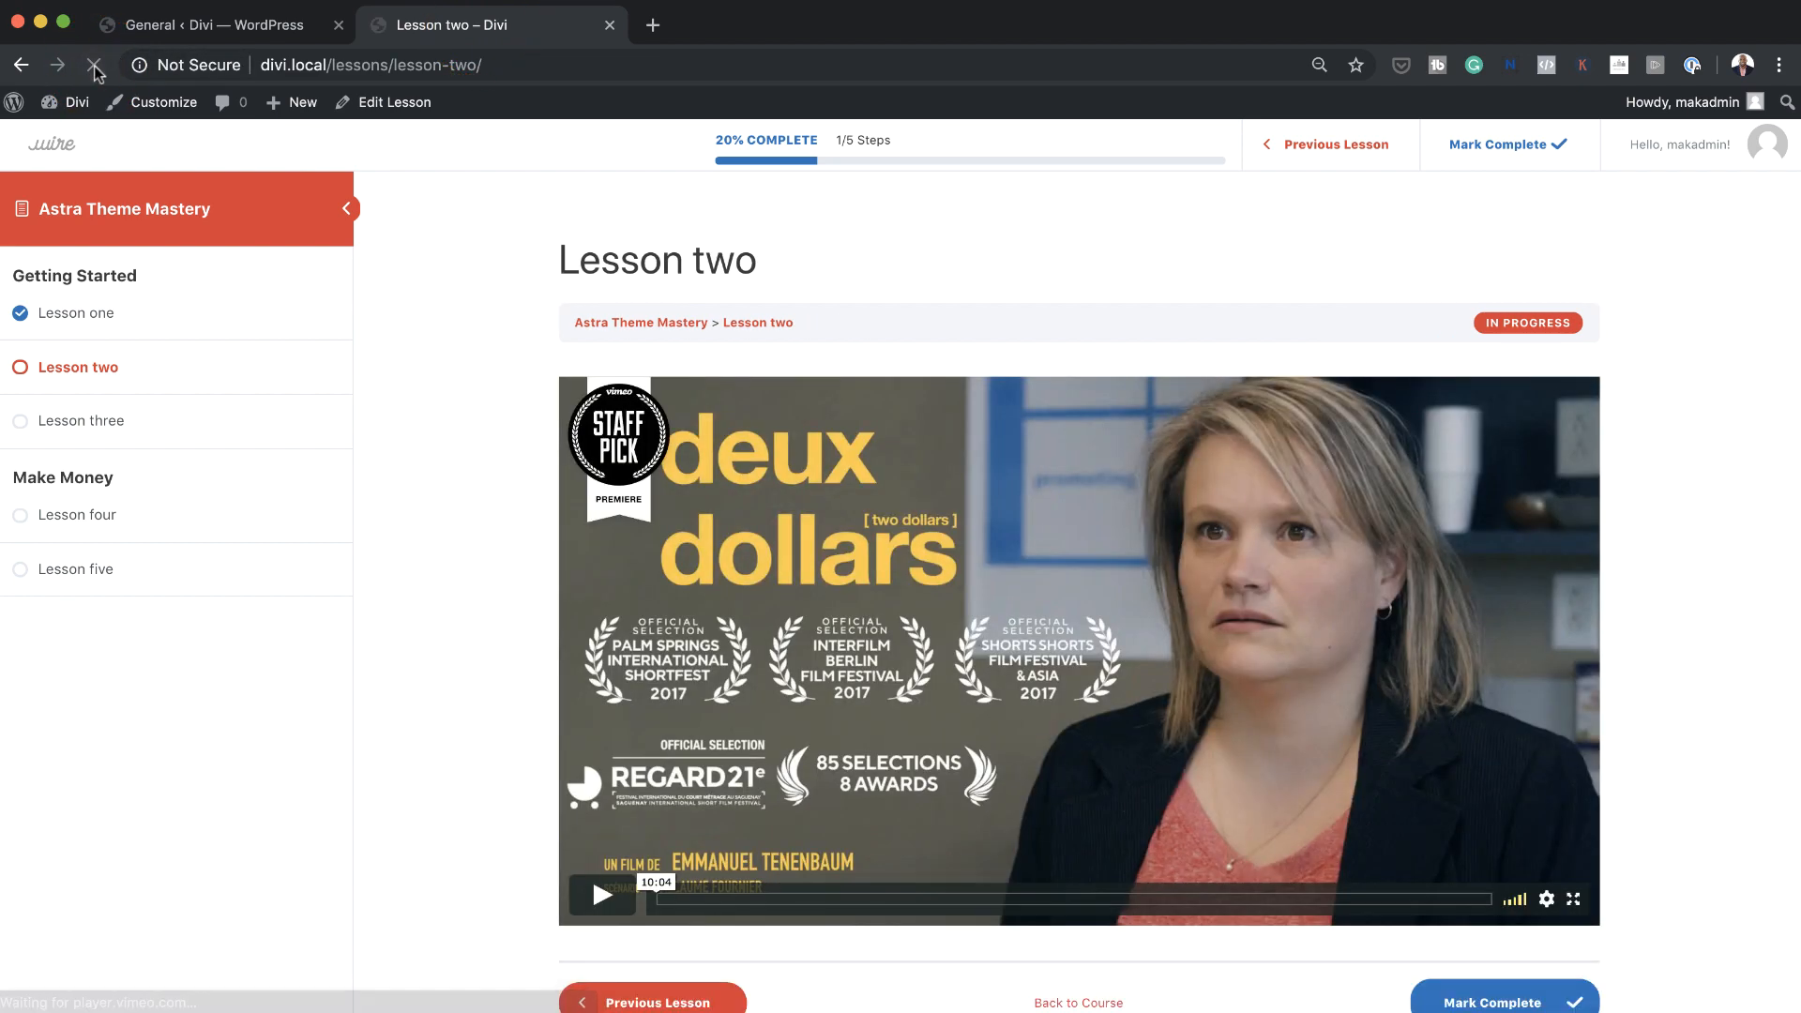
pyautogui.scroll(-2, 1646, 699)
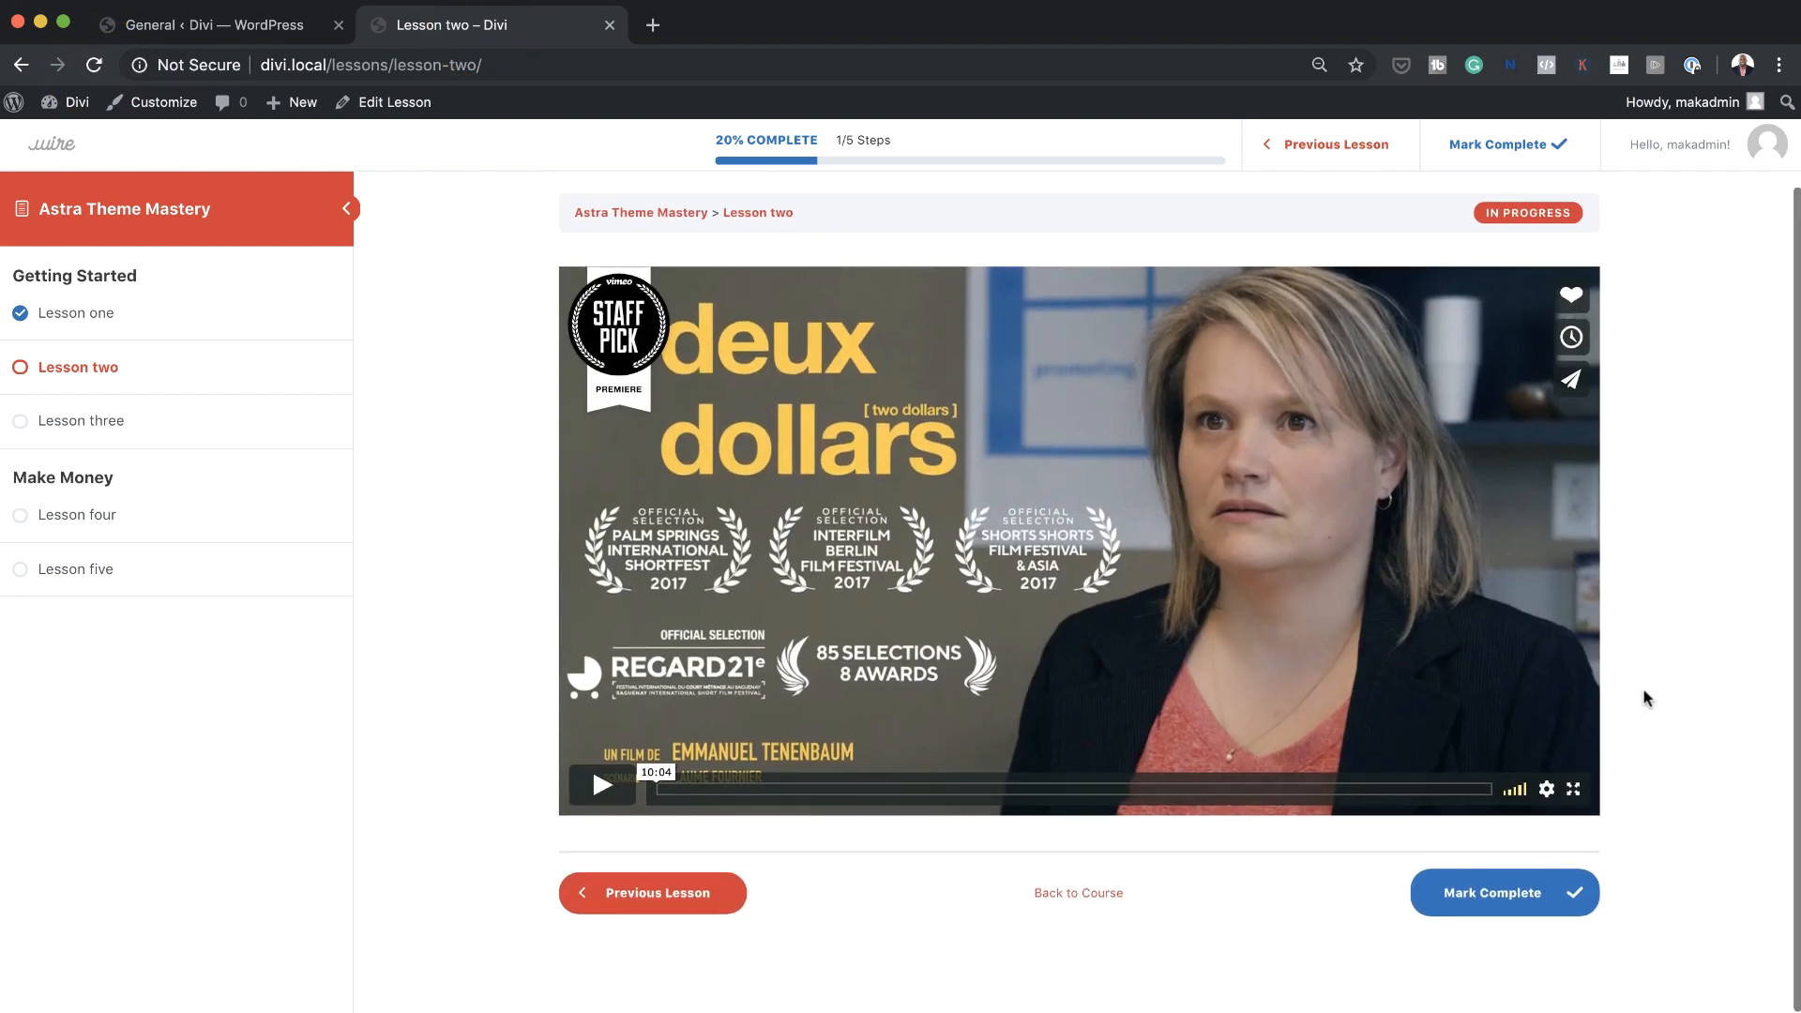
pyautogui.scroll(2, 1647, 699)
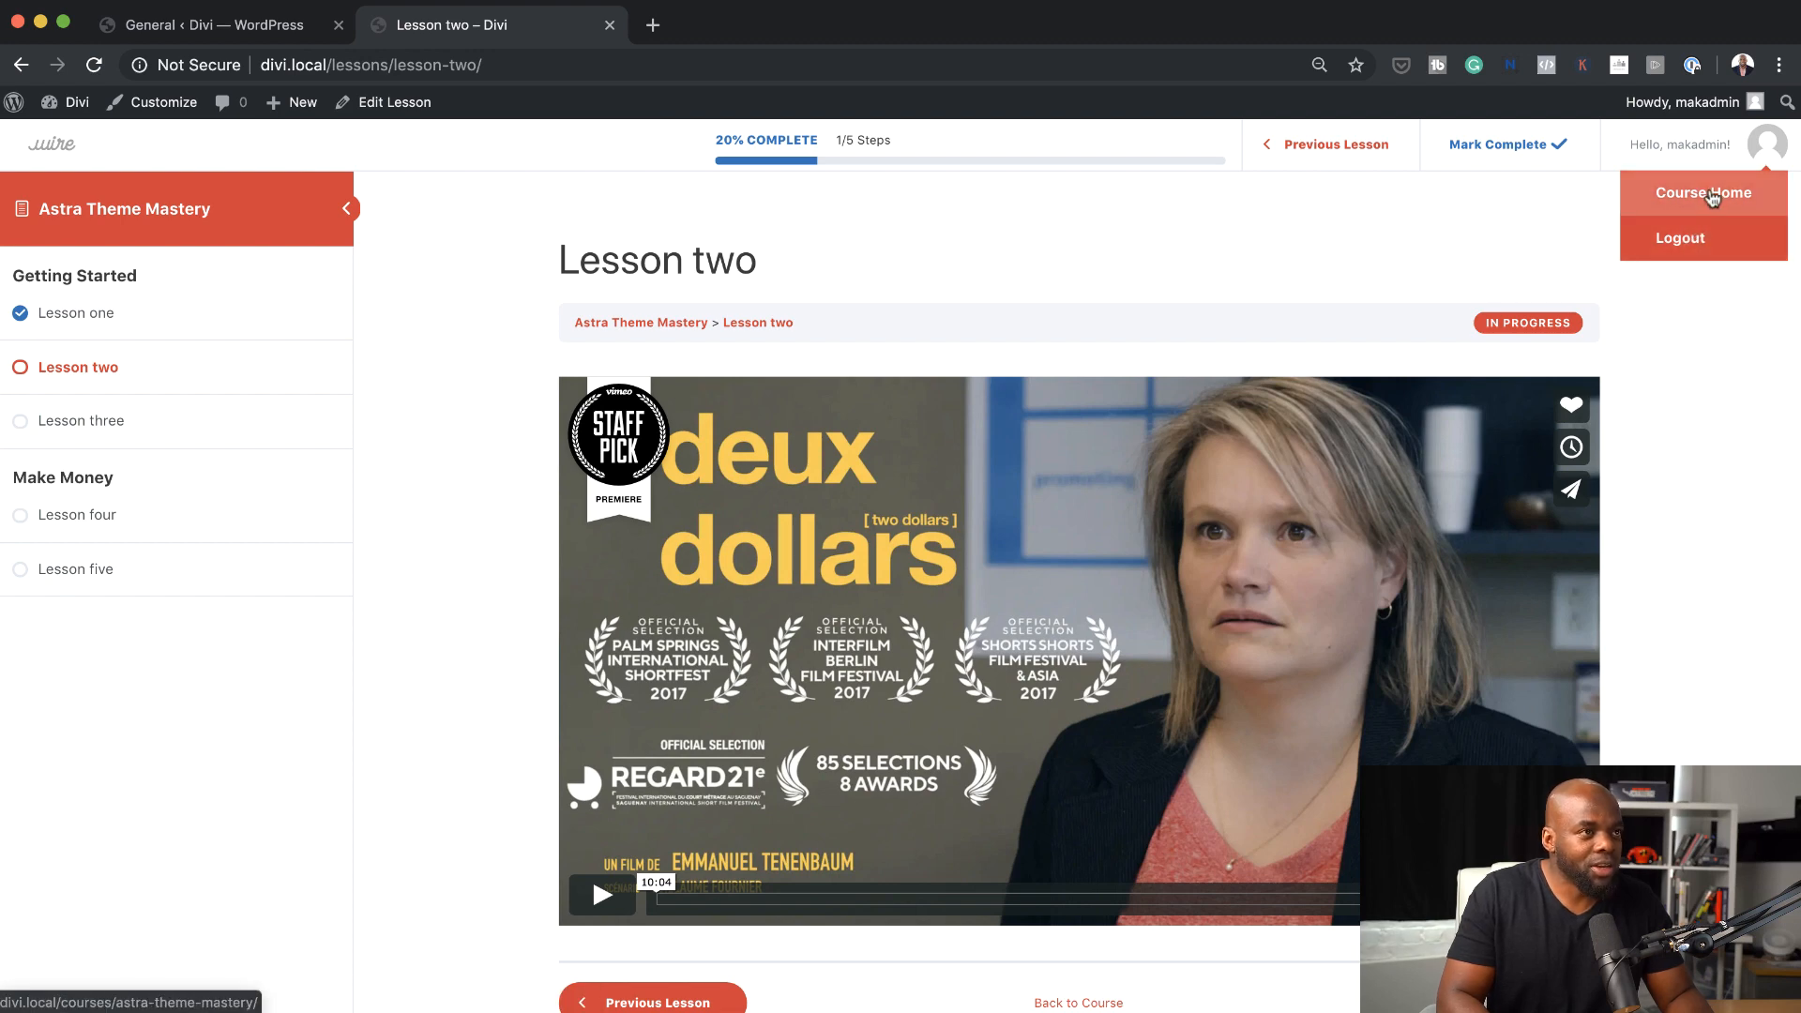
# Leave the lesson for the WordPress admin and start a new page titled Dashboard
pyautogui.click(1713, 194)
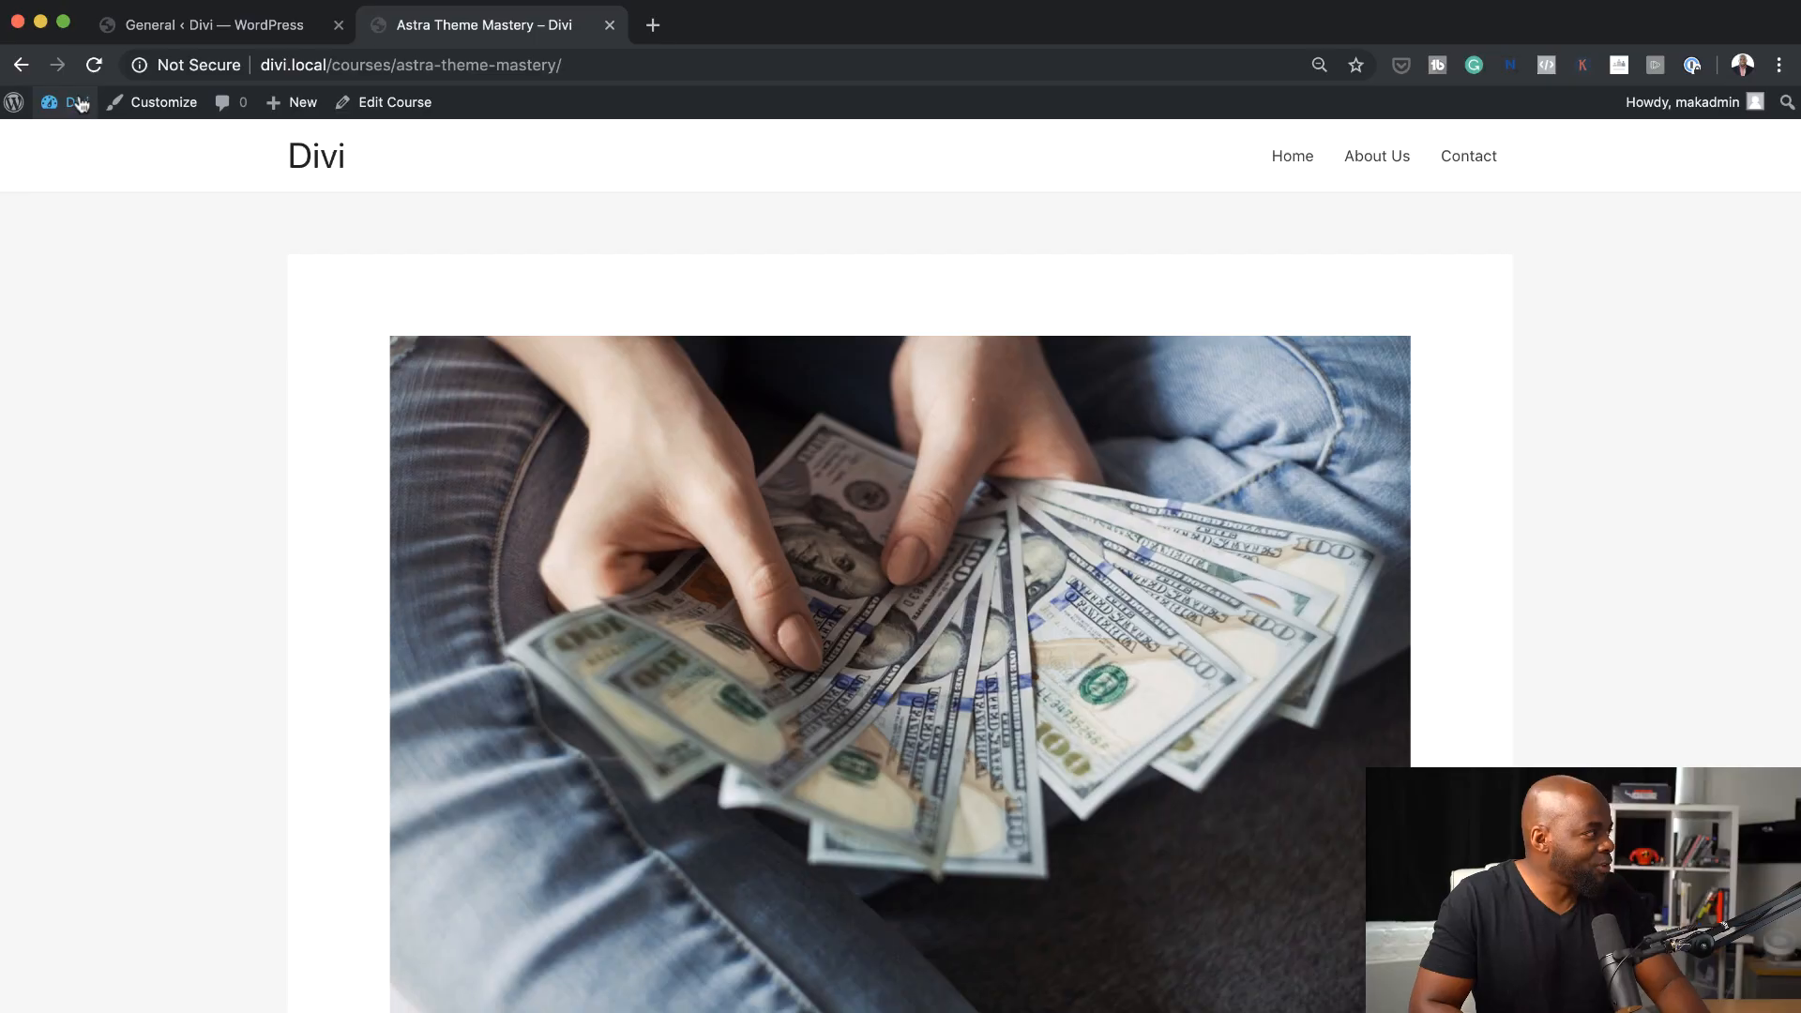
pyautogui.click(77, 141)
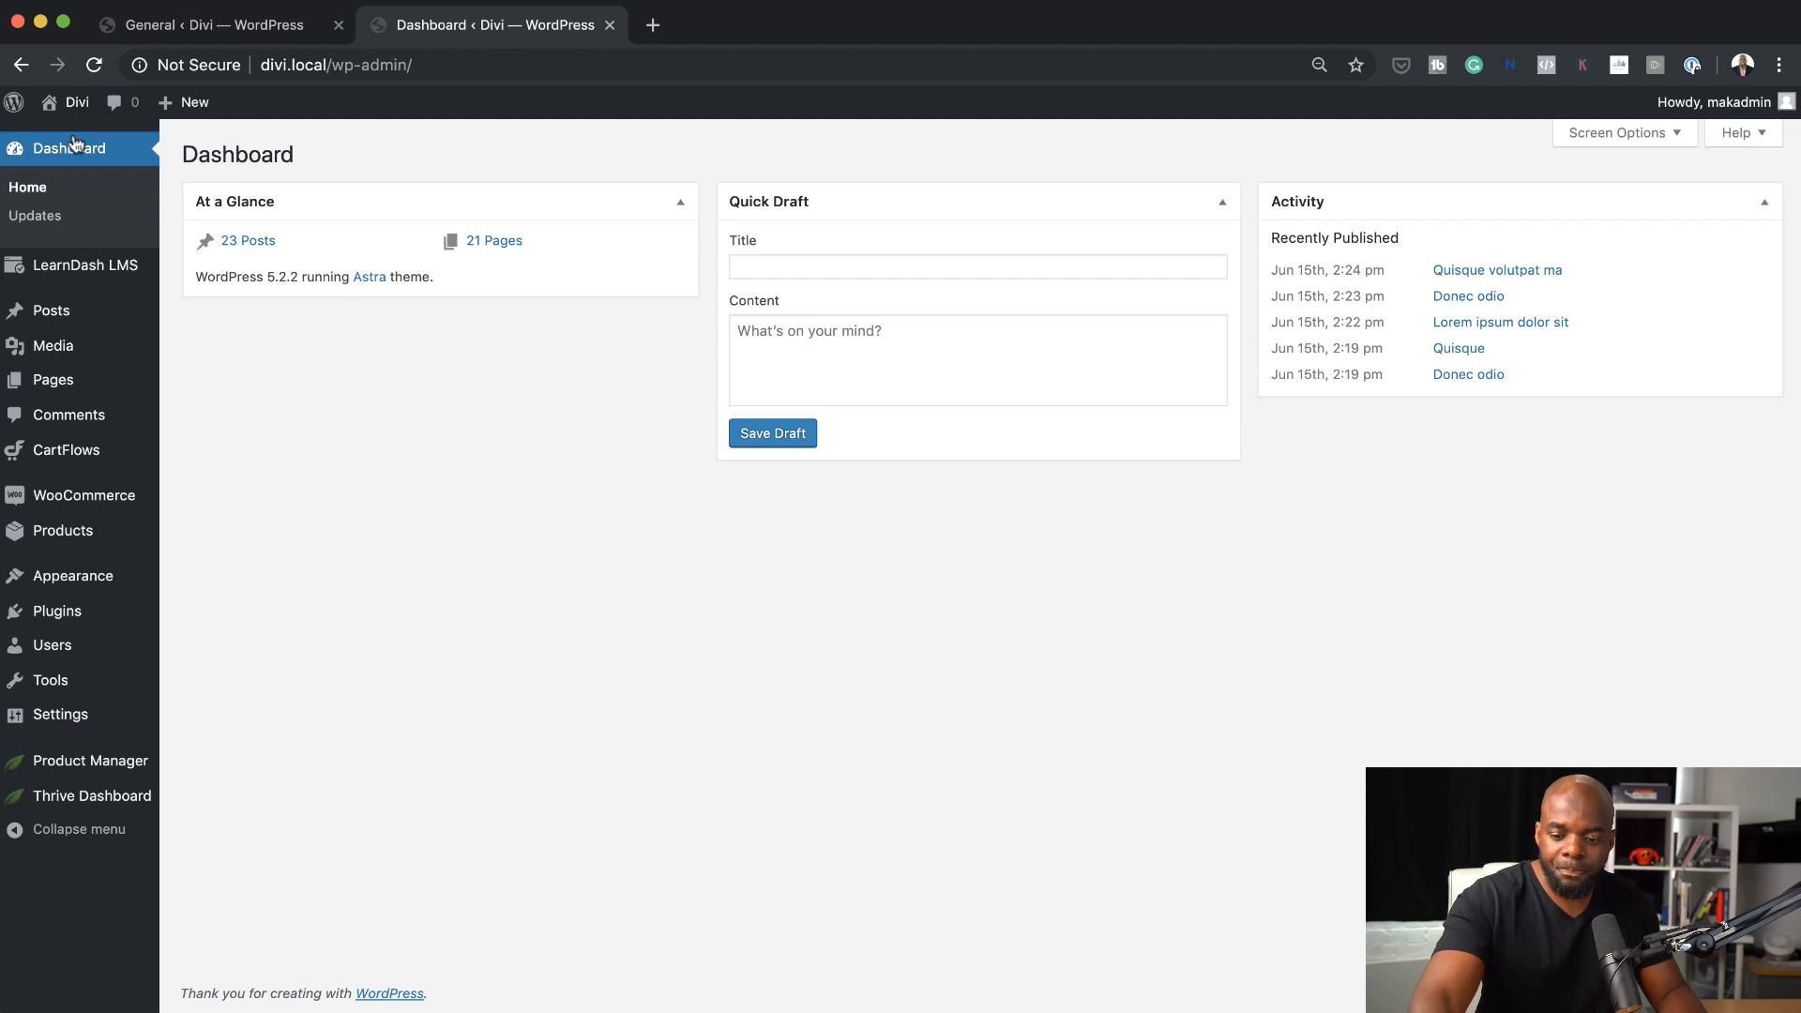
pyautogui.moveTo(103, 380)
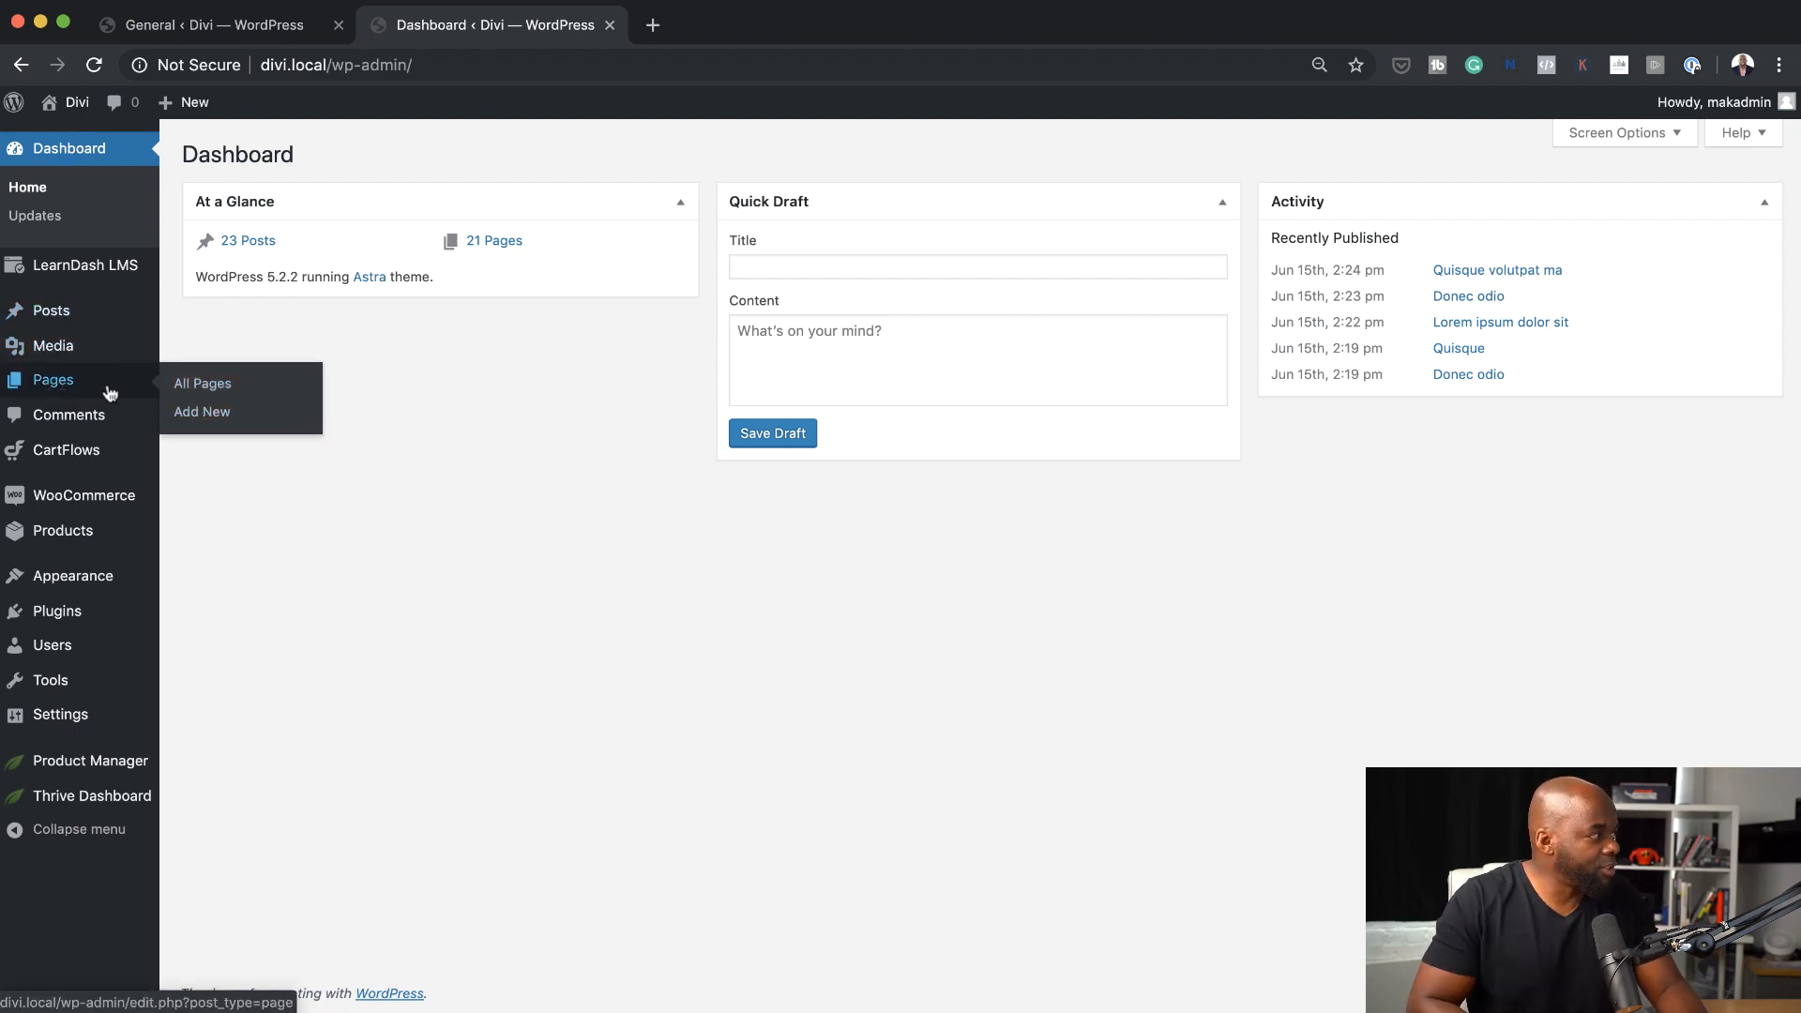
pyautogui.click(200, 414)
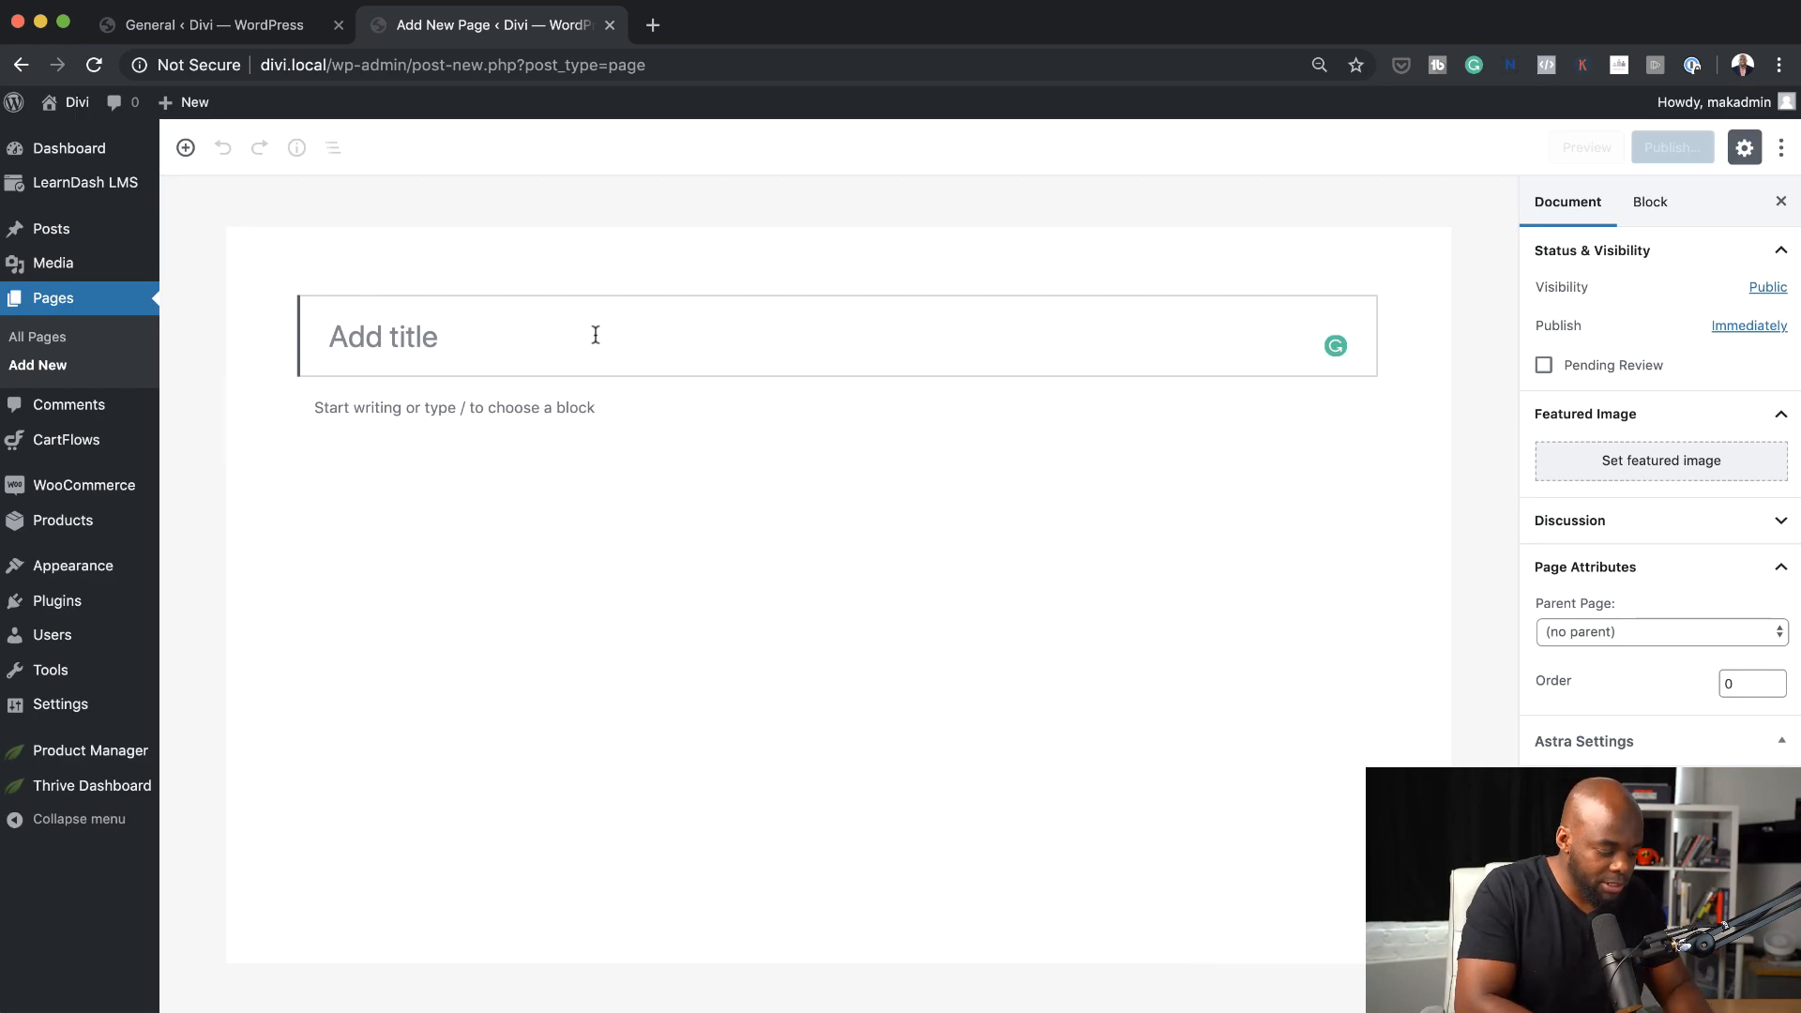
pyautogui.write('Dashboard')
# Insert a LearnDash Profile block below the Dashboard page title and review the profile and course list
pyautogui.click(340, 411)
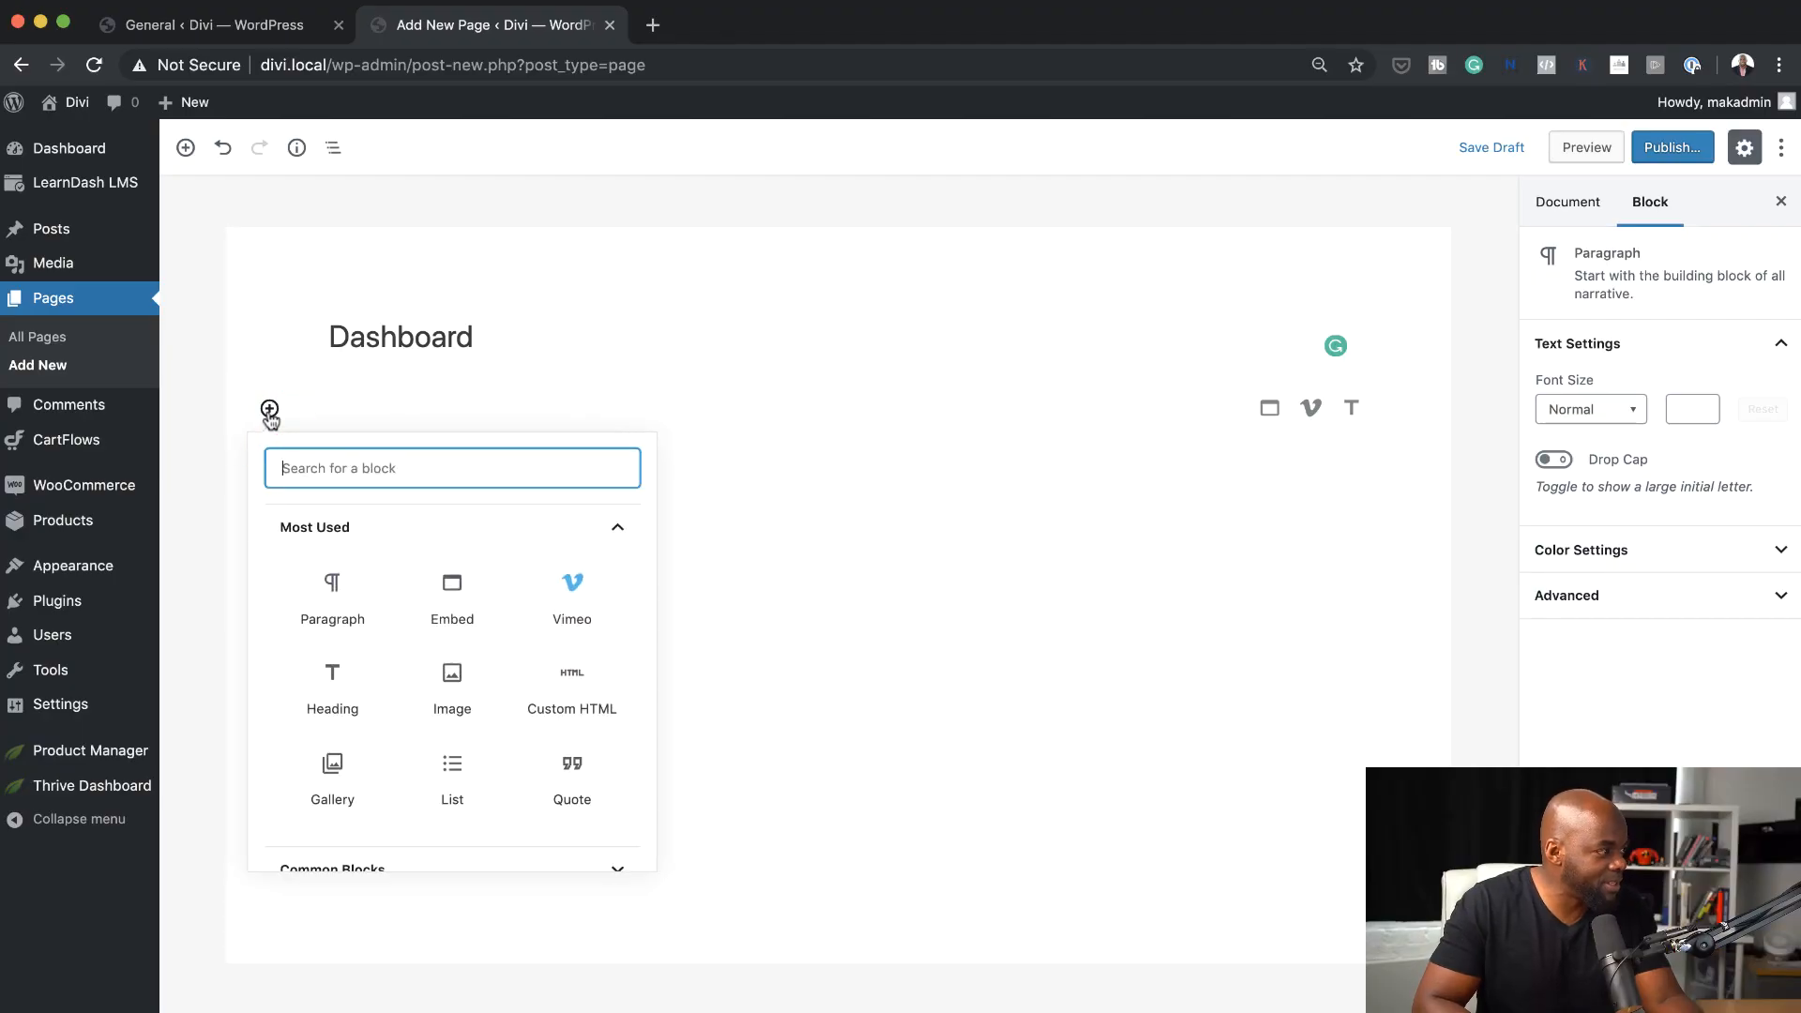
pyautogui.scroll(-4, 483, 708)
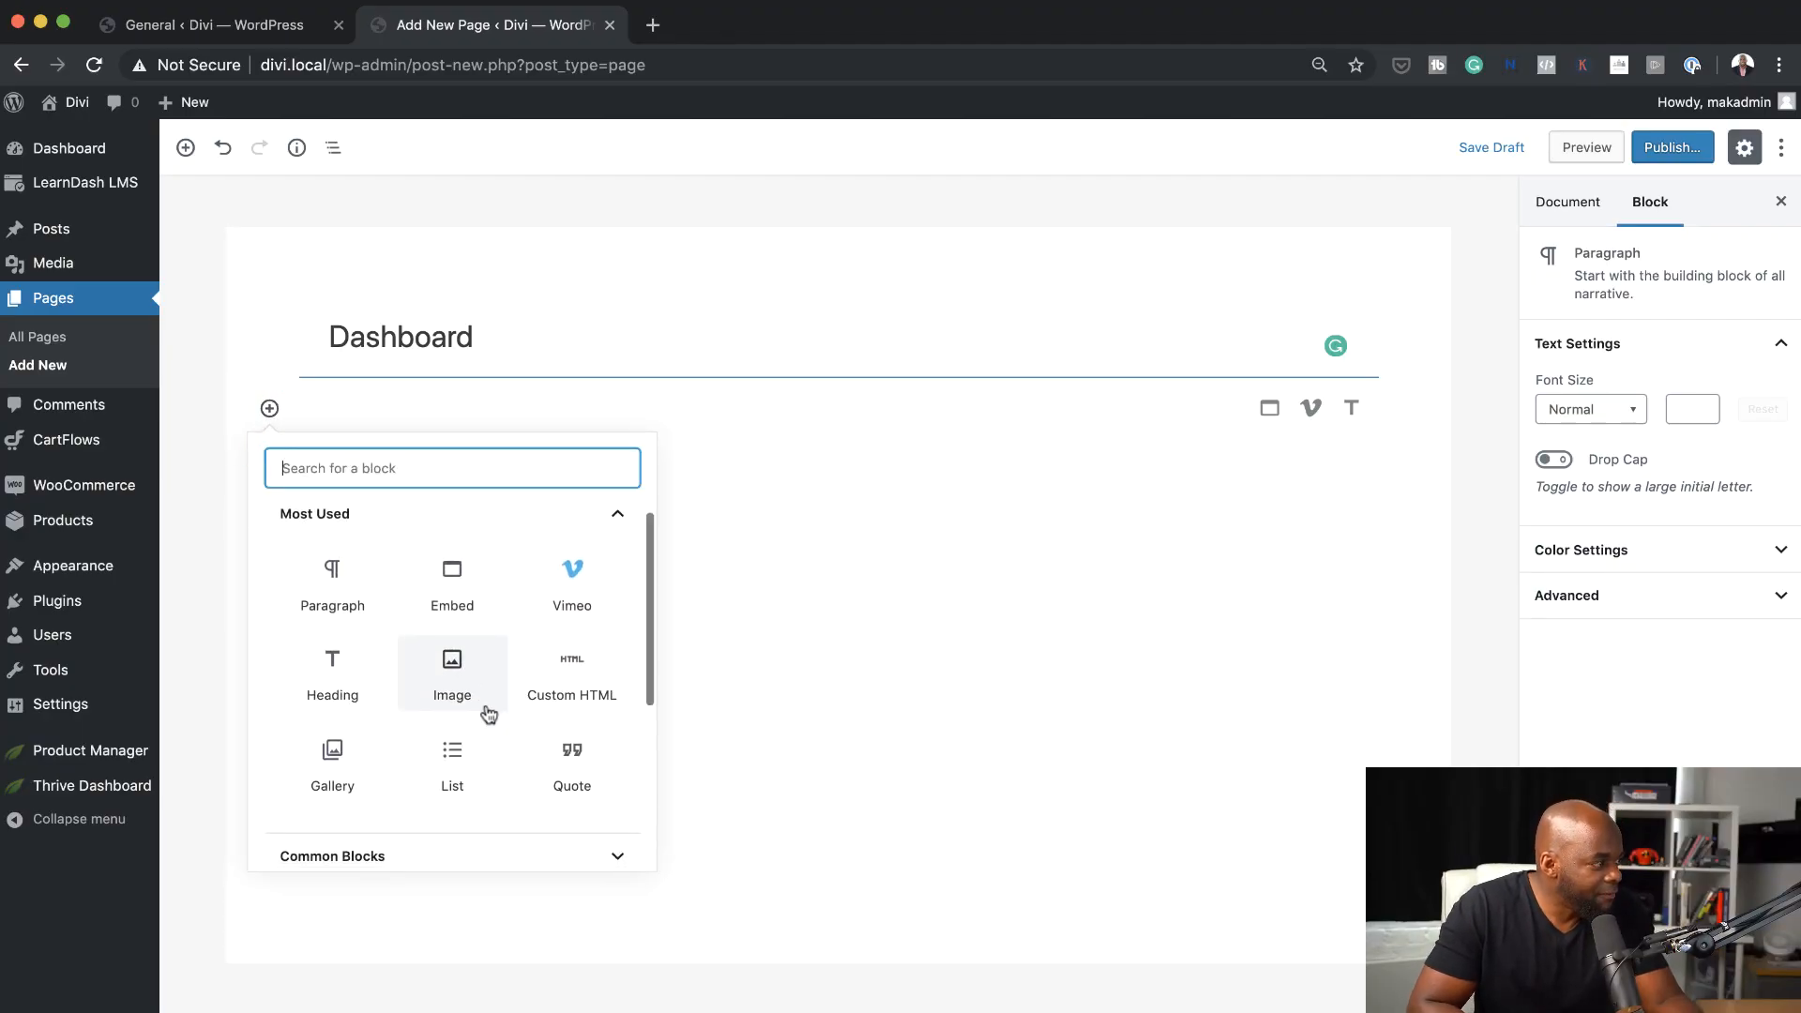
pyautogui.scroll(-3, 489, 714)
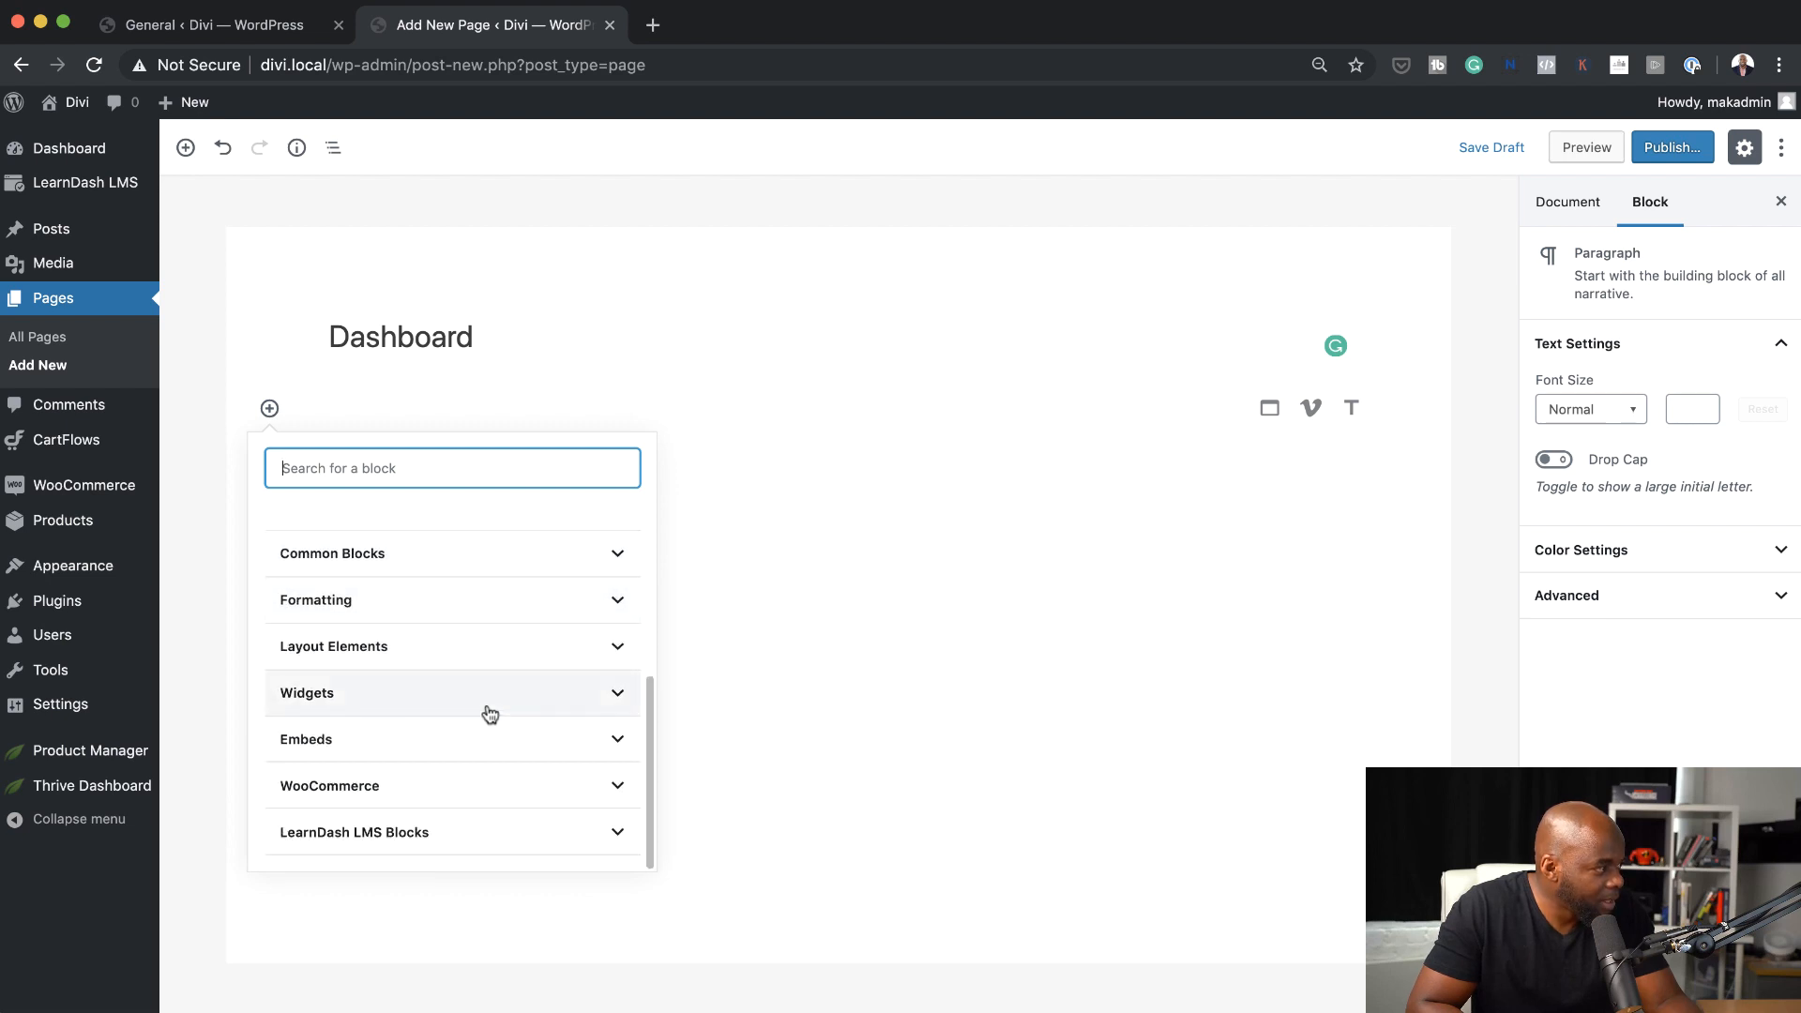
pyautogui.click(462, 841)
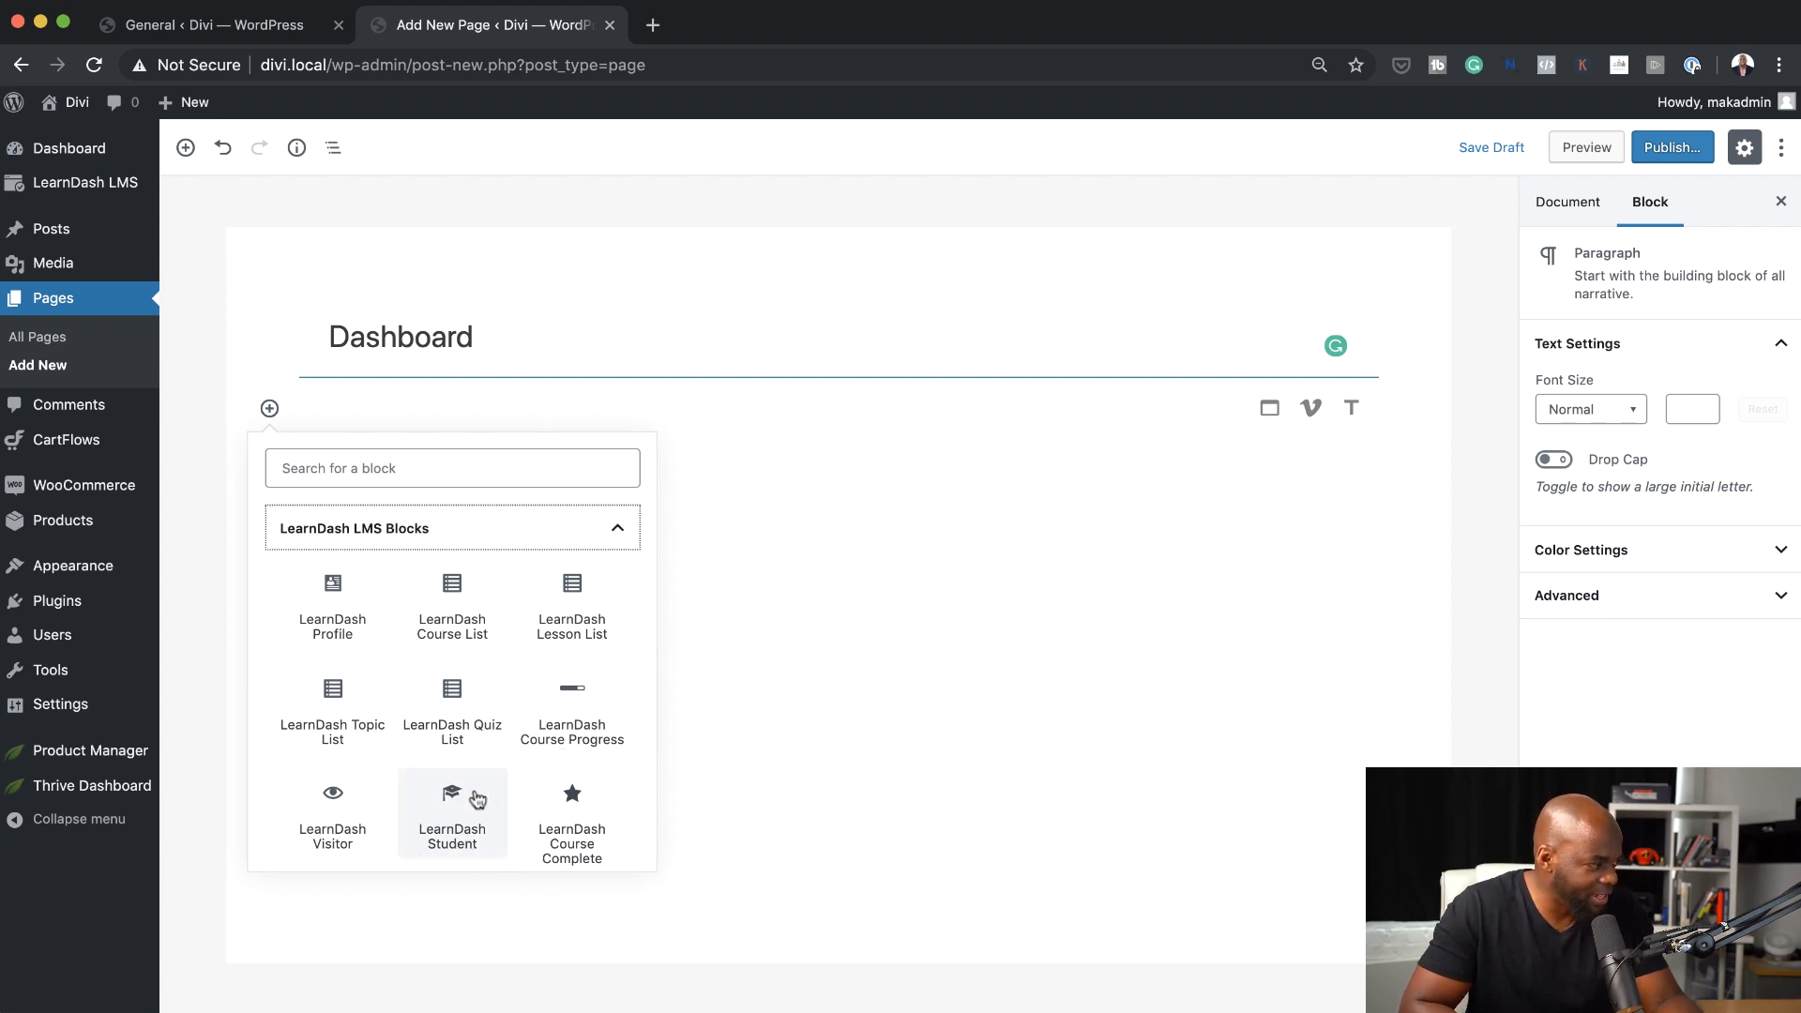
pyautogui.scroll(-1, 479, 798)
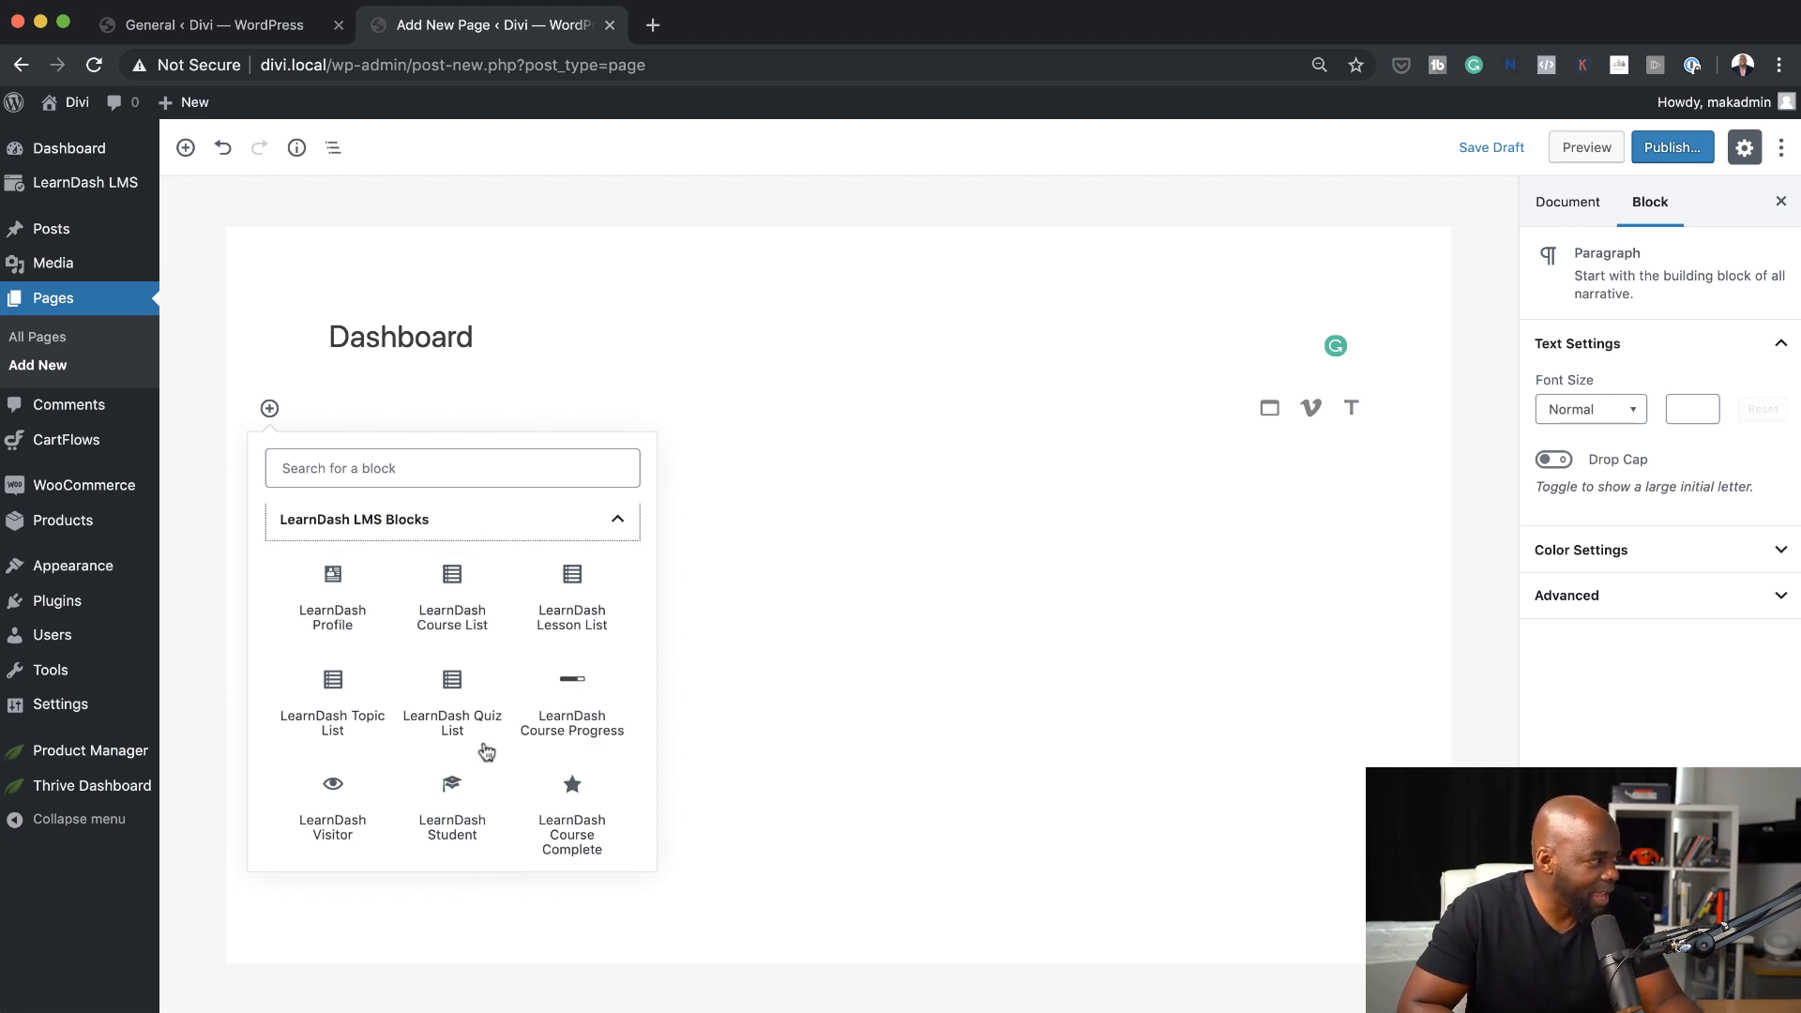
pyautogui.click(333, 594)
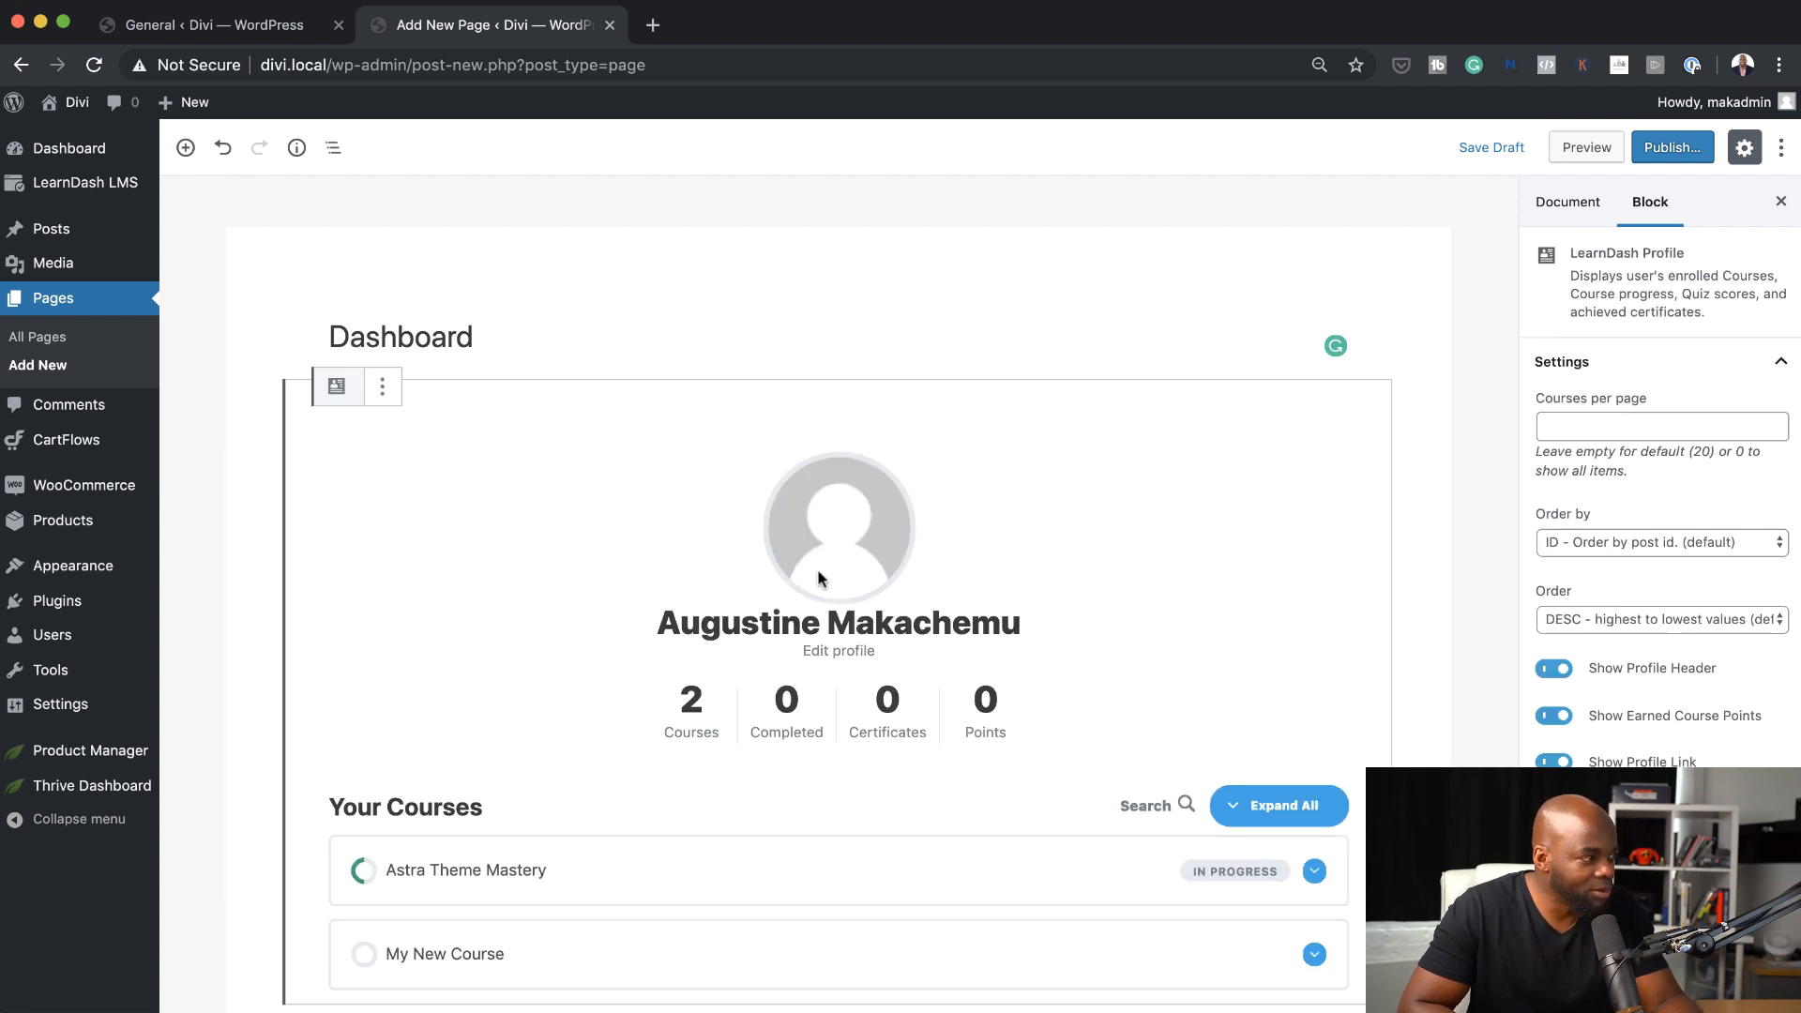
pyautogui.scroll(-3, 1172, 638)
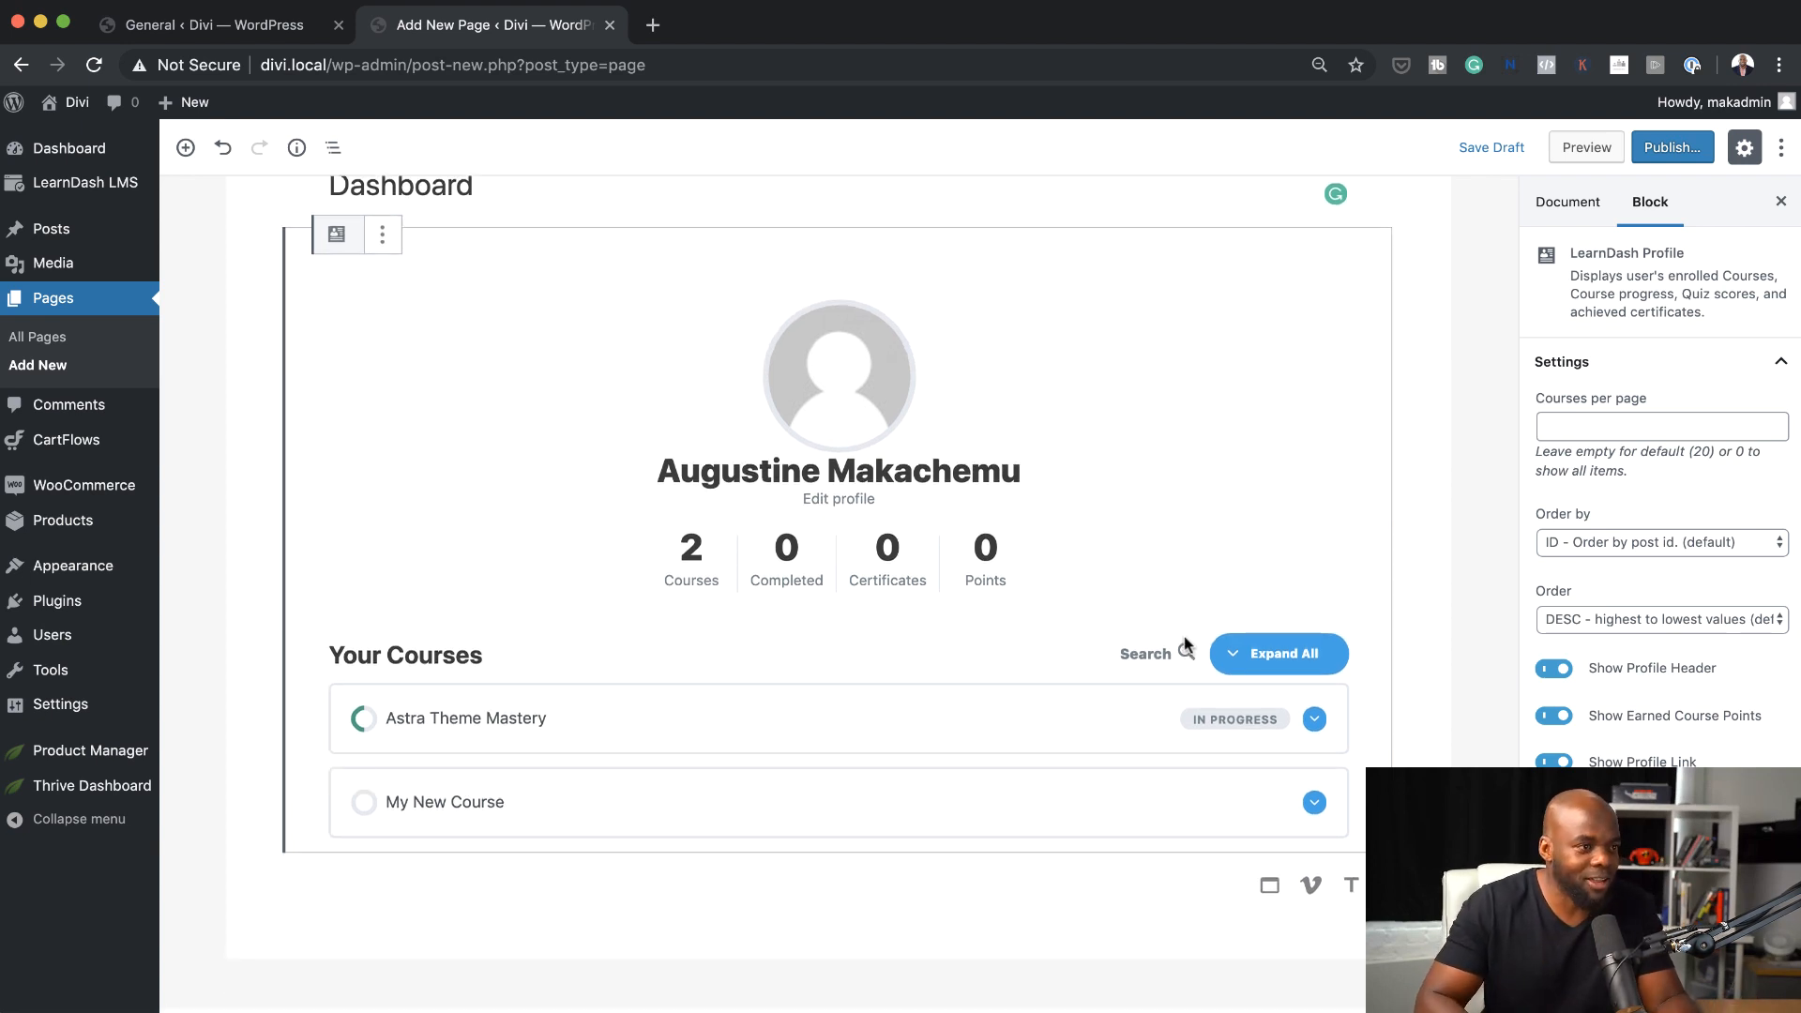
# In the page's Astra settings, disable the title, choose No Sidebar, and keep the content layout at Customizer Setting
pyautogui.click(1585, 208)
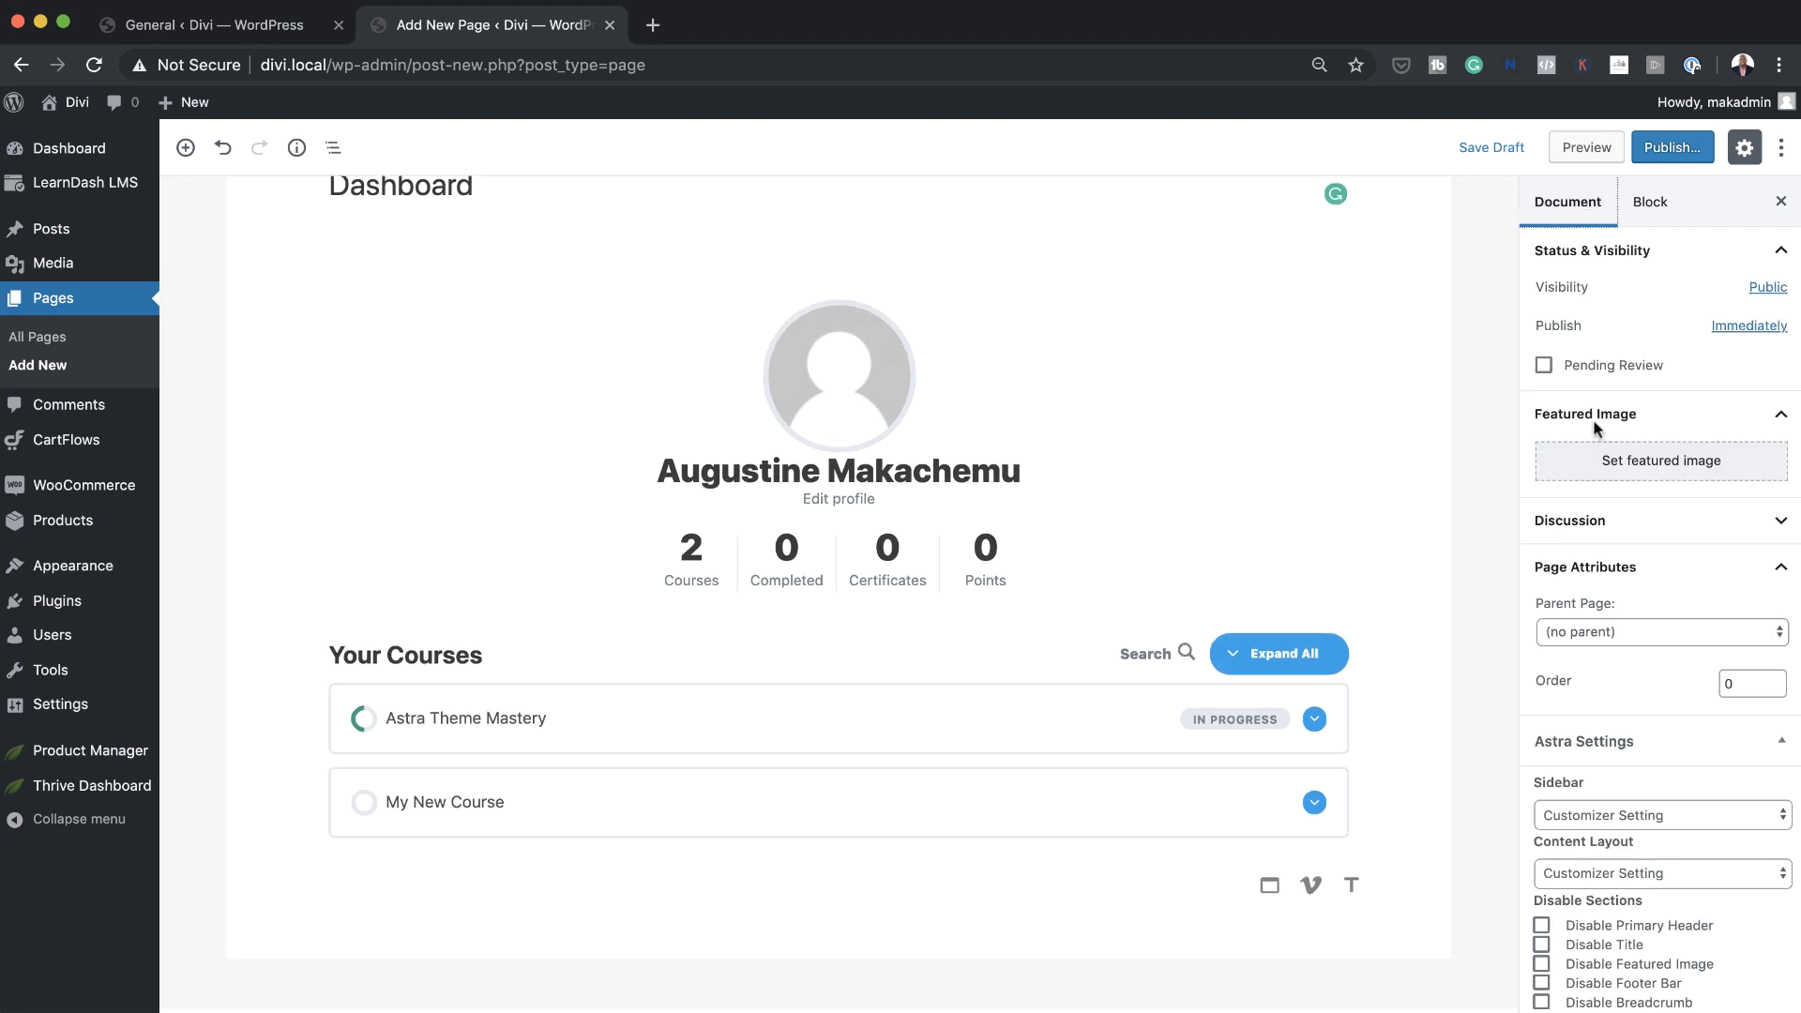
pyautogui.scroll(-2, 1620, 909)
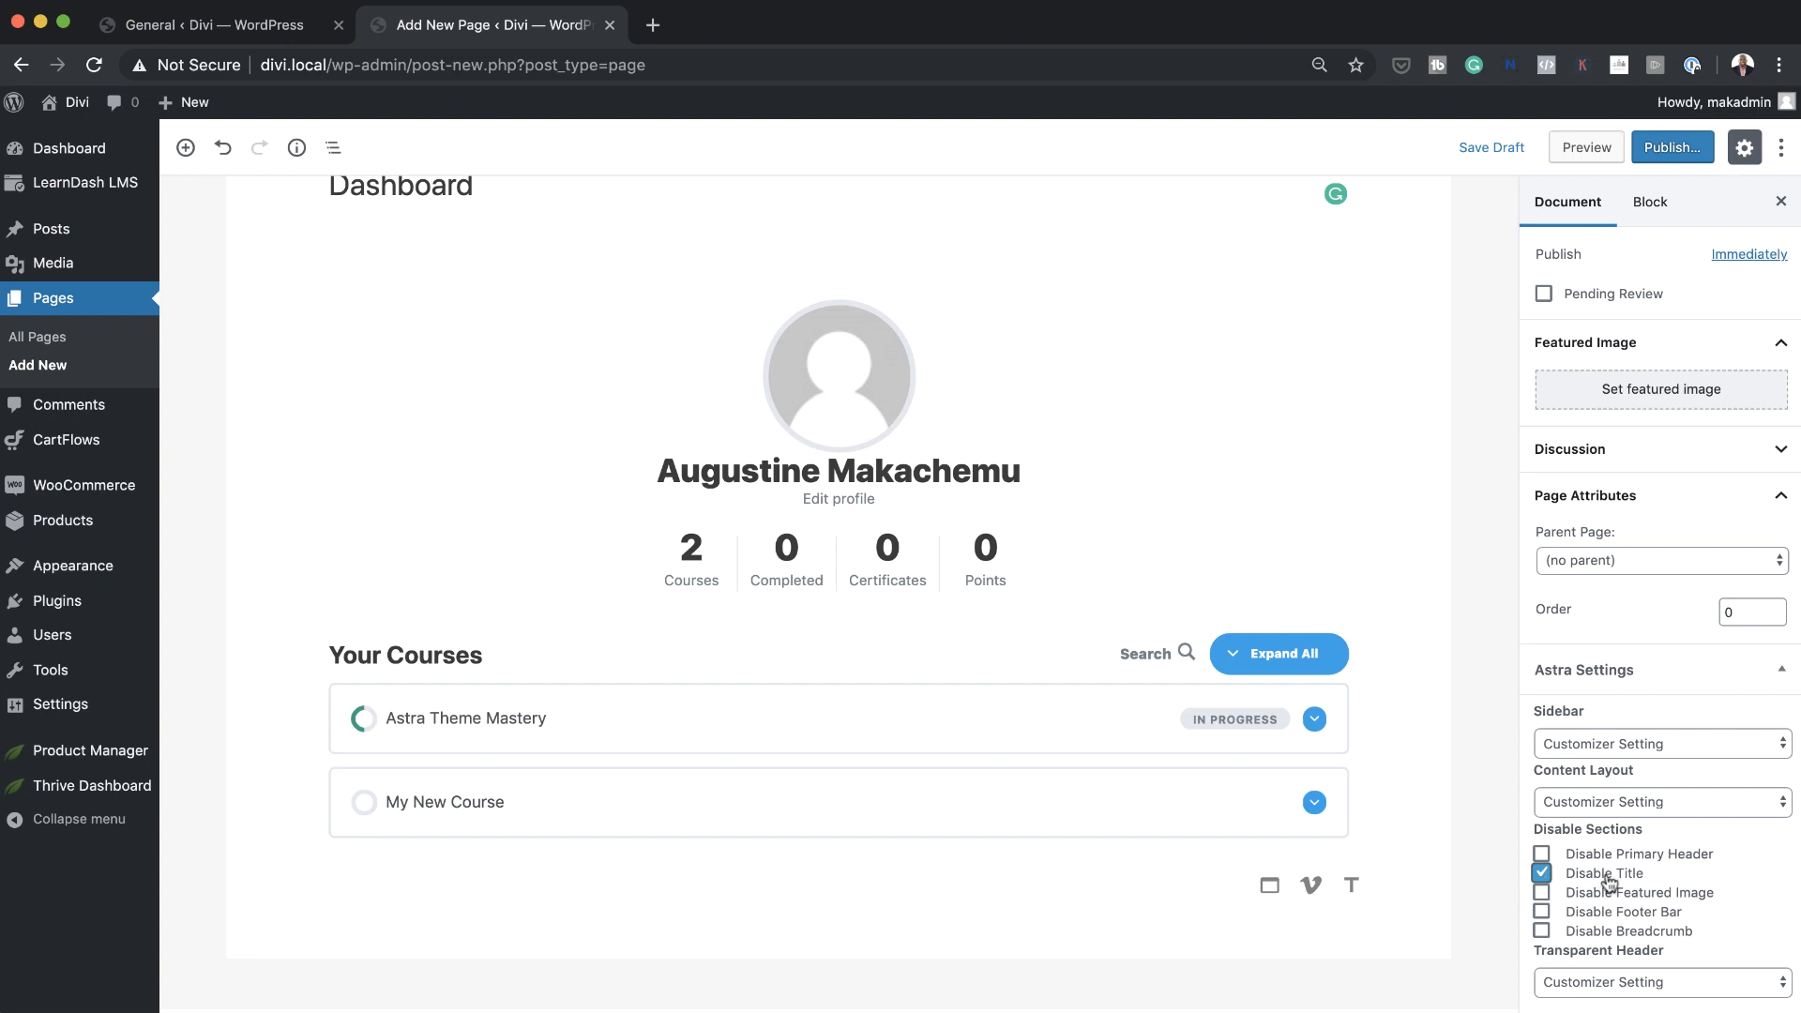
pyautogui.click(1628, 746)
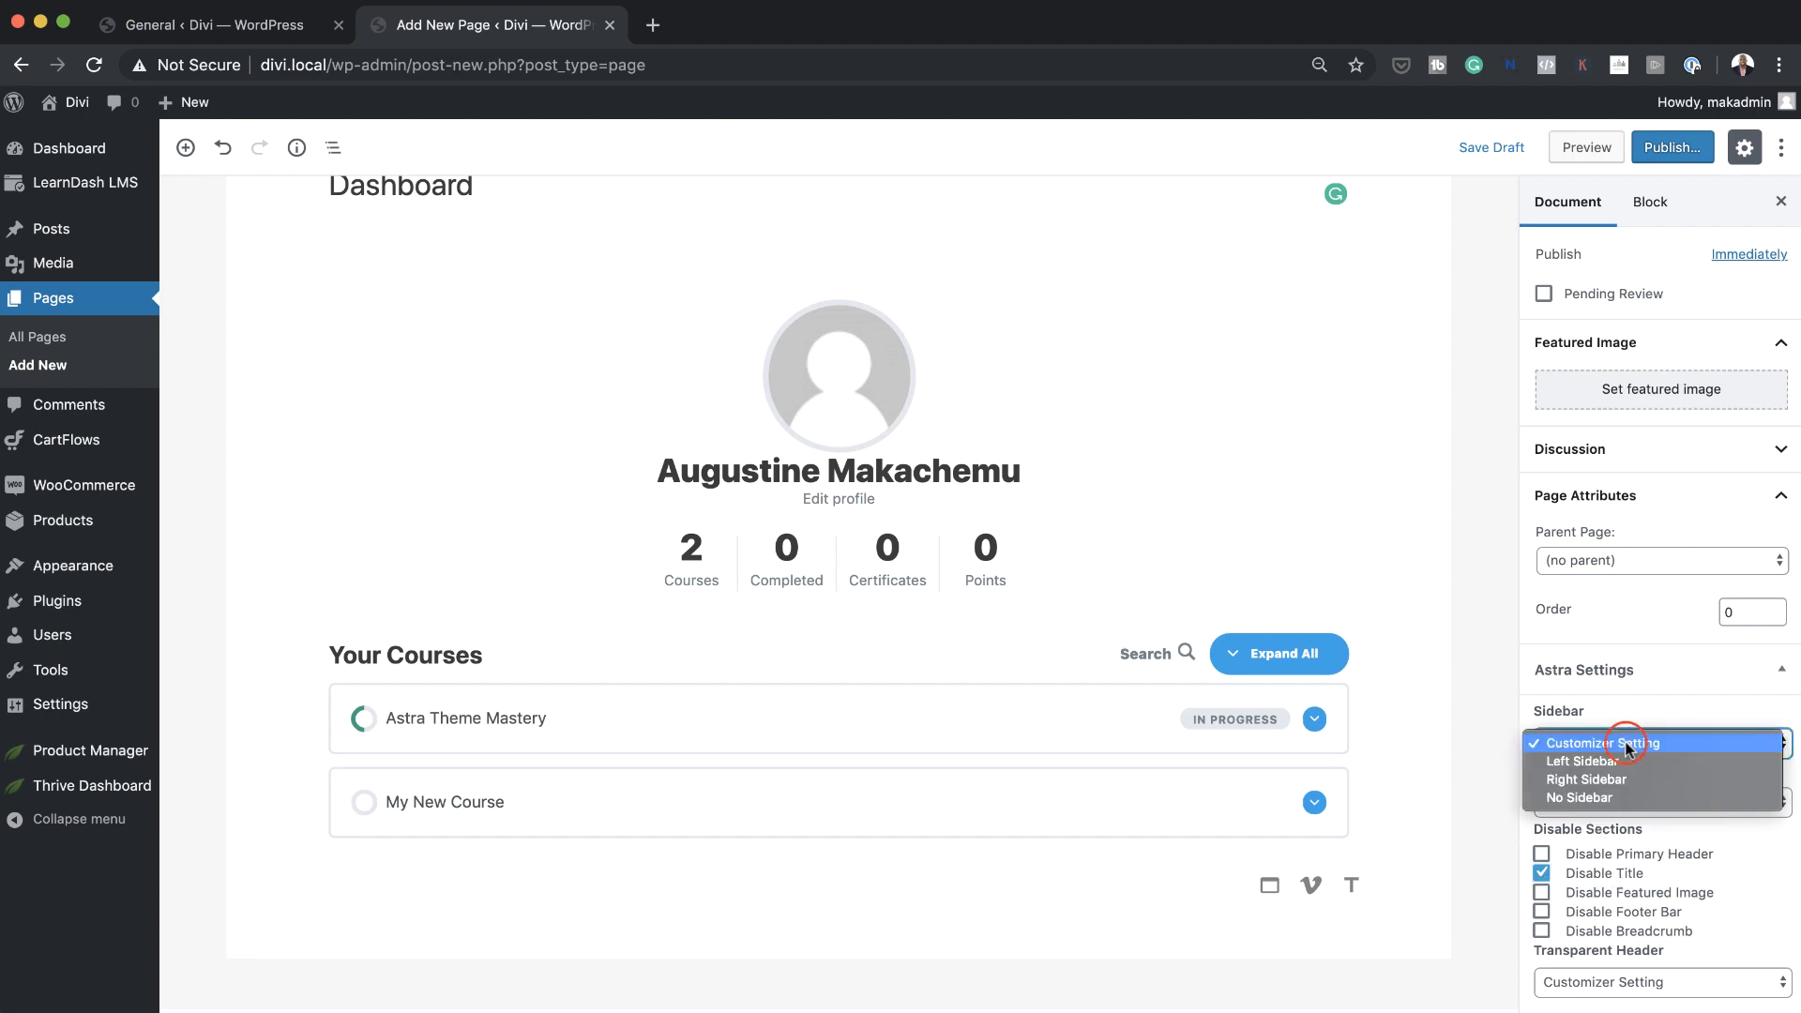
pyautogui.click(1620, 797)
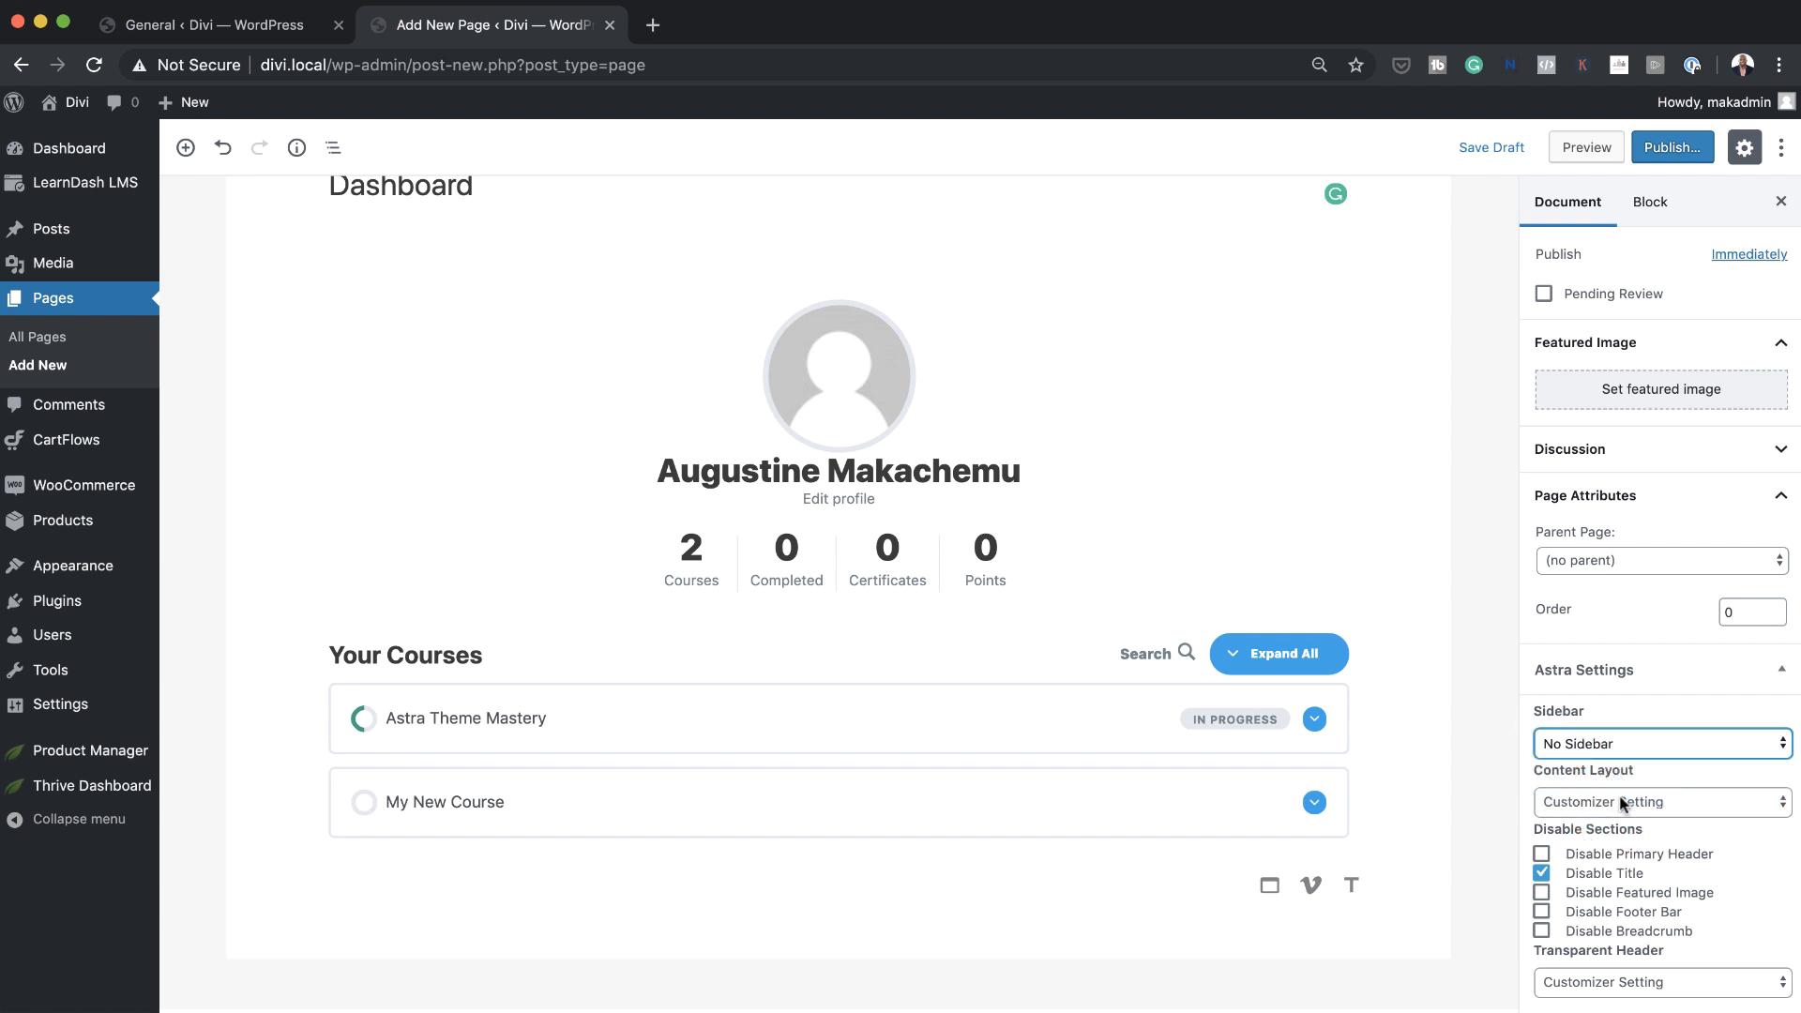
pyautogui.click(1662, 807)
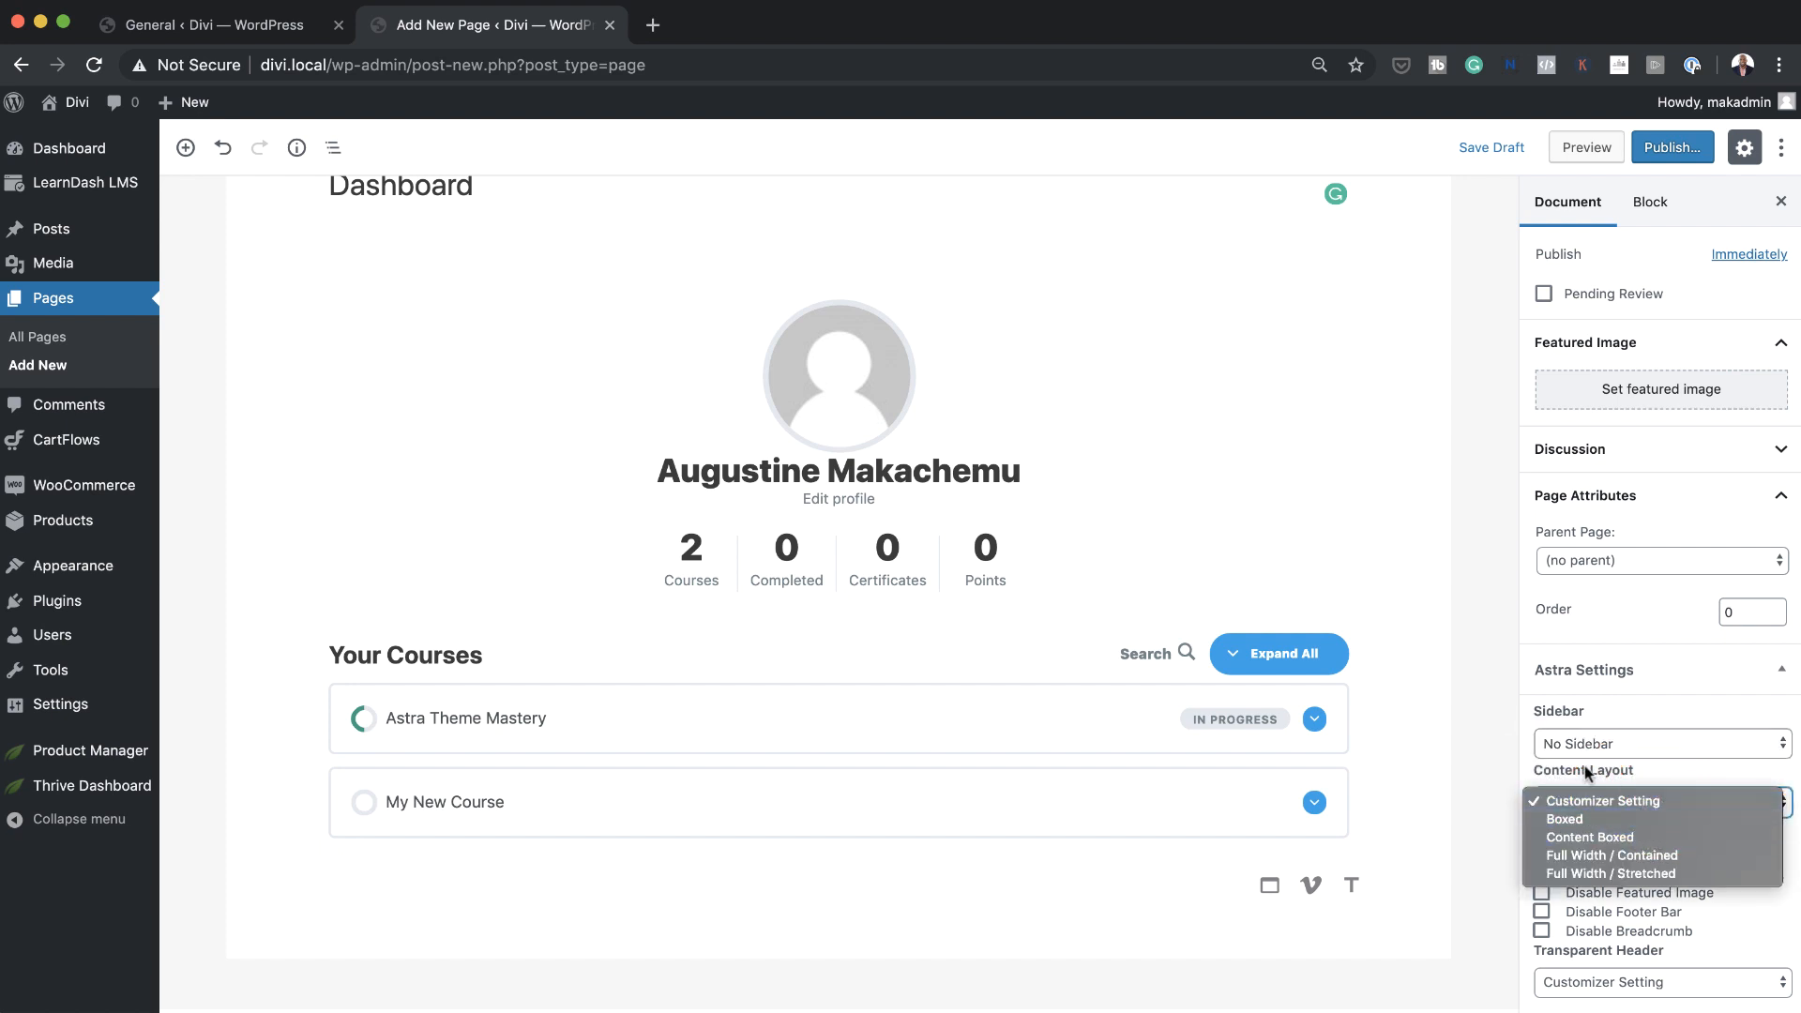
pyautogui.click(1640, 692)
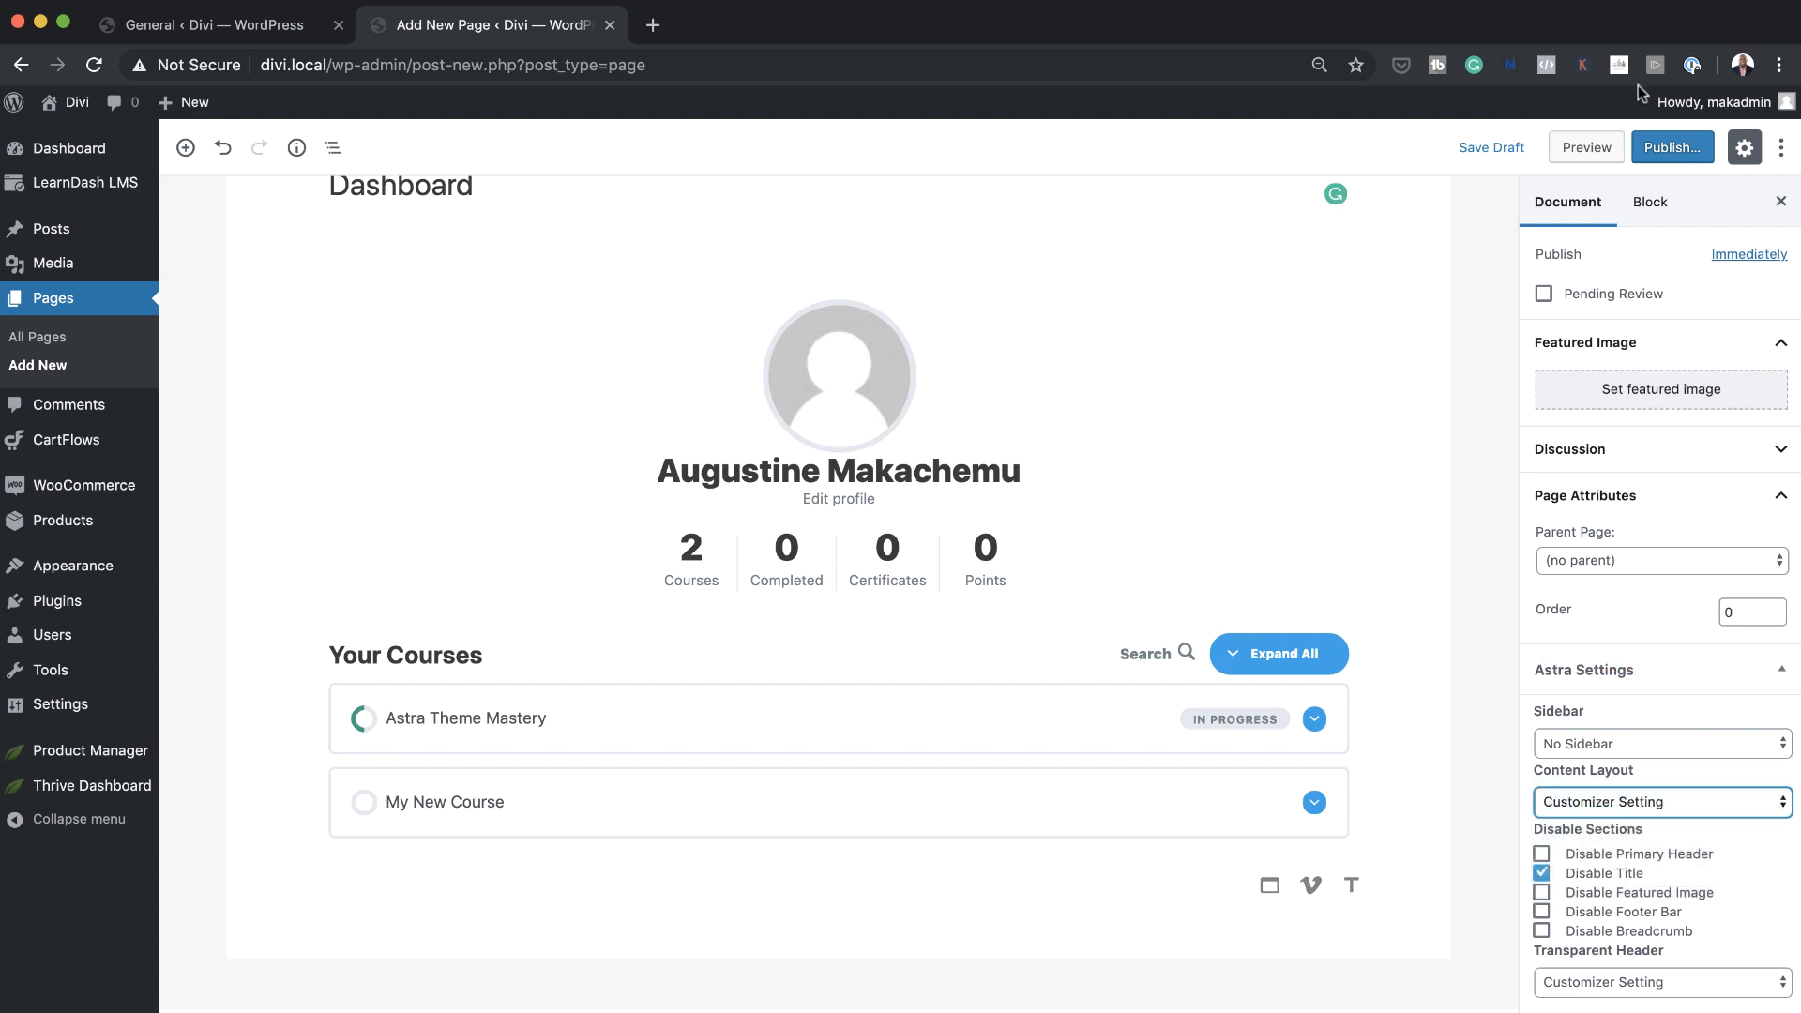
# Publish the Dashboard page and open its live version in the browser
pyautogui.click(1664, 150)
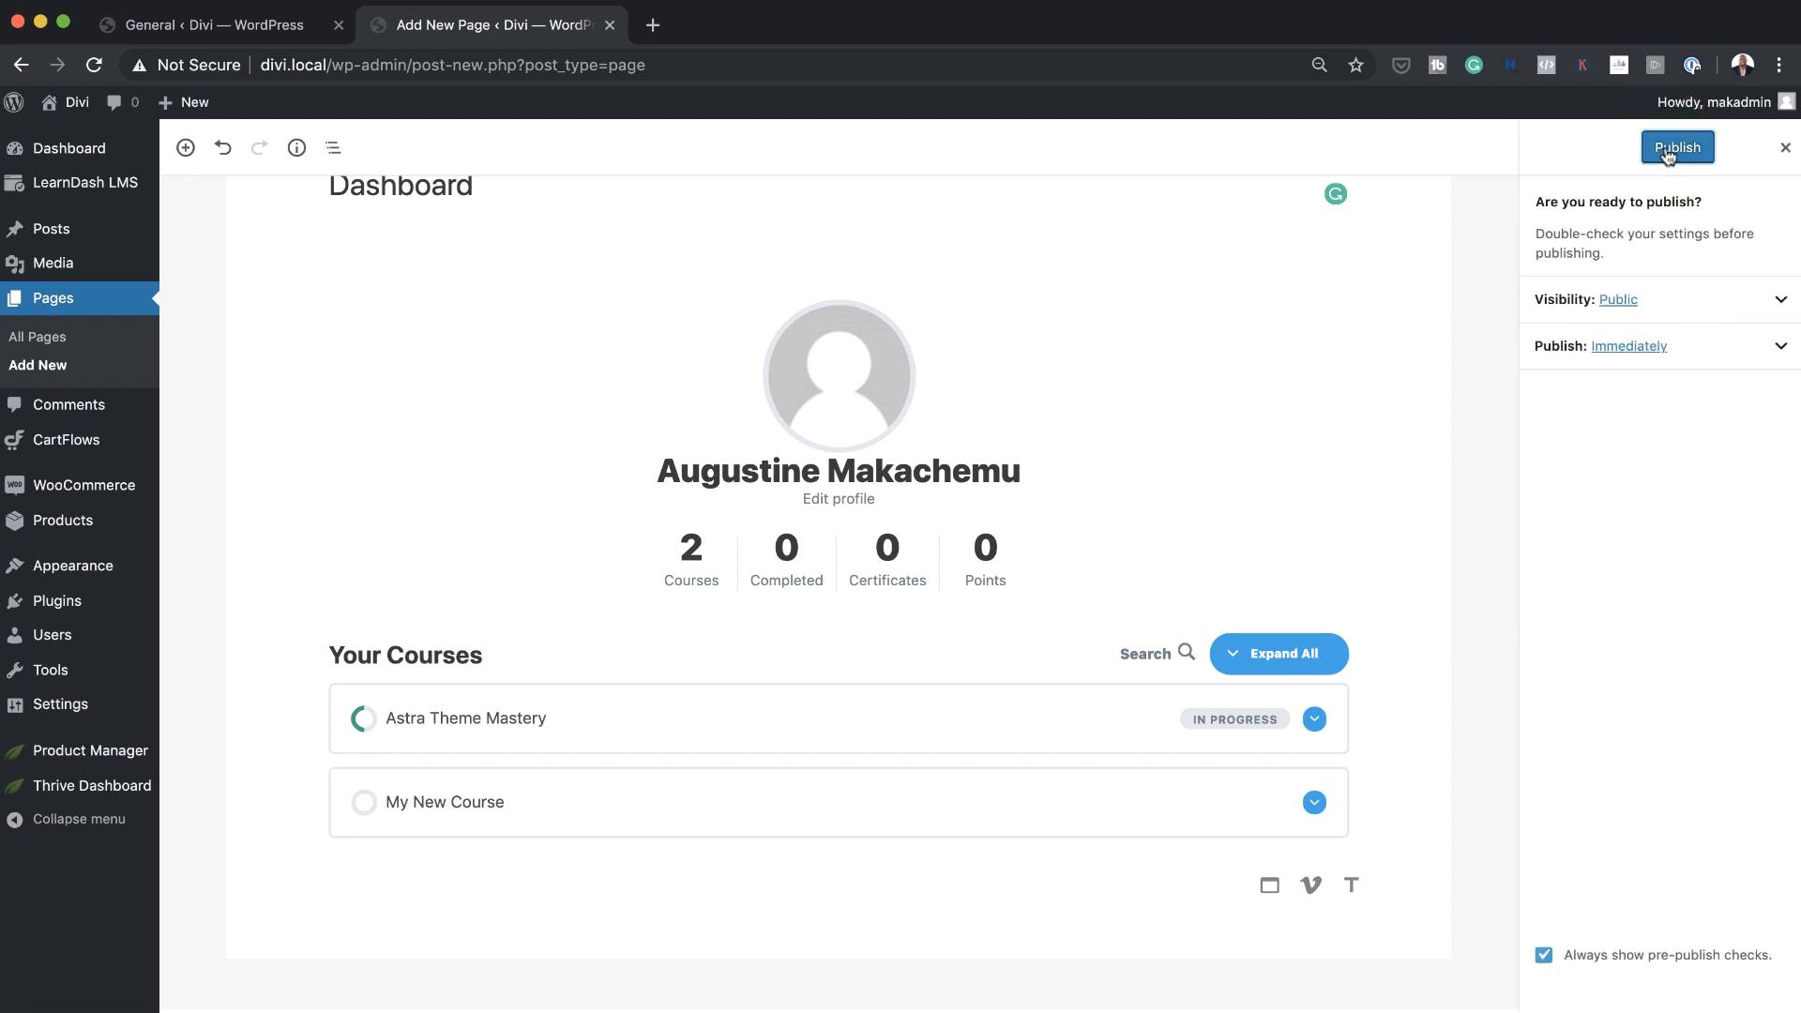
pyautogui.click(1668, 150)
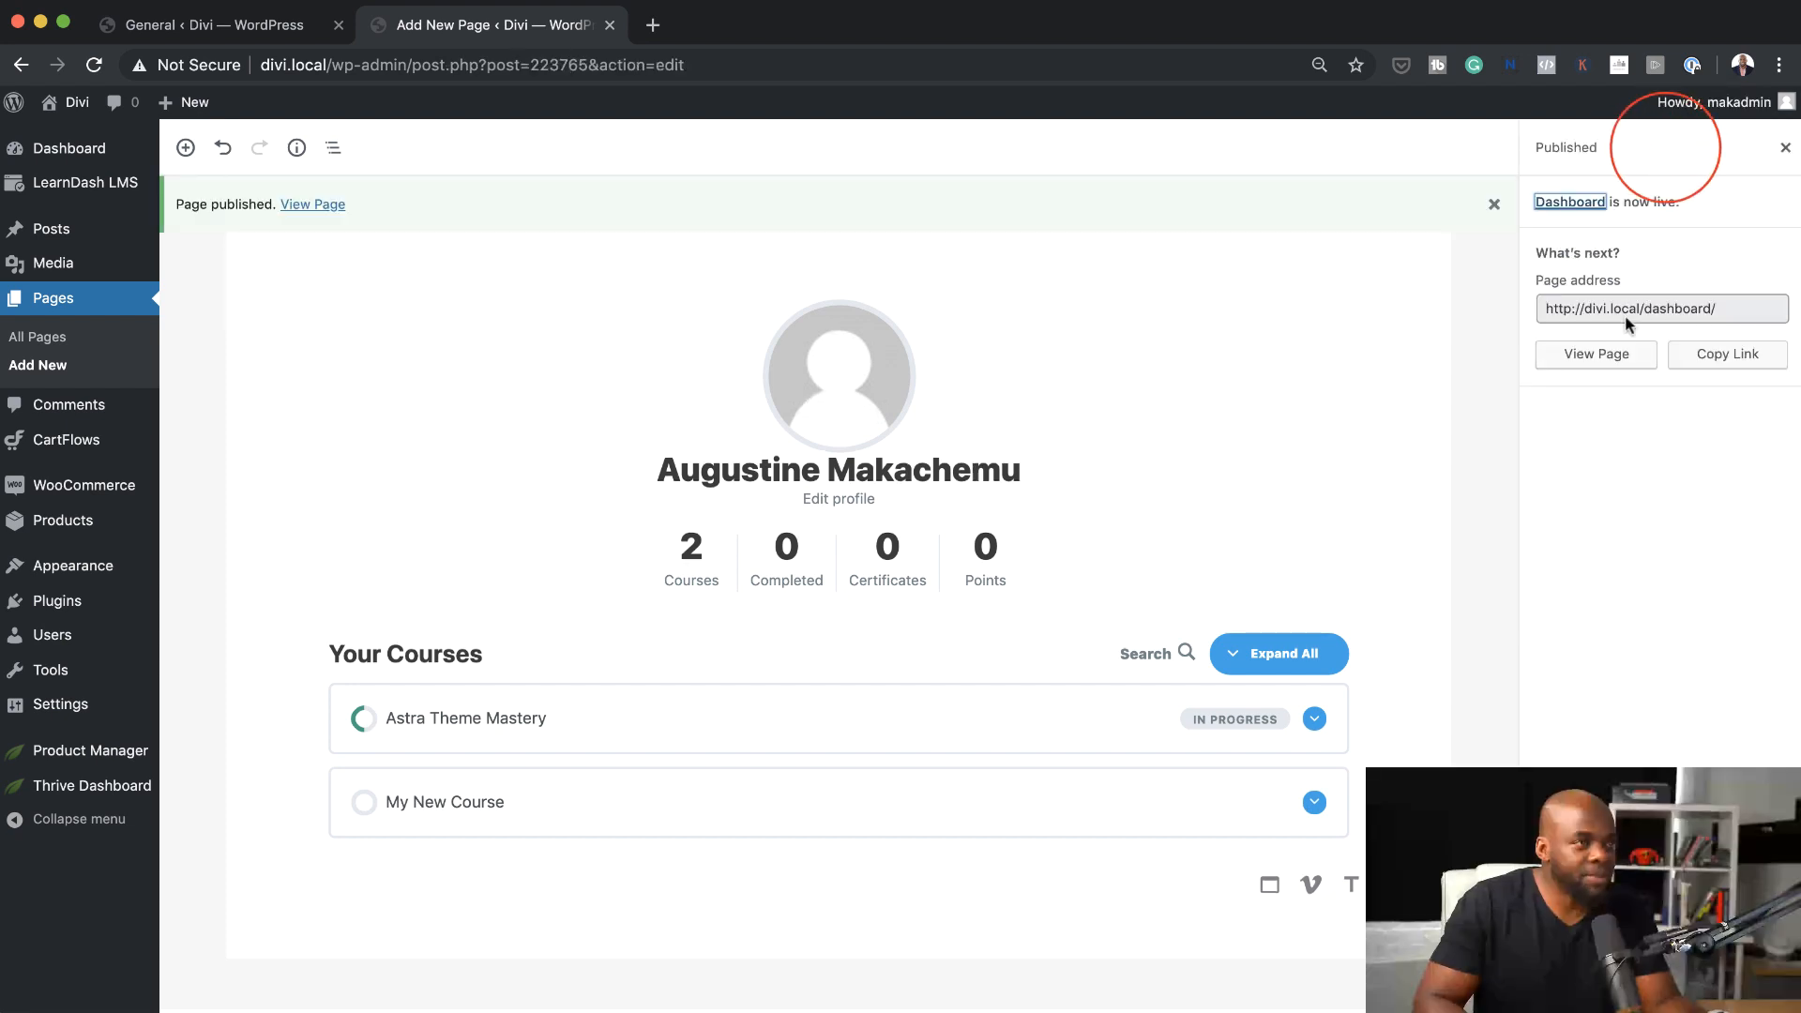
pyautogui.click(1597, 357)
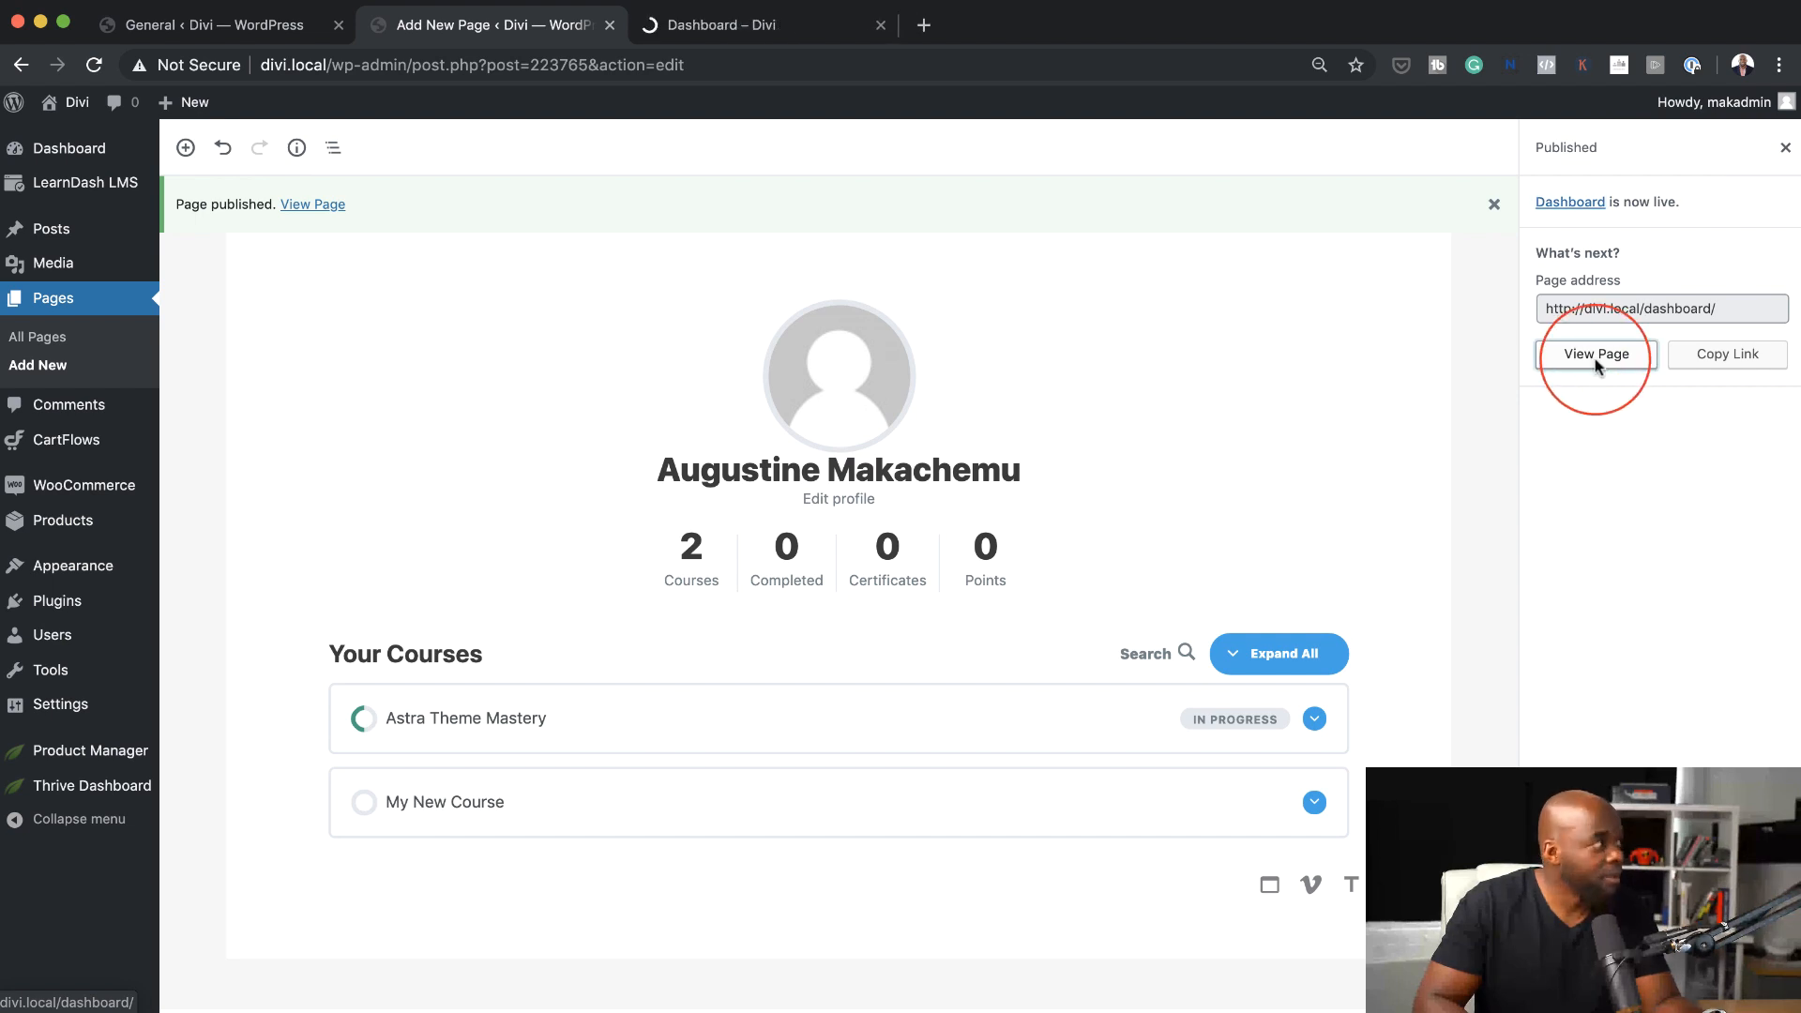
pyautogui.click(785, 31)
# Review the live Dashboard page's profile and course list, expanding and collapsing the Astra Theme Mastery progress details
pyautogui.scroll(-2, 1706, 684)
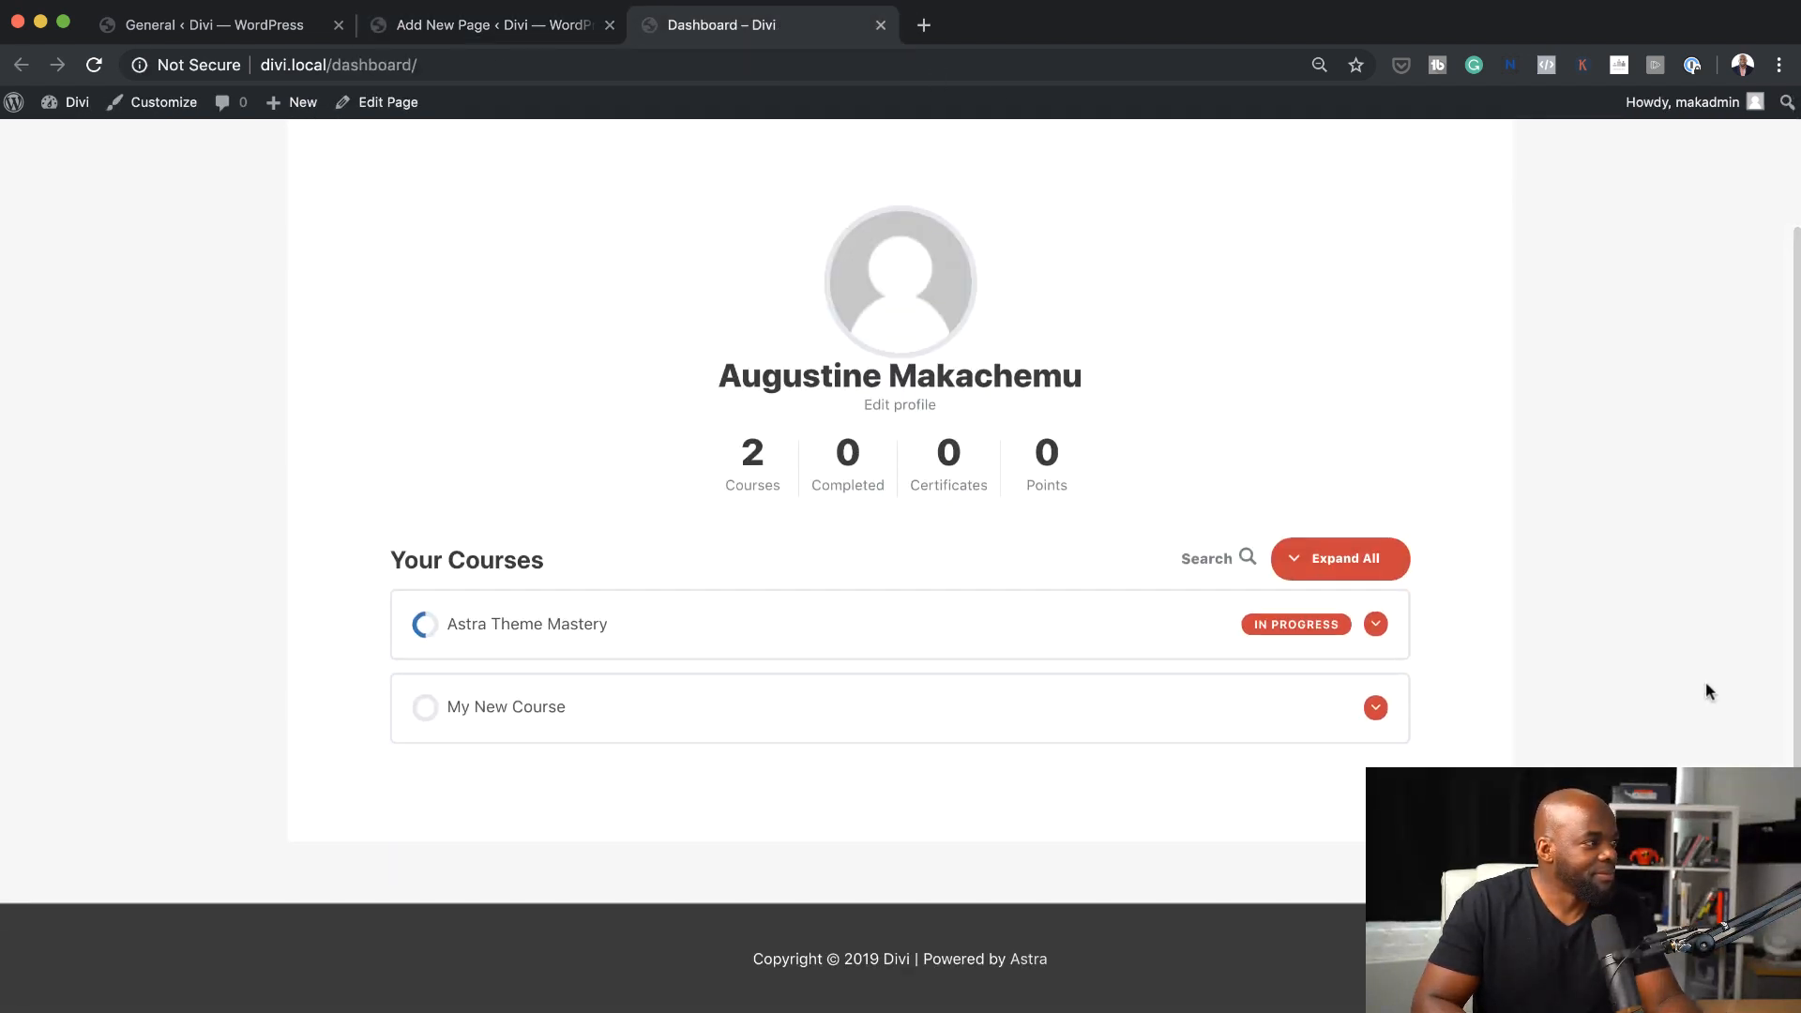
pyautogui.scroll(2, 1706, 692)
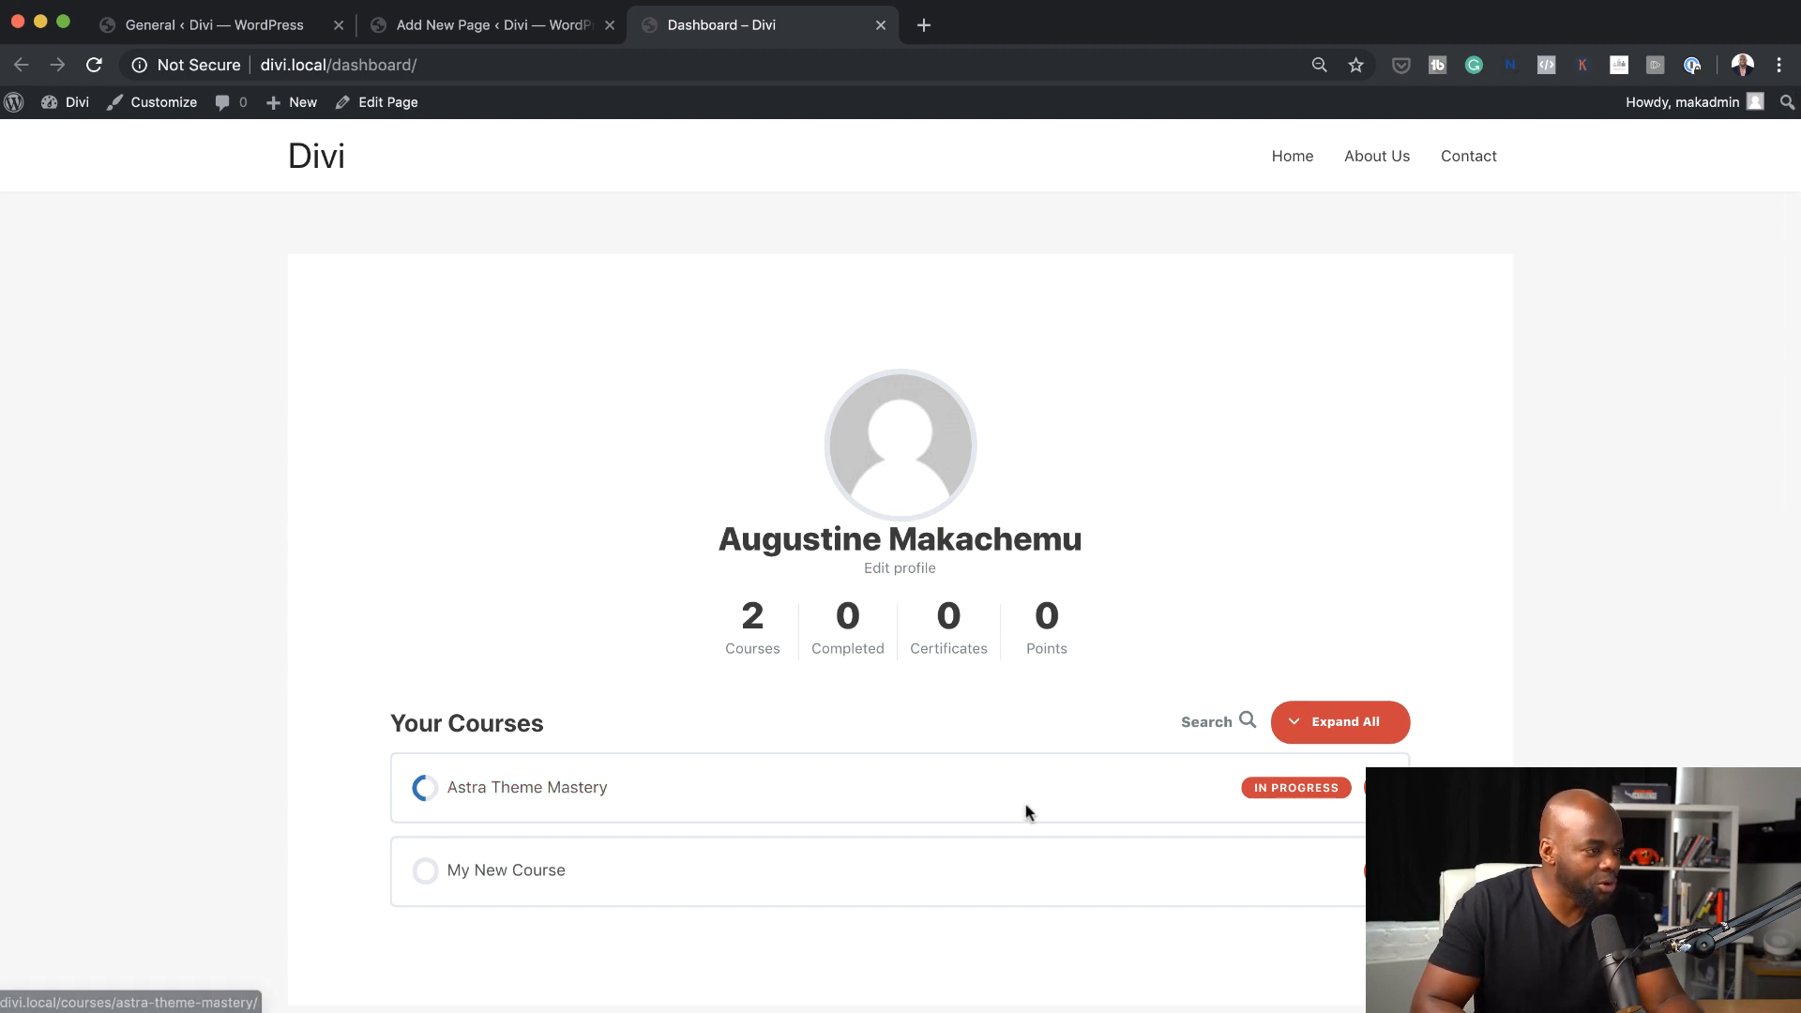
pyautogui.scroll(-3, 1026, 797)
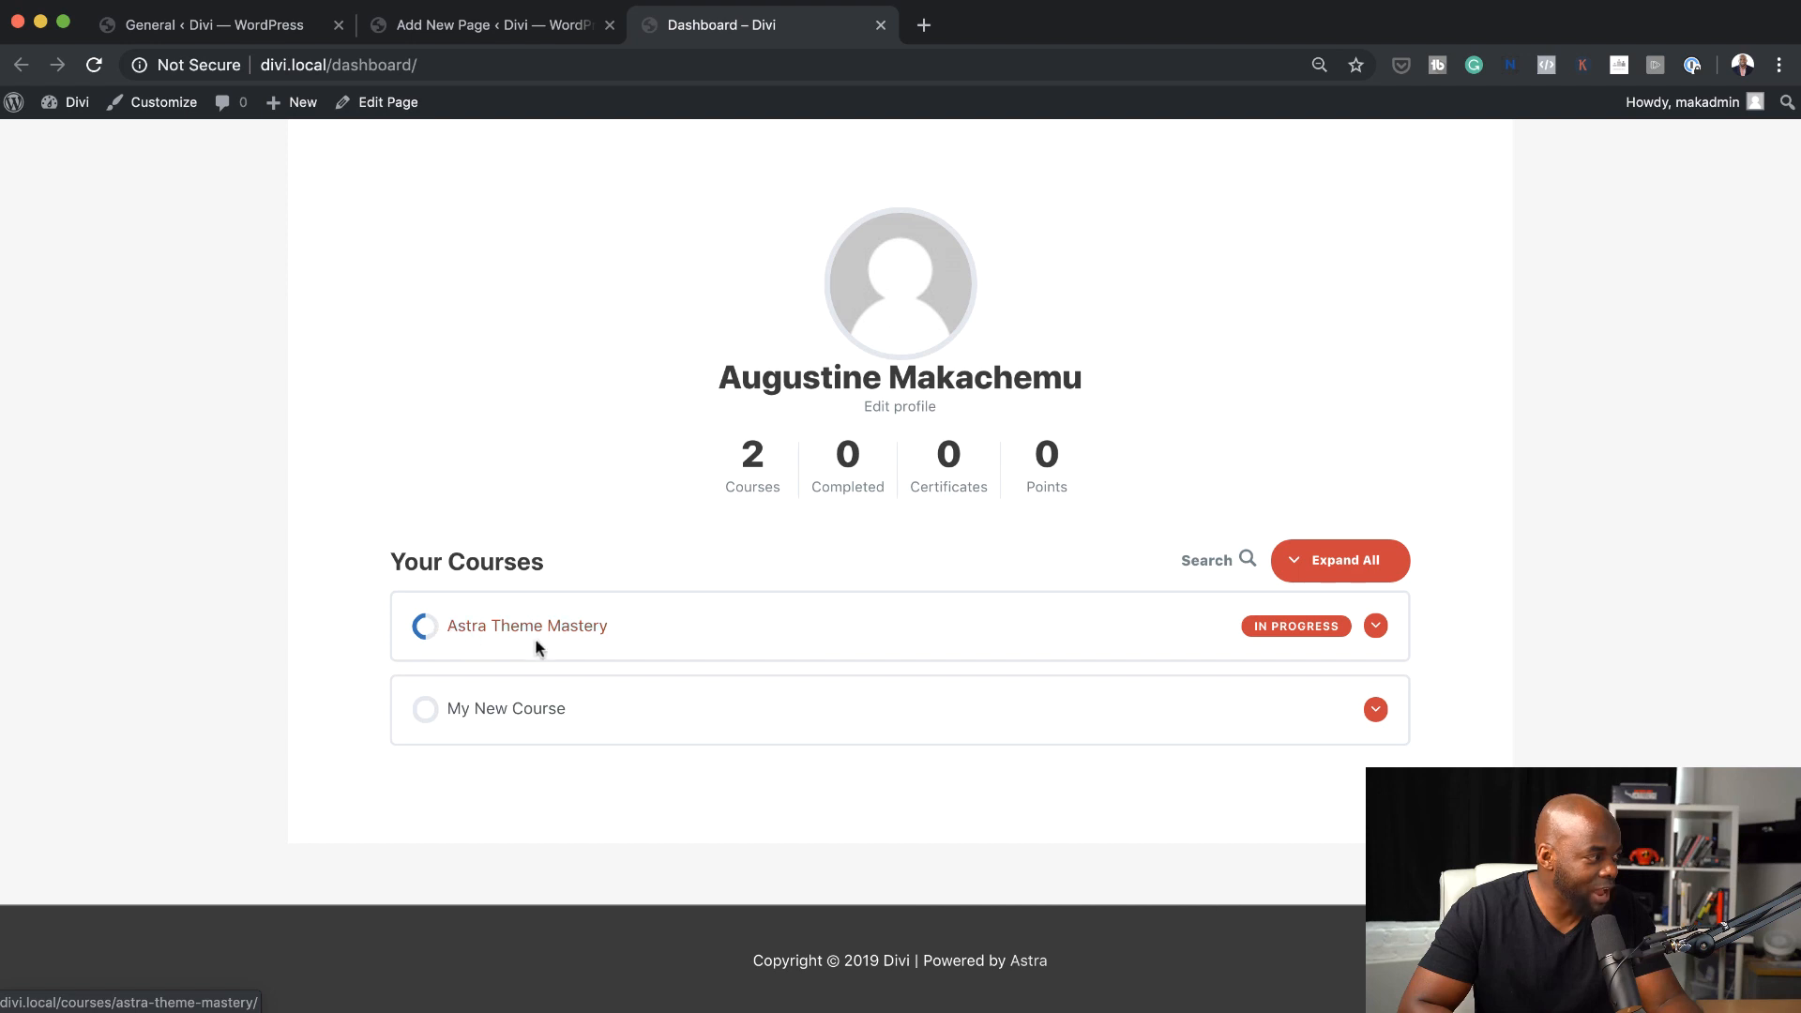
pyautogui.click(1375, 627)
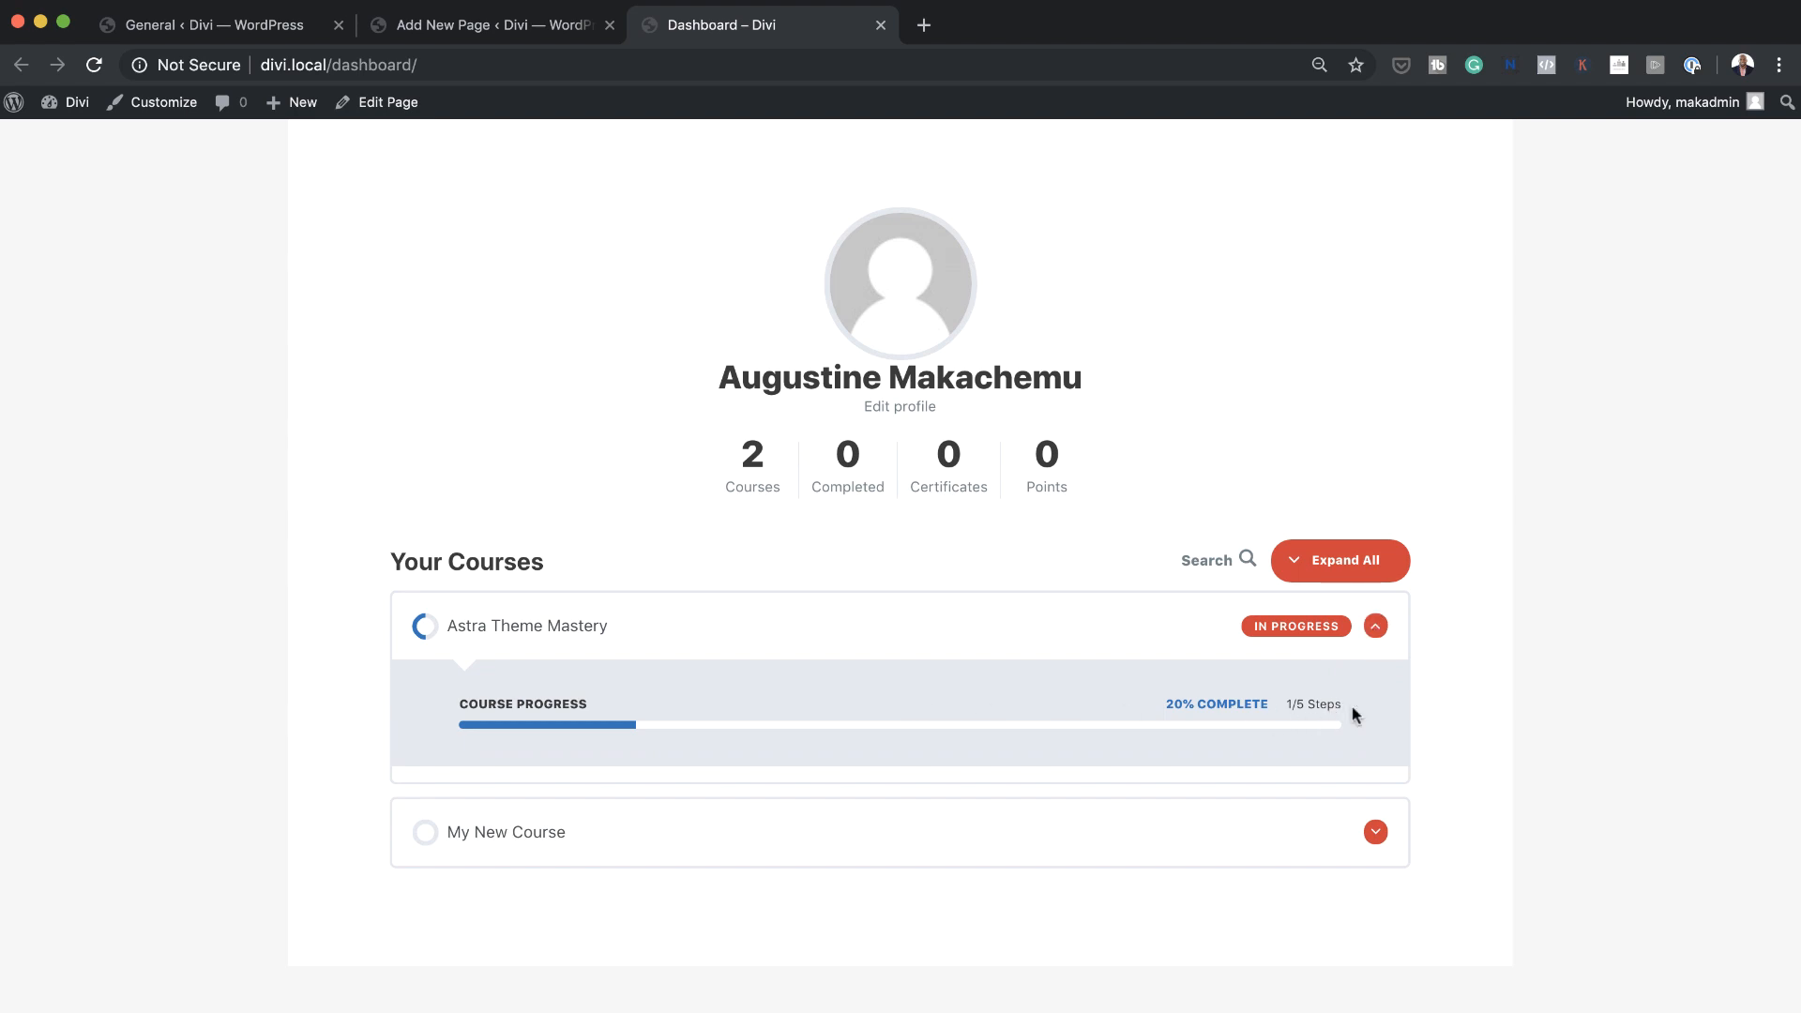
pyautogui.click(1375, 629)
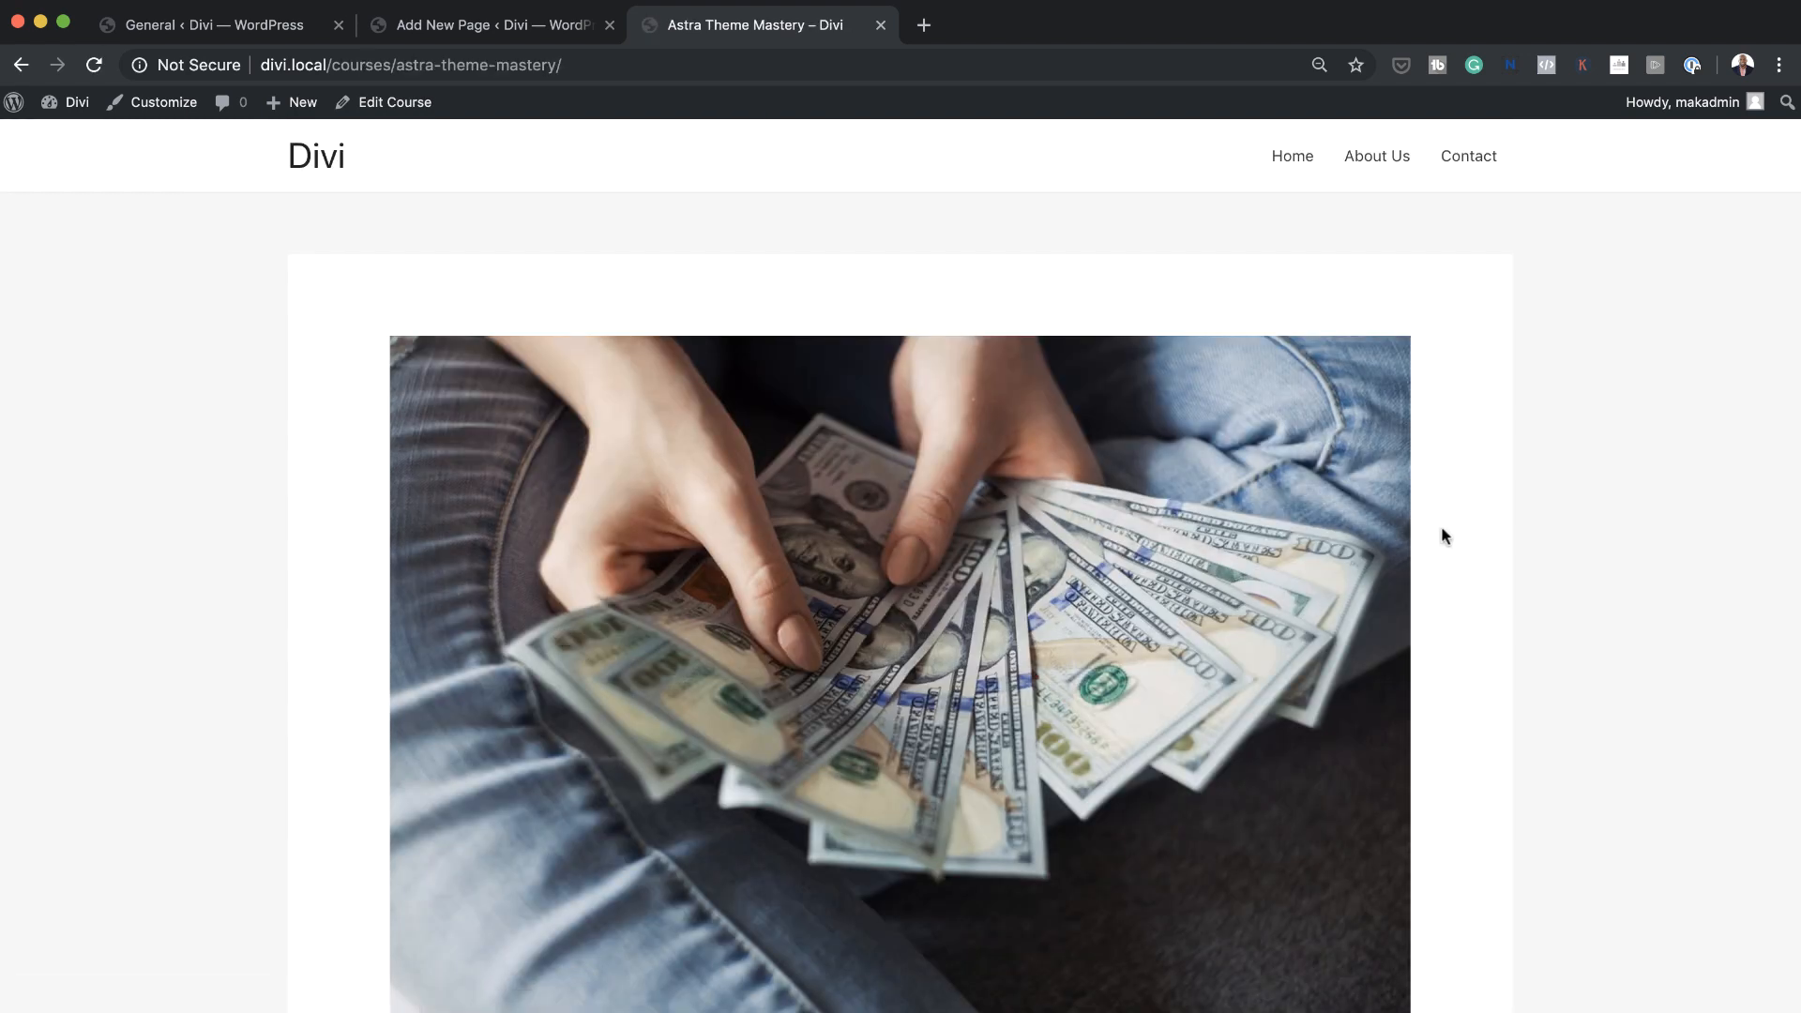
# Look through the Astra Theme Mastery course page and open Lesson two from its course content to review the lesson layout
pyautogui.scroll(-4, 1450, 536)
pyautogui.scroll(-7, 1450, 535)
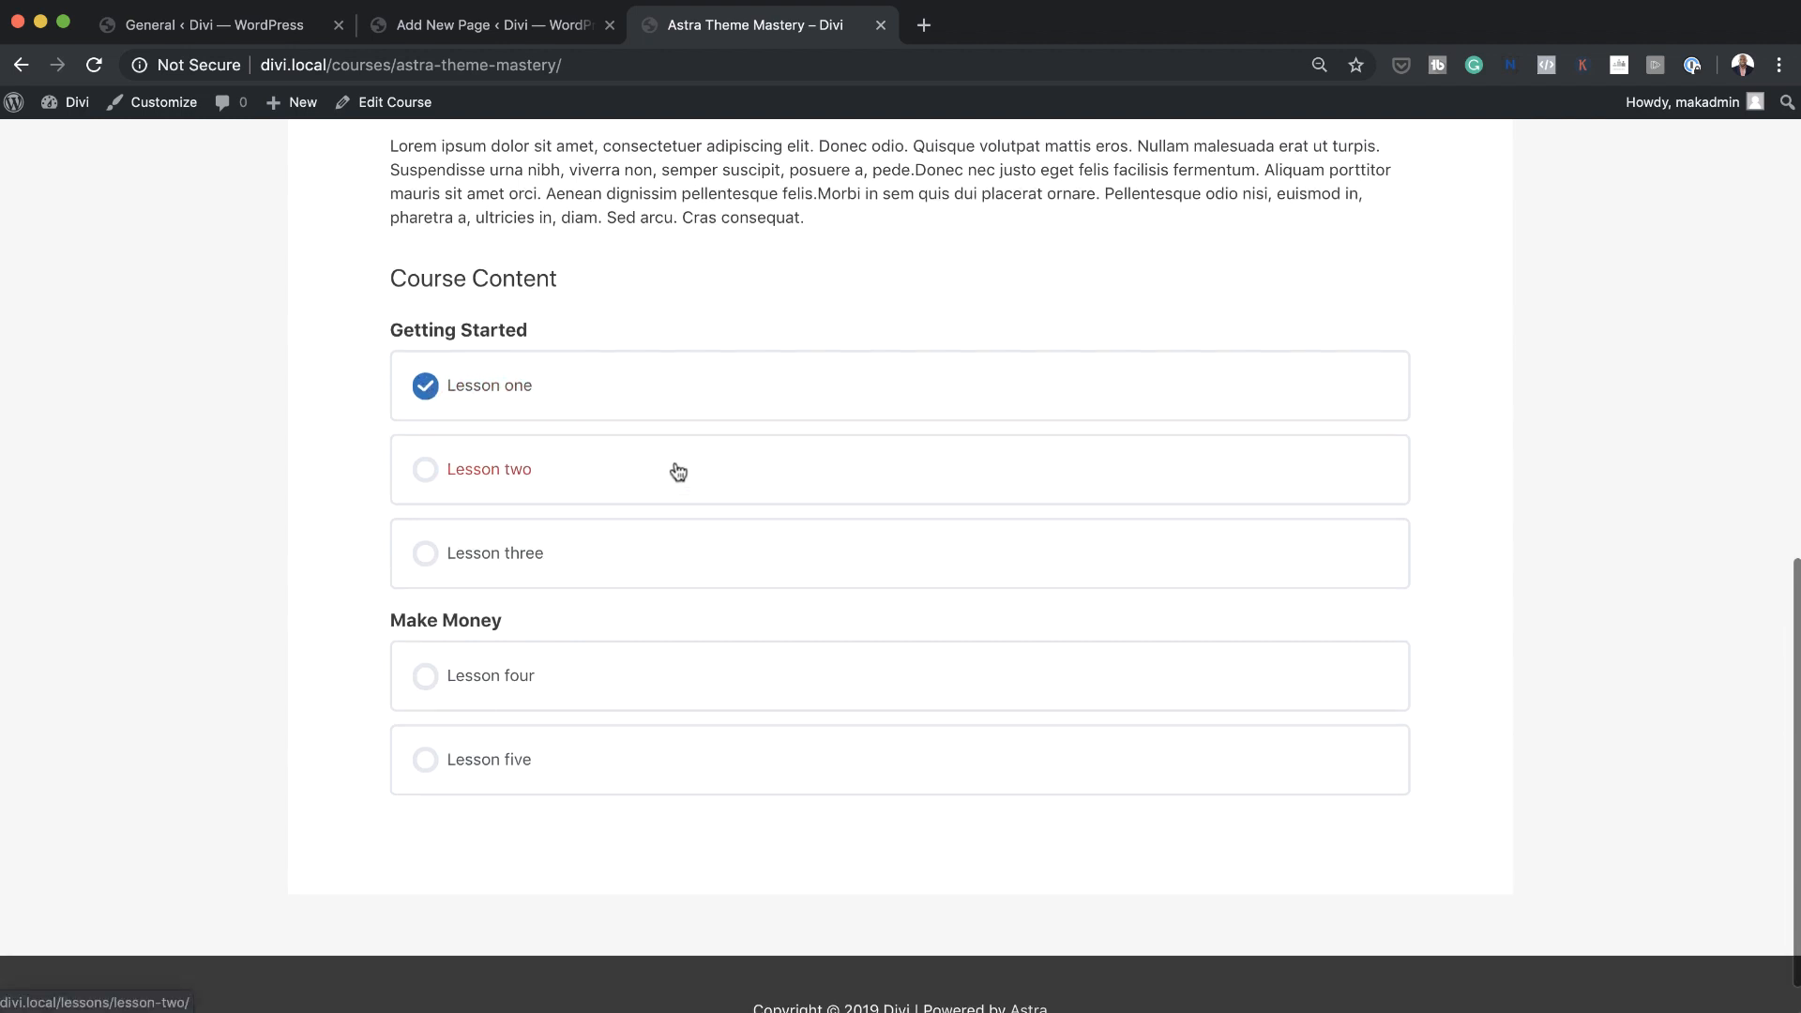
pyautogui.scroll(2, 673, 469)
pyautogui.scroll(5, 676, 460)
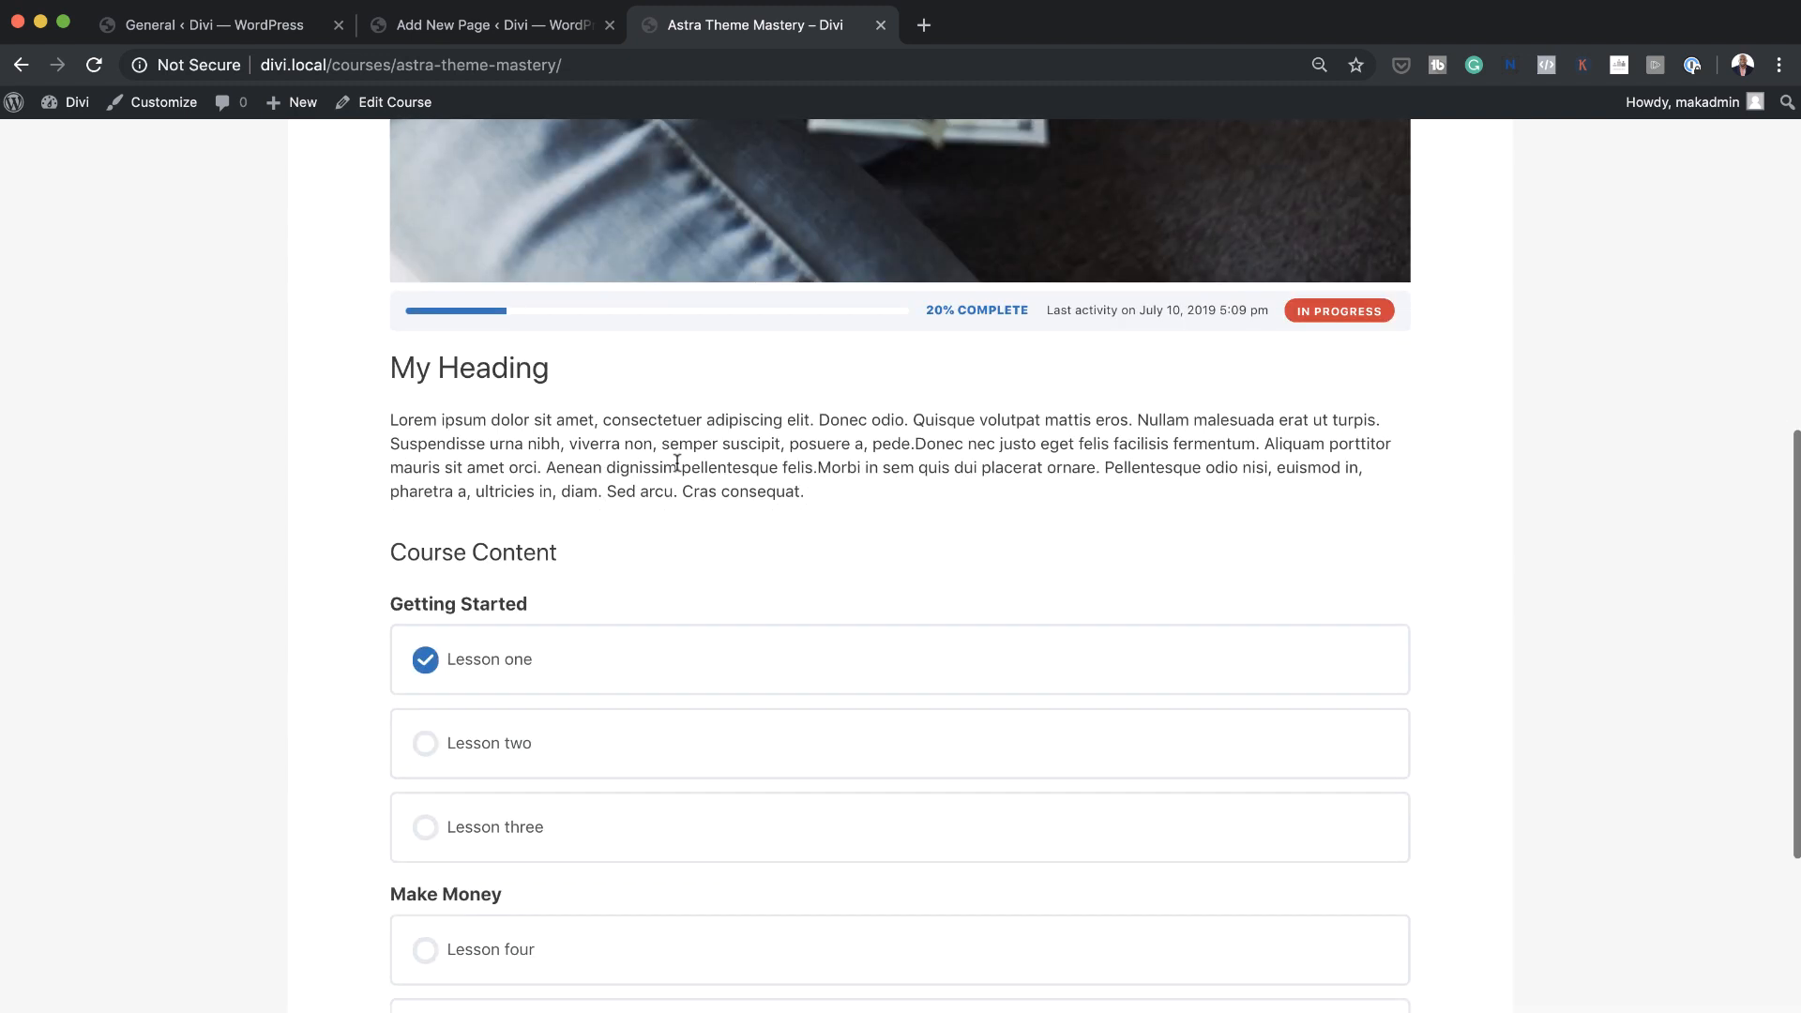
pyautogui.click(485, 743)
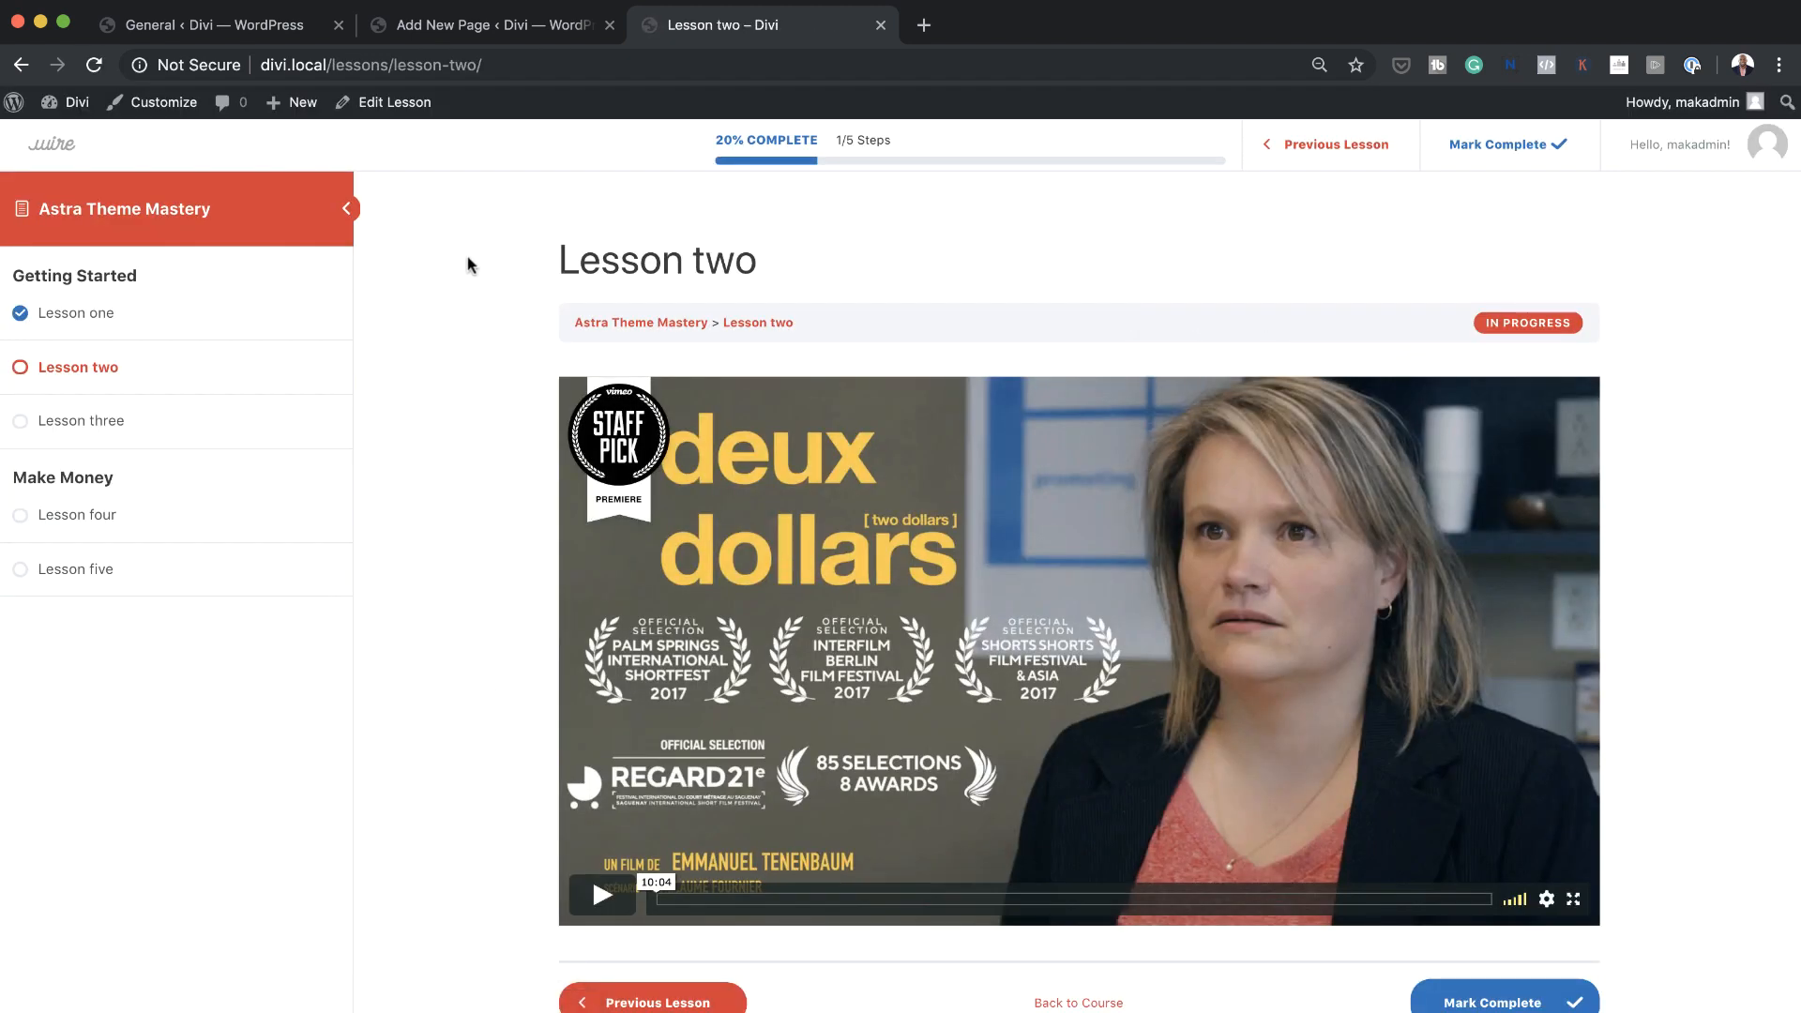
pyautogui.scroll(-2, 471, 506)
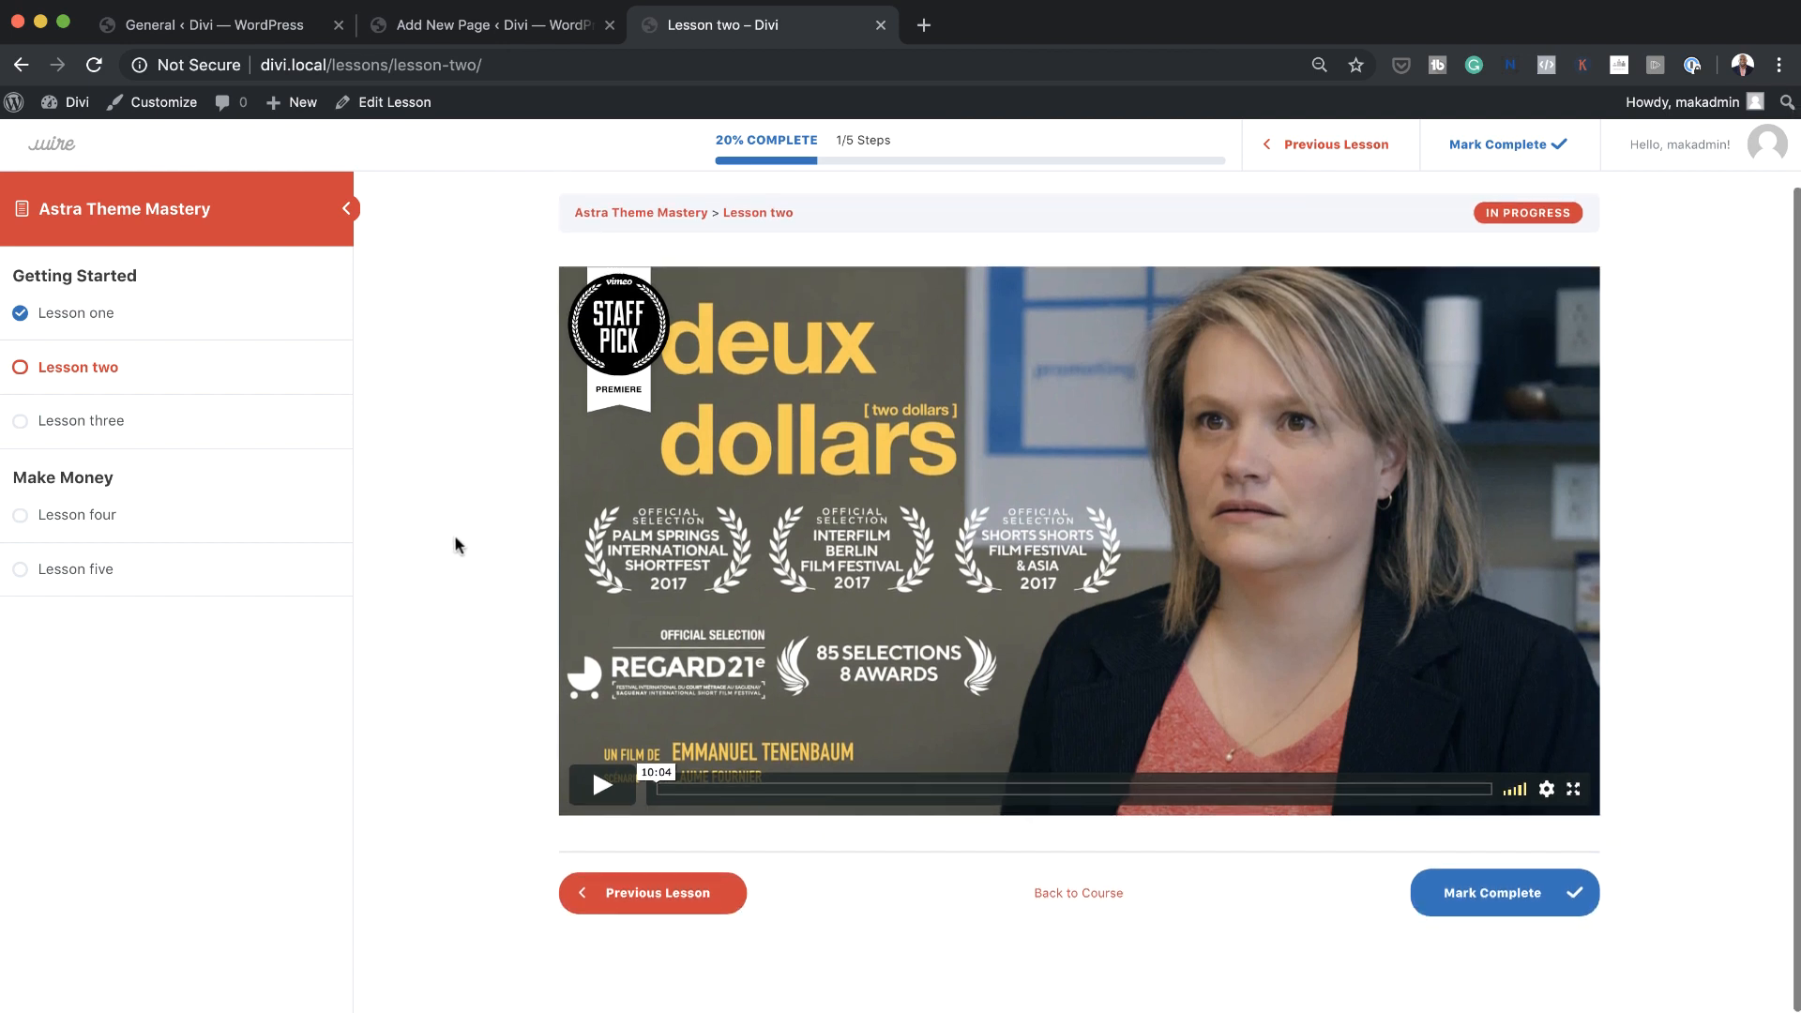
pyautogui.scroll(2, 455, 537)
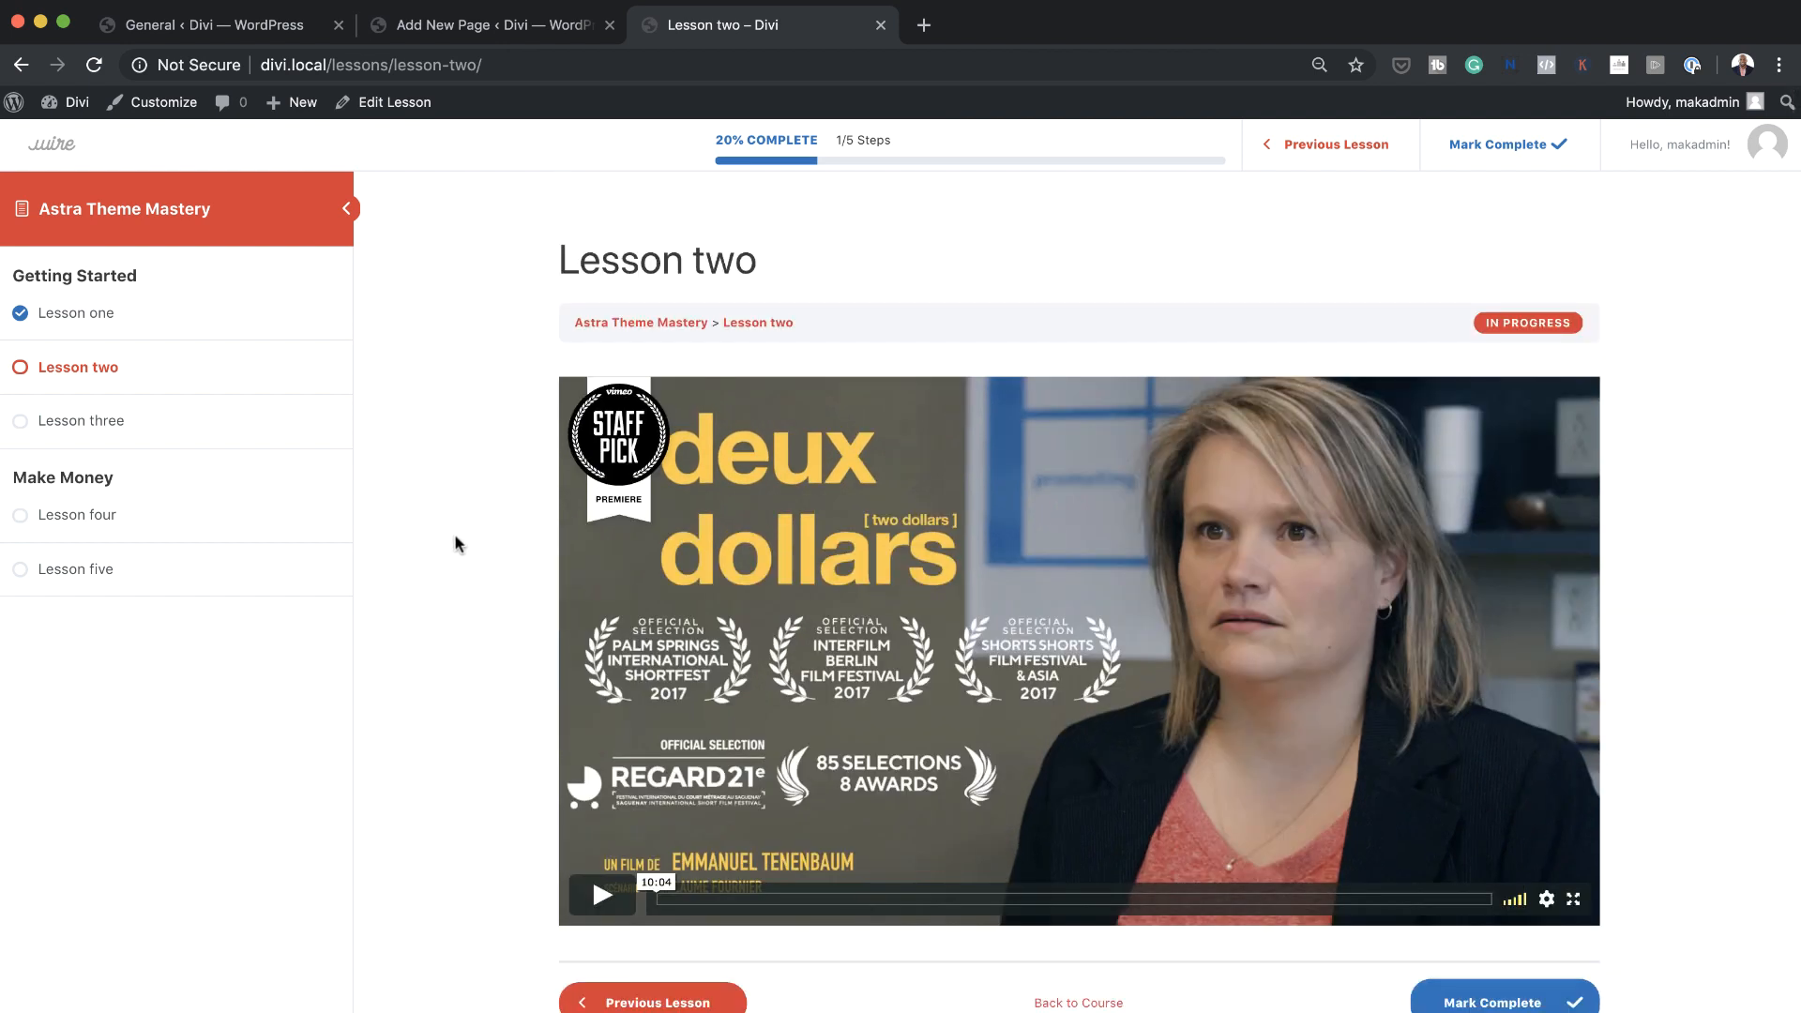